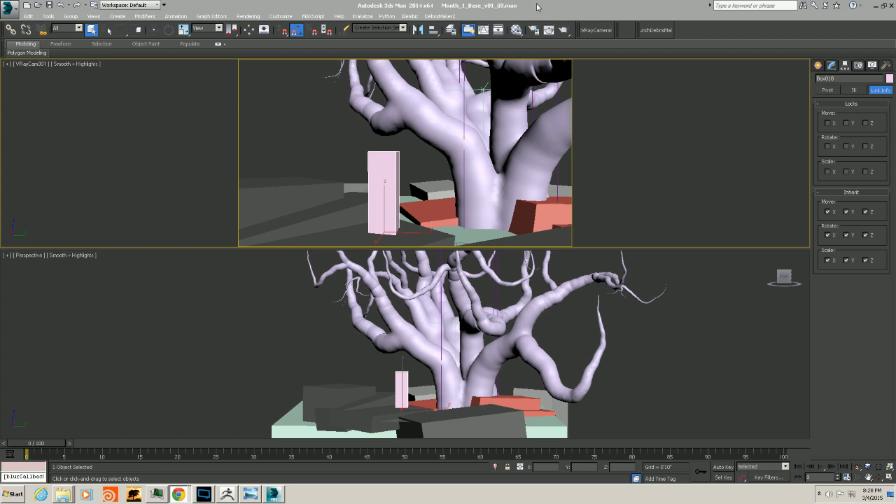
Dolly the VRay camera closer to the tree trunk
click(857, 466)
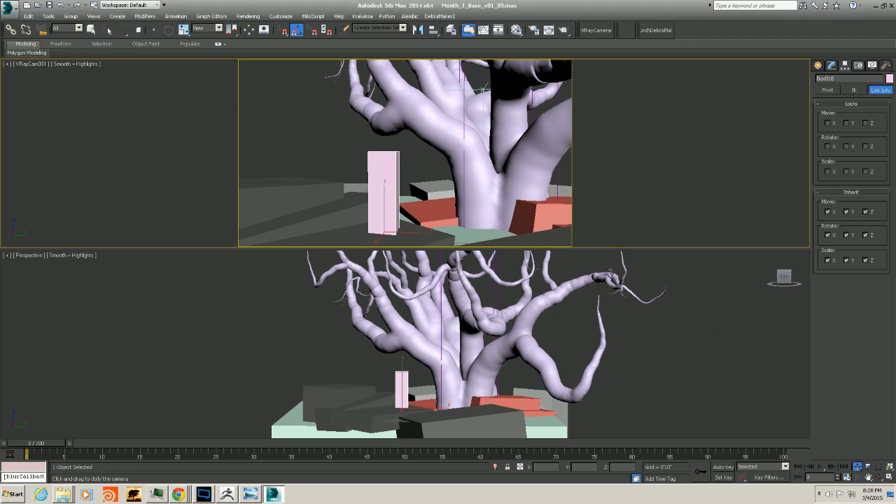
drag(458, 130, 456, 163)
click(91, 29)
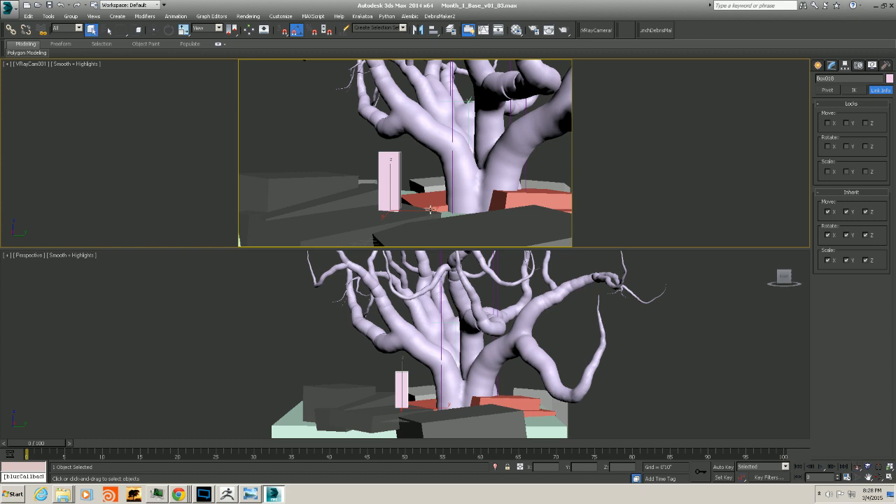
Select the dark block in front of the tree and move it forward across the base
click(510, 222)
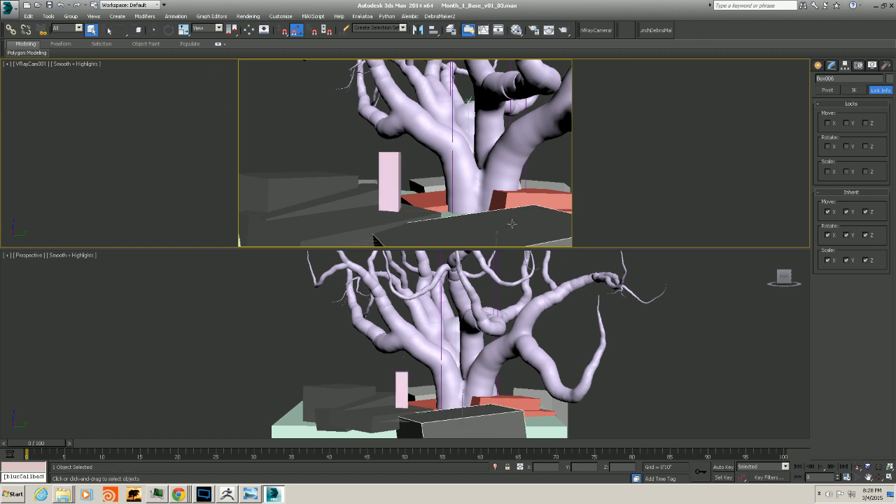
alt+middle_drag(490, 387, 480, 385)
key(w)
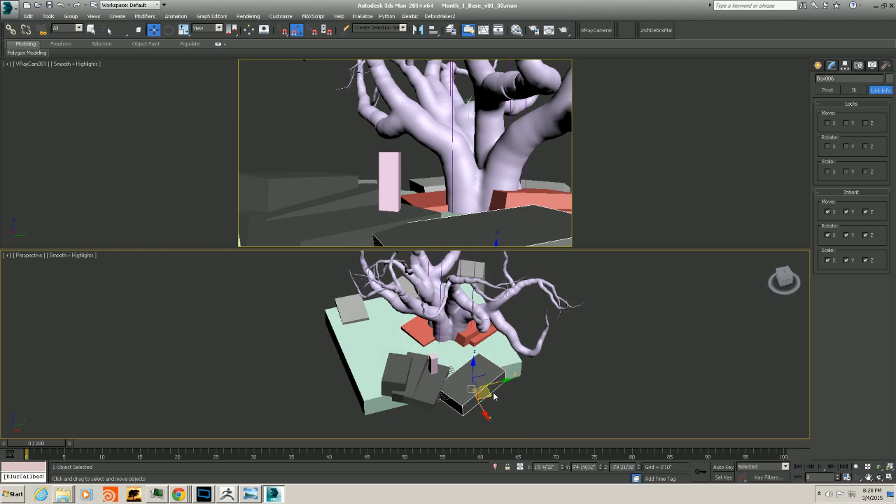
mouse_move(488, 394)
mouse_down()
mouse_move(504, 395)
mouse_move(453, 414)
mouse_up()
Select four dark blocks near the front and move them together toward the front-left of the base
click(451, 286)
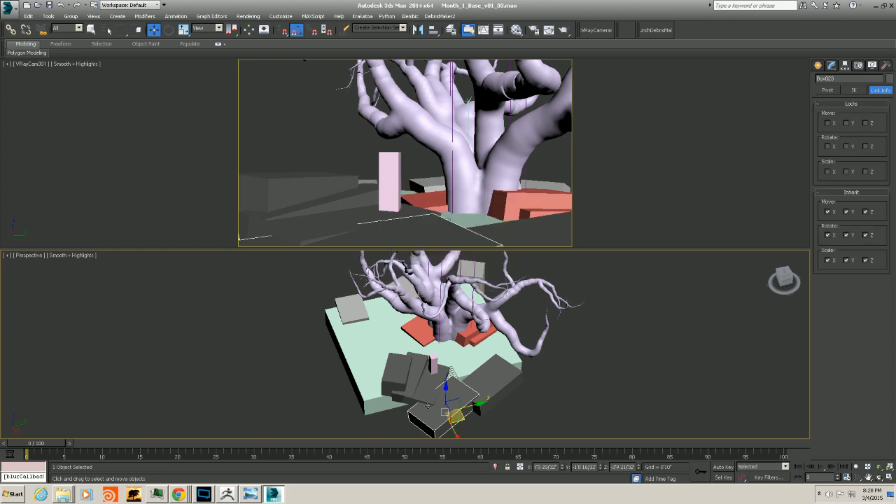
click(423, 386)
ctrl+click(417, 371)
ctrl+click(432, 362)
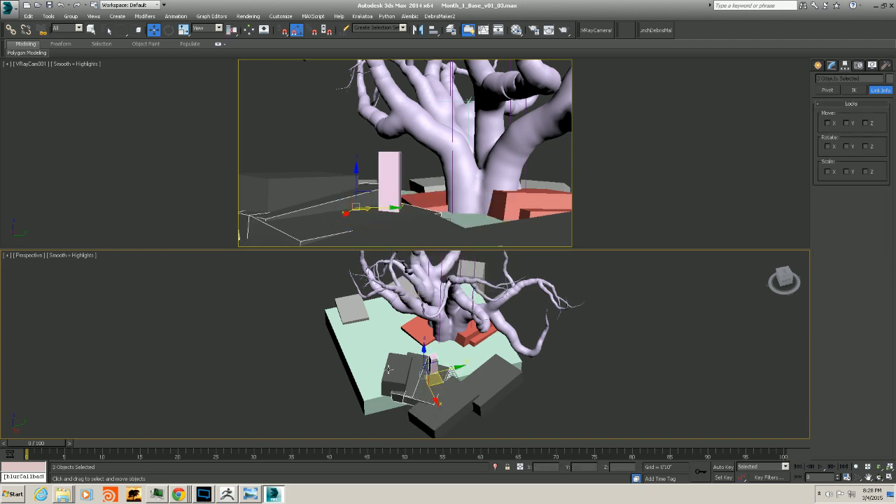
ctrl+click(390, 369)
drag(432, 379, 424, 387)
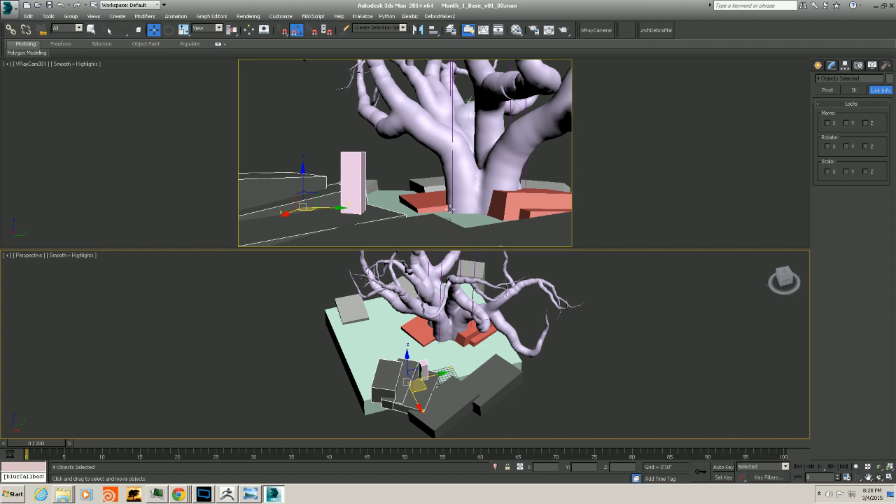
Select the green base box, scale it wider non-uniformly, and shift it sideways under the tree
click(435, 196)
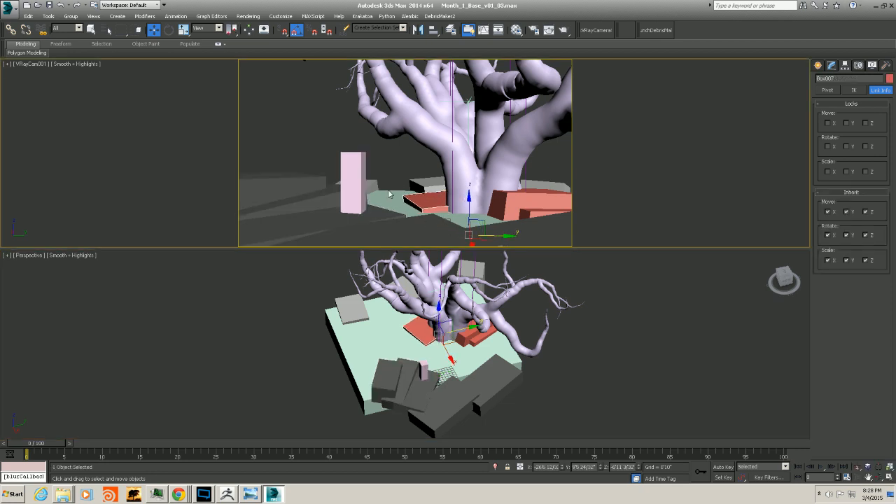
click(365, 306)
alt+middle_drag(376, 302, 441, 336)
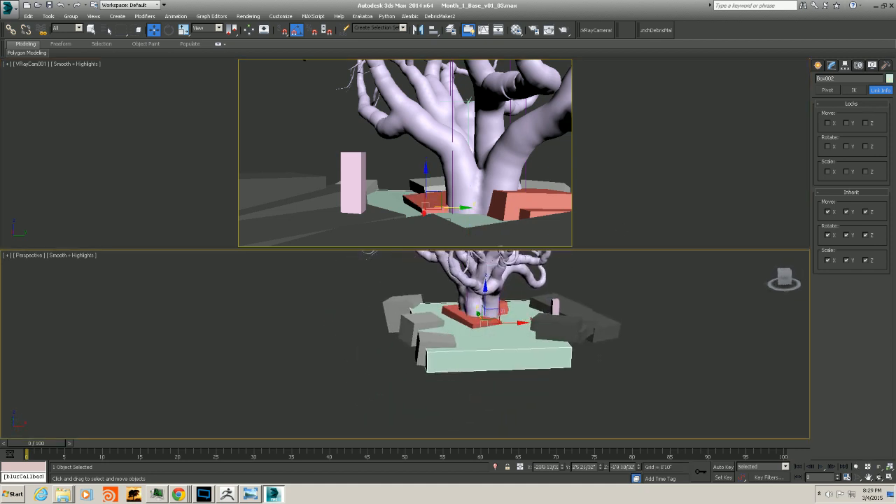
click(831, 65)
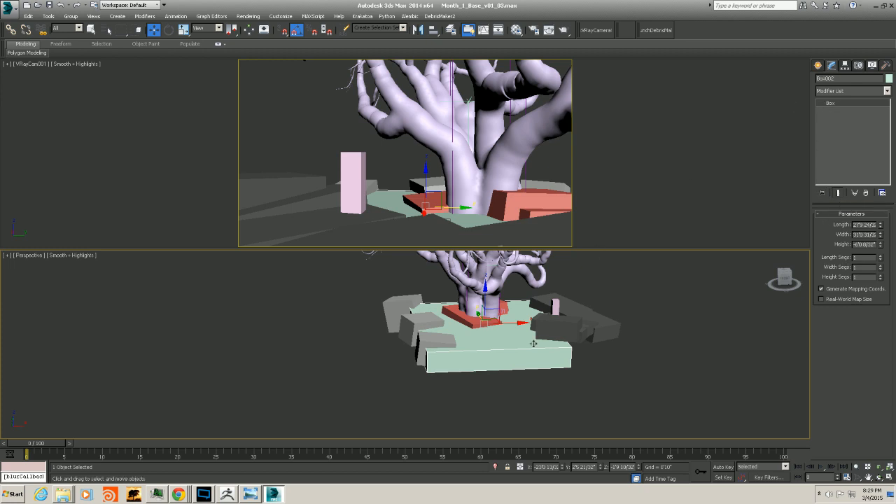
key(r)
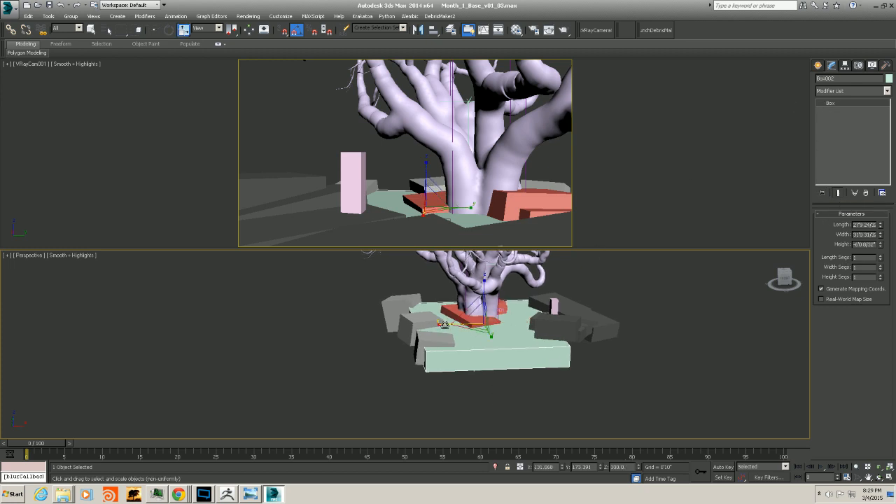
drag(443, 324, 417, 324)
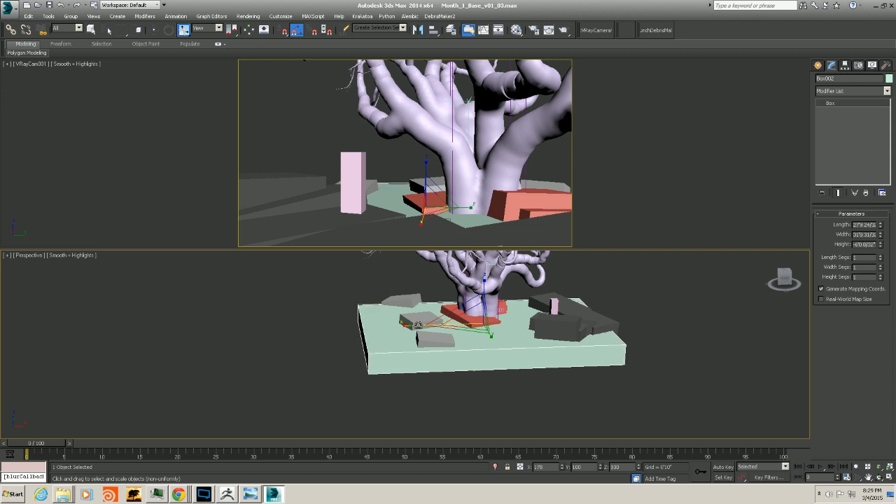
key(w)
drag(509, 324, 489, 326)
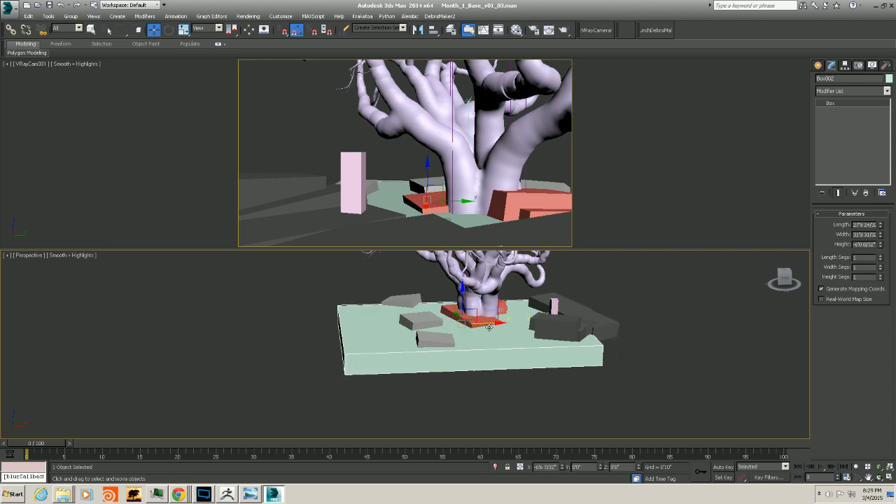
Select three small grey slabs and move them together toward the left side of the base
alt+middle_drag(489, 327, 480, 357)
click(424, 364)
ctrl+click(415, 315)
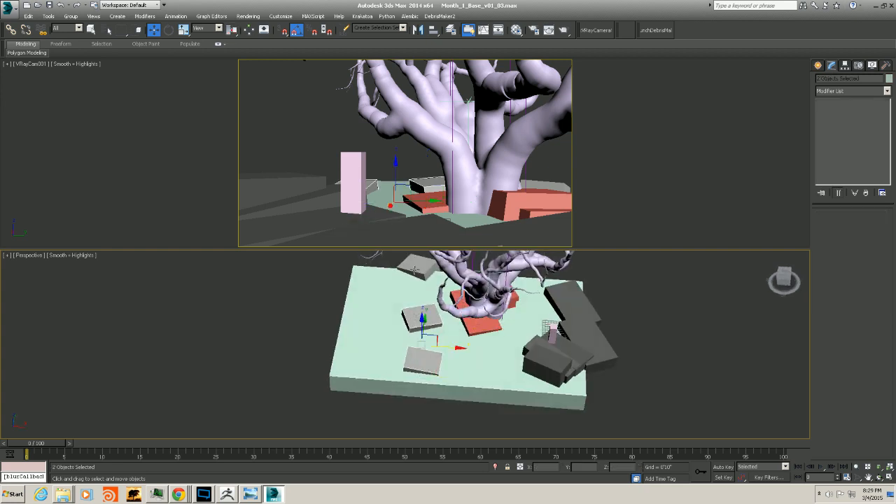
ctrl+click(415, 268)
drag(448, 325, 386, 325)
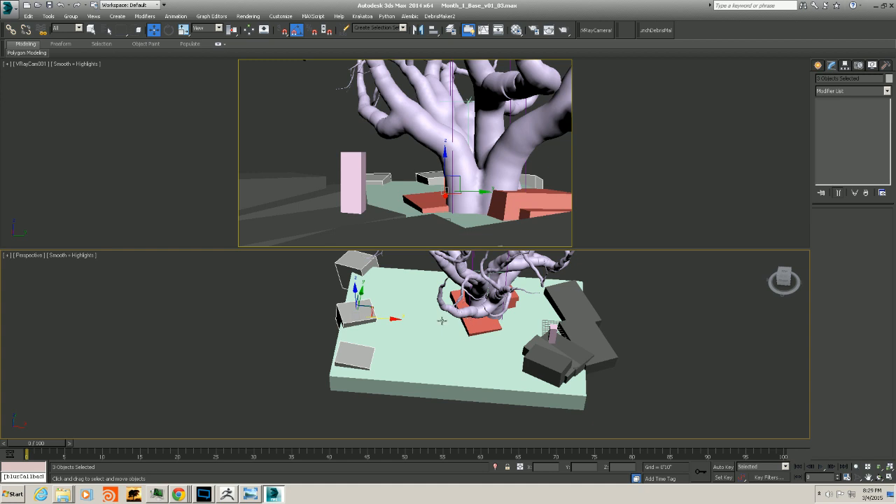
Move one grey slab to the base's front-left corner
click(349, 355)
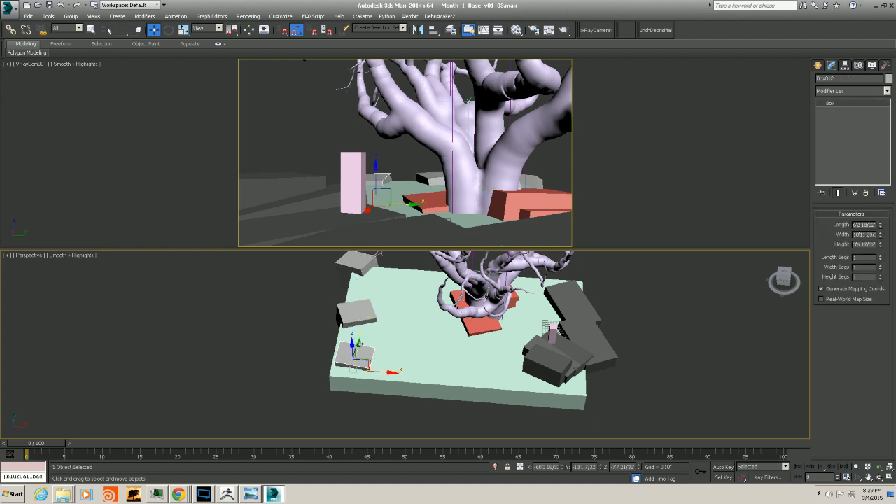
drag(359, 343, 348, 368)
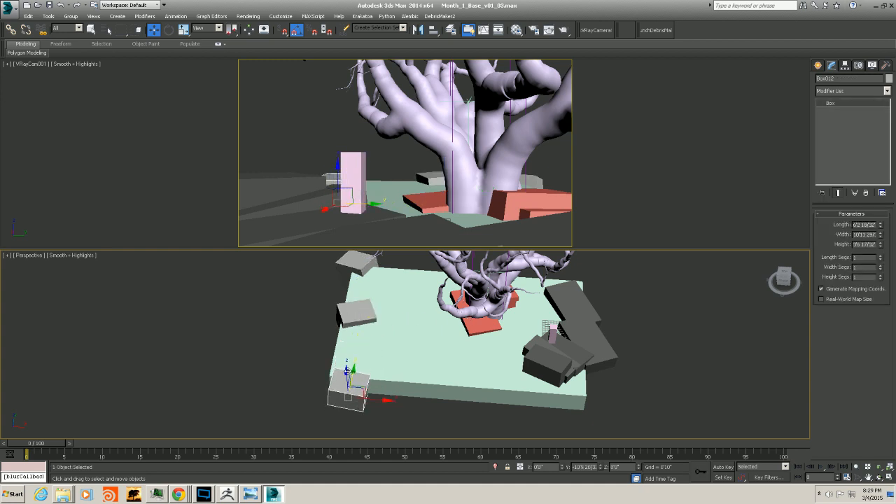
Select the green base again and scale it down slightly along one axis
alt+middle_drag(402, 363, 411, 319)
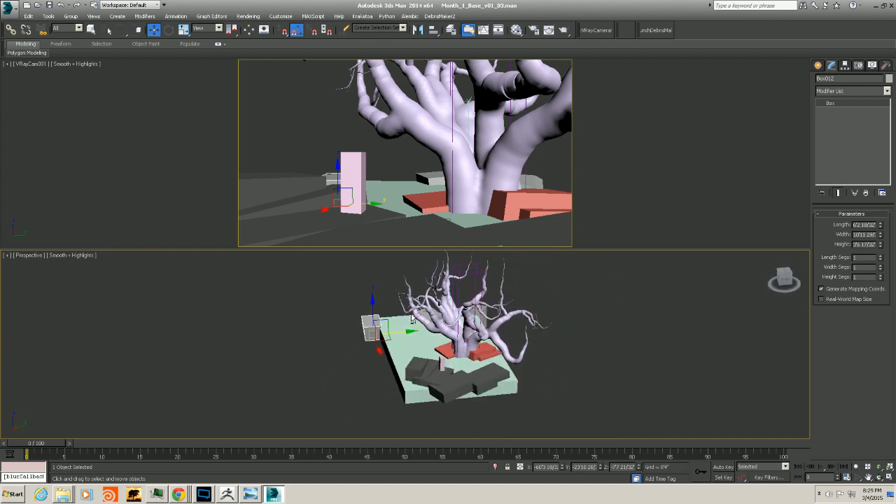
click(397, 341)
key(r)
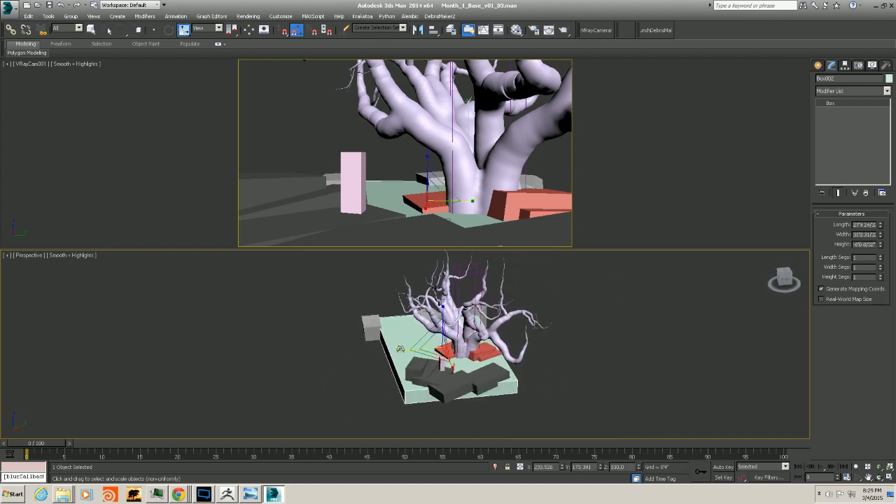
drag(401, 347, 372, 352)
Select the corner grey slab, nudge it, and scale it up uniformly
key(w)
click(374, 324)
alt+middle_drag(386, 331, 480, 323)
drag(401, 337, 394, 335)
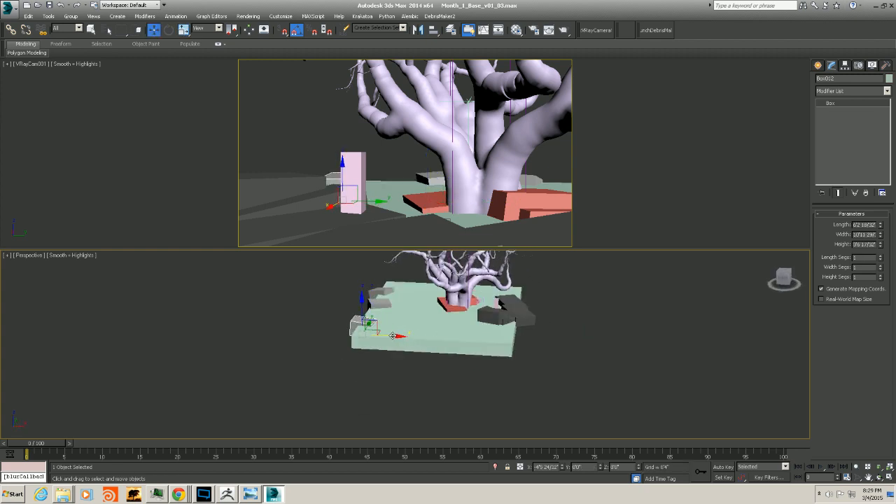
alt+middle_drag(409, 329, 392, 350)
key(r)
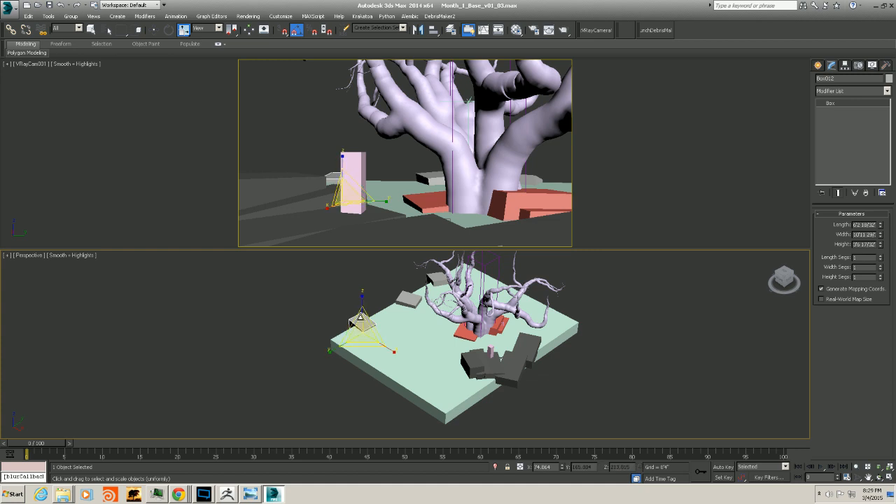
drag(362, 305, 365, 286)
Move the enlarged grey slab further toward the left edge of the base
key(w)
alt+middle_drag(364, 287, 388, 321)
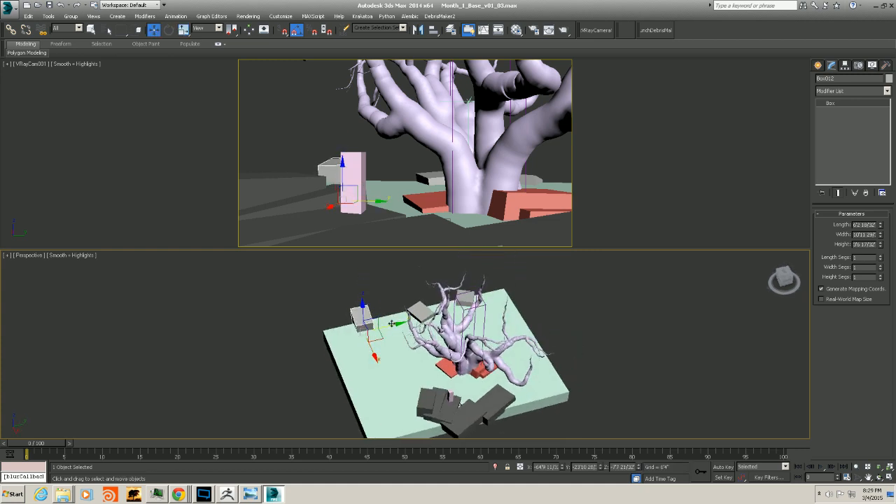
drag(389, 323, 367, 324)
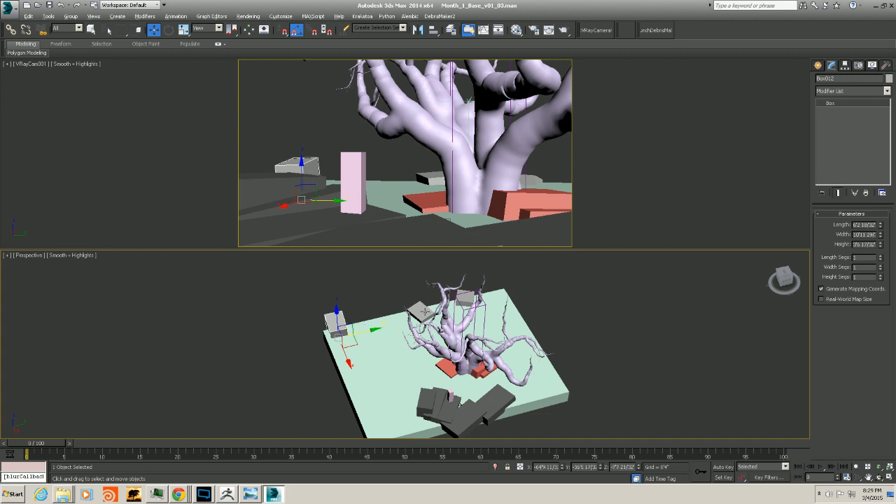
Select another grey slab and move it back toward the tree on the base
mouse_move(424, 312)
alt+middle_down()
mouse_move(439, 295)
mouse_move(416, 315)
mouse_move(424, 323)
alt+middle_up()
click(405, 307)
drag(424, 323, 423, 322)
alt+middle_drag(447, 311, 419, 316)
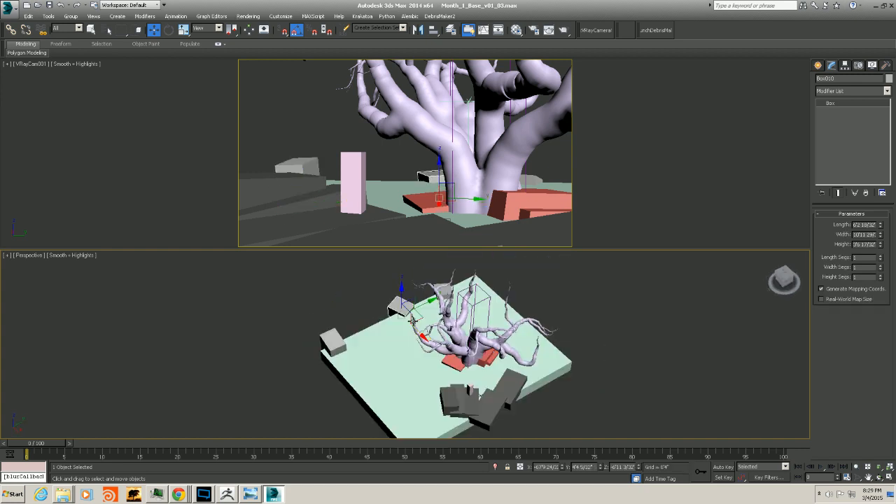
drag(424, 303, 418, 308)
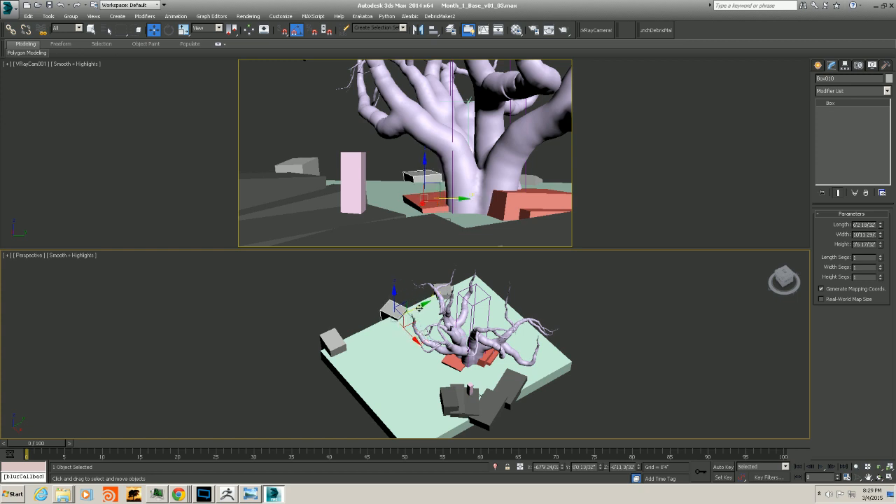
Select a third grey slab and move it toward the right edge of the base
alt+middle_drag(432, 336, 441, 315)
click(452, 313)
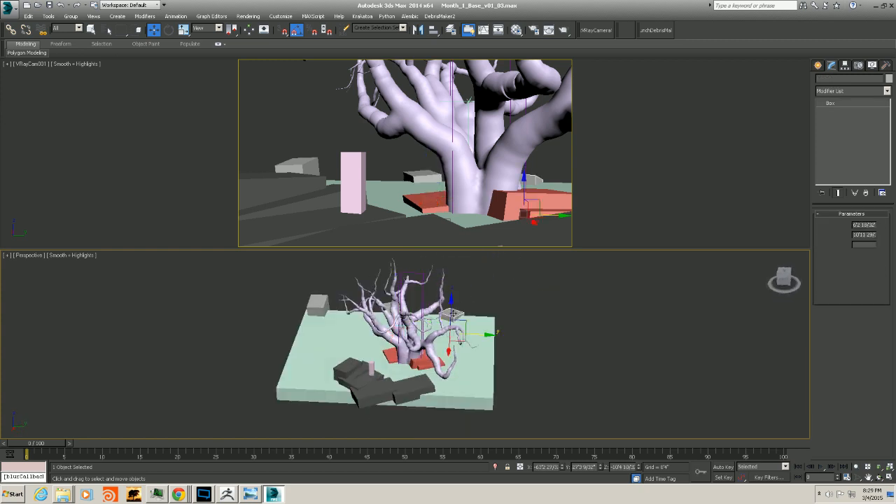
click(483, 332)
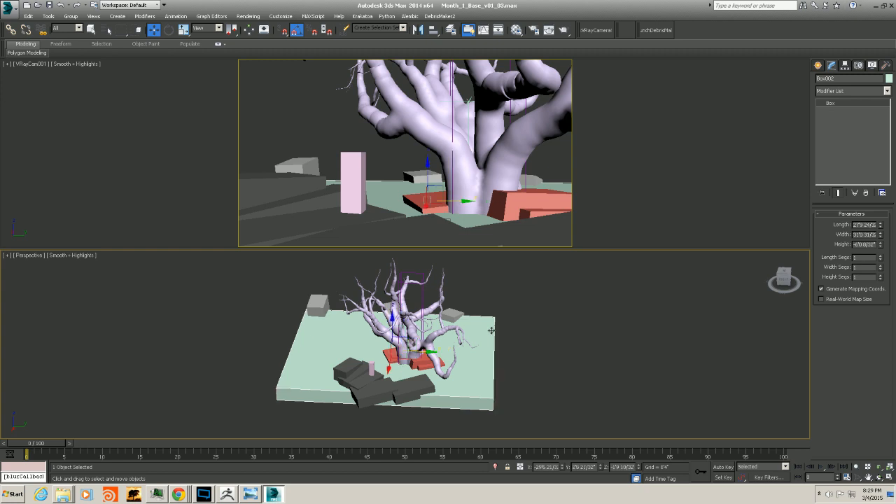
click(453, 316)
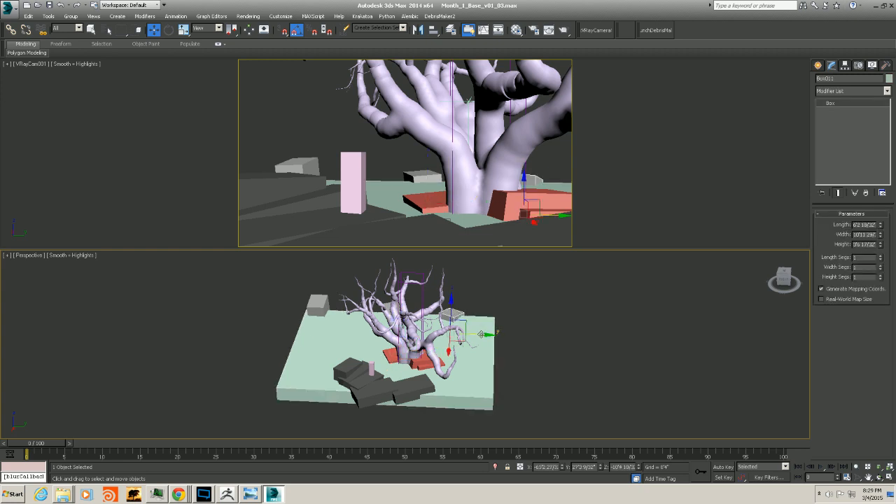
drag(481, 335, 500, 335)
alt+middle_drag(428, 349, 410, 238)
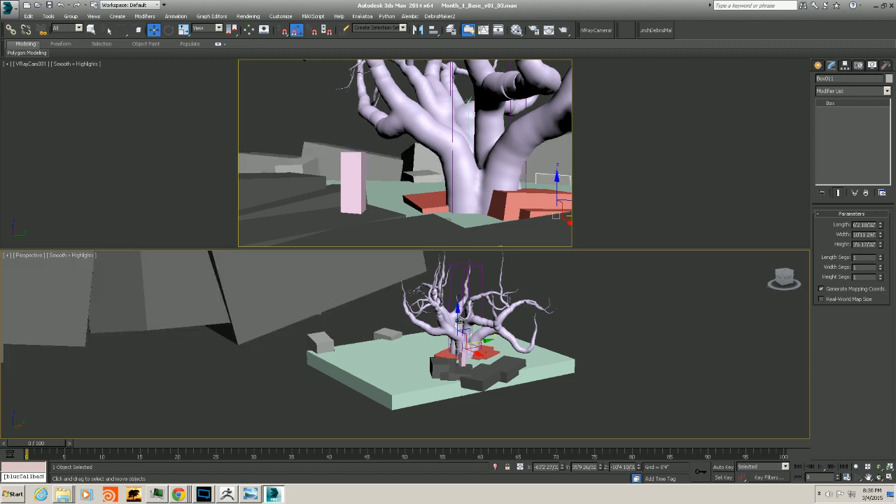
mouse_move(458, 320)
alt+middle_down()
mouse_move(414, 326)
mouse_move(451, 335)
alt+middle_up()
Inspect the arrangement around the tree base from several angles in the perspective view
scroll(406, 330, up, 5)
scroll(414, 326, down, 1)
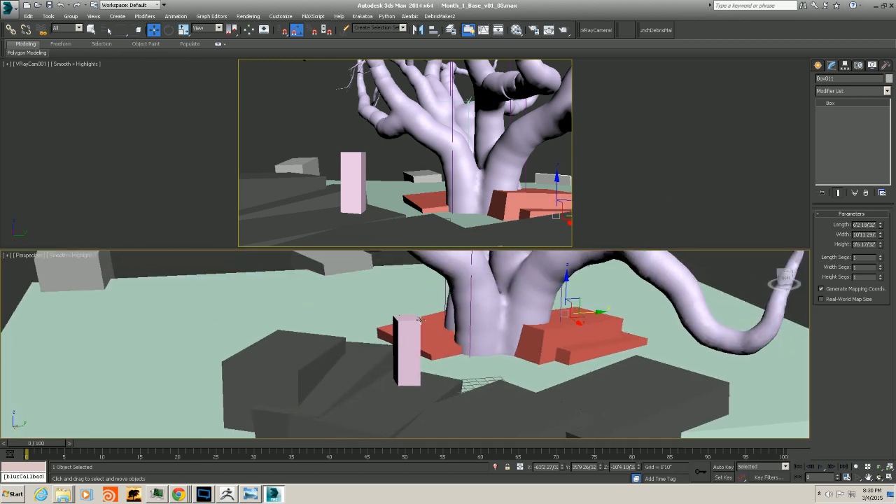
click(432, 322)
alt+middle_drag(536, 335, 465, 343)
middle_drag(441, 313, 461, 354)
scroll(470, 346, down, 4)
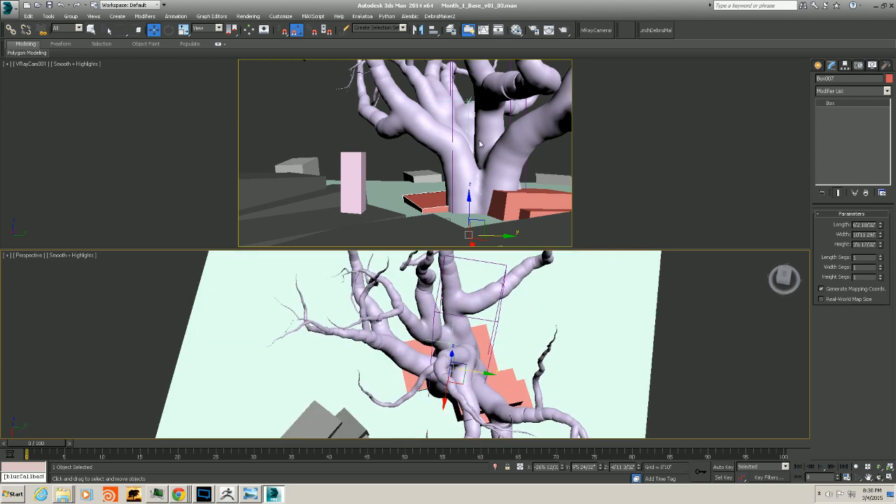
alt+middle_drag(476, 351, 474, 329)
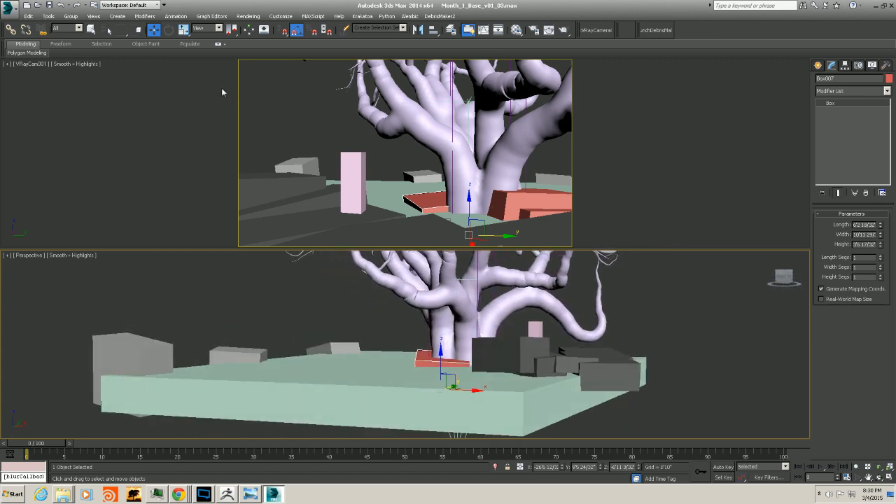
click(91, 30)
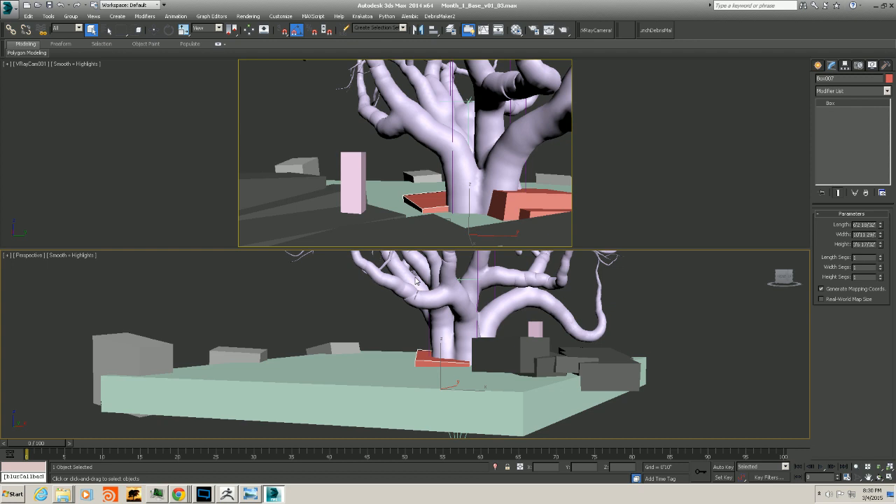
click(457, 291)
mouse_move(480, 306)
alt+middle_down()
mouse_move(464, 273)
mouse_move(473, 290)
alt+middle_up()
Isolate the tree in a maximized view and delete the pink pillar box beside it
key(alt+w)
scroll(464, 273, up, 5)
click(585, 292)
key(alt+q)
middle_drag(500, 217, 488, 264)
click(690, 271)
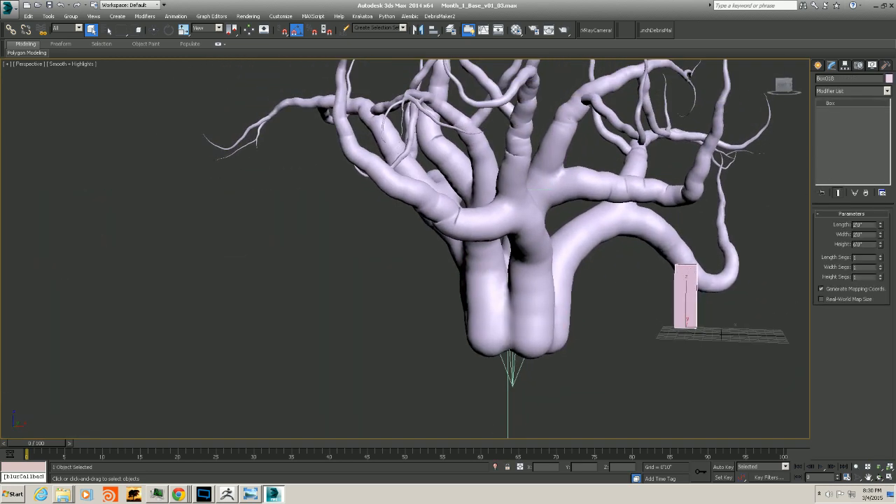
key(Delete)
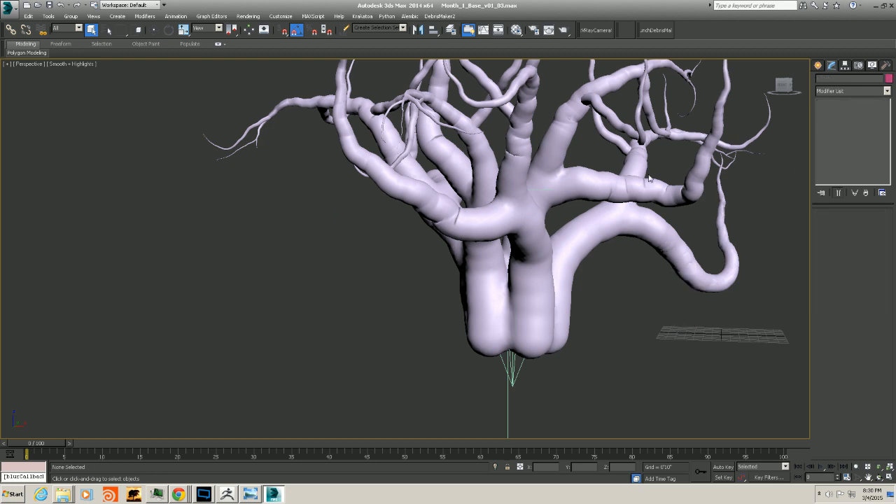
Inspect the tree's base and its helper objects from several angles in the perspective view
alt+middle_drag(501, 315, 476, 338)
click(498, 354)
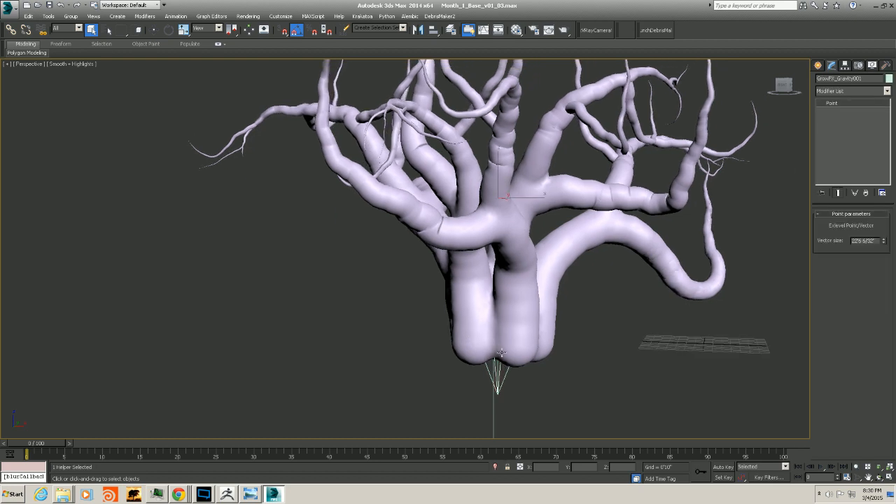
middle_drag(558, 337, 529, 324)
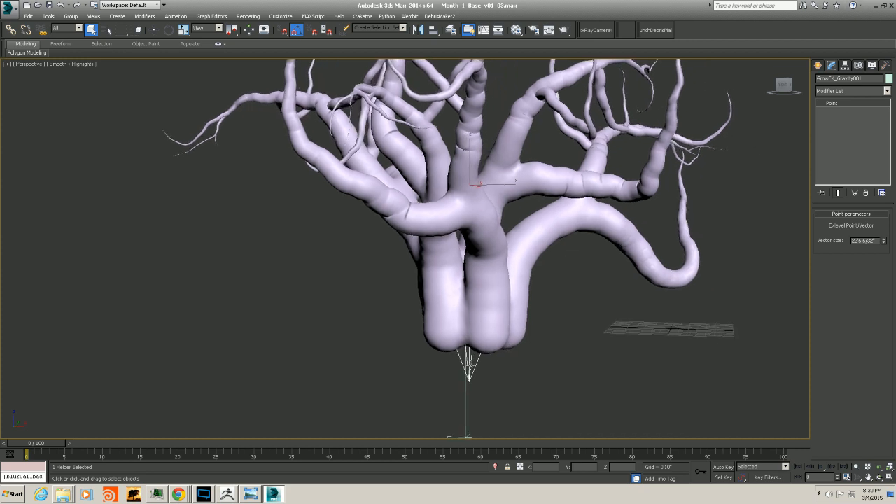
click(530, 324)
drag(607, 305, 544, 162)
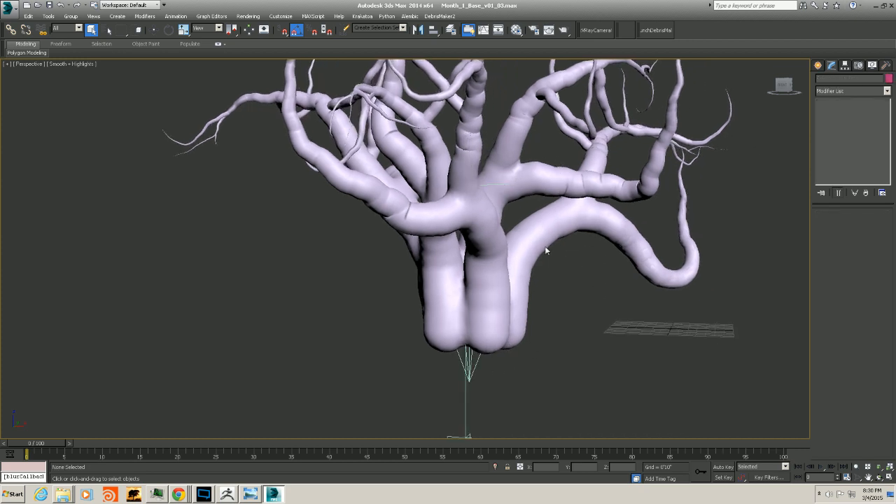
middle_drag(492, 294, 434, 328)
drag(502, 362, 453, 356)
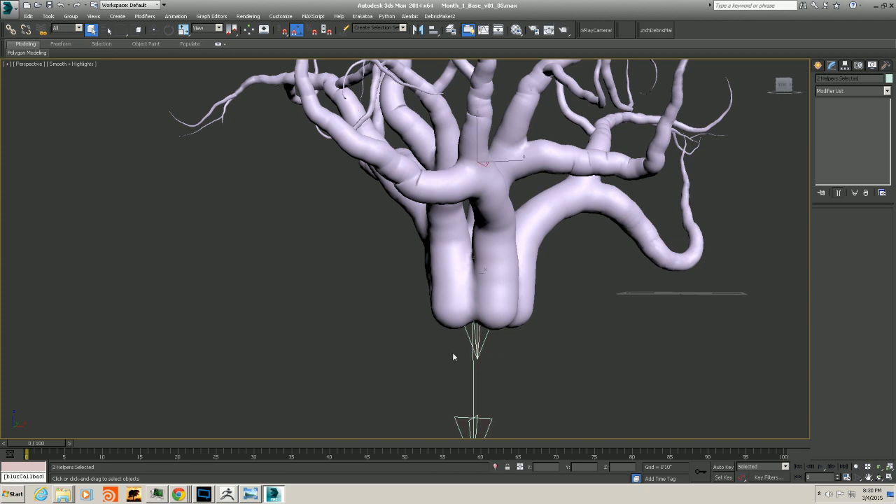
right_click(481, 304)
click(496, 300)
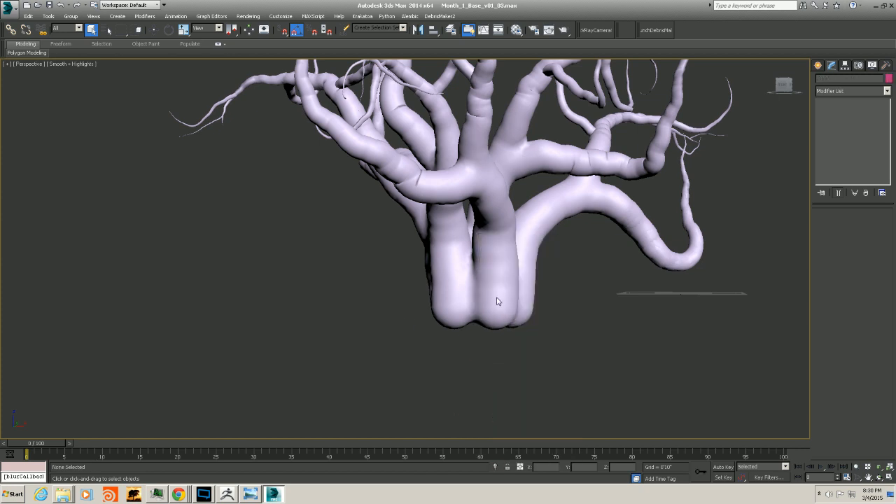
Select the GrowFX tree and switch its viewport display from meshes to lines
mouse_move(572, 385)
mouse_down()
mouse_move(372, 230)
mouse_move(314, 140)
mouse_up()
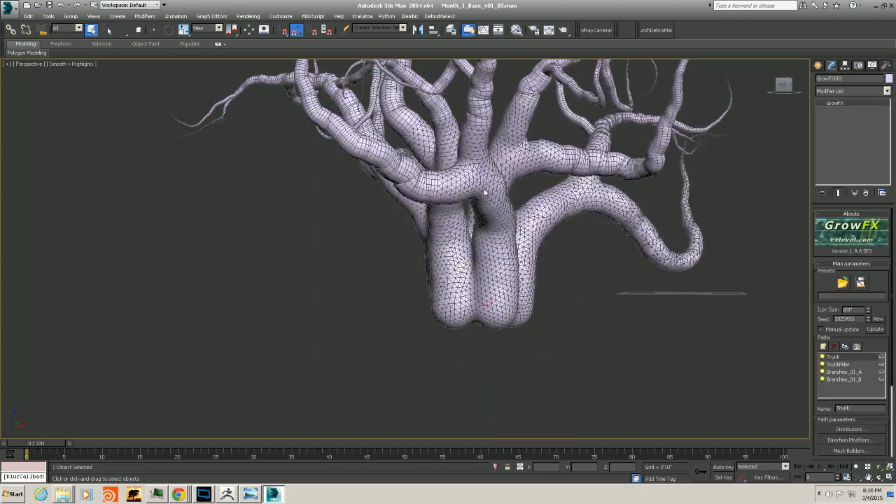
alt+middle_drag(314, 140, 483, 217)
scroll(839, 337, down, 5)
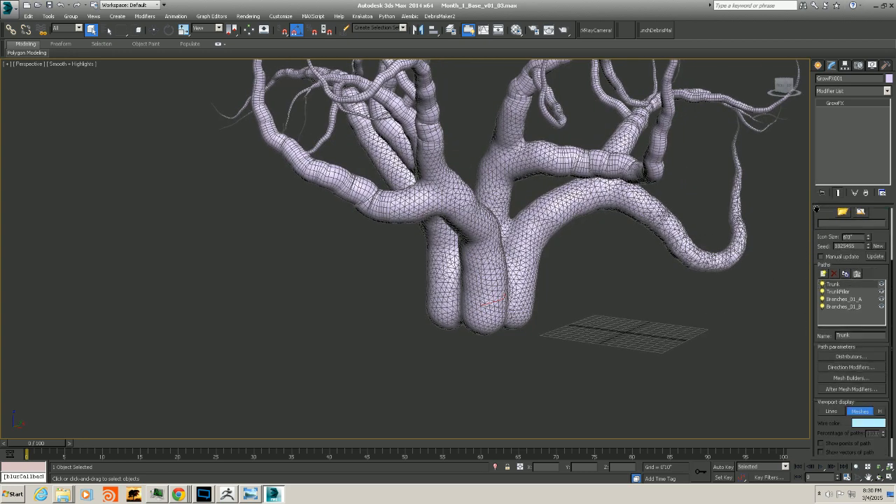
click(831, 398)
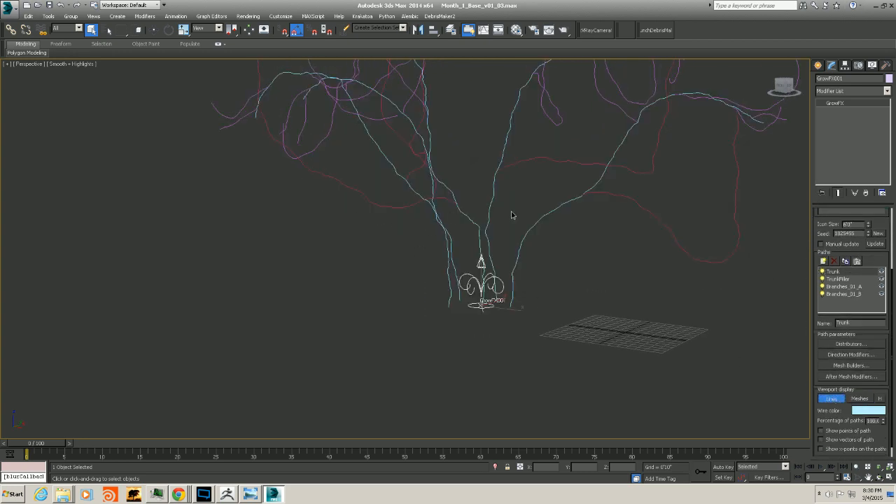
Hide the Branches_01_B and Branches_01_A paths so only the trunk lines show
scroll(498, 240, up, 3)
alt+middle_drag(498, 240, 552, 179)
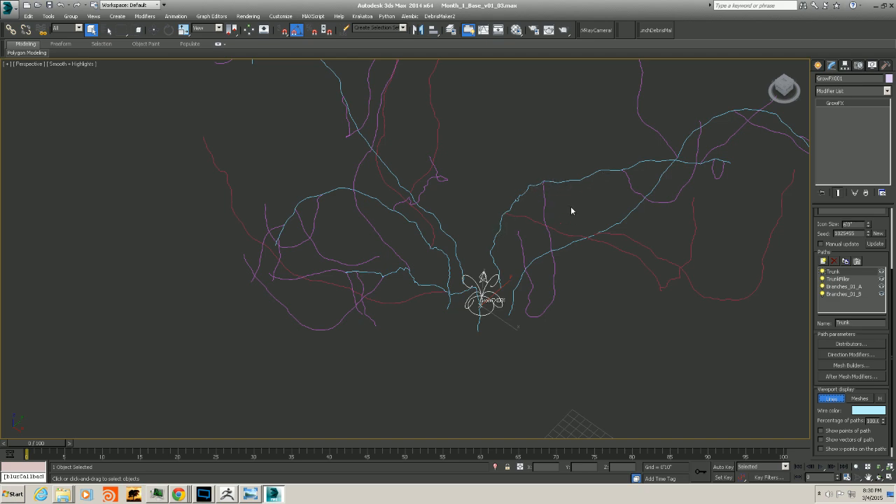
alt+middle_drag(576, 182, 513, 205)
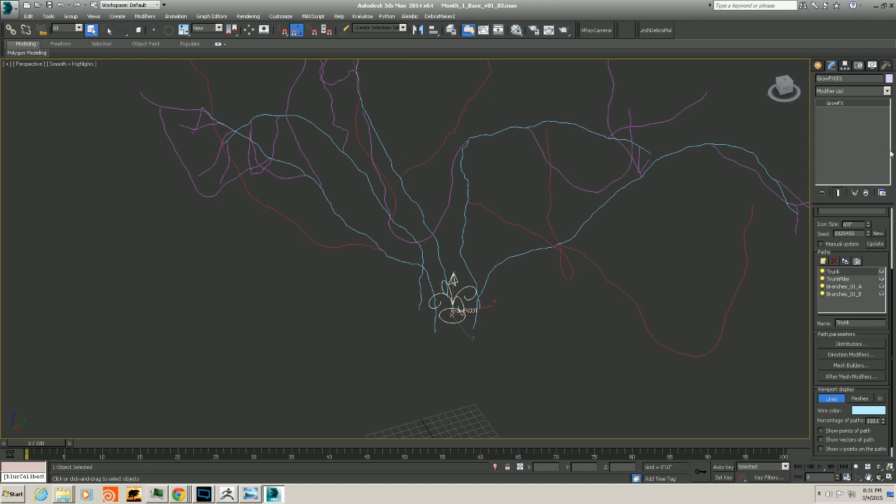
click(823, 295)
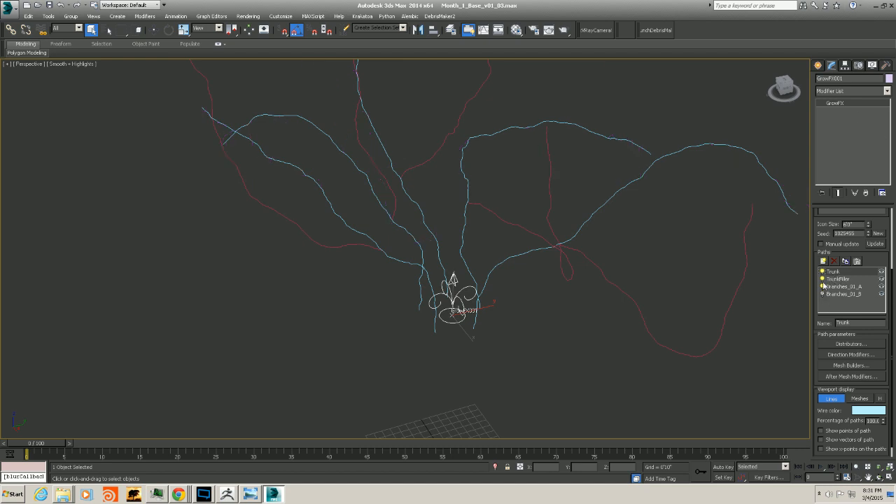
click(823, 286)
Open the trunk path's distributors and direction modifiers, and delete the Vector_dir_02 modifier
alt+middle_drag(473, 270, 474, 234)
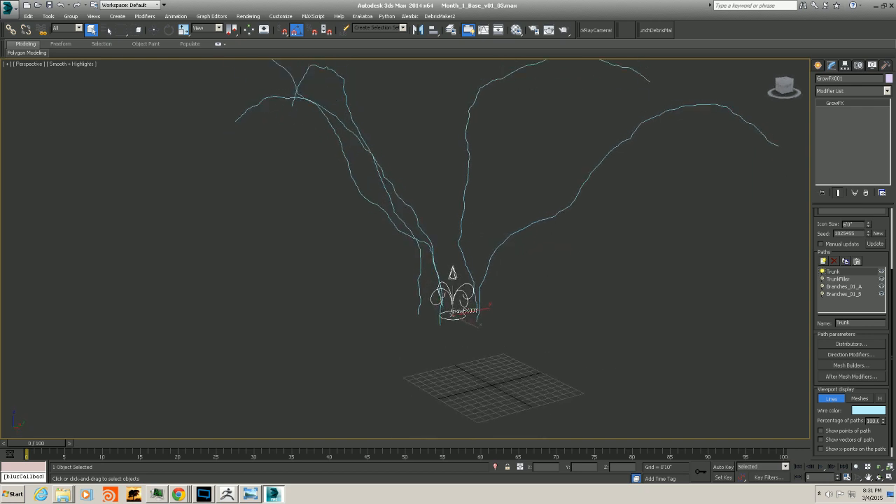
click(850, 344)
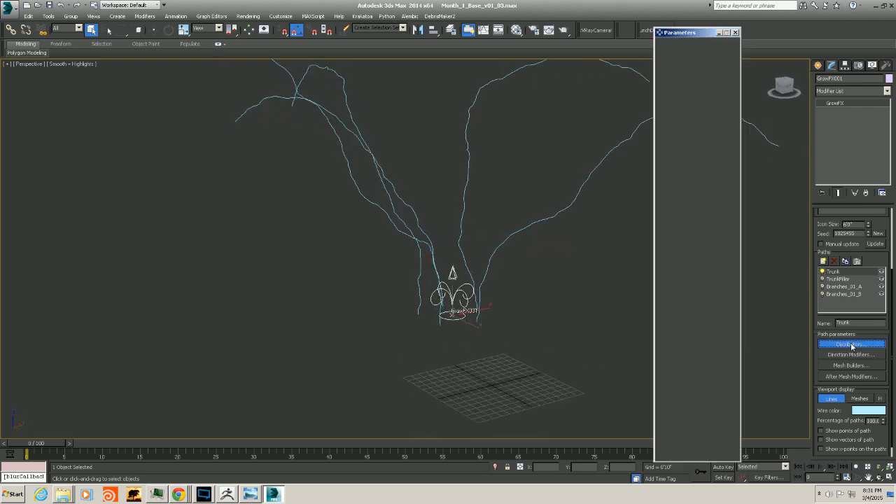
click(848, 355)
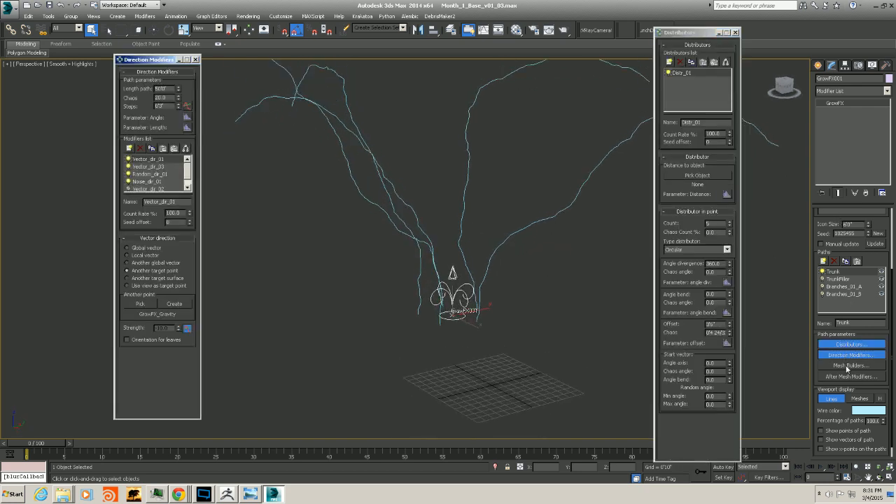
click(187, 187)
click(148, 181)
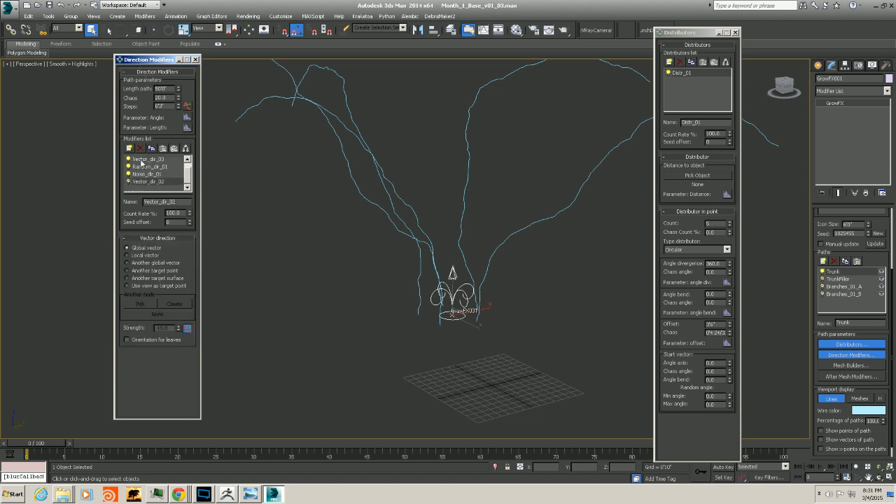
click(142, 149)
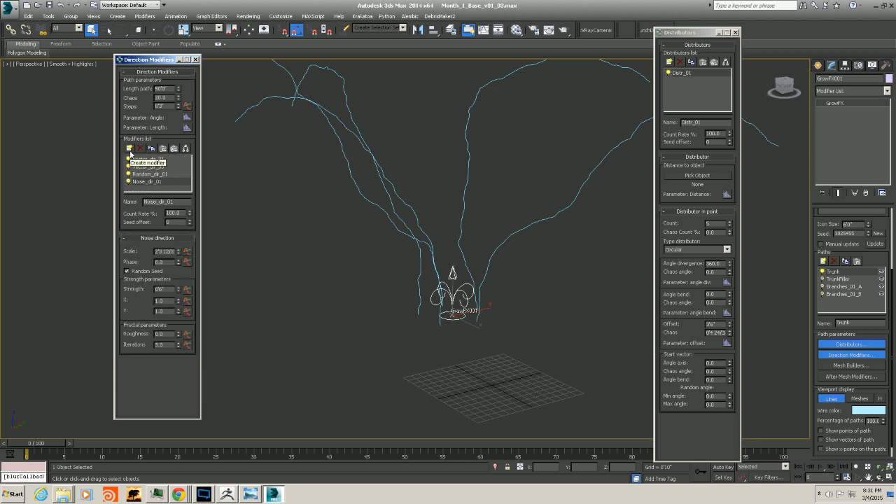
Add an Eraser direction modifier to the trunk path
click(130, 149)
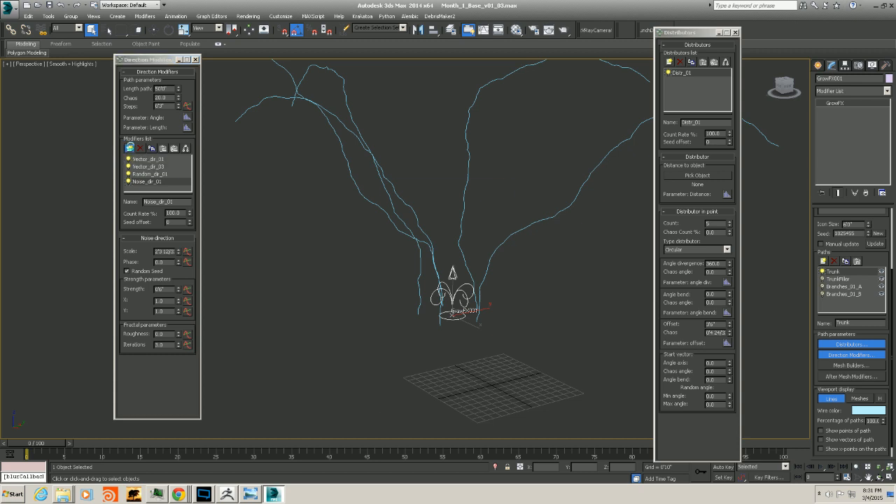
drag(450, 189, 514, 166)
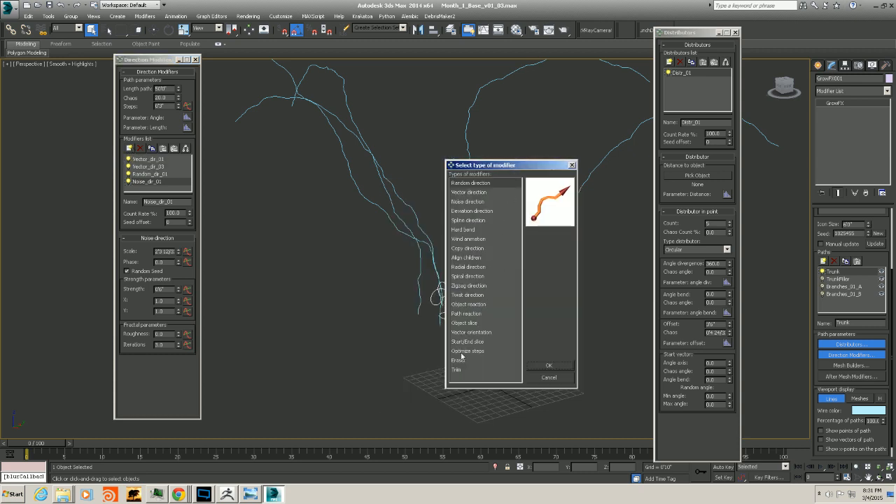
click(459, 360)
click(548, 366)
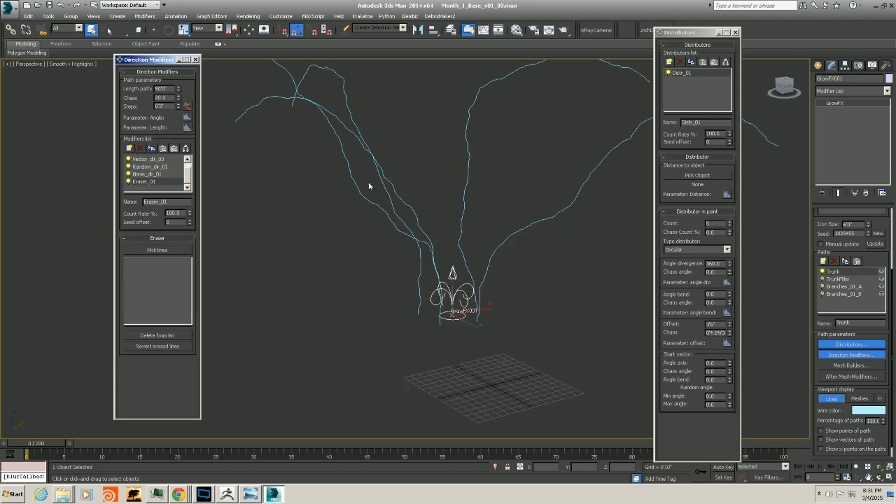
Pick one trunk line in the viewport for the Eraser modifier to remove
click(153, 249)
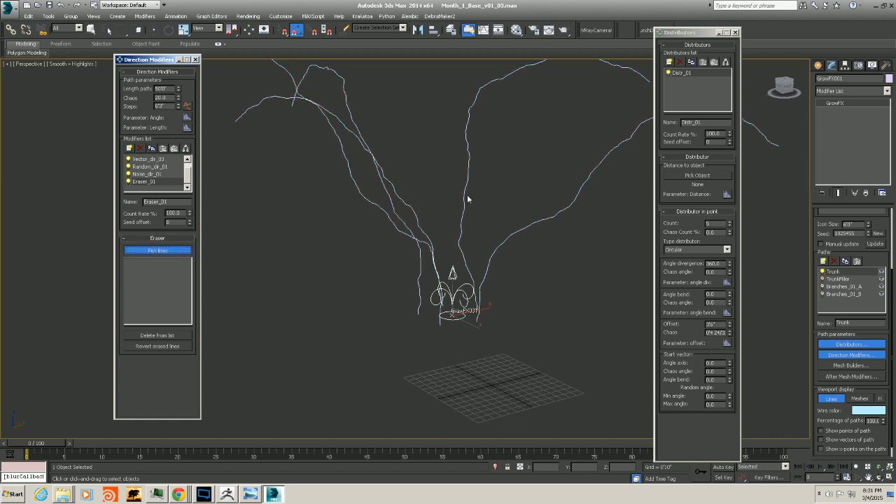
click(468, 199)
mouse_move(466, 196)
alt+middle_down()
mouse_move(476, 207)
mouse_move(399, 275)
alt+middle_up()
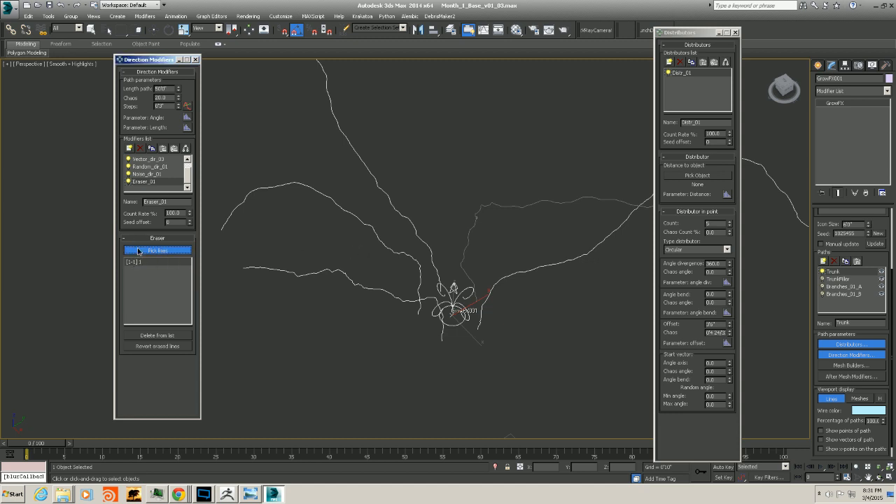
Create a new GrowFX path, move it below Trunk in the paths list and name it Trunk_B
right_click(350, 209)
alt+middle_drag(352, 213, 425, 303)
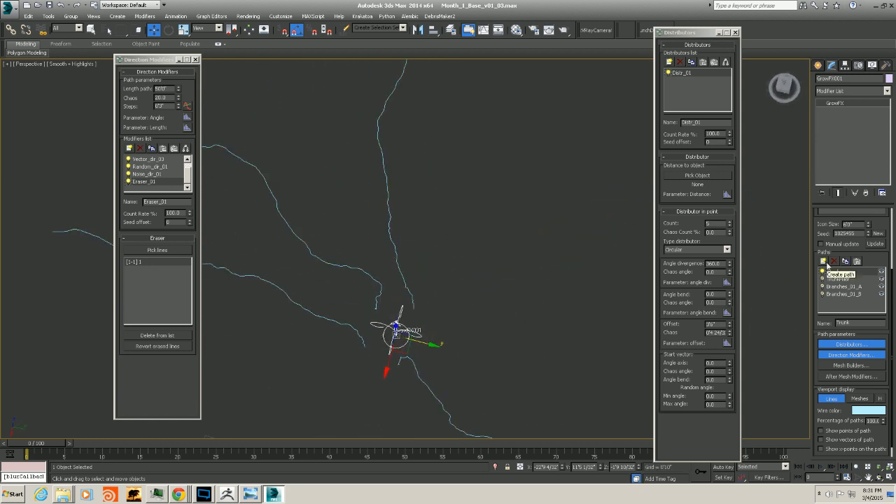
click(823, 261)
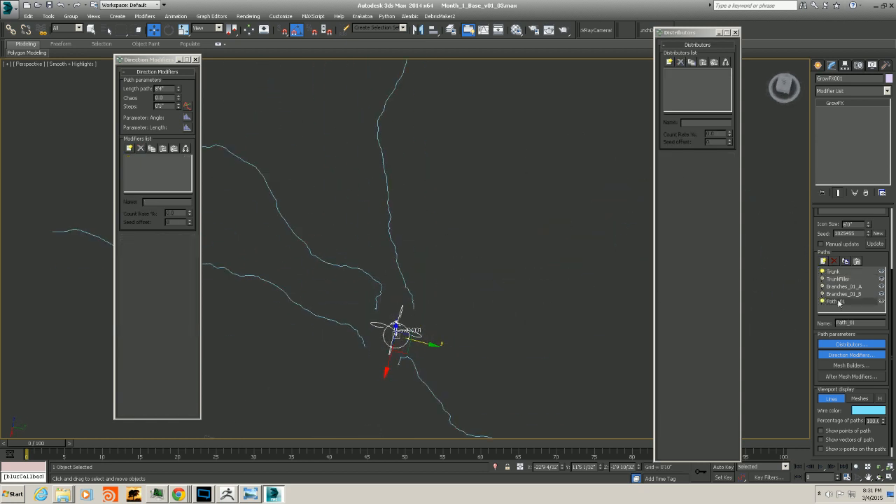
drag(833, 303, 834, 280)
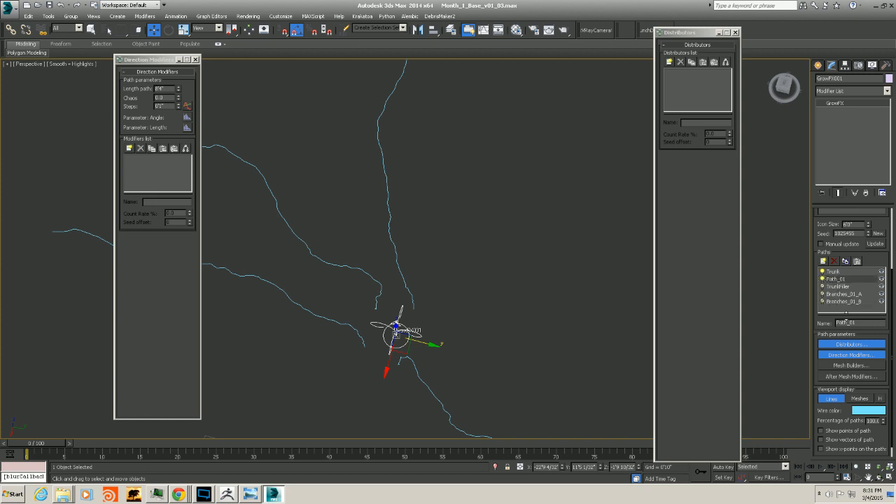
double_click(845, 322)
text(Trunk_B)
Rename the original Trunk path to Trunk_A
click(833, 271)
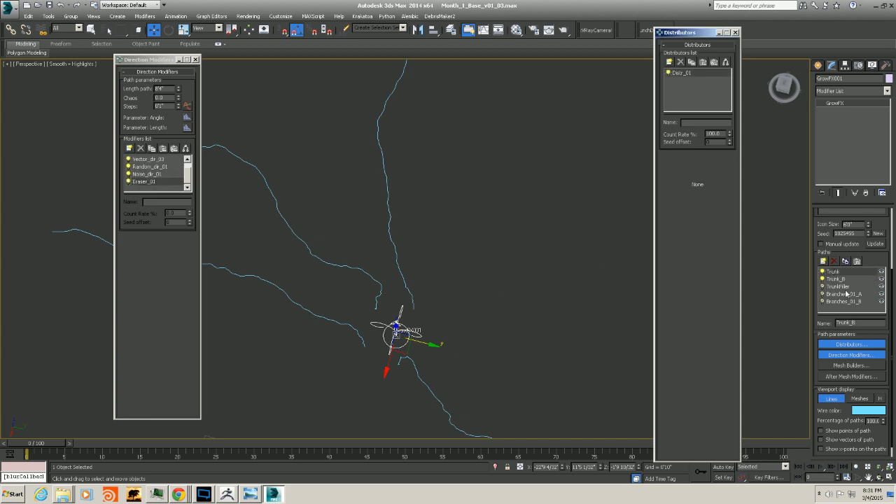
text(_A)
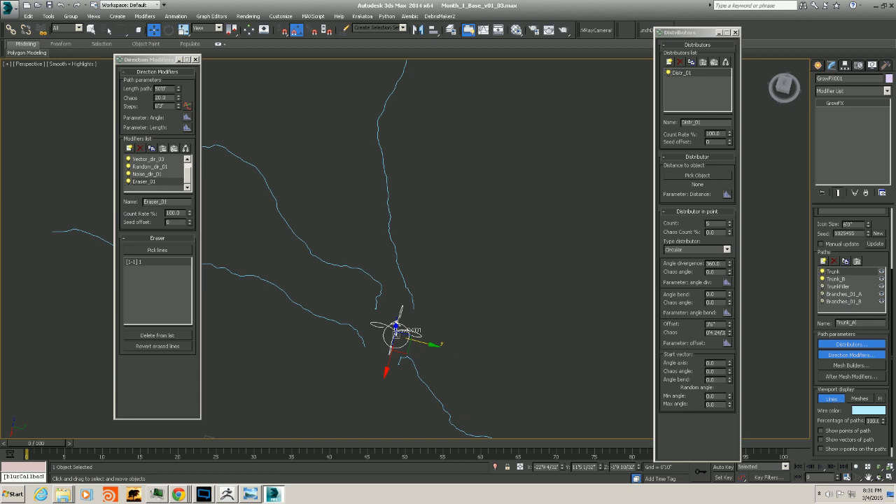
key(Return)
Select Trunk_B and add a Point distributor to it
click(836, 278)
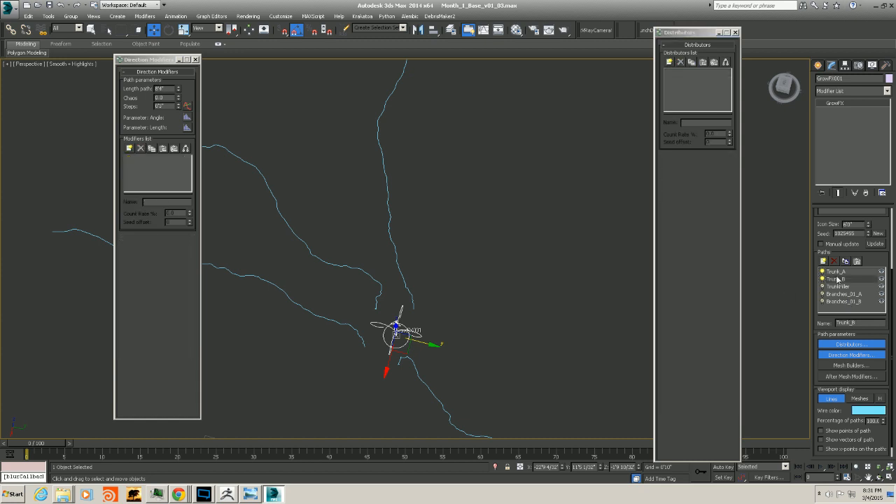
alt+middle_drag(401, 308, 417, 337)
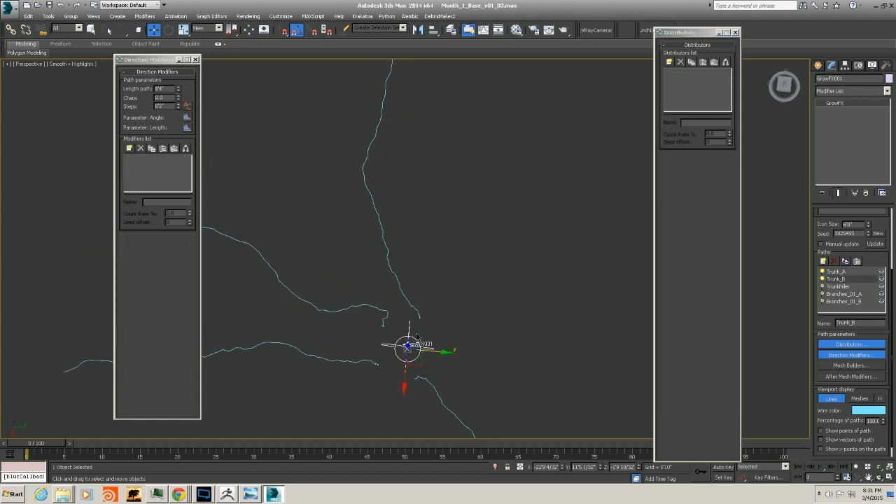
click(129, 148)
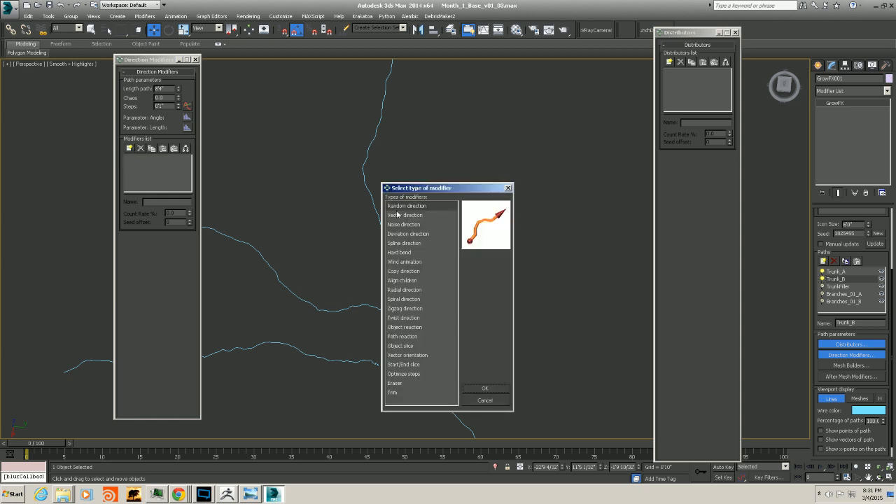
click(508, 188)
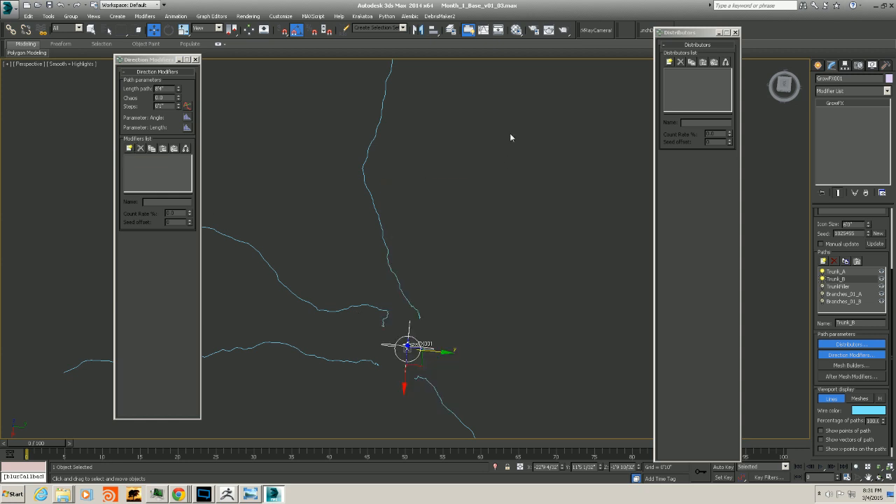
click(669, 62)
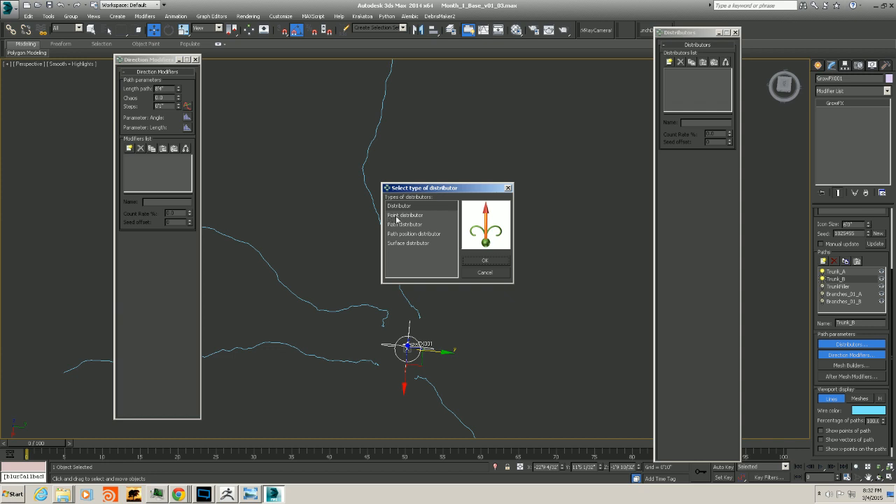
click(492, 263)
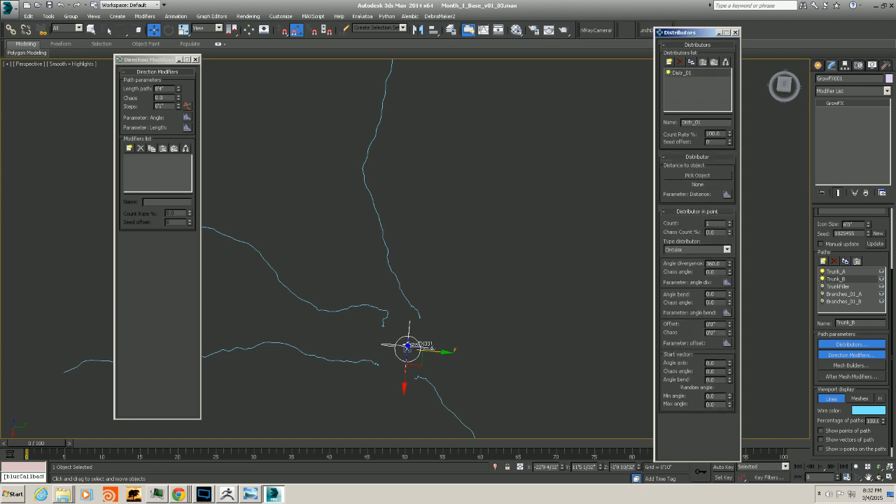
Compare the Trunk_A and Trunk_B paths by selecting each in turn
alt+middle_drag(412, 298, 410, 286)
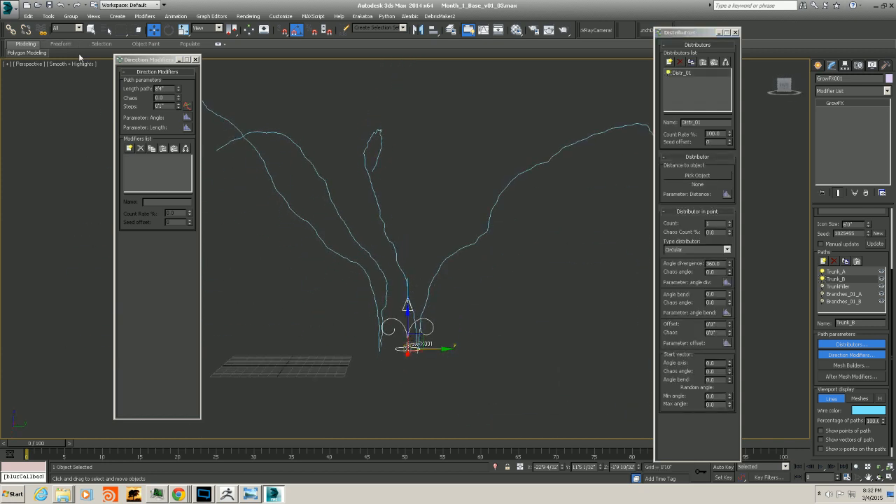
click(841, 273)
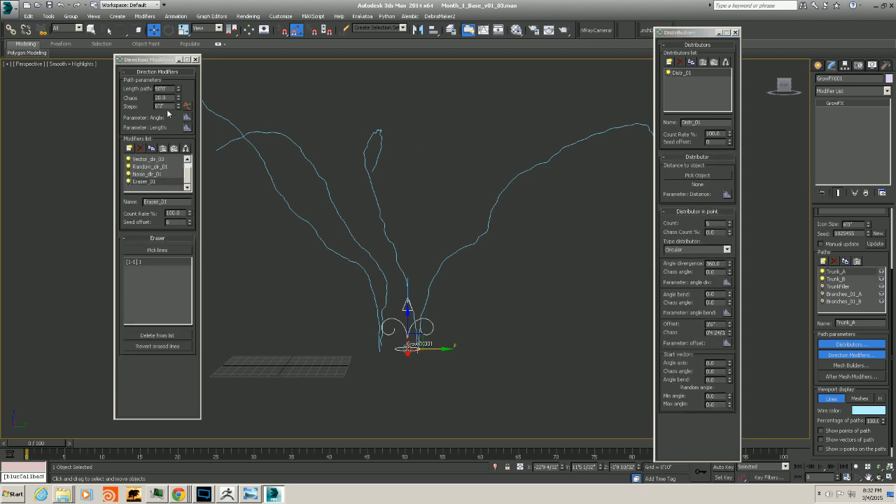
click(839, 280)
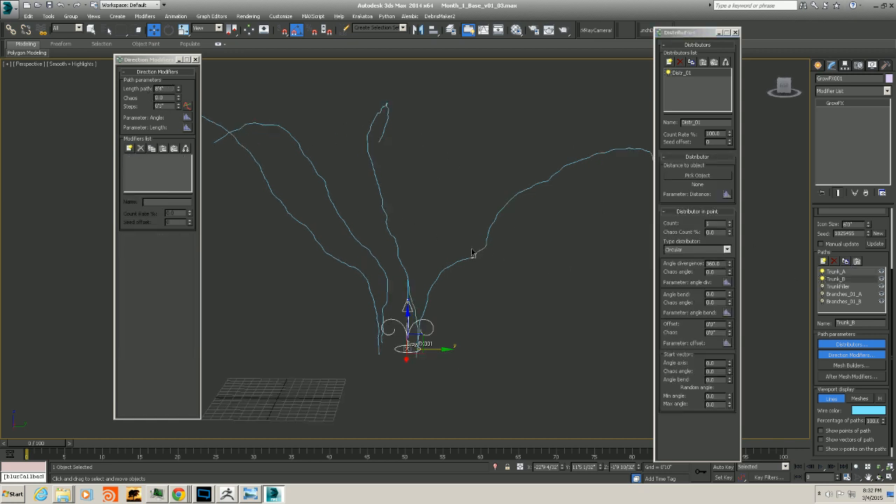
Adjust Trunk_B's path length, steps and chaos in its direction modifier path parameters
drag(170, 89, 118, 94)
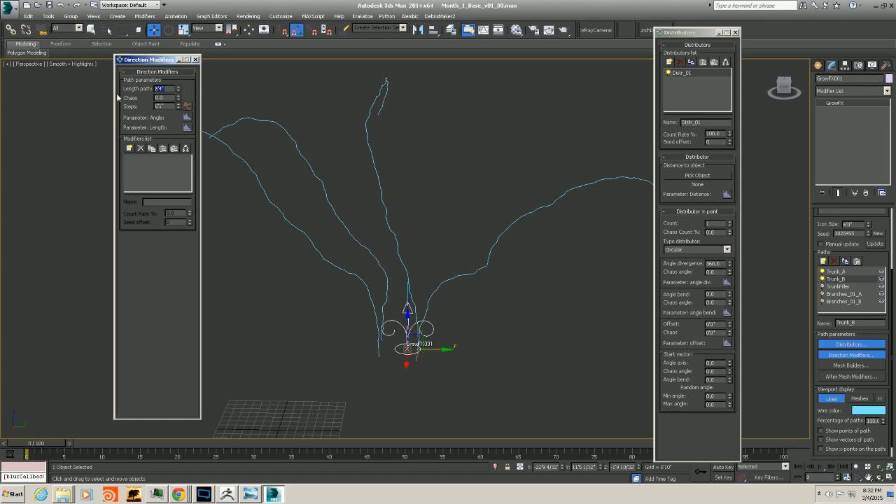
text(50)
key(Return)
drag(166, 107, 142, 110)
text(5)
alt+middle_drag(471, 226, 444, 268)
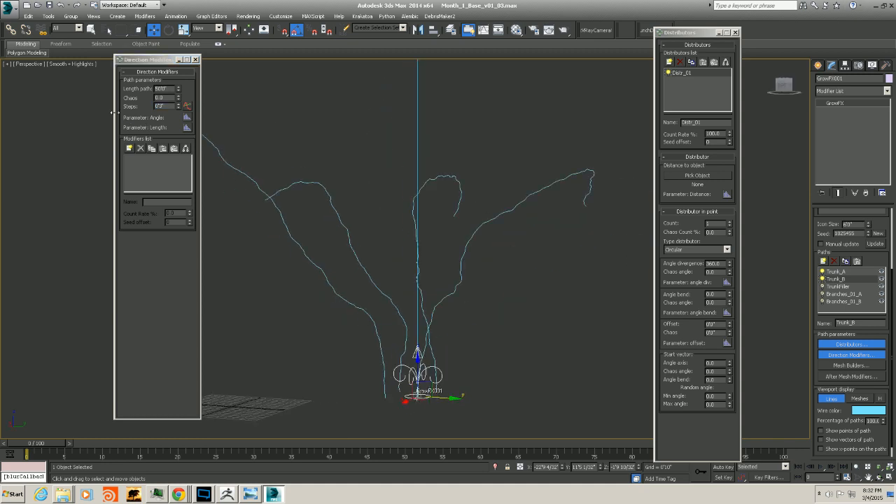
scroll(539, 174, down, 3)
middle_drag(532, 179, 520, 211)
alt+middle_drag(520, 211, 468, 198)
click(164, 97)
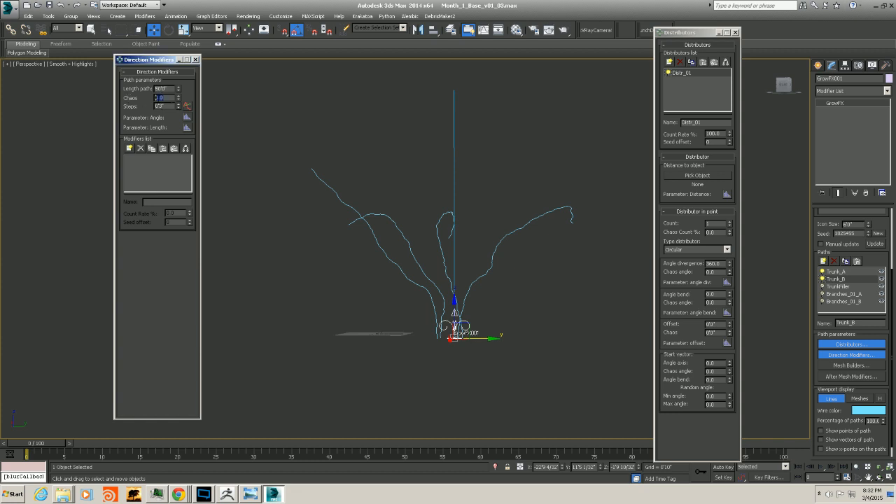
drag(180, 101, 178, 106)
alt+middle_drag(446, 271, 527, 345)
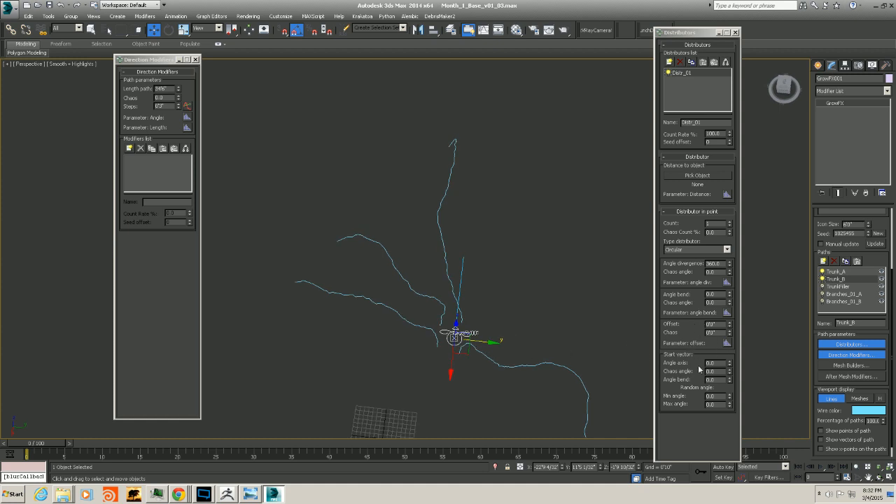
Adjust the offset of Trunk_B's point distributor and set its angle divergence to 309
drag(731, 324, 656, 67)
scroll(499, 318, up, 5)
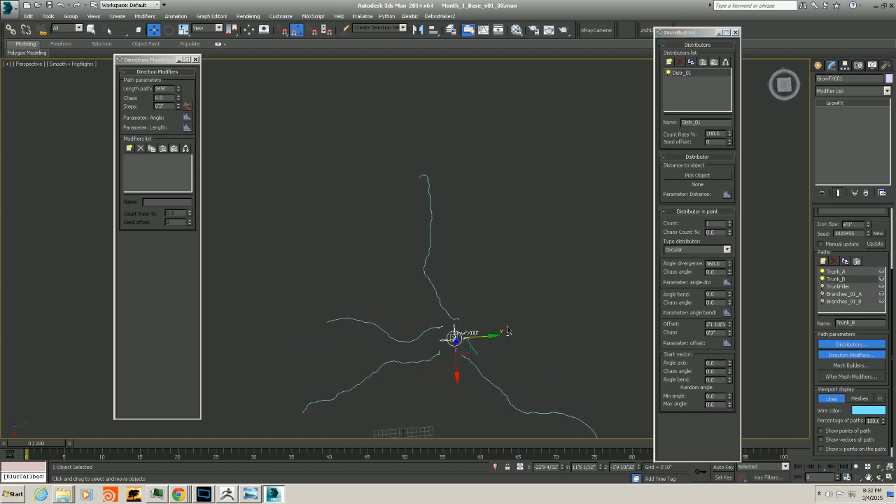
scroll(426, 341, up, 1)
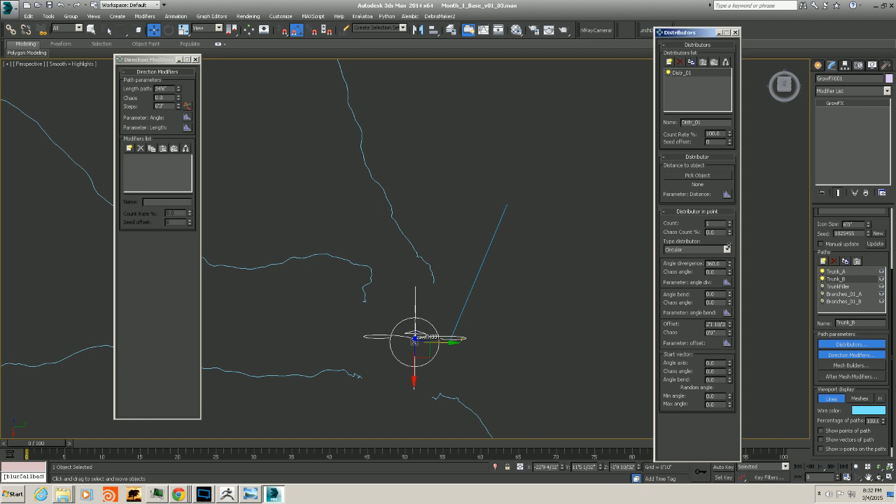
drag(729, 264, 709, 283)
alt+middle_drag(247, 349, 257, 355)
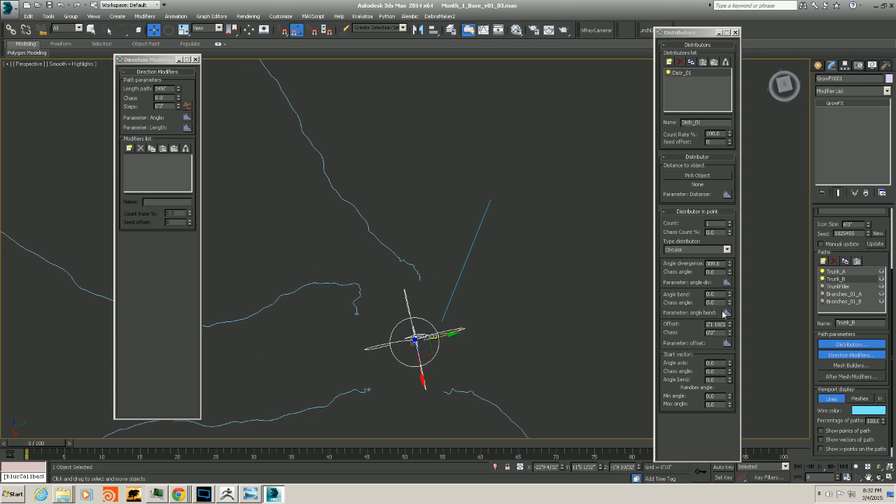
drag(730, 325, 727, 306)
alt+middle_drag(279, 396, 390, 349)
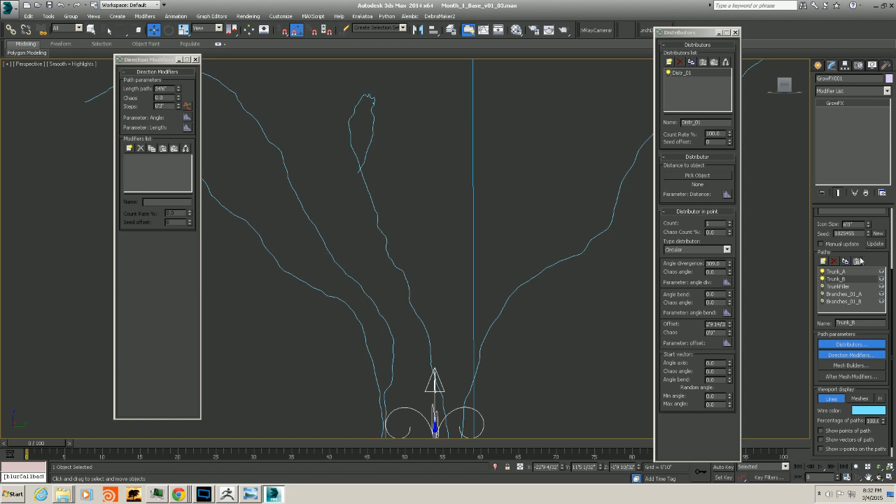
Copy the Vector_dir_03 modifier from Trunk_A and paste it into Trunk_B's modifiers list
click(836, 270)
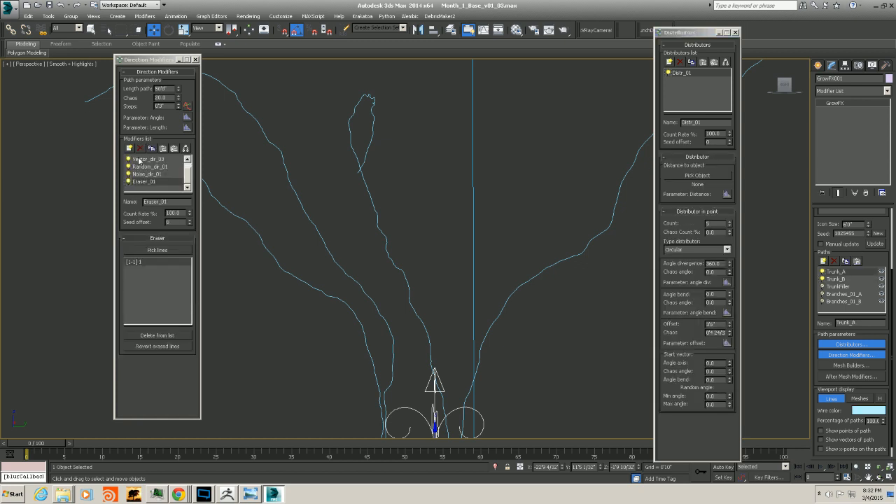
click(139, 159)
scroll(156, 168, up, 1)
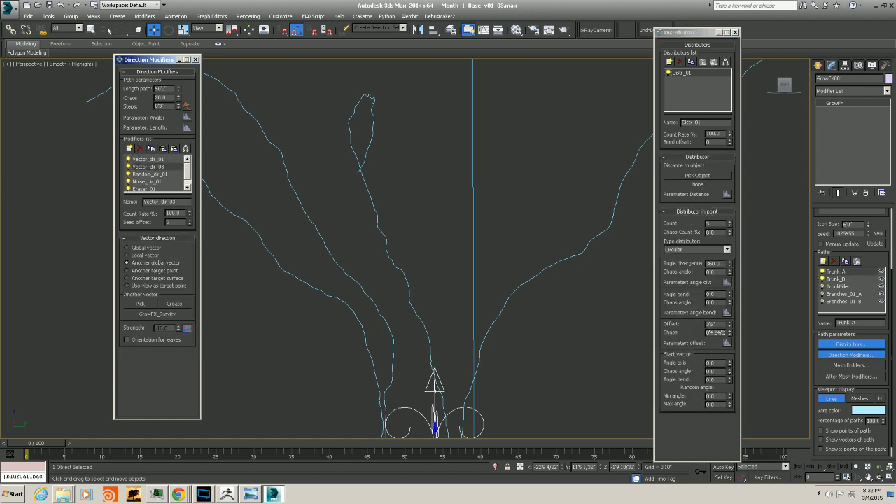
click(842, 278)
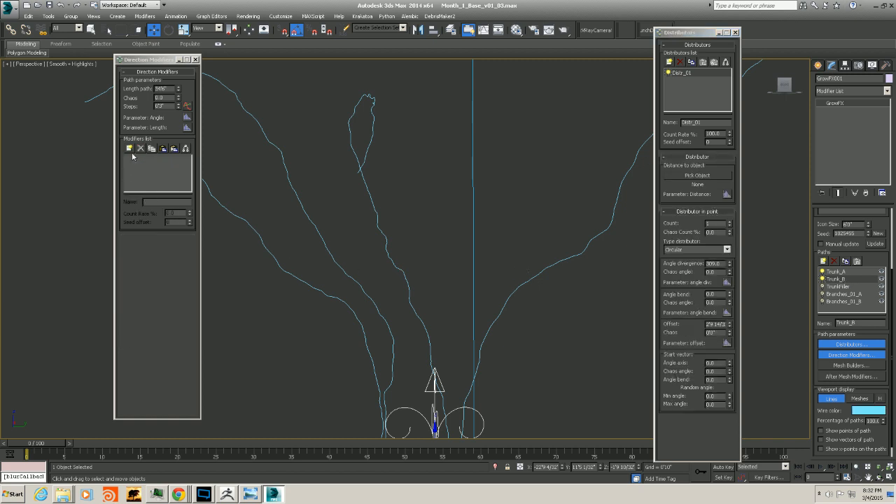
click(163, 149)
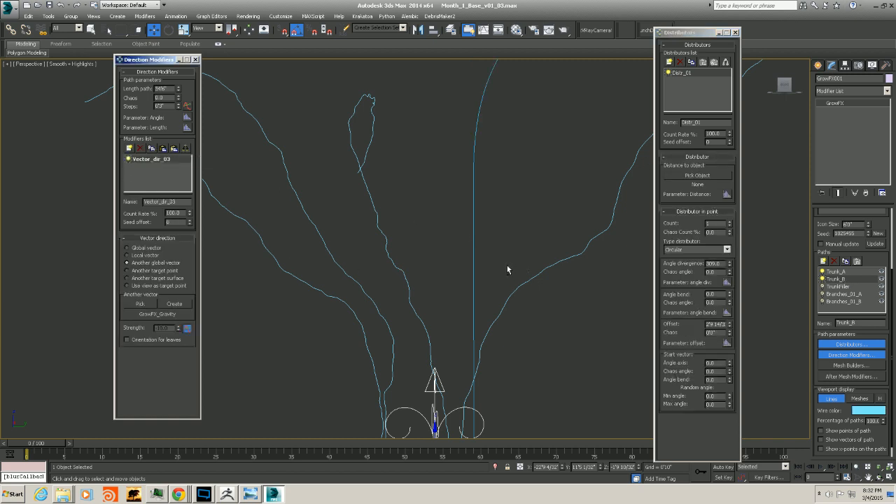
Copy Vector_dir_01 from Trunk_A into Trunk_B and move it above Vector_dir_03
scroll(499, 296, down, 3)
alt+middle_drag(453, 298, 457, 334)
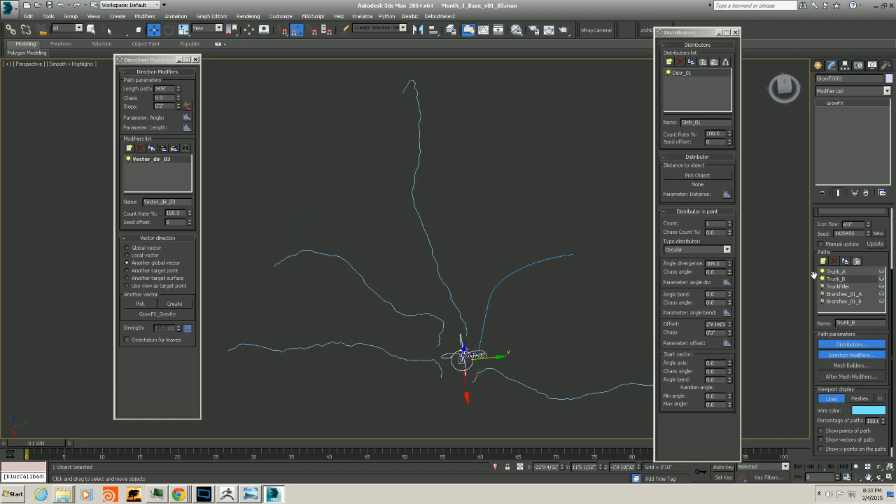
click(834, 272)
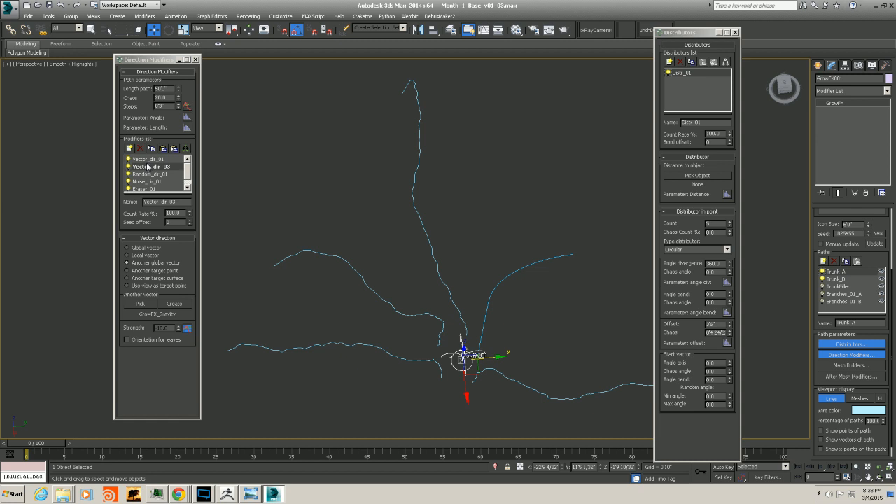
click(147, 159)
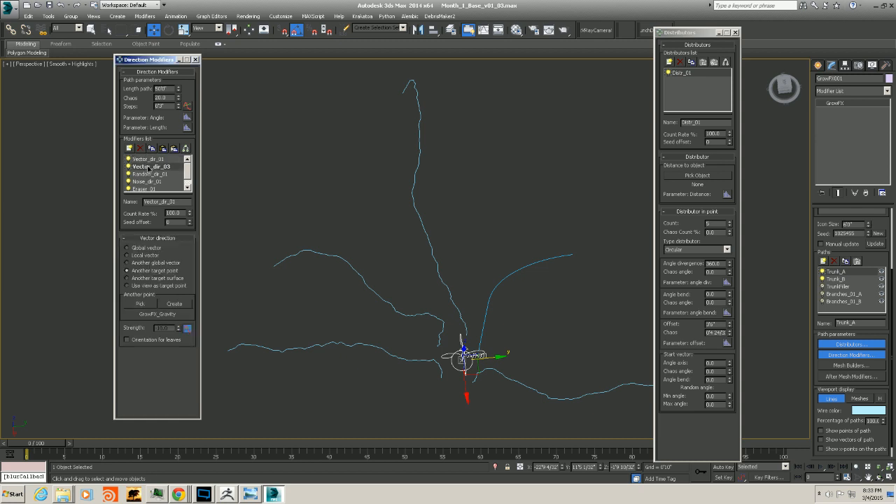
click(149, 167)
click(829, 279)
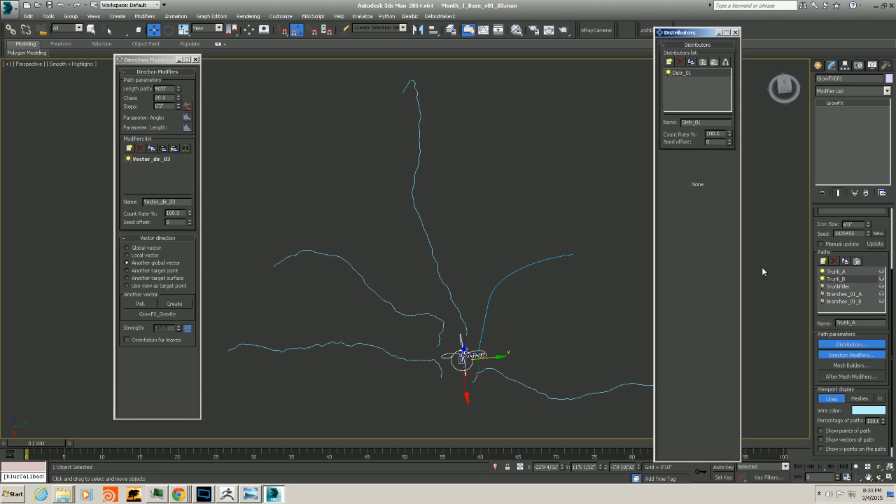
click(835, 272)
click(157, 160)
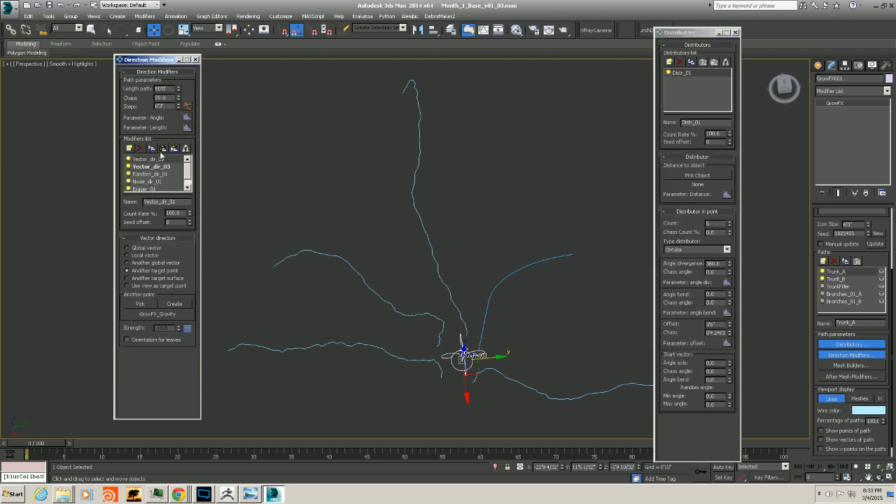
click(835, 279)
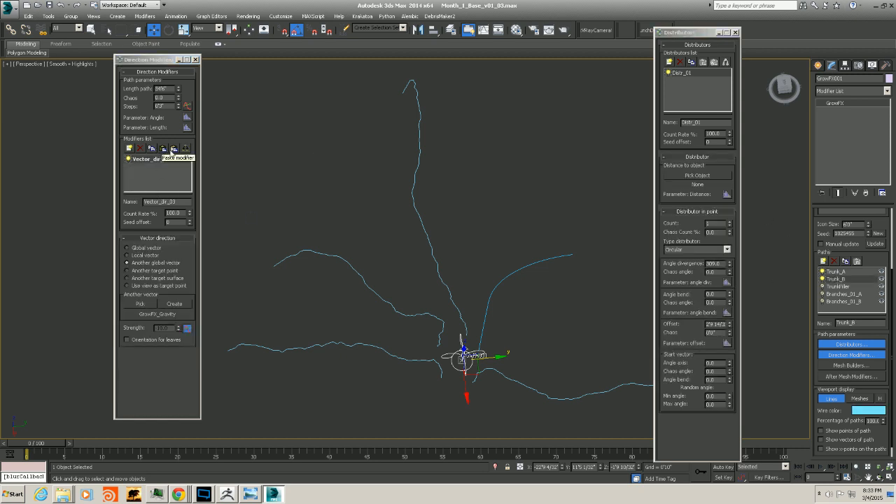
click(174, 149)
drag(150, 169, 150, 160)
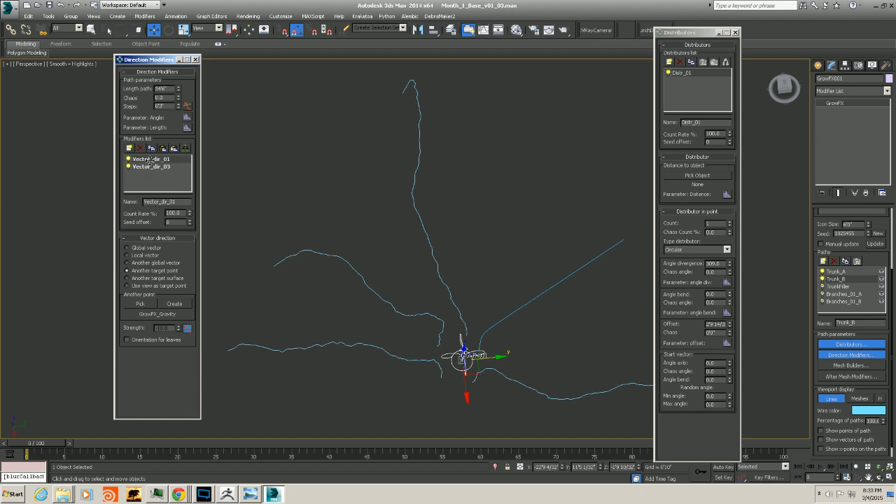
Copy the Random_dir_01 modifier from Trunk_A and paste it into Trunk_B
alt+middle_drag(517, 294, 513, 252)
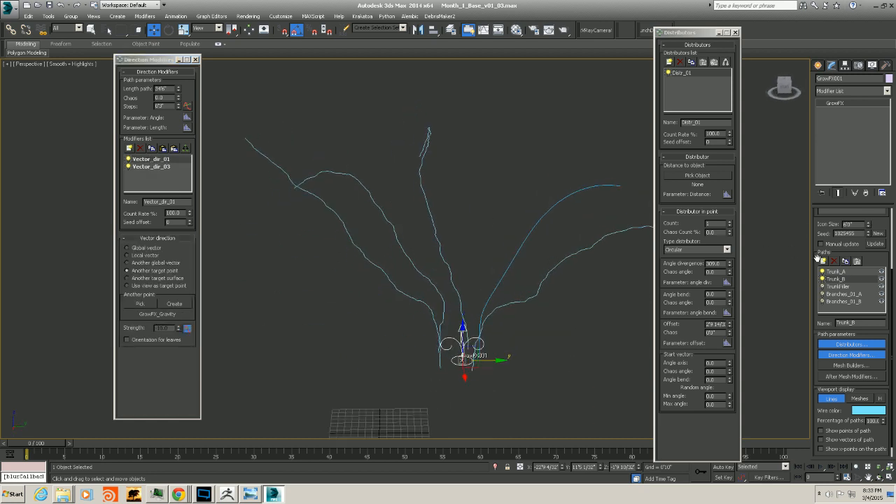
click(830, 272)
click(147, 174)
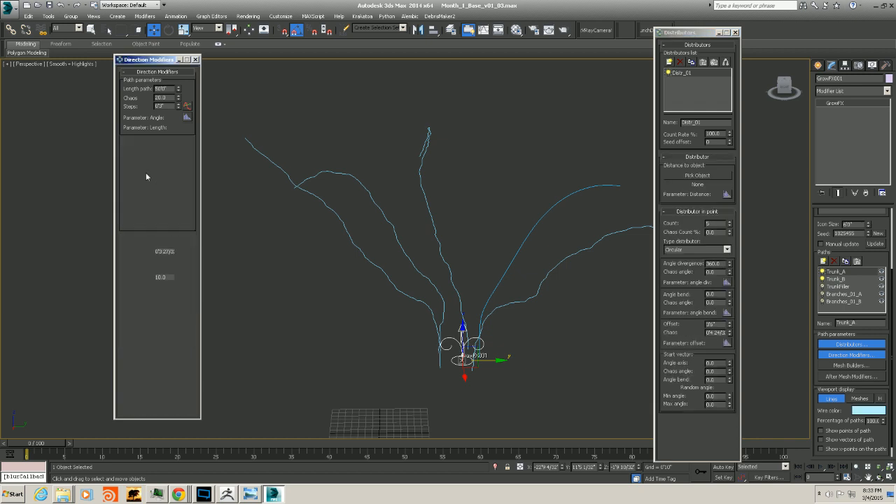
click(843, 278)
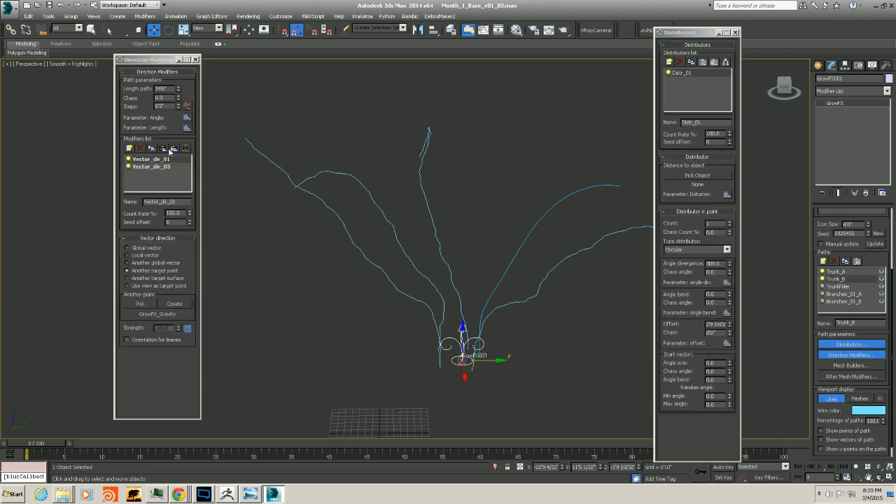
click(164, 149)
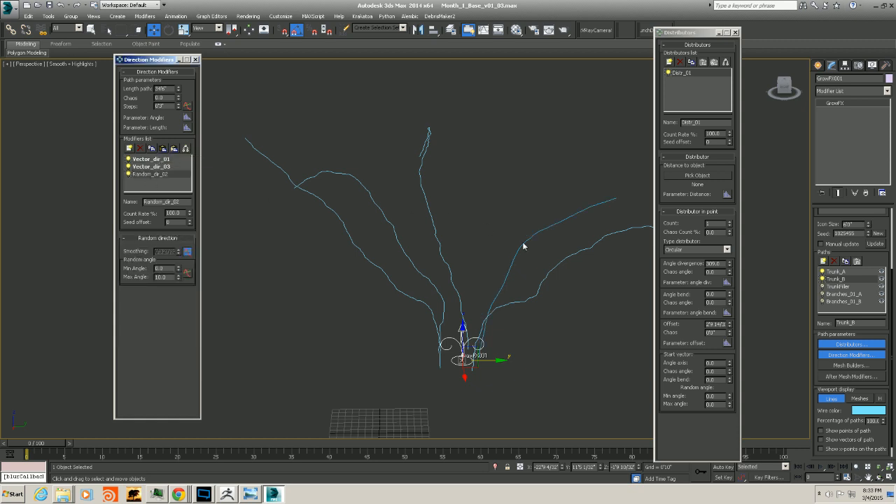
Raise the seed offset of Trunk_B's Random_dir_02 modifier to 7
alt+middle_drag(524, 244, 74, 252)
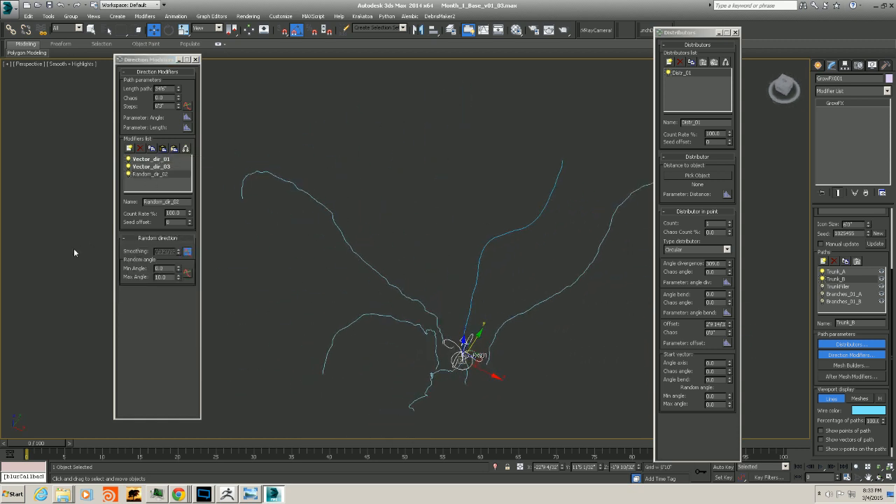
click(190, 220)
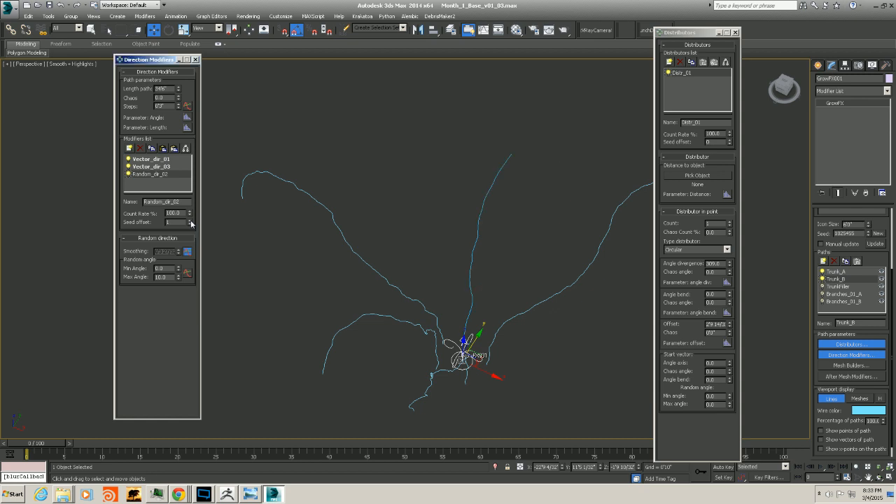
click(189, 220)
alt+middle_drag(225, 225, 437, 252)
click(189, 219)
click(190, 220)
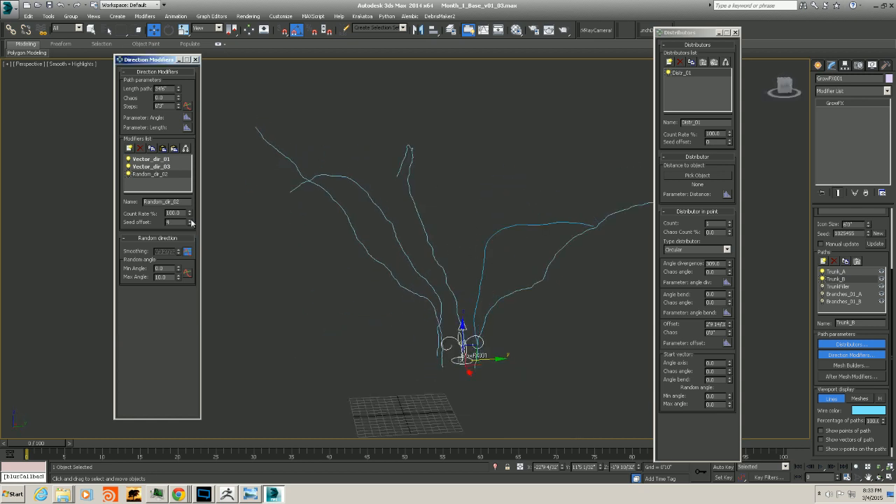
alt+middle_drag(566, 314, 476, 294)
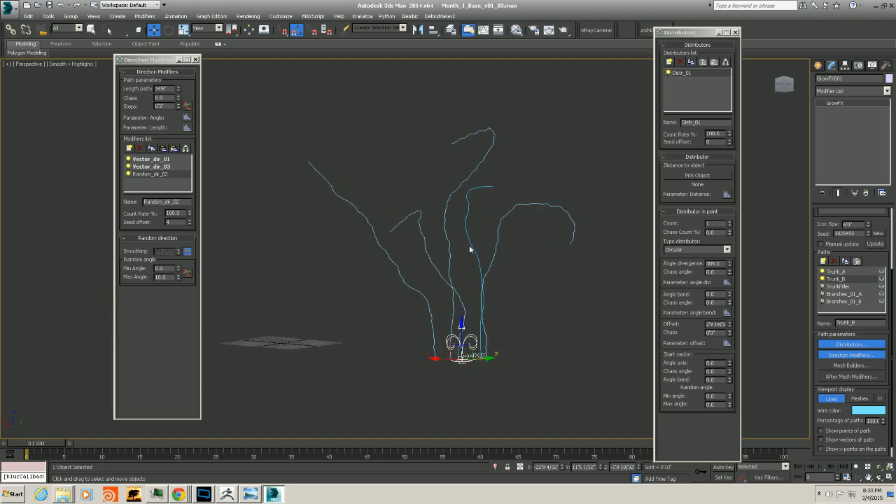
click(190, 220)
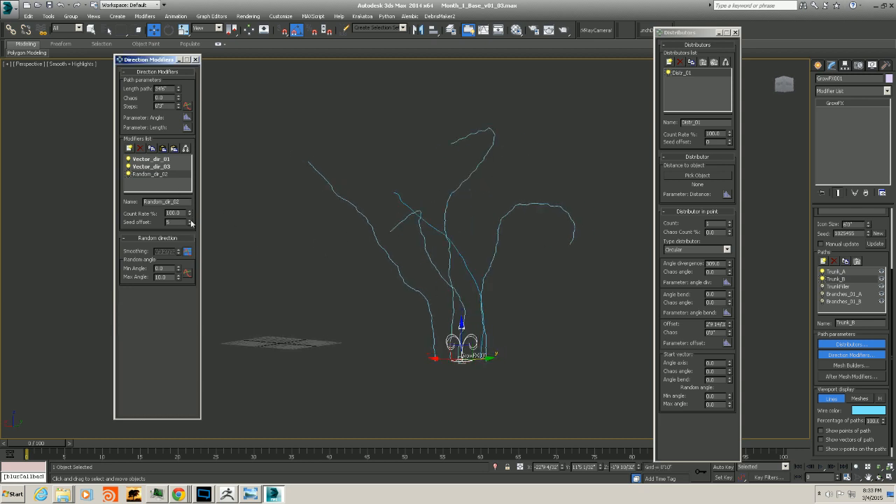
click(190, 221)
click(189, 221)
alt+middle_drag(426, 243, 518, 264)
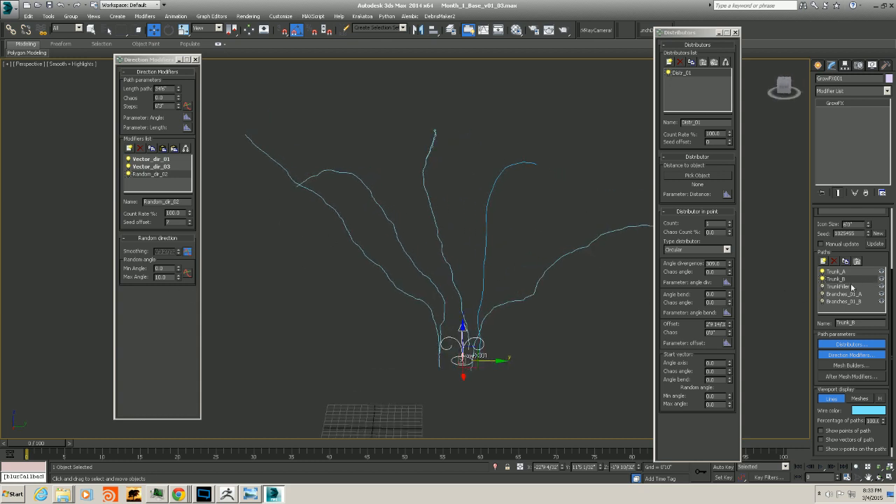
alt+middle_drag(370, 230, 404, 256)
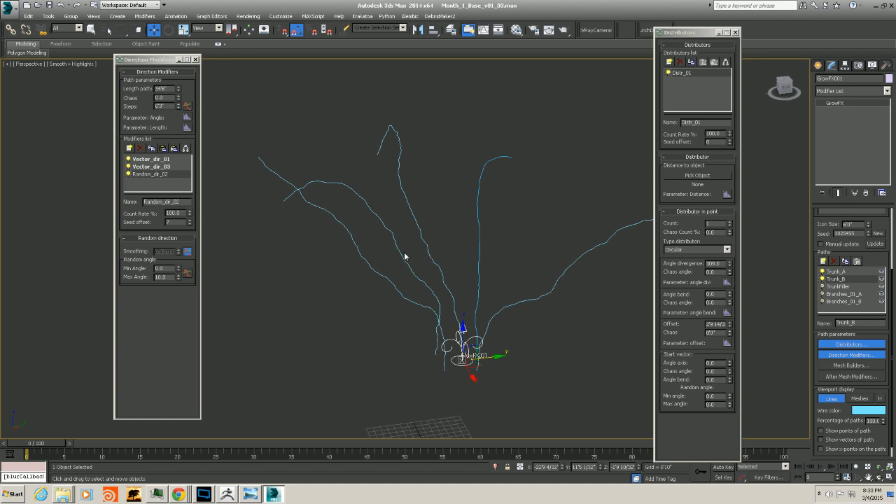
Copy the Noise_dir_01 modifier from Trunk_A and paste it into Trunk_B
click(835, 271)
click(147, 182)
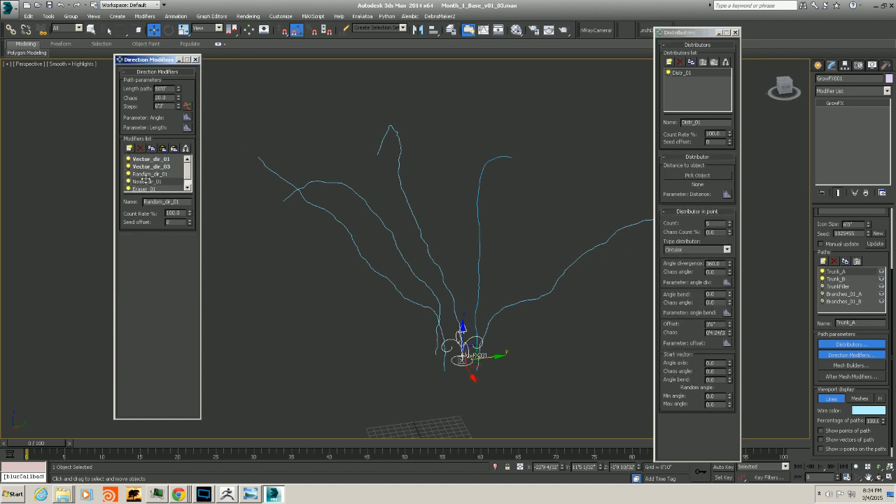
click(838, 279)
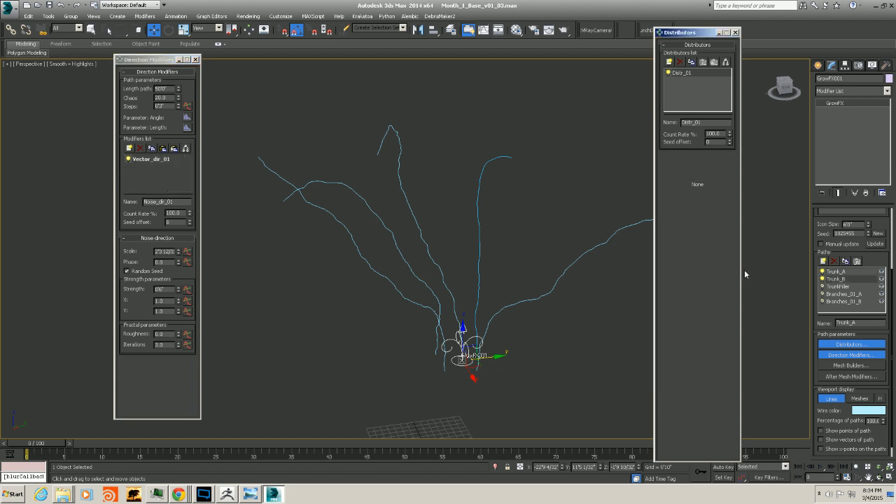
click(163, 149)
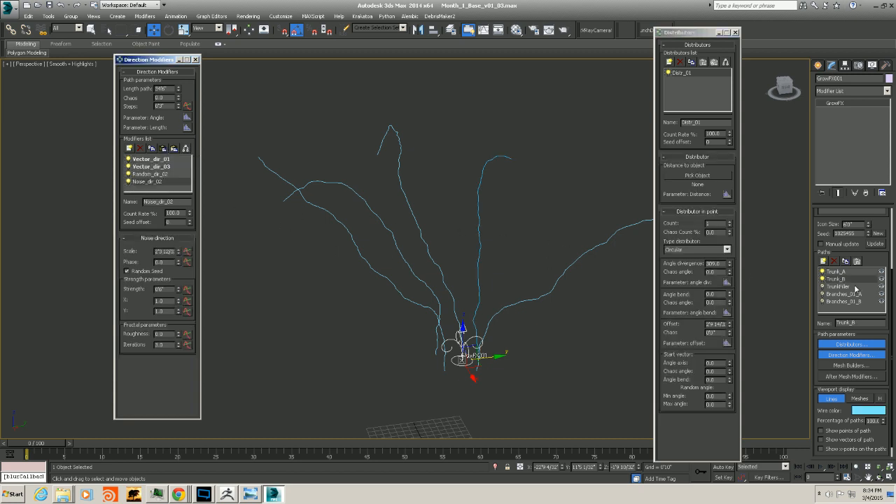
Reshape the smoothing length graph of Trunk_B's Random_dir_02 modifier, lowering the curve's middle and end points
click(835, 271)
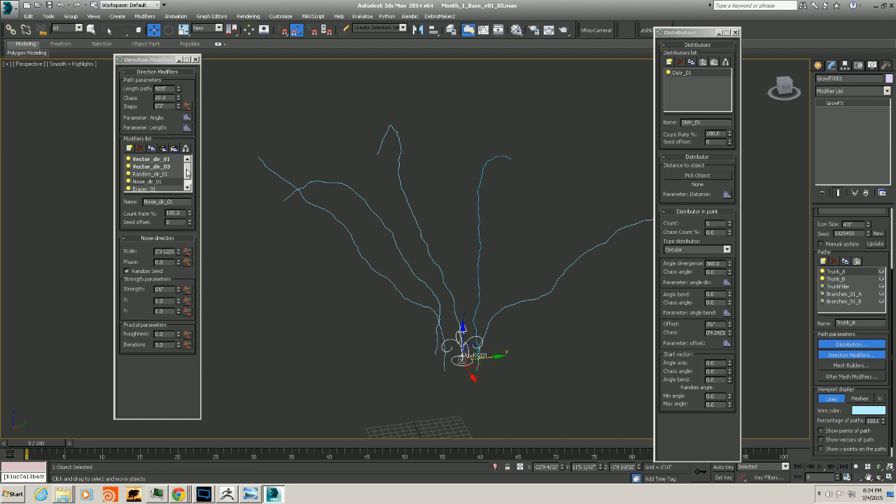
click(187, 163)
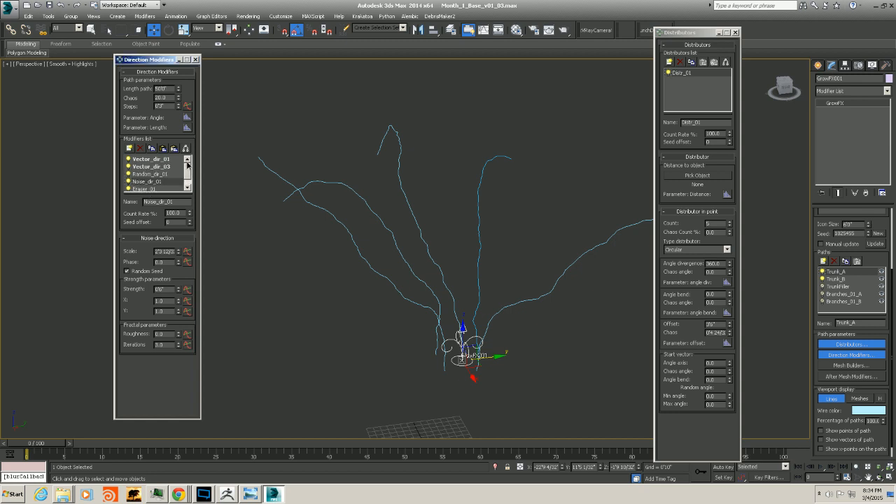
click(835, 279)
alt+middle_drag(483, 302, 464, 303)
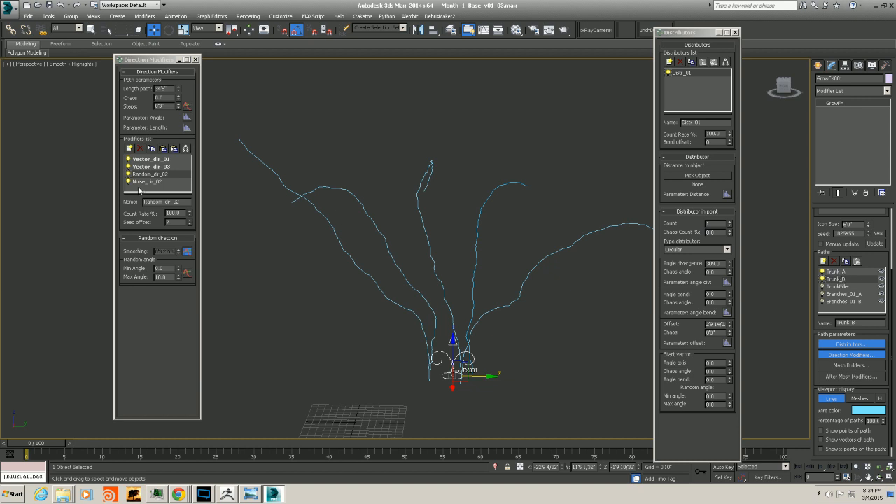
click(150, 168)
click(159, 173)
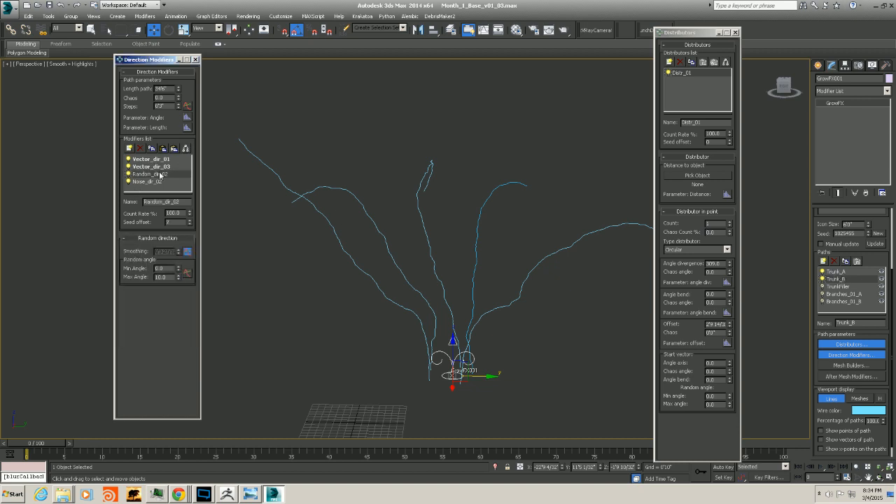
click(188, 251)
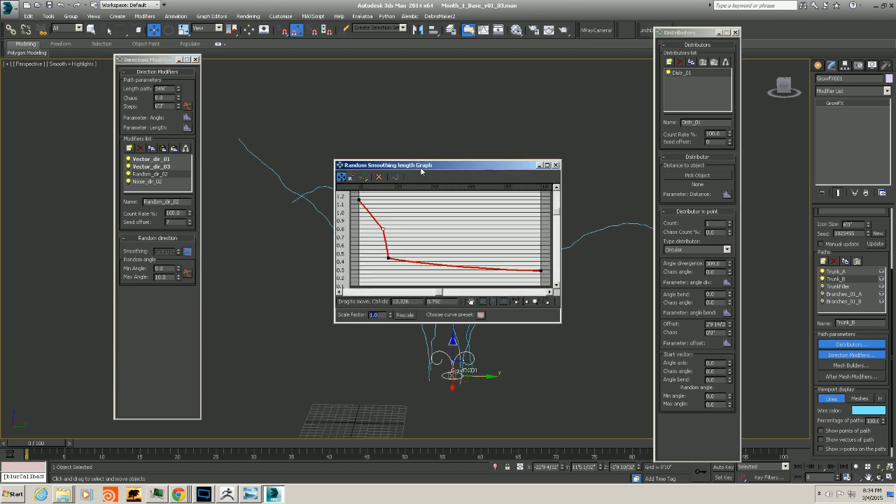
drag(421, 163, 653, 145)
mouse_move(619, 242)
mouse_down()
mouse_move(642, 241)
mouse_move(626, 240)
mouse_up()
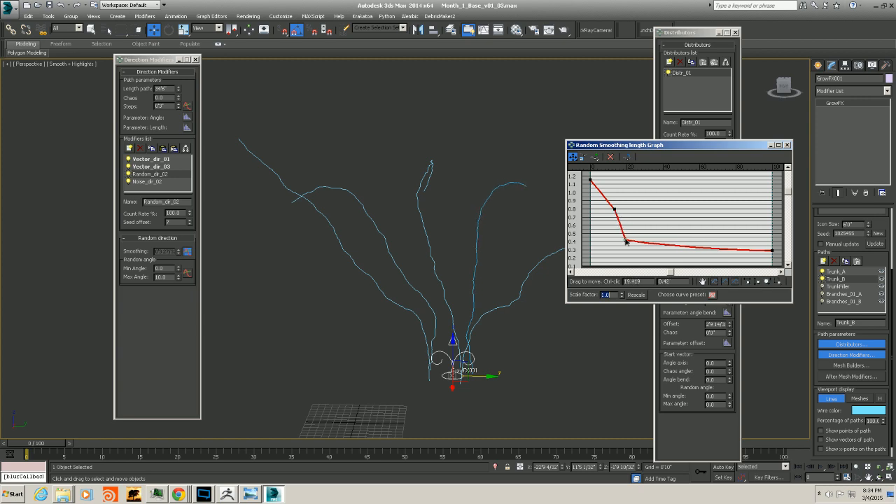
drag(771, 250, 772, 262)
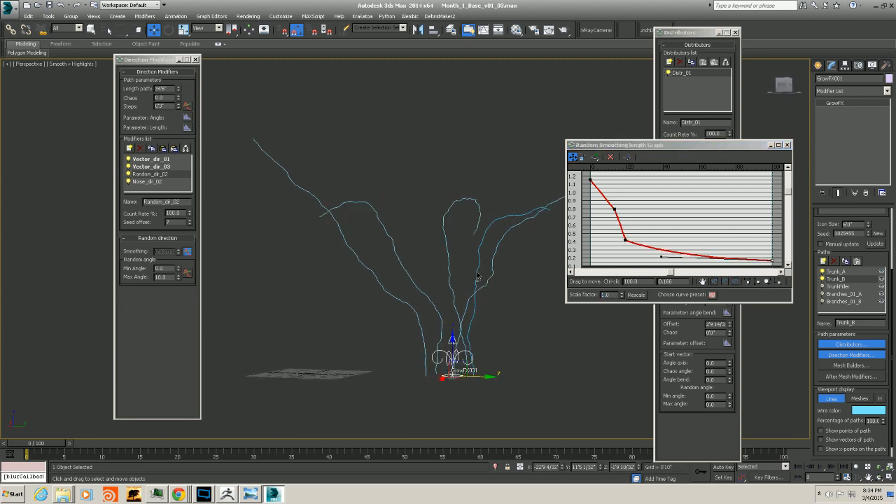
click(787, 145)
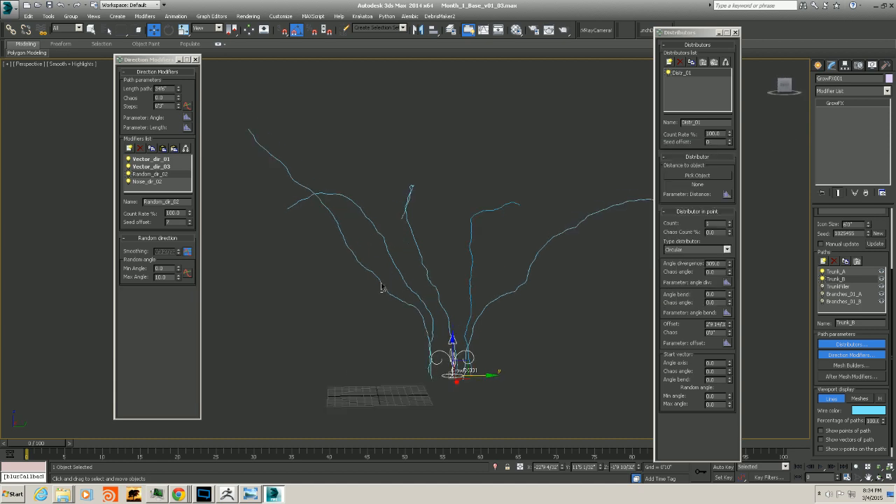
Add Trunk_B as a second starting path of Branches_01_A's path distributor
click(832, 293)
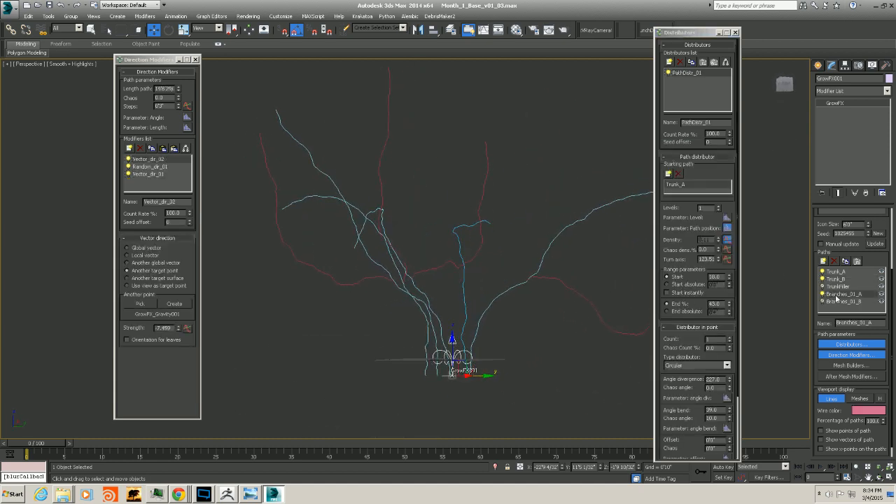
alt+middle_drag(579, 272, 460, 260)
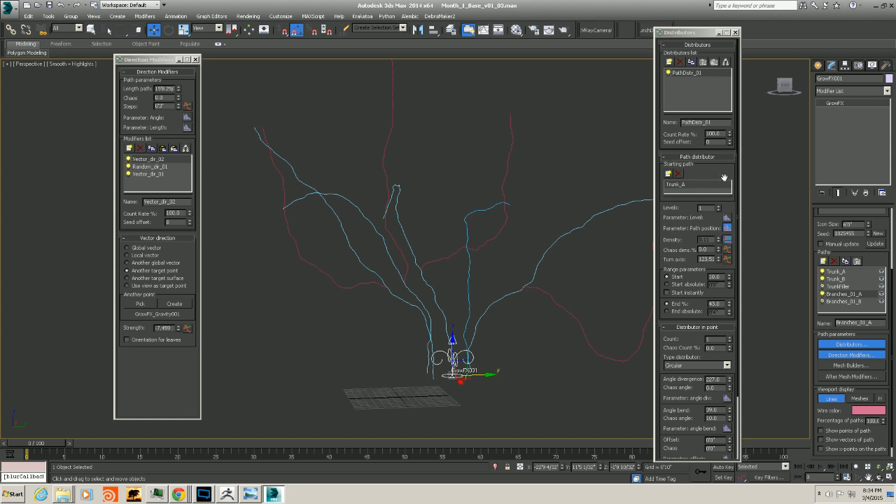
click(669, 174)
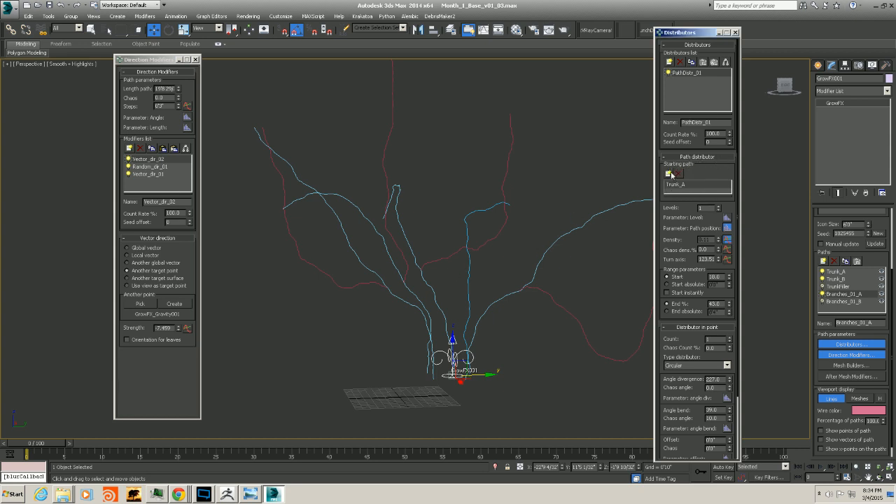
click(681, 183)
alt+middle_drag(560, 249, 470, 278)
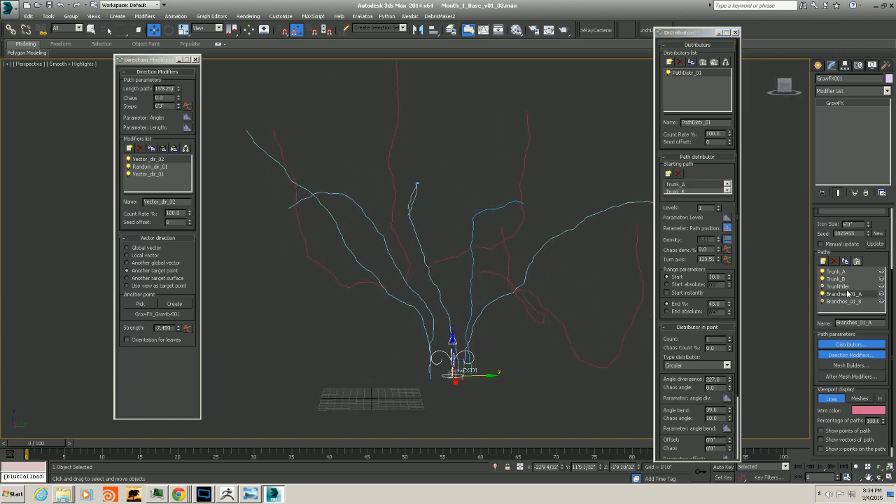
alt+middle_drag(557, 294, 537, 295)
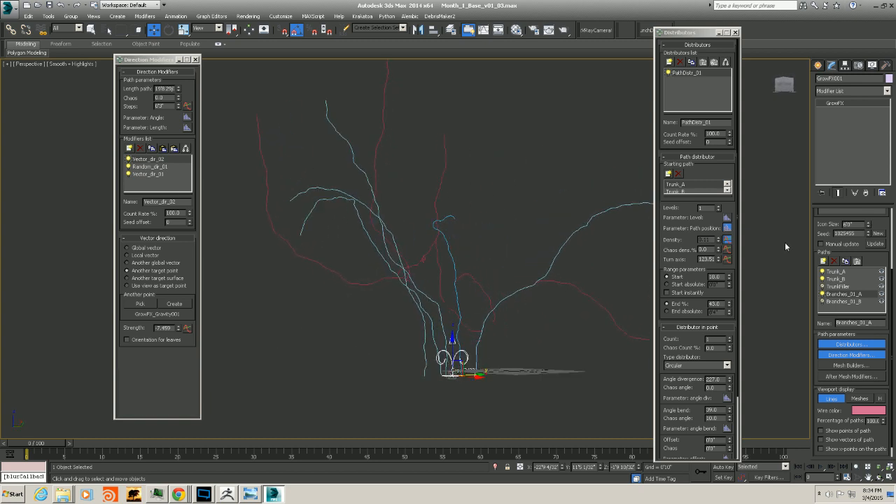
Select Branches_01_B and view the tree in a split camera and perspective viewport layout
click(844, 301)
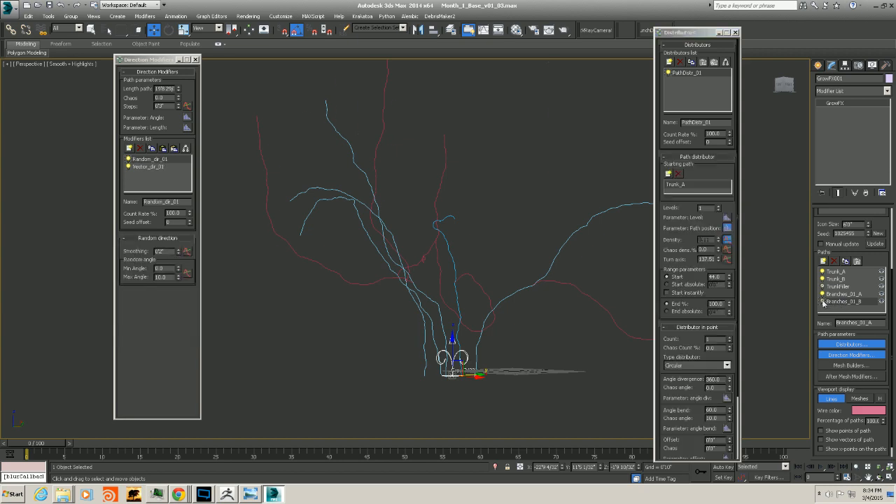
alt+middle_drag(566, 295, 538, 300)
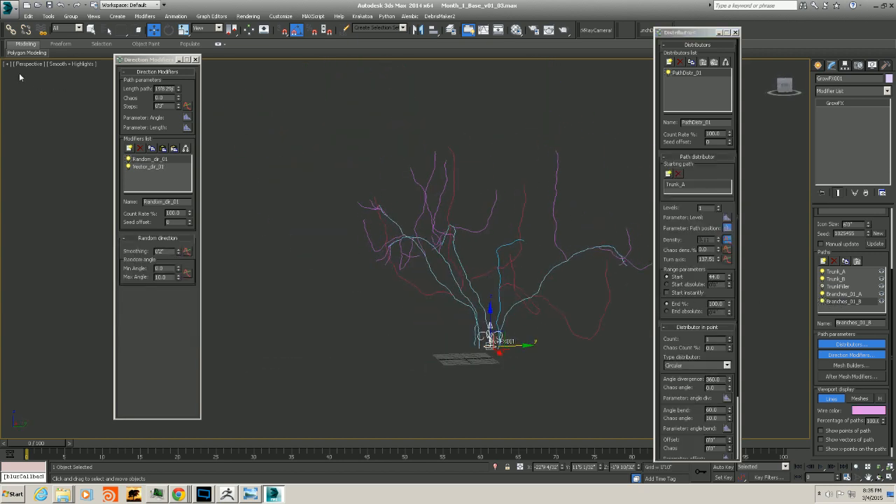
middle_drag(461, 171, 444, 199)
key(alt+w)
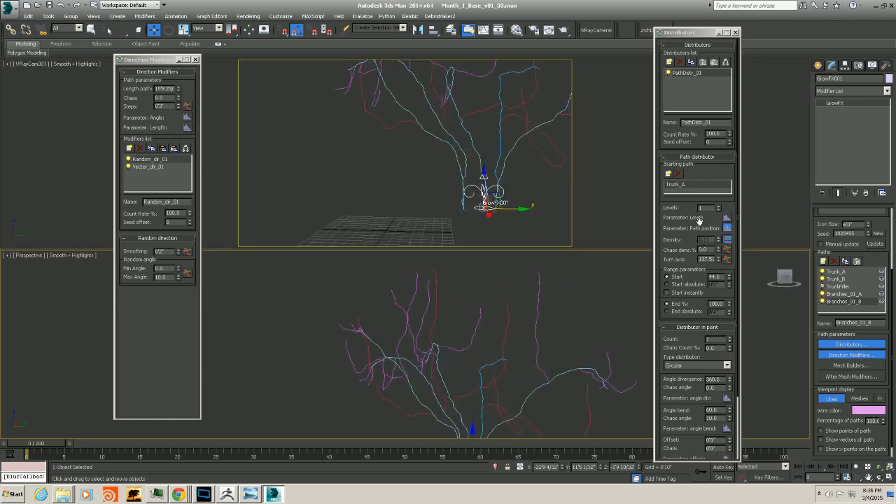
Save the scene as Month_1_Base_v01_04.max in the Class2 folder
click(11, 8)
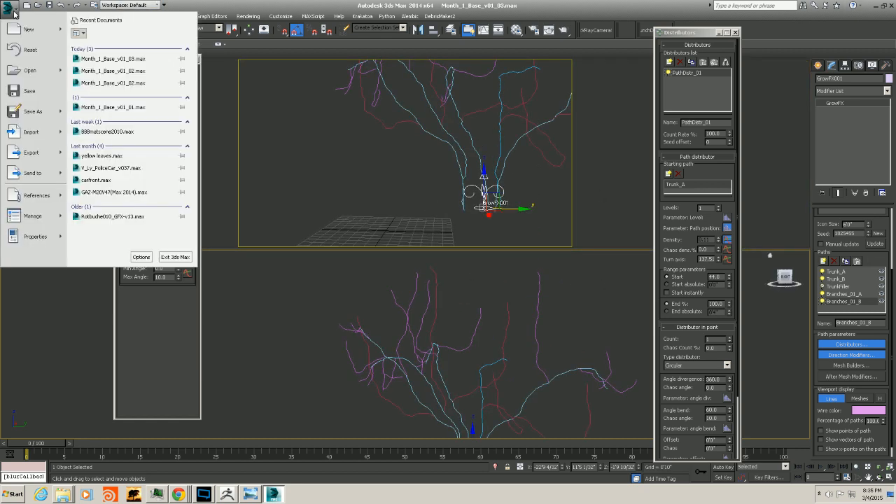
click(49, 115)
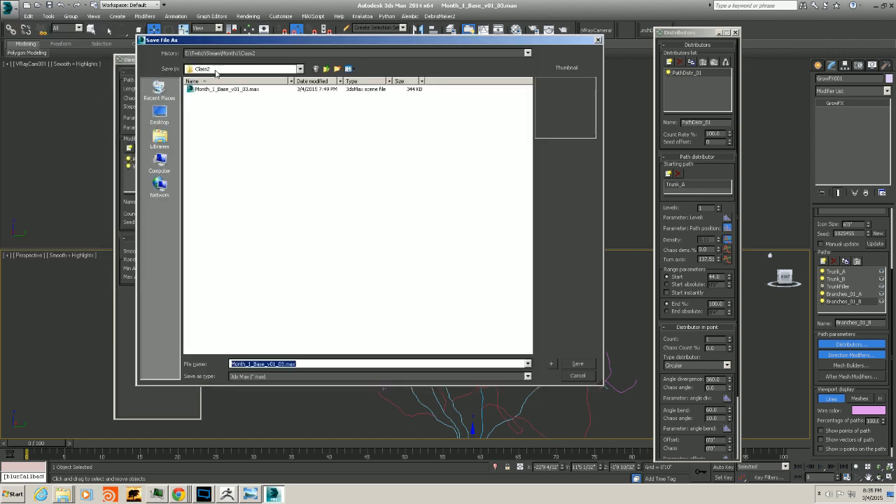
drag(236, 43, 324, 47)
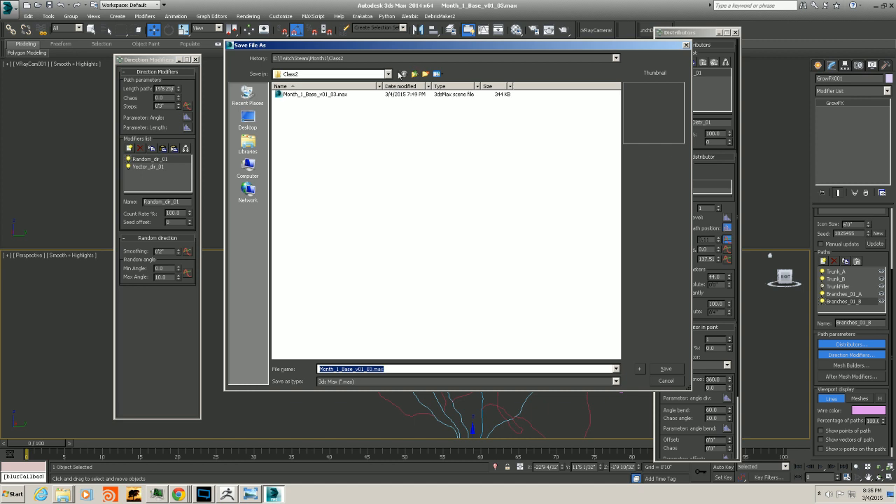
click(413, 74)
click(293, 95)
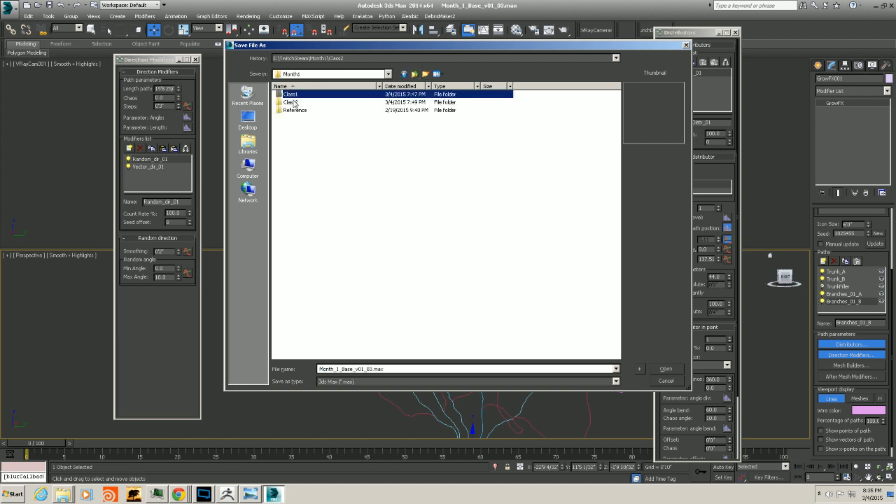
double_click(294, 102)
click(301, 96)
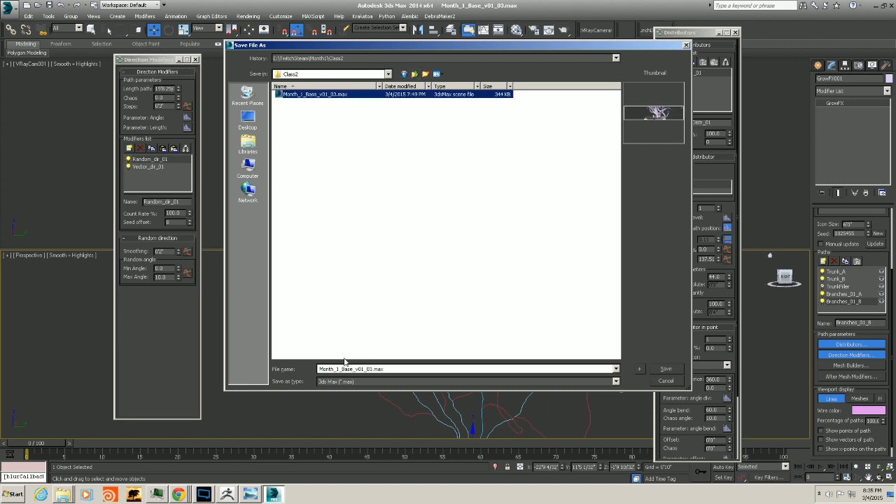
click(370, 369)
click(372, 369)
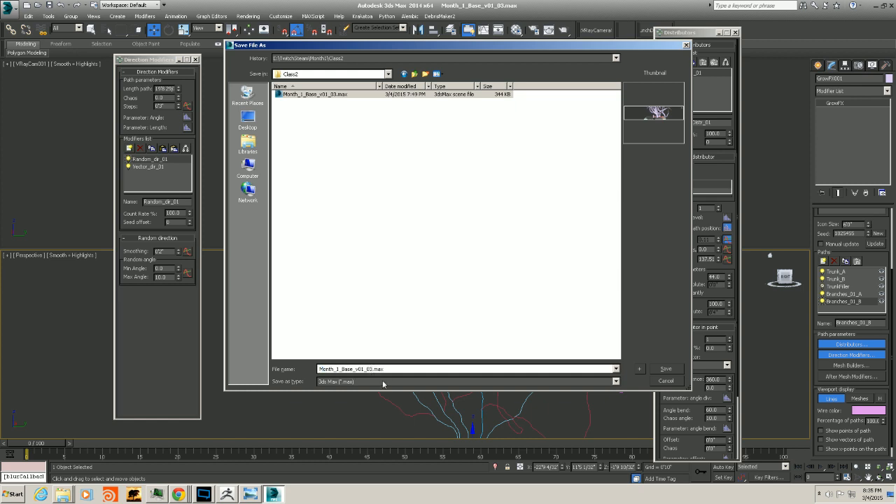
key(BackSpace)
text(4)
key(Return)
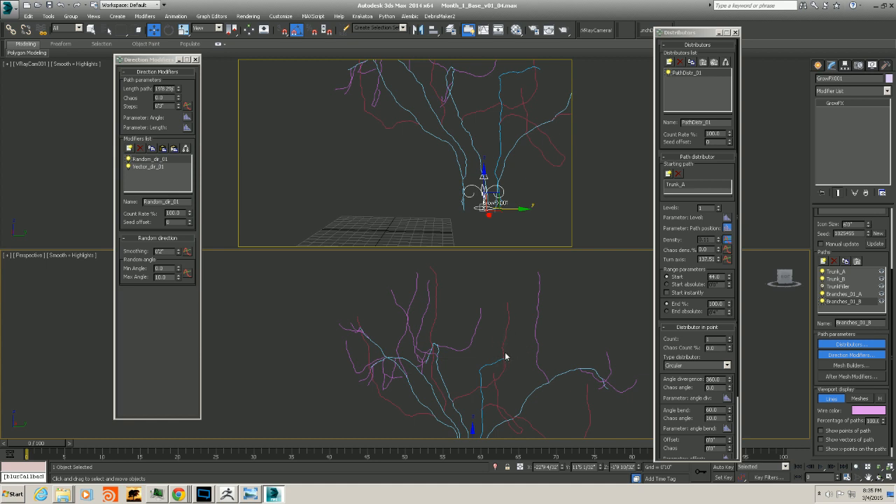
Preview Branches_01_B as meshes up close, then switch its display back to lines
scroll(507, 358, down, 5)
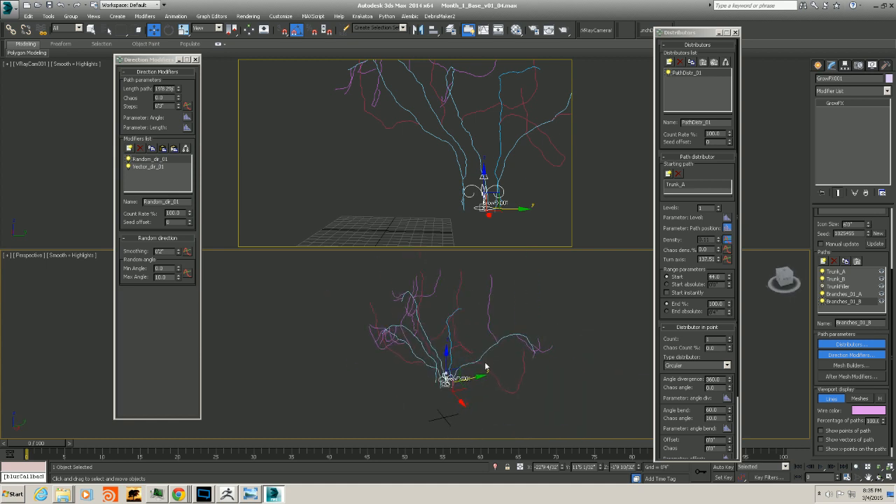
scroll(486, 367, up, 4)
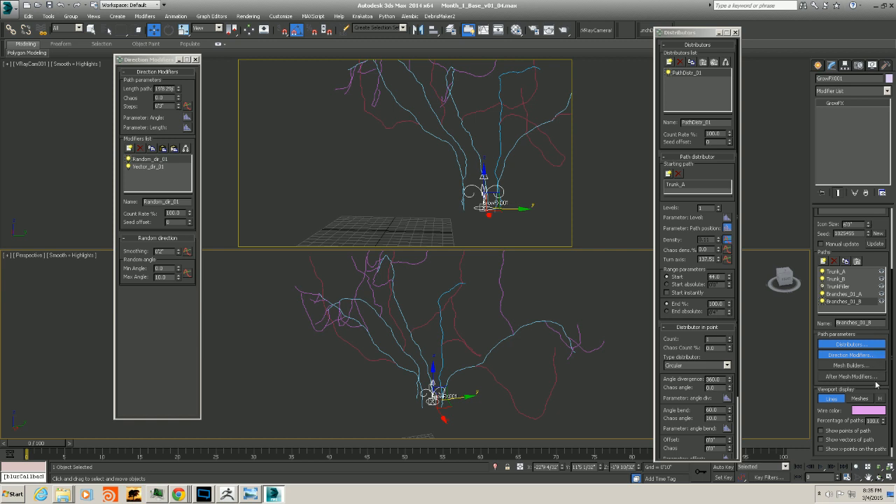
click(860, 399)
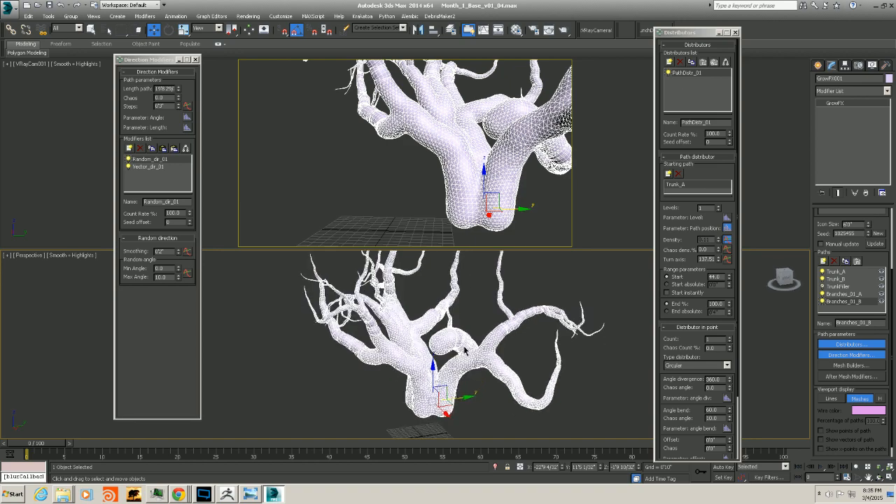
scroll(446, 358, up, 6)
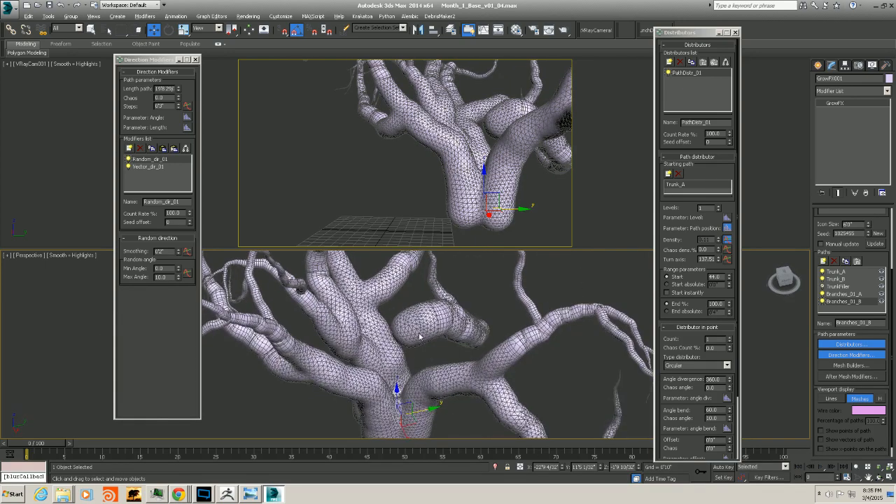
alt+middle_drag(419, 337, 510, 370)
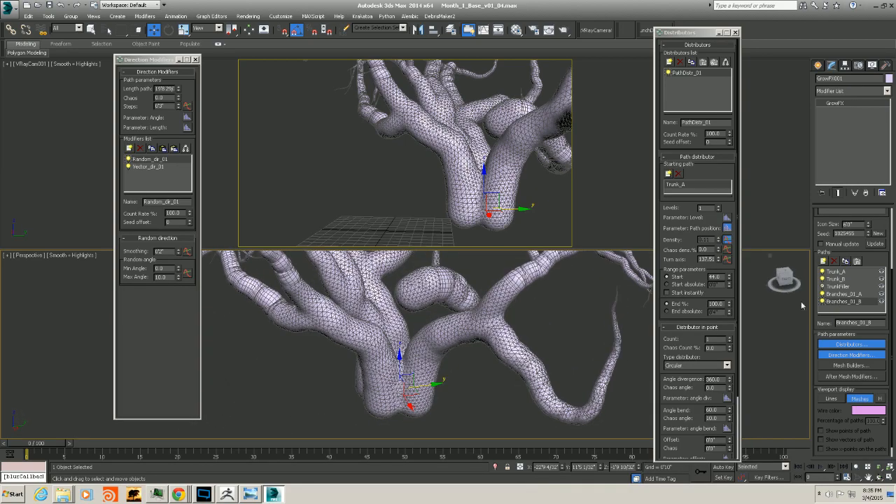
alt+middle_drag(466, 316, 573, 314)
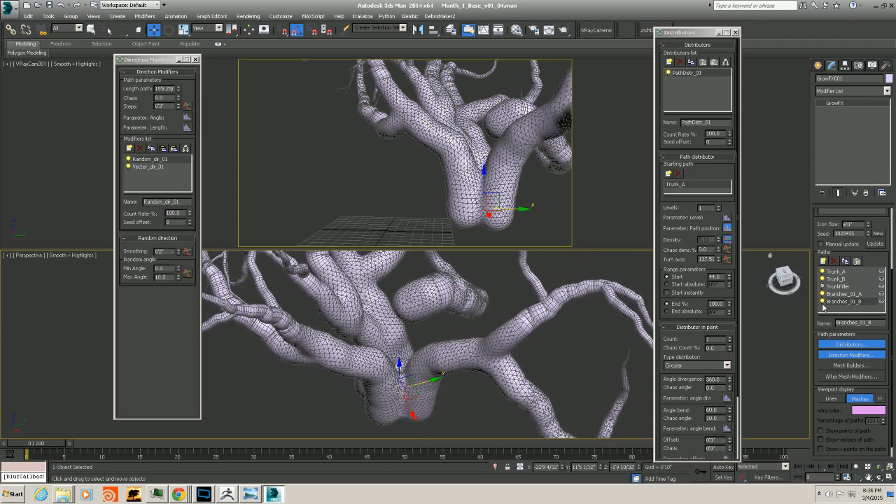
click(832, 398)
mouse_move(441, 367)
alt+middle_down()
mouse_move(454, 372)
mouse_move(452, 362)
alt+middle_up()
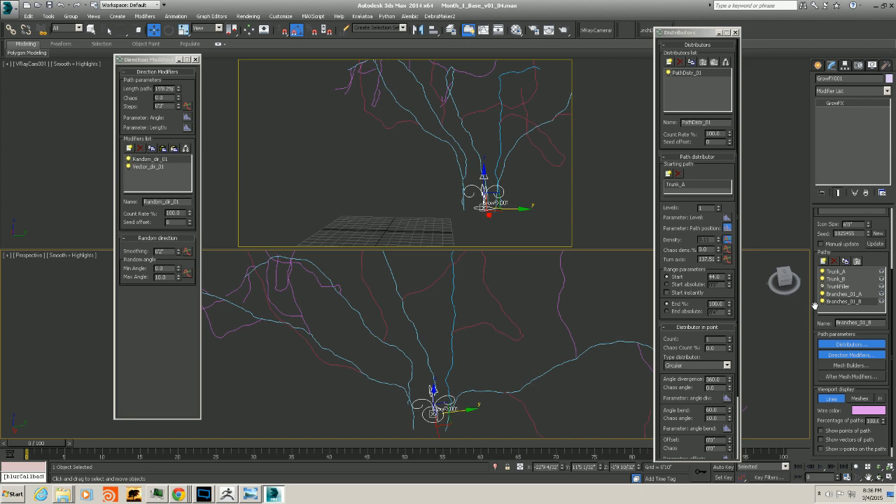
Display Trunk_B as meshes and open its Mesh Builders window
click(832, 279)
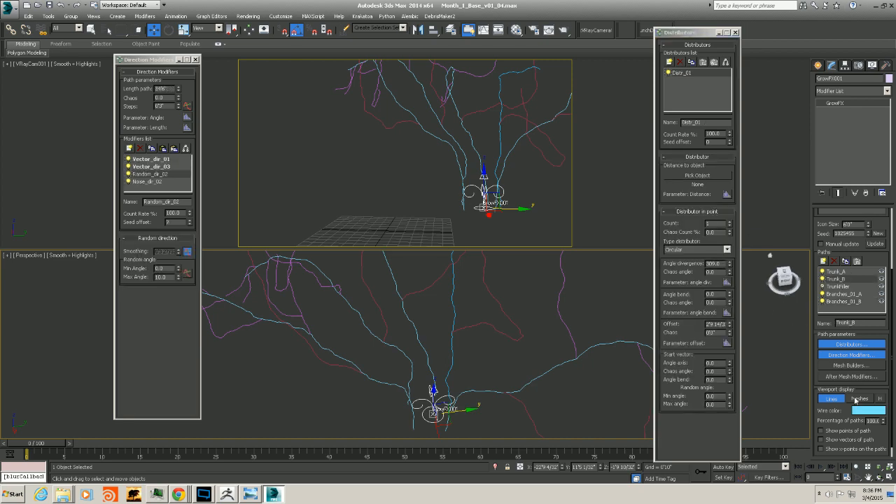
click(860, 398)
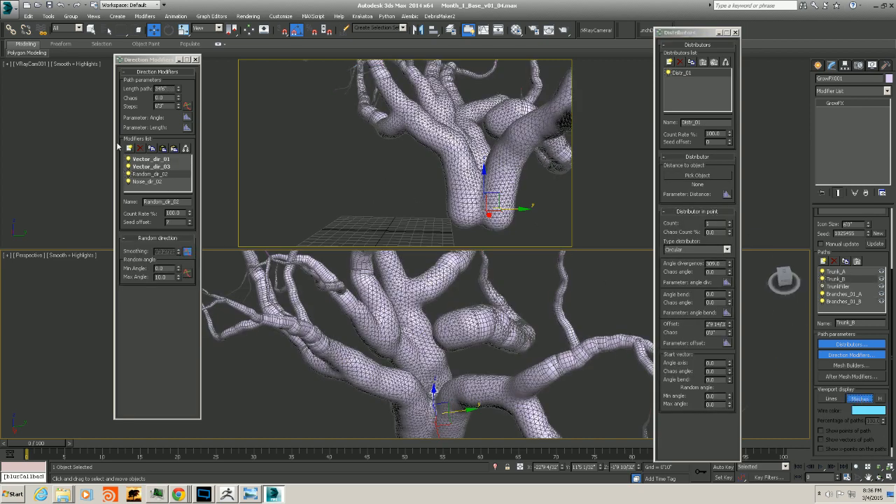
click(851, 366)
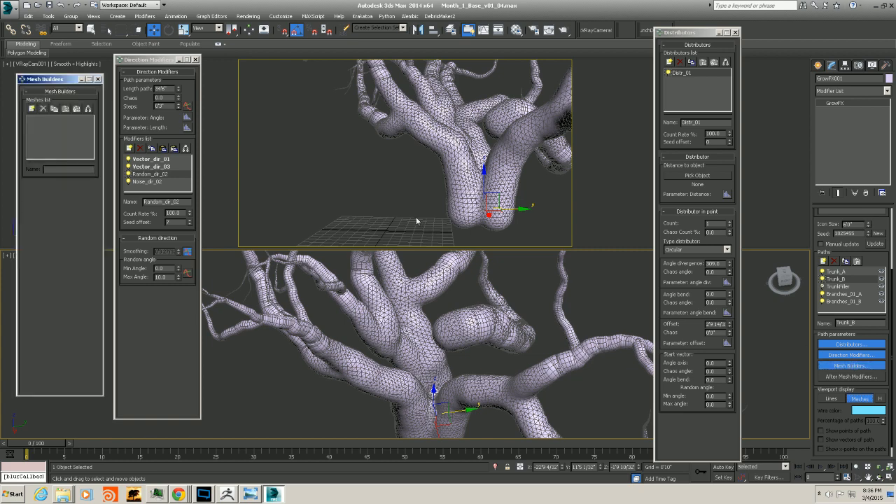
Copy Trunk_A's Meta_mesh_01 mesh builder and paste it into Trunk_B's mesh builders list
click(835, 271)
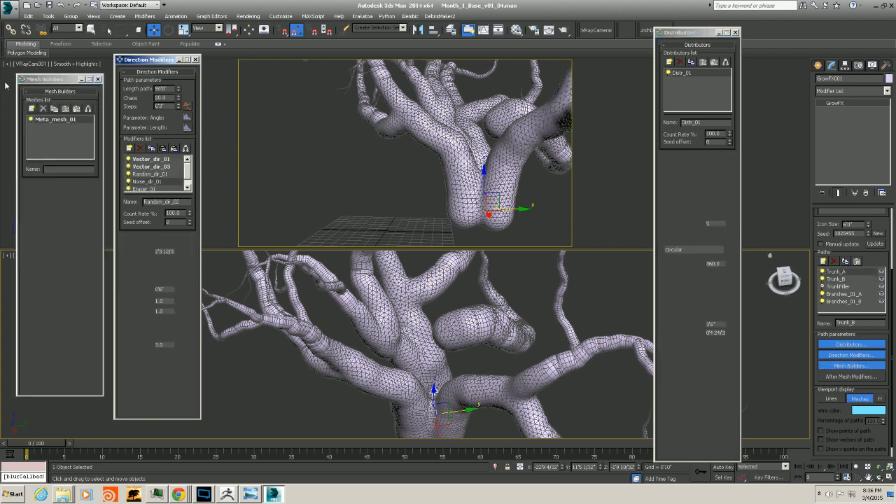
click(47, 120)
click(55, 109)
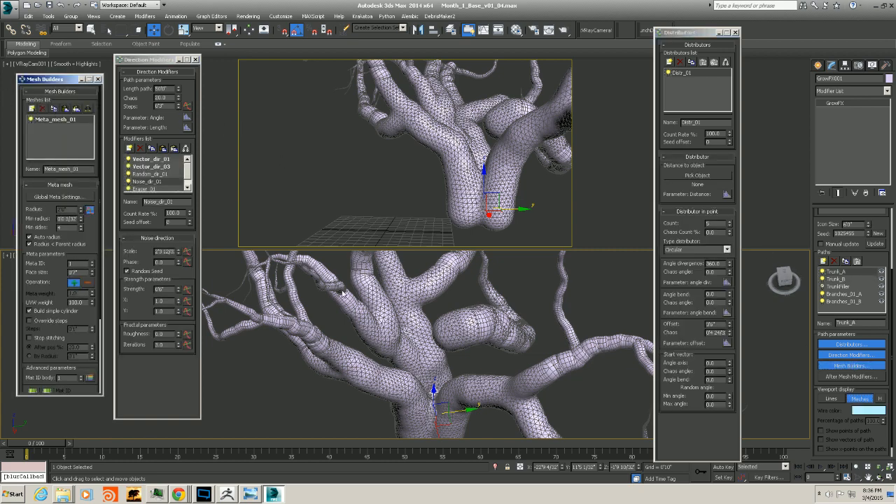
click(835, 278)
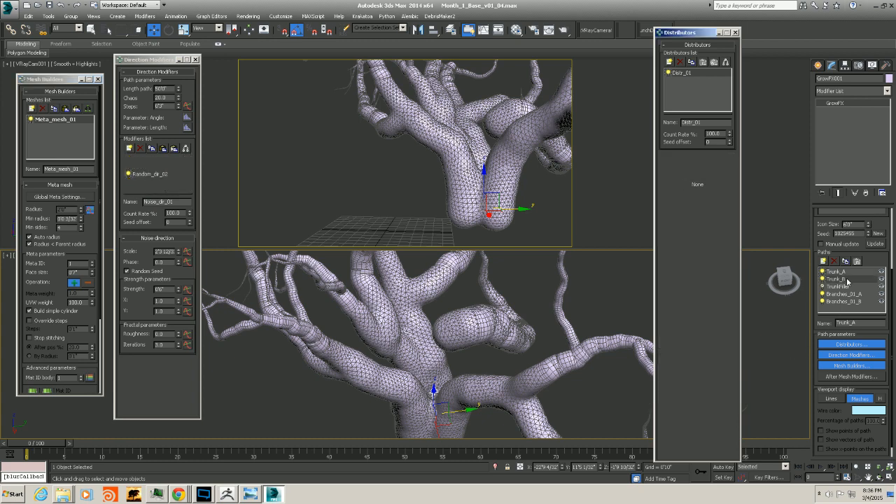
click(77, 110)
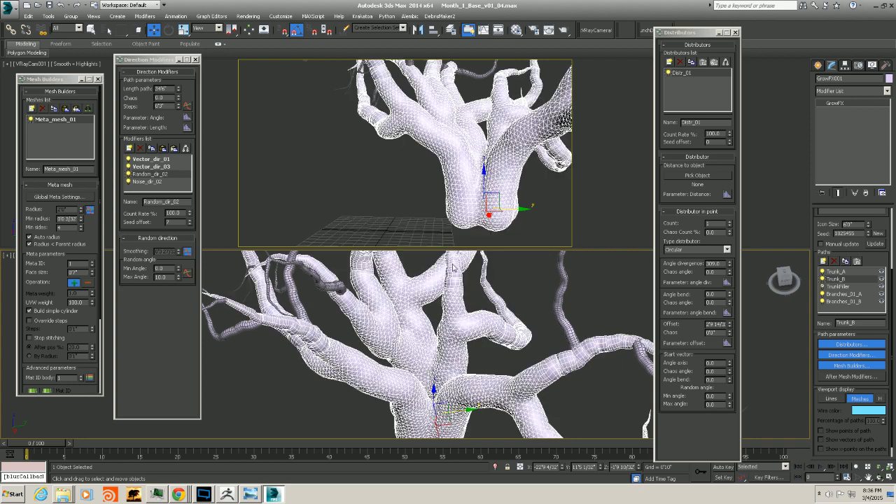
Select the VRayCam001 camera and lock its movement and rotation on X, Y and Z plus its Z scaling
middle_drag(474, 341, 526, 335)
scroll(499, 368, up, 5)
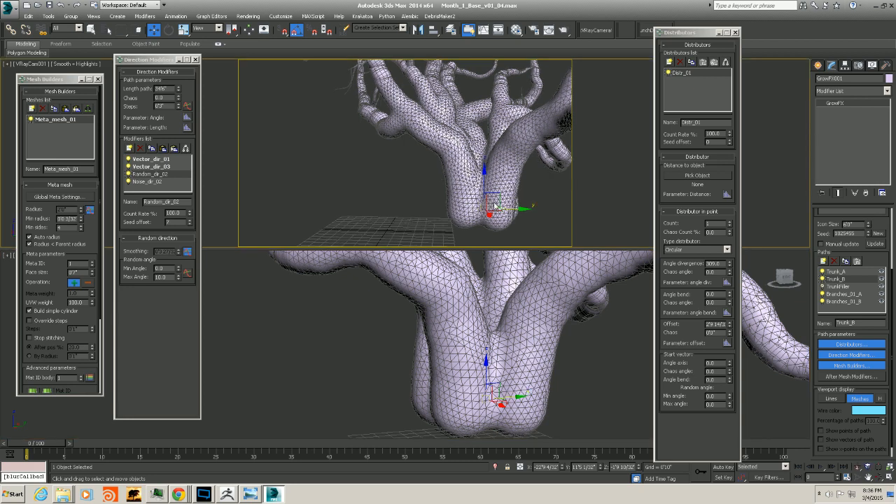
click(28, 64)
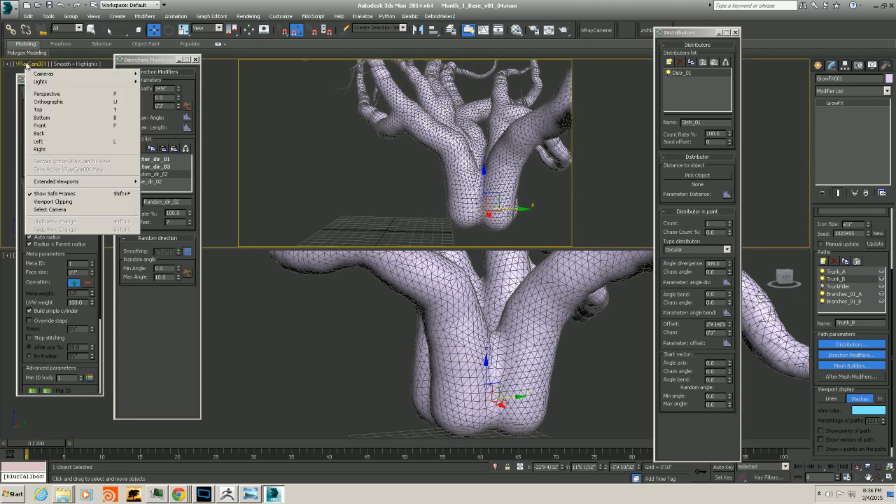
click(50, 209)
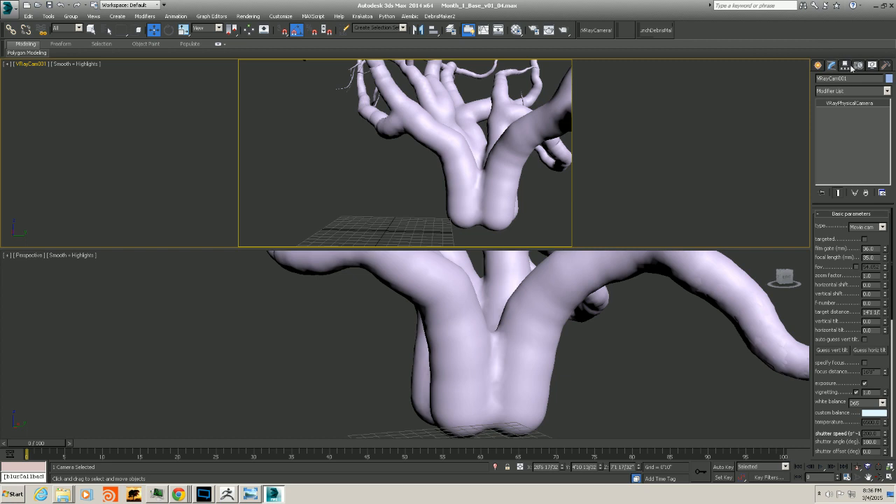
click(845, 65)
click(880, 90)
click(827, 123)
click(846, 123)
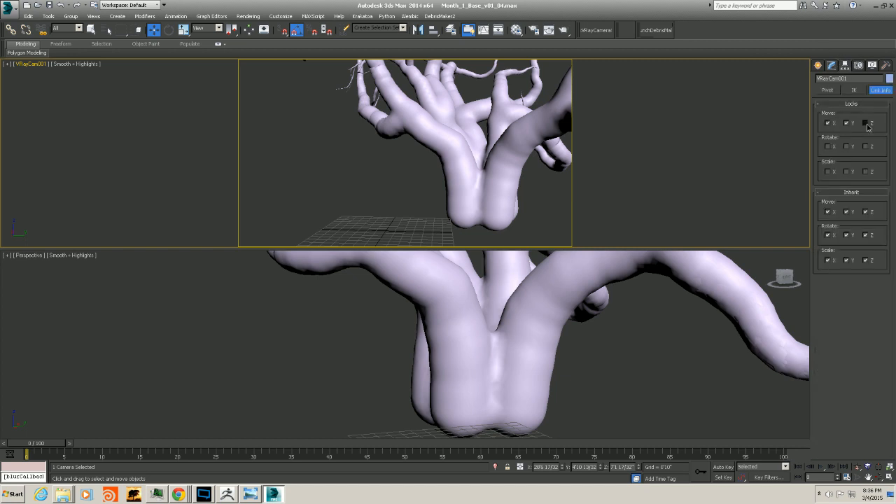
click(866, 124)
click(828, 146)
click(846, 146)
click(866, 147)
click(866, 171)
click(831, 65)
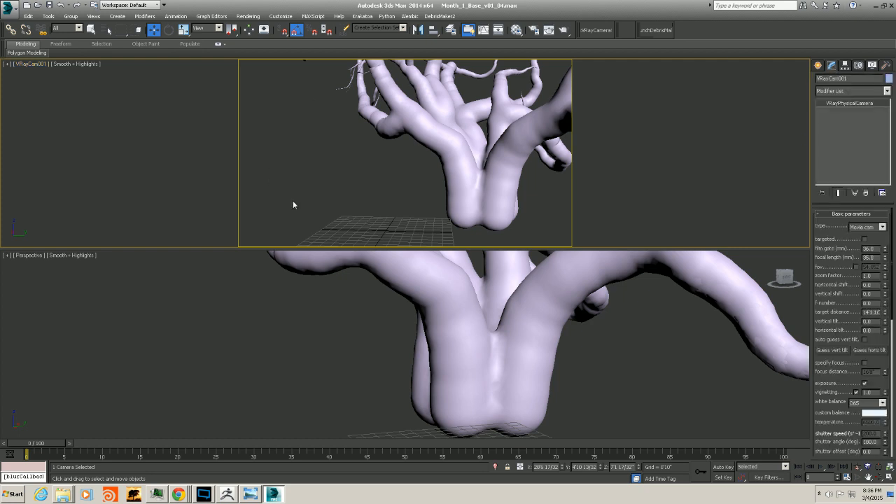
Reselect the GrowFX tree and open the radius graph of Trunk_A's meta mesh builder
alt+middle_drag(595, 354, 491, 355)
alt+middle_drag(491, 356, 464, 332)
scroll(498, 355, up, 3)
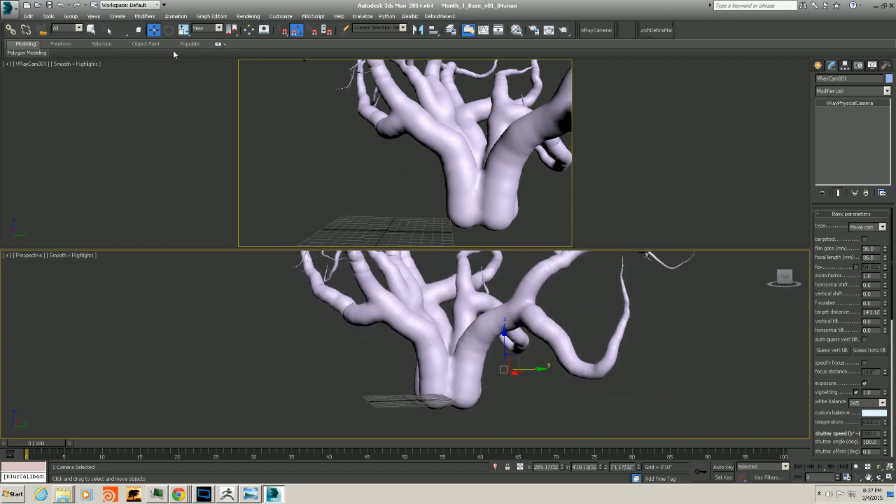
click(91, 30)
click(463, 169)
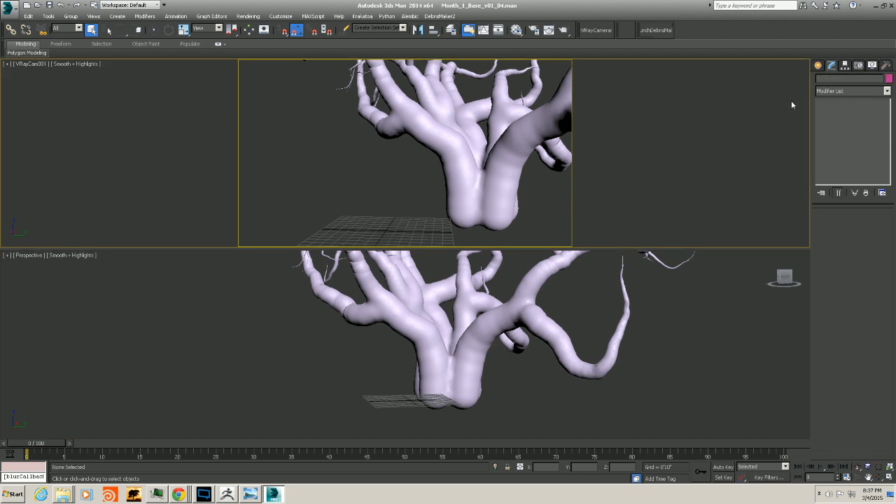
click(466, 202)
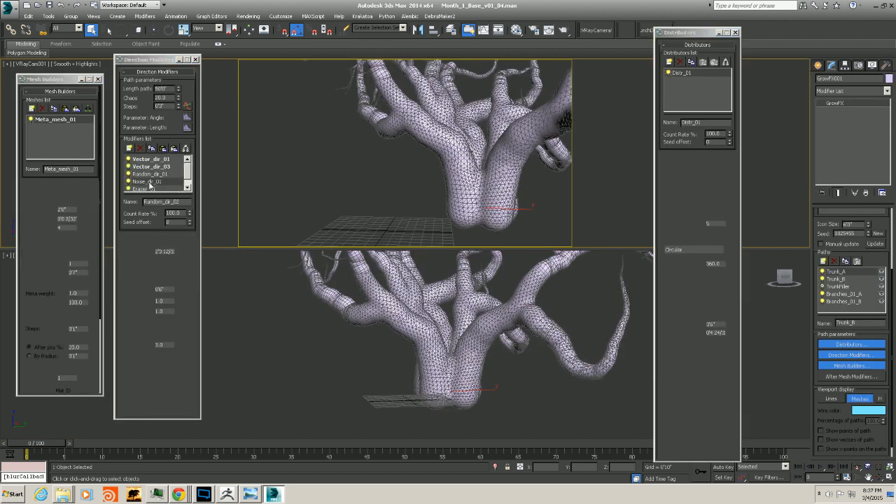
click(90, 210)
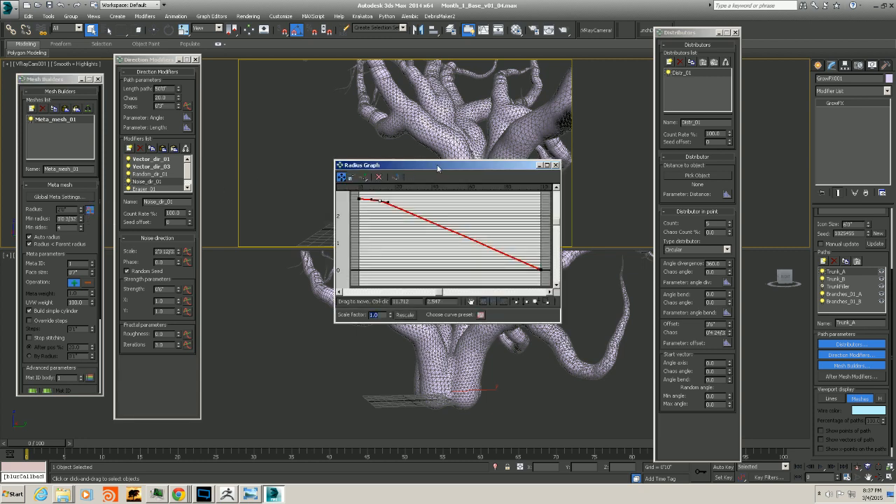
drag(437, 163, 629, 159)
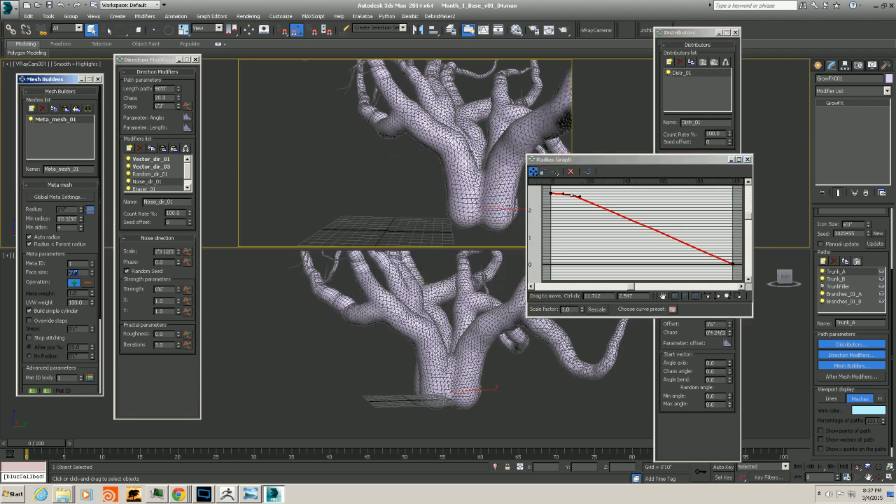
Set Trunk_A's meta mesh face size to 12
text(12)
key(Return)
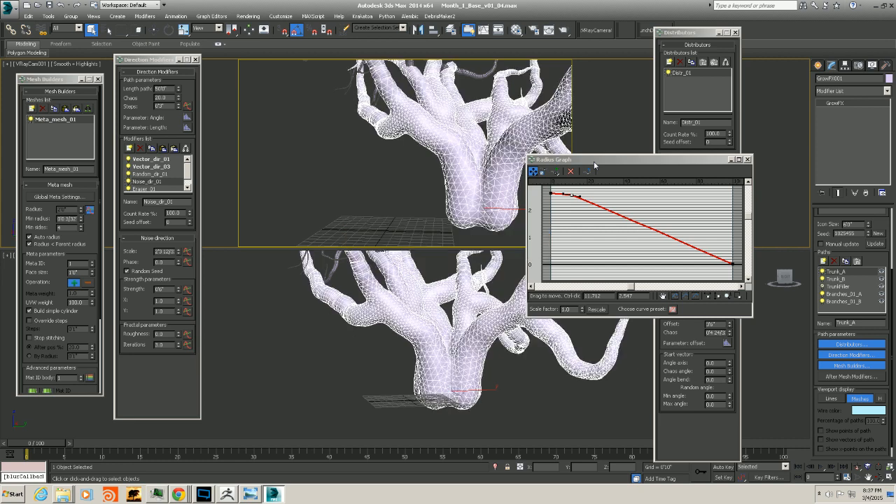
Convert the radius curve's end point to Bezier-Corner and bend the curve into a smooth taper
drag(594, 160, 659, 142)
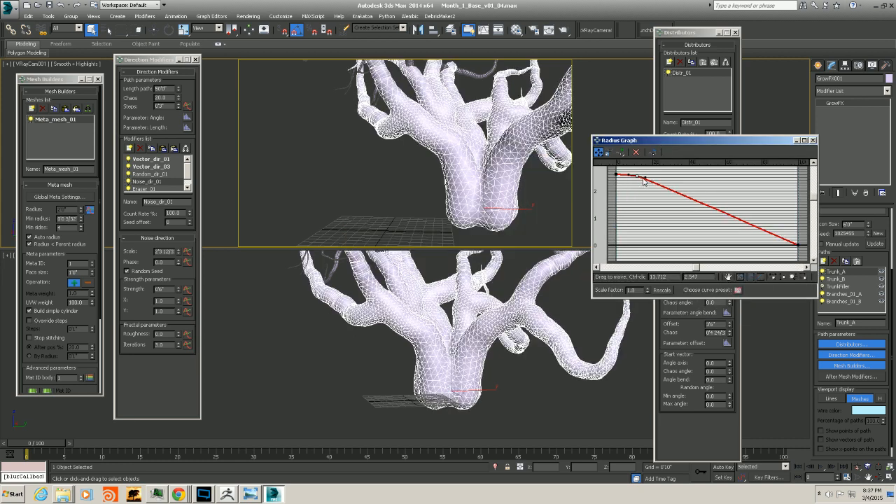
drag(638, 179, 638, 183)
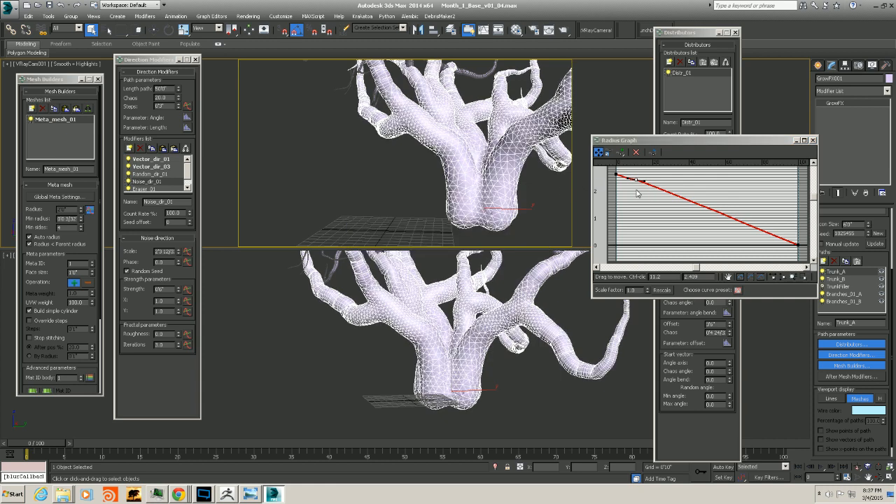
right_click(797, 245)
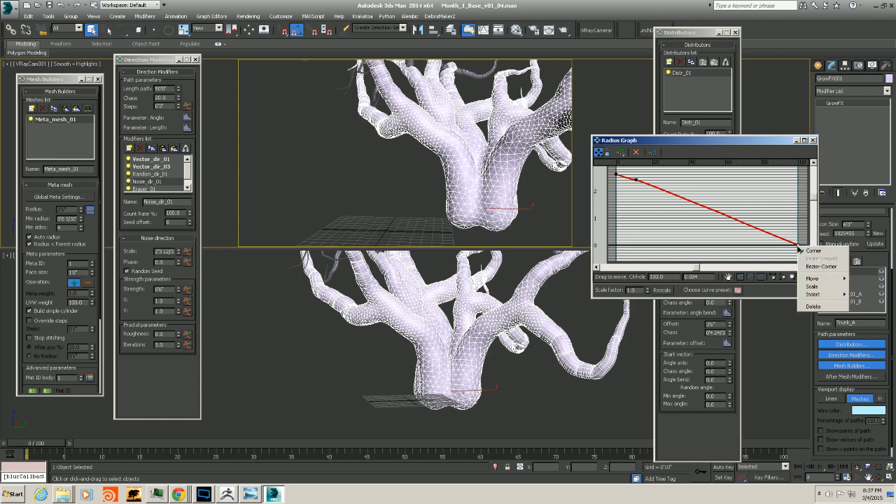
click(818, 266)
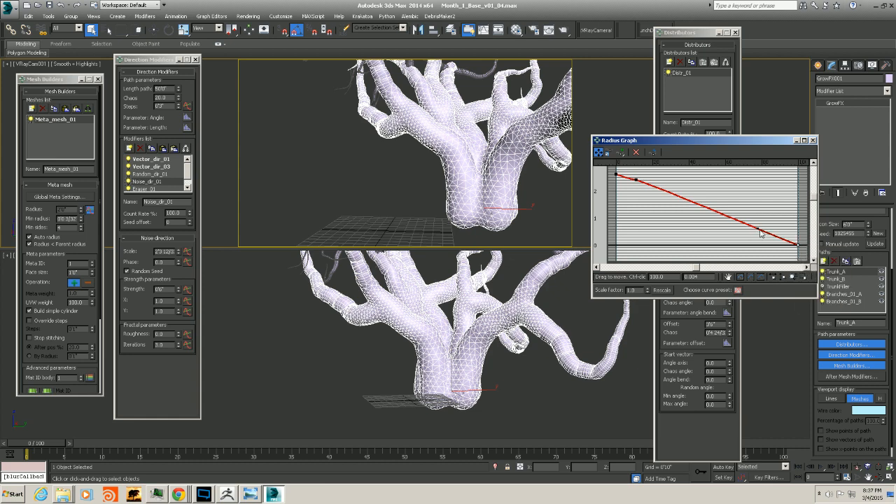
drag(758, 230, 752, 238)
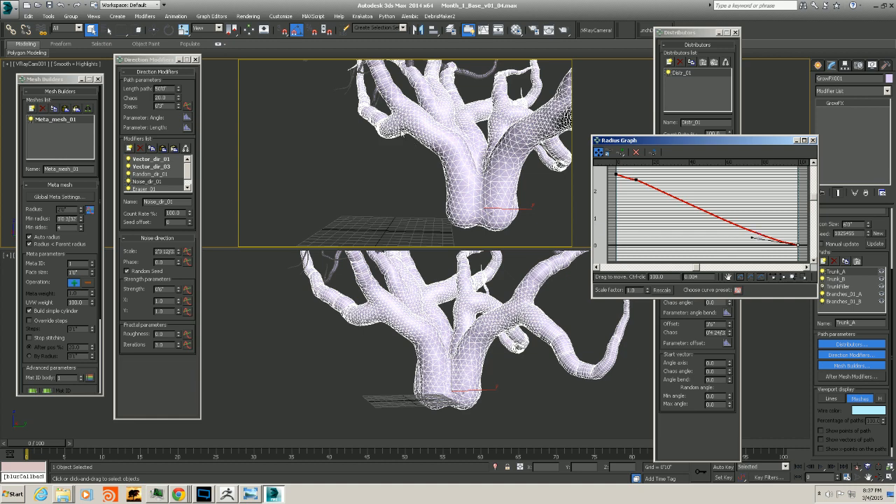
drag(752, 238, 736, 243)
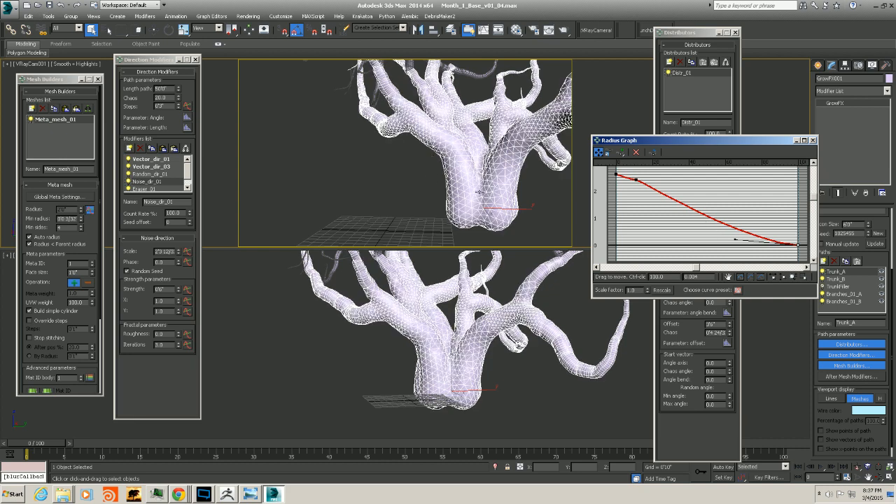
drag(636, 180, 637, 176)
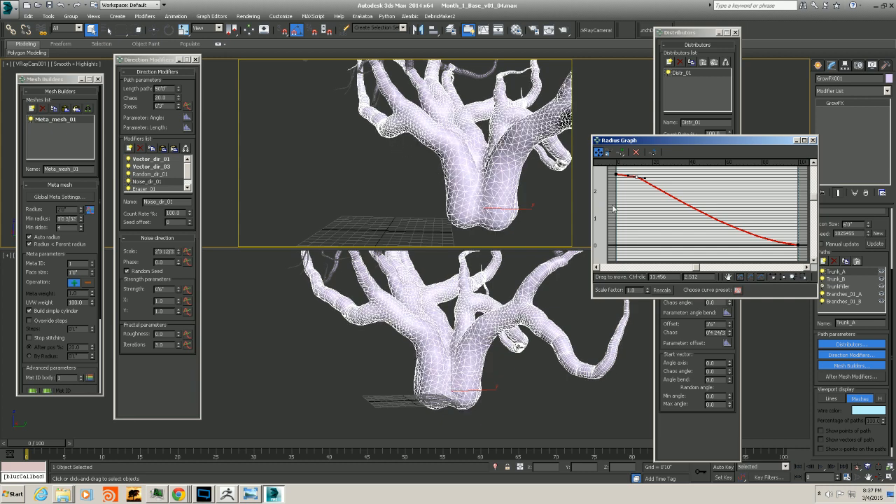
Pull the end point's Bezier handle further left to flatten the radius curve near the tip
mouse_move(438, 330)
alt+middle_down()
mouse_move(482, 343)
mouse_move(440, 354)
mouse_move(397, 344)
mouse_move(422, 362)
mouse_move(446, 356)
alt+middle_up()
click(797, 244)
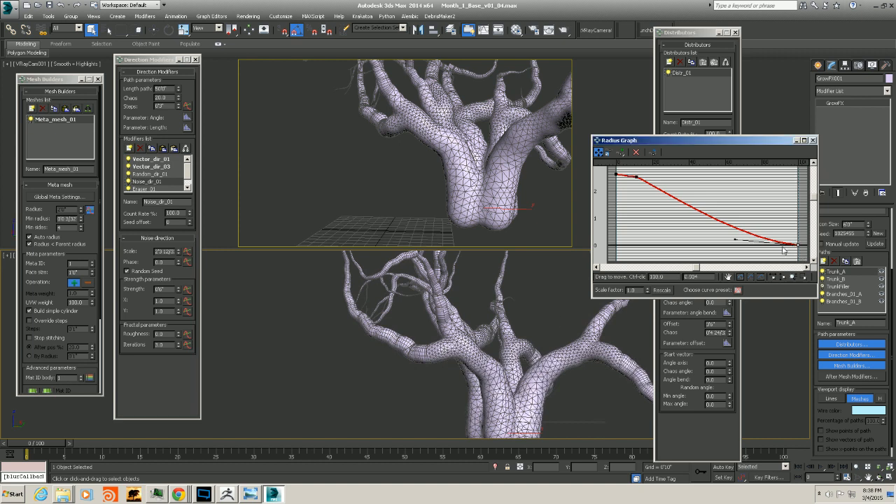
drag(736, 242, 713, 245)
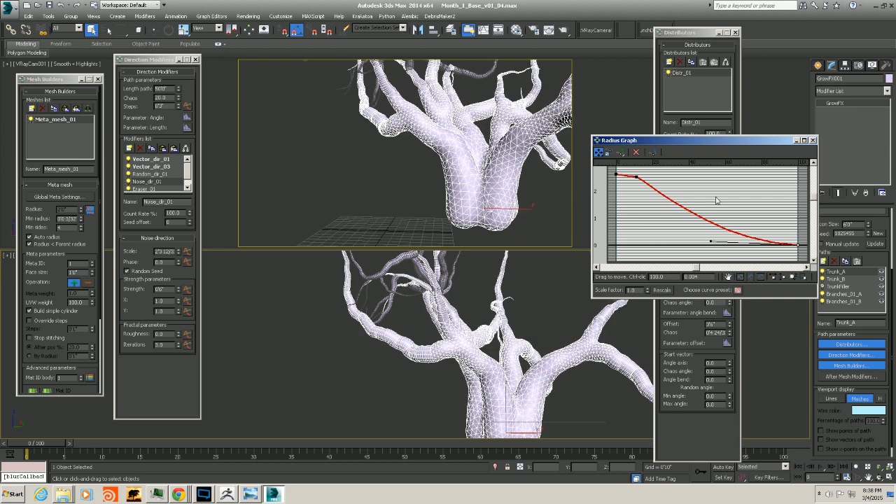
drag(711, 242, 694, 243)
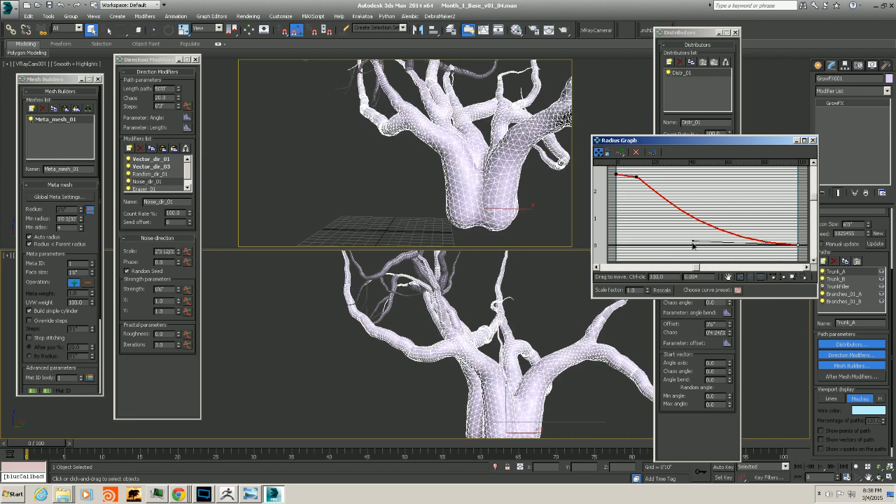
drag(693, 244, 693, 246)
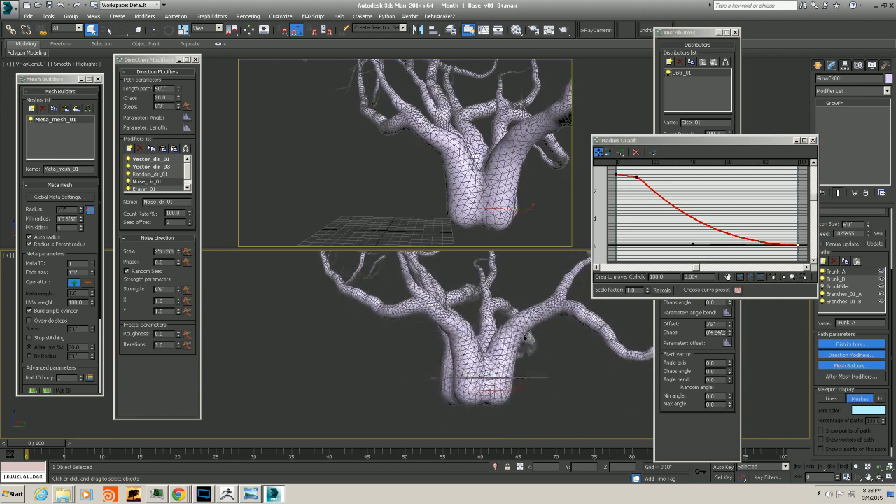
Nudge the second radius curve point along the top and close the radius graph
click(637, 177)
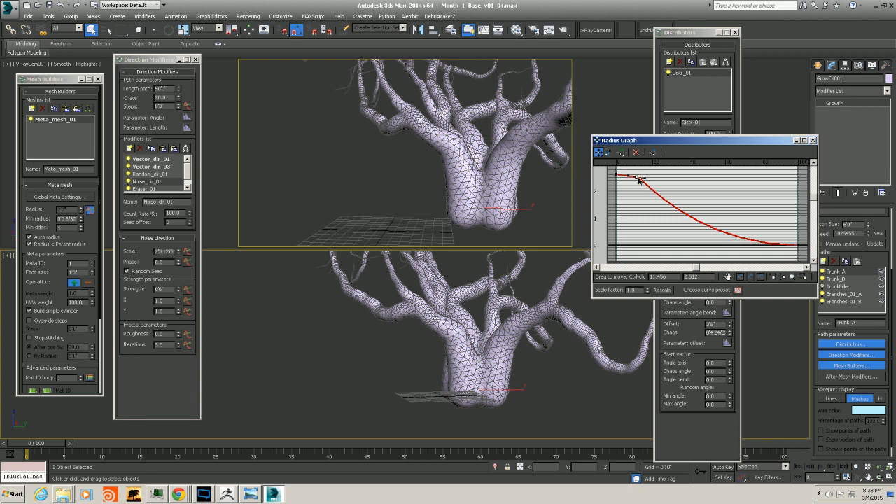
drag(637, 178, 637, 177)
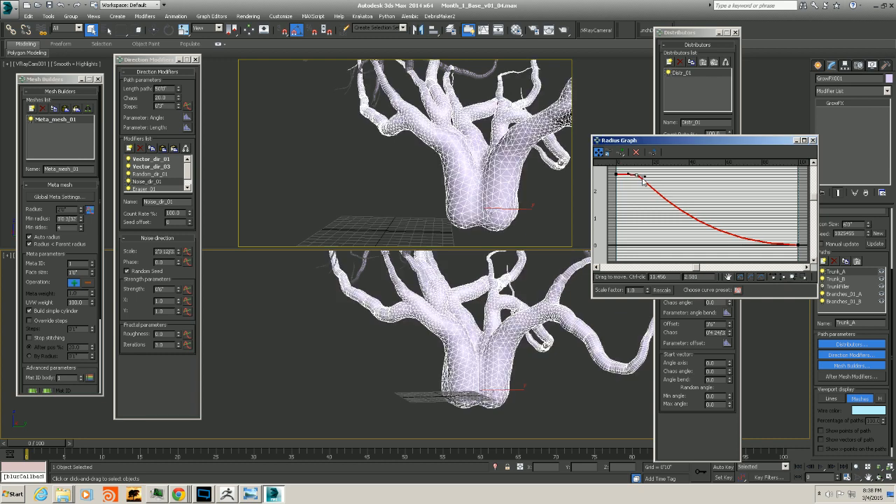
drag(642, 178, 651, 177)
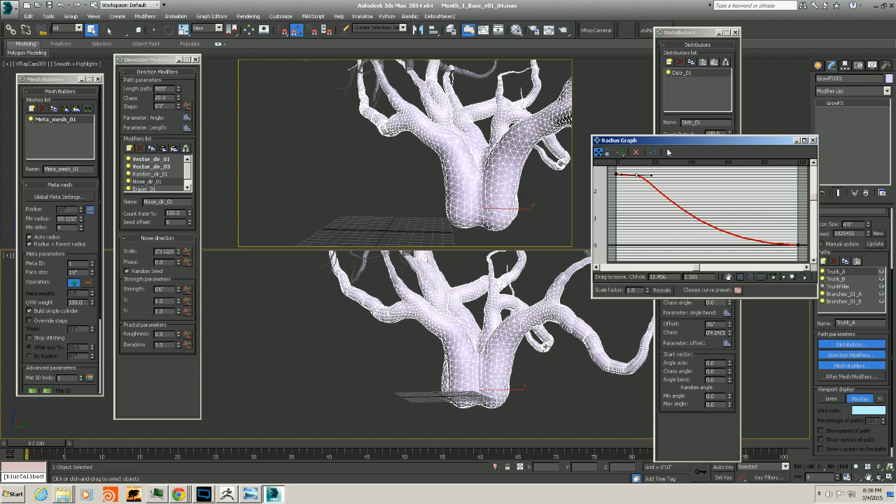
drag(717, 143, 690, 148)
click(786, 146)
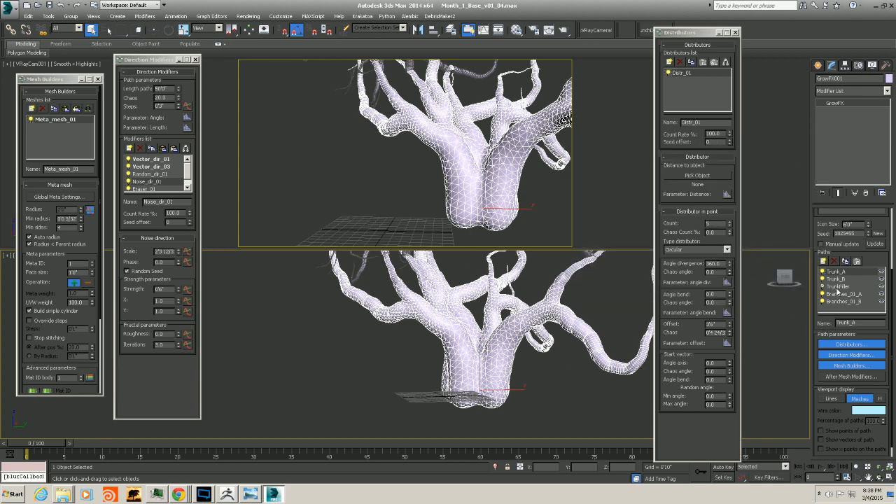
Select Branches_01_A, open its meta mesh radius graph and lower the first two curve points
click(838, 294)
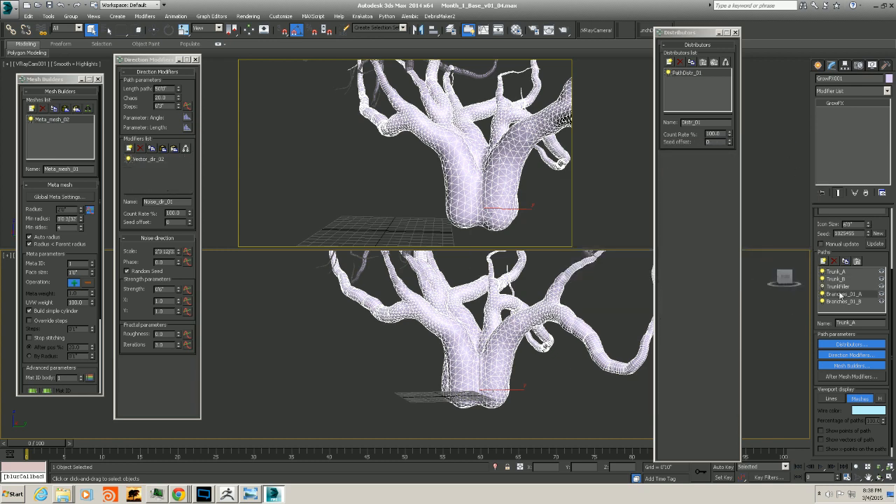
click(89, 210)
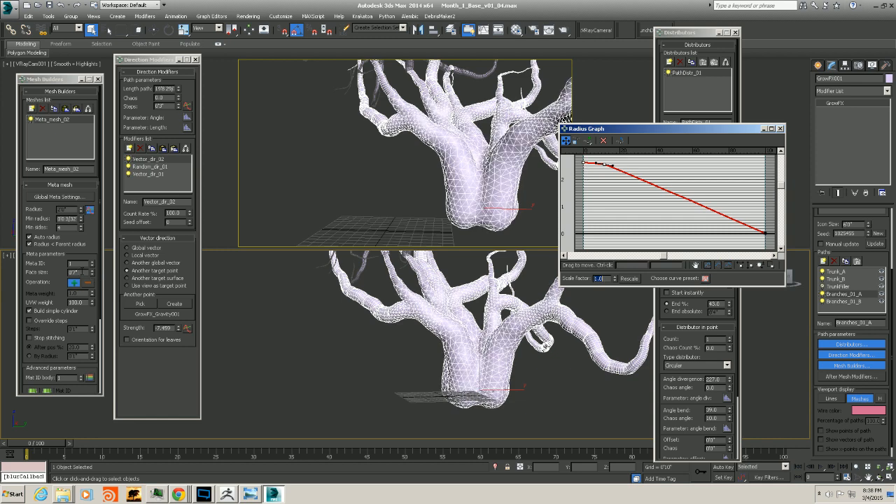
click(79, 272)
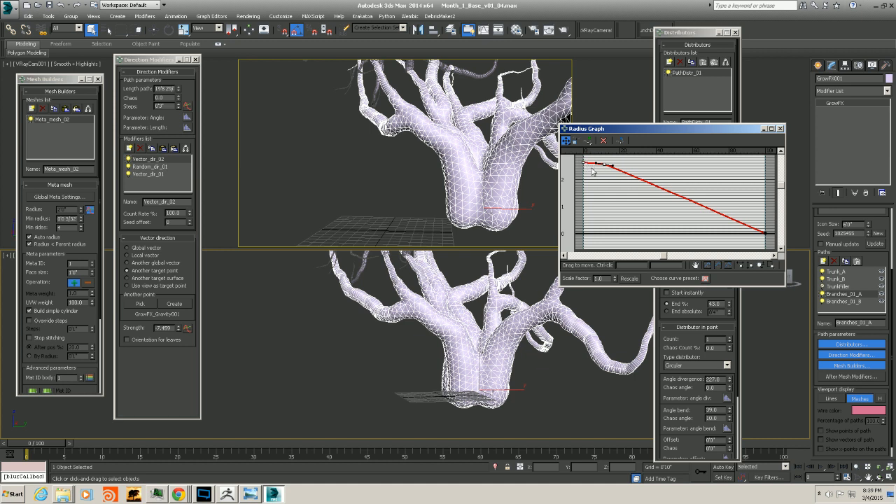
drag(583, 163, 583, 176)
drag(604, 165, 604, 181)
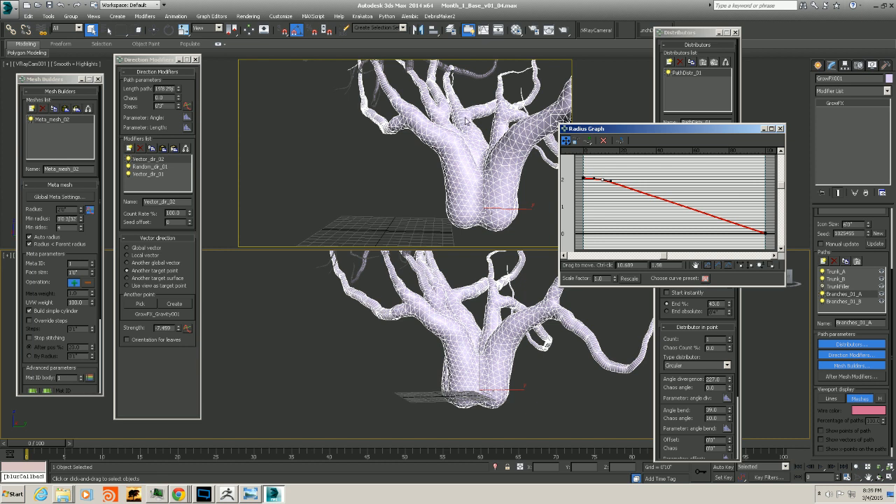
click(583, 179)
drag(607, 129, 616, 122)
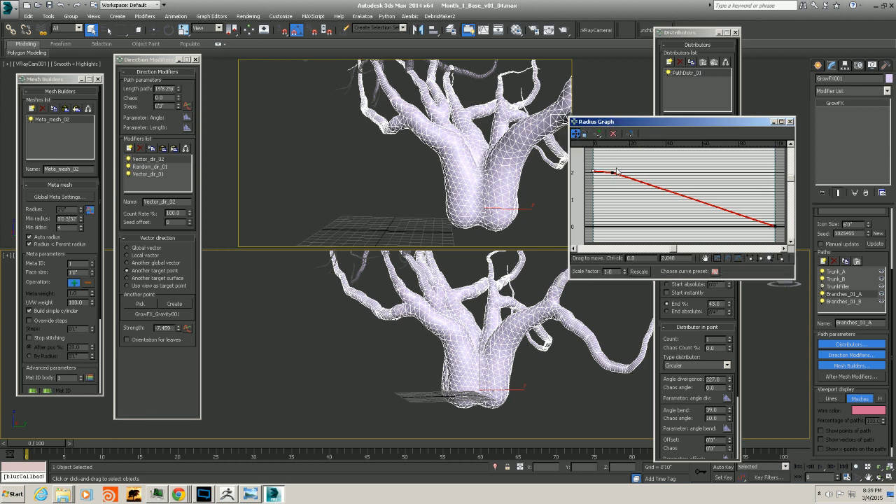
Set the first radius curve point's value to 1.8, lower the second point slightly, and update the tree mesh
click(821, 243)
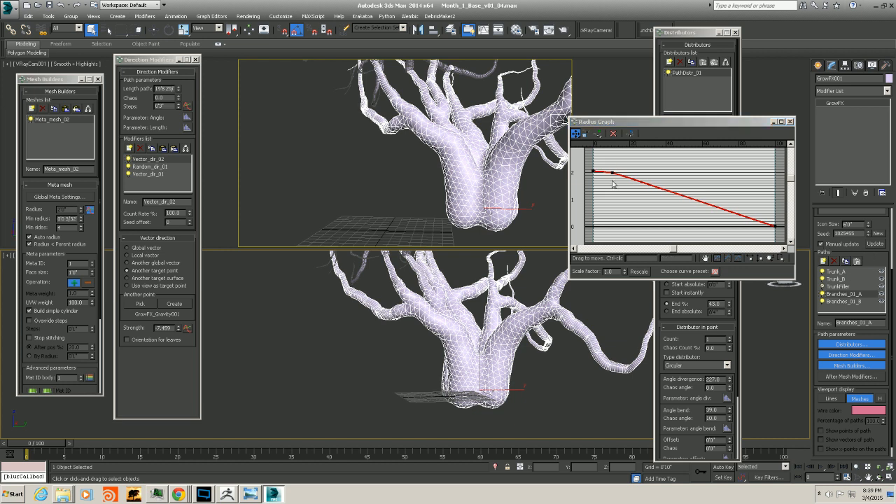
click(594, 175)
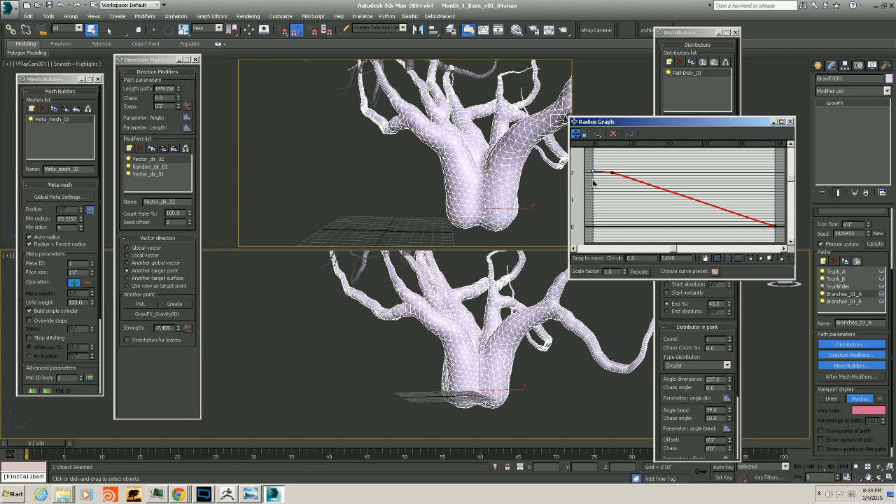
drag(681, 259, 633, 266)
text(2)
key(Return)
text(1.8)
key(Return)
drag(611, 172, 613, 181)
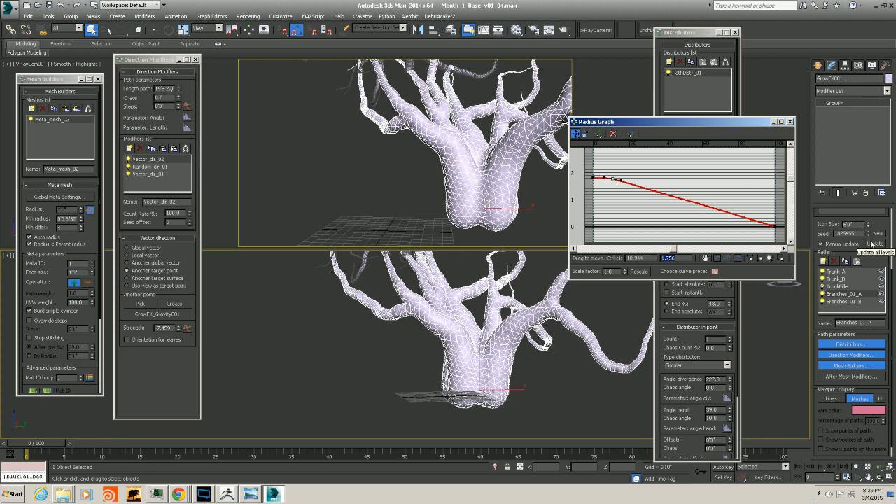
click(821, 244)
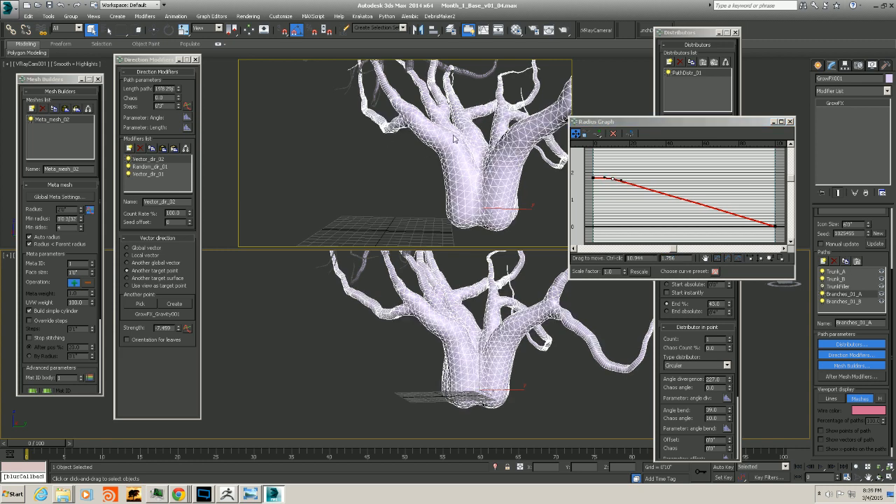
Orbit and zoom the viewport to compare the trunk against the tree reference image
mouse_move(477, 320)
alt+middle_down()
mouse_move(456, 328)
mouse_move(514, 307)
mouse_move(465, 311)
mouse_move(480, 319)
mouse_move(476, 327)
mouse_move(468, 312)
mouse_move(488, 314)
mouse_move(502, 339)
mouse_move(418, 366)
mouse_move(371, 352)
mouse_move(433, 353)
alt+middle_up()
scroll(408, 360, up, 3)
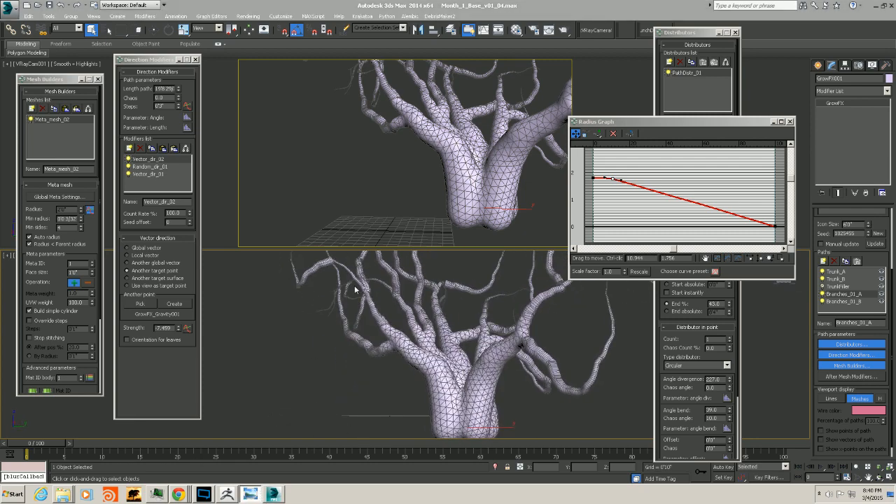
drag(895, 98, 317, 112)
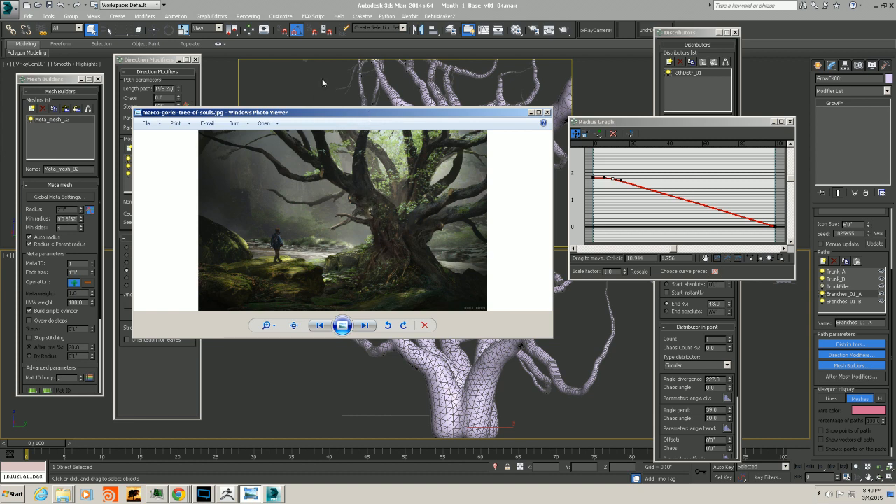
drag(347, 112, 894, 117)
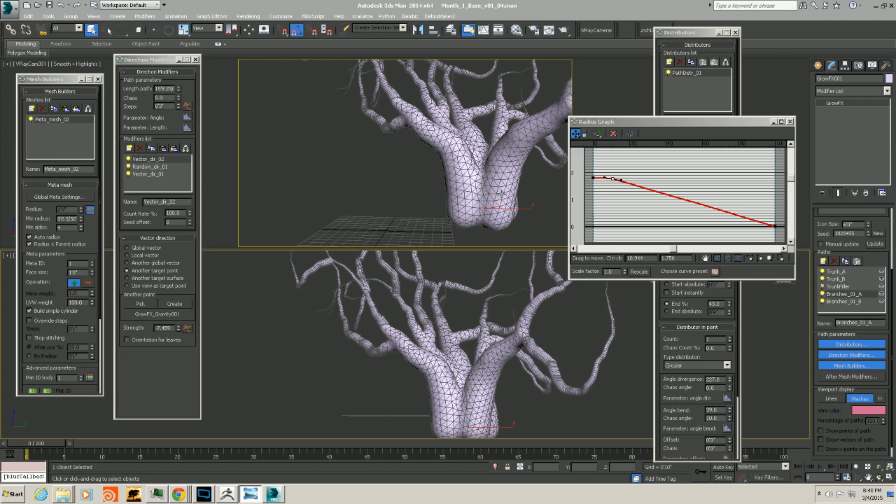
alt+middle_drag(496, 376, 476, 383)
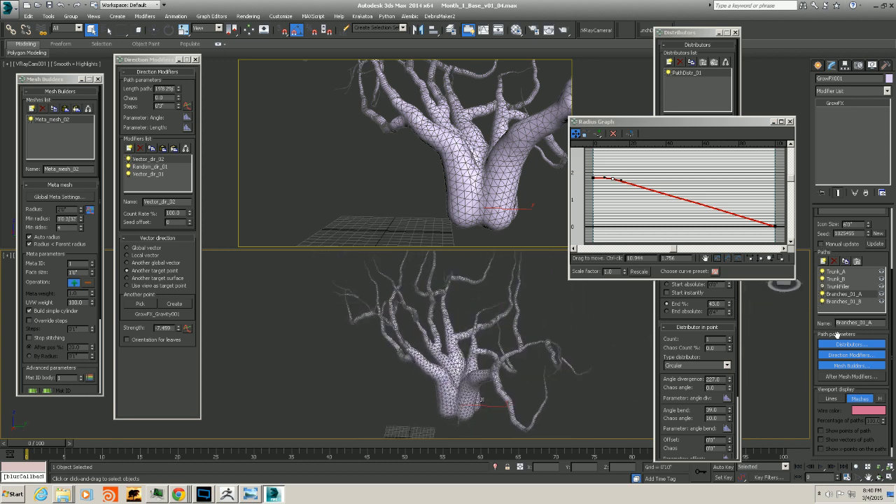
Switch the viewport display of paths to lines and close the radius graph
click(832, 399)
click(790, 122)
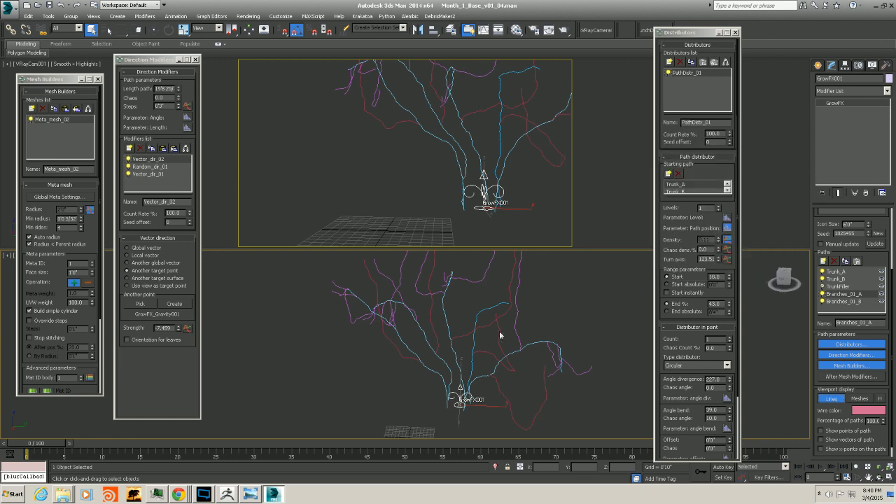
alt+middle_drag(500, 334, 464, 314)
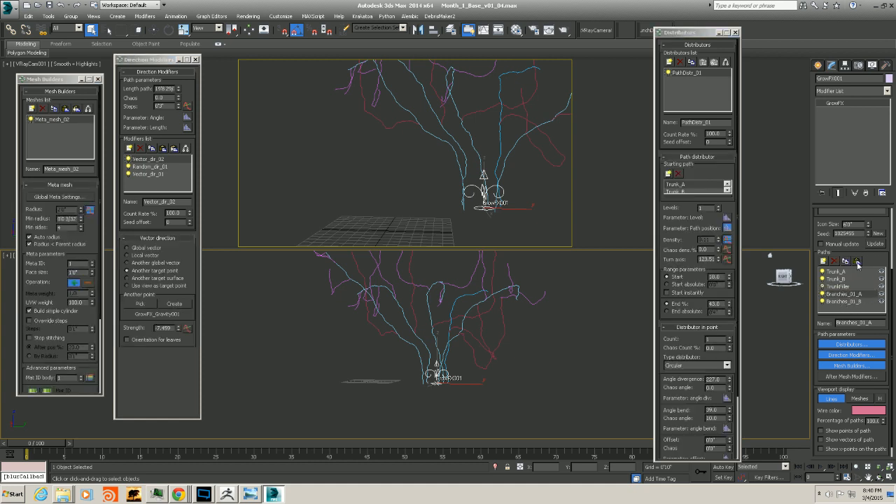
Copy the selected branch path and rename the new path Branches_01_C
click(858, 261)
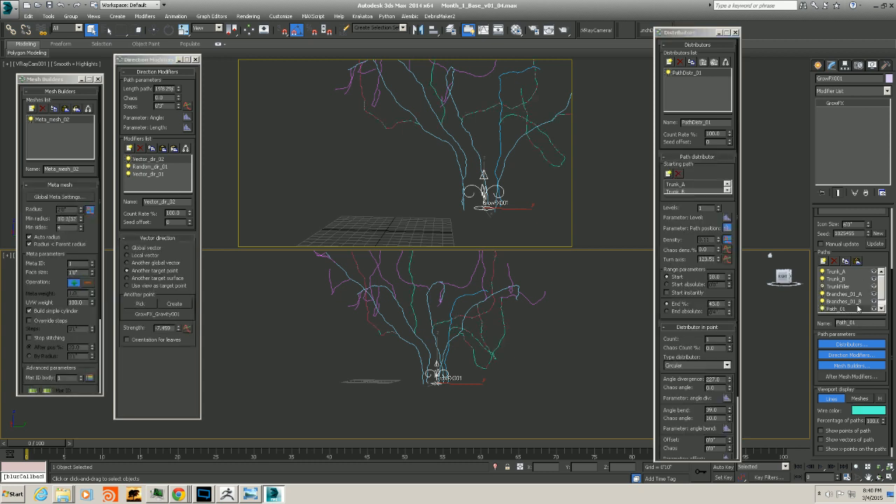
double_click(853, 323)
text(R)
text(ranches_01_)
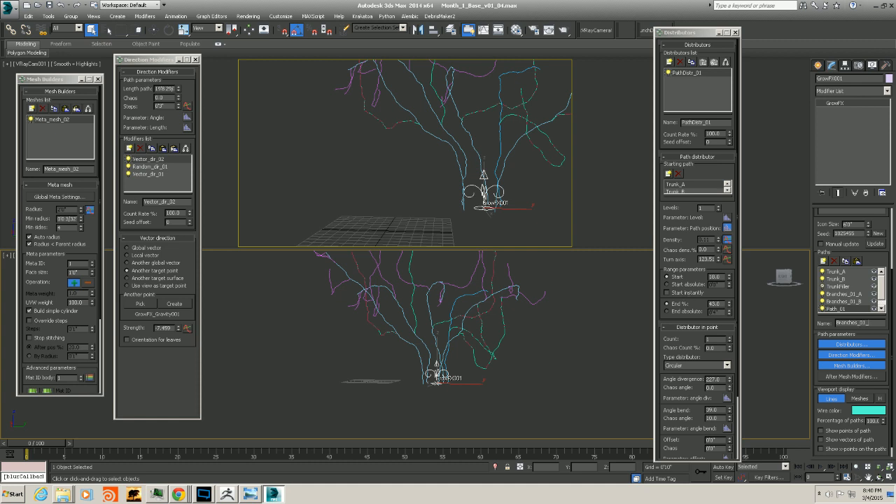
text(C)
key(Return)
alt+middle_drag(342, 417, 616, 291)
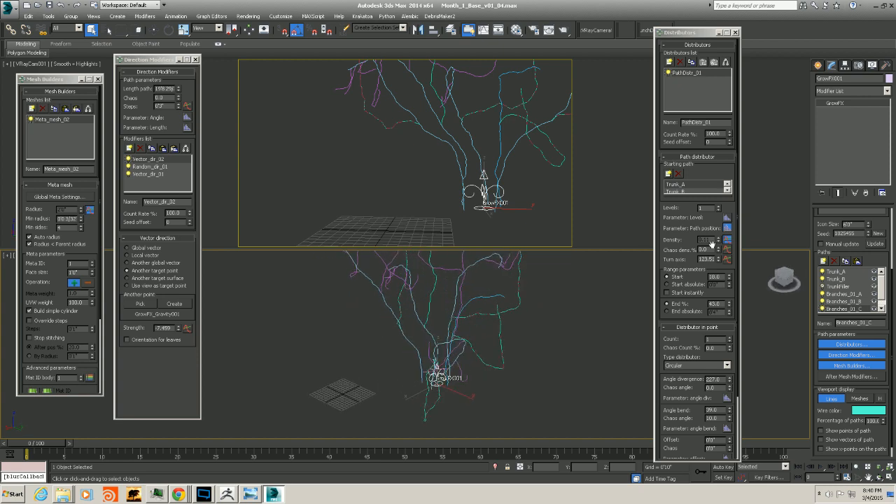
Raise the path distributor's range Start to 12
click(728, 278)
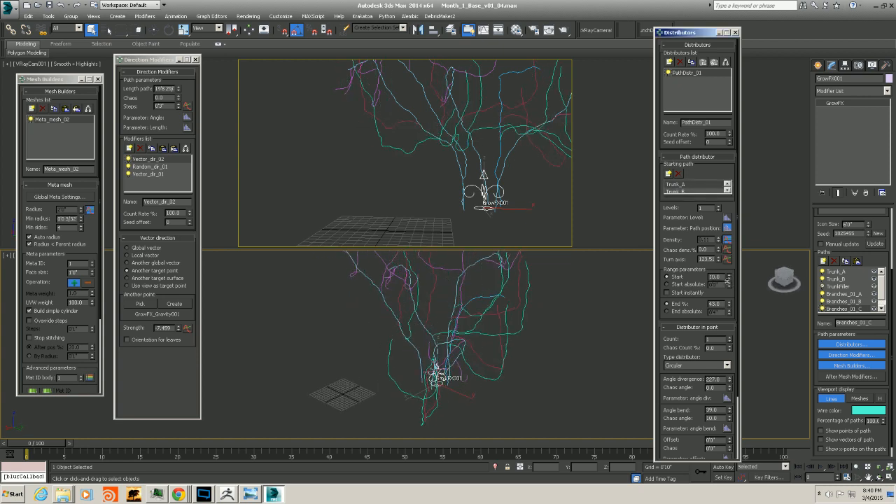
click(728, 277)
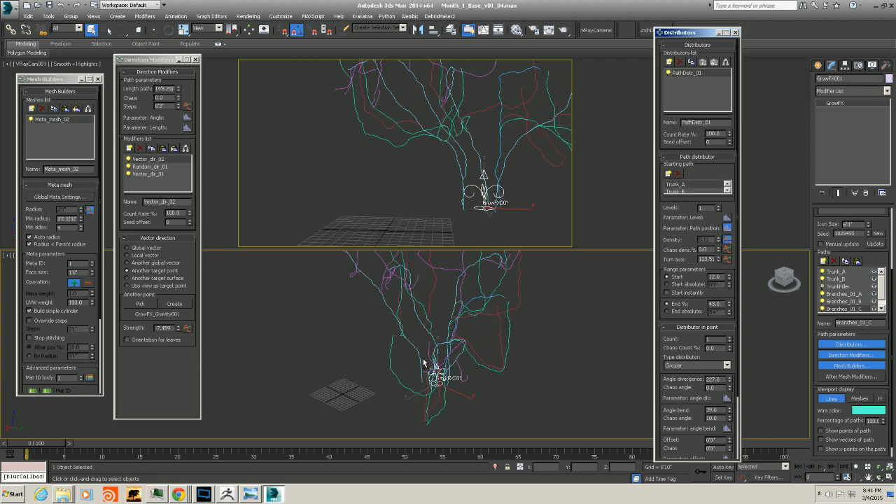
alt+middle_drag(426, 364, 477, 327)
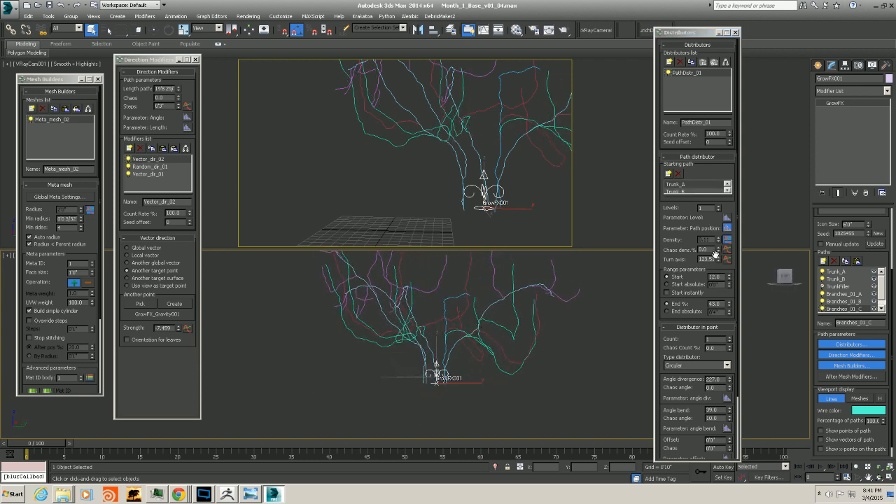
mouse_move(717, 258)
mouse_down()
mouse_move(712, 273)
mouse_move(712, 256)
mouse_up()
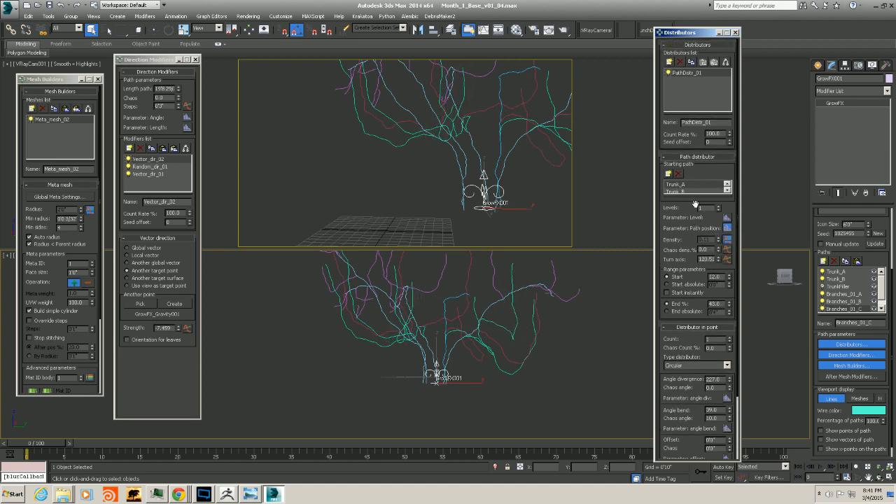
Remove Trunk_B from the starting paths so only Trunk_A remains
drag(694, 217, 697, 213)
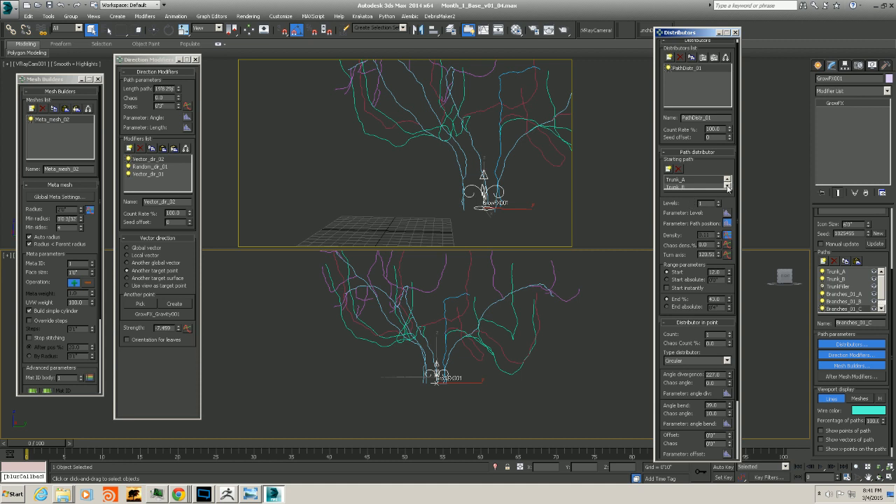
click(727, 186)
click(727, 179)
click(679, 170)
alt+middle_drag(446, 346, 437, 387)
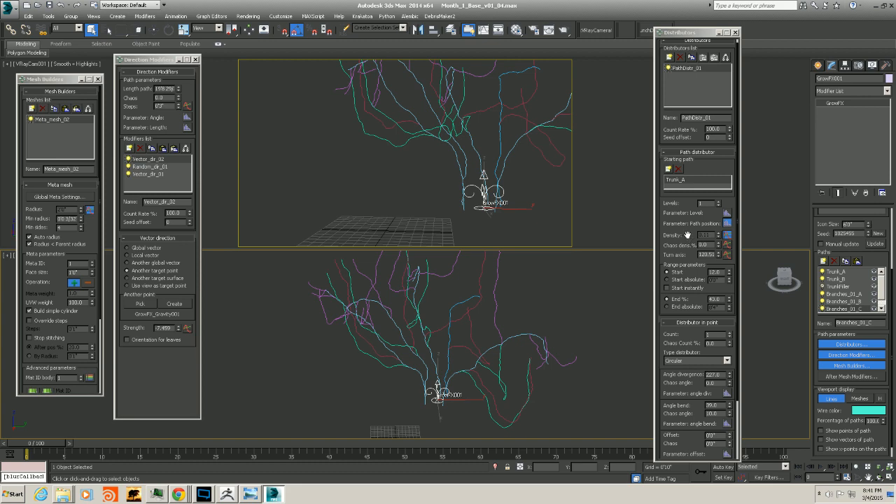
Disable all three direction modifiers and set the distributor's angle divergence to 360
drag(687, 235, 686, 212)
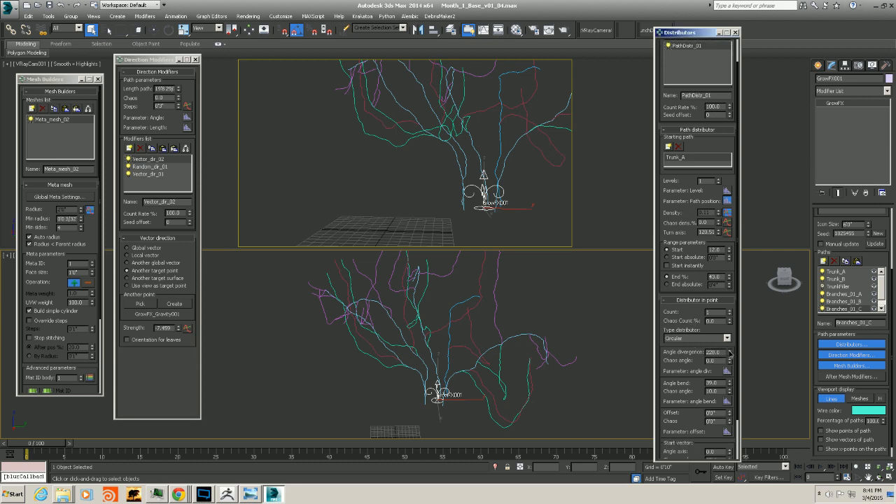
mouse_move(730, 353)
mouse_down()
mouse_move(722, 299)
mouse_move(718, 407)
mouse_move(722, 359)
mouse_up()
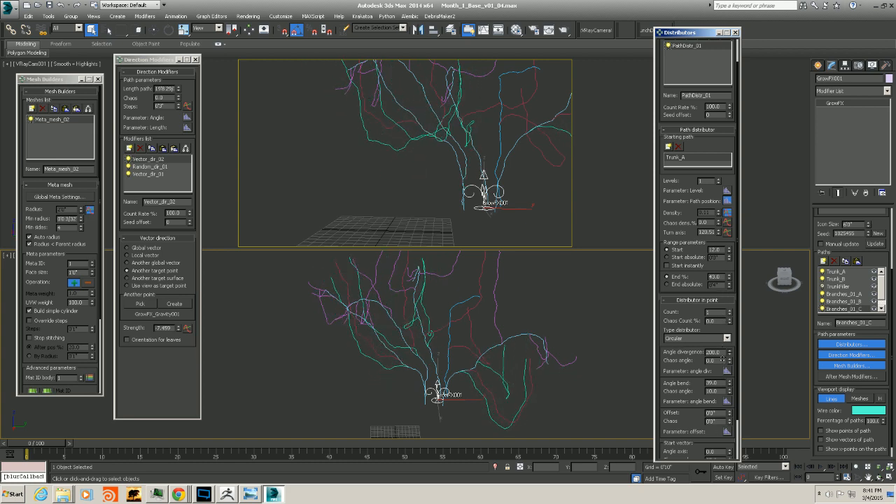
click(129, 175)
click(129, 167)
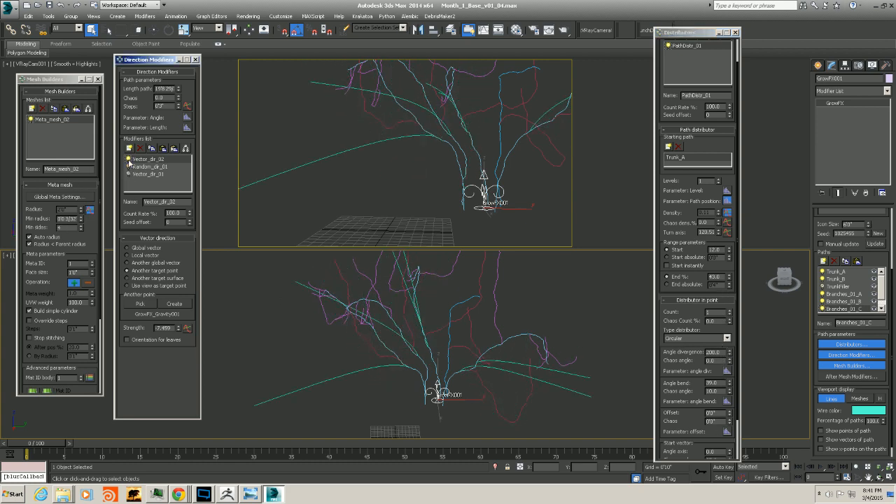
click(128, 159)
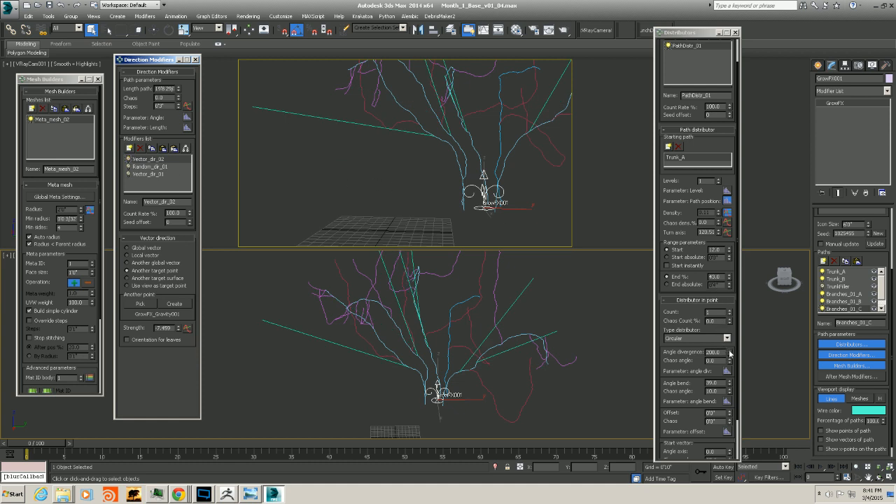
drag(729, 353, 730, 286)
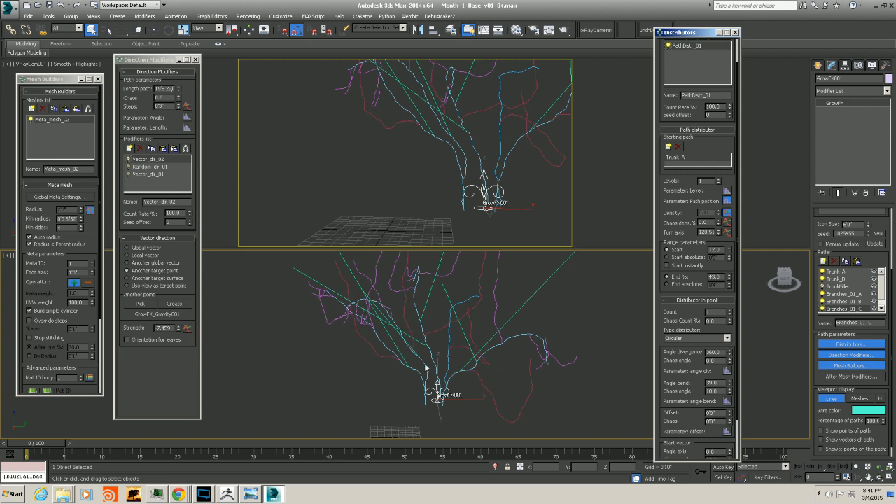
alt+middle_drag(426, 367, 498, 304)
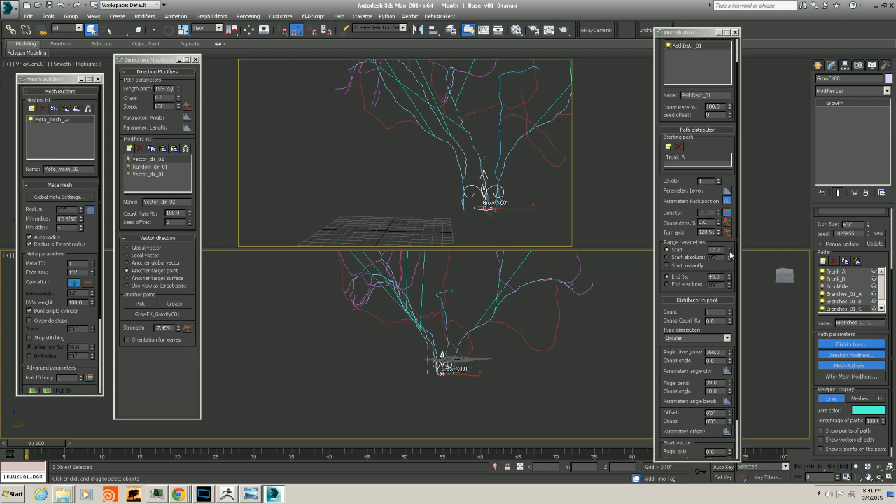
Set the range Start to 7 and End to 31 percent
drag(730, 254, 727, 283)
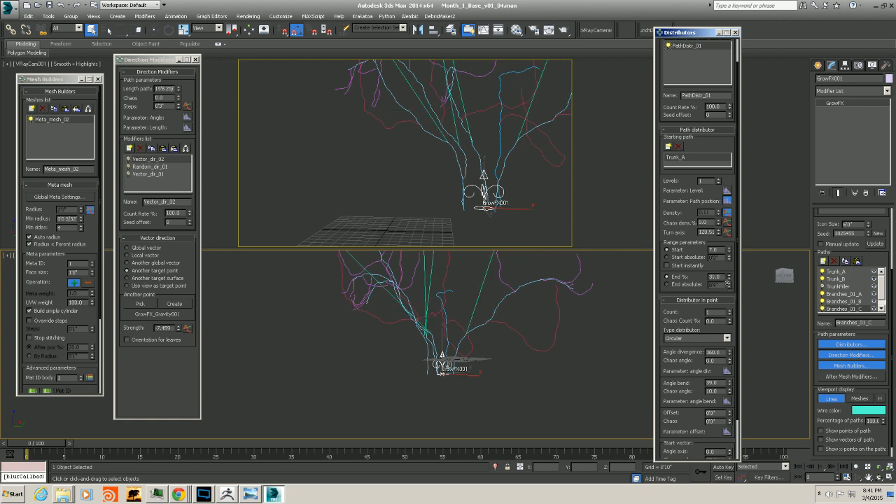
alt+middle_drag(471, 330, 410, 343)
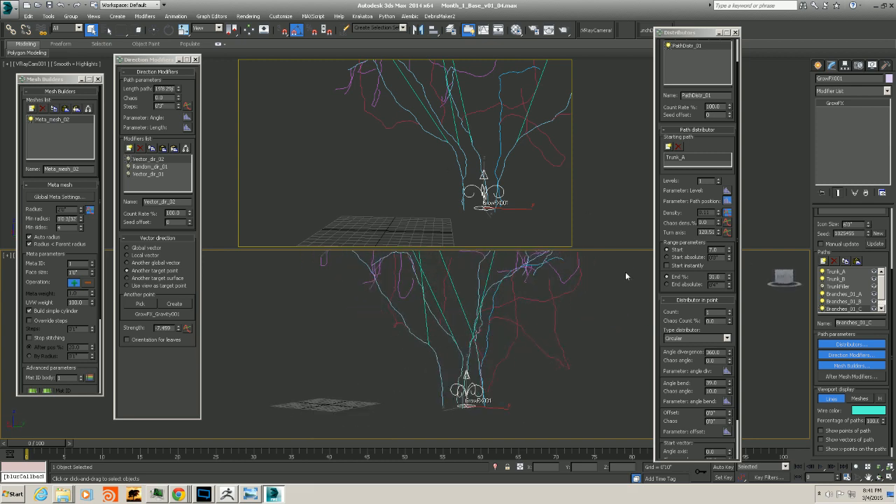
Try lower angle divergence values for the point distributor
drag(730, 352, 726, 407)
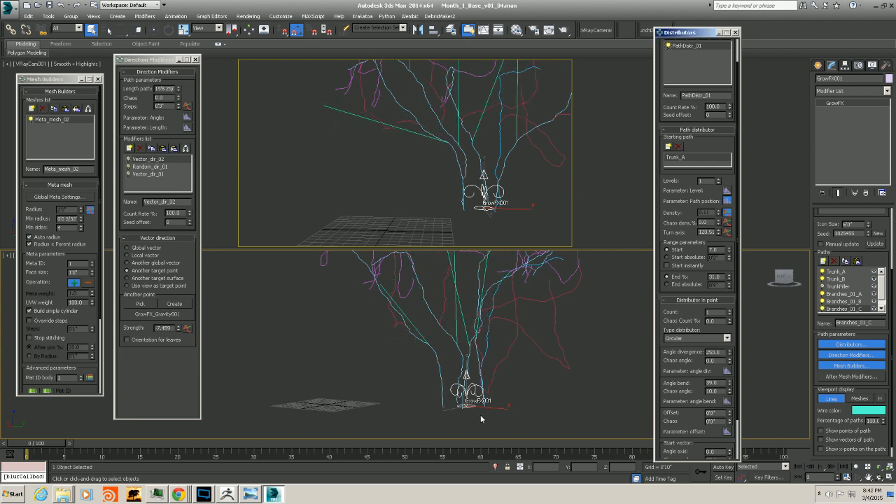
alt+middle_drag(481, 418, 352, 408)
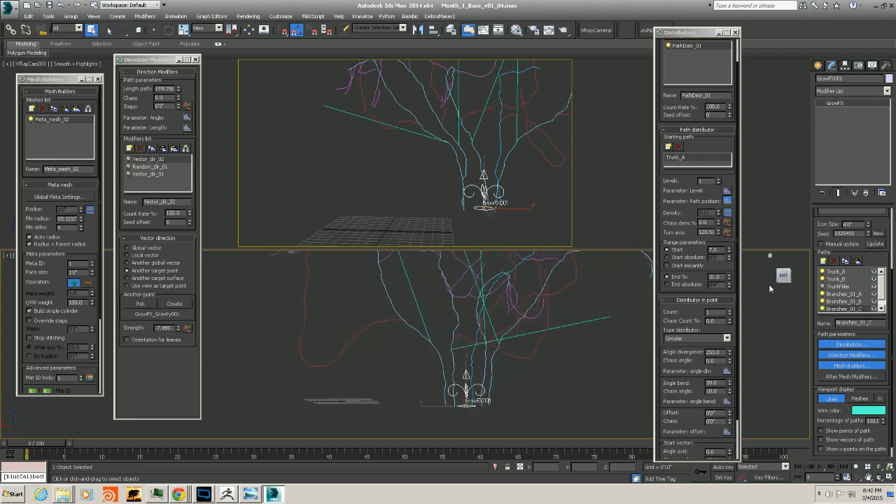
right_click(730, 356)
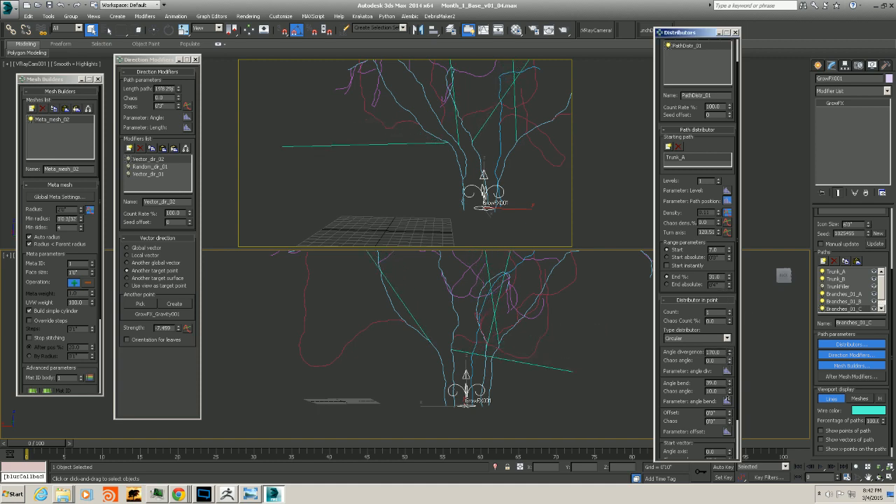
drag(714, 48, 714, 264)
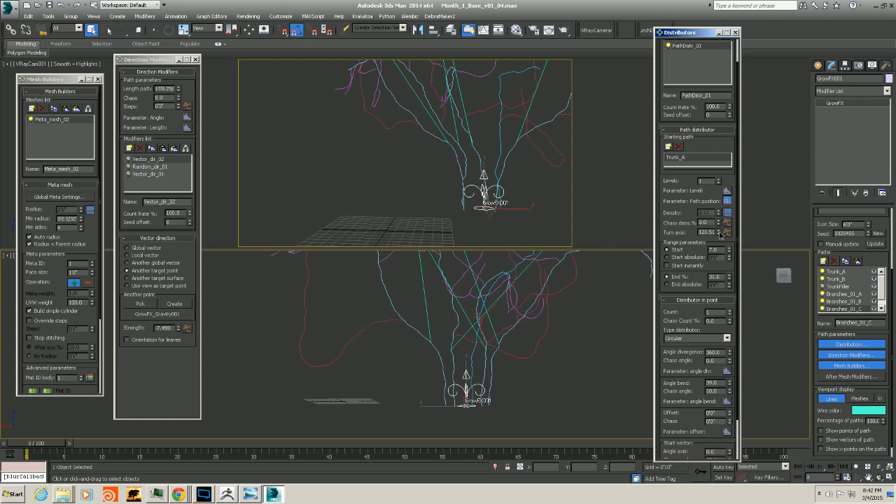
Set the distributor's turn axis to 45.52
drag(720, 233, 716, 180)
drag(729, 352, 729, 417)
drag(729, 352, 718, 333)
Switch the type distributor to Angular and set angle divergence to 0
click(725, 338)
click(714, 354)
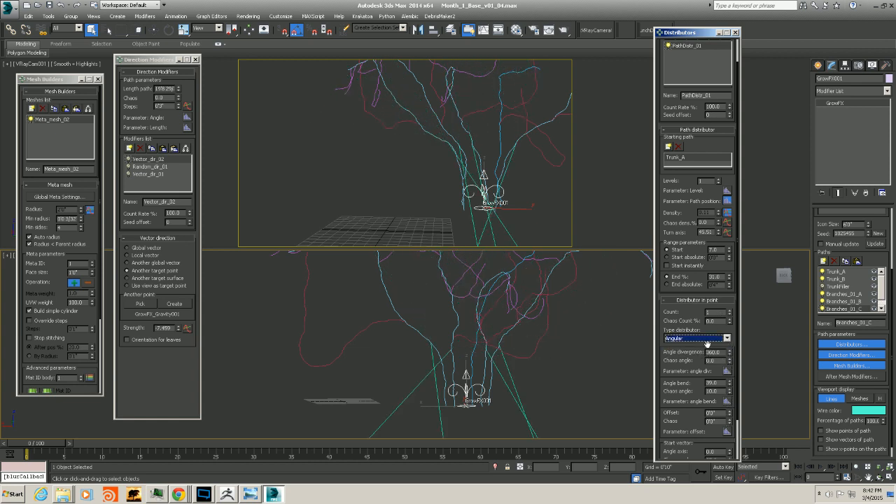
drag(729, 352, 722, 56)
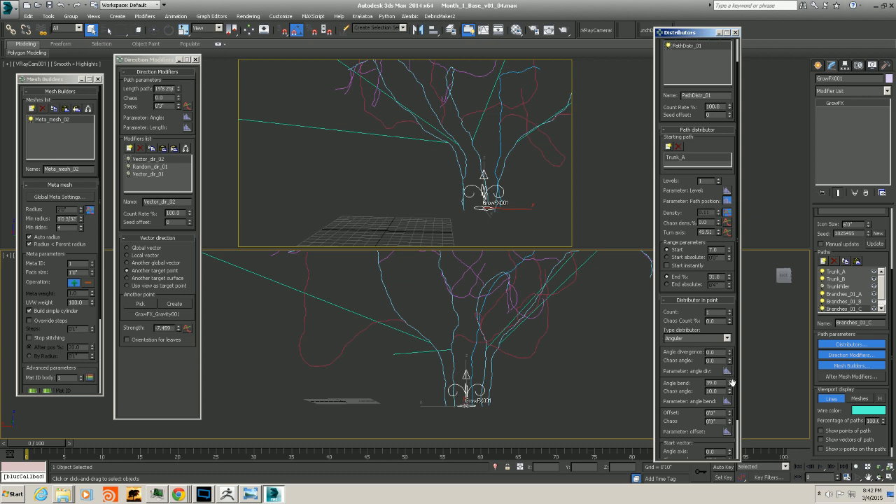
Set the angle bend to 35
mouse_move(731, 383)
mouse_down()
mouse_move(729, 404)
mouse_move(729, 395)
mouse_up()
alt+middle_drag(488, 386, 436, 370)
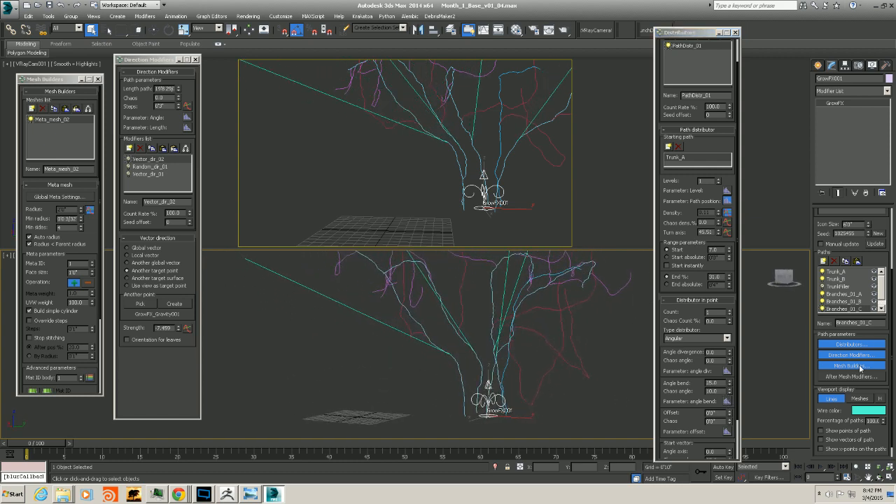
scroll(696, 377, down, 1)
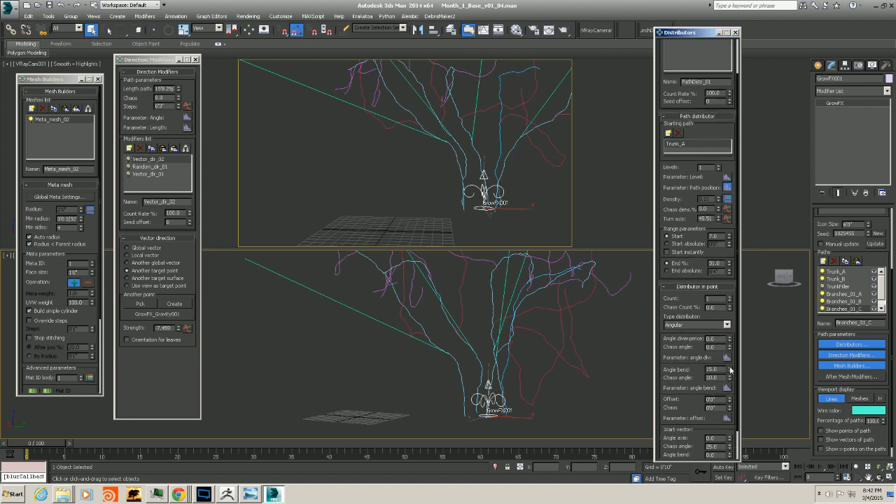
Set the point distributor's angle bend to -49
drag(729, 369, 733, 385)
alt+middle_drag(526, 375, 587, 378)
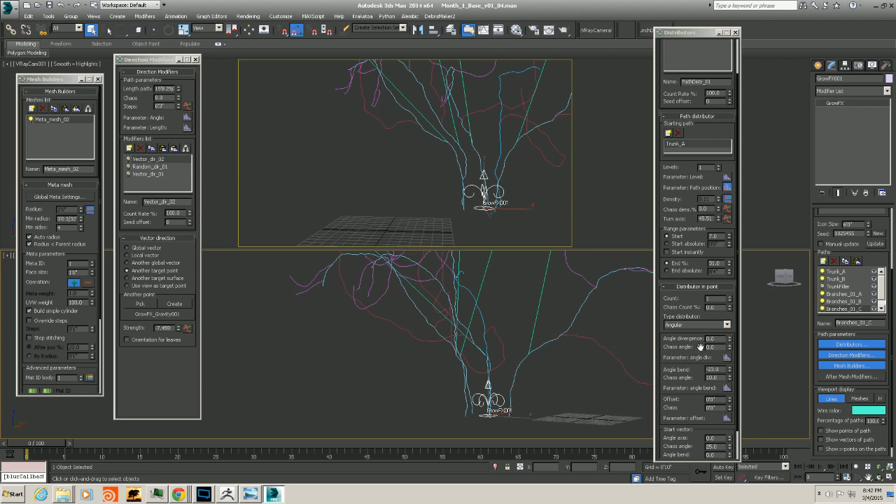
scroll(702, 335, down, 1)
drag(729, 358, 657, 356)
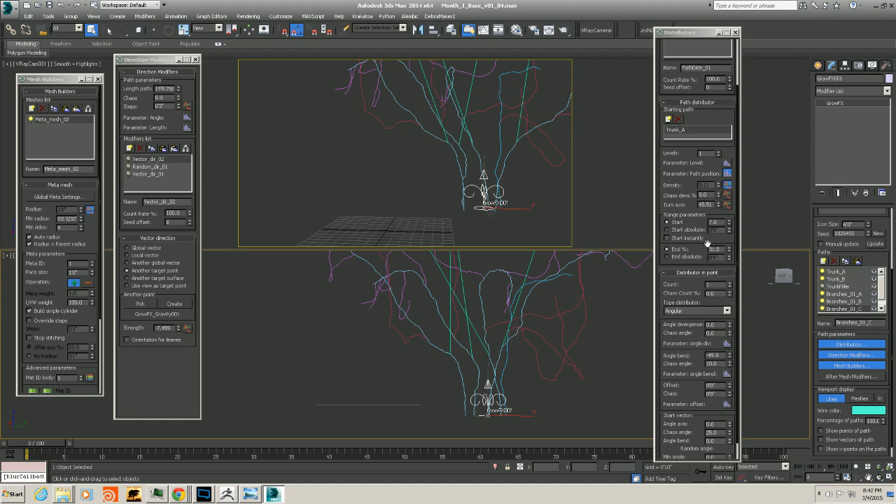
Set the turn axis to 163.51 and try an angle divergence of 64
drag(718, 207, 721, 174)
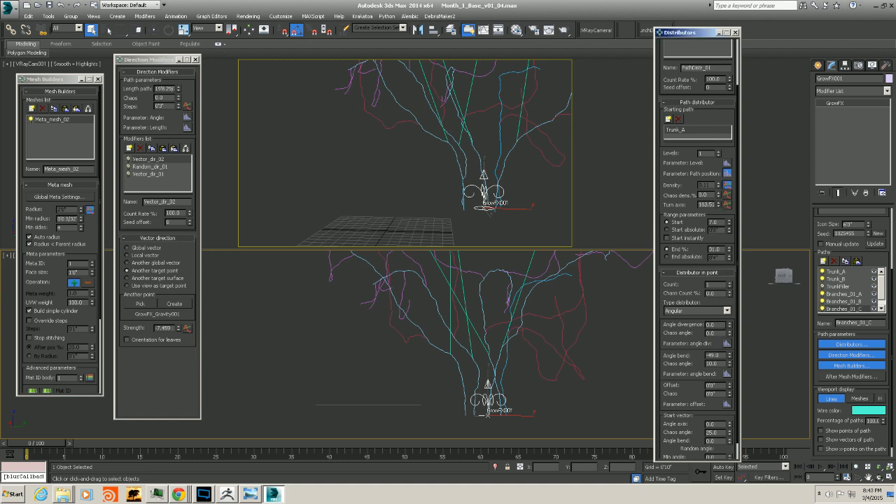
scroll(732, 324, down, 1)
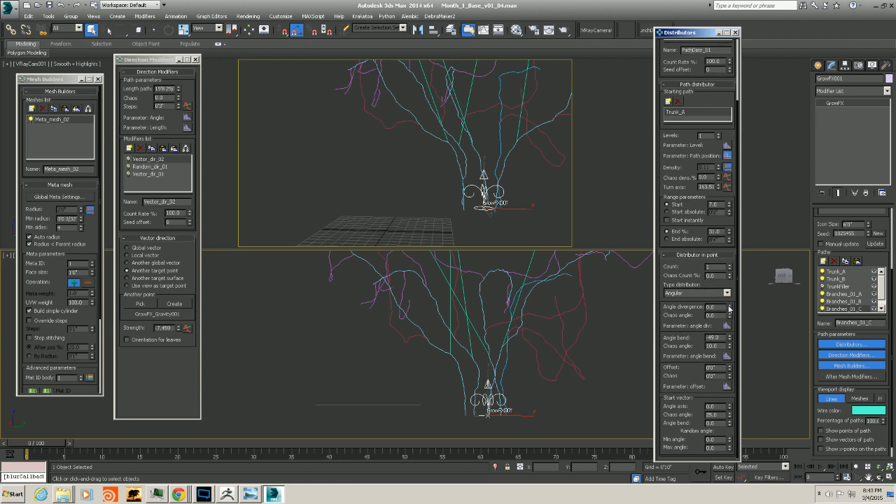
drag(728, 308, 722, 284)
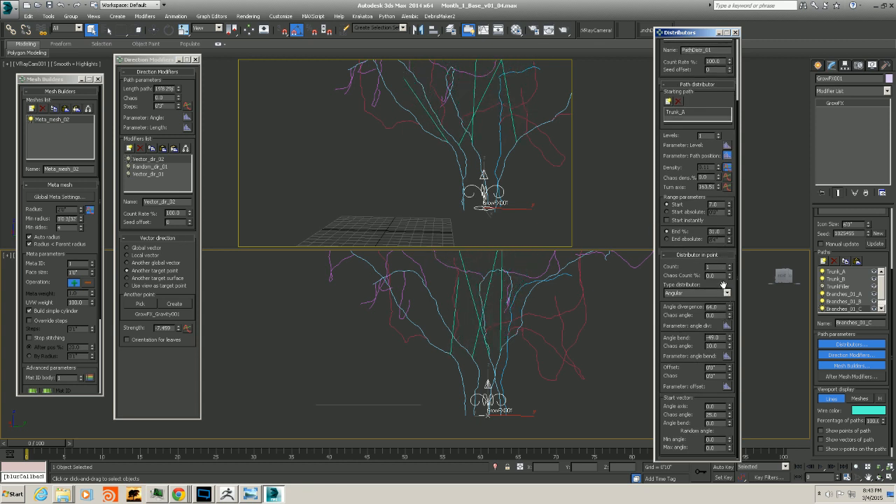
Switch the type distributor to Circular and set the angle divergence to 208
click(727, 293)
click(708, 307)
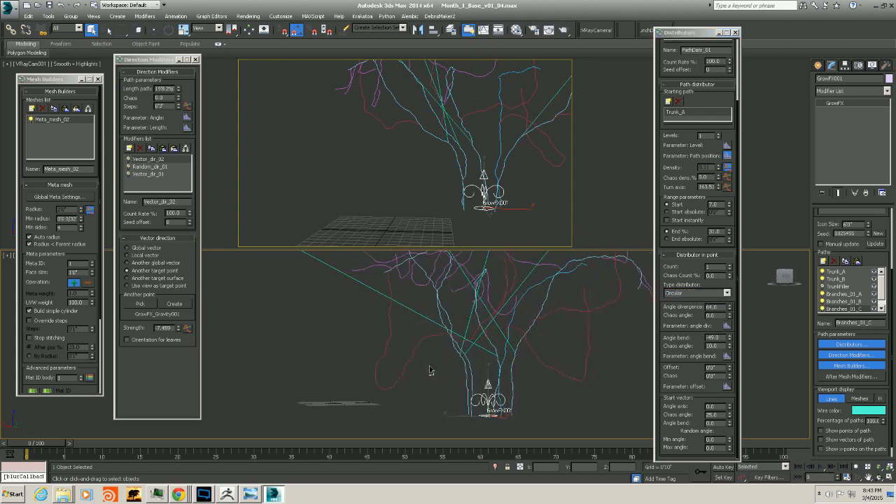
drag(730, 314, 727, 239)
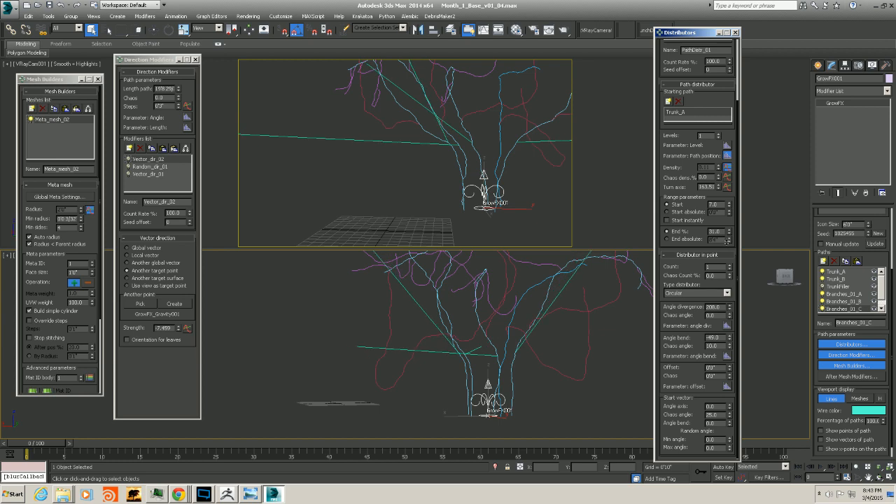
alt+middle_drag(477, 389, 459, 368)
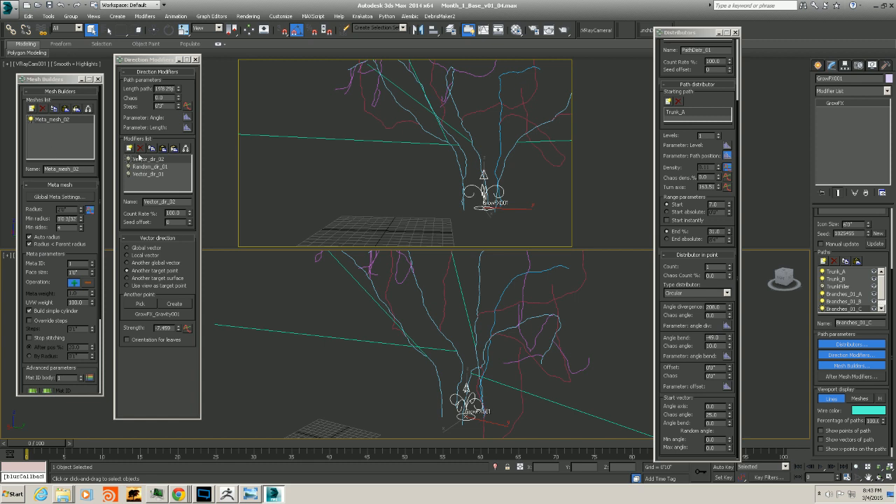
Toggle on the Vector_dir_02, Random_dir_01 and Vector_dir_01 direction modifiers for Branches_01_C
click(128, 161)
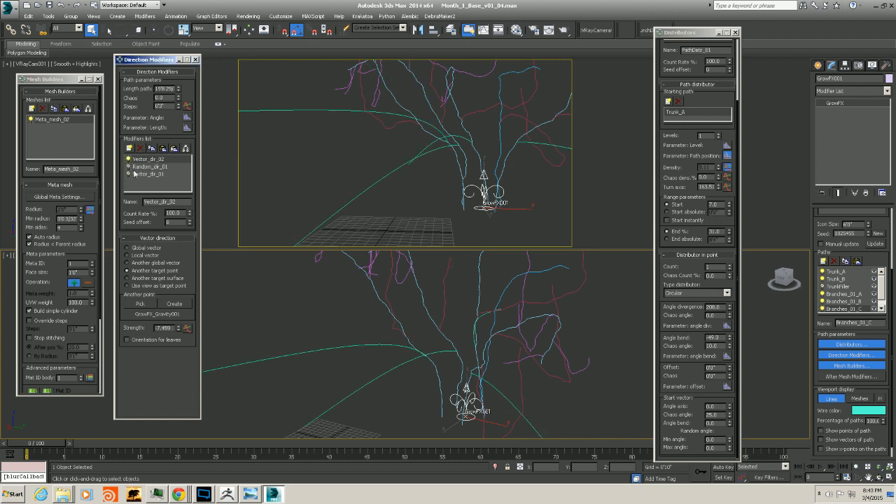
click(130, 167)
alt+middle_drag(383, 273, 425, 305)
alt+middle_drag(434, 342, 314, 331)
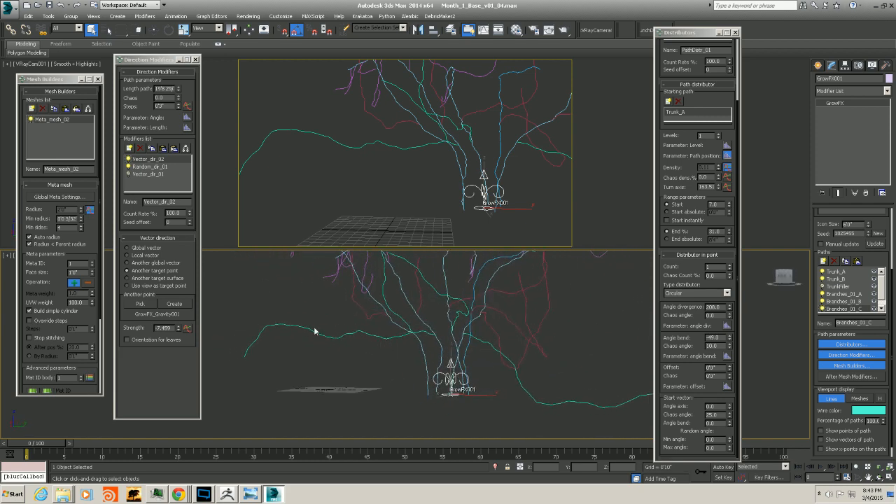
click(128, 174)
alt+middle_drag(409, 325, 396, 353)
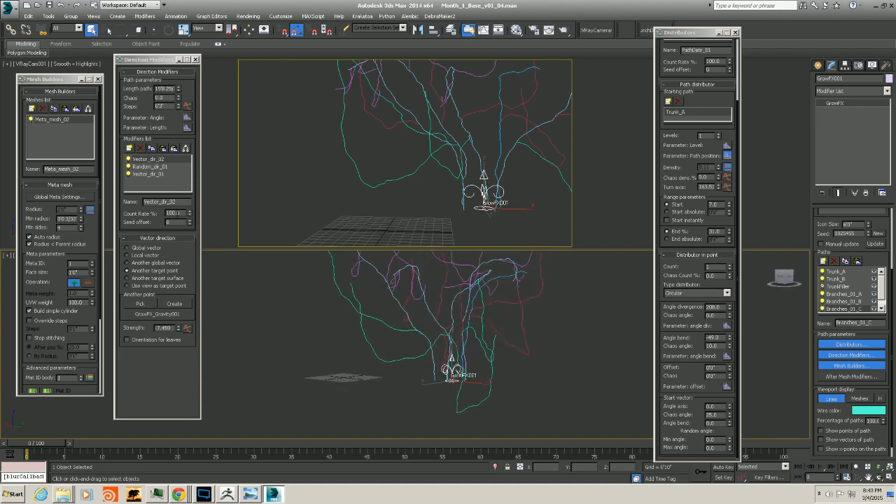
Open the strength graph of the Vector_dir_01 modifier
click(143, 175)
click(187, 328)
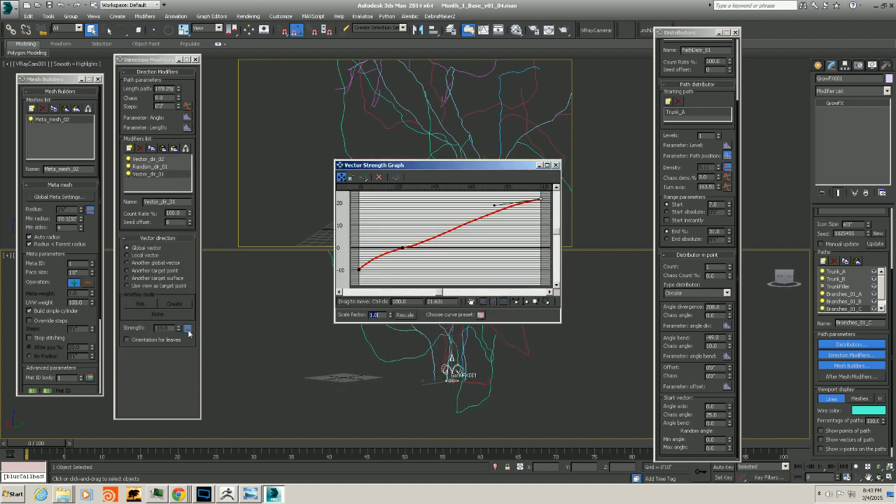
drag(439, 162, 725, 142)
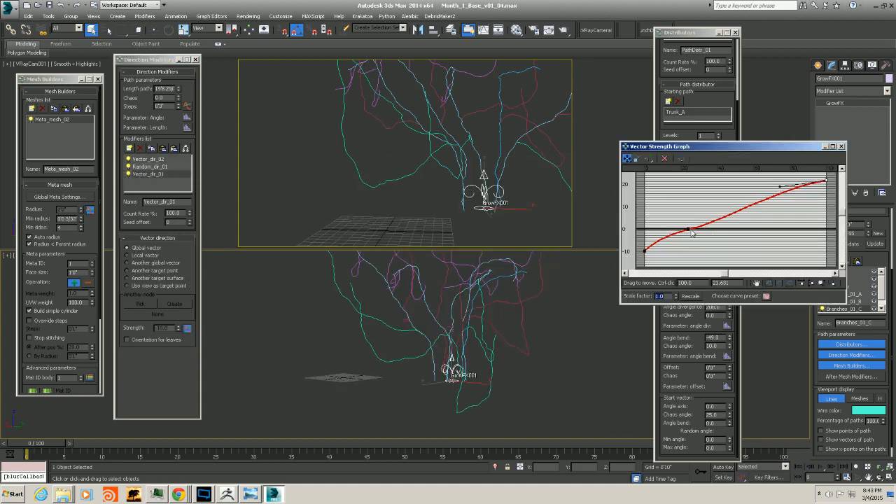
Reshape the vector strength curve, raising its start point and lowering its end point to flatten it
click(689, 231)
drag(642, 250, 644, 235)
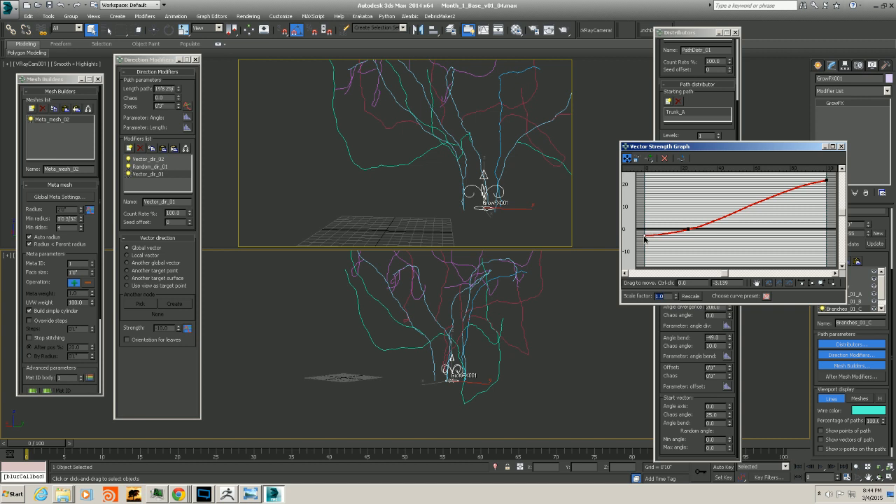
drag(826, 181, 826, 205)
drag(689, 229, 690, 216)
drag(644, 235, 644, 235)
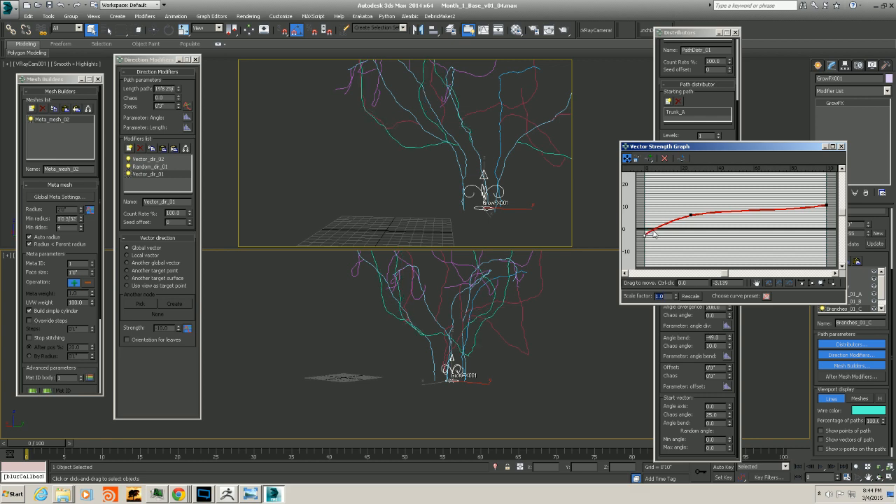
alt+middle_drag(441, 337, 513, 306)
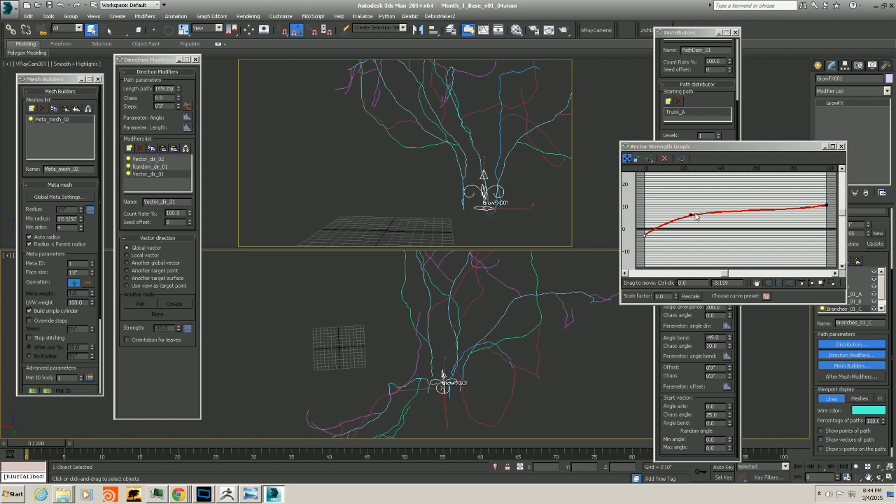
drag(690, 214, 692, 219)
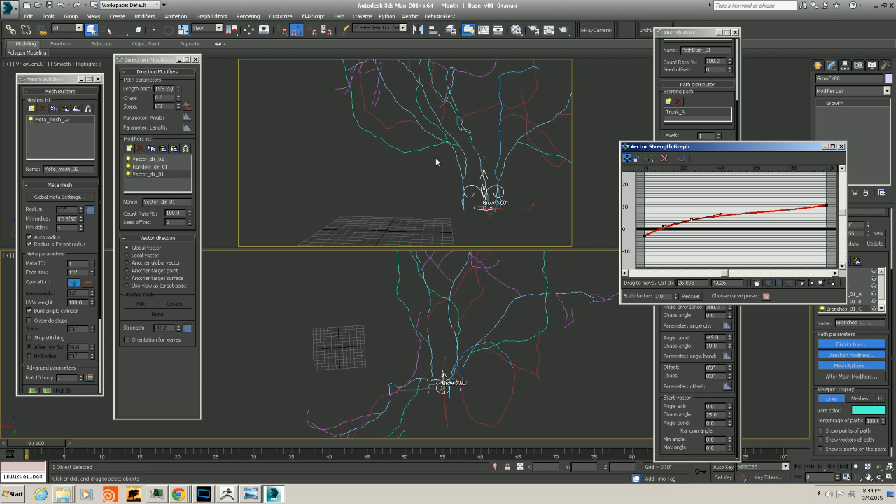
Lower the end point of the vector strength curve further
alt+middle_drag(481, 259, 536, 299)
click(825, 207)
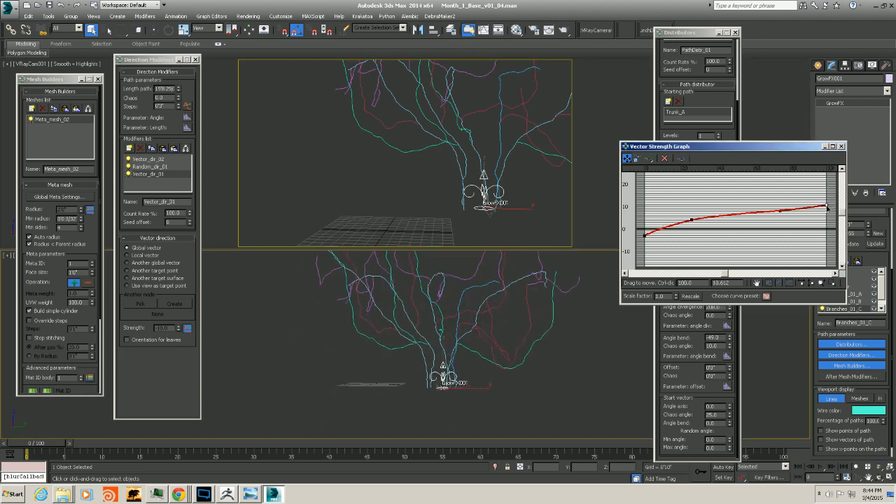
drag(826, 207, 827, 220)
alt+middle_drag(413, 370, 374, 329)
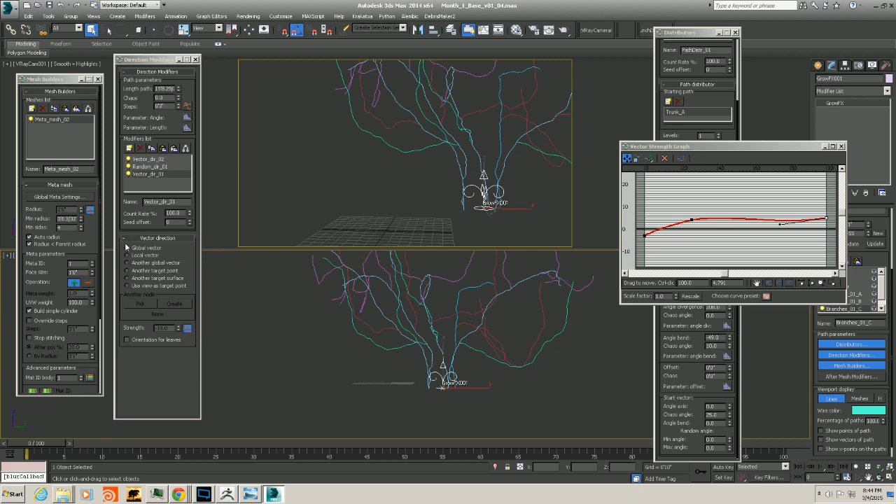
Add an Eraser direction modifier and pick one branch line in the viewport to erase
click(130, 148)
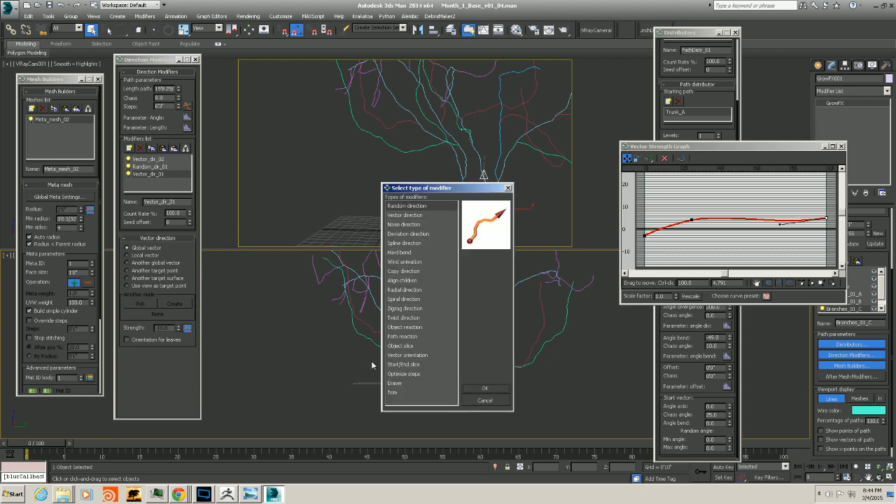
click(395, 383)
click(484, 388)
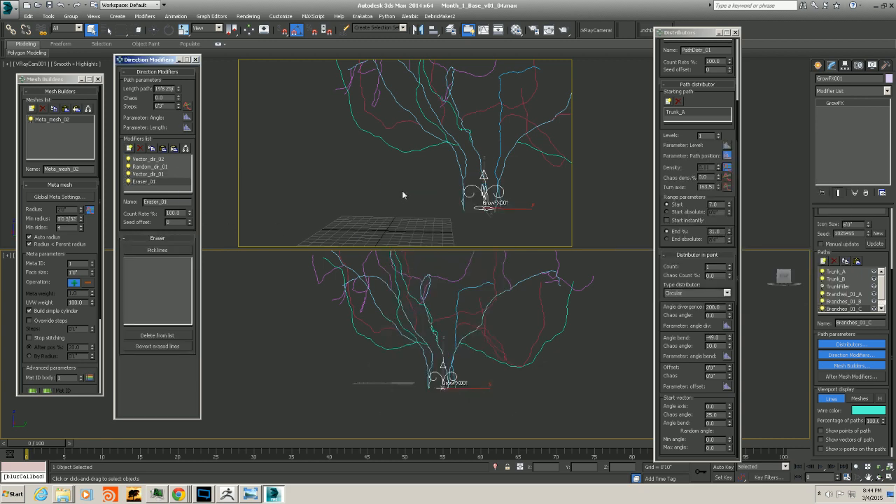
click(156, 250)
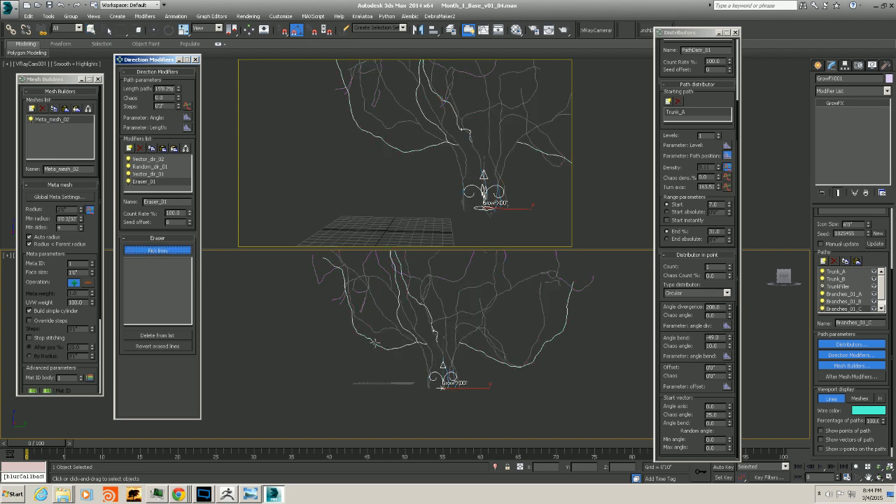
click(374, 343)
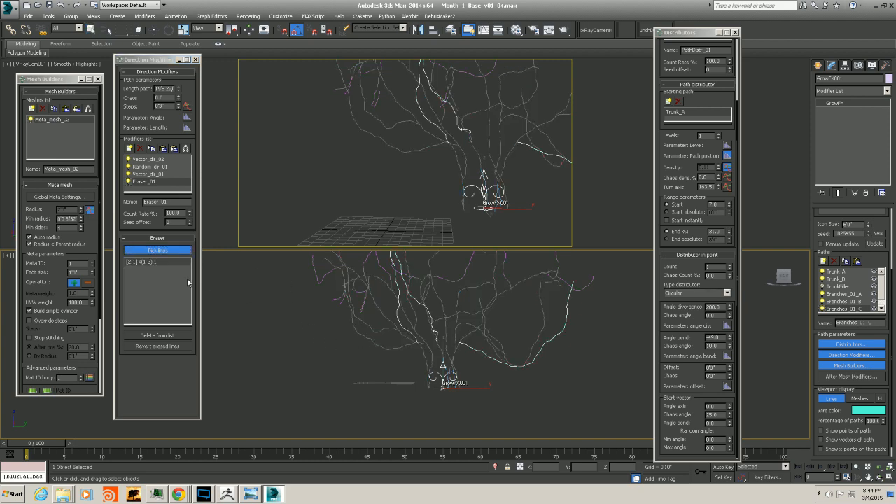
click(158, 250)
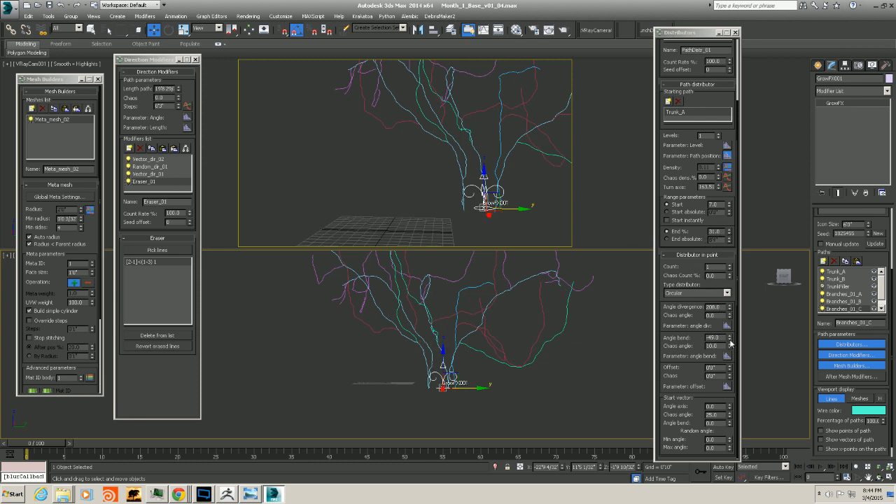
Set the angle bend to -65 and display the paths as meshes
drag(730, 339, 729, 341)
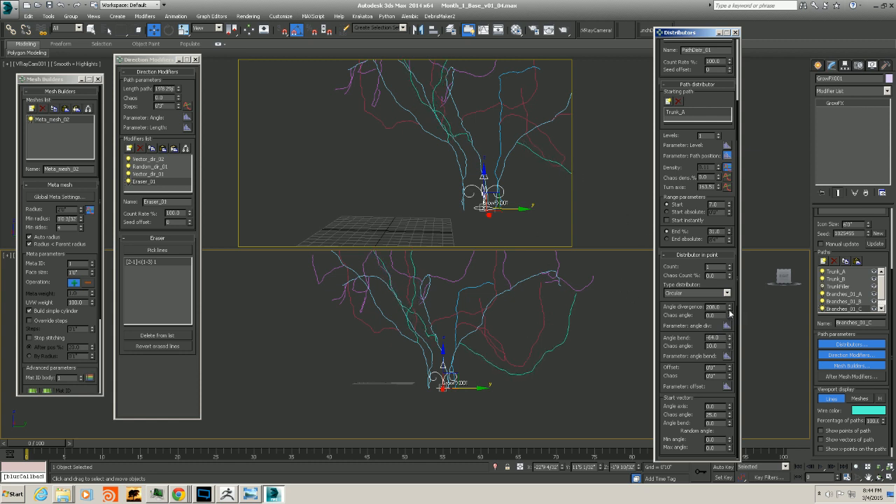
drag(730, 341, 730, 342)
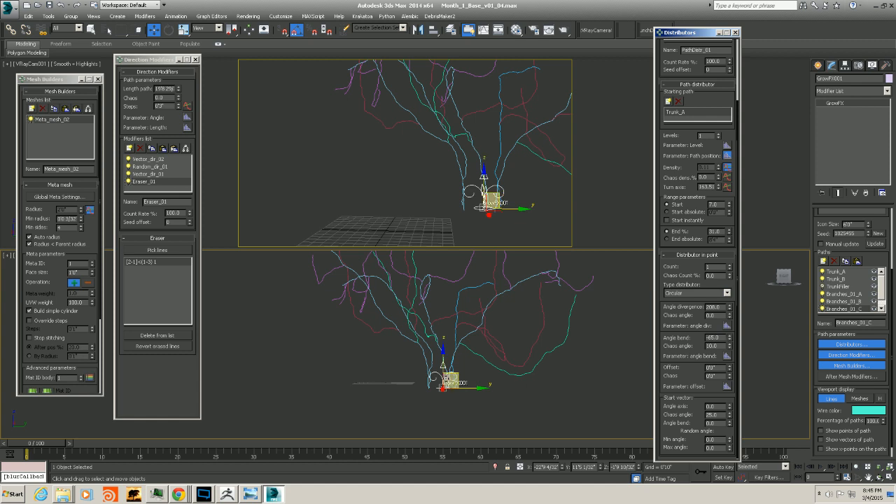
click(860, 399)
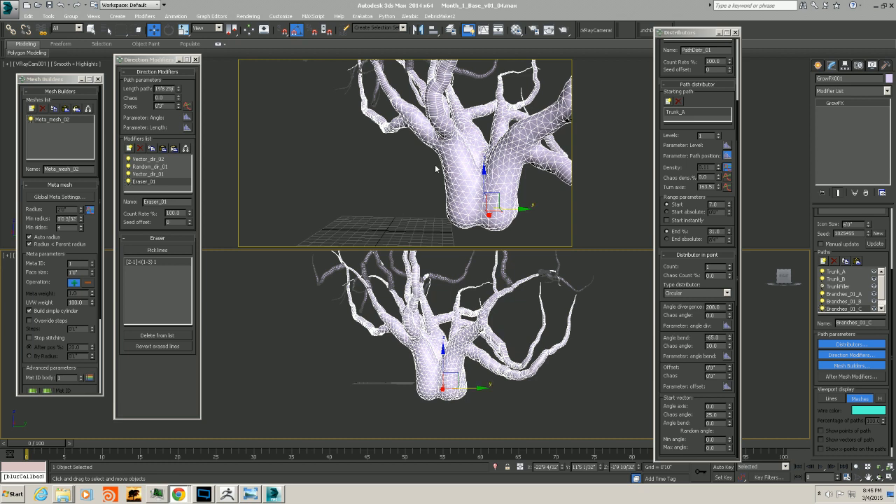
Set the distributor's range start to 6.5
click(717, 204)
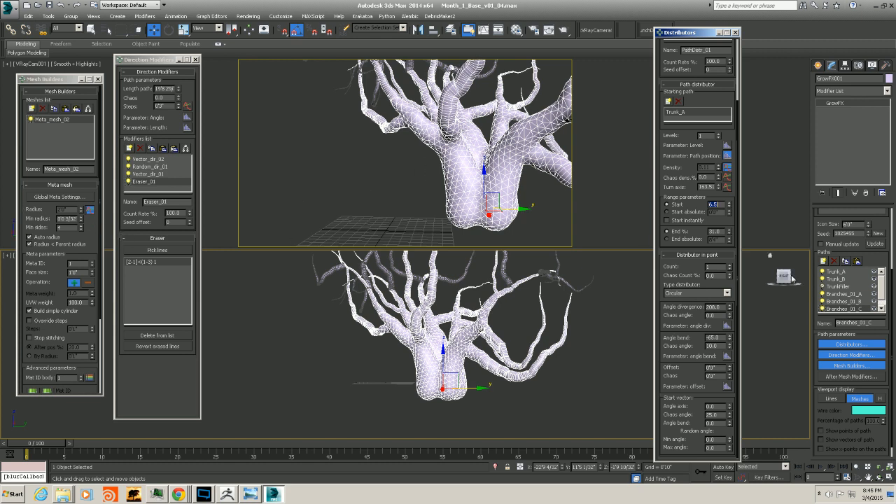
drag(881, 292, 881, 297)
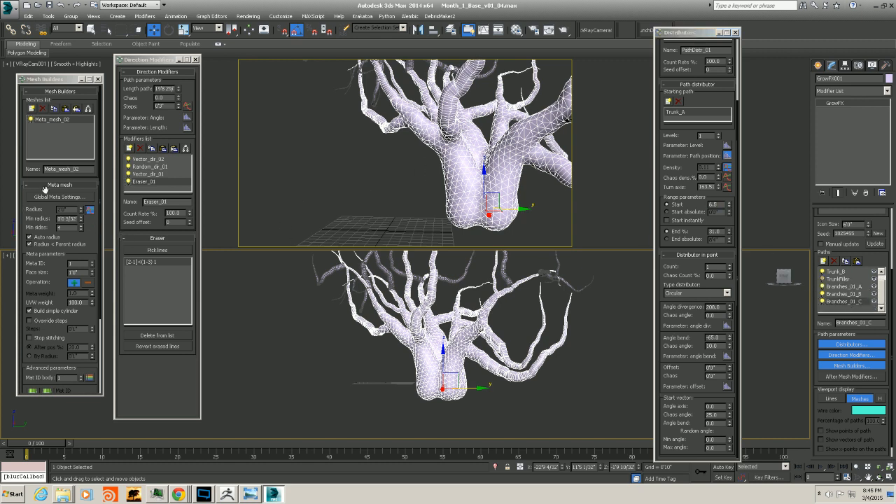
Open the meta mesh radius graph and set the curve's start value to 1.7
click(89, 209)
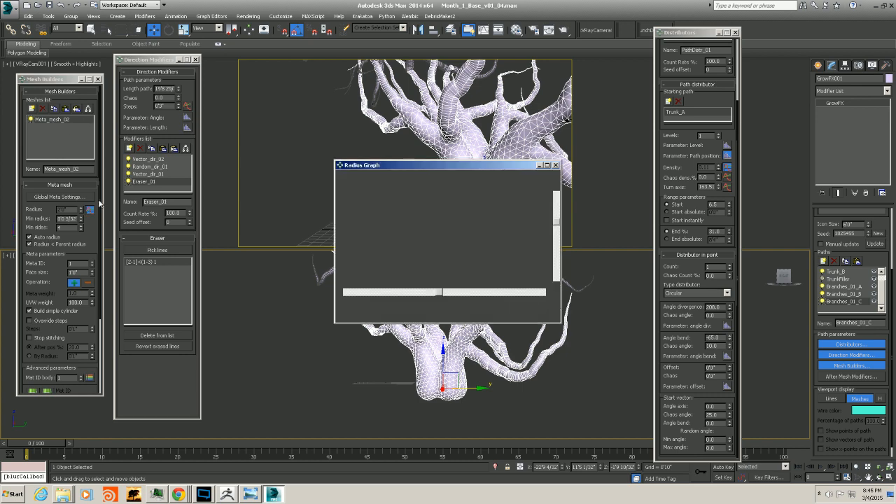
drag(420, 171, 344, 158)
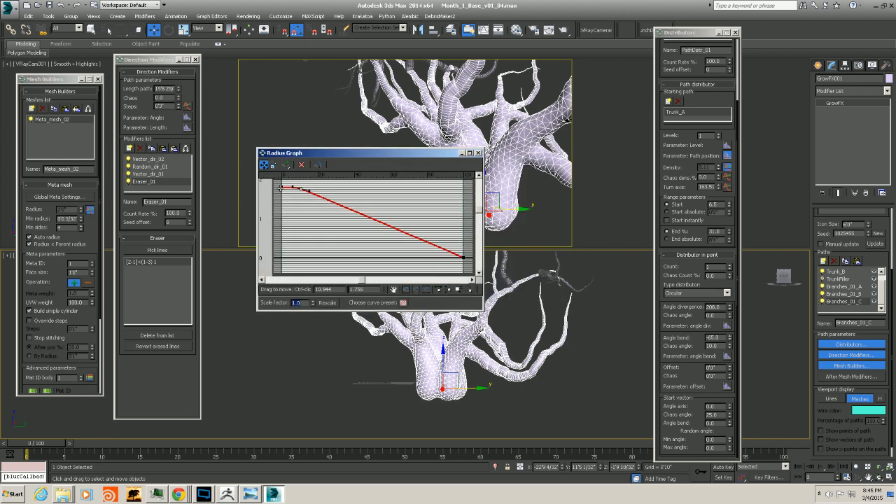
drag(280, 188, 214, 148)
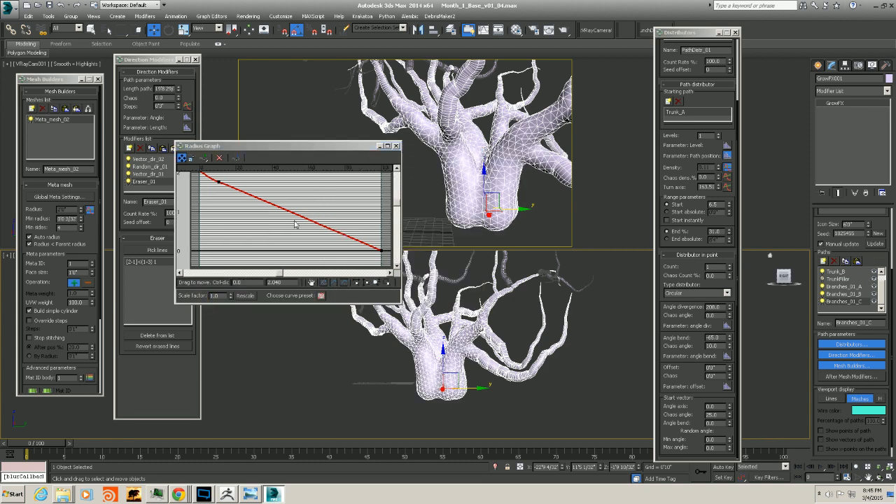
scroll(289, 223, up, 2)
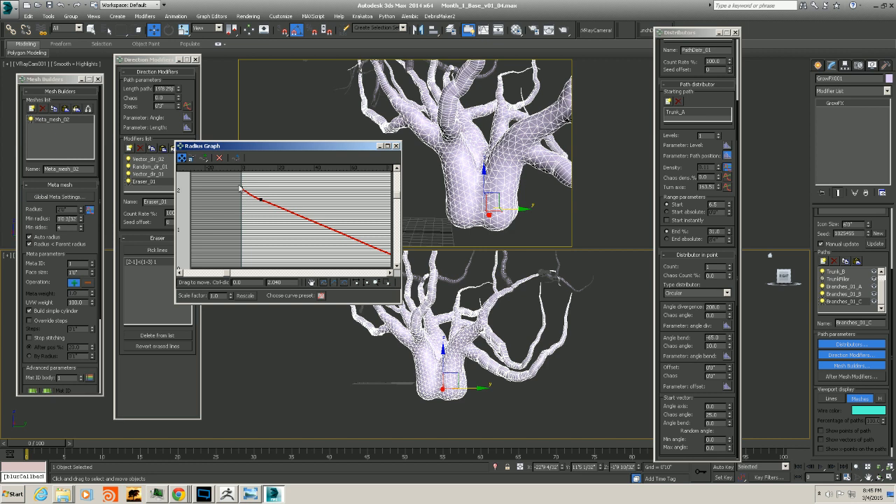
drag(286, 281, 208, 284)
text(1.7)
key(Return)
Lower the radius curve's first two points slightly and toggle manual update
click(260, 198)
drag(260, 199, 263, 215)
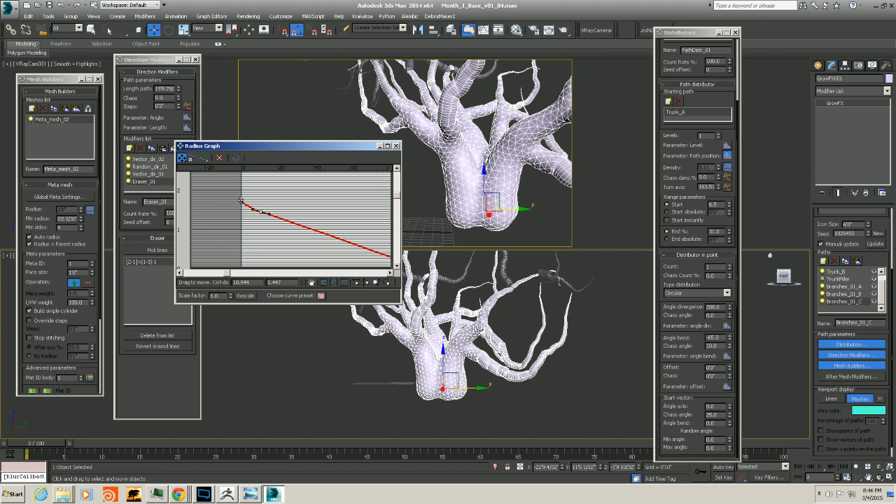
drag(241, 201, 243, 210)
drag(321, 147, 285, 142)
click(820, 245)
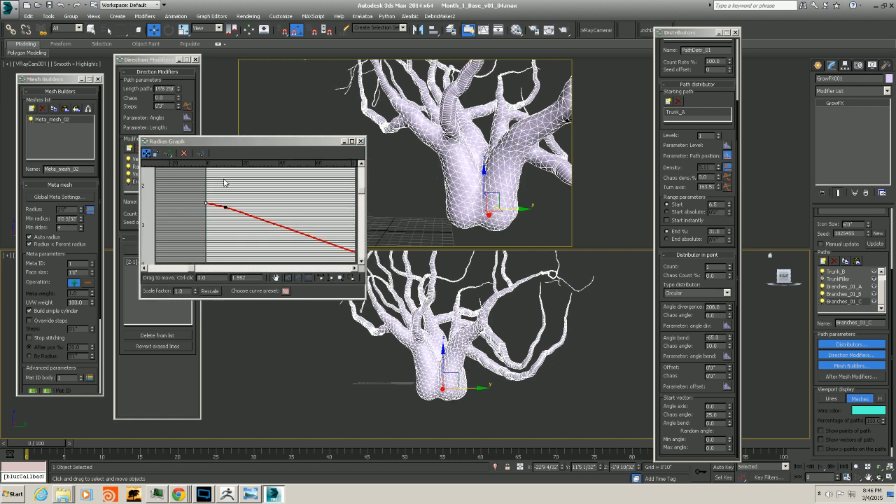
Select the radius curve's first point and set its value to 1.7
click(206, 201)
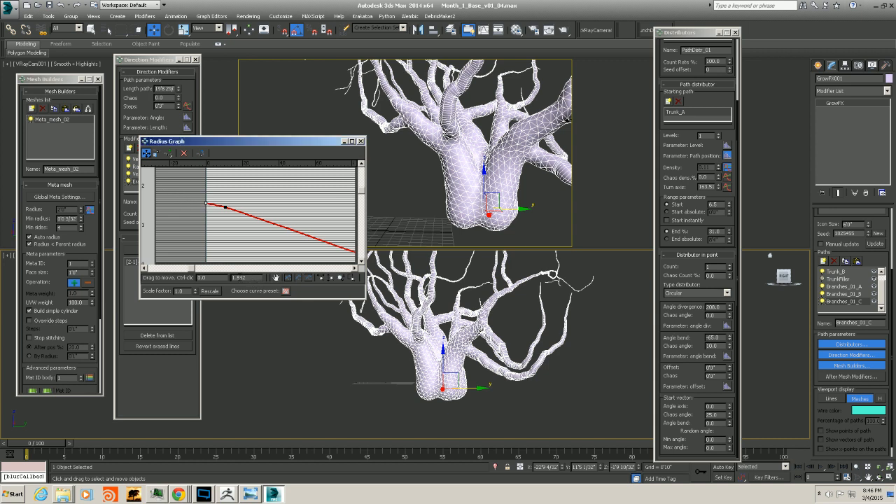
double_click(235, 278)
text(1.7)
key(Return)
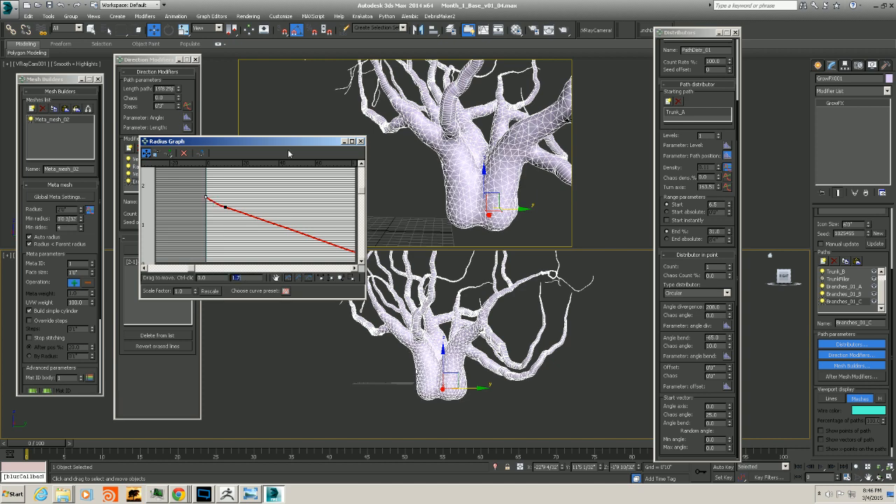
Raise the radius curve's second point slightly and close the radius graph
click(225, 207)
drag(226, 210, 227, 205)
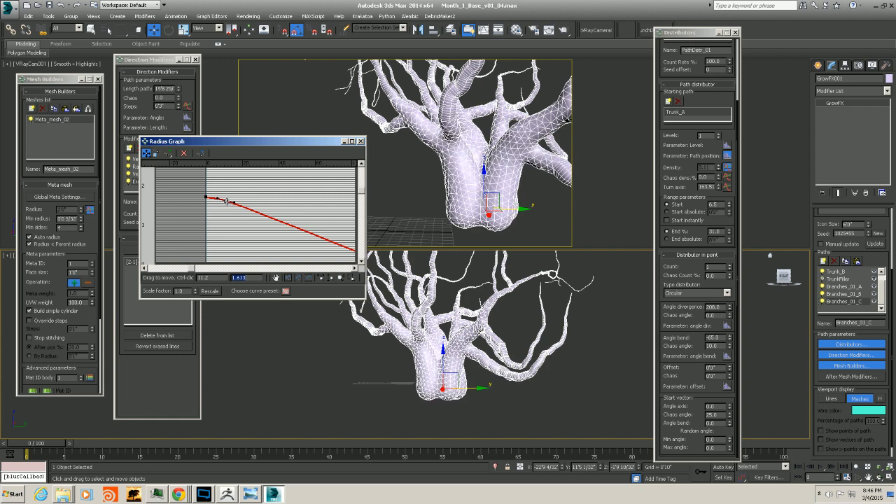
click(361, 141)
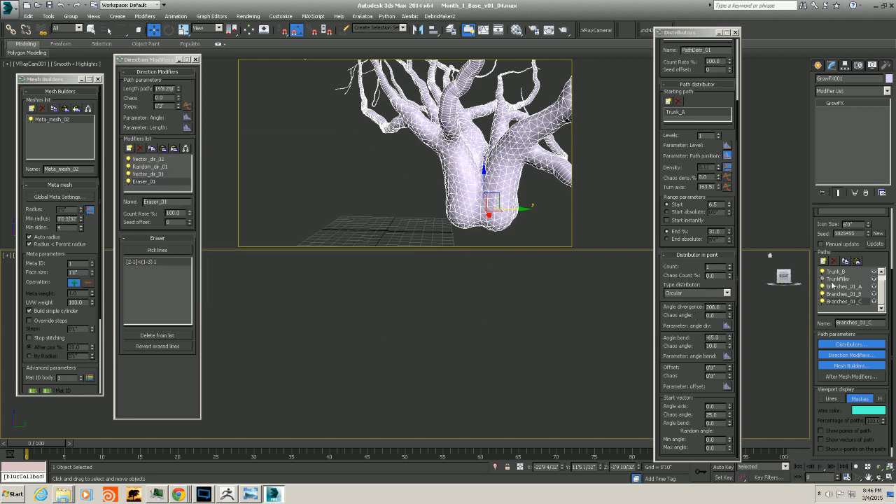
right_click(493, 319)
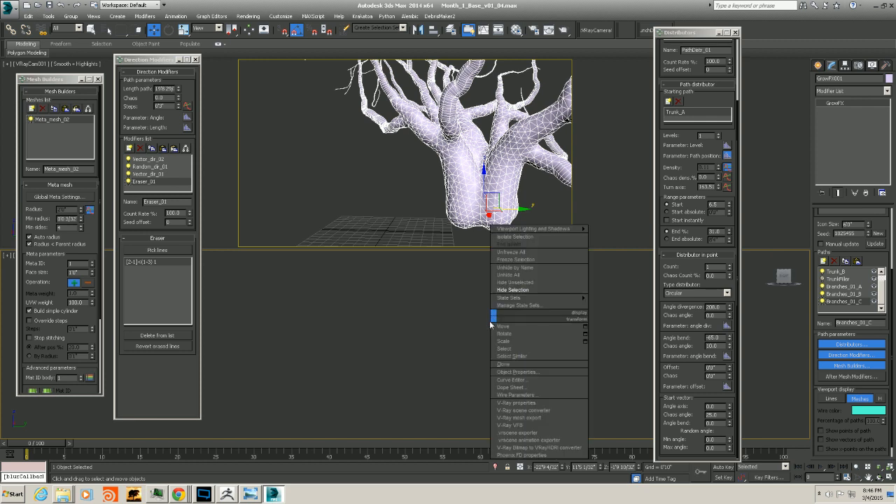
click(403, 337)
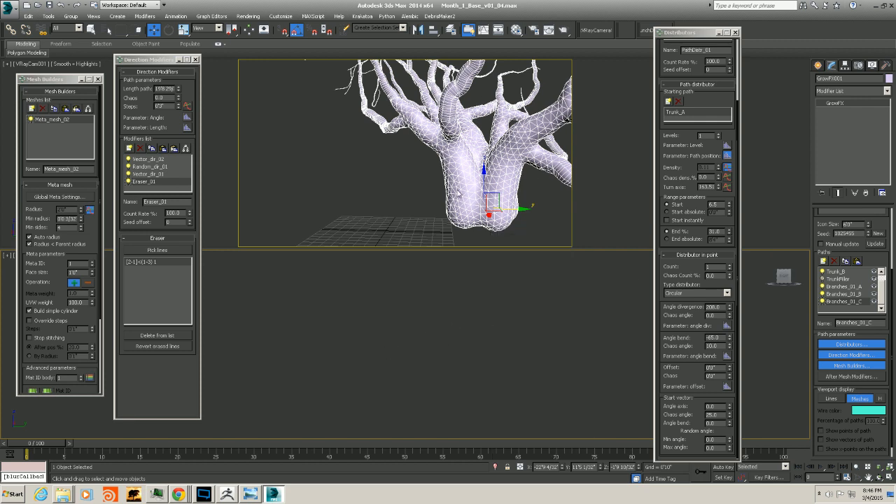
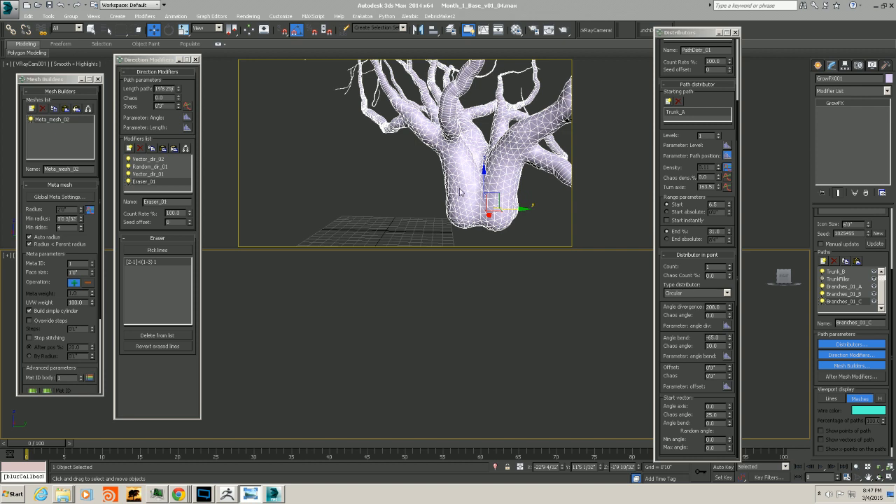
Orbit the tree and compare it with the tree-of-souls reference image in the photo viewer
right_click(489, 339)
click(459, 339)
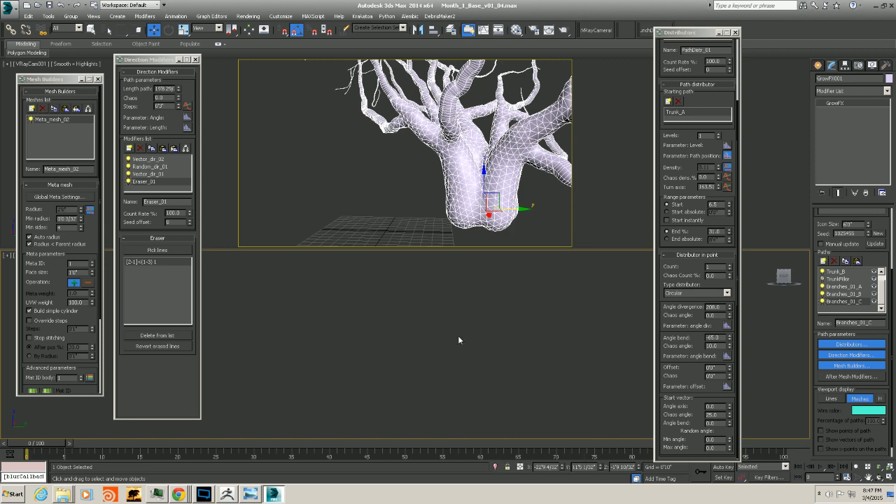
scroll(408, 343, down, 5)
middle_drag(408, 344, 453, 369)
scroll(418, 357, up, 10)
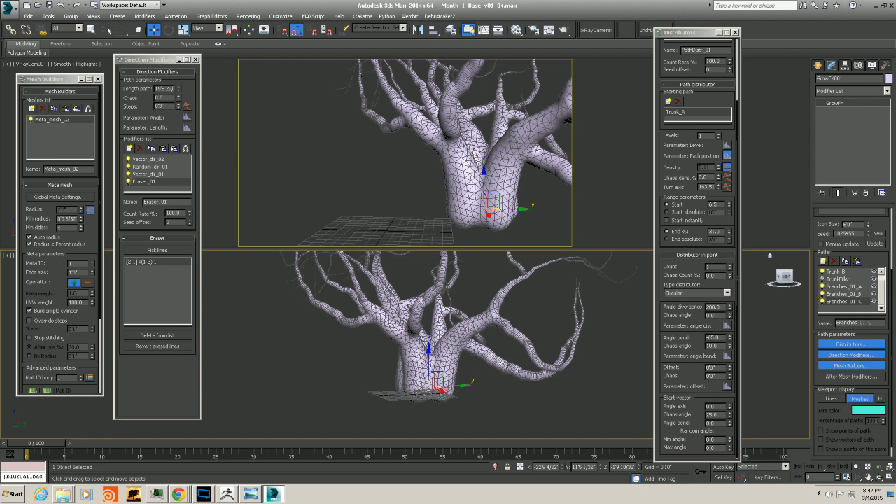
click(250, 494)
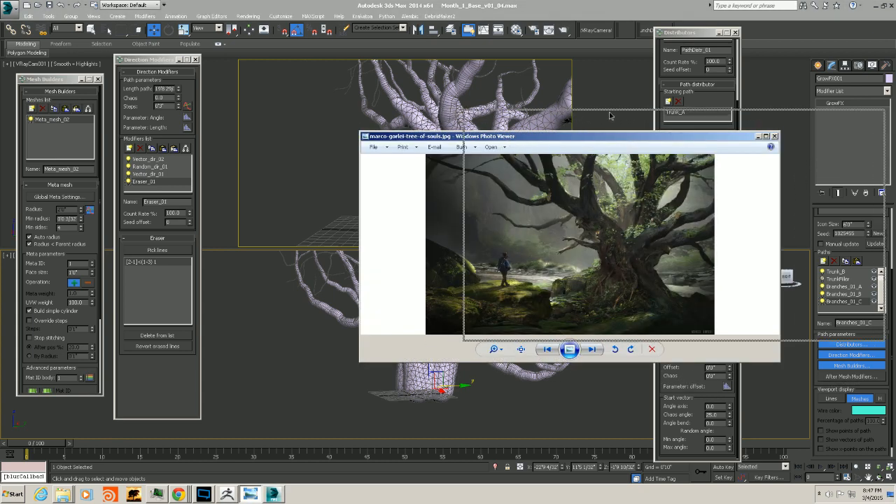
drag(506, 137, 614, 116)
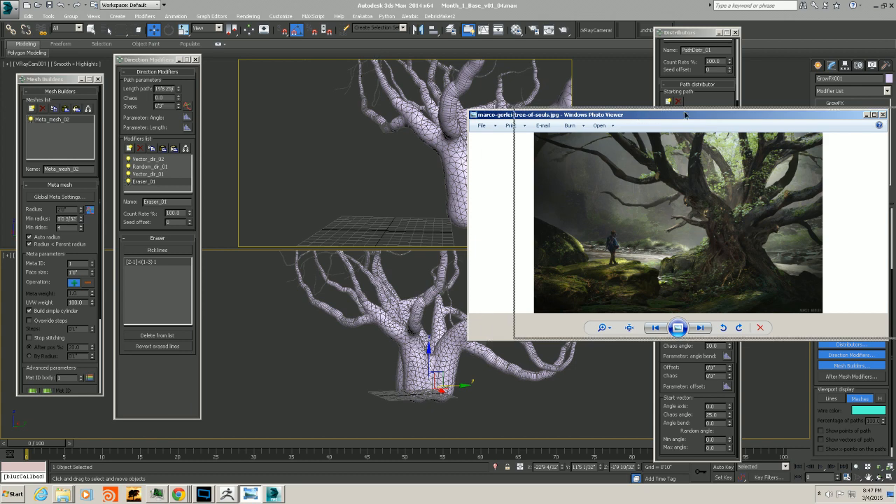
drag(628, 117, 510, 115)
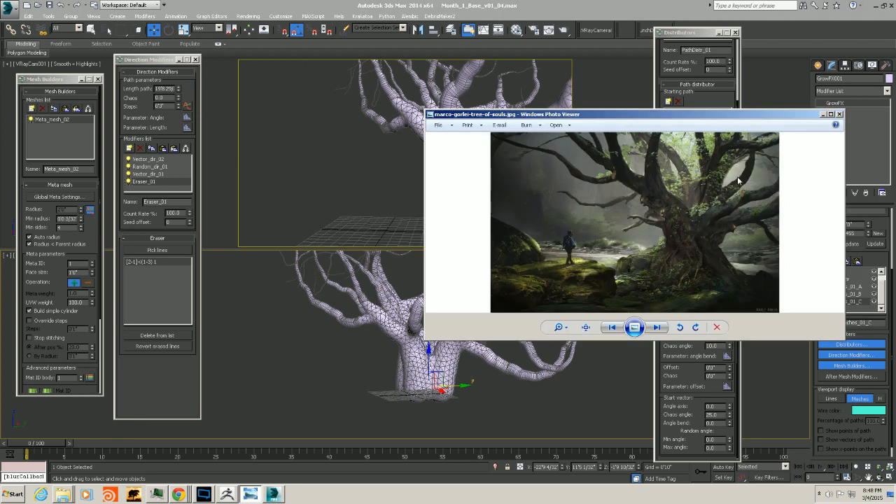
drag(667, 117, 895, 112)
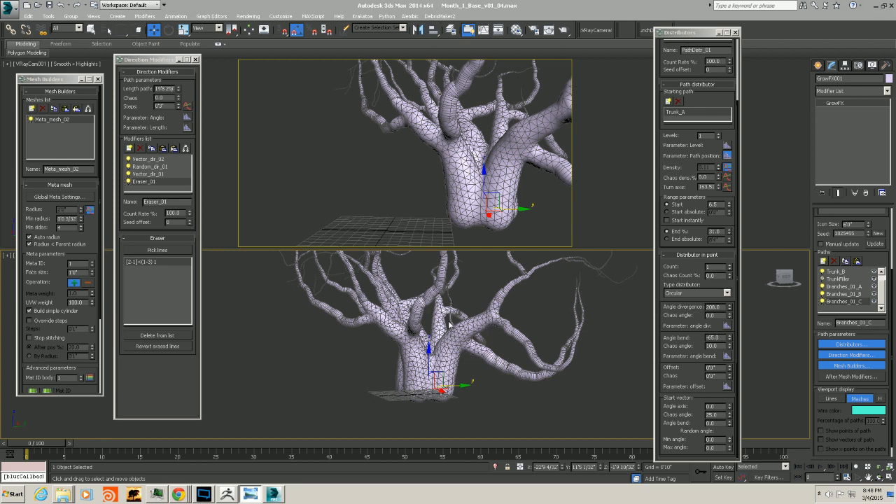
Save the current scene file
alt+middle_drag(449, 325, 434, 362)
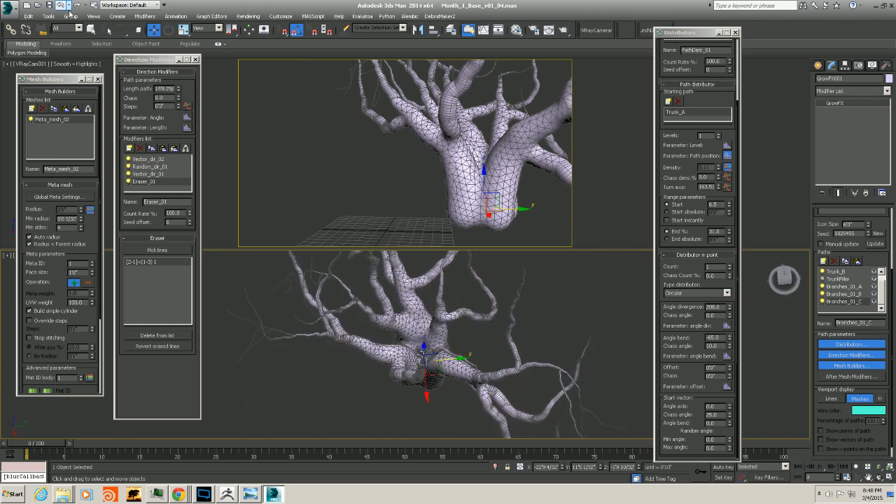
click(27, 5)
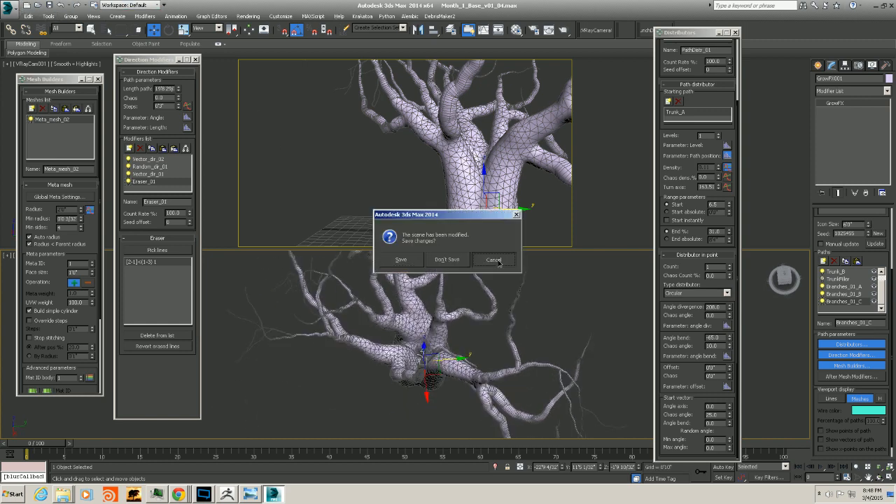
click(493, 259)
click(10, 9)
click(33, 98)
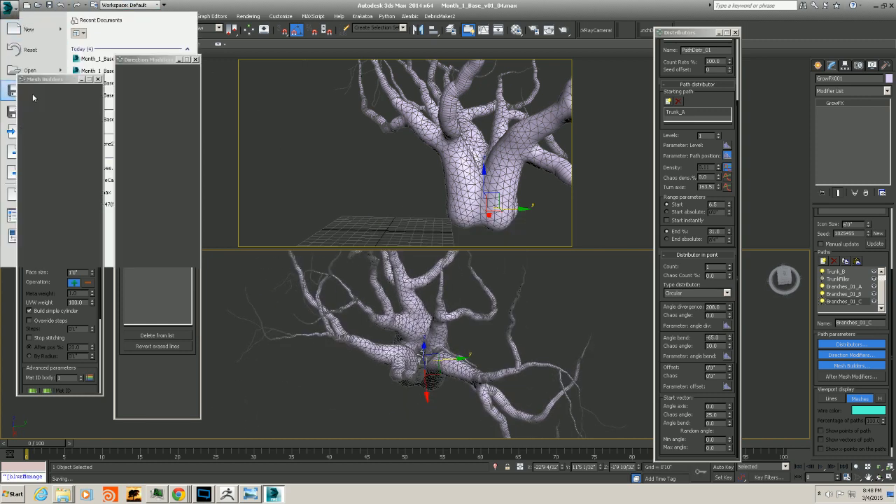
alt+middle_drag(455, 271, 433, 308)
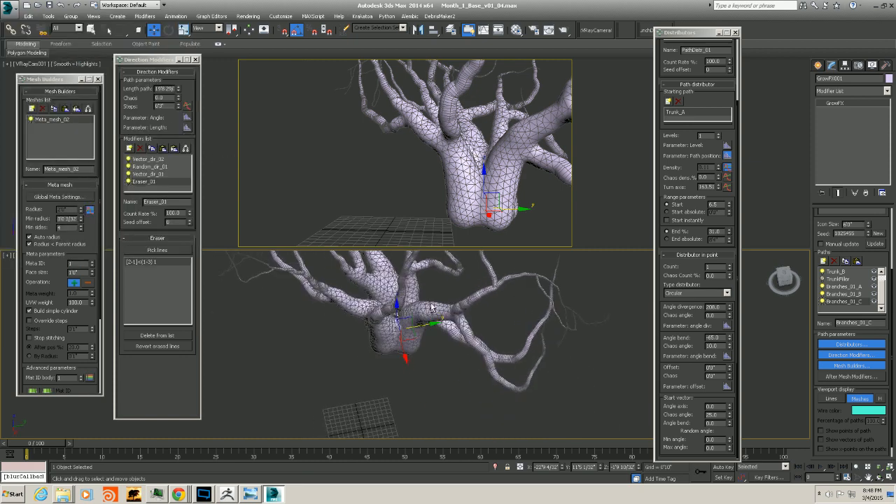
Save the scene as a new version named Month_1_Base_v01_05.max
click(10, 10)
click(32, 110)
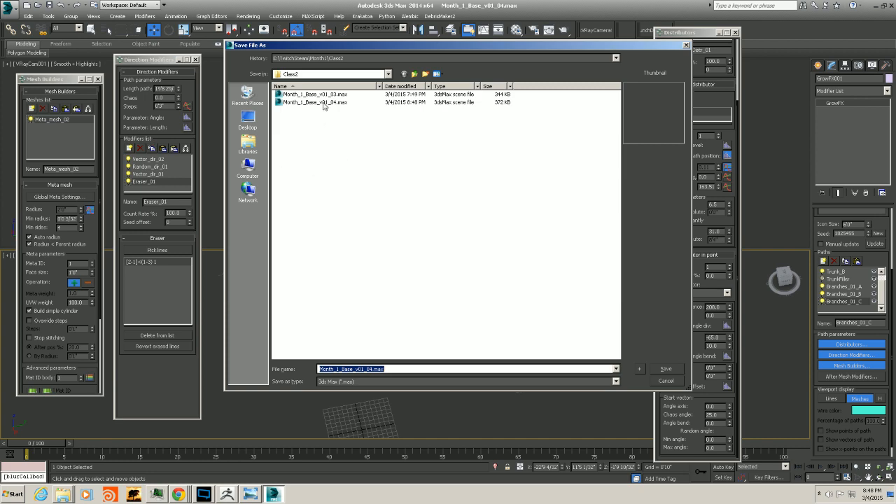
click(373, 369)
text(5)
key(Return)
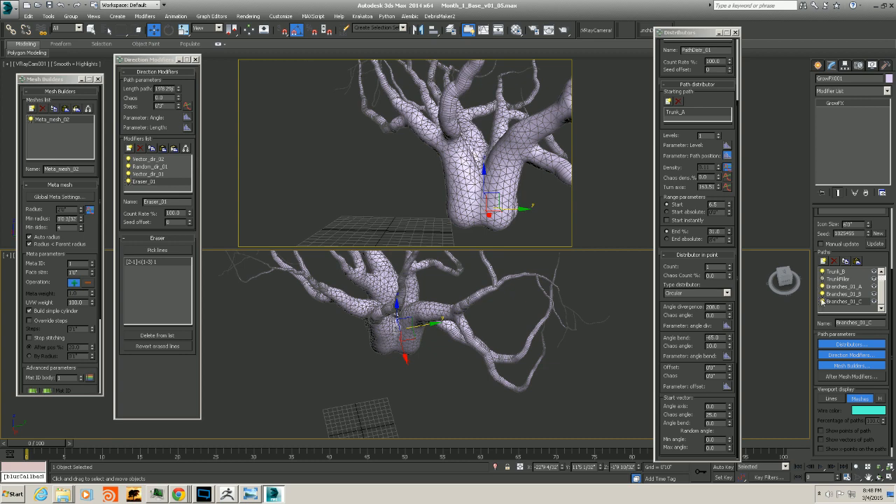
Switch the GrowFX viewport display to lines and hide the branch paths
click(823, 299)
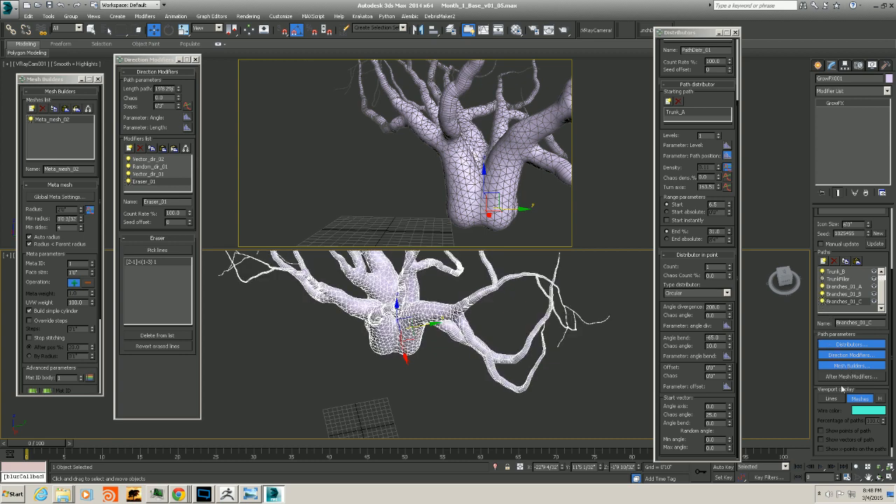
click(833, 398)
click(822, 302)
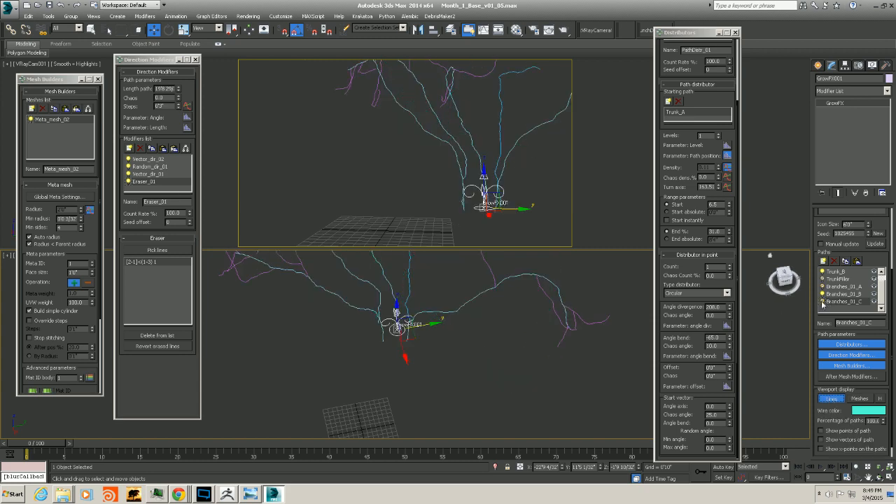
click(822, 294)
Copy the Trunk_A path and move the copy up the list below Trunk_B
scroll(883, 298, up, 1)
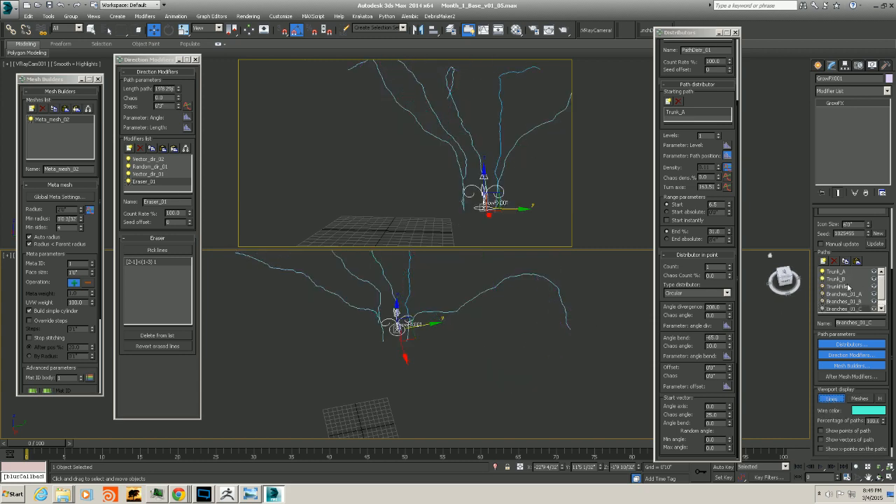
click(837, 273)
alt+middle_drag(342, 343, 435, 327)
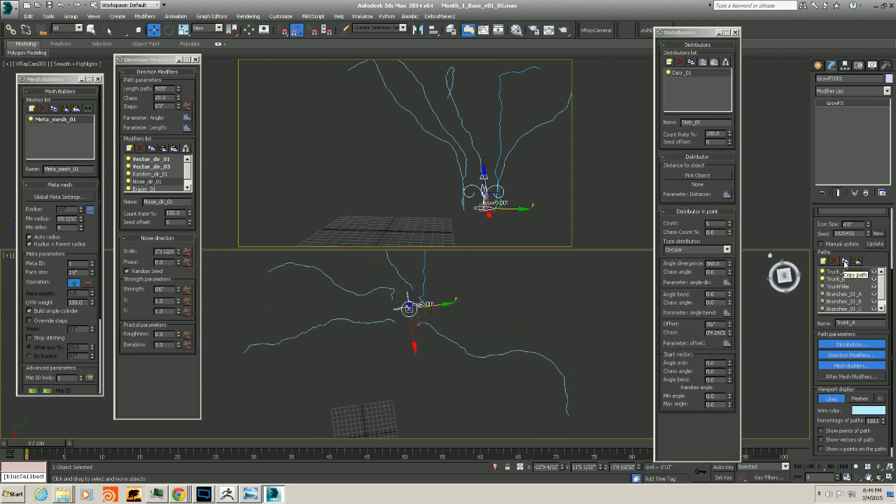
click(845, 262)
click(856, 262)
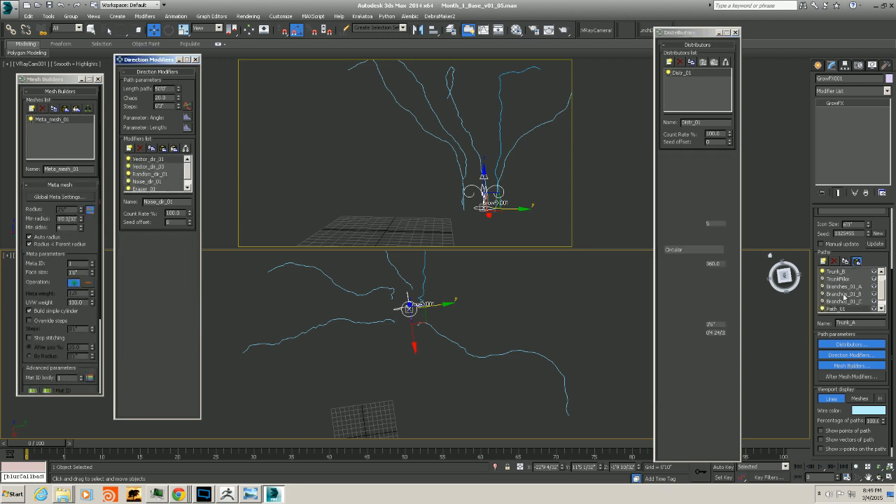
drag(833, 310, 833, 289)
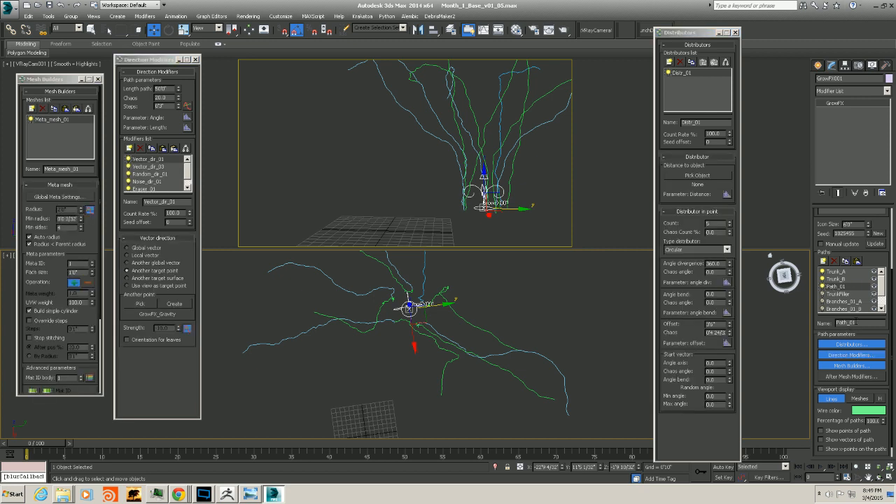
Rename the copied path Trunk_C
double_click(853, 322)
text(TrunkC)
key(Return)
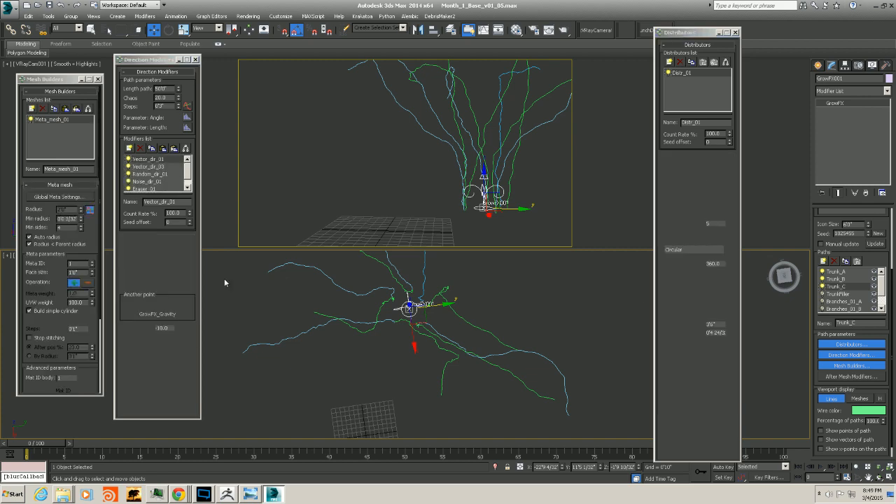
Hide the Trunk_A and Trunk_B paths to isolate Trunk_C
alt+middle_drag(337, 355, 398, 361)
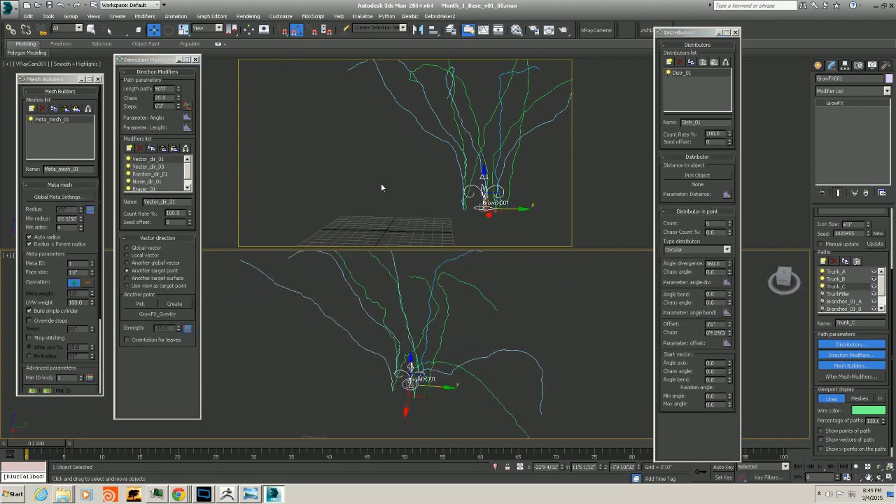
click(822, 273)
click(823, 280)
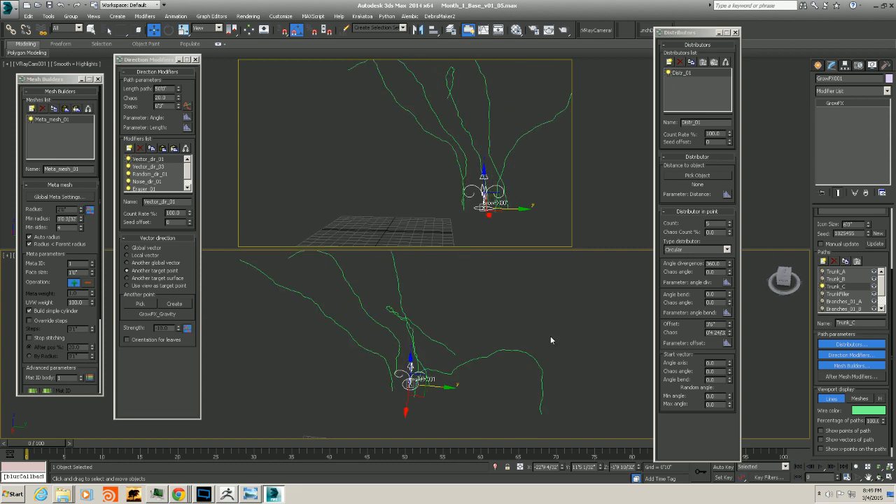
Use Trunk_C's Eraser_01 modifier to pick and erase all trunk lines except one
alt+middle_drag(413, 364, 433, 383)
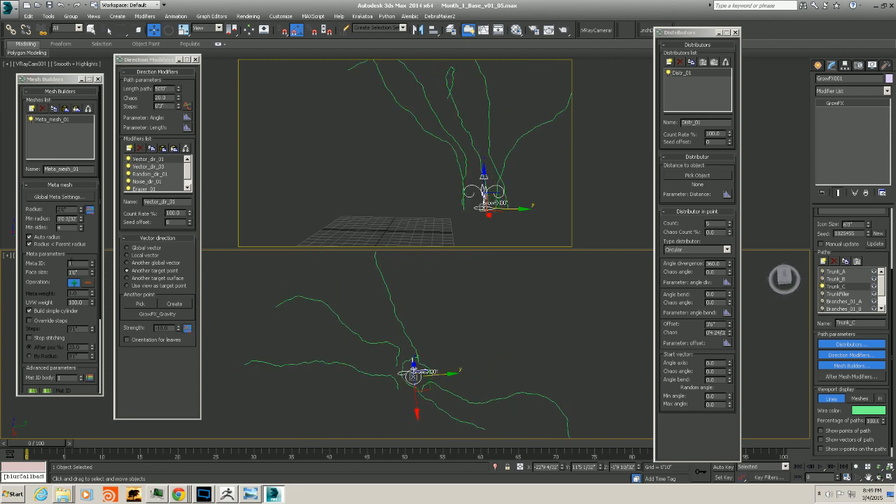
scroll(189, 170, down, 1)
click(160, 182)
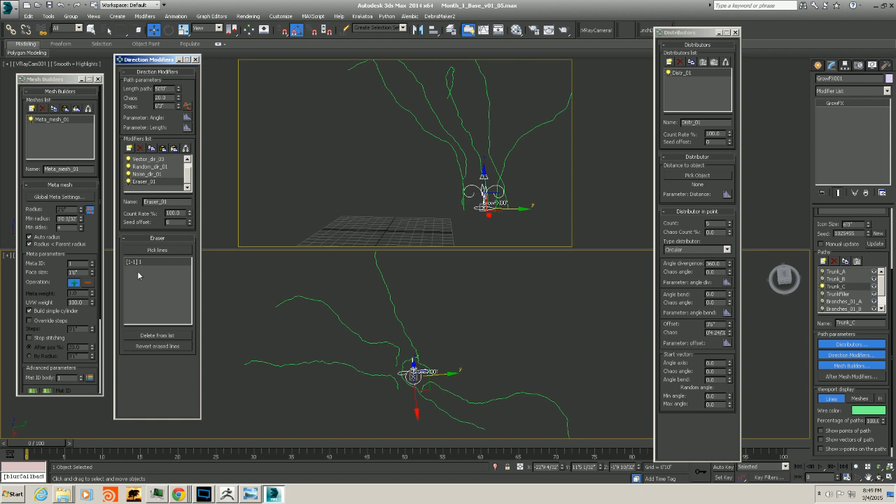
click(157, 250)
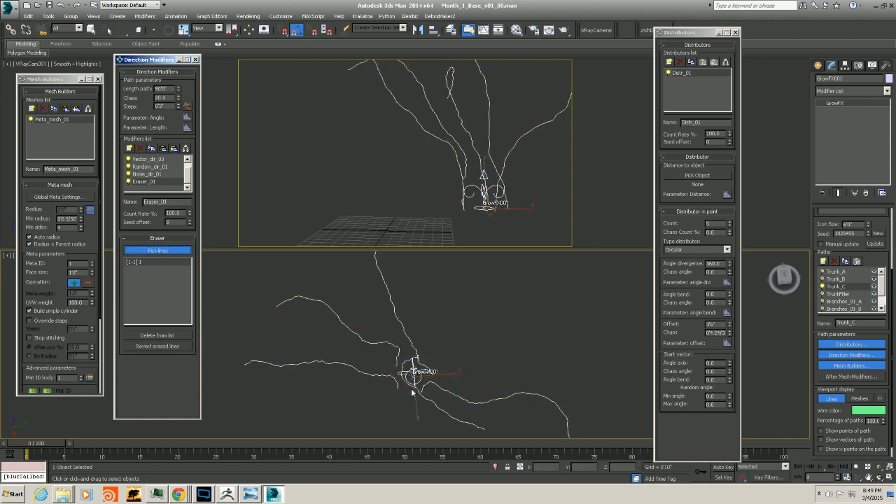
alt+middle_drag(412, 392, 435, 347)
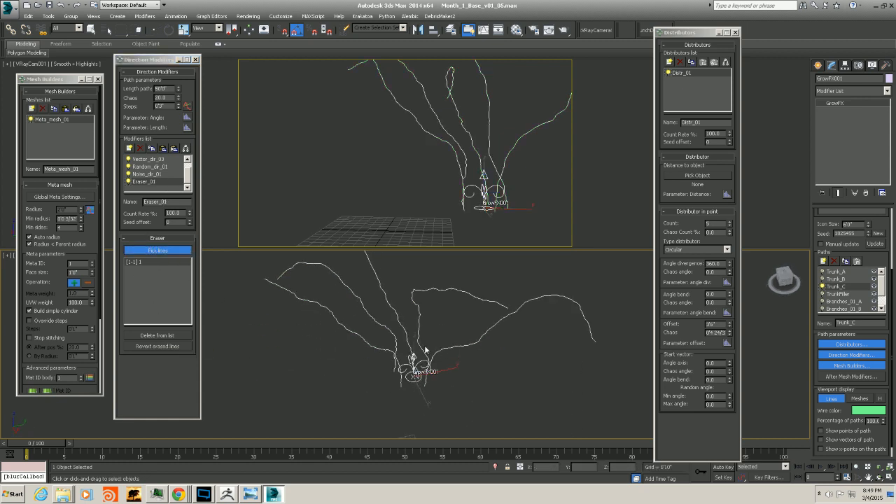
click(394, 343)
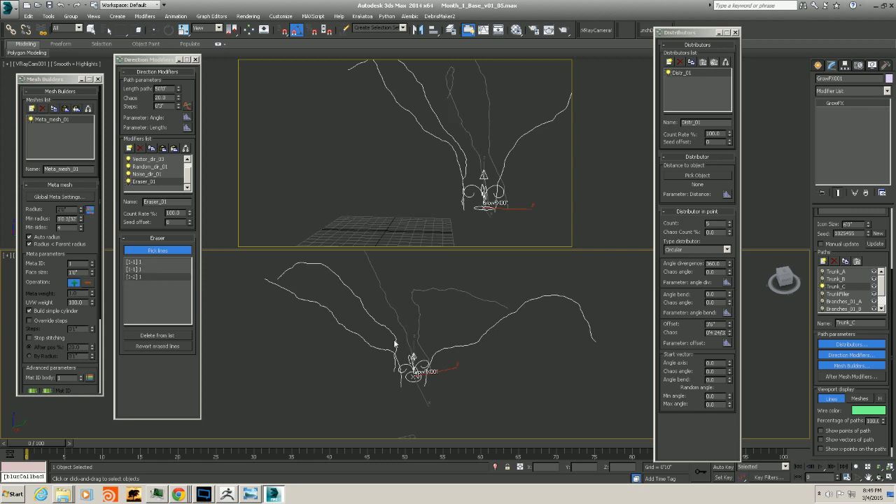
click(396, 338)
click(394, 354)
mouse_move(425, 347)
alt+middle_down()
mouse_move(420, 368)
mouse_move(425, 322)
mouse_move(434, 332)
alt+middle_up()
right_click(528, 328)
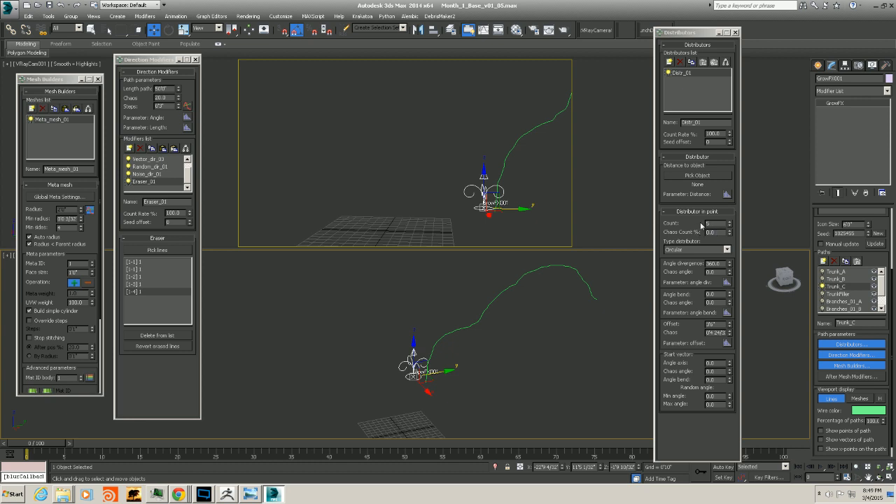
alt+middle_drag(569, 273, 520, 318)
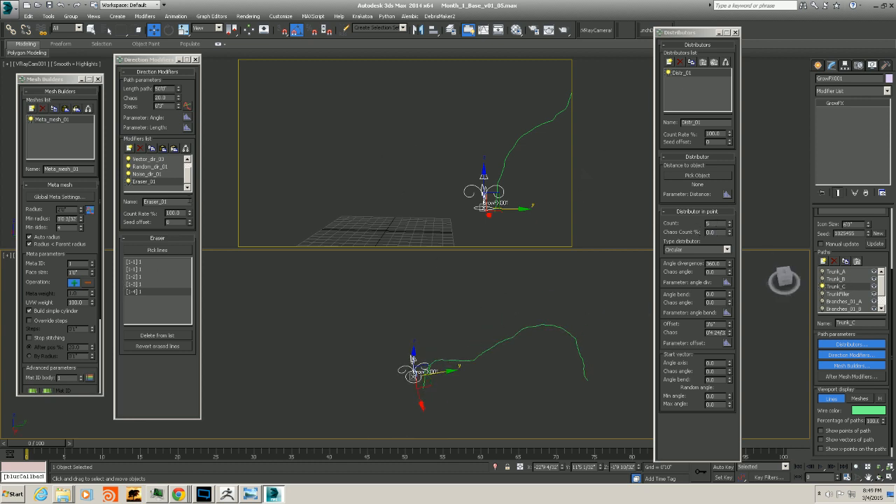
Delete Trunk_C's distributor and add a new plain Distributor in its place
click(680, 62)
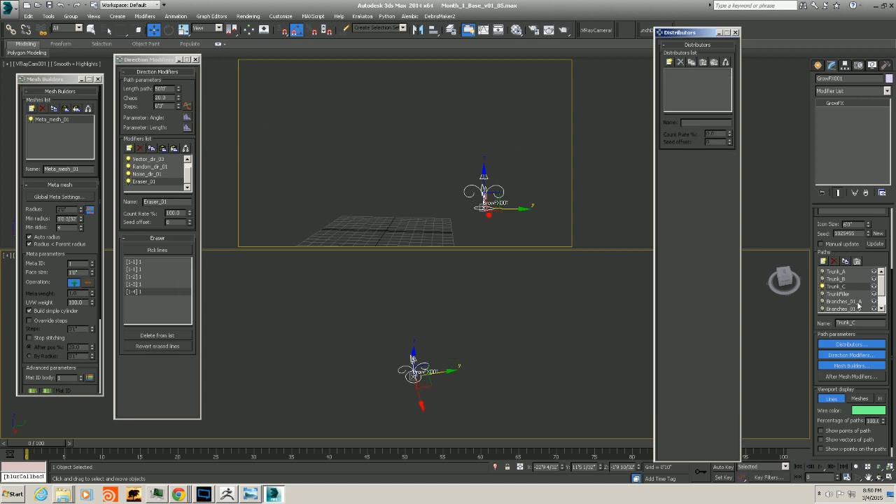
click(843, 280)
click(841, 286)
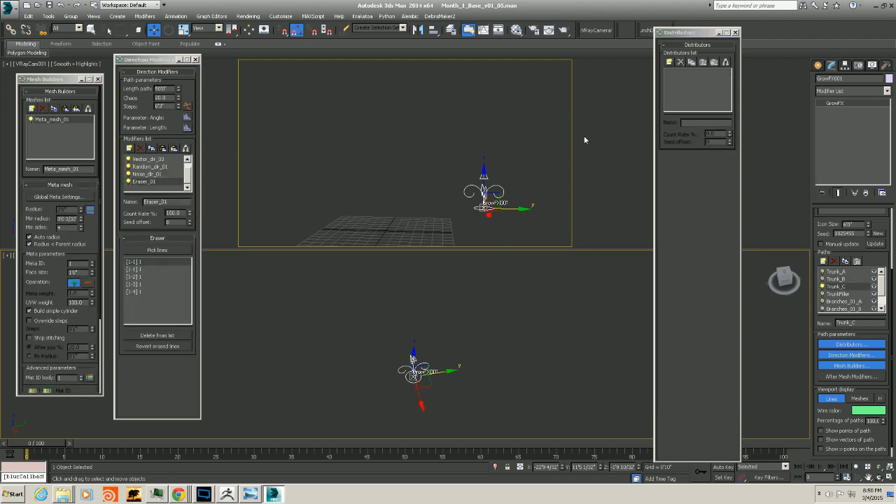
click(670, 62)
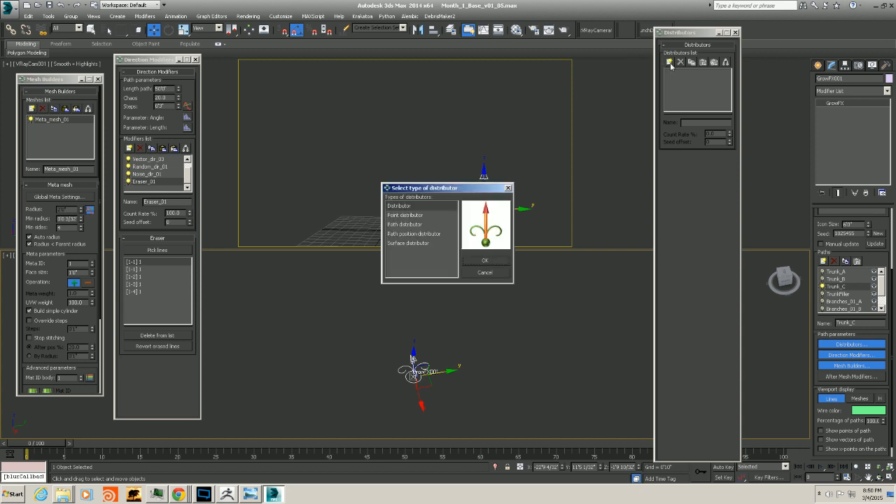
click(500, 261)
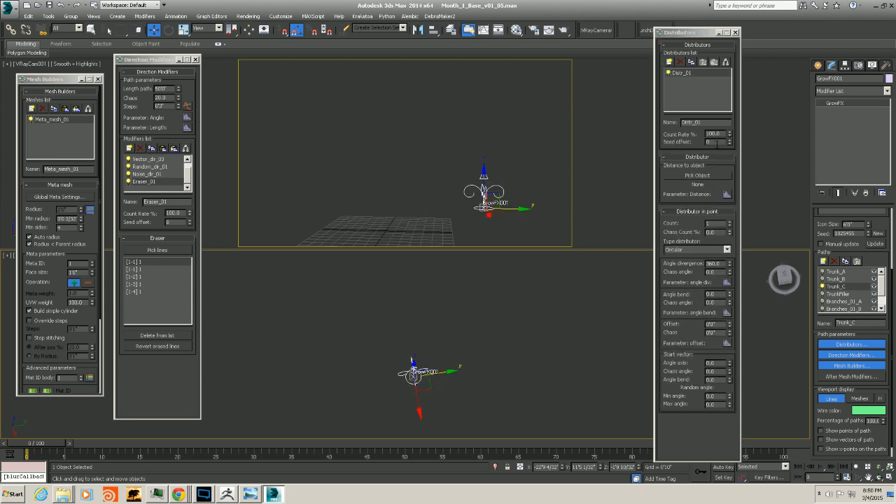
Set the distributor count to 2 and raise its offset to about 73
click(729, 222)
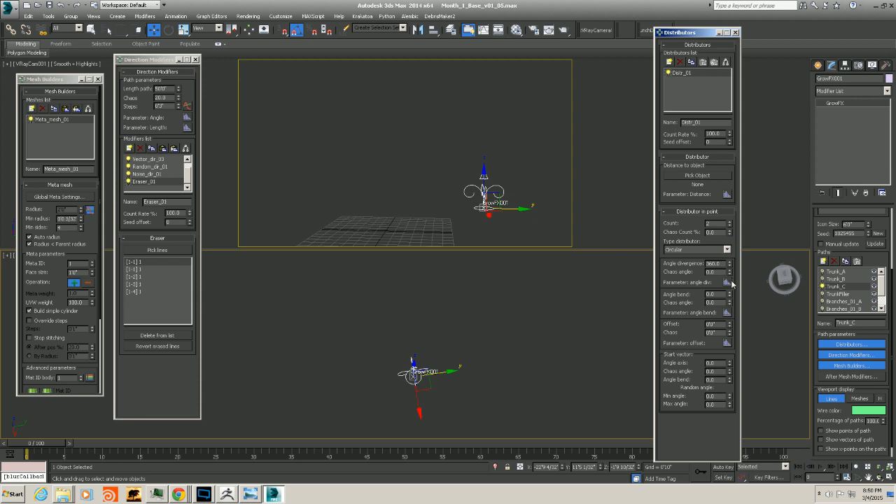
drag(732, 327, 731, 149)
middle_drag(486, 376, 464, 381)
alt+middle_drag(344, 396, 350, 352)
Delete the Eraser_01 modifier from Trunk_C's direction modifiers
click(128, 181)
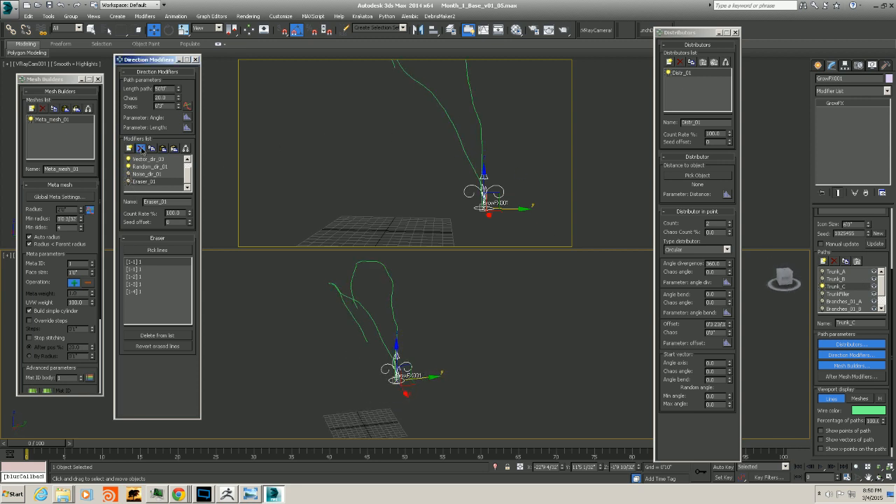
click(139, 148)
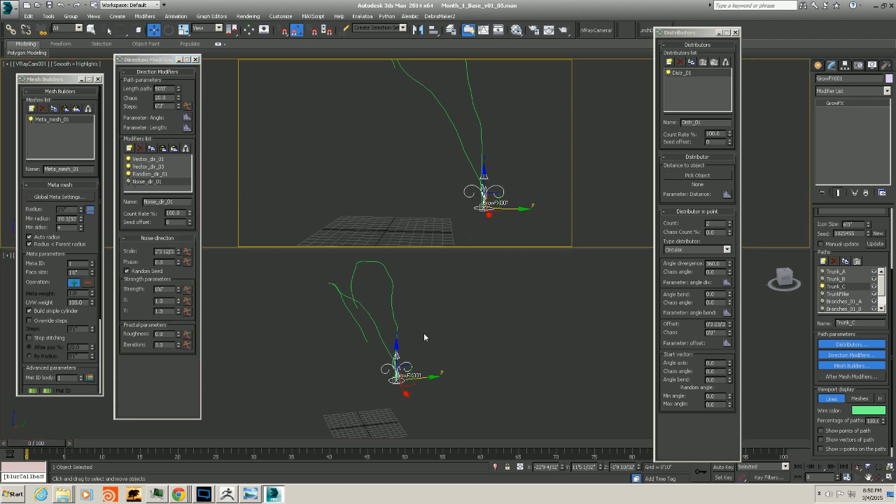
Lower Trunk_C's distributor offset to about 13
alt+middle_drag(423, 336, 708, 331)
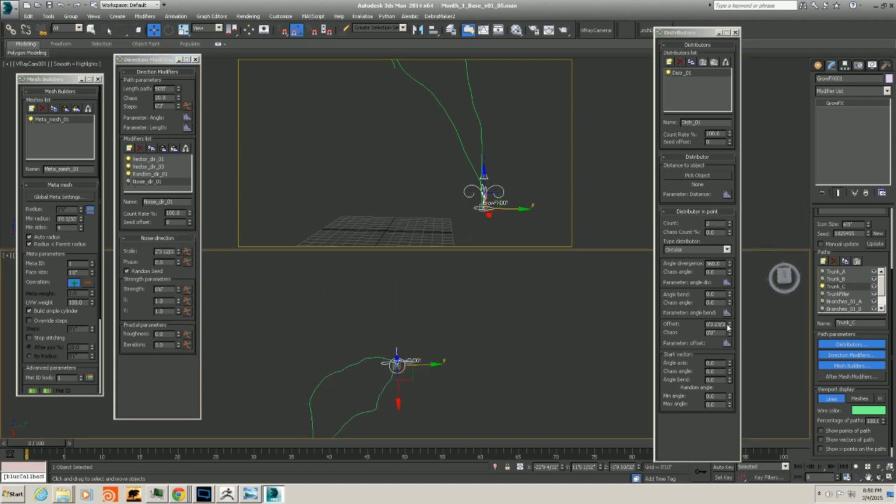
drag(729, 327, 716, 198)
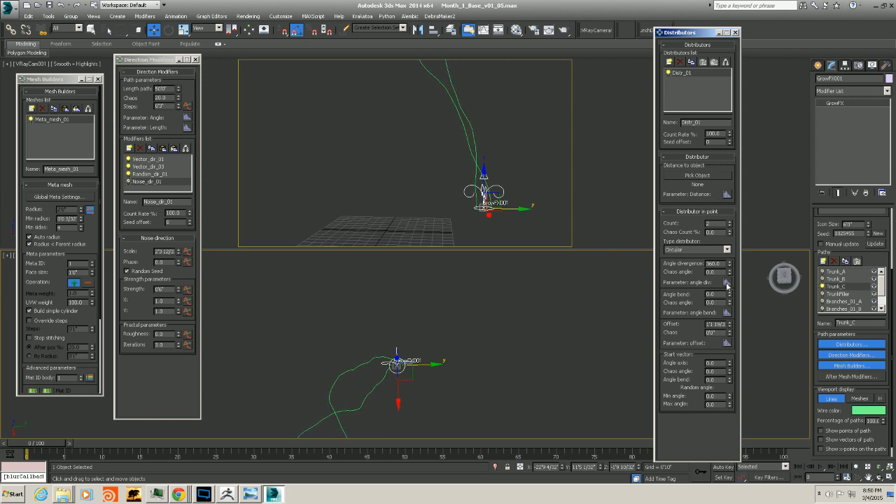
Select Trunk_A and pick one more trunk line to erase with its Eraser_01 modifier
click(823, 273)
alt+middle_drag(407, 371, 421, 352)
click(835, 270)
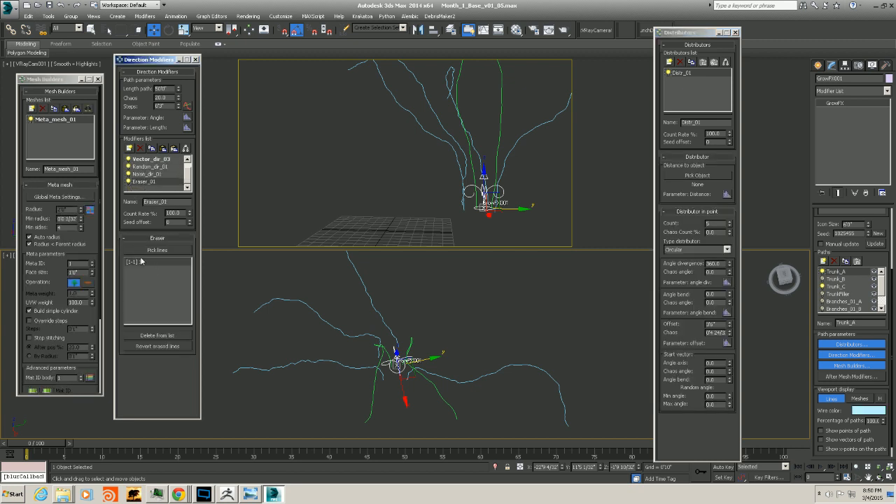
click(151, 249)
click(432, 373)
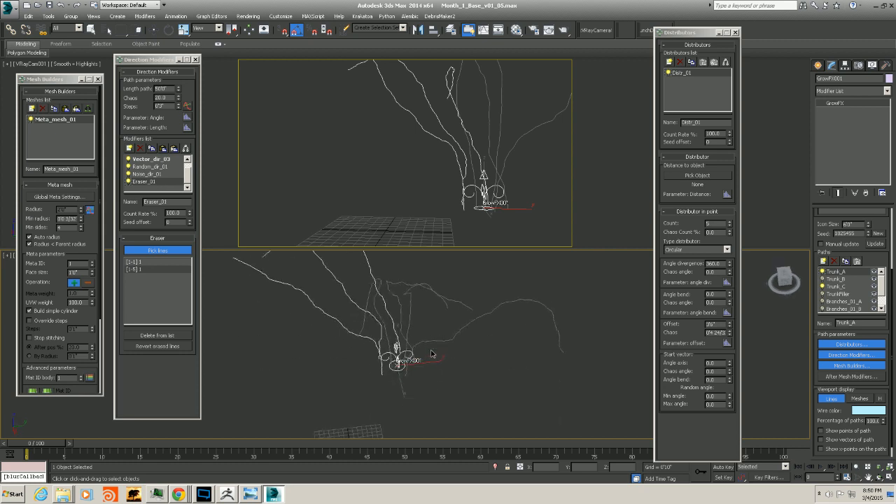
click(160, 249)
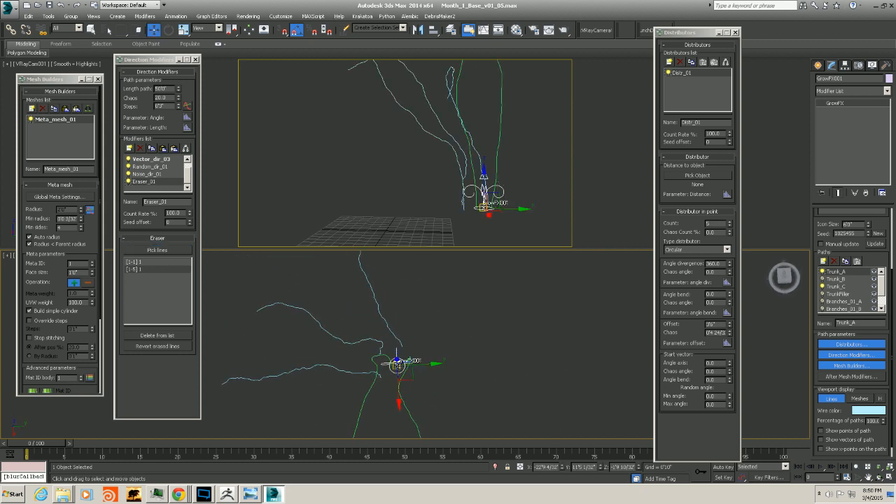
Select Trunk_C, adjust its offset and angle divergence, and switch the distribution type to Angular
click(847, 286)
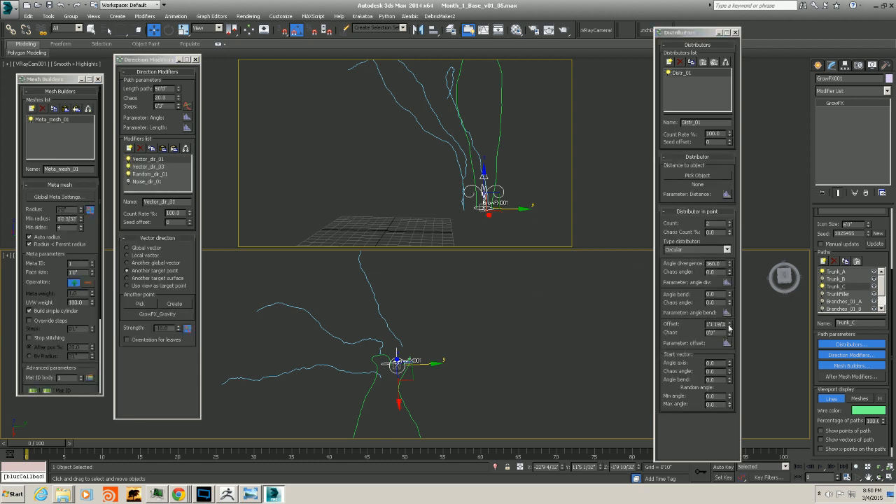
drag(728, 326, 730, 346)
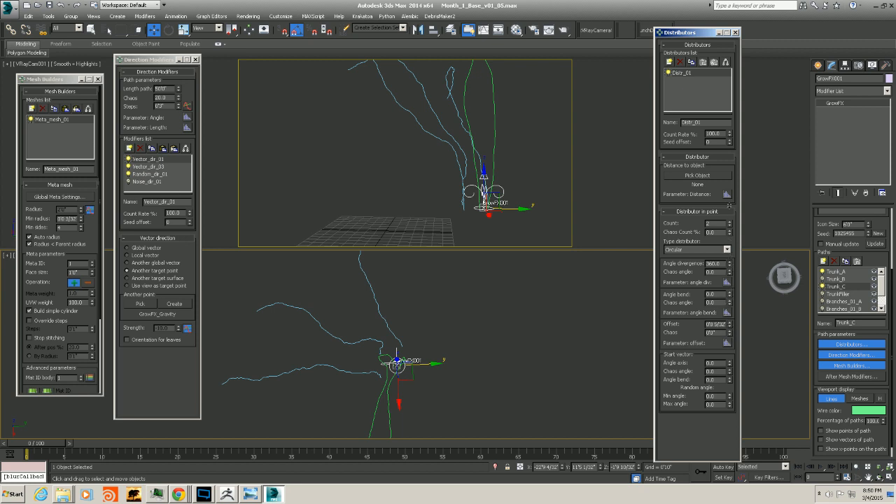
drag(729, 264, 725, 291)
drag(732, 326, 730, 239)
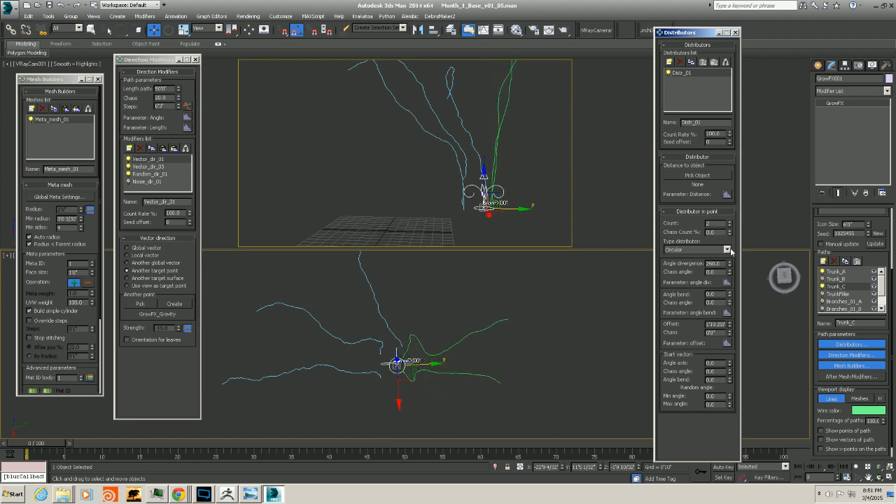
click(726, 249)
click(695, 265)
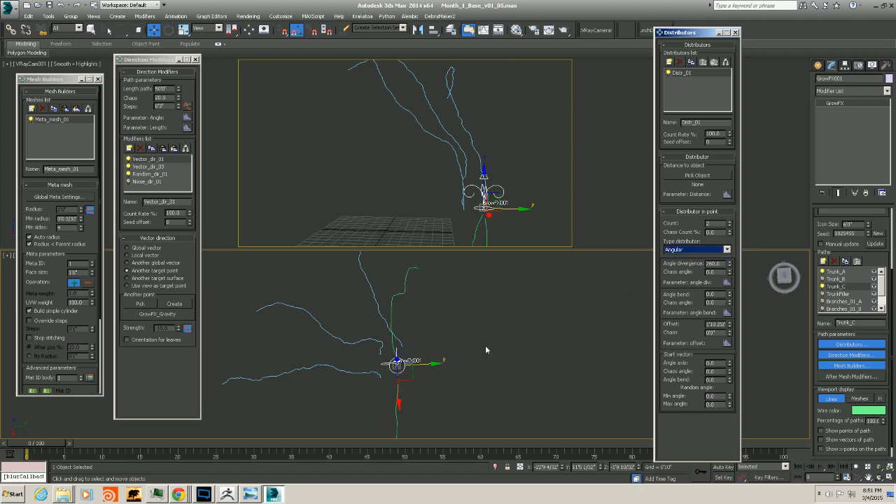
Tune the Angular distributor's angle divergence, ending at about 34, while checking the split in the viewport
alt+middle_drag(486, 350, 453, 357)
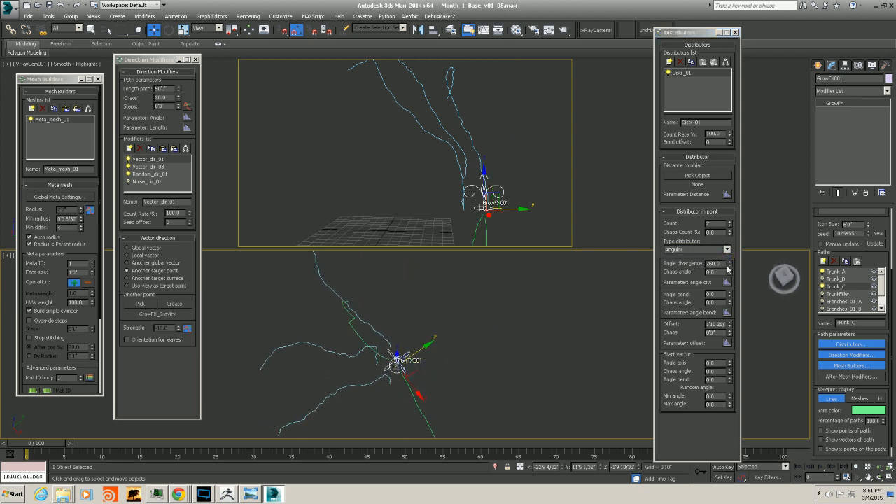
drag(730, 265, 691, 382)
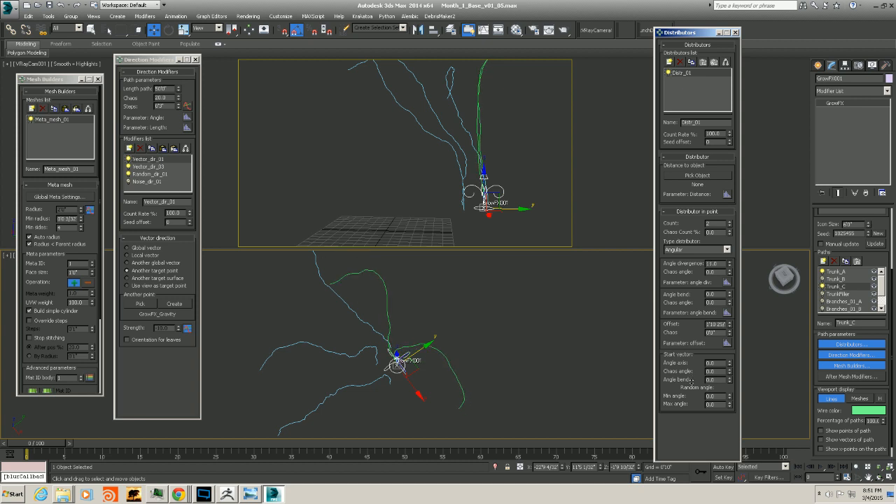
alt+middle_drag(457, 384, 405, 396)
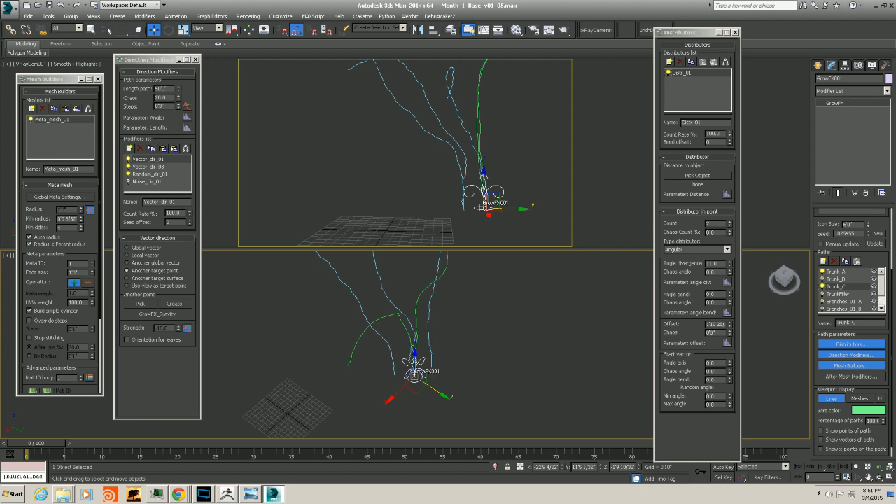
alt+middle_drag(424, 343, 462, 350)
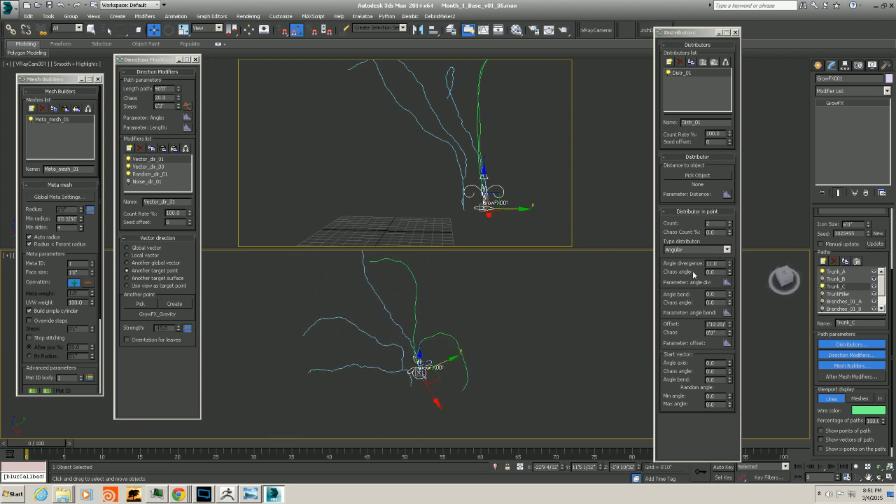
right_click(729, 264)
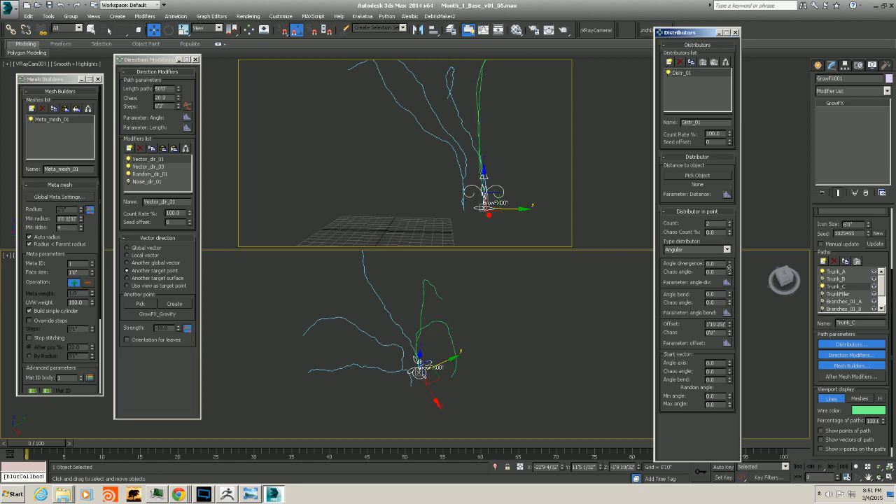
alt+middle_drag(401, 383, 444, 352)
drag(729, 264, 729, 254)
alt+middle_drag(412, 384, 404, 381)
Raise the offset and set the start vector angle axis to about 143 and angle bend to about 9
drag(730, 326, 710, 238)
alt+middle_drag(401, 391, 440, 409)
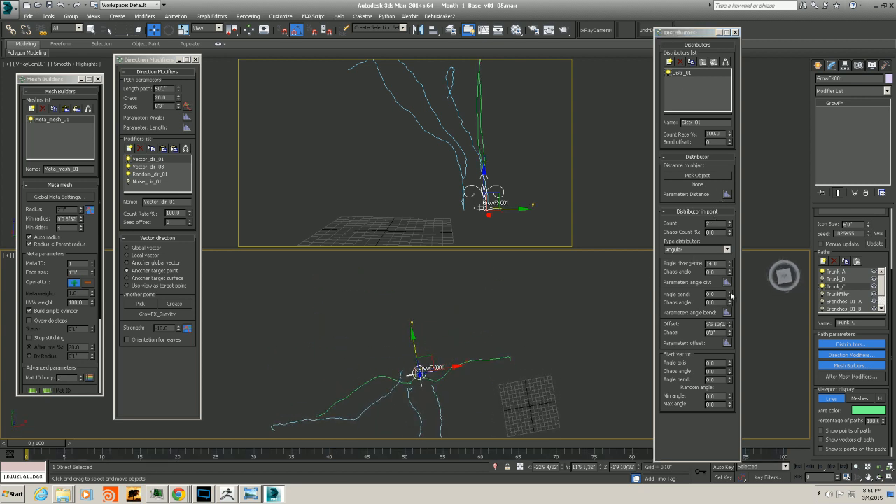
drag(728, 364, 713, 294)
alt+middle_drag(418, 378, 424, 350)
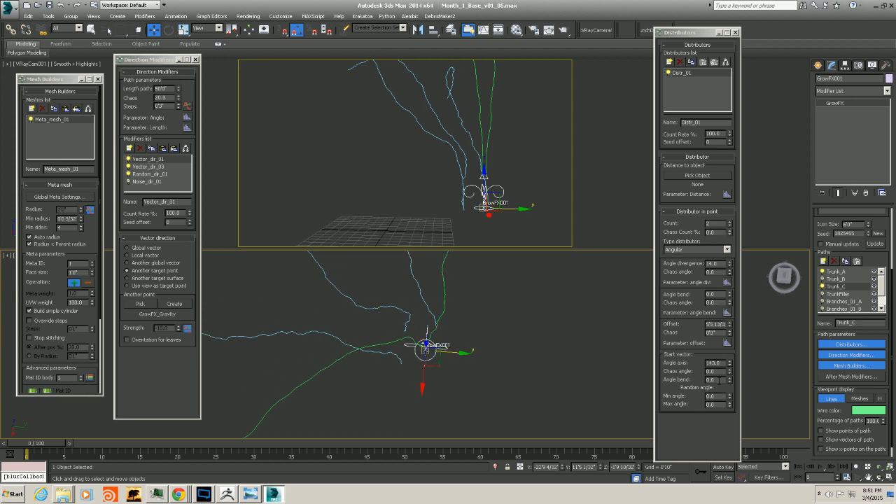
drag(729, 382, 724, 373)
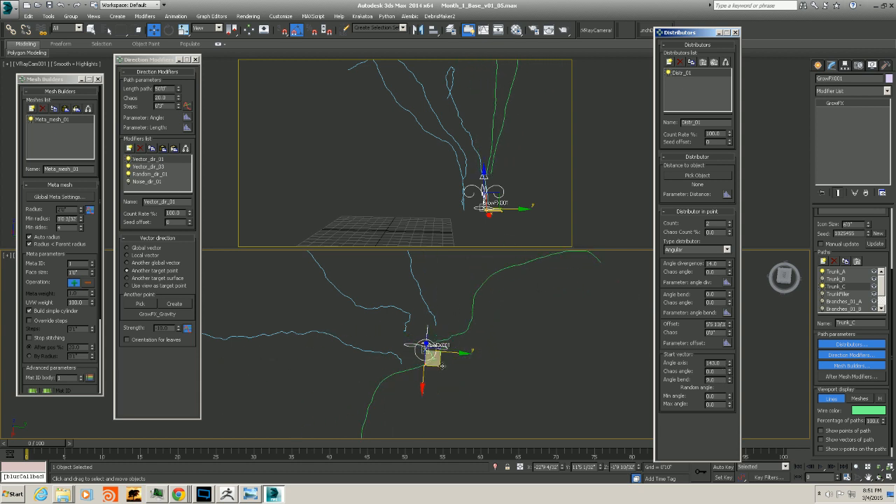
alt+middle_drag(429, 353, 455, 305)
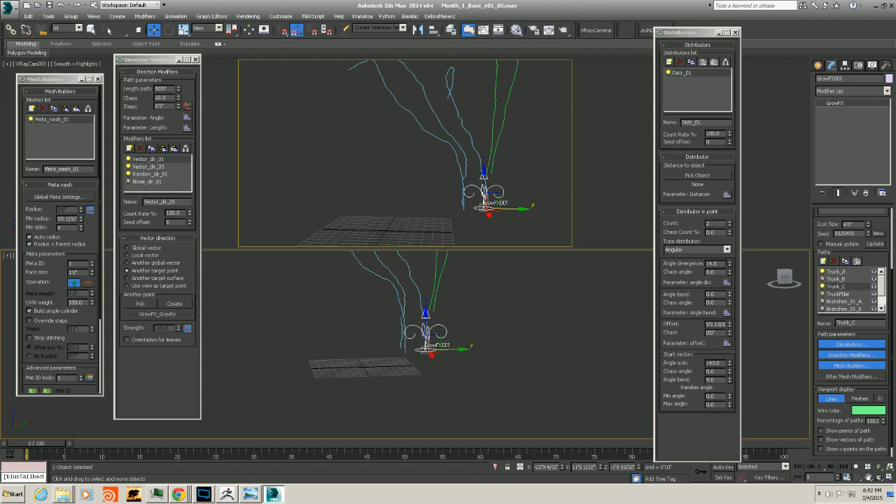
Set the angle divergence to about 6 and enter an offset of 21
right_click(729, 263)
drag(729, 267, 728, 266)
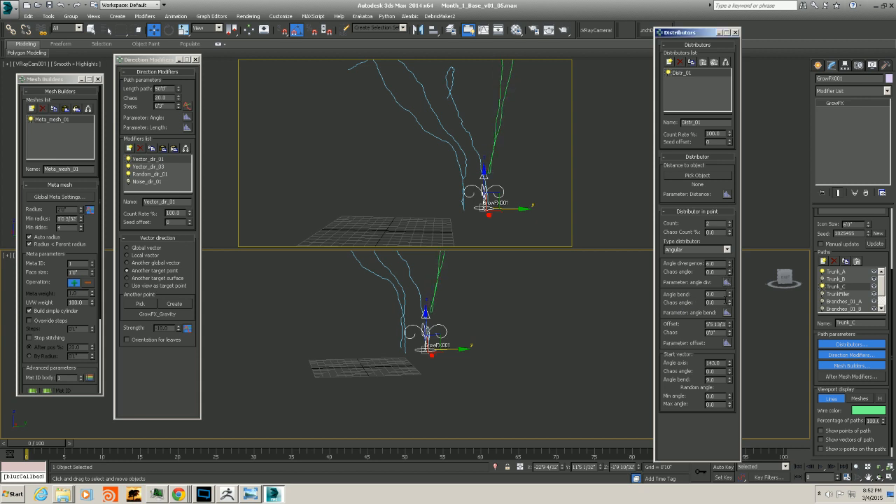
mouse_move(728, 331)
mouse_down()
mouse_move(725, 377)
mouse_move(719, 333)
mouse_up()
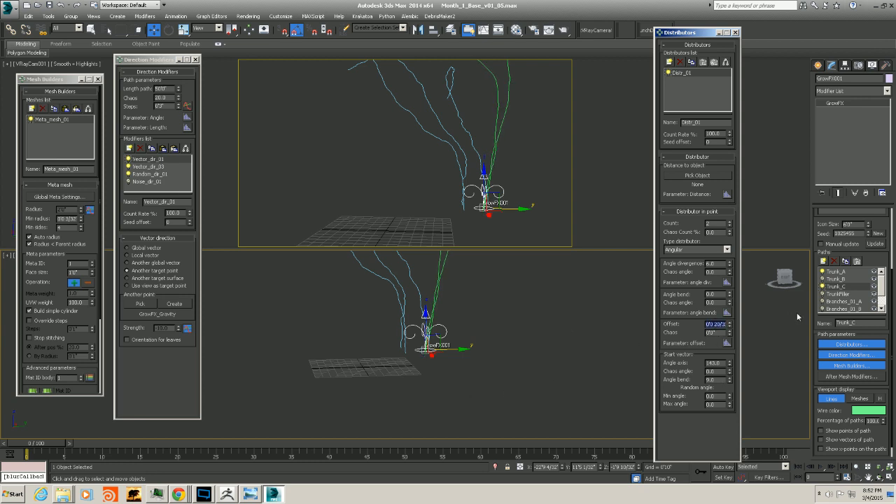
text(21)
Increase the start vector angle bend to about 17
alt+middle_drag(484, 374, 462, 418)
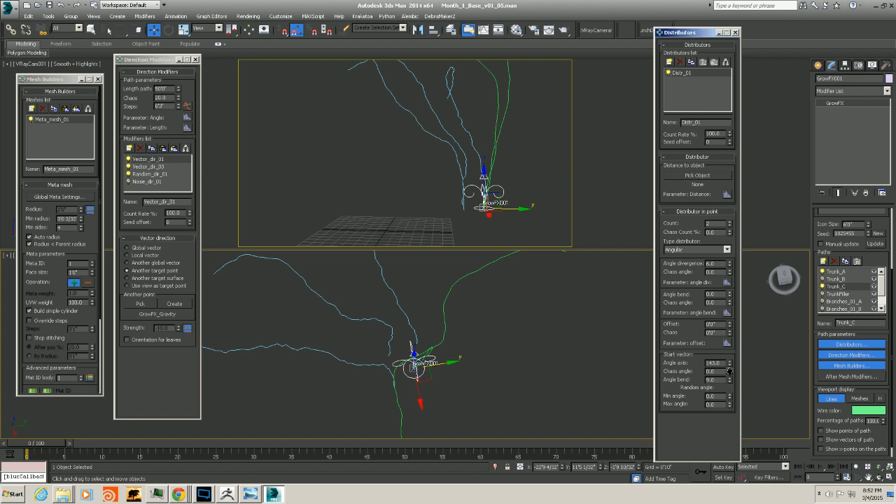
drag(730, 380, 728, 373)
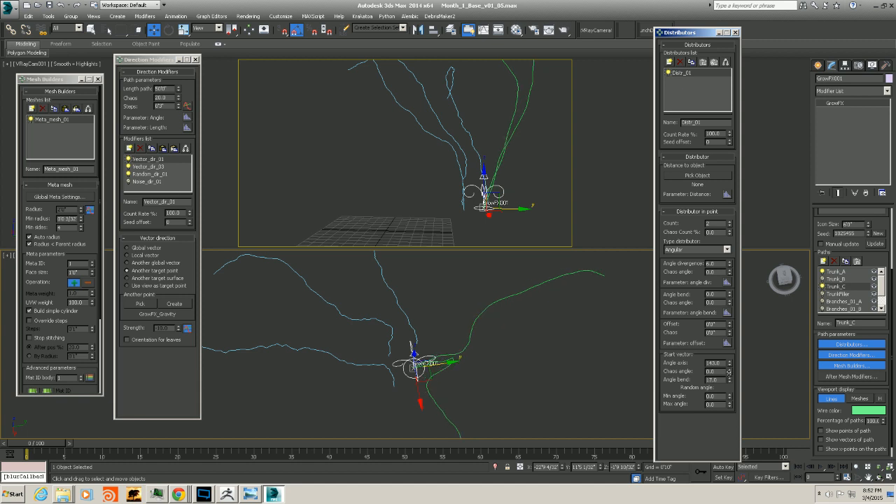
alt+middle_drag(473, 410, 245, 207)
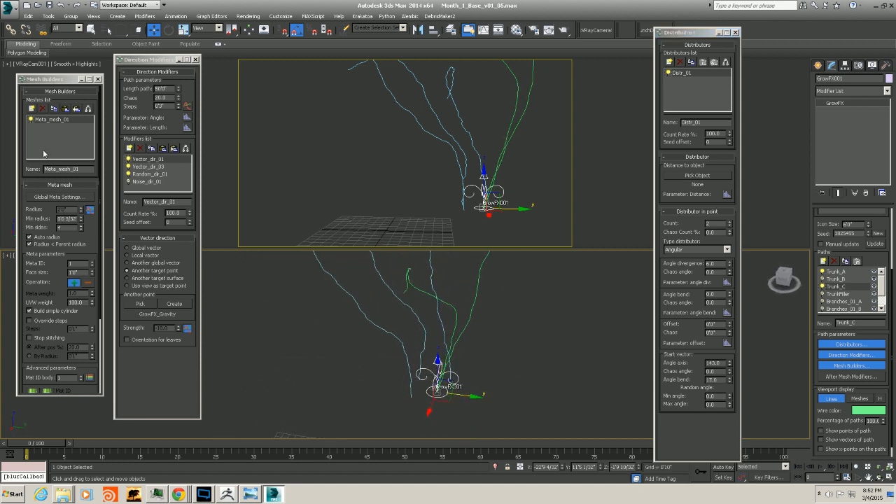
Select Trunk_B, preview the paths as meshes, then switch the viewport display back to lines
click(835, 279)
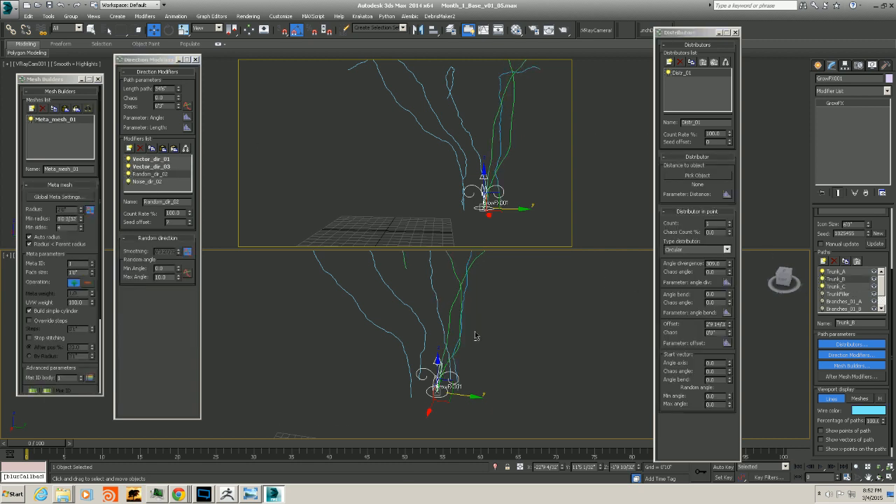
alt+middle_drag(474, 336, 740, 283)
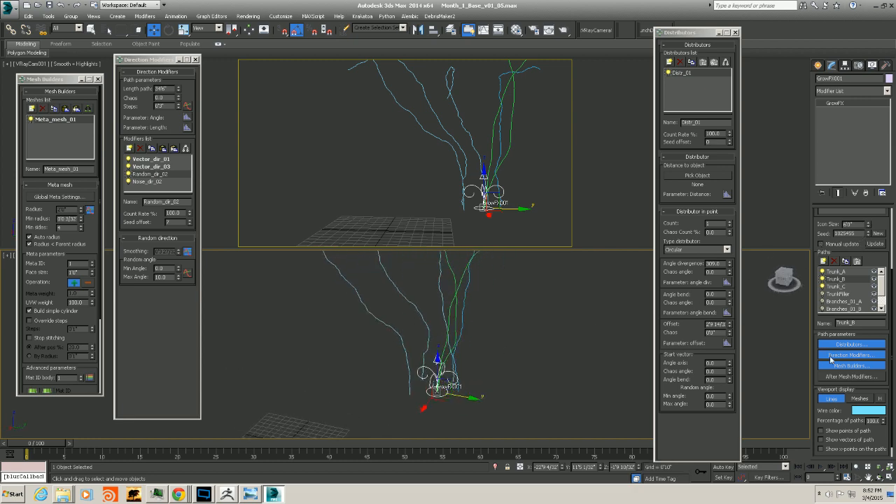
click(858, 398)
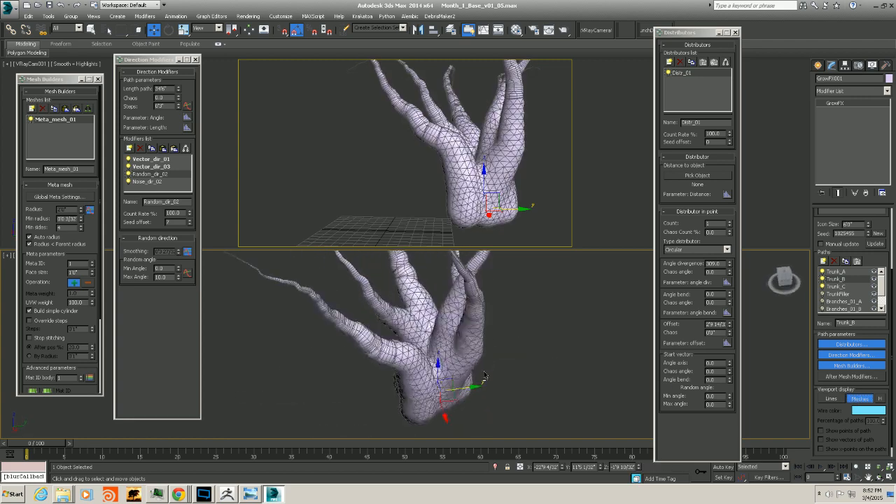
alt+middle_drag(484, 376, 442, 421)
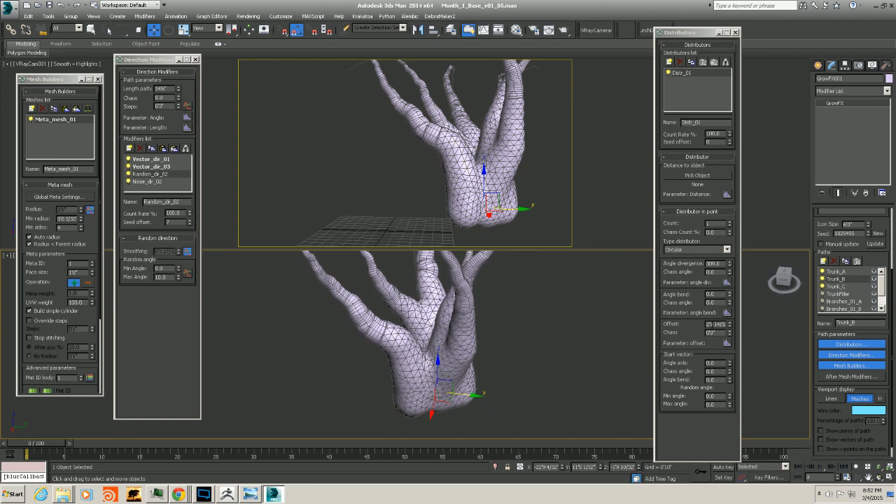
click(823, 279)
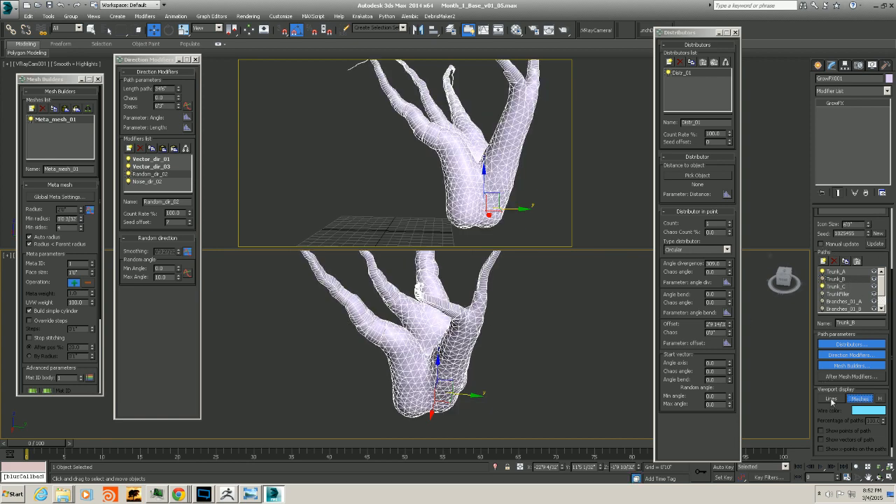
click(831, 399)
alt+middle_drag(600, 370, 326, 327)
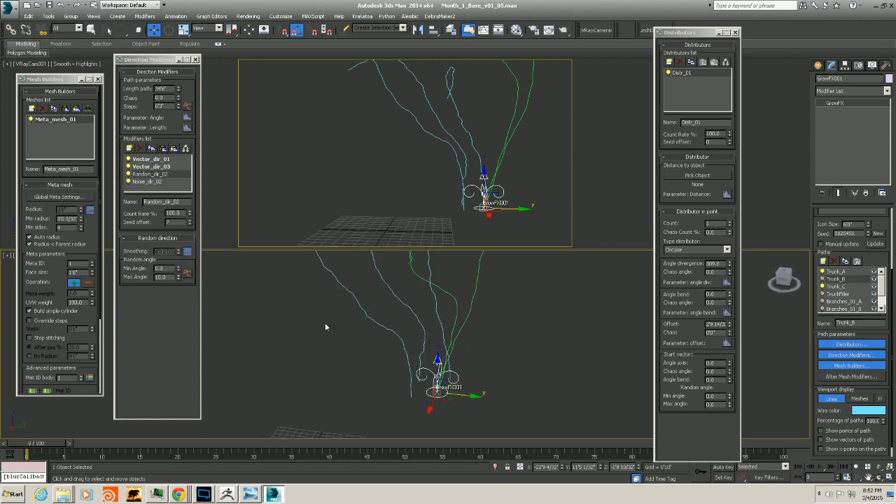
Select Trunk_C and increase its path Chaos value slightly
mouse_move(507, 359)
alt+middle_down()
mouse_move(511, 396)
mouse_move(492, 366)
alt+middle_up()
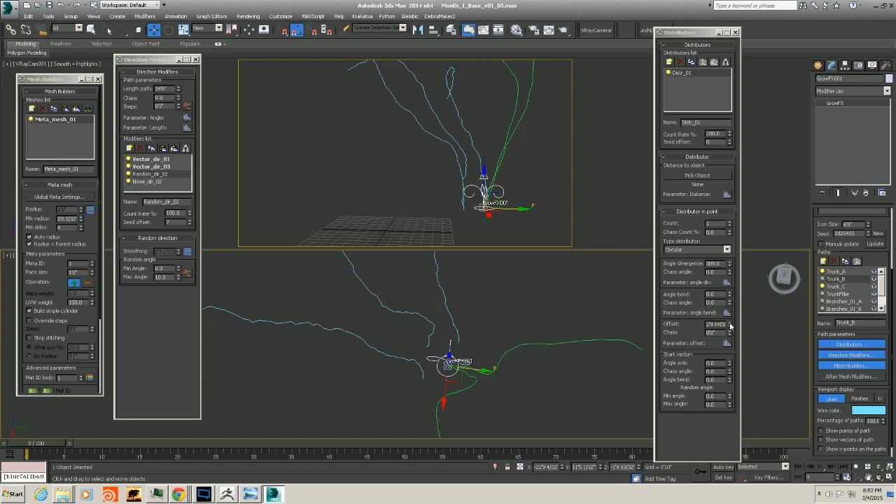
click(834, 286)
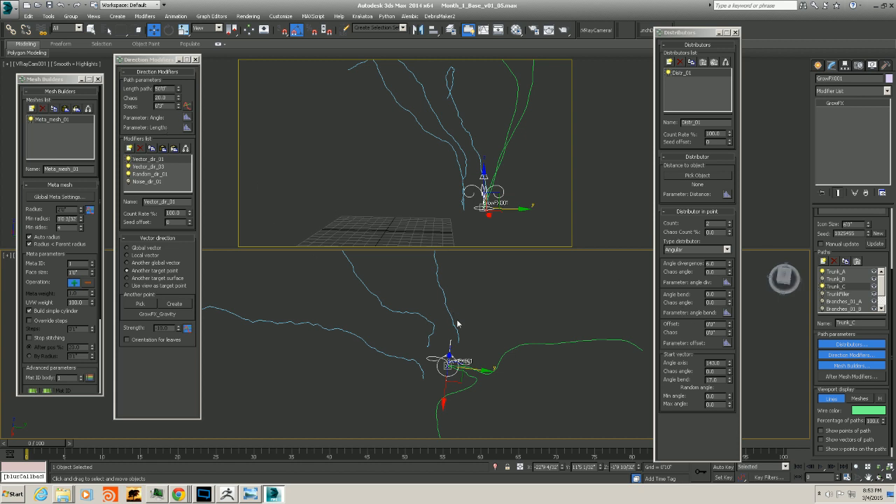
click(179, 98)
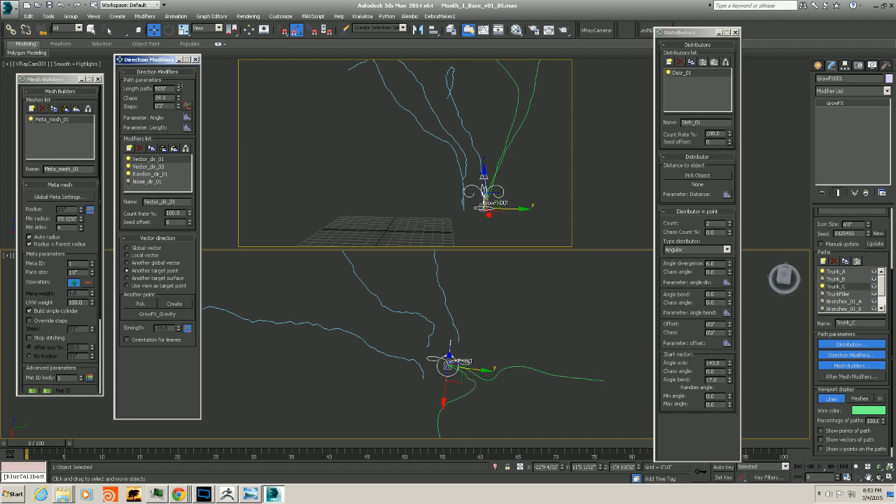
mouse_move(463, 361)
alt+middle_down()
mouse_move(473, 346)
mouse_move(421, 358)
mouse_move(444, 326)
mouse_move(439, 384)
mouse_move(462, 368)
alt+middle_up()
Toggle Trunk_C's direction modifiers on and off to isolate Vector_dir_03, then open its settings
click(128, 173)
click(128, 166)
scroll(439, 385, down, 3)
click(129, 159)
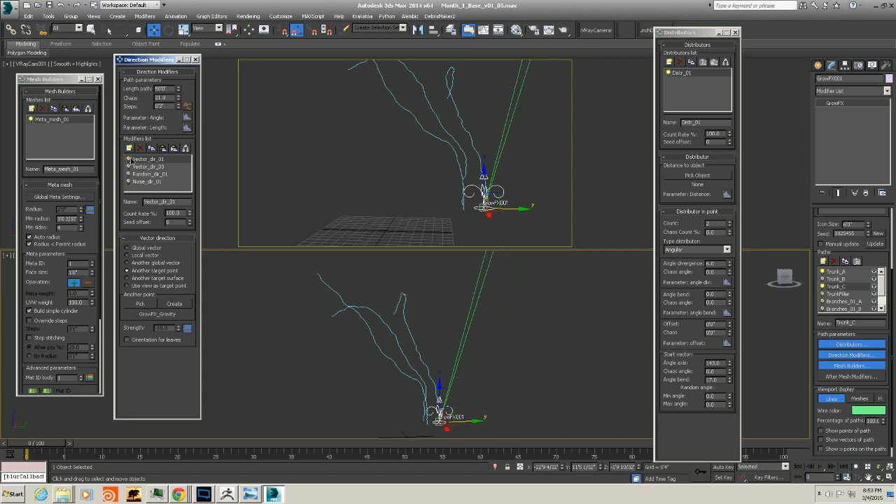
click(129, 167)
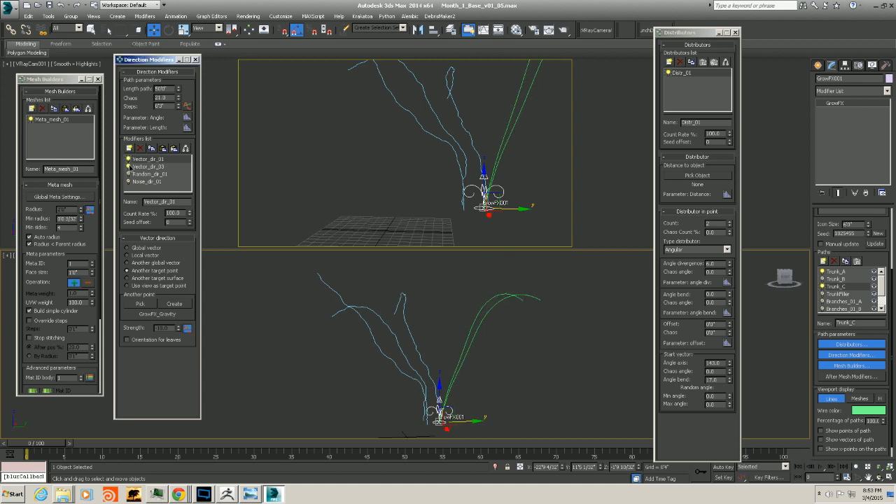
click(141, 167)
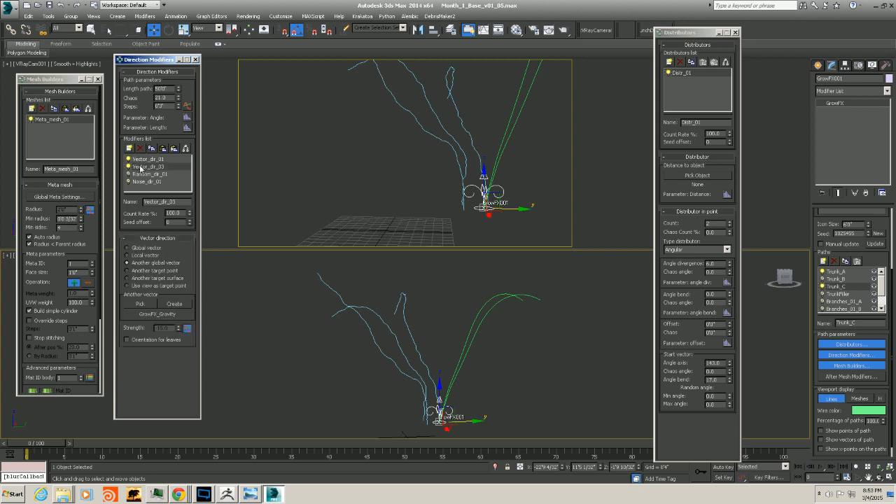
Open Vector_dir_03's strength graph and reshape the curve into a steadily rising straight line ending near 8
click(187, 328)
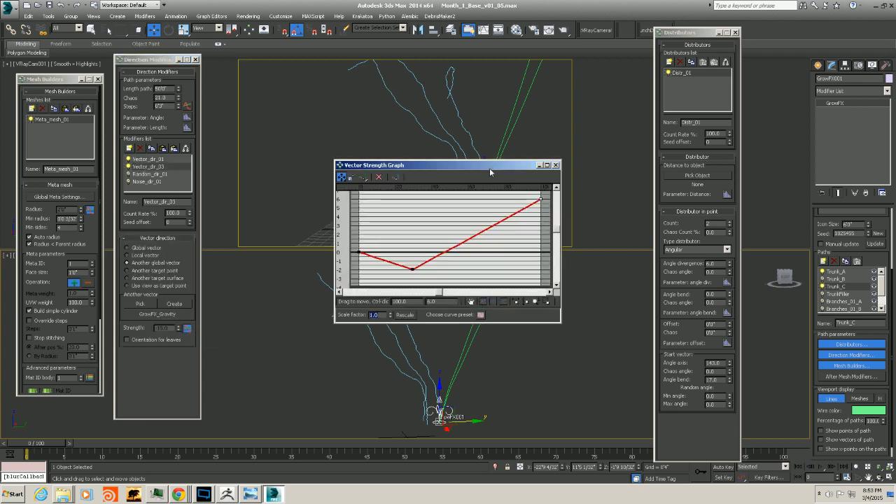
drag(490, 169, 372, 101)
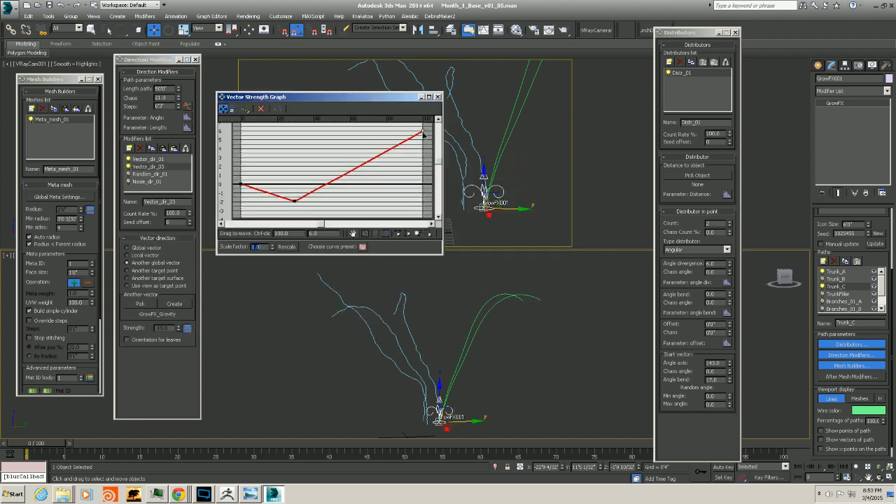
drag(423, 133, 423, 111)
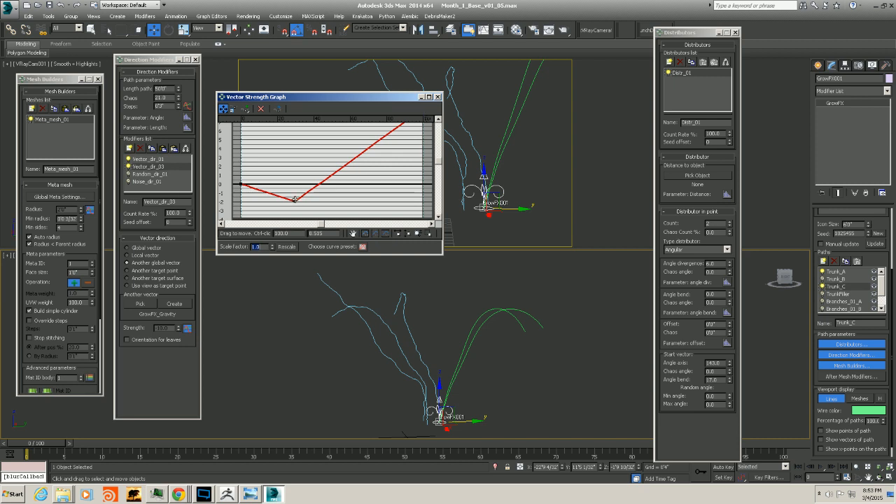
drag(295, 200, 308, 160)
right_click(274, 173)
click(291, 193)
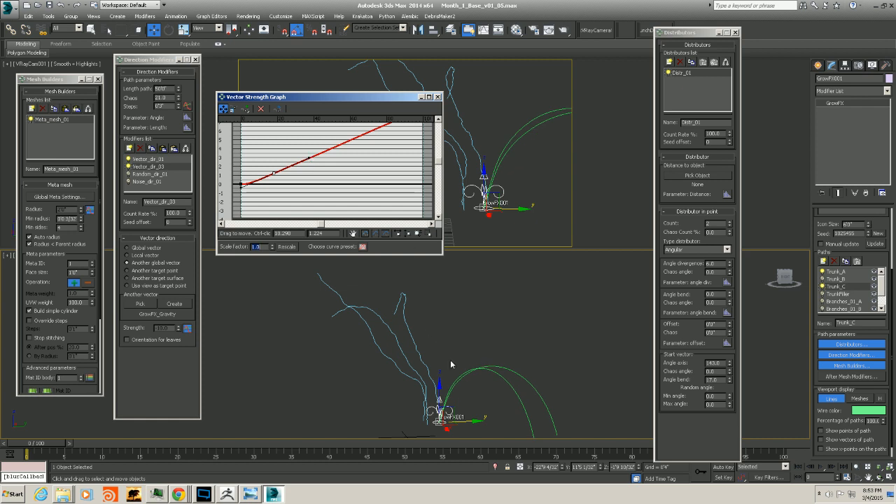
alt+middle_drag(451, 364, 502, 354)
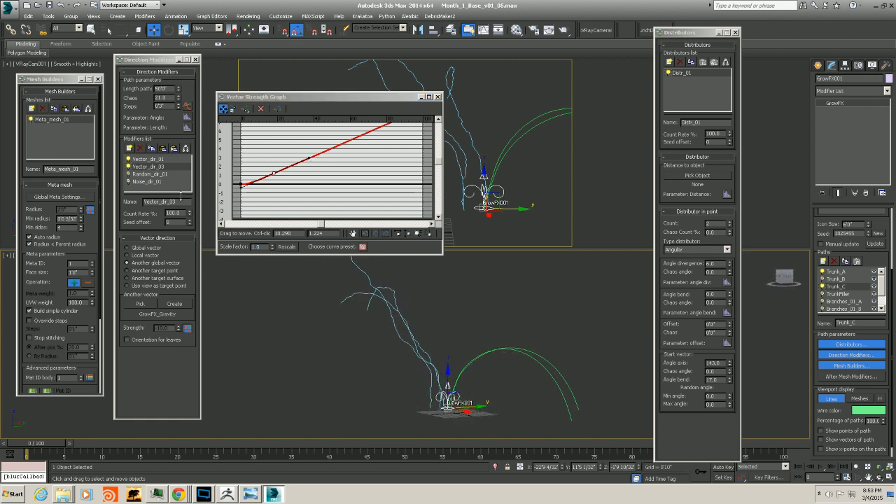
Enable Random_dir_01 and lower the start of its smoothing length graph to about 0.5
click(129, 175)
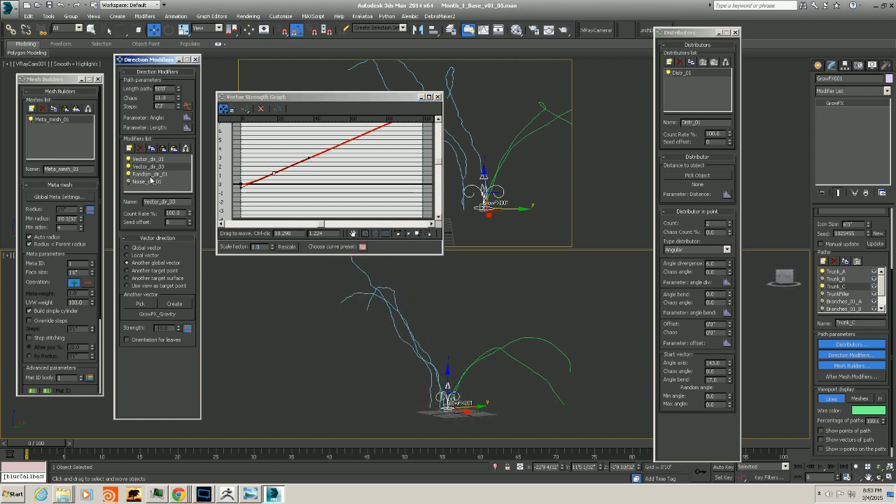
click(150, 174)
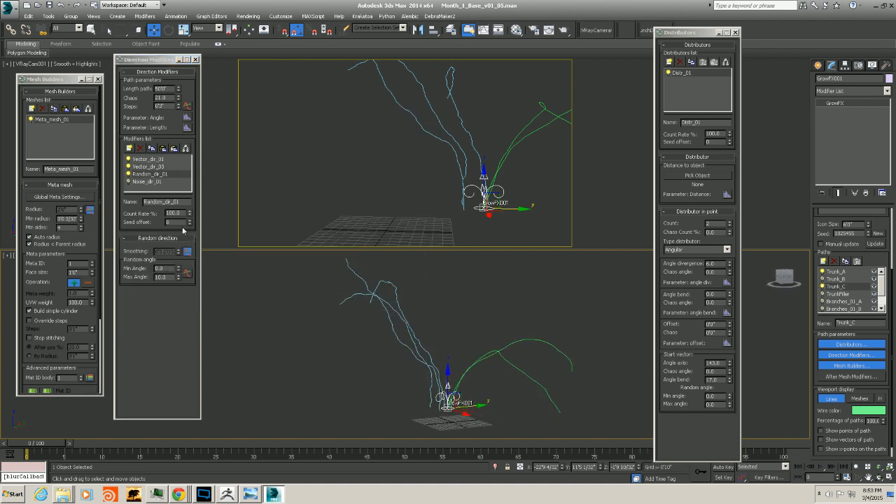
click(145, 175)
click(187, 251)
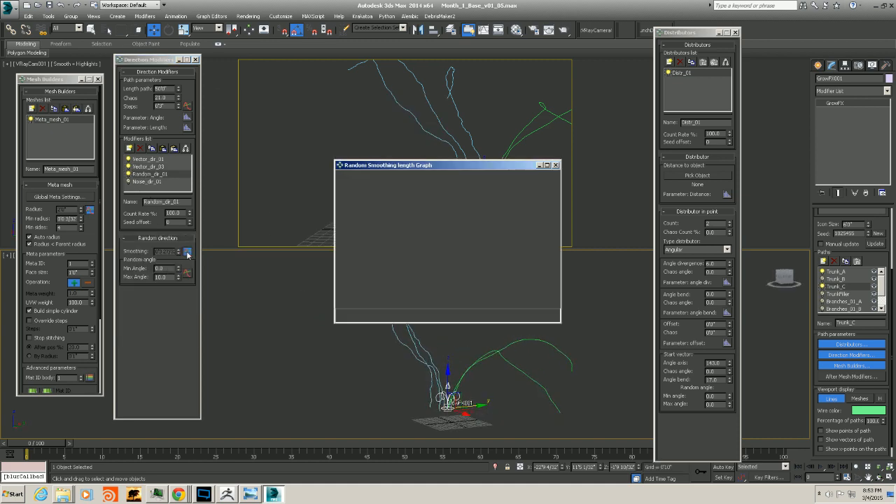
drag(359, 160, 168, 115)
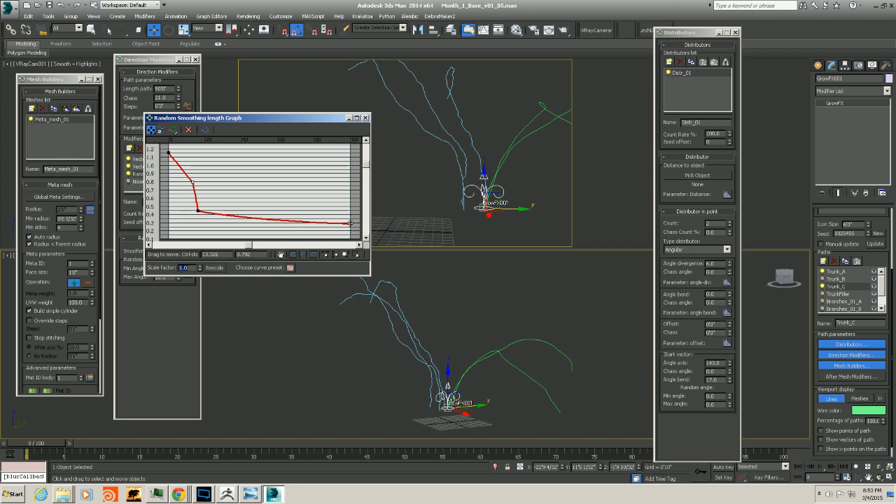
mouse_move(350, 224)
mouse_down()
mouse_move(351, 235)
mouse_move(350, 227)
mouse_up()
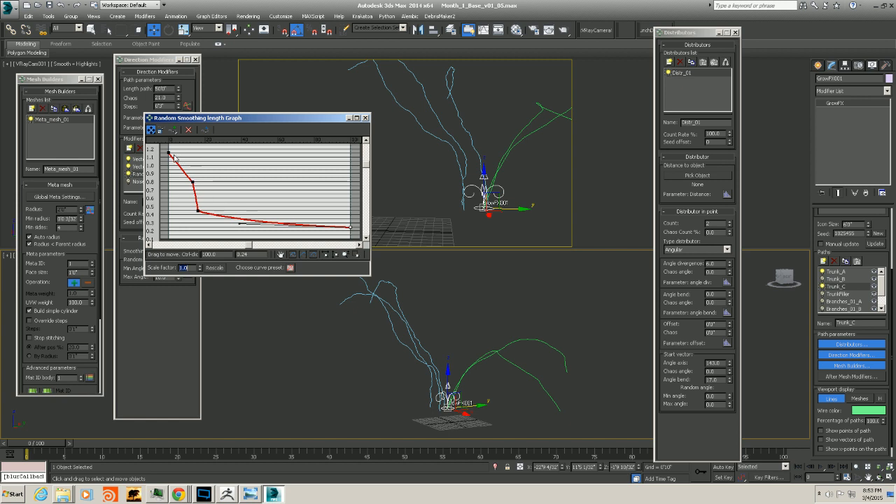
drag(168, 152, 170, 208)
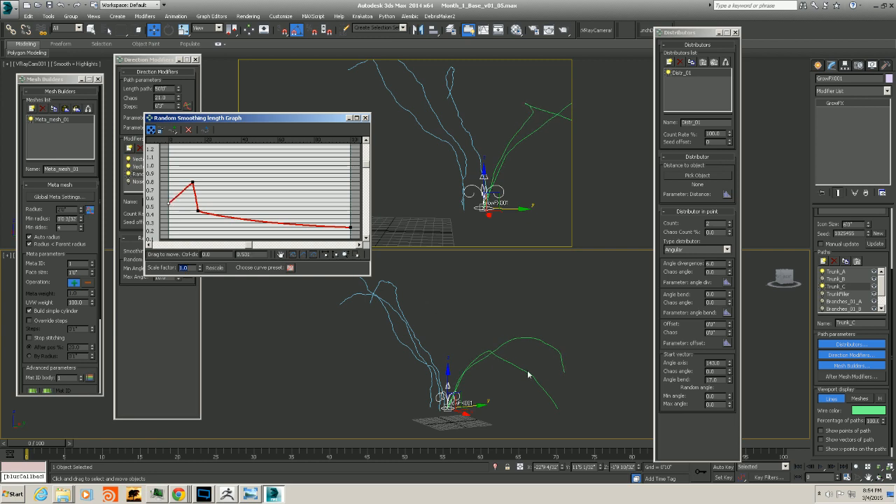
mouse_move(528, 374)
alt+middle_down()
mouse_move(610, 395)
mouse_move(516, 374)
mouse_move(539, 369)
mouse_move(537, 377)
mouse_move(490, 376)
mouse_move(514, 381)
alt+middle_up()
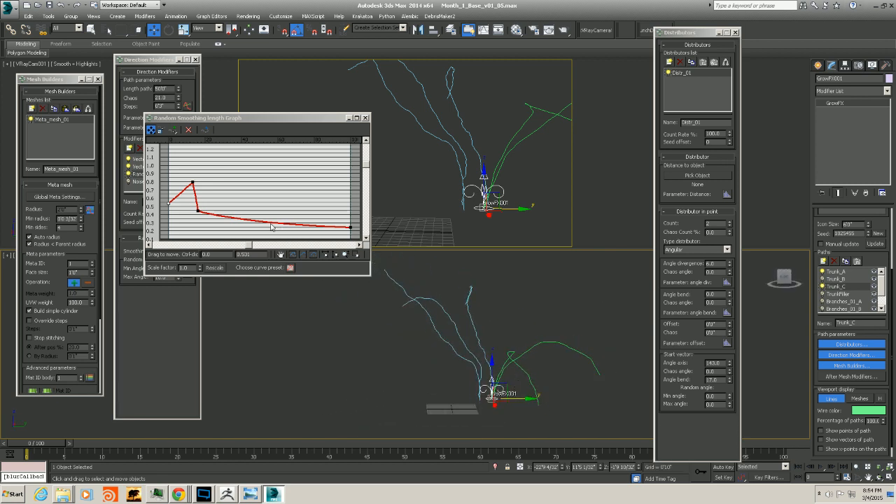
drag(188, 184, 191, 205)
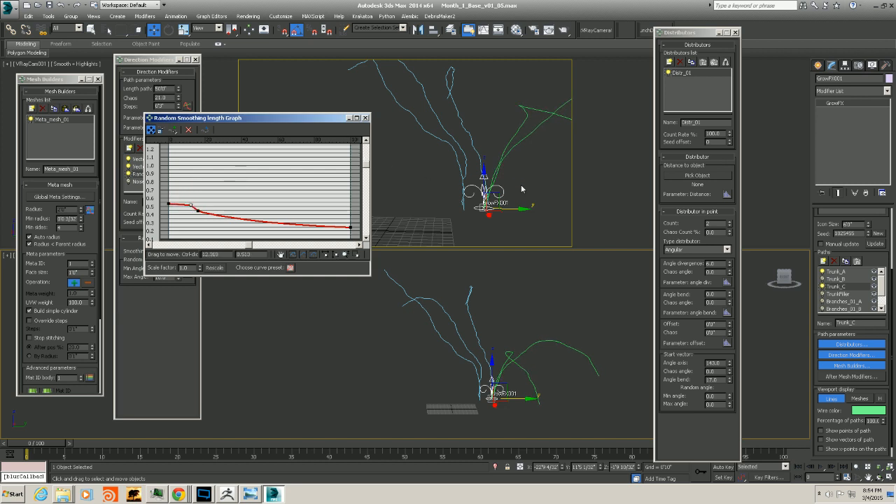
alt+middle_drag(502, 336, 479, 340)
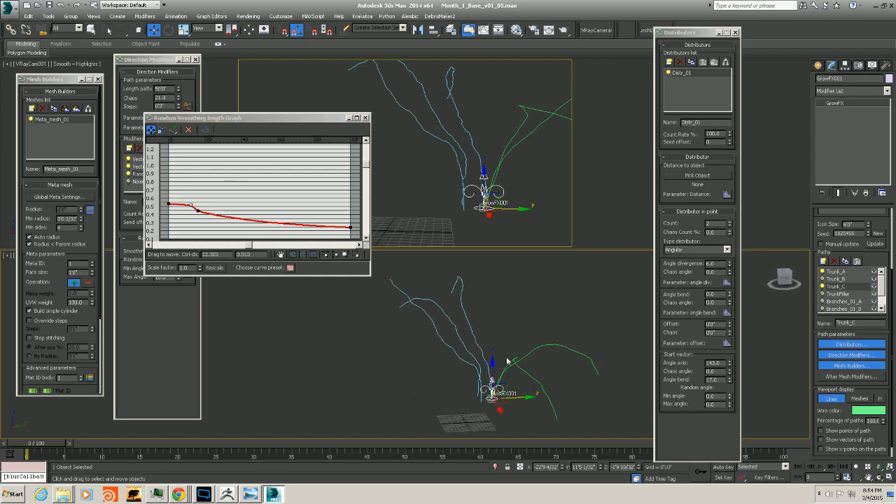
click(364, 117)
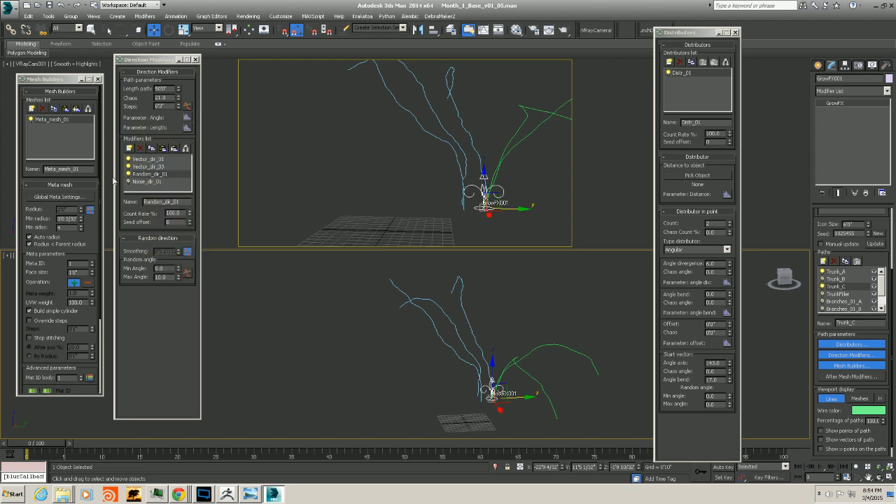
Enable Trunk_C's Noise_dir_01 direction modifier
click(145, 183)
click(128, 182)
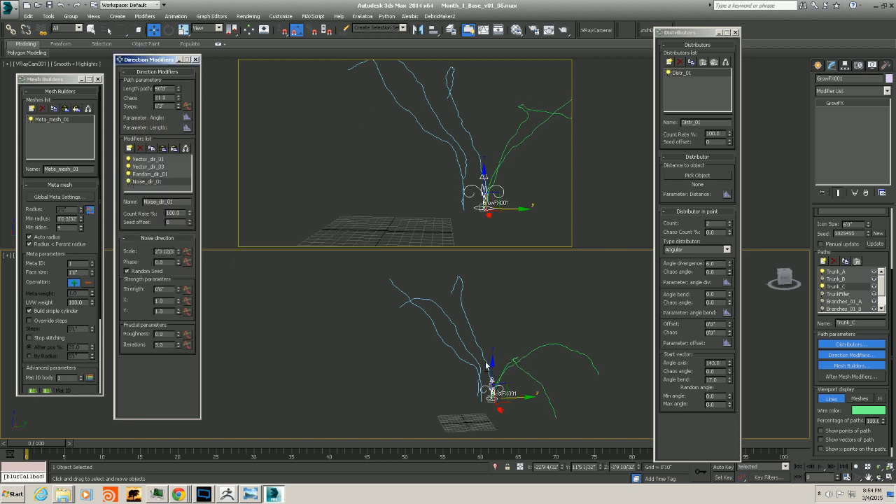
alt+middle_drag(486, 365, 497, 368)
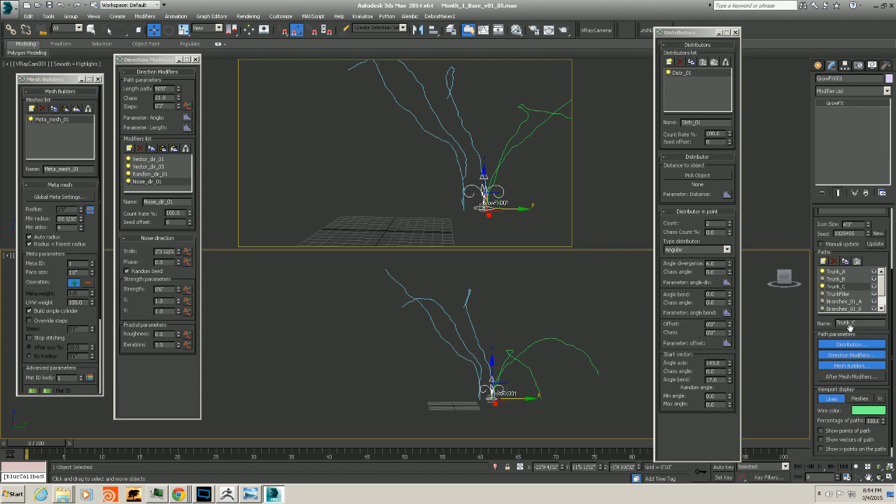
Select Trunk_B for comparison, then reselect Trunk_C
click(835, 279)
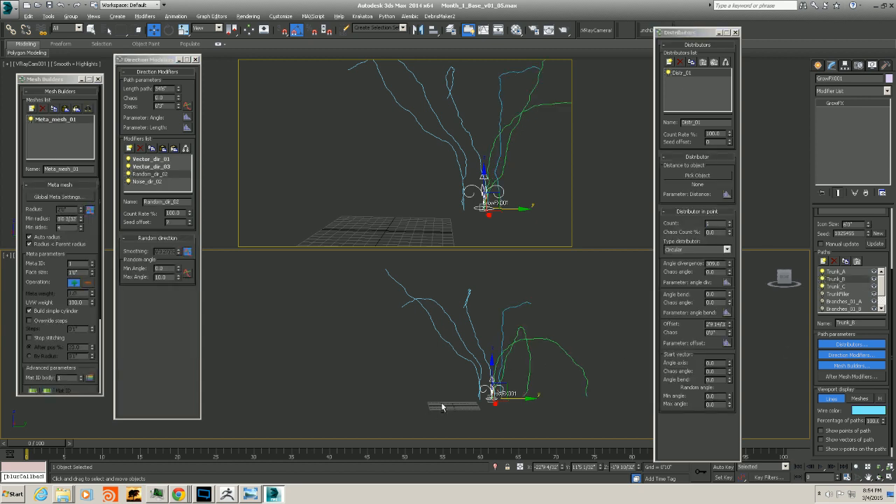
alt+middle_drag(564, 374, 543, 396)
click(836, 287)
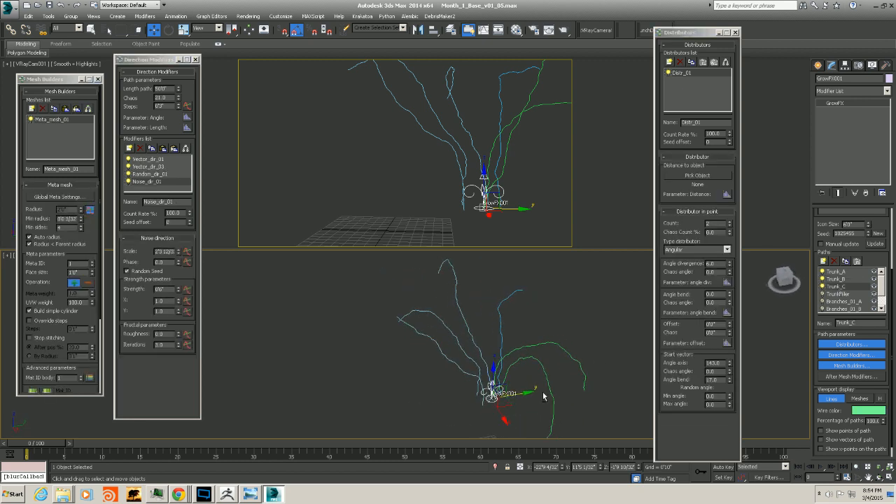
Toggle Noise_dir_01 and Random_dir_01 on and off to compare their effect, then select Random_dir_01
click(128, 182)
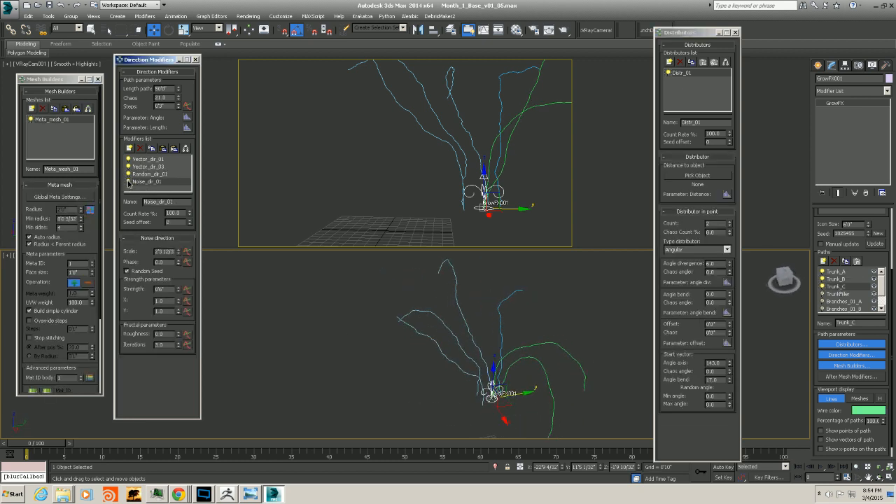
click(128, 175)
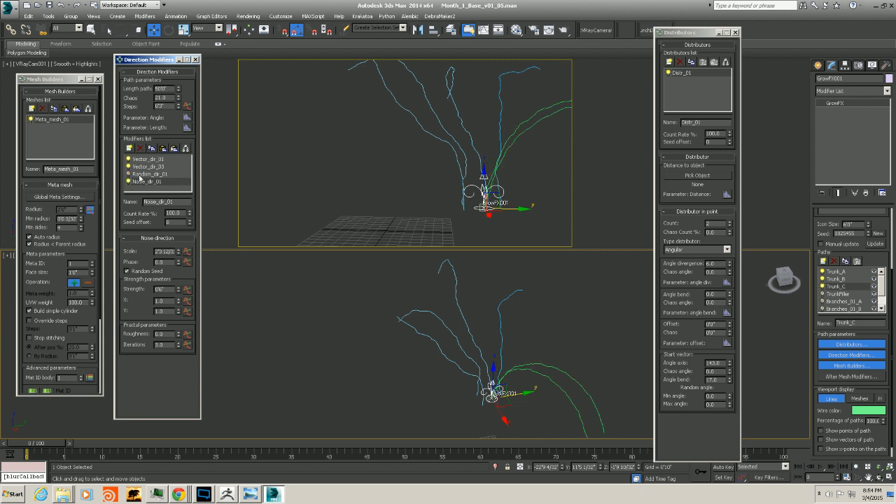
alt+middle_drag(481, 326, 460, 292)
click(129, 175)
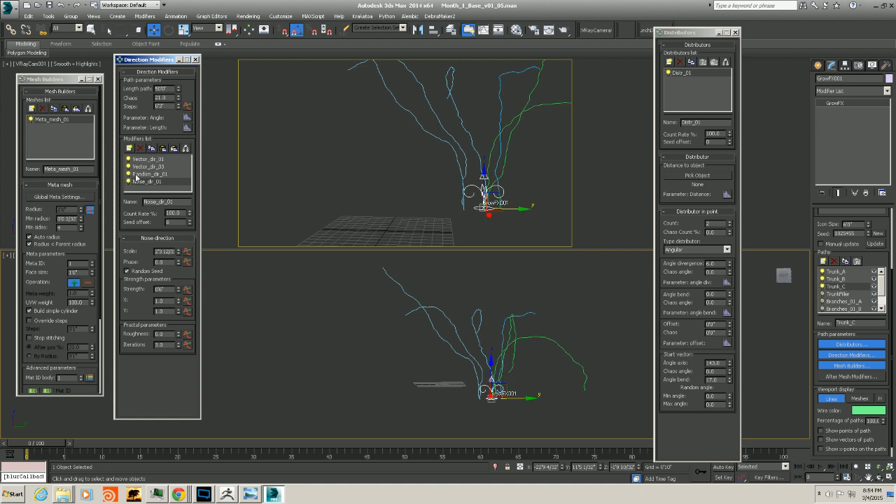
click(140, 175)
Set Random_dir_01's seed offset to 10 and Trunk_C's distributor angle divergence to 15
click(190, 220)
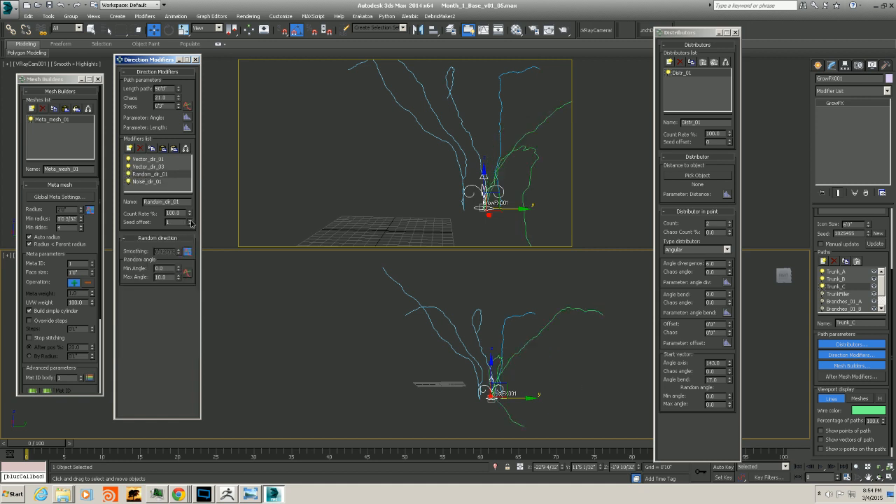
alt+middle_drag(474, 381, 571, 391)
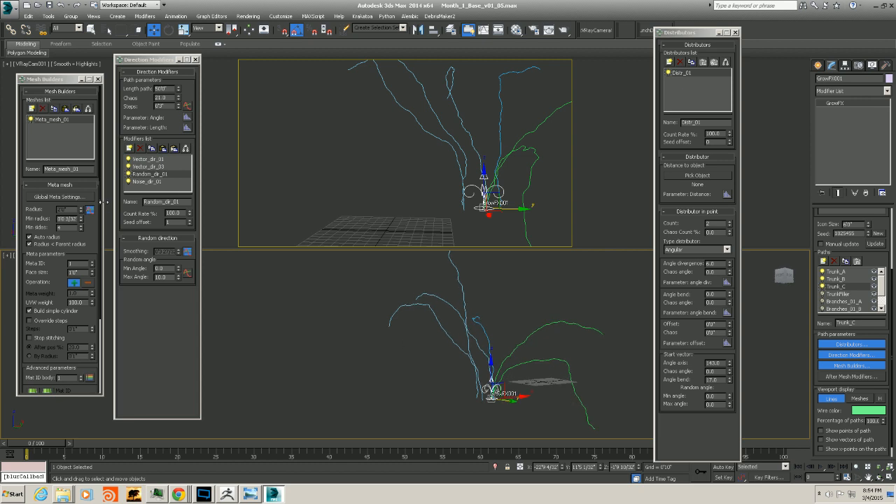
click(190, 221)
click(190, 221)
click(189, 221)
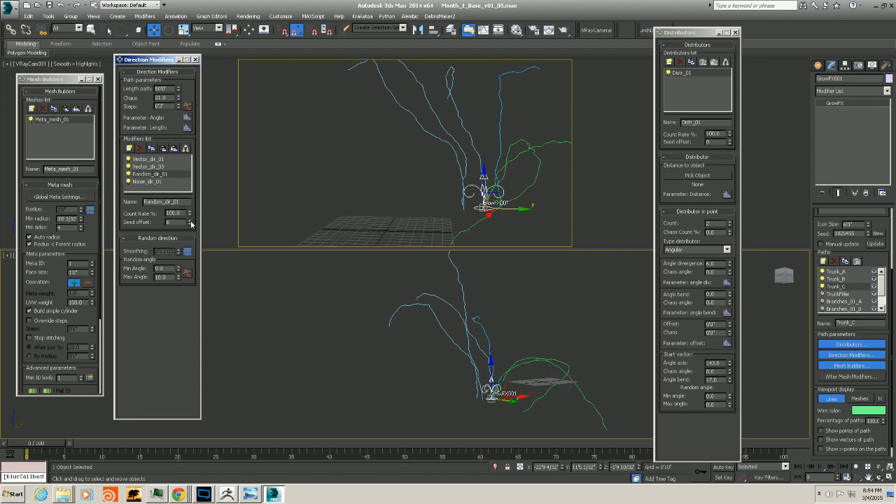
click(190, 221)
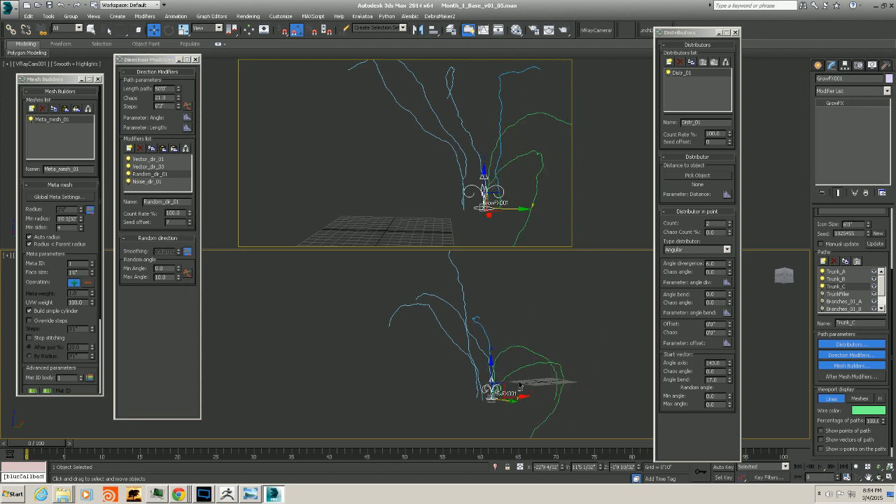
alt+middle_drag(440, 375, 459, 346)
click(189, 221)
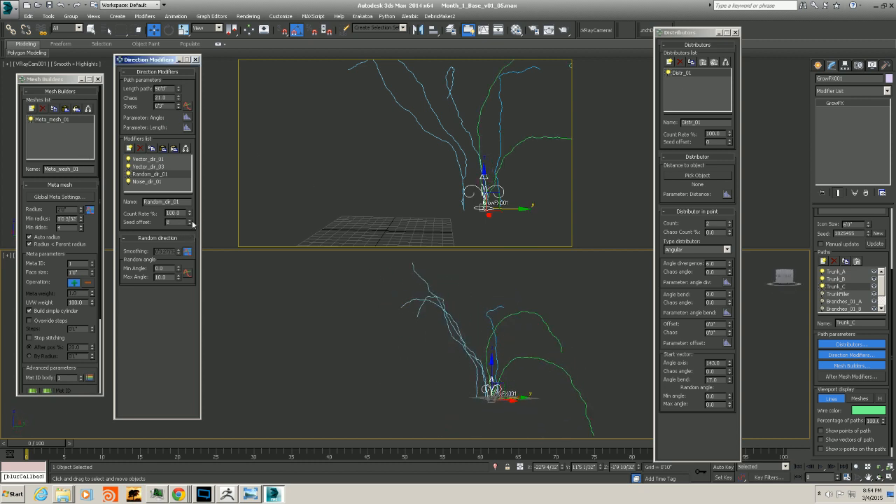
click(190, 221)
alt+middle_drag(465, 339, 514, 390)
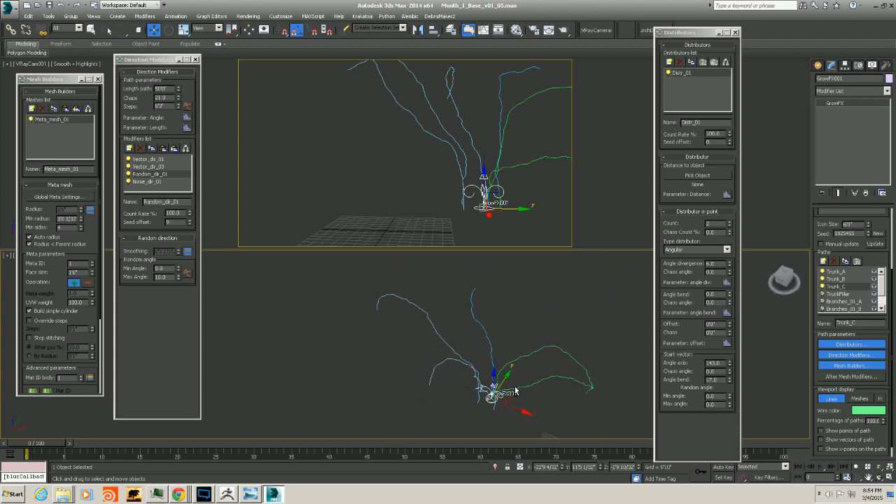
click(189, 221)
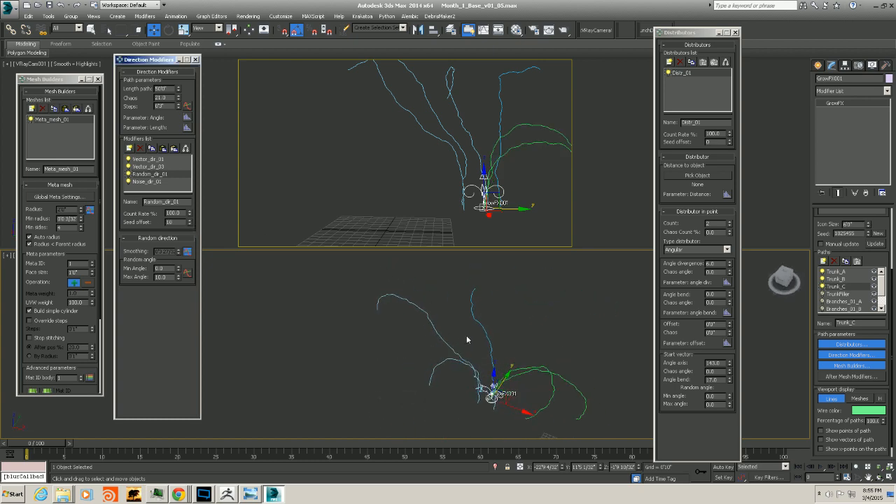
alt+middle_drag(467, 340, 414, 323)
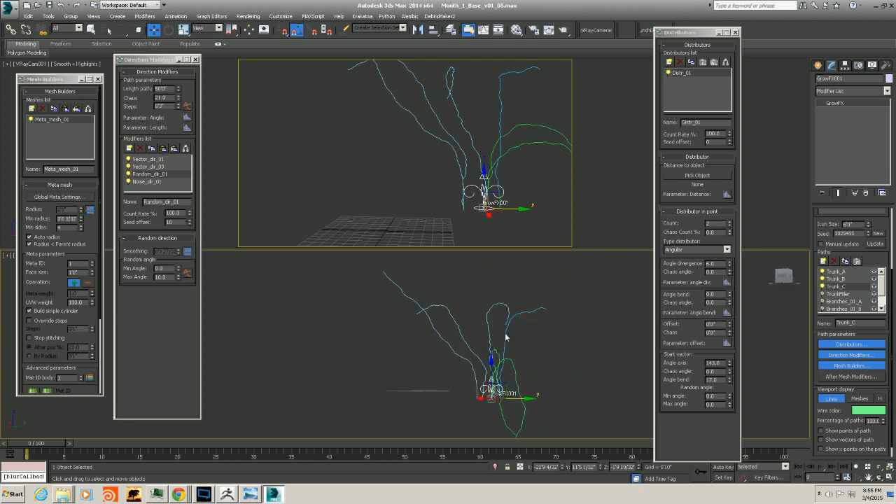
alt+middle_drag(487, 345, 484, 358)
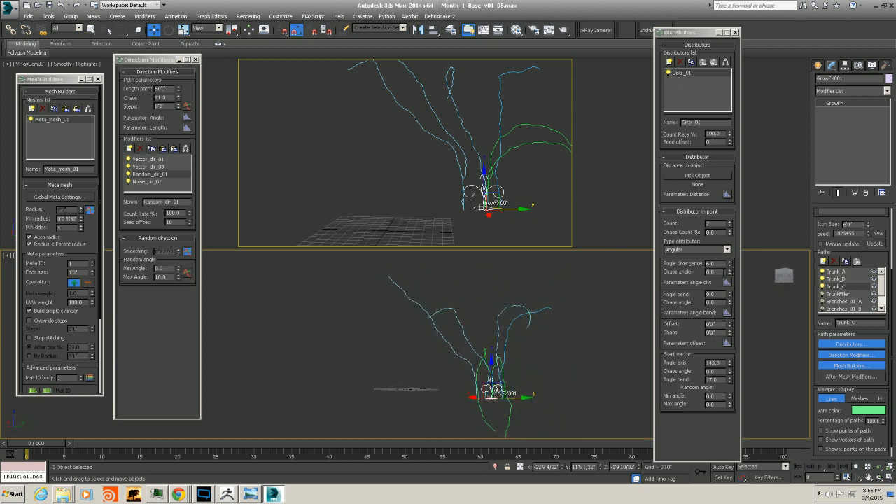
drag(730, 264, 729, 258)
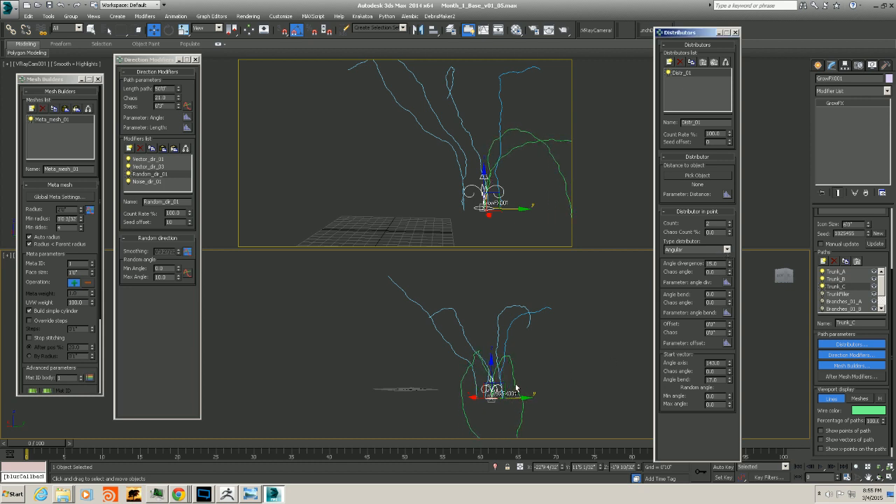
alt+middle_drag(516, 387, 526, 357)
Lower the end point of Vector_dir_03's strength graph so the strength curve levels off at a smaller value
click(150, 167)
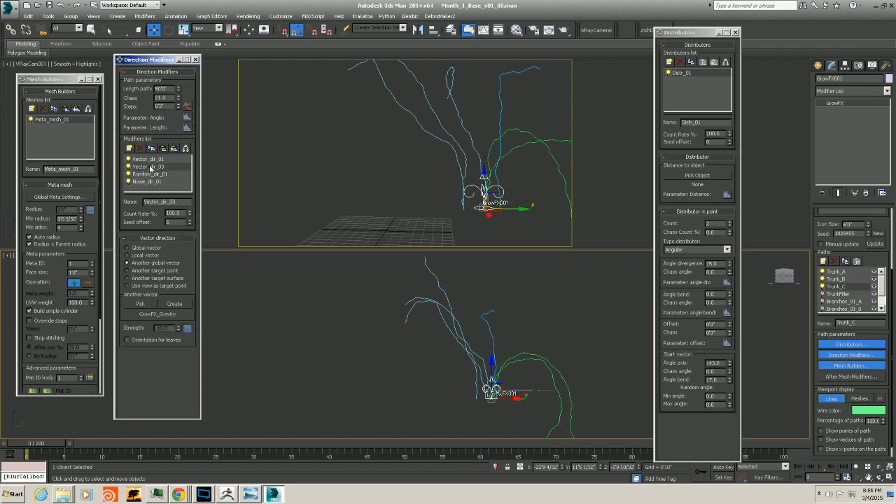
click(187, 328)
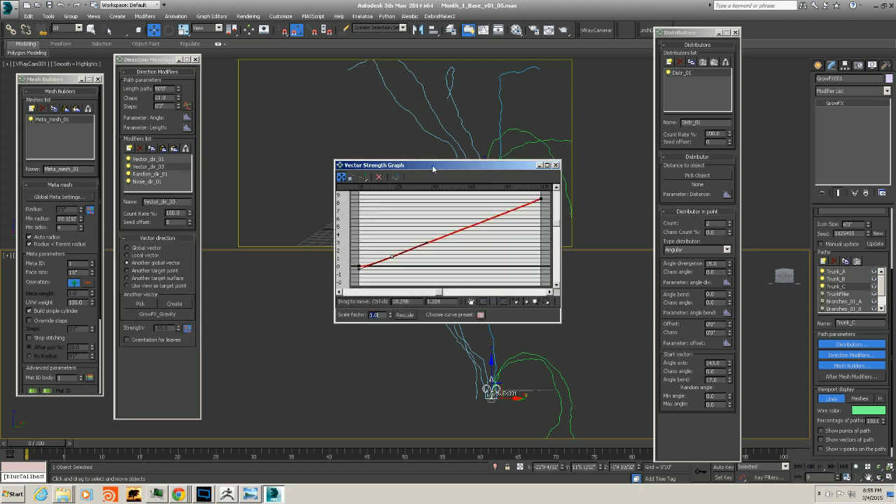
drag(432, 165, 100, 133)
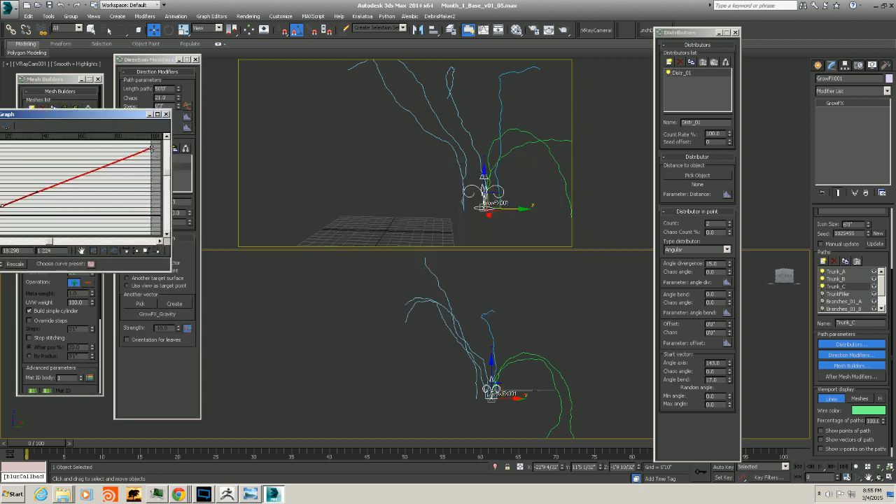
drag(151, 148, 153, 195)
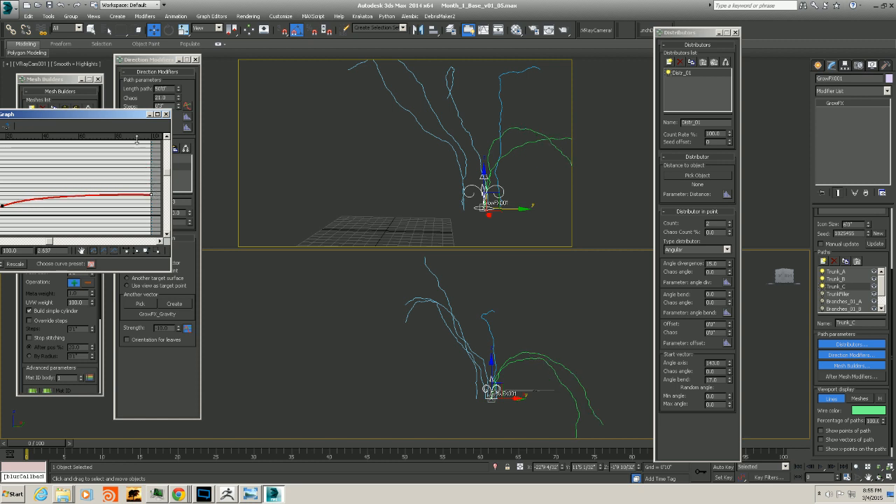
drag(132, 115, 229, 109)
drag(98, 201, 102, 200)
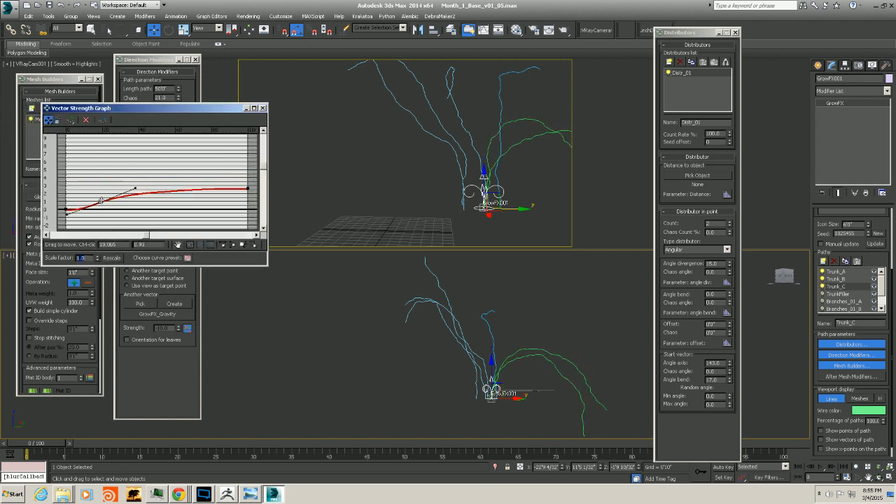
click(262, 109)
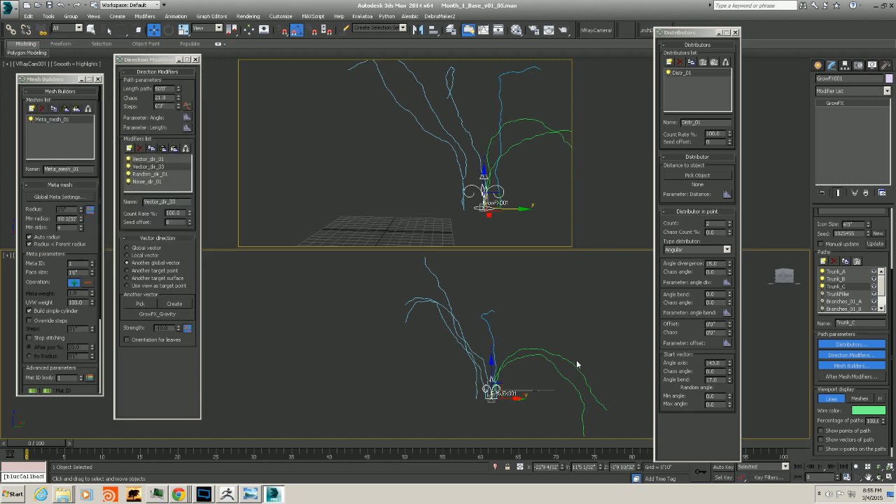
Add a new Vector direction modifier to Trunk_C's direction modifiers
click(143, 182)
click(130, 148)
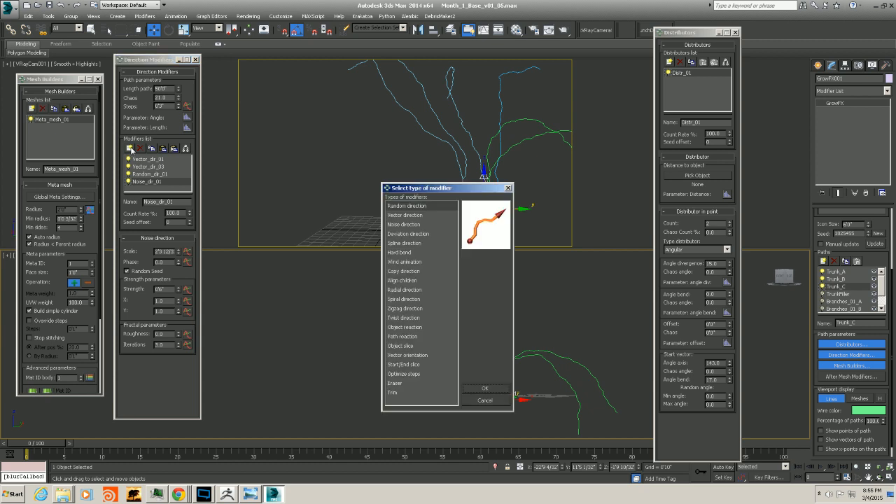
double_click(395, 216)
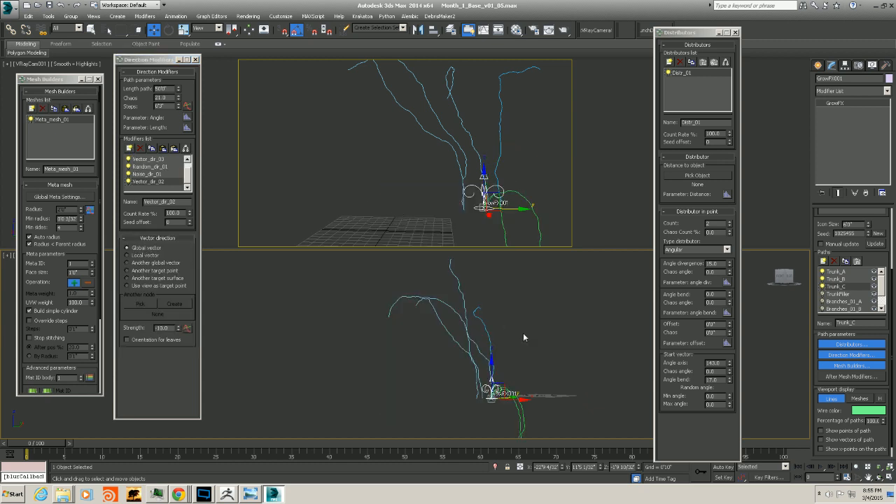
Reshape Vector_dir_02's strength graph into a straight ramp from 0 at the start to about 10 at the end
alt+middle_drag(523, 336, 477, 356)
click(187, 328)
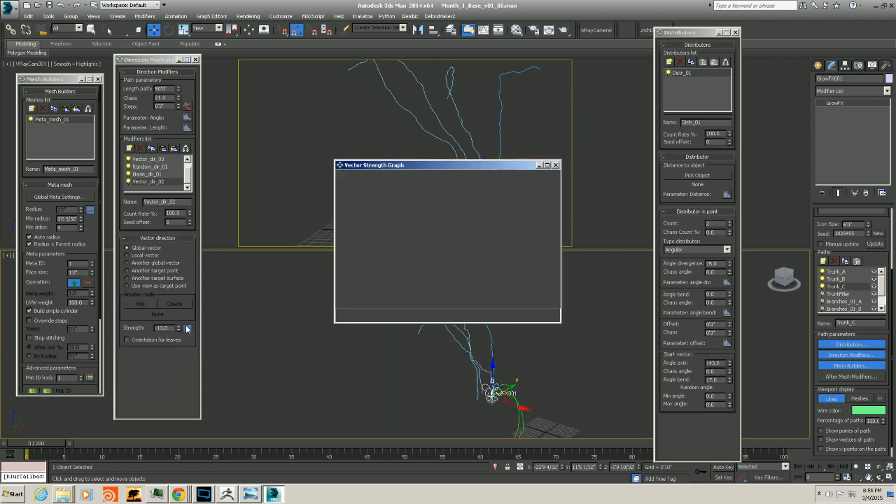
drag(473, 166, 224, 142)
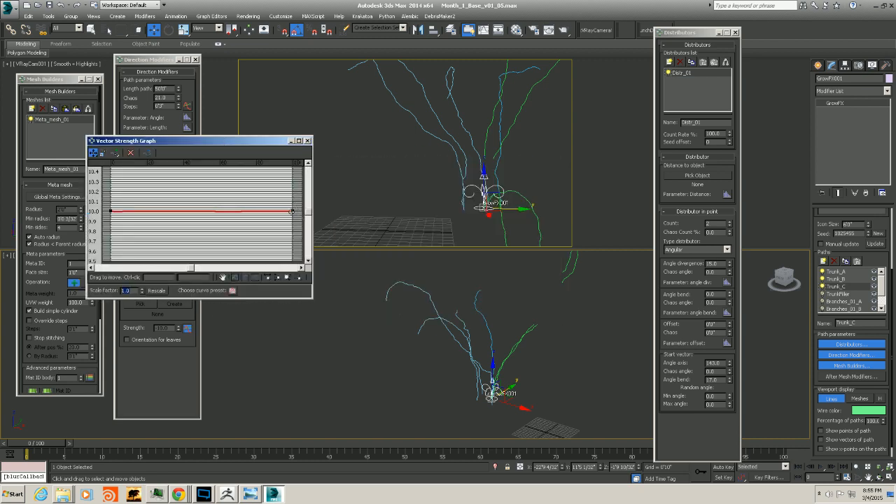
drag(291, 211, 292, 190)
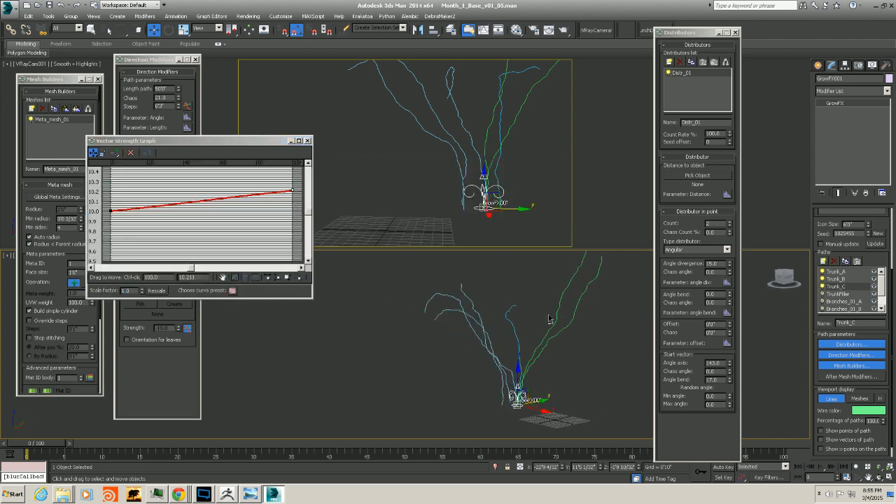
drag(110, 211, 112, 254)
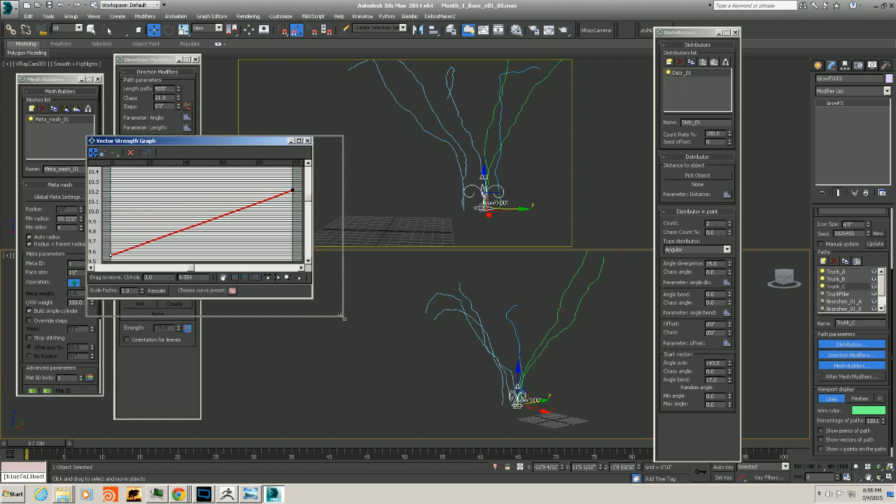
drag(312, 301, 343, 317)
middle_drag(166, 246, 185, 242)
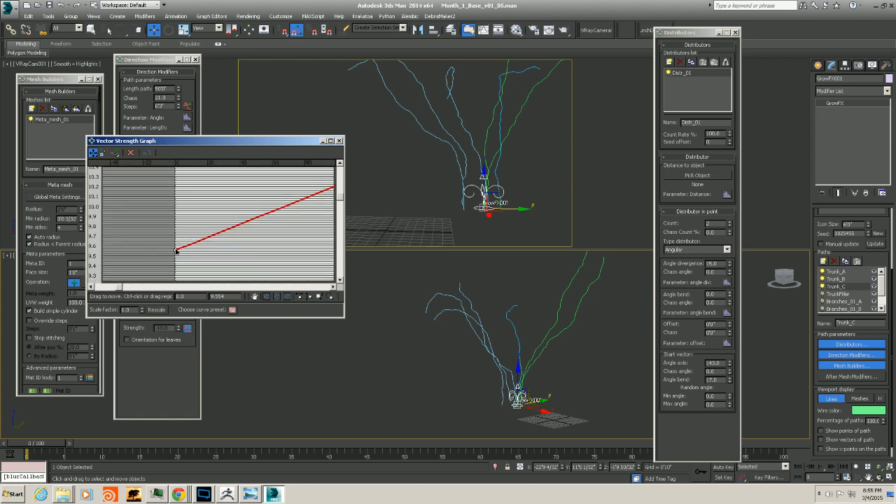
double_click(227, 296)
text(0)
key(Return)
middle_drag(270, 255, 207, 199)
middle_drag(249, 274, 263, 248)
click(276, 296)
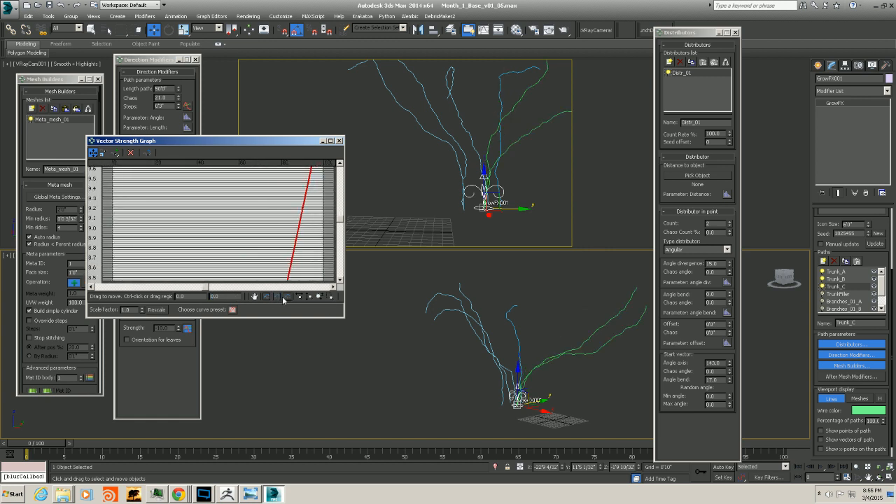
click(287, 297)
click(324, 178)
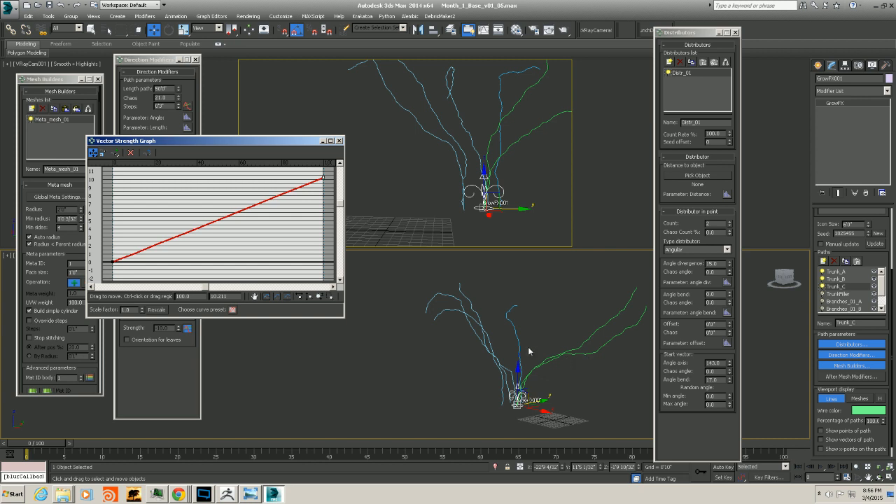
Insert a strength control point at position 50 with value 0, so strength only ramps up over the second half
click(115, 152)
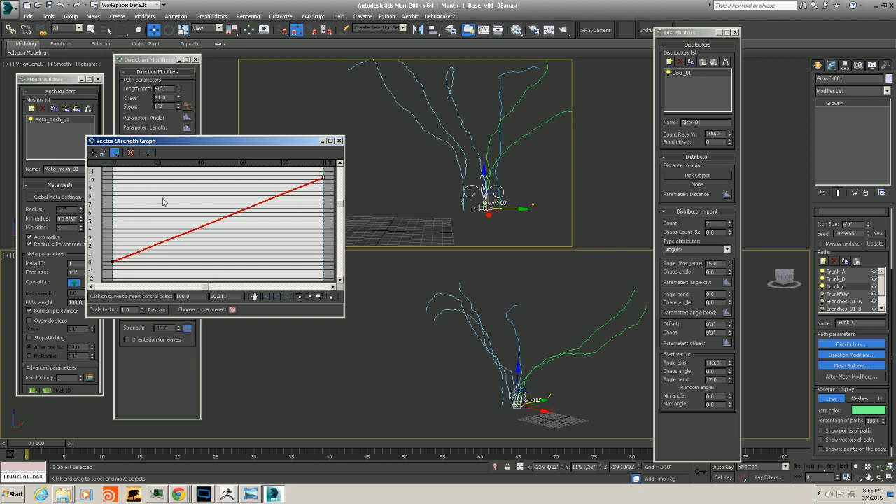
click(201, 226)
drag(197, 298, 74, 297)
text(50)
key(Return)
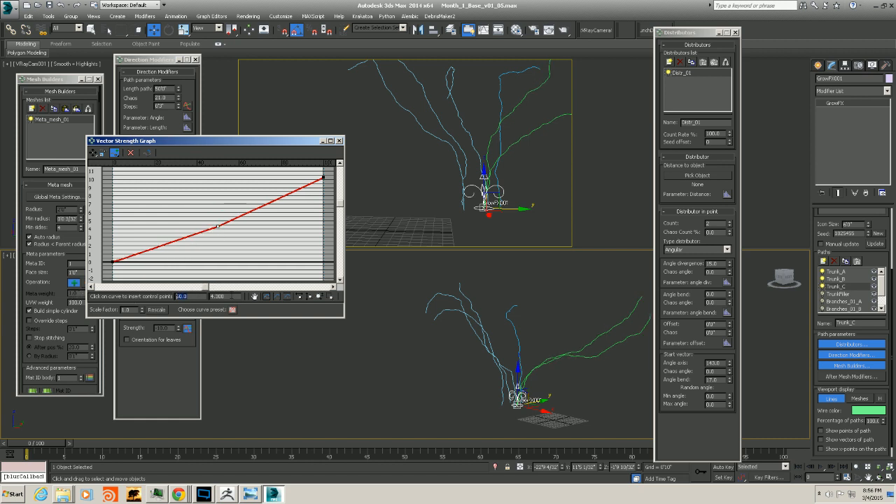
drag(231, 295, 133, 309)
text(0)
key(Return)
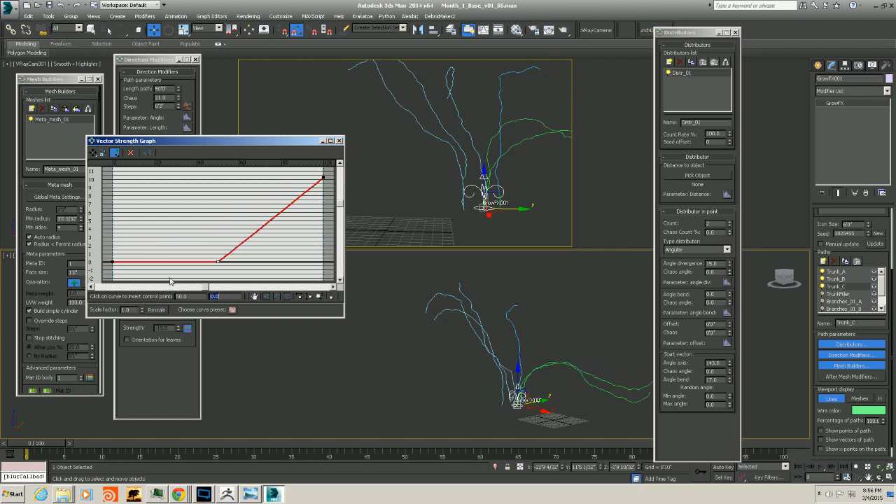
alt+middle_drag(598, 408, 589, 379)
alt+middle_drag(564, 303, 491, 313)
drag(219, 143, 303, 131)
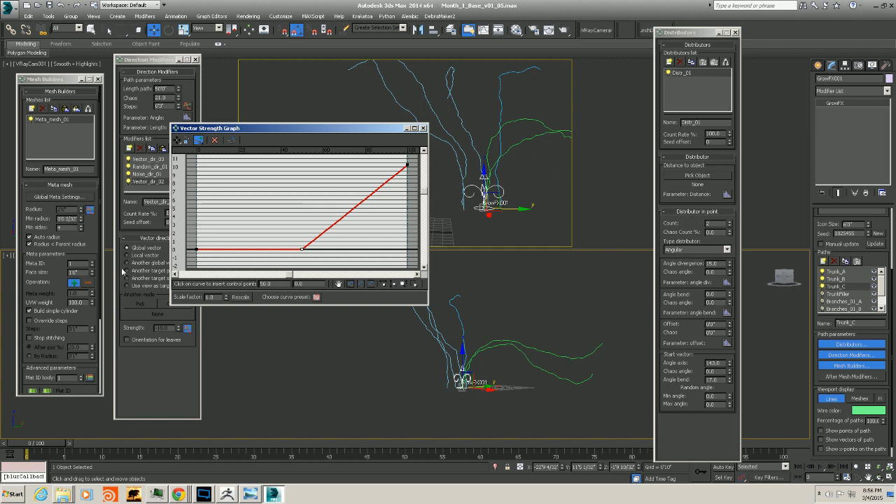
alt+middle_drag(487, 380, 506, 388)
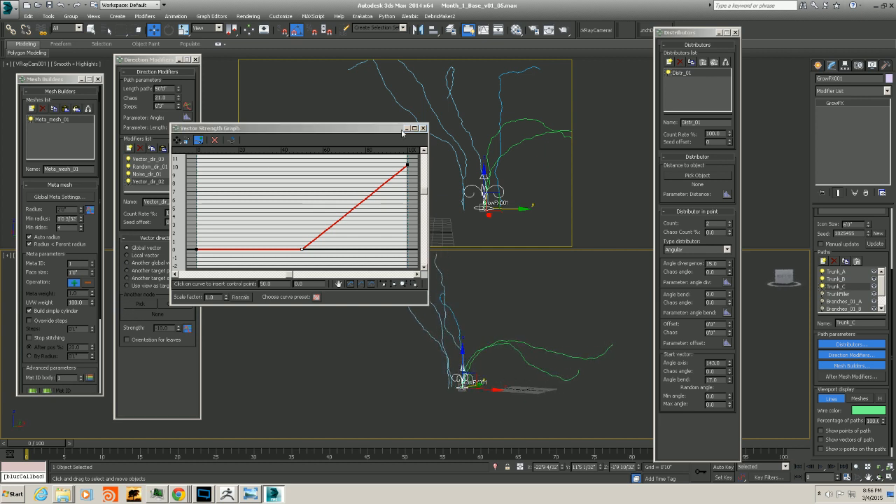
click(423, 128)
Toggle Vector_dir_02 off and on while orbiting the viewport to compare its effect on Trunk_C
click(128, 181)
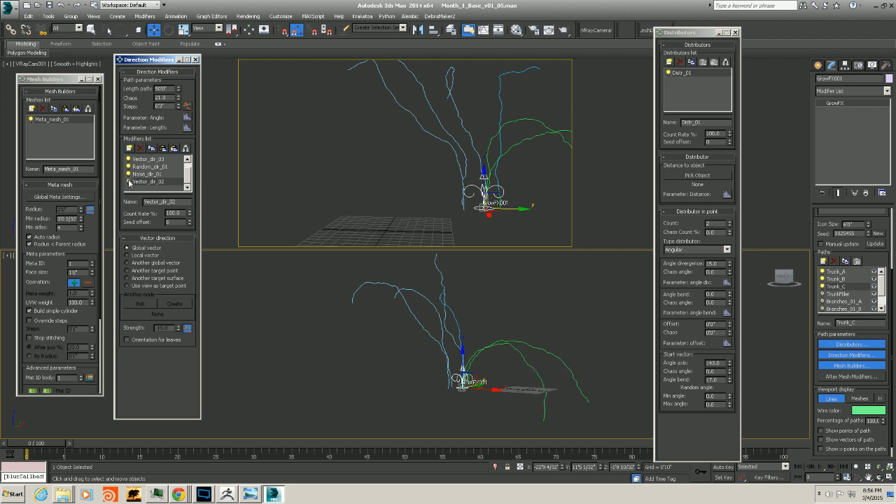
click(129, 181)
click(128, 182)
click(128, 182)
alt+middle_drag(427, 270, 334, 259)
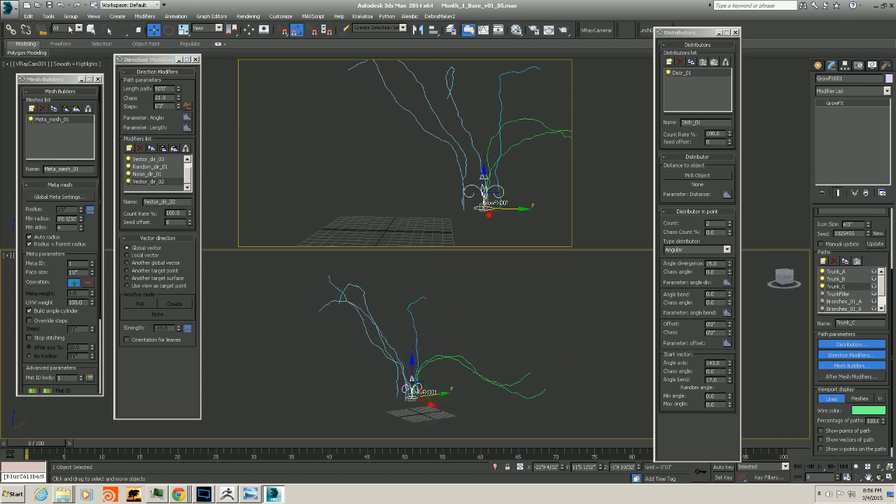
mouse_move(410, 344)
alt+middle_down()
mouse_move(428, 347)
mouse_move(427, 339)
alt+middle_up()
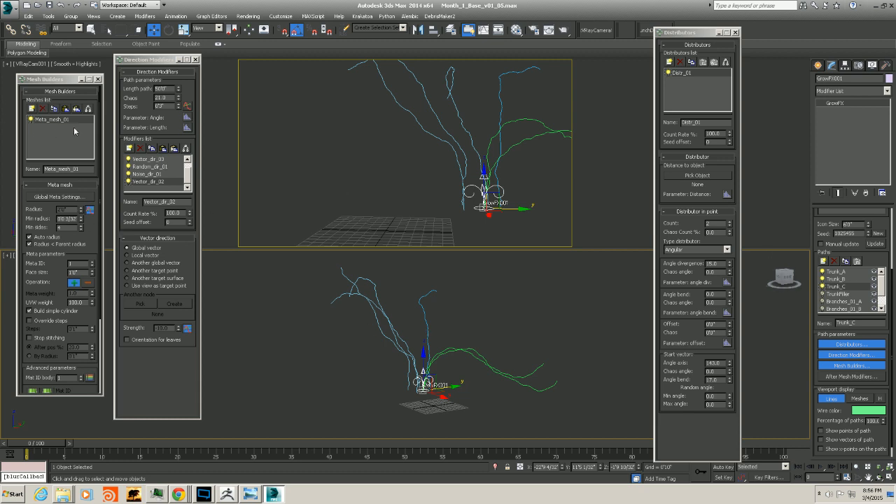
alt+middle_drag(493, 333, 514, 330)
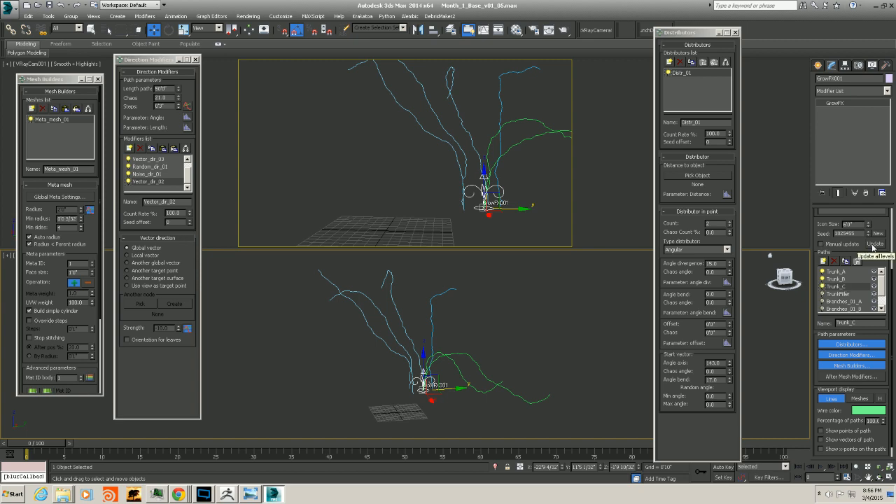
Switch the GrowFX viewport display from lines to meshes
click(860, 397)
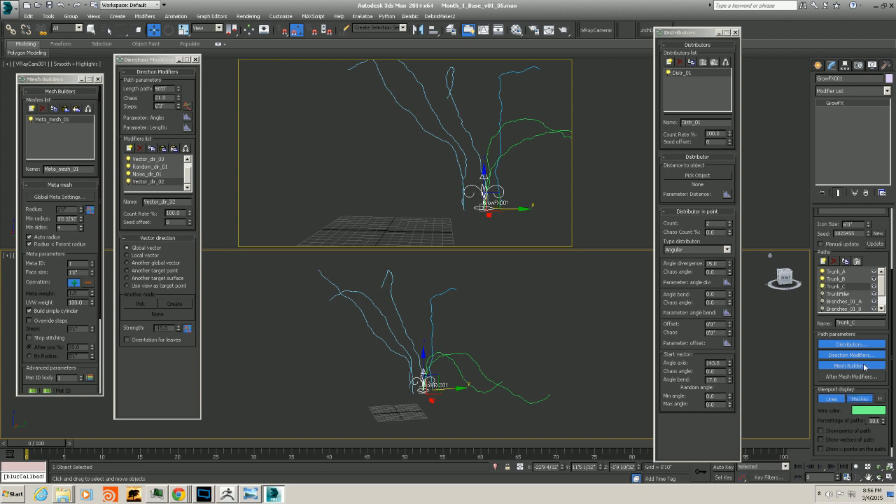
alt+middle_drag(428, 359, 437, 337)
scroll(427, 355, up, 2)
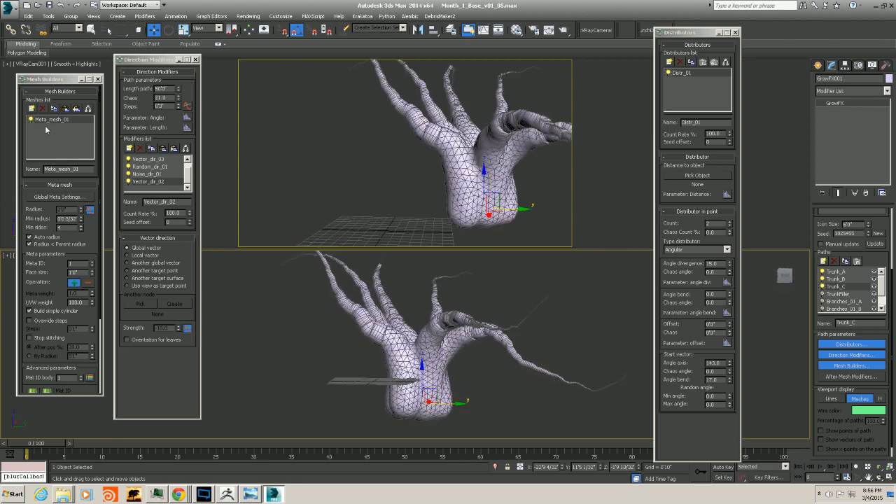
Reshape Meta_mesh_01's radius graph so the radius drops steeply from the base along the path
click(89, 209)
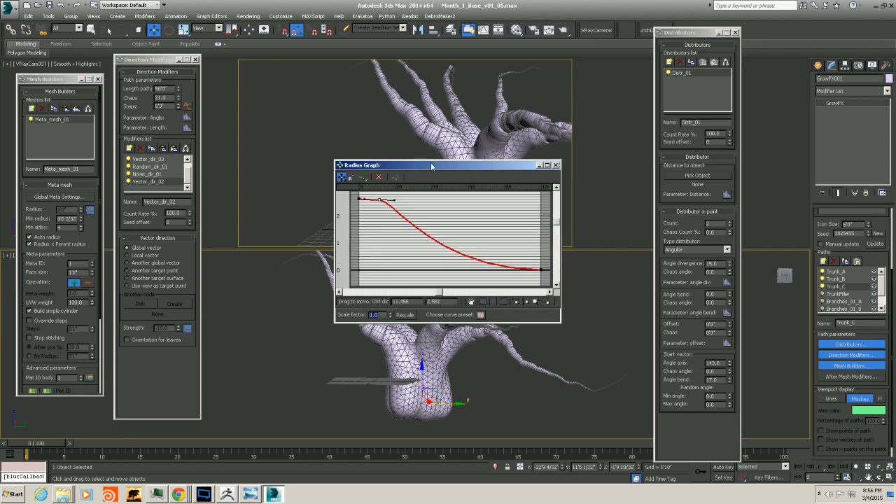
drag(431, 165, 249, 135)
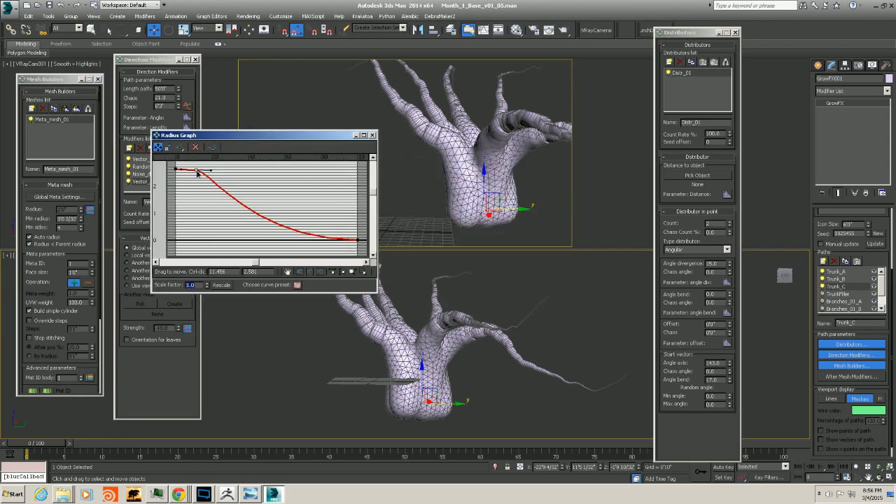
drag(197, 173, 199, 193)
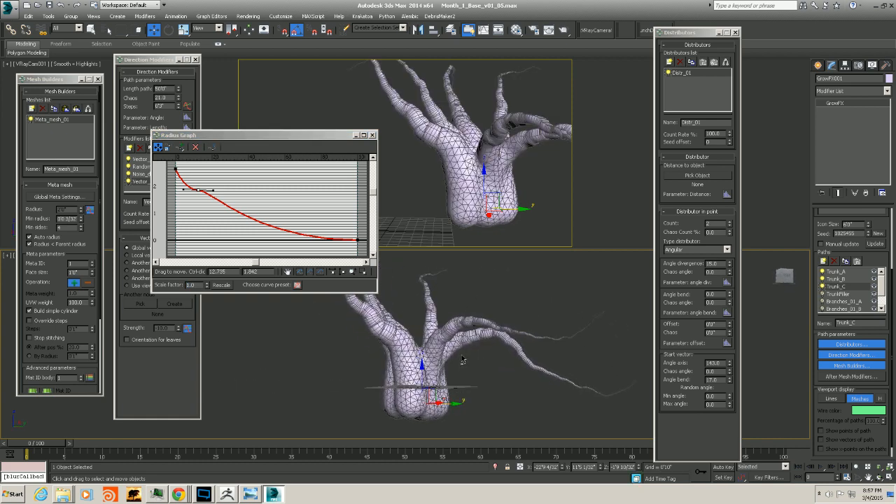
drag(212, 190, 217, 199)
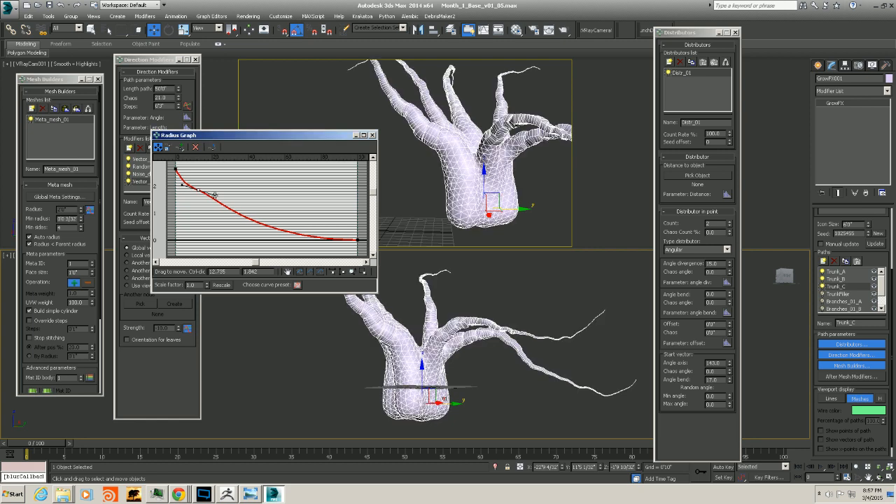
drag(217, 198, 215, 200)
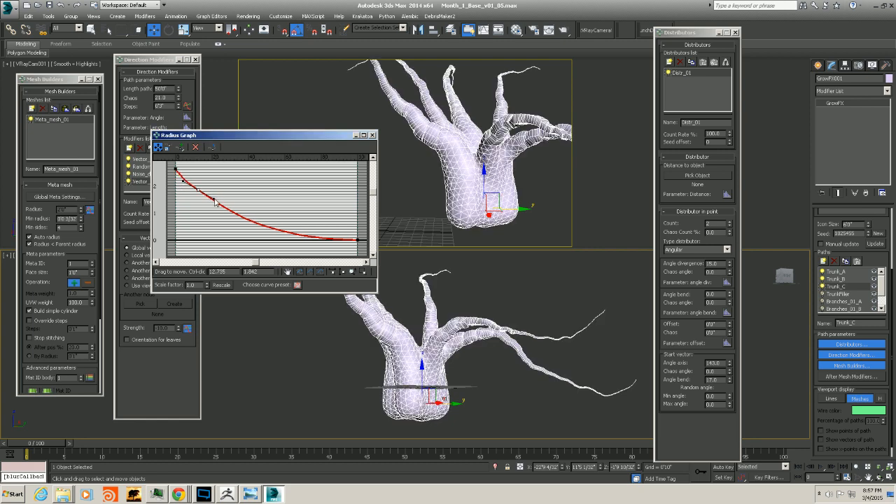
drag(177, 170, 176, 164)
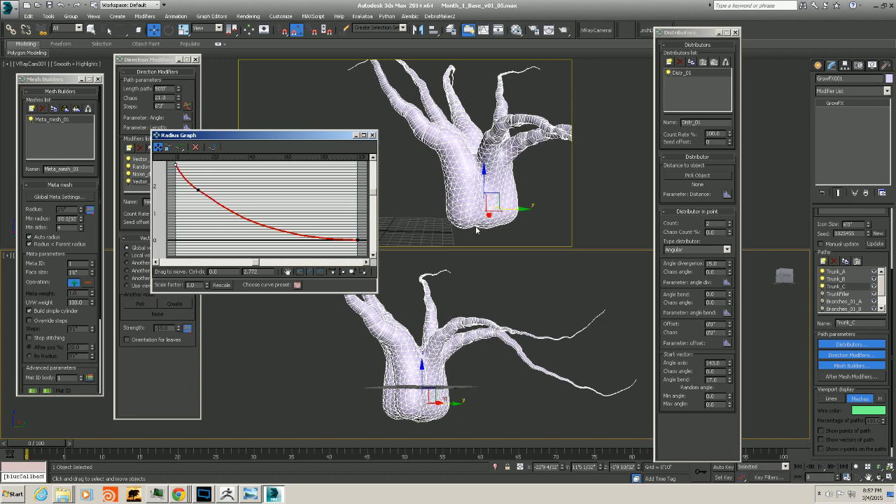
click(493, 184)
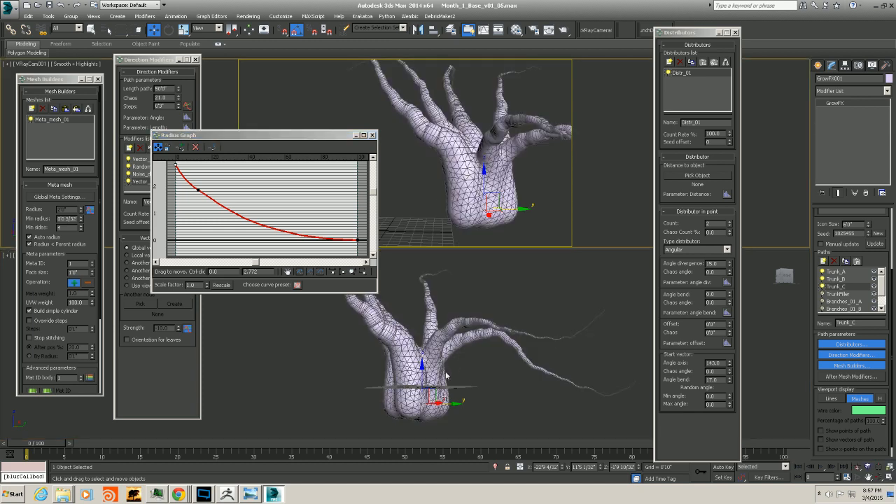
alt+middle_drag(446, 375, 416, 380)
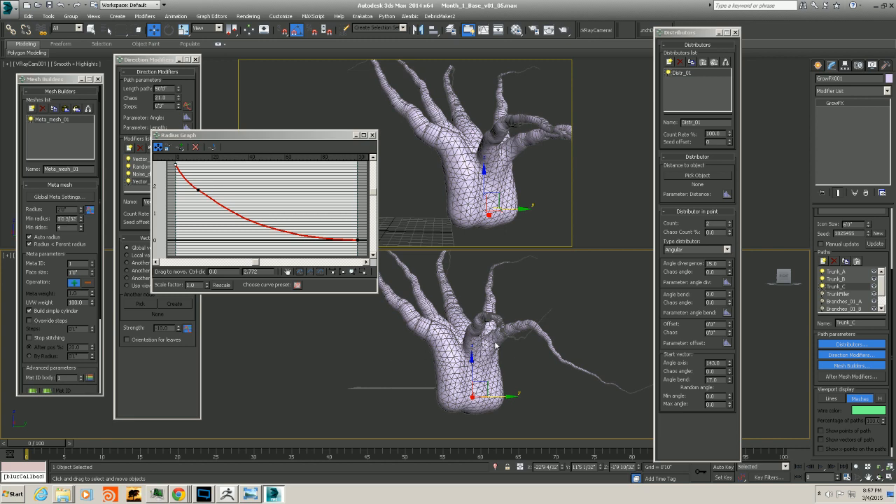
alt+middle_drag(495, 343, 513, 394)
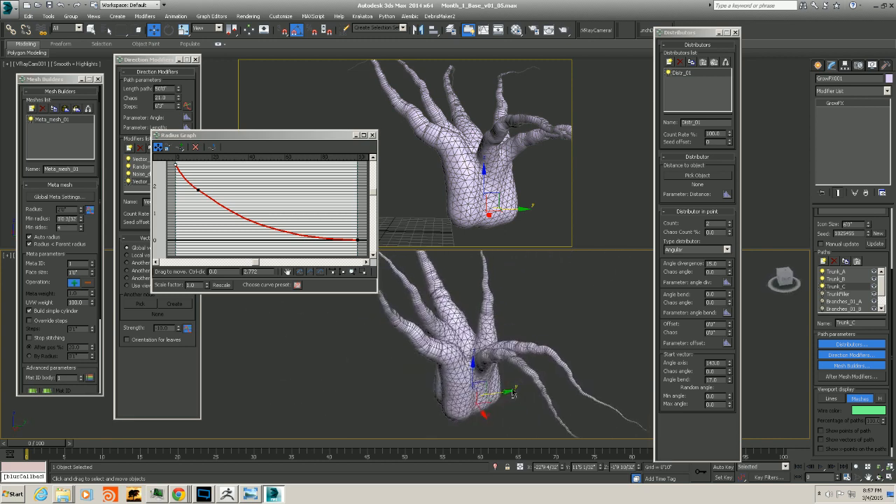
Close the Radius Graph, Direction Modifiers, Mesh Builders and Distributors windows
click(372, 135)
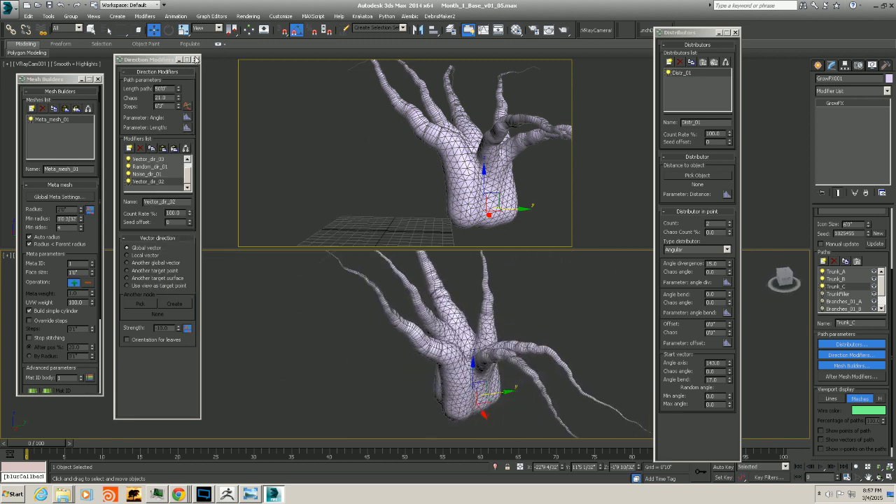
click(196, 60)
click(98, 79)
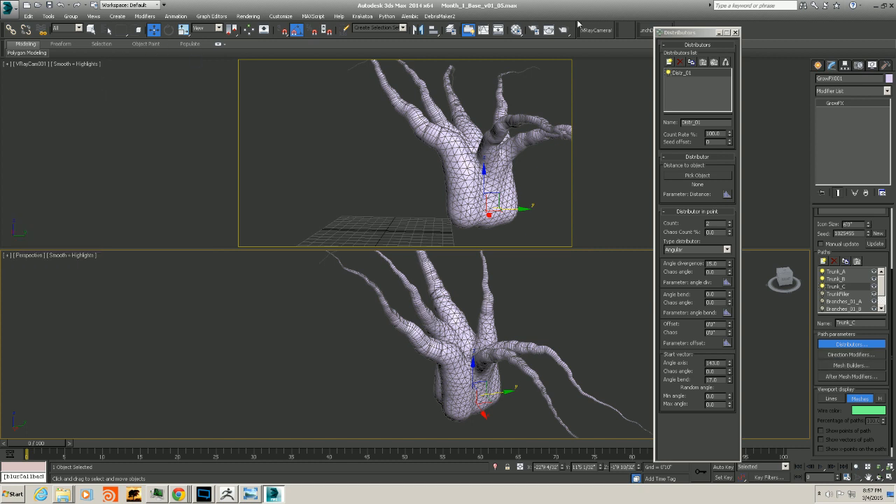
click(734, 32)
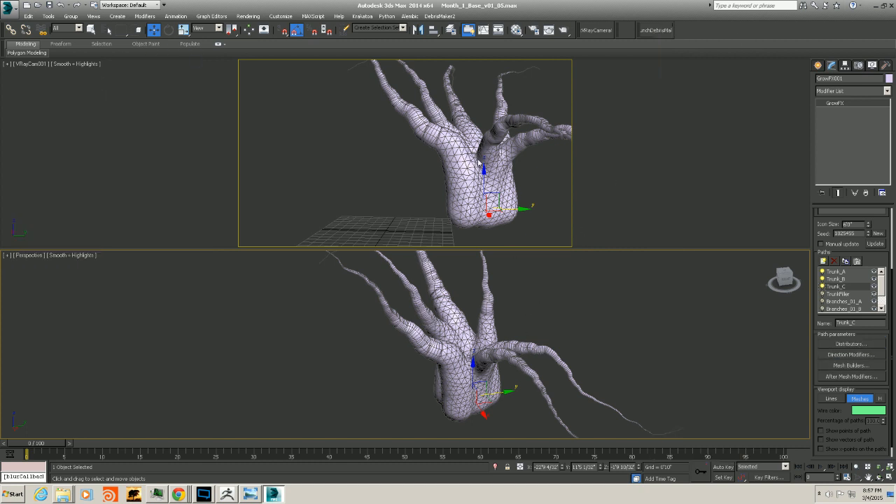
Select the Branches_01_A path and switch on the display of the Branches_01_B path
click(478, 162)
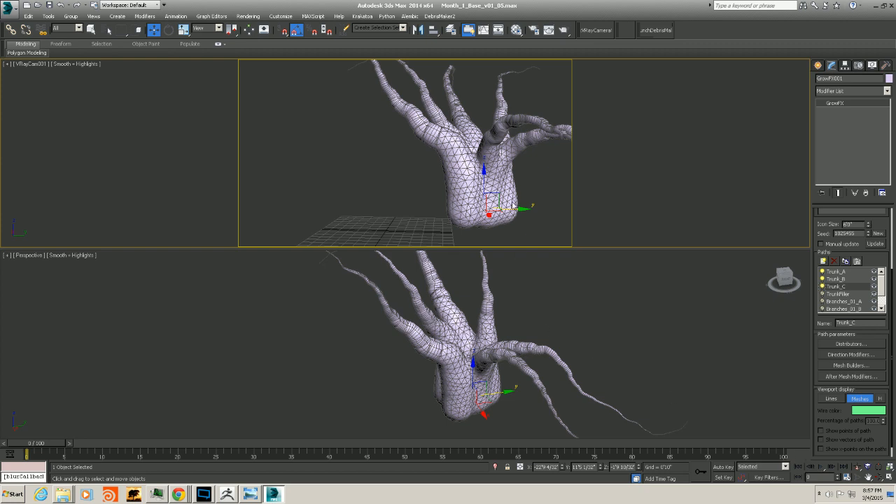
alt+middle_drag(521, 351, 488, 339)
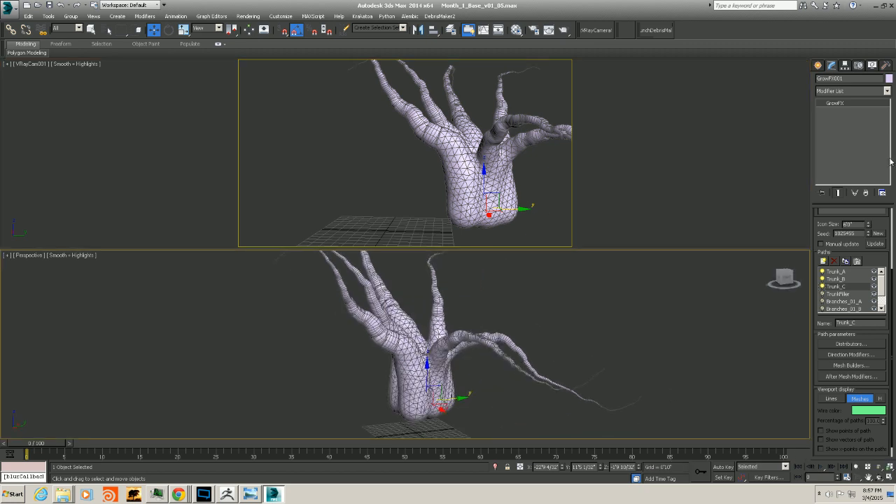
click(844, 301)
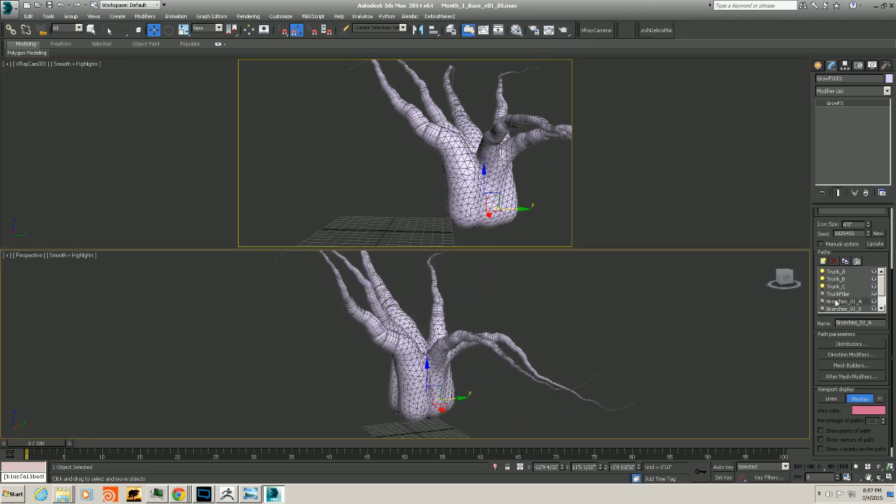
click(822, 308)
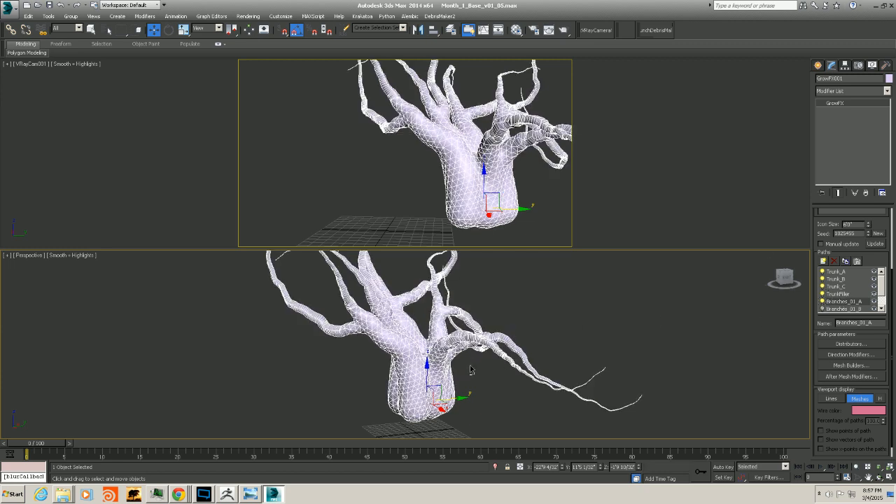
Orbit and zoom around the tree to examine the trunk and branch meshes from several angles
alt+middle_drag(473, 366, 452, 413)
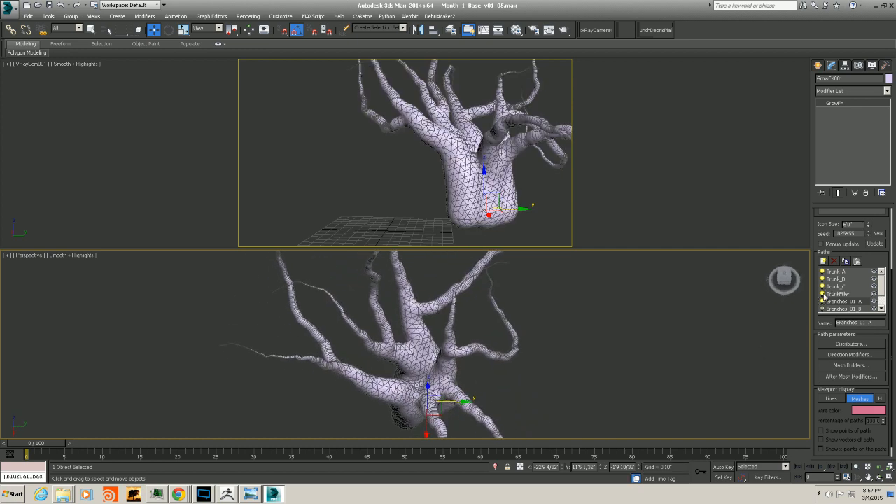
scroll(449, 378, up, 8)
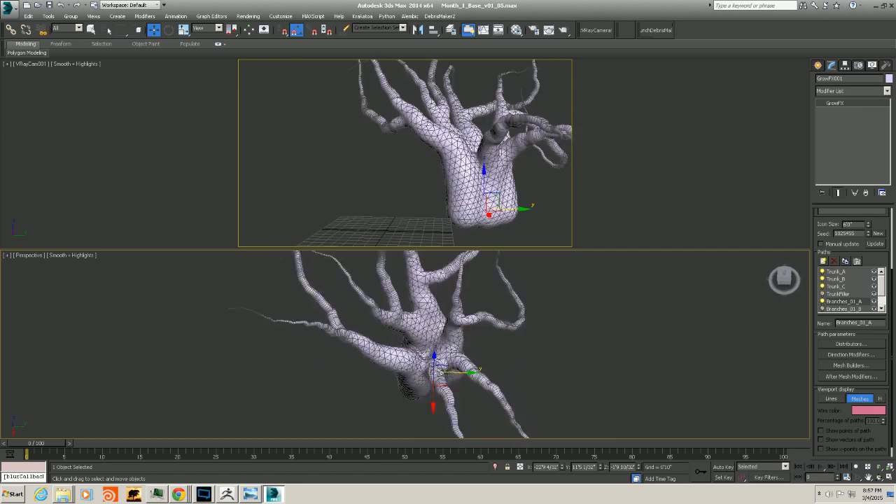
scroll(449, 378, down, 2)
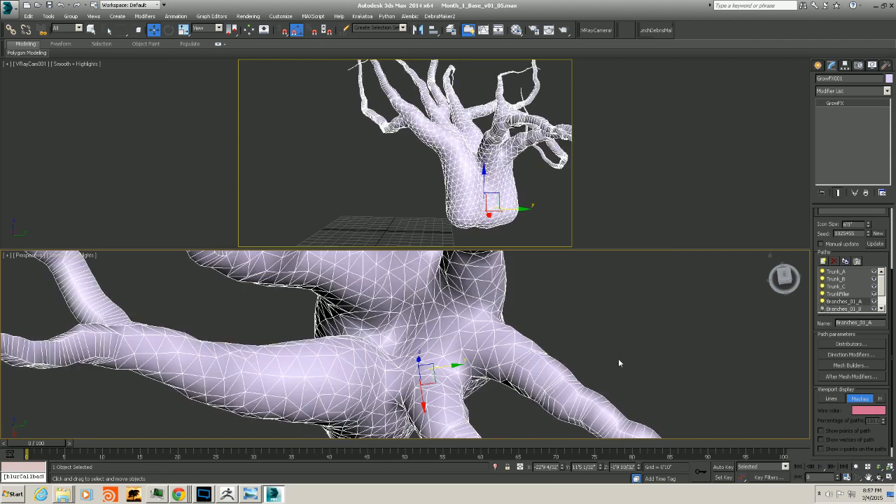
middle_drag(506, 379, 464, 325)
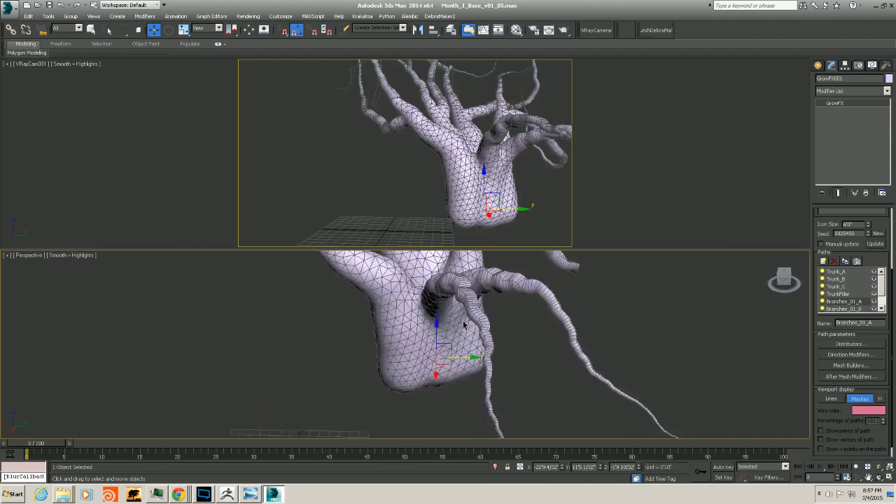
drag(0, 0, 0, 0)
alt+middle_drag(463, 325, 461, 315)
middle_drag(462, 315, 488, 364)
scroll(467, 331, down, 4)
scroll(484, 332, up, 3)
scroll(444, 336, down, 3)
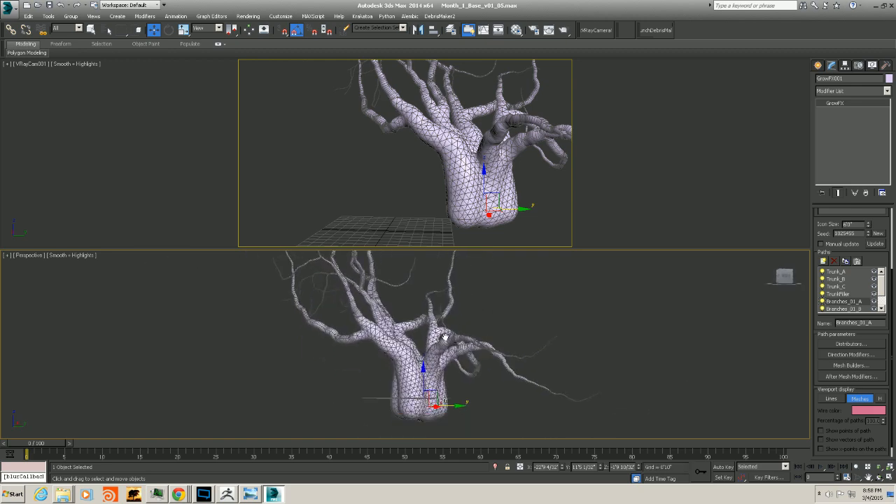
mouse_move(444, 336)
alt+middle_down()
mouse_move(454, 338)
mouse_move(422, 366)
mouse_move(432, 354)
mouse_move(418, 315)
mouse_move(430, 337)
alt+middle_up()
Select Trunk_B, show paths as lines, and set its distributor start vector angle axis to 25
click(837, 279)
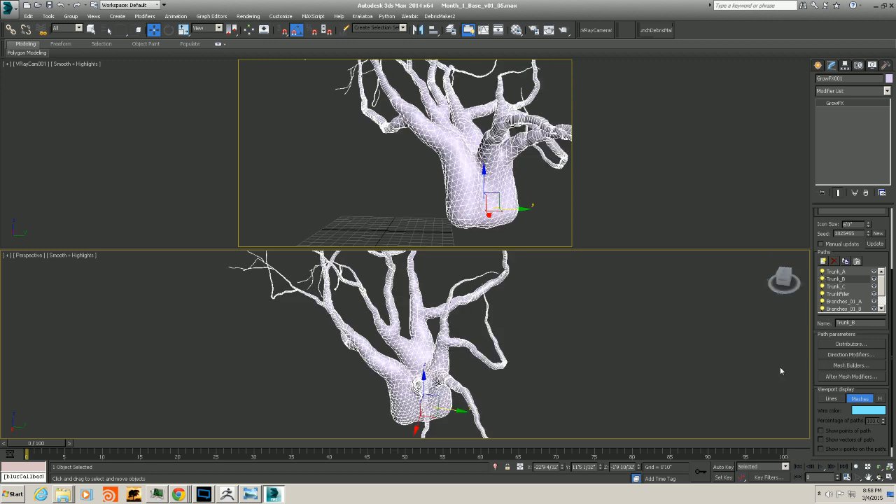
click(824, 398)
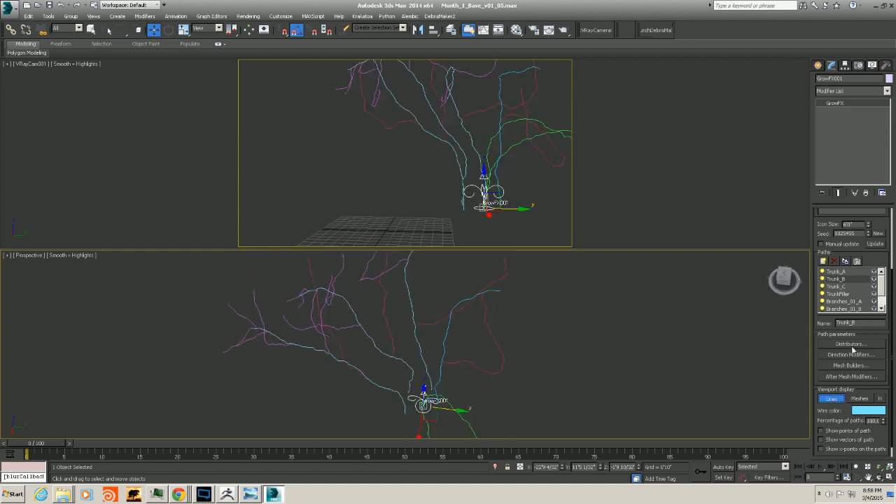
click(851, 344)
click(851, 355)
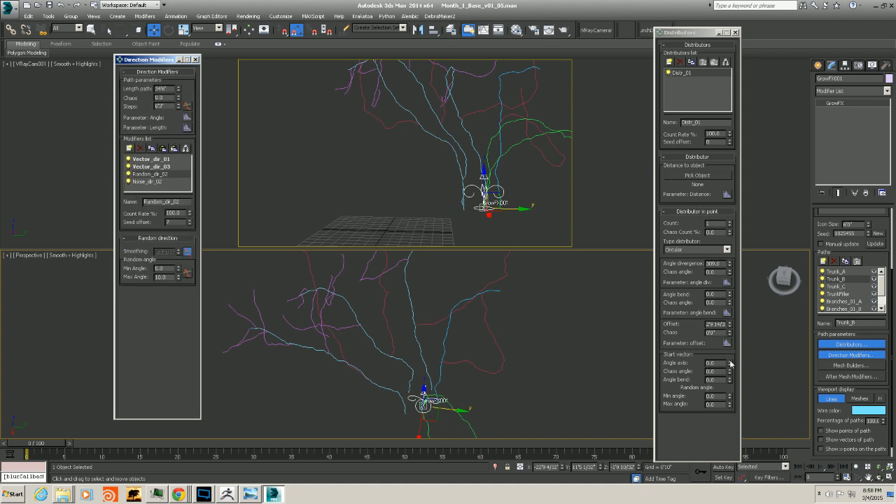
drag(730, 361, 730, 371)
Check Trunk_B's new direction from another angle and close the Direction Modifiers and Distributors windows
alt+middle_drag(493, 380, 559, 372)
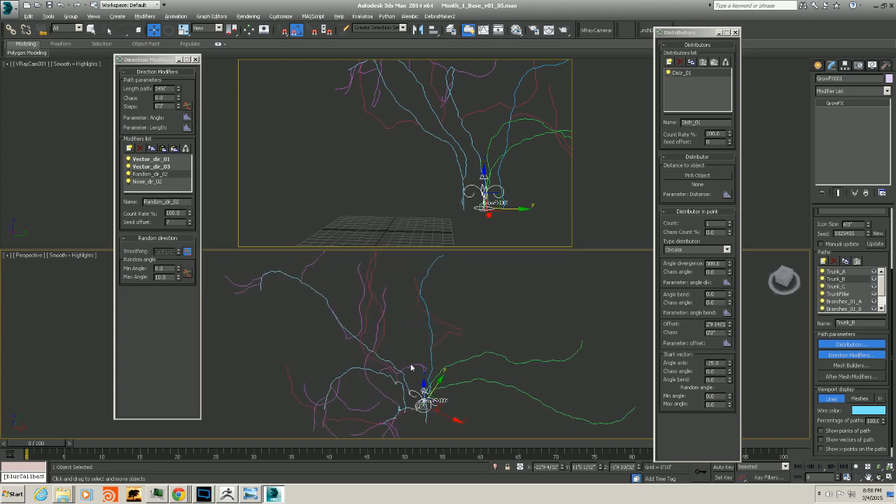
alt+middle_drag(411, 366, 445, 340)
alt+middle_drag(452, 348, 419, 375)
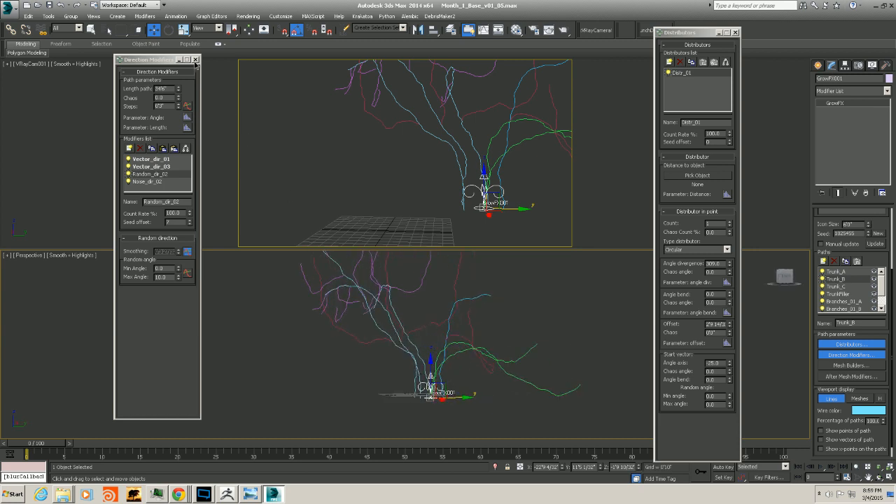
click(195, 59)
click(735, 32)
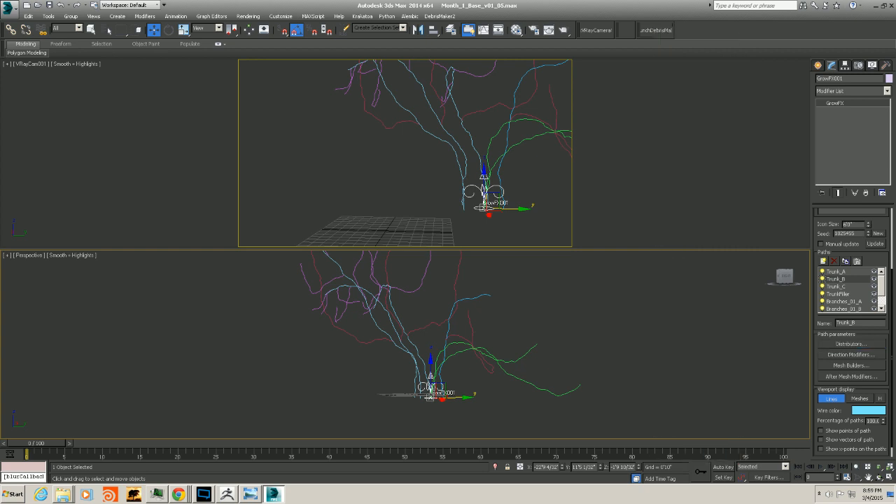
Exit isolation to show the surrounding scene and open the tree-of-souls reference image for comparison
key(alt+q)
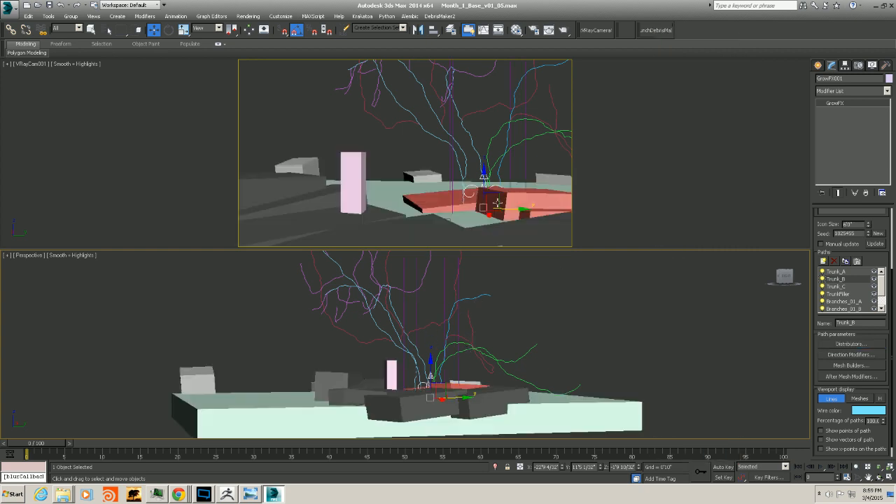
click(249, 494)
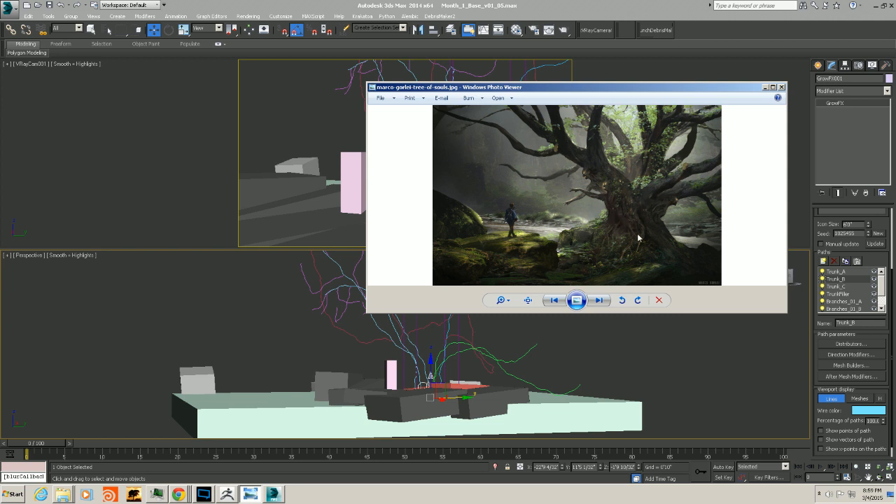
click(567, 17)
mouse_move(437, 389)
middle_down()
mouse_move(474, 388)
mouse_move(465, 414)
mouse_move(435, 378)
middle_up()
scroll(450, 392, up, 3)
Select the red box under the tree and compare the scene with the reference image again before closing it
click(440, 384)
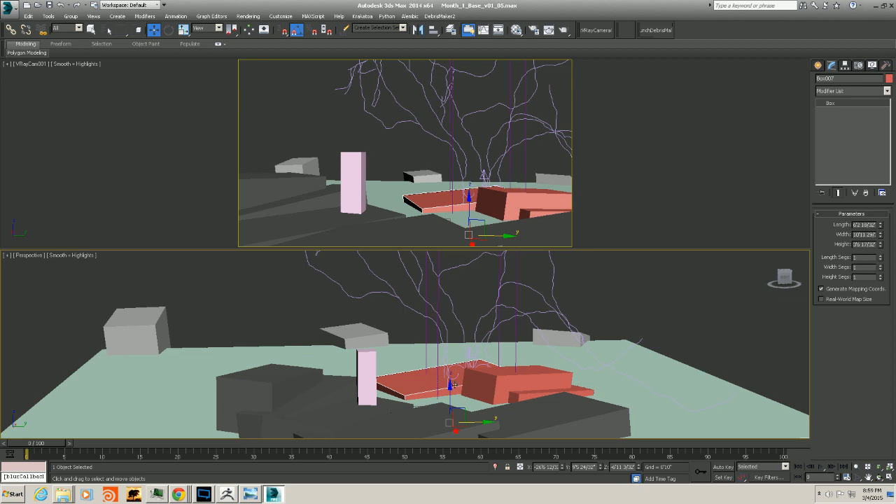
drag(454, 386, 450, 383)
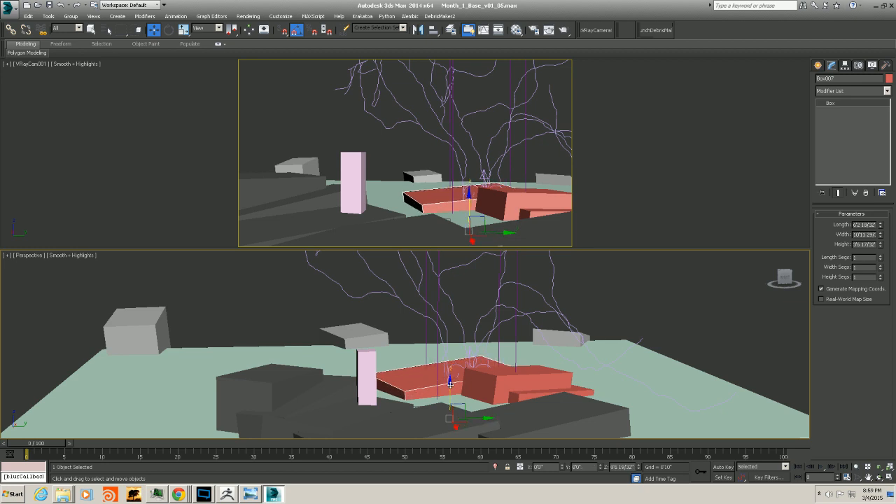
alt+middle_drag(450, 384, 441, 443)
click(272, 494)
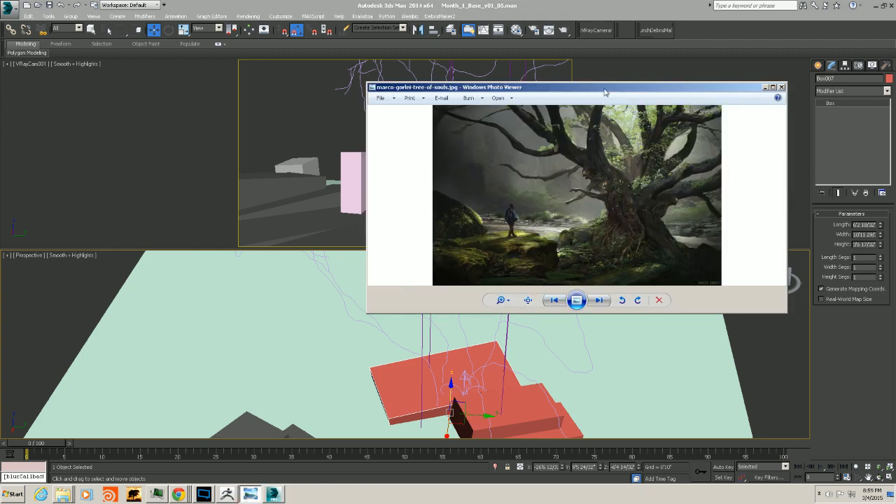
drag(604, 91, 620, 87)
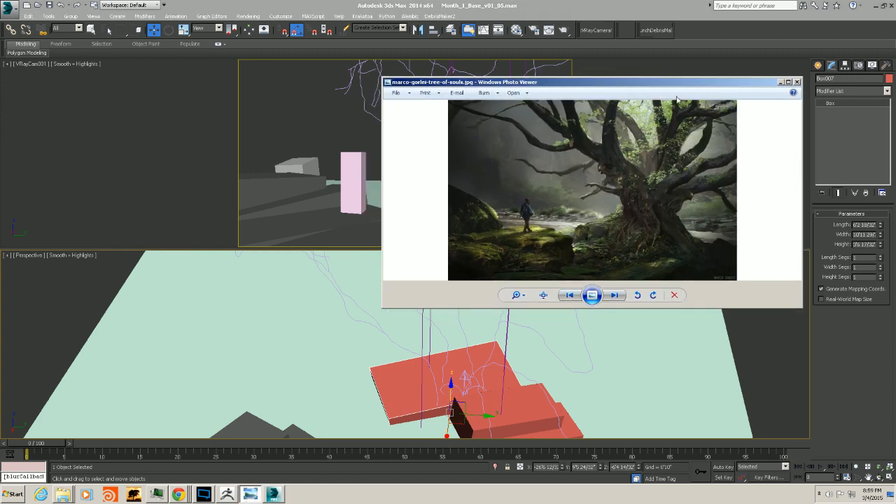
click(780, 83)
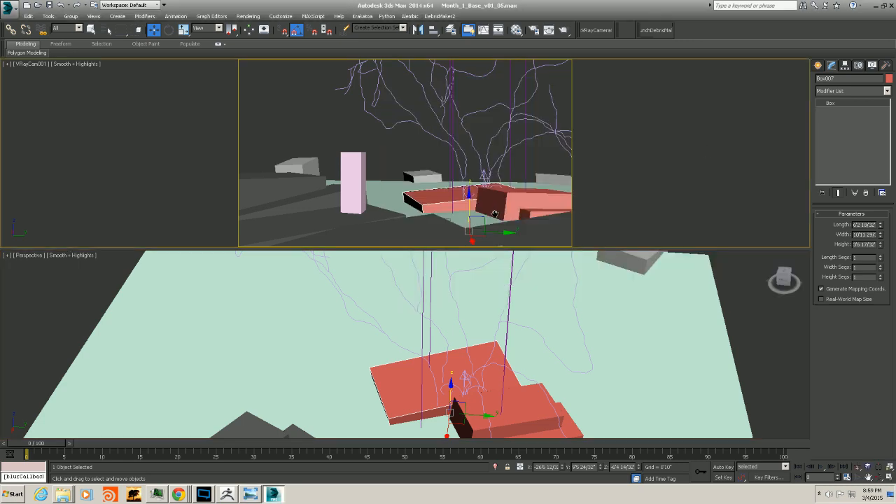
Select the GrowFX tree and switch its viewport display back to meshes
alt+middle_drag(518, 366, 466, 311)
click(454, 303)
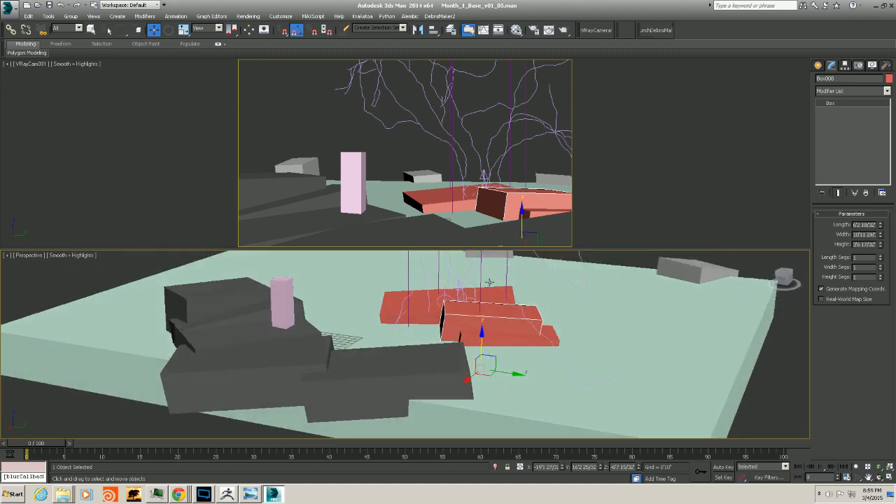
alt+middle_drag(489, 282, 512, 308)
click(476, 348)
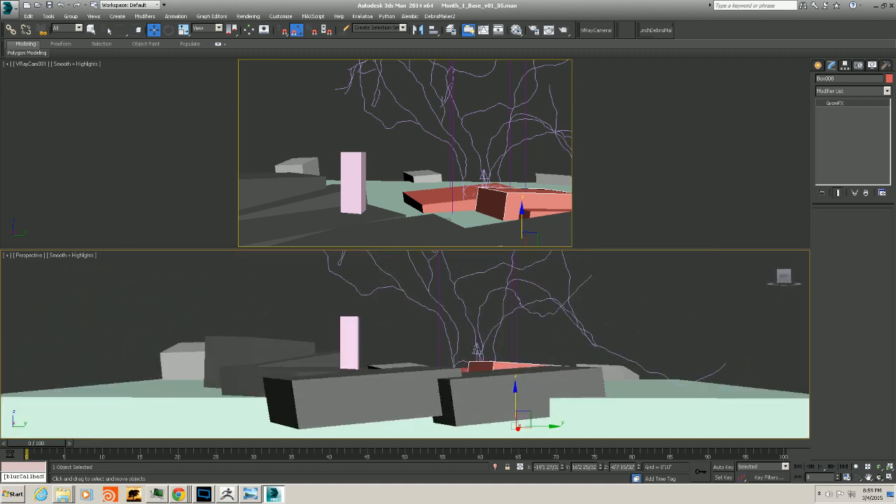
click(859, 398)
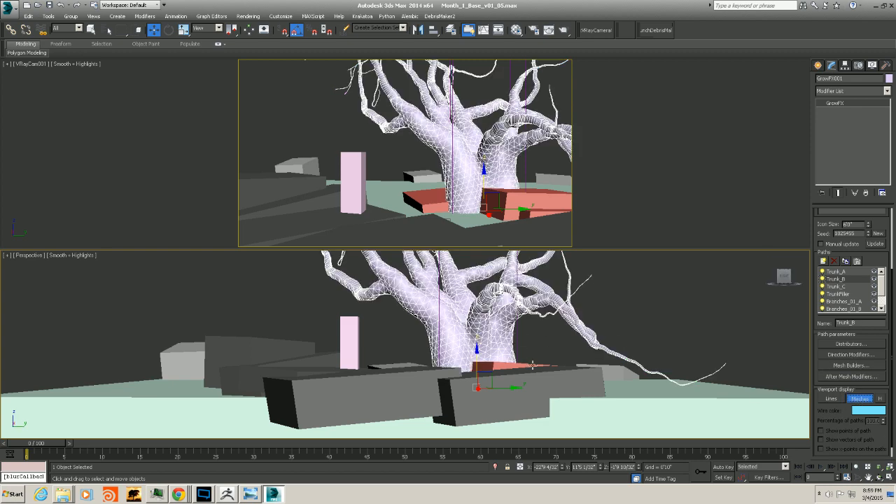
Orbit around the tree base to examine how the roots sit on the red boxes
alt+middle_drag(514, 359, 520, 385)
click(498, 394)
drag(497, 409, 450, 397)
click(387, 392)
click(485, 394)
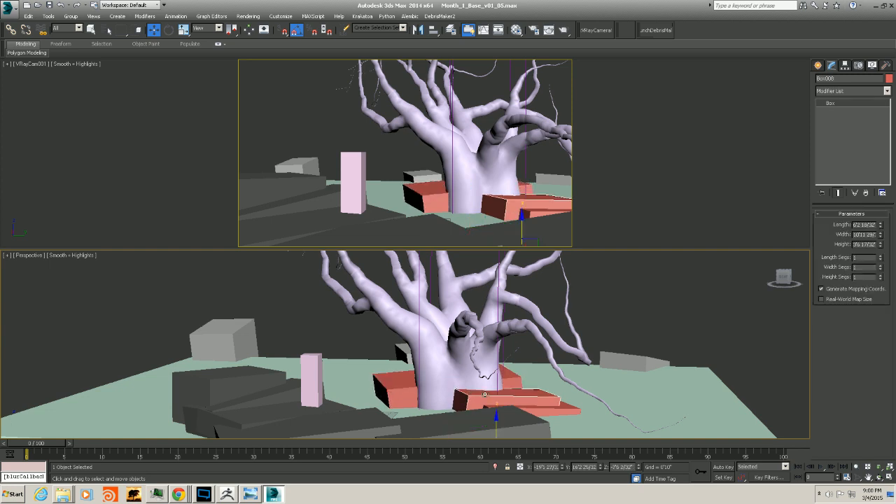
alt+middle_drag(543, 391, 493, 406)
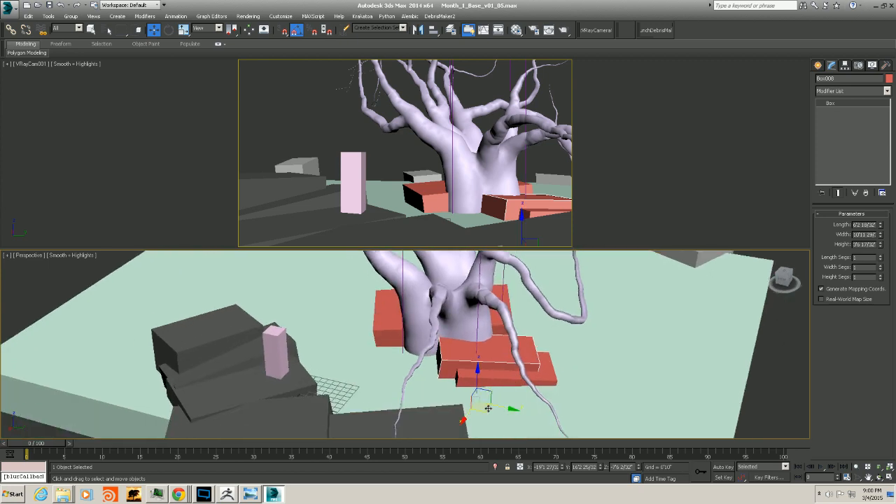
drag(491, 407, 494, 409)
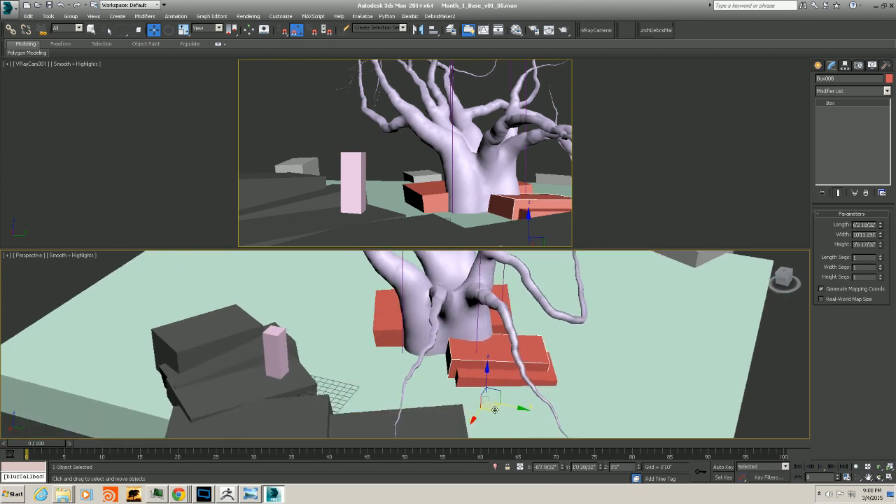
alt+middle_drag(494, 409, 452, 301)
click(375, 338)
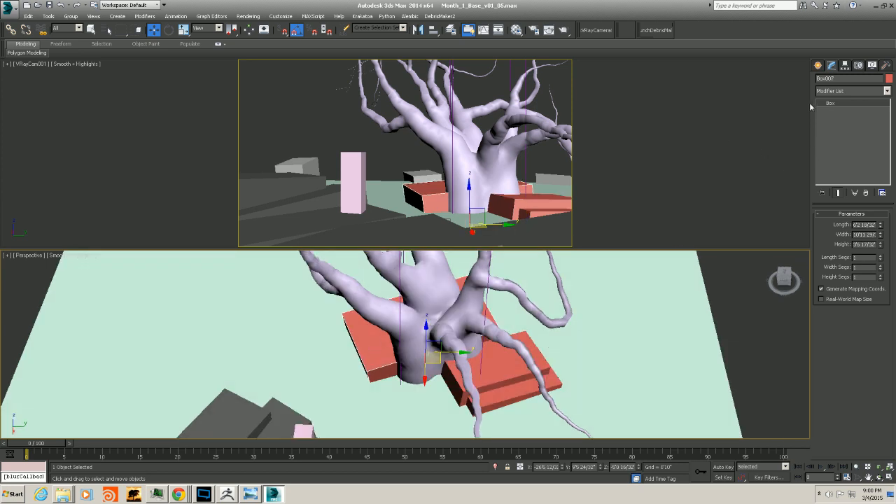
Create a light-blue box and move it against the trunk base beside the red boxes, blocking out a rock
click(818, 65)
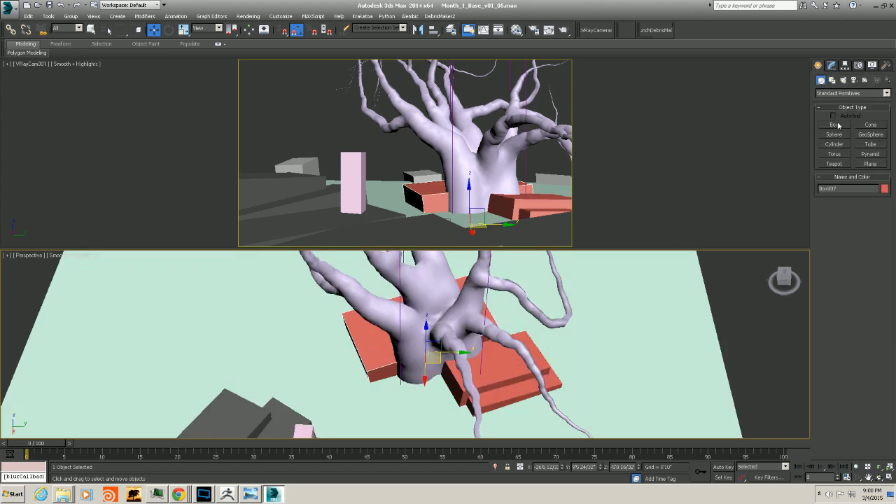
middle_drag(420, 341, 456, 331)
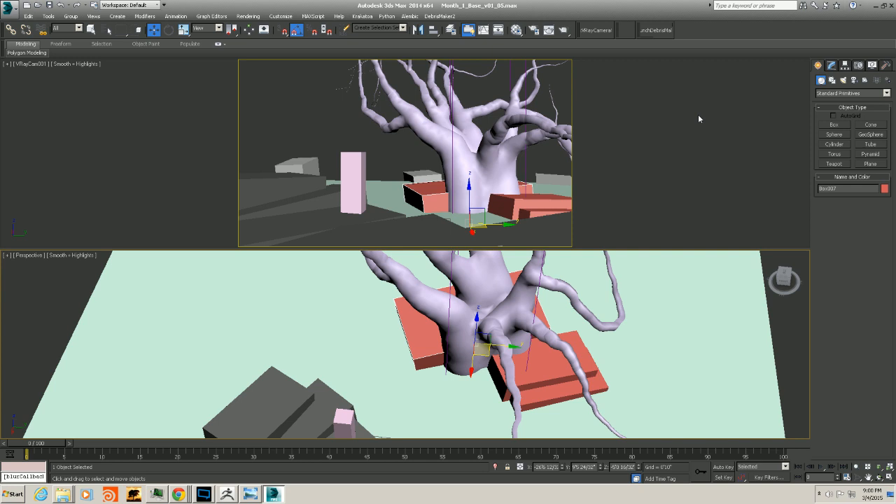
click(832, 125)
alt+middle_drag(387, 383, 380, 402)
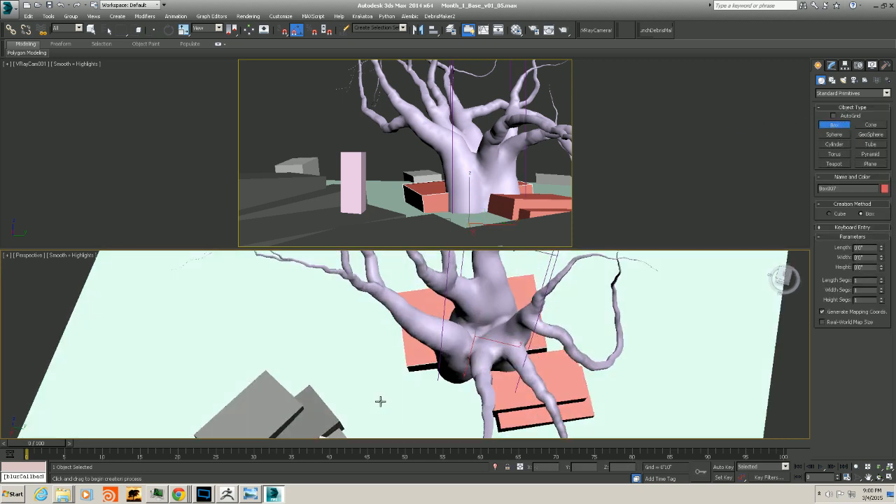
drag(404, 390, 457, 352)
drag(451, 321, 450, 319)
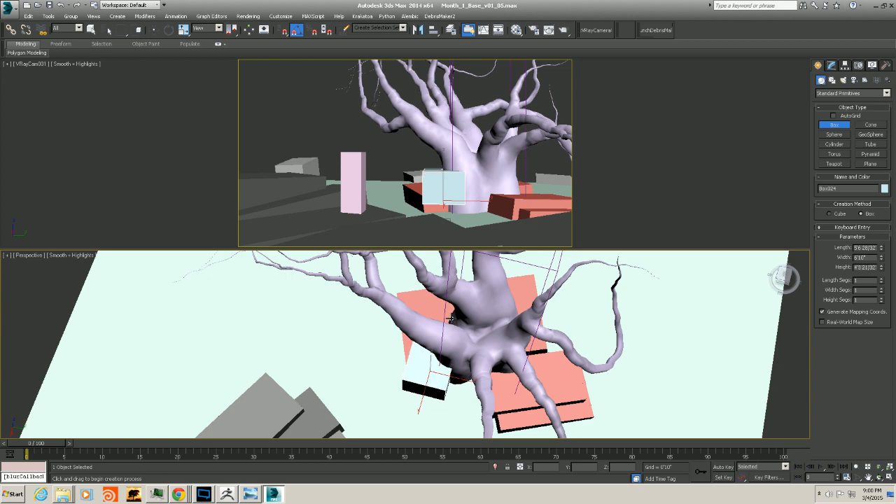
alt+middle_drag(392, 374, 412, 313)
key(w)
drag(430, 349, 431, 369)
alt+middle_drag(429, 371, 427, 401)
drag(426, 401, 431, 389)
alt+middle_drag(431, 389, 448, 384)
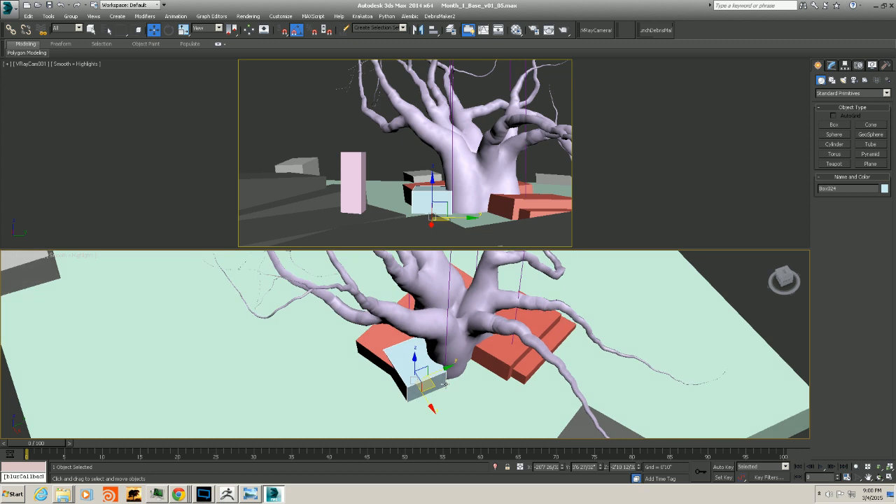
Clone the box as a copy rotated 45 degrees, then move and scale the copy next to the first box
key(e)
mouse_move(424, 409)
mouse_down()
mouse_move(413, 410)
mouse_move(420, 405)
mouse_up()
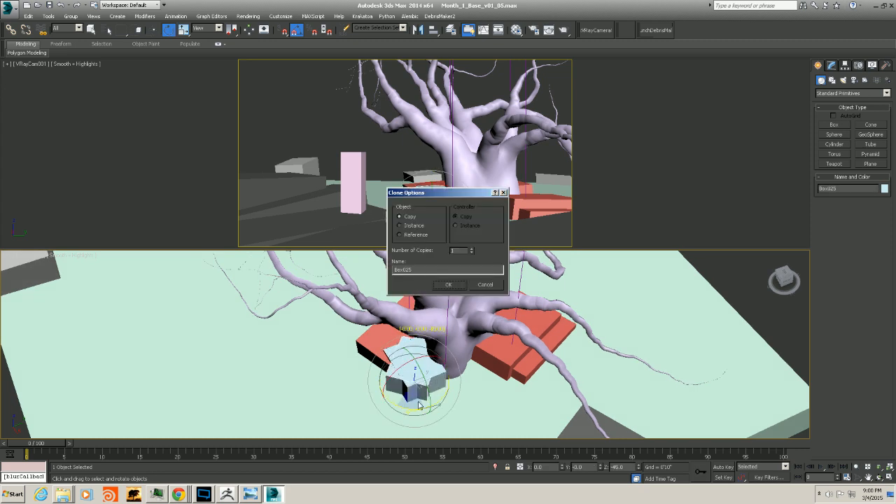
click(447, 285)
key(w)
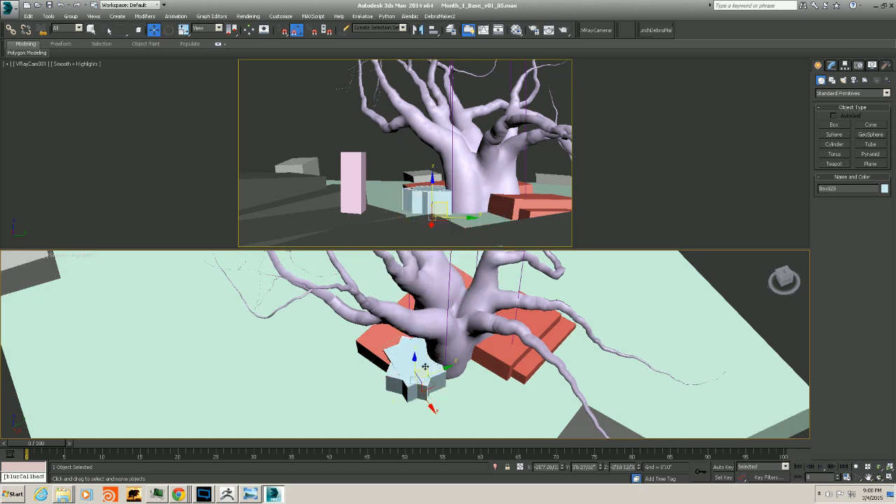
drag(432, 384, 405, 364)
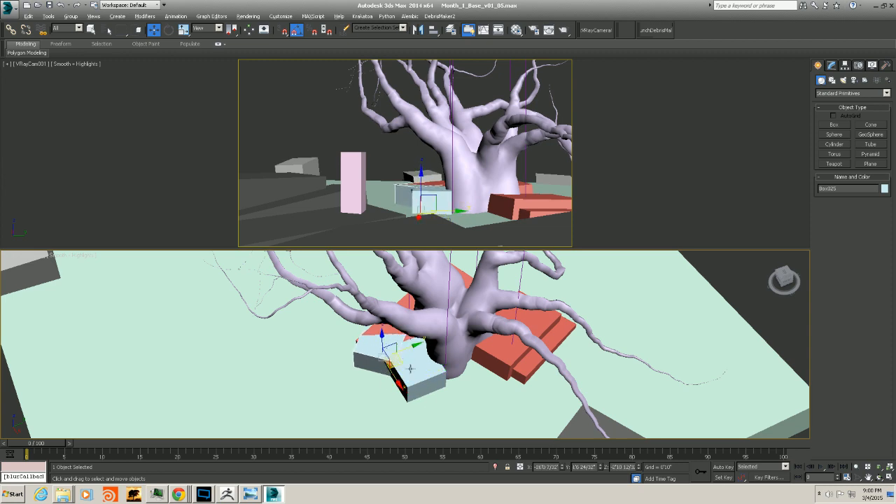
alt+middle_drag(405, 364, 387, 340)
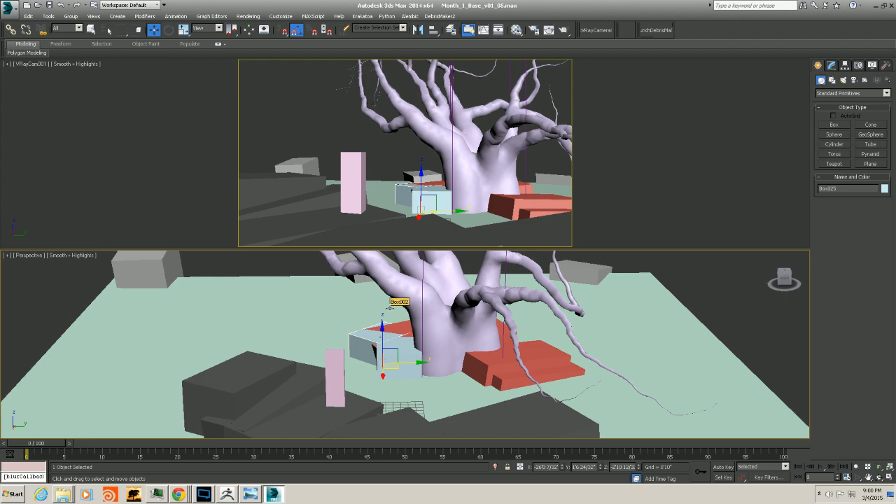
alt+middle_drag(340, 307, 385, 337)
key(r)
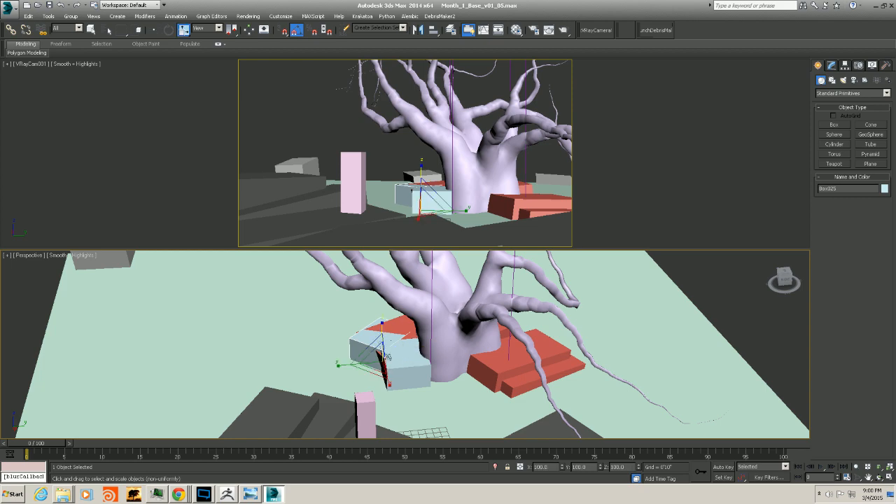
drag(381, 334, 381, 327)
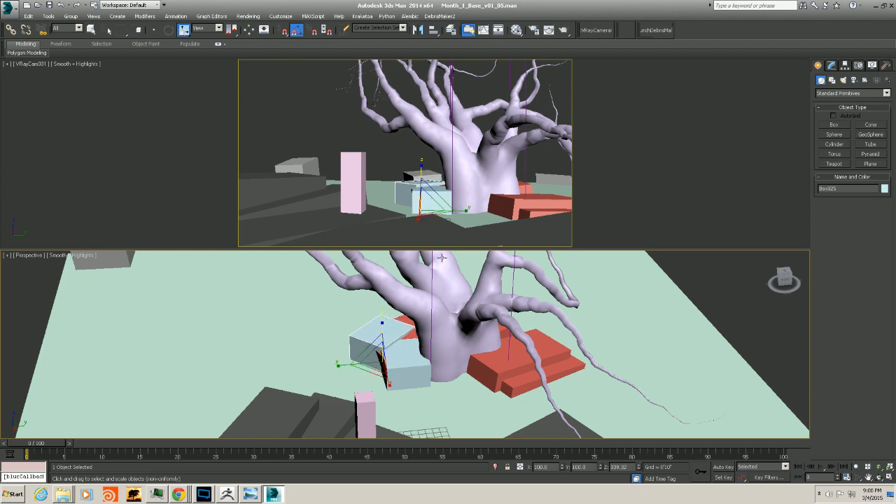
alt+middle_drag(381, 327, 423, 367)
Clone another copy of the box and move it to the other side of the trunk base
key(w)
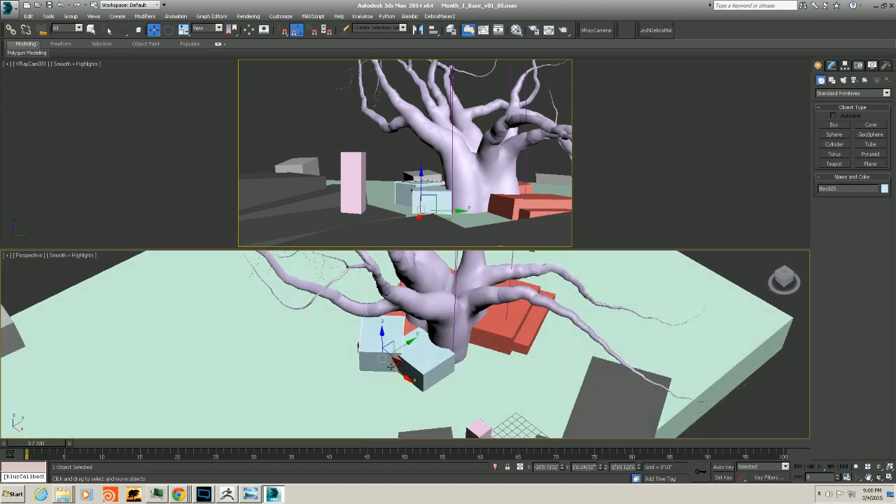
drag(400, 360, 394, 363)
alt+middle_drag(394, 364, 365, 323)
mouse_move(365, 321)
shift+mouse_down()
mouse_move(464, 346)
mouse_move(432, 368)
shift+mouse_up()
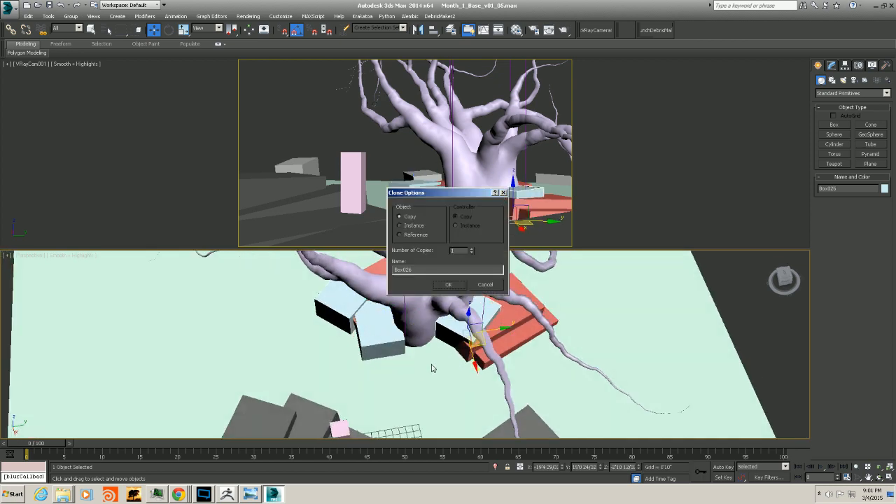
click(450, 287)
alt+middle_drag(473, 344, 466, 312)
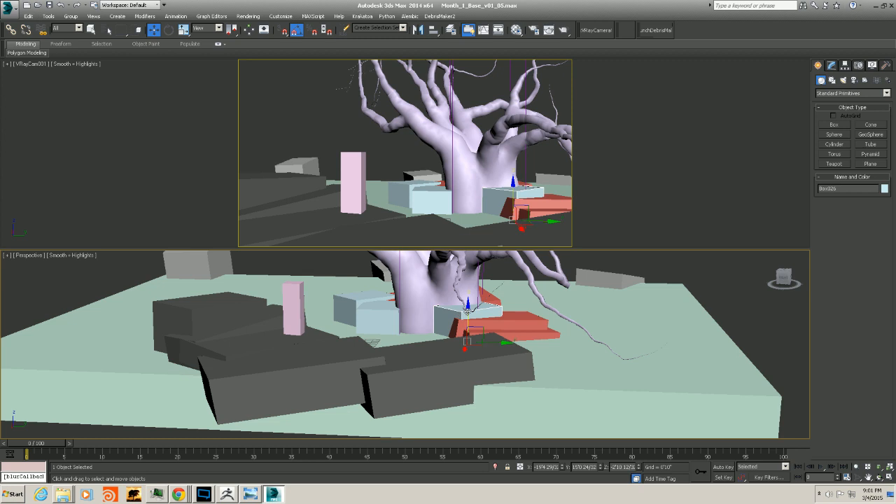
mouse_move(467, 312)
mouse_down()
mouse_move(488, 352)
mouse_move(471, 316)
mouse_up()
alt+middle_drag(491, 318, 498, 341)
Select and examine the red boxes around the trunk base from several angles
click(505, 323)
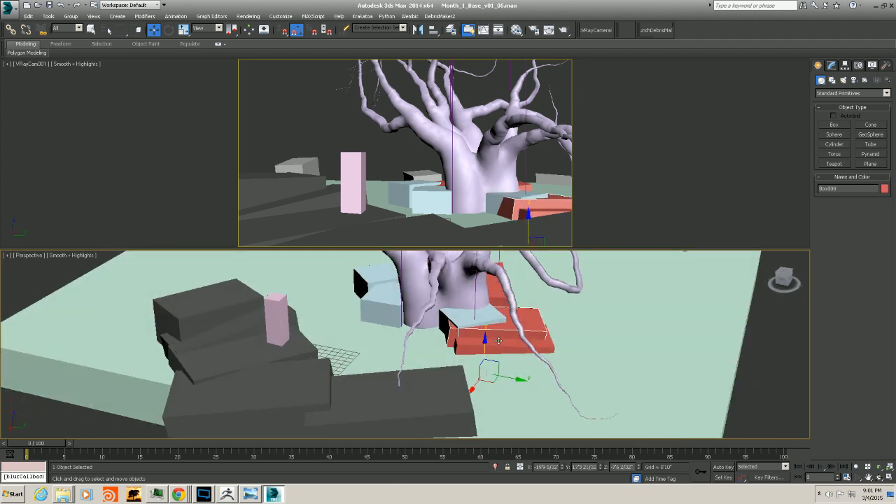
drag(494, 376, 487, 403)
alt+middle_drag(408, 324, 425, 316)
middle_drag(425, 315, 469, 380)
scroll(436, 357, down, 3)
scroll(478, 380, up, 4)
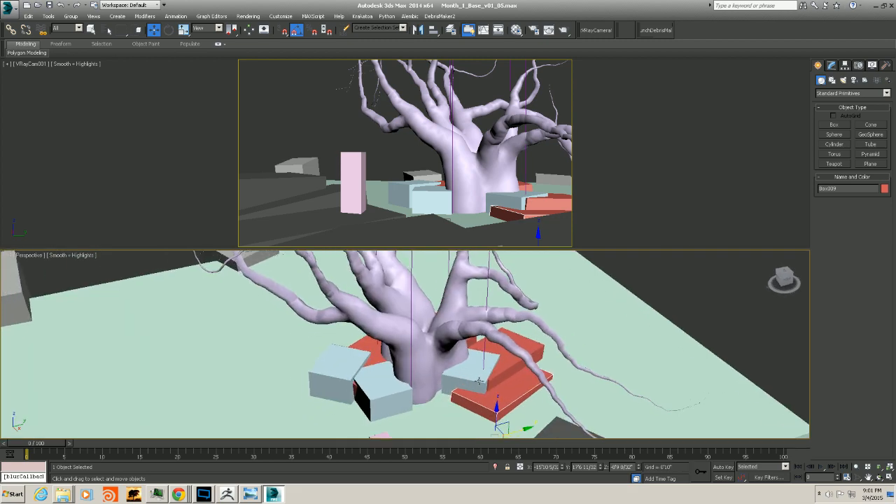
click(472, 375)
click(502, 367)
click(431, 337)
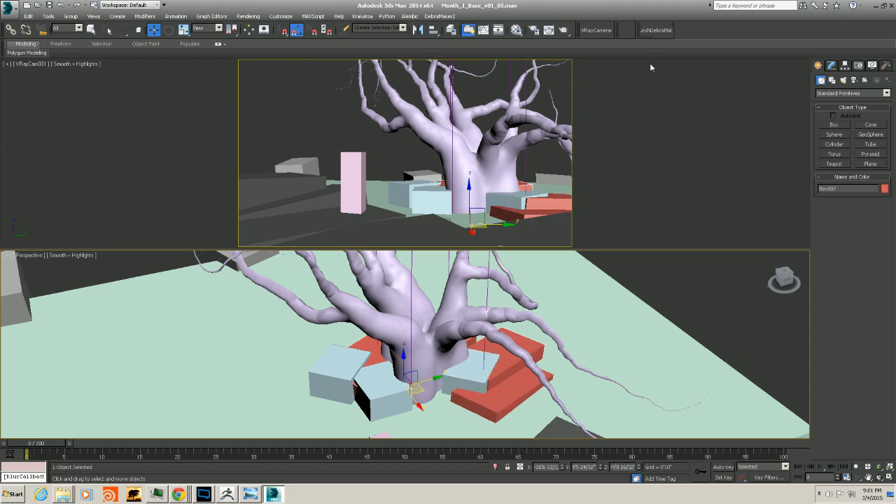
alt+middle_drag(514, 280, 676, 235)
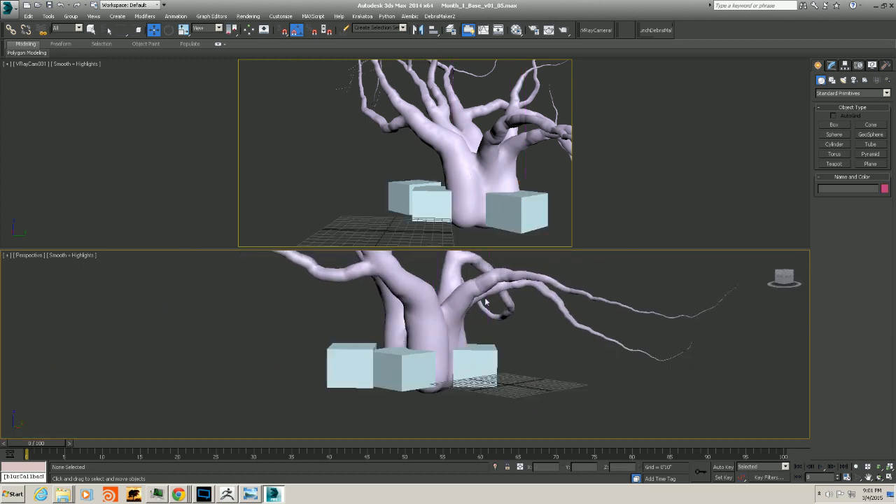
Show only the tree and light-blue boxes, then select all three light-blue boxes and delete them
middle_drag(490, 329, 498, 348)
click(422, 369)
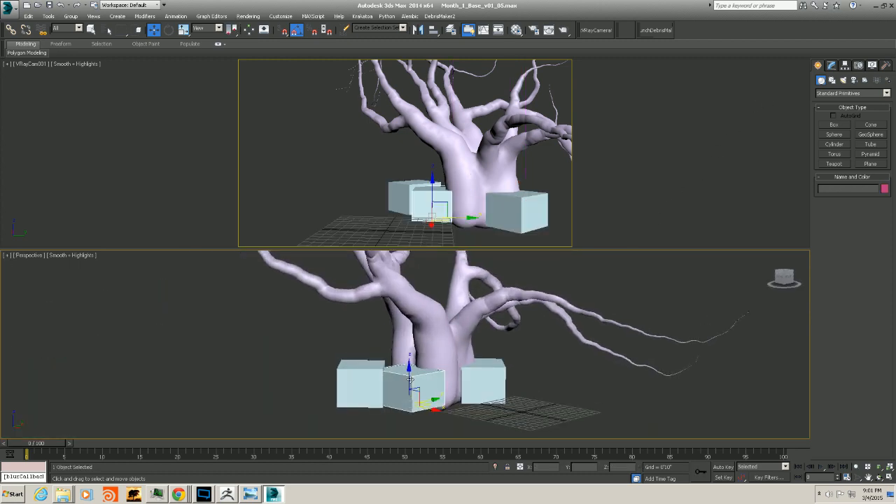
ctrl+click(358, 366)
ctrl+click(486, 361)
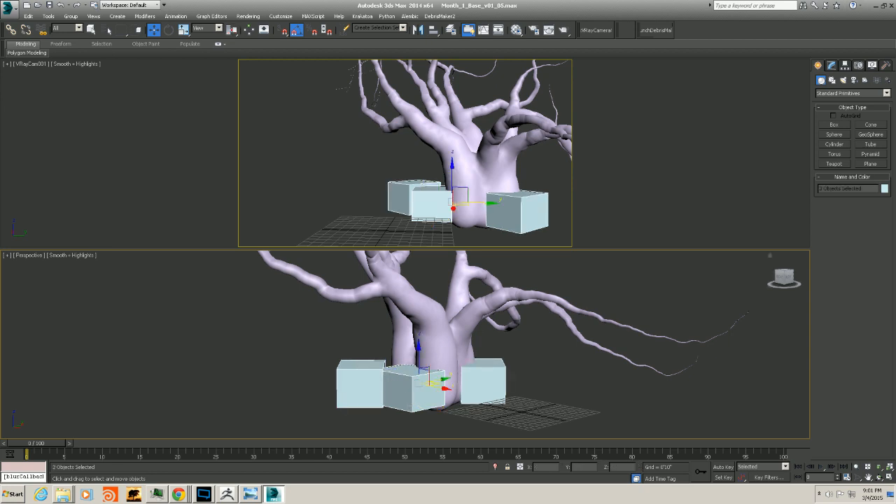
key(Delete)
Select the GrowFX tree, open its preference parameters, and clone it as a copy named GrowFX_Baked
alt+middle_drag(504, 385, 433, 386)
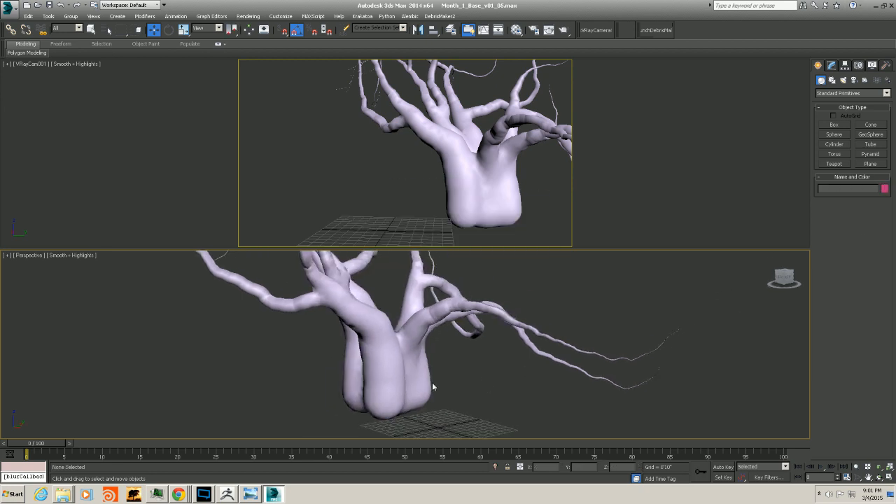
click(266, 304)
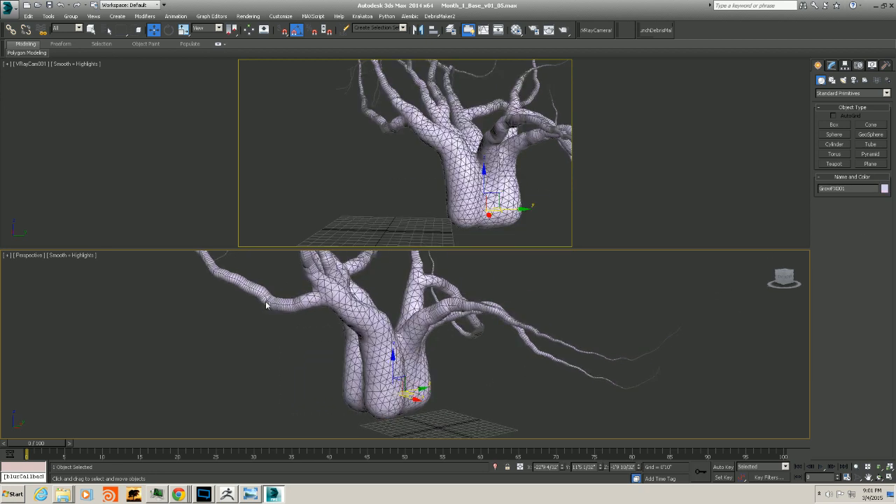
click(832, 65)
scroll(830, 280, down, 1)
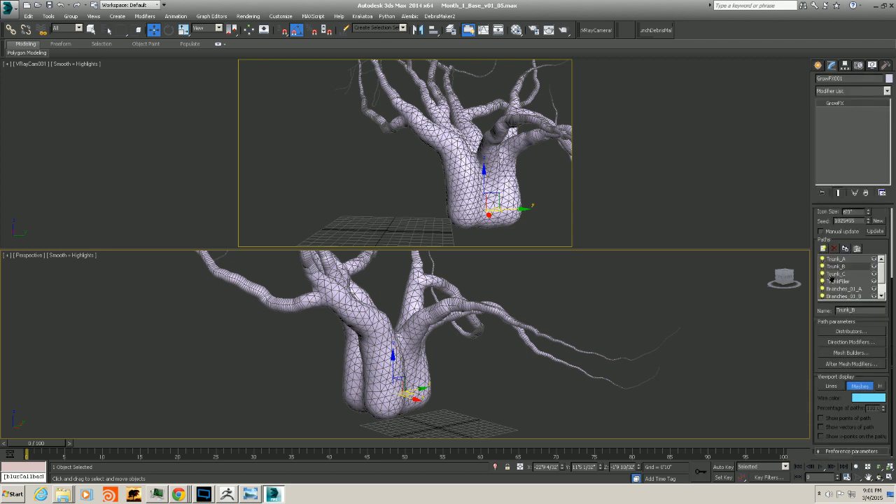
click(838, 451)
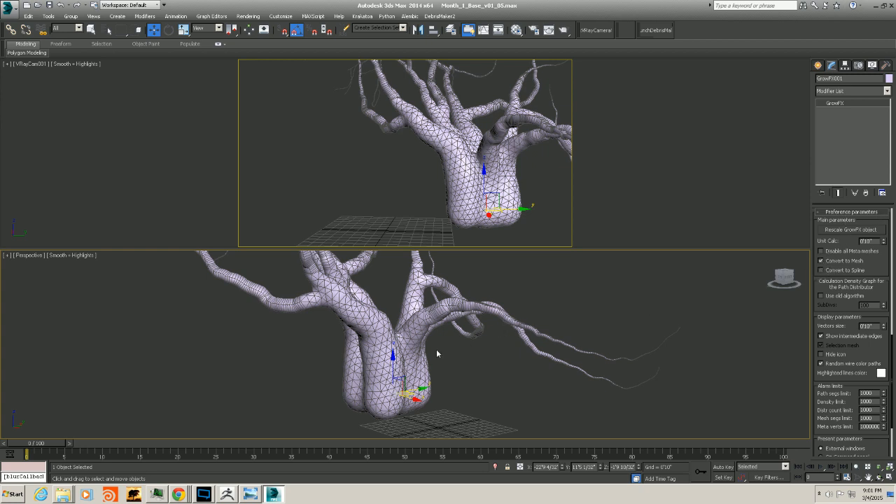
alt+middle_drag(436, 348, 385, 384)
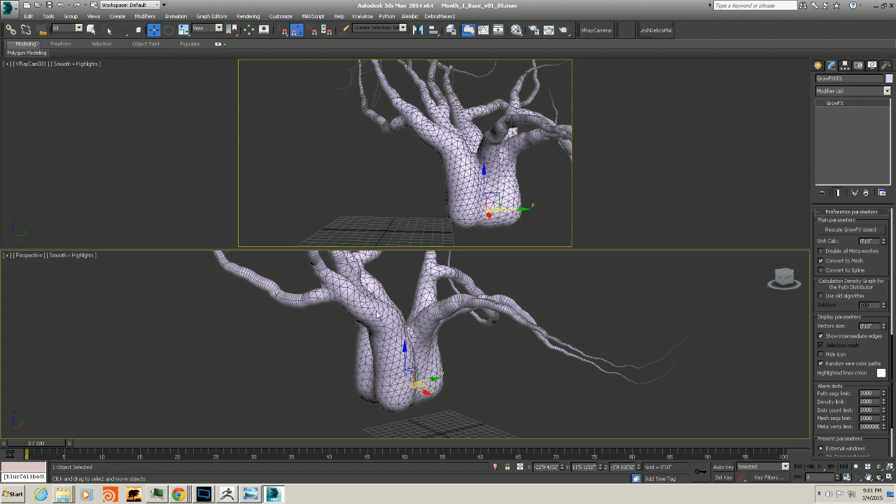
right_click(402, 342)
click(416, 376)
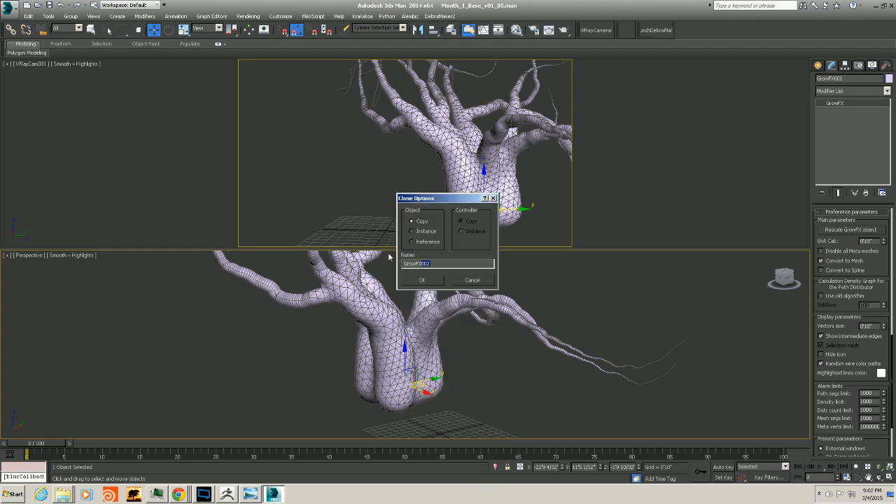
text(_Baked)
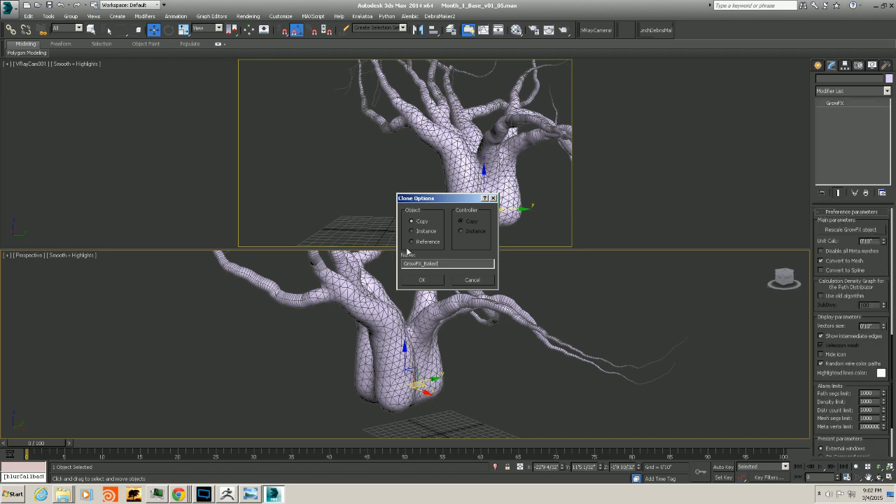
click(422, 279)
Open the layer manager and rename Layer001 to Env_HeroTree_Baked
alt+middle_drag(442, 327, 421, 341)
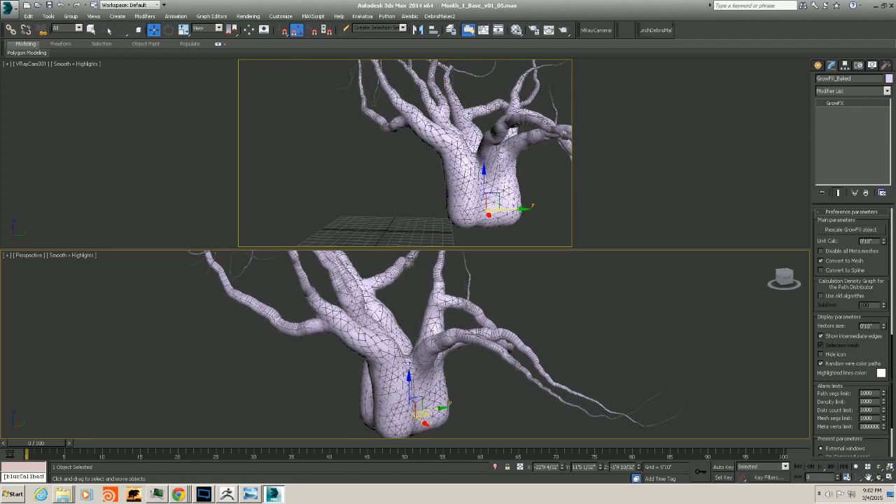
drag(895, 30, 608, 67)
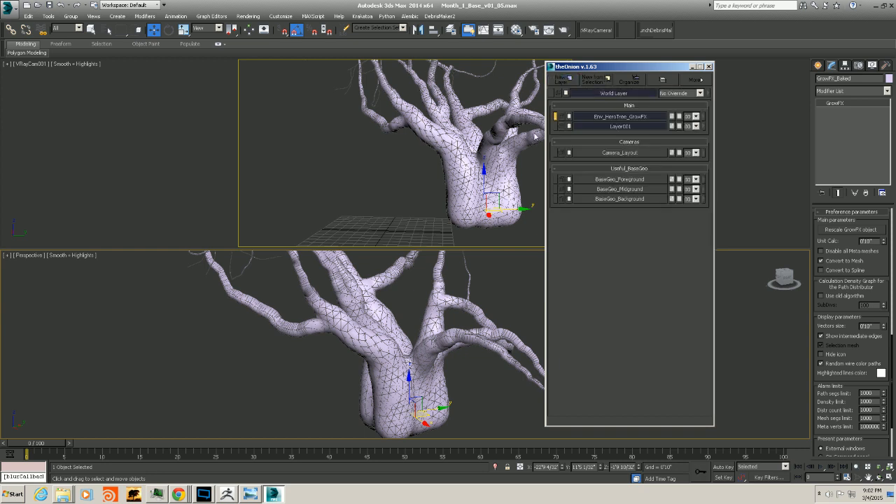
right_click(613, 126)
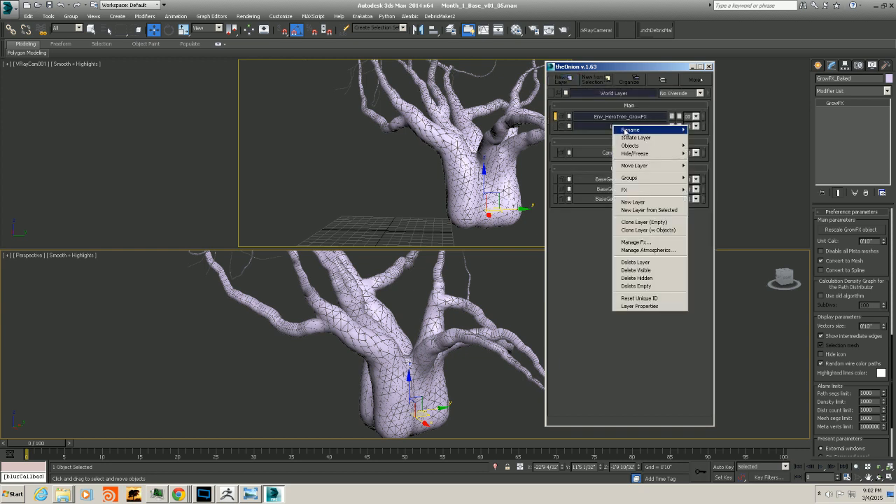
click(706, 130)
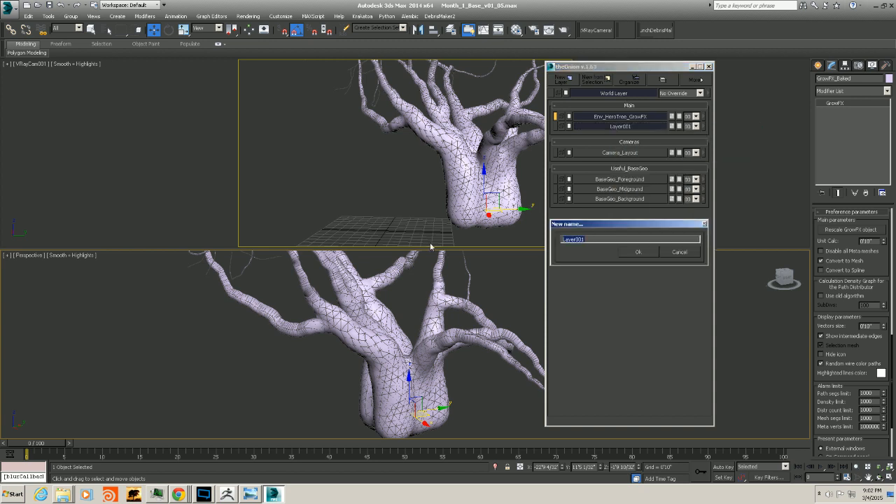
text(Env_HeroTree_Baked)
click(634, 251)
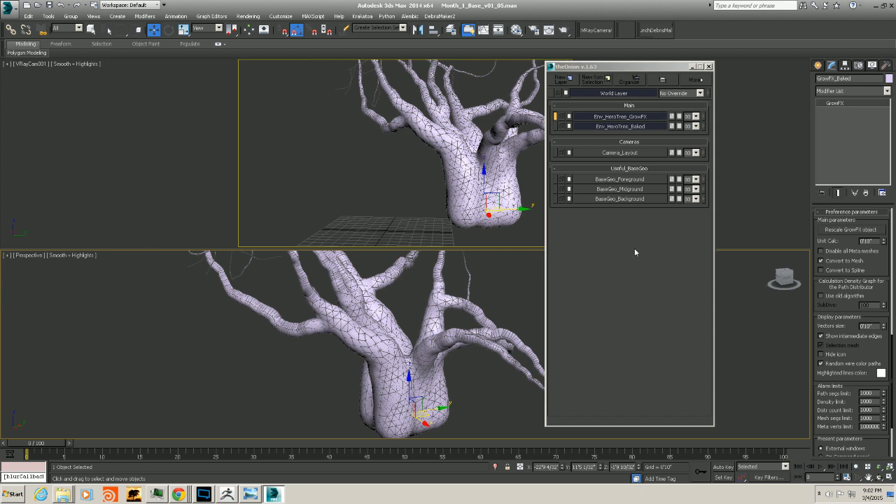
Add the selected baked tree copy to the Env_HeroTree_Baked layer and close the layer manager
right_click(704, 126)
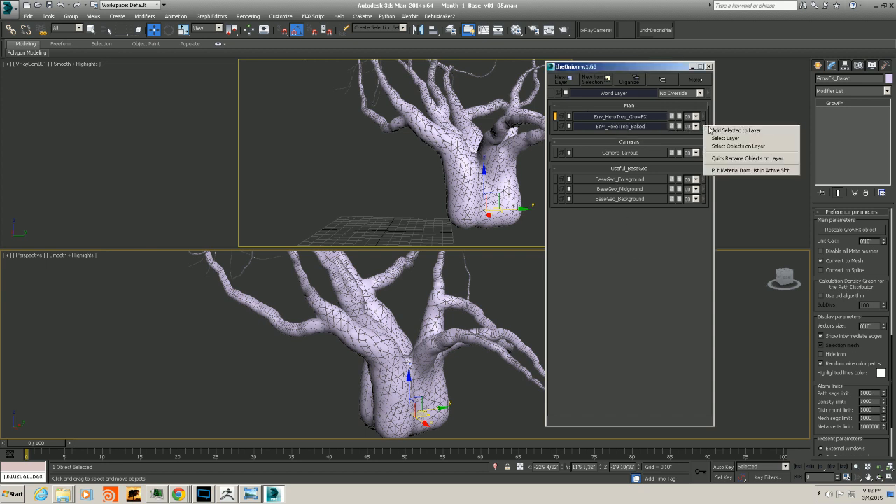
click(712, 130)
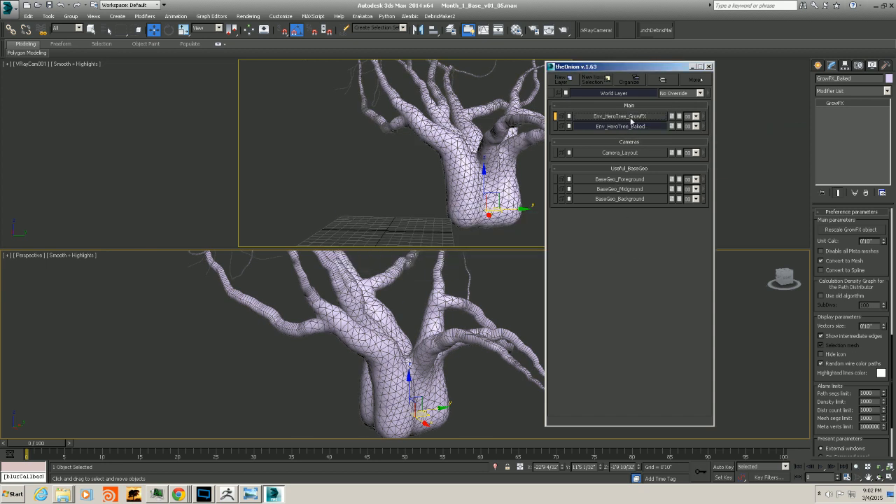
click(708, 67)
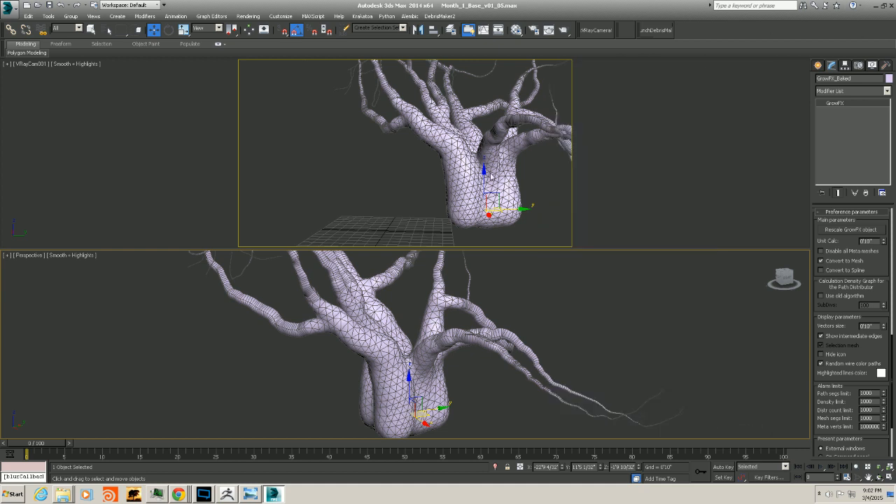
Reselect the baked tree, add an Edit Mesh modifier and collapse its stack to an editable mesh
alt+middle_drag(446, 358, 452, 348)
click(399, 275)
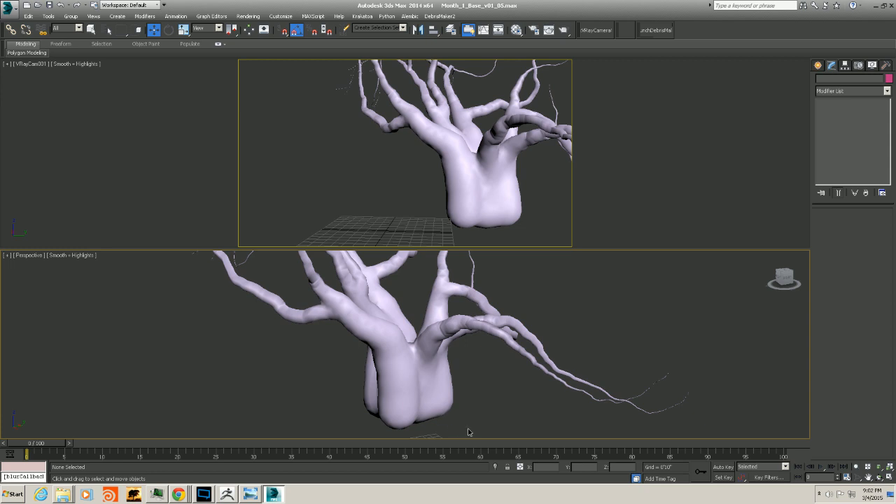
drag(468, 429, 294, 335)
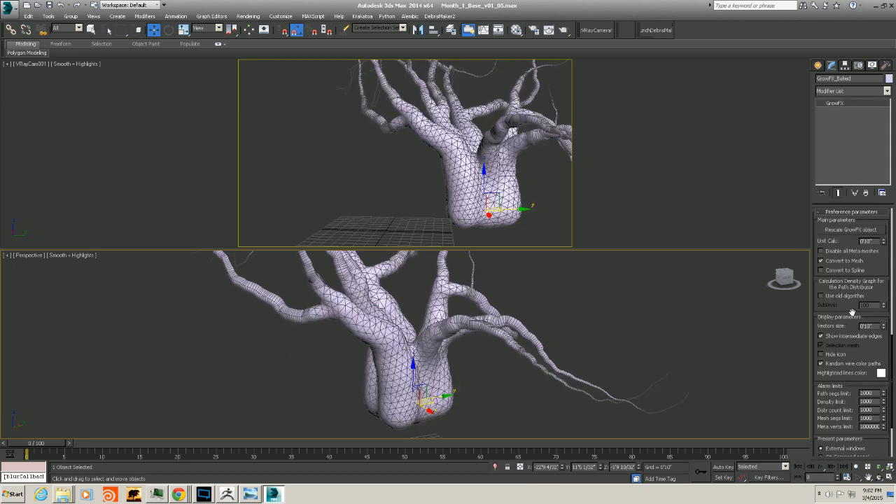
scroll(852, 311, down, 3)
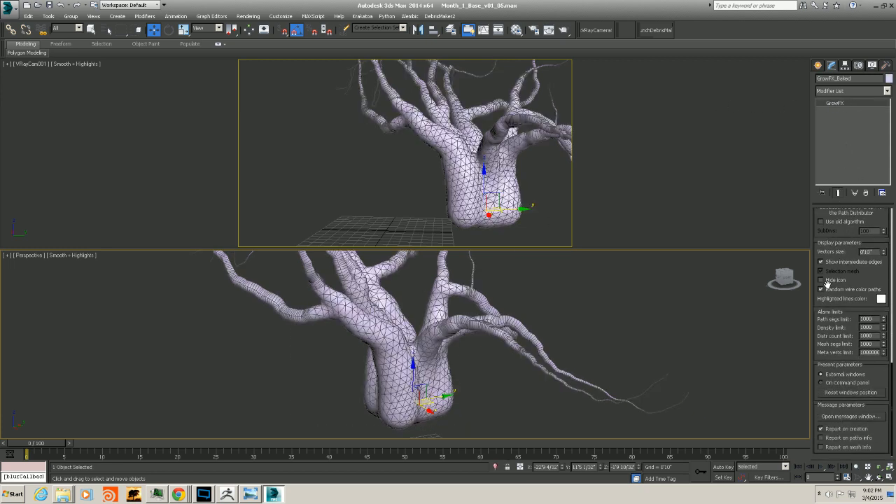
scroll(872, 273, up, 3)
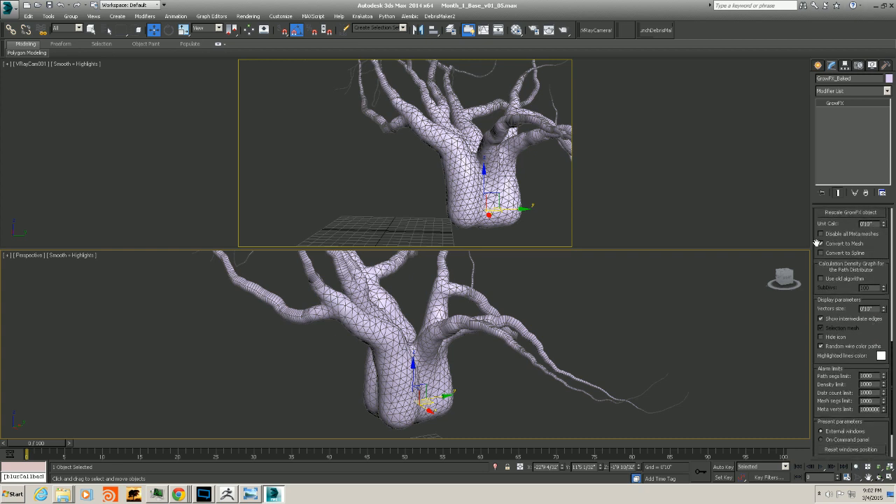
scroll(851, 218, up, 2)
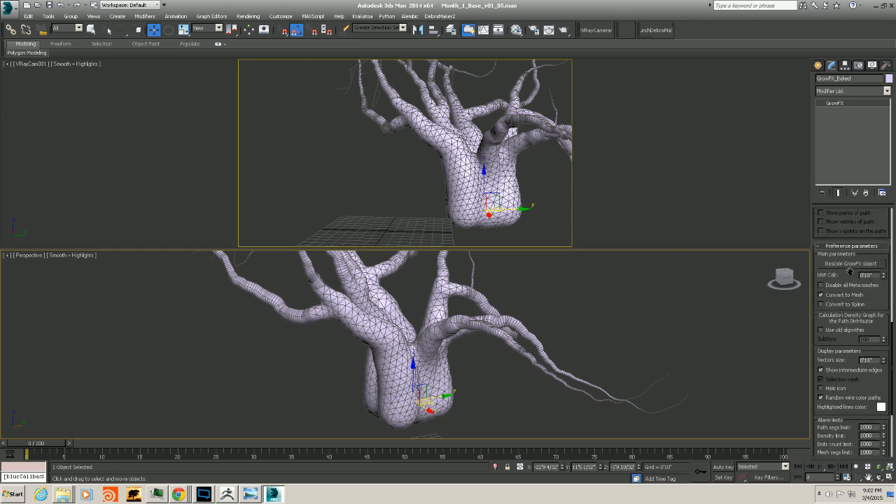
scroll(850, 212, down, 2)
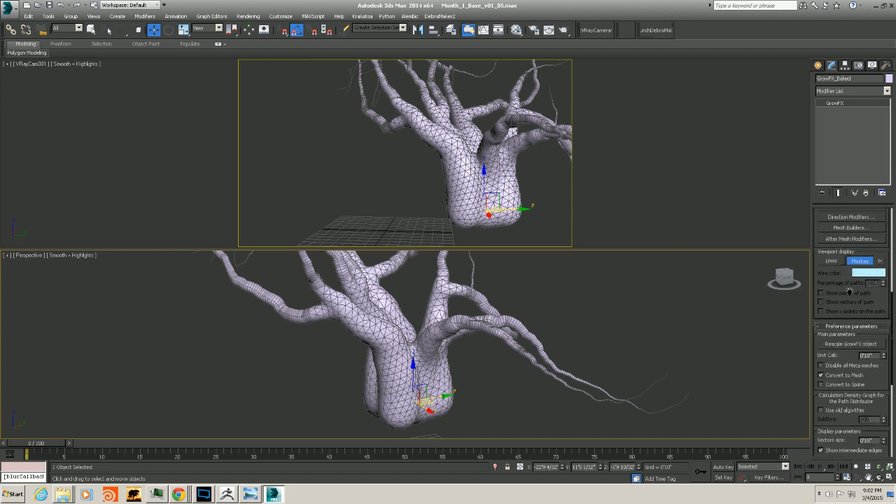
click(886, 91)
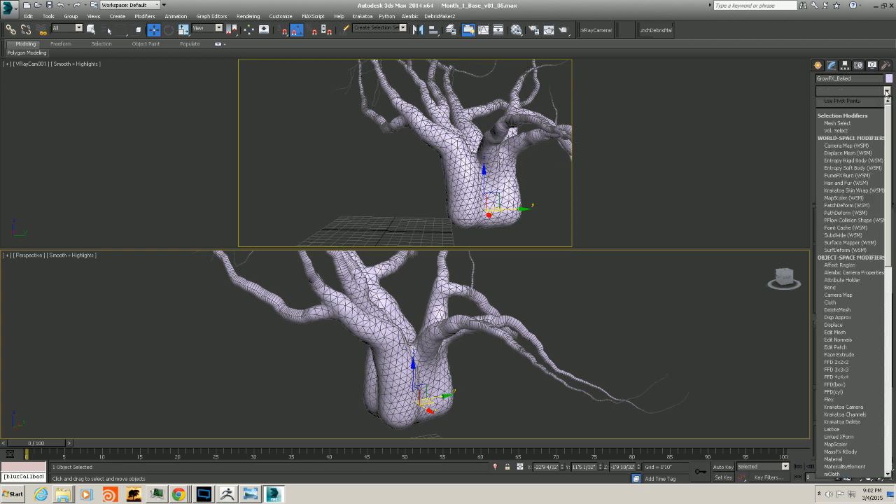
click(838, 332)
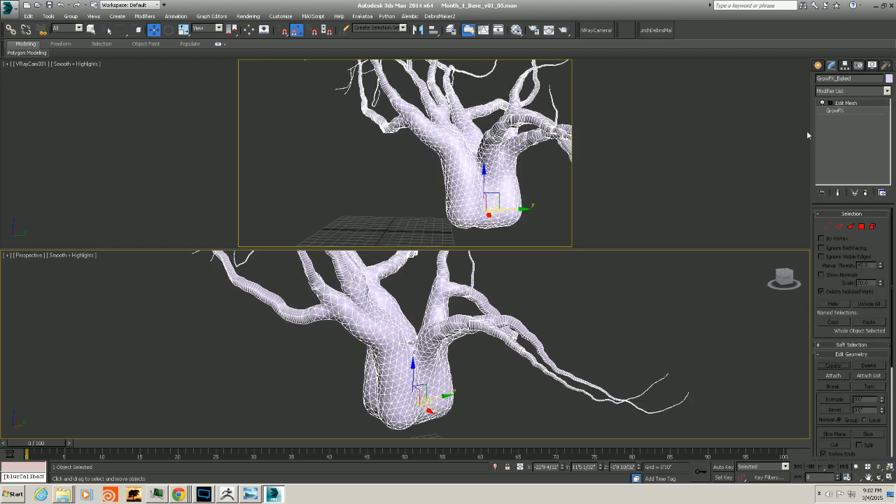
right_click(844, 105)
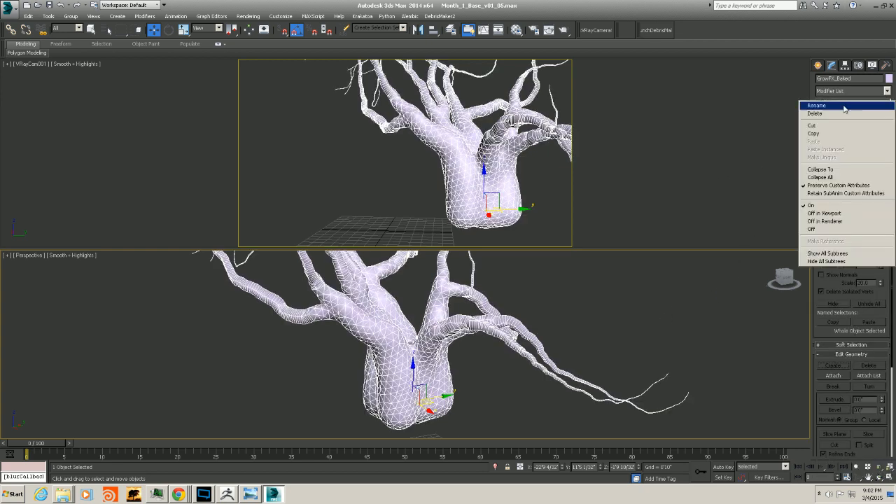
click(833, 170)
Exit isolation and select the baked tree together with the six boxes around its base
alt+middle_drag(428, 350, 500, 431)
scroll(417, 342, down, 4)
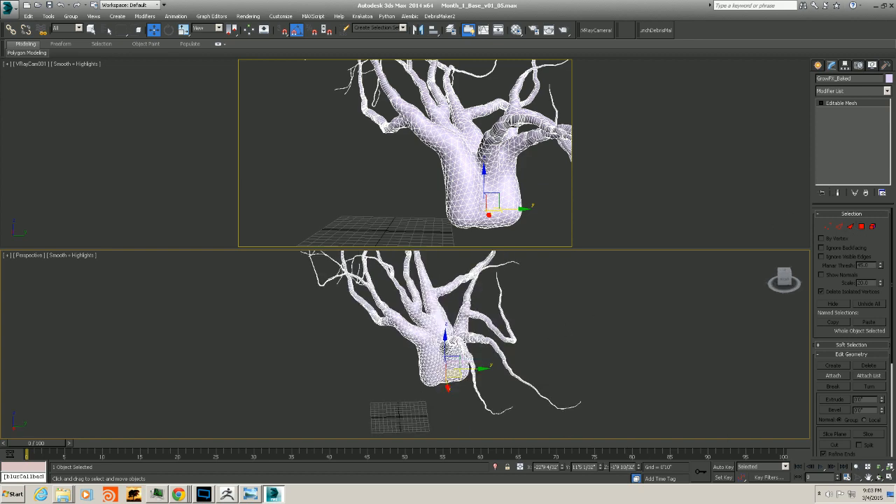
key(alt+q)
alt+middle_drag(415, 383, 454, 355)
scroll(427, 404, up, 4)
ctrl+click(483, 370)
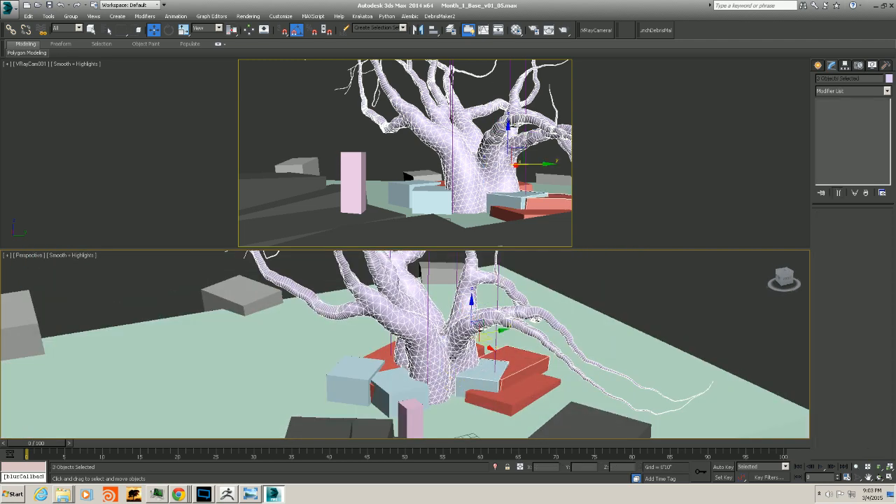
ctrl+click(389, 354)
ctrl+click(348, 374)
ctrl+click(398, 385)
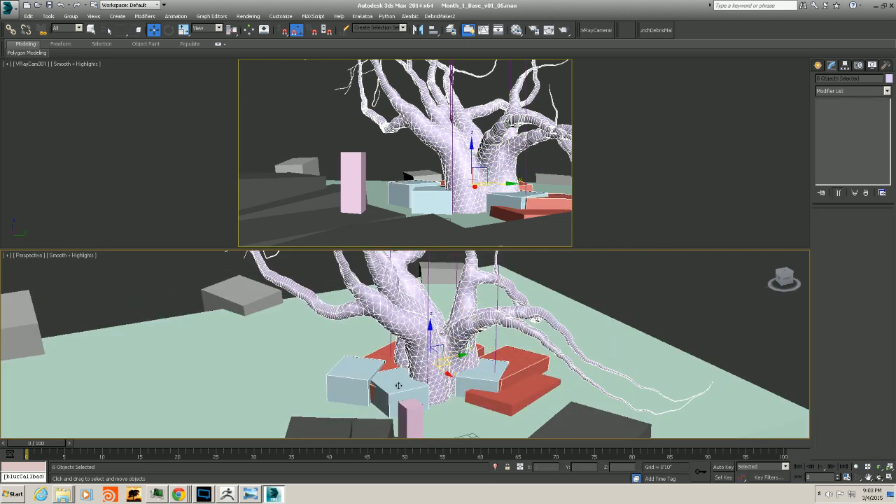
ctrl+click(491, 394)
alt+middle_drag(495, 382, 485, 375)
middle_drag(414, 328, 396, 328)
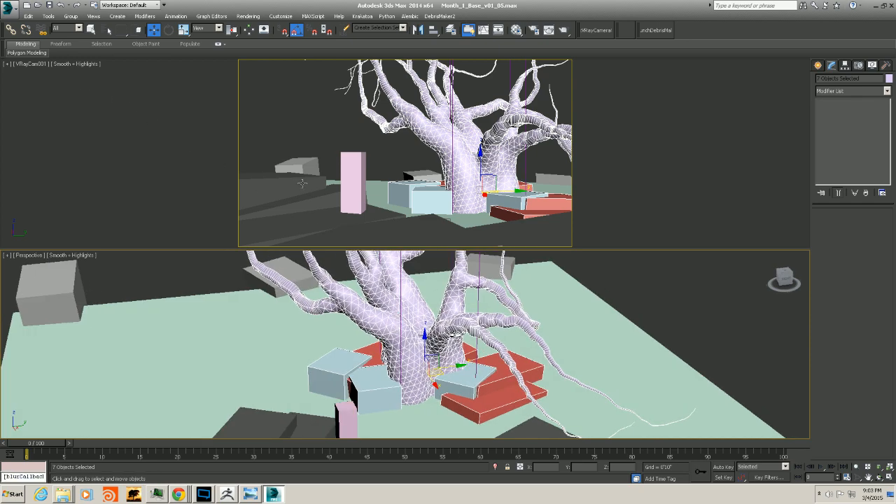
Open the Export dialog and browse to the Class2 folder on the Goodies (E:) drive
click(10, 8)
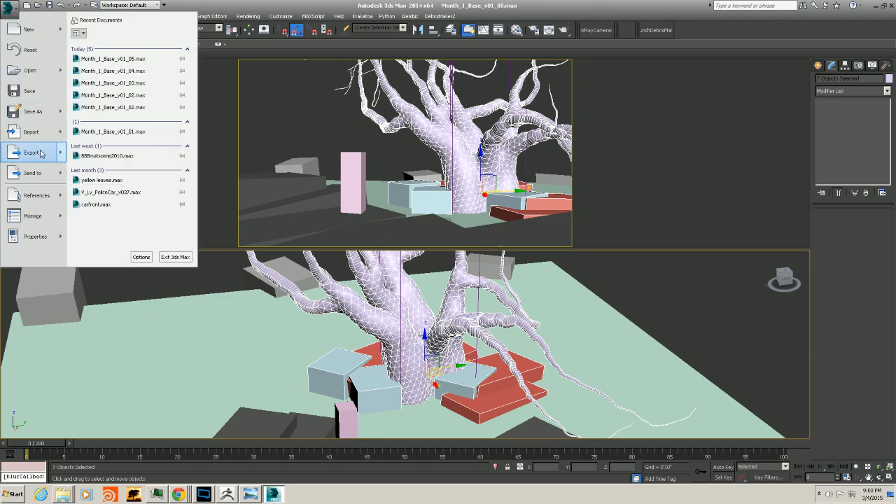
click(40, 154)
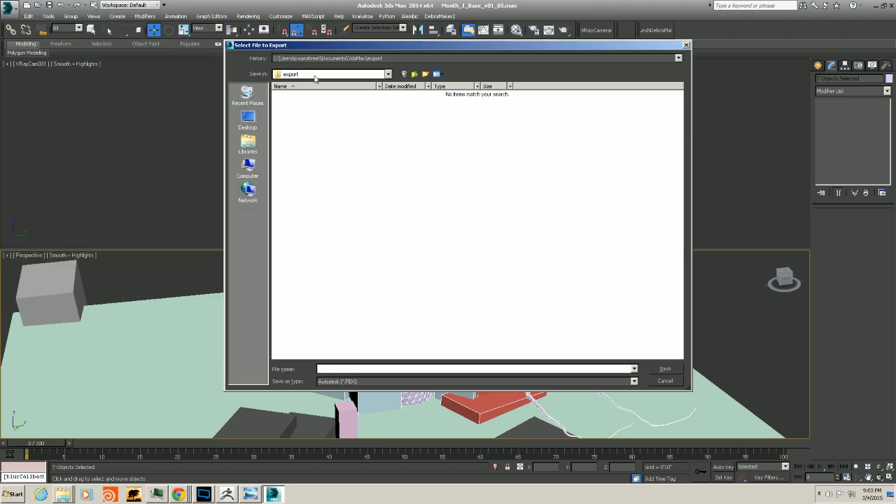
click(326, 59)
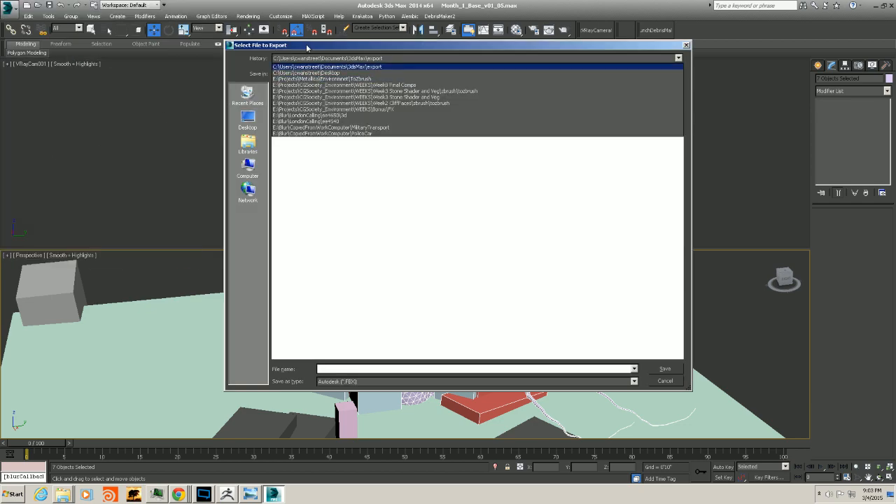
click(317, 67)
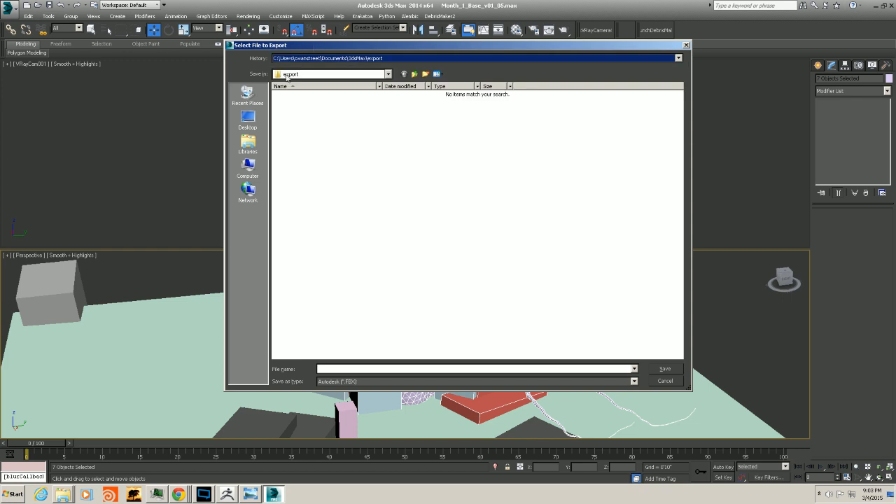
click(247, 168)
double_click(398, 110)
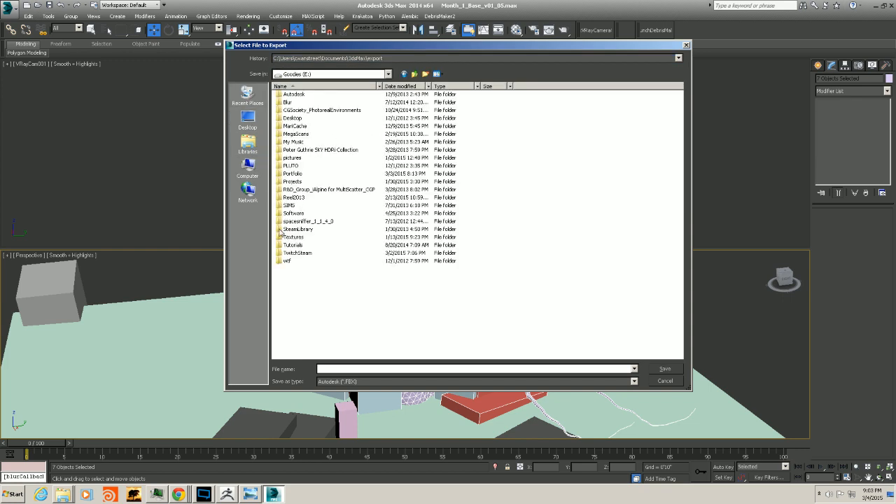
double_click(297, 255)
double_click(295, 96)
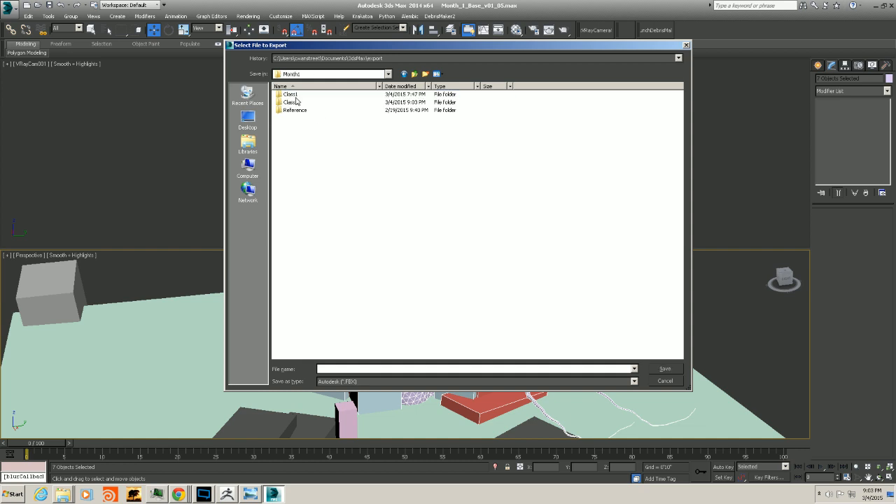
double_click(295, 105)
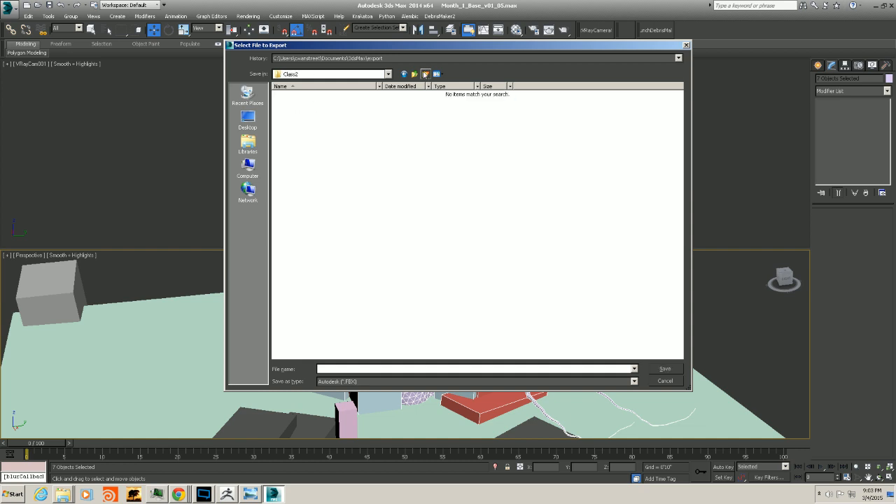
Create a new folder named Zbrush inside Class2 and open it
click(425, 73)
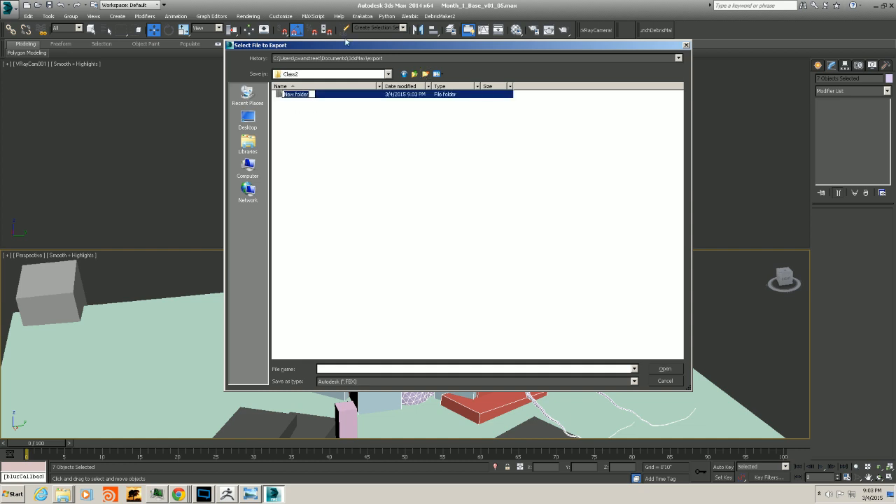
text(Zbrush)
key(Return)
double_click(296, 95)
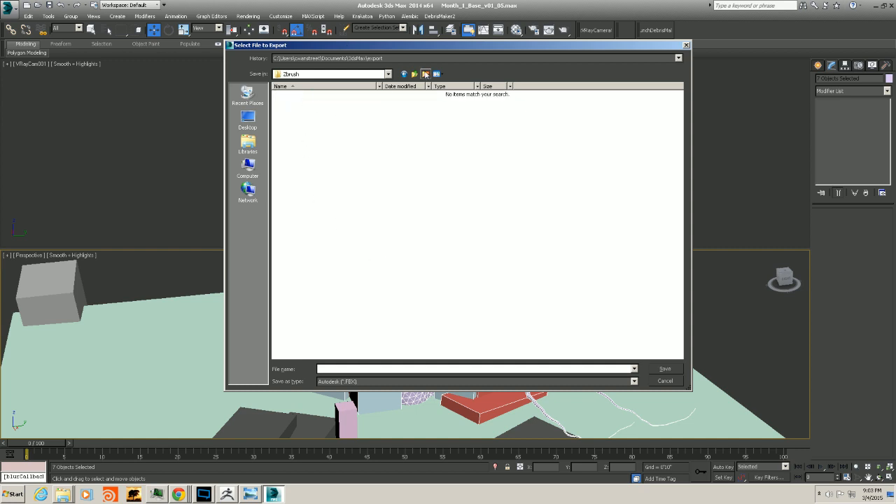
Create the subfolders toZbrush and Deci inside Zbrush, then open the toZbrush folder
click(425, 74)
text(to)
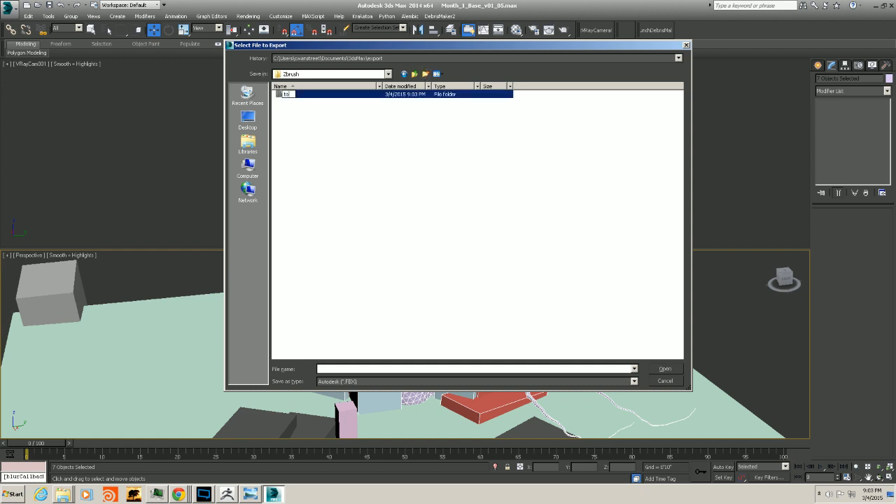
text(Zbrush)
key(Return)
click(425, 74)
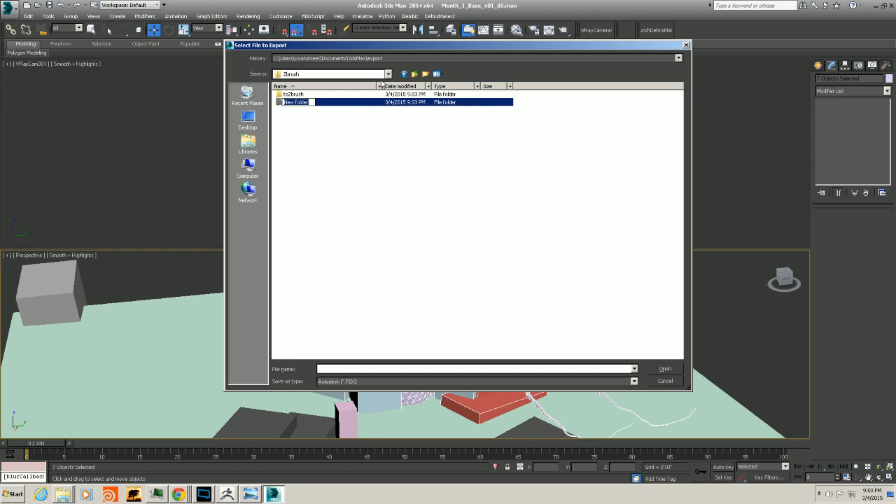
text(Deci)
key(Return)
key(Return)
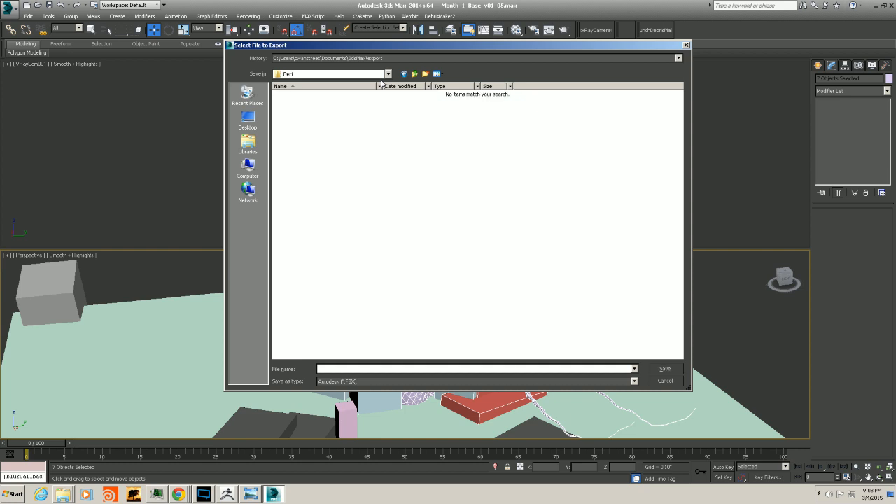
click(415, 74)
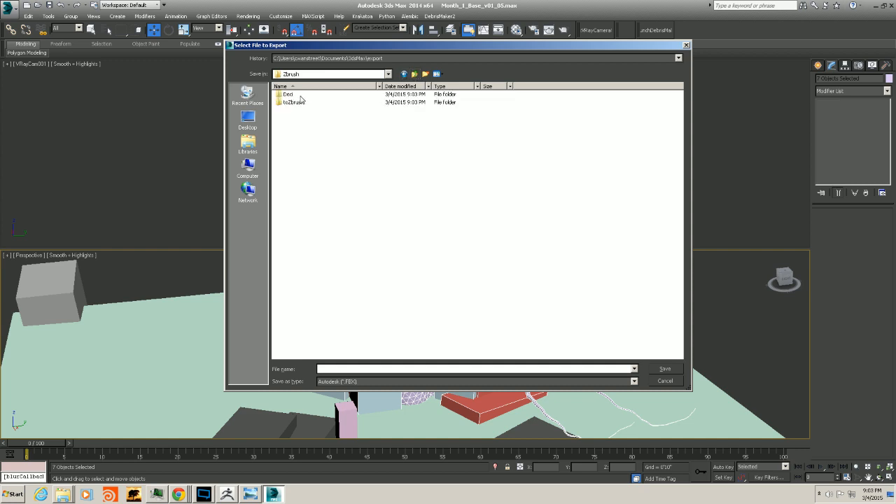
double_click(292, 103)
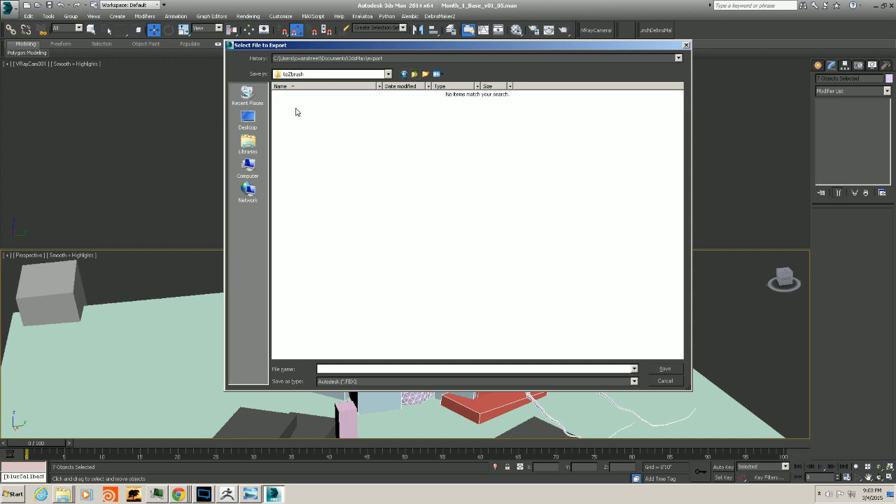
Choose the gw::OBJ-Exporter (*.OBJ) file type, then cancel the export dialog
click(338, 382)
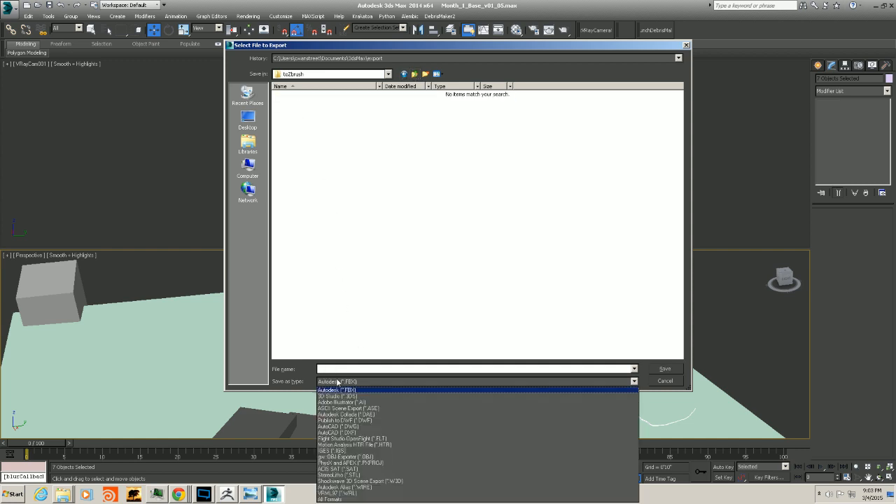
click(342, 458)
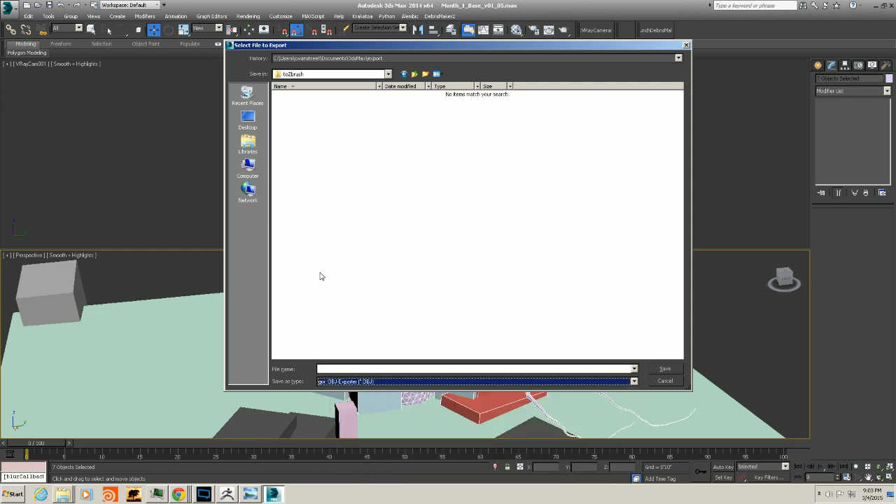
click(332, 368)
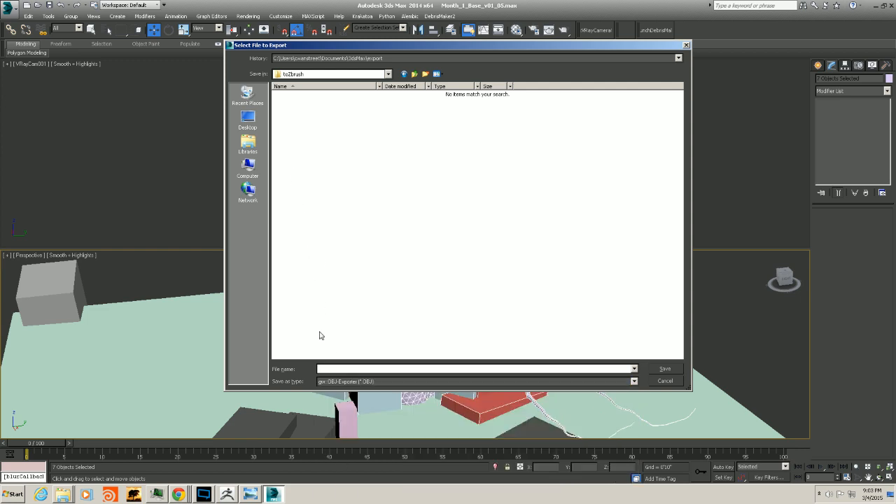
drag(468, 46, 555, 68)
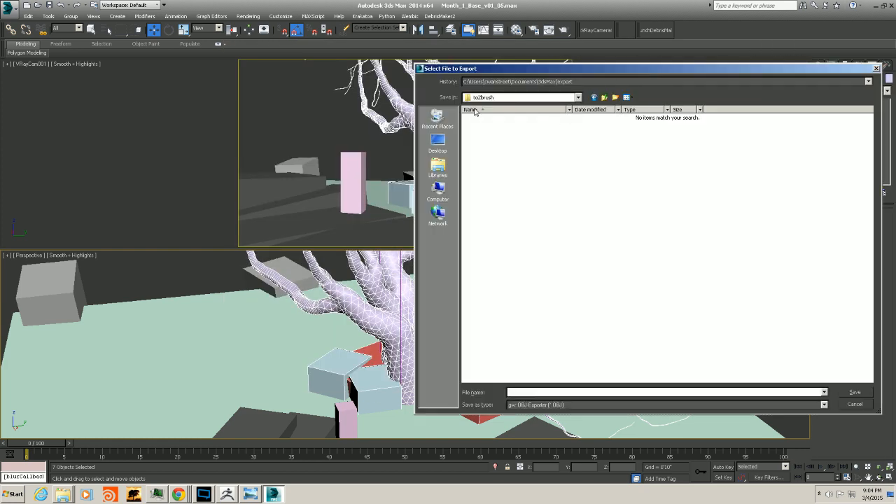
click(855, 404)
Select the light-blue box at the front left of the tree trunk
click(343, 369)
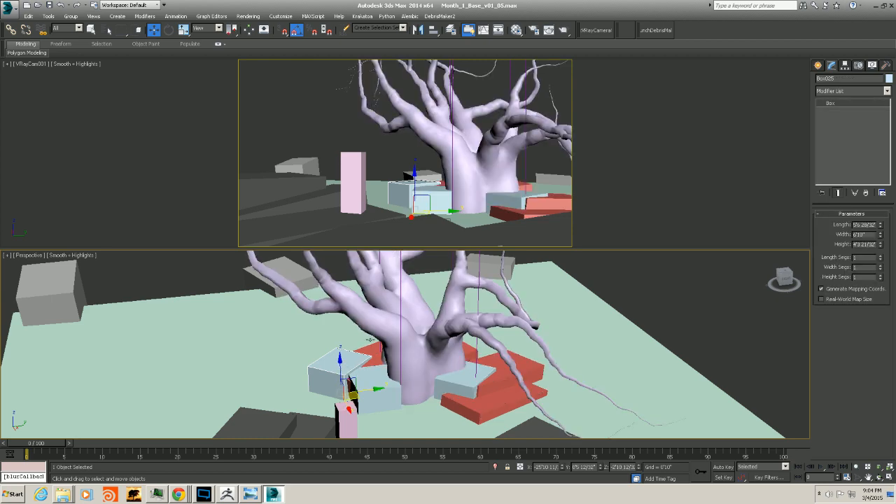
click(10, 10)
mouse_move(43, 153)
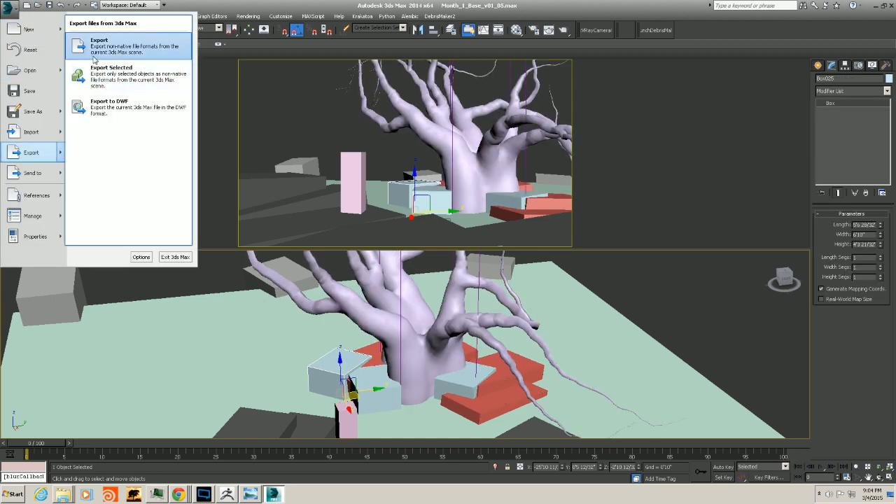
click(99, 49)
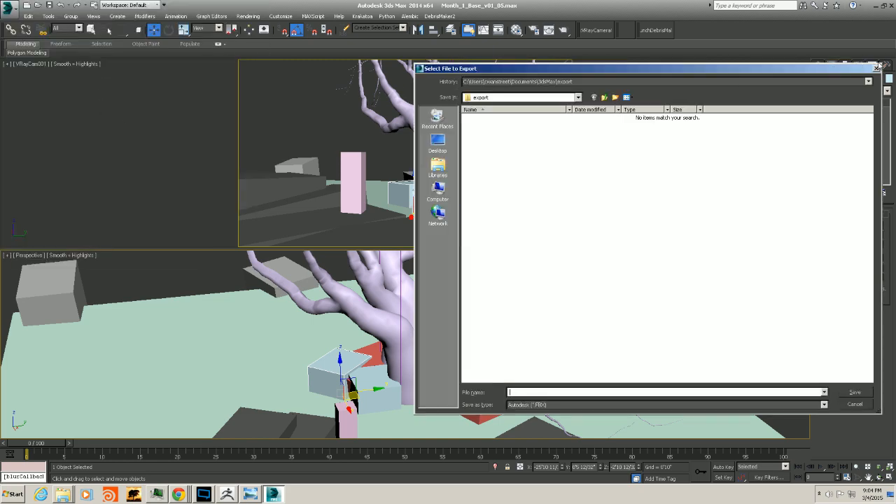
click(877, 67)
Start Export Selected and browse to the toZbrush folder inside Zbrush on the Goodies (E:) drive
click(10, 10)
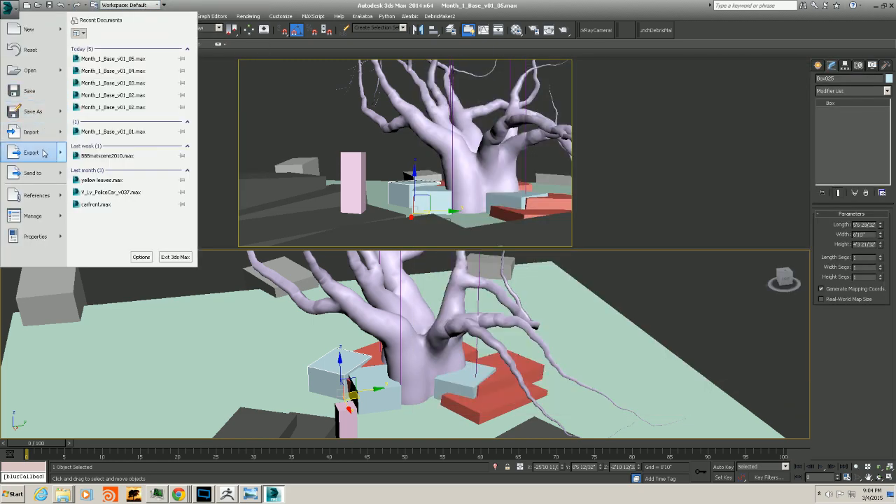
mouse_move(43, 152)
click(105, 77)
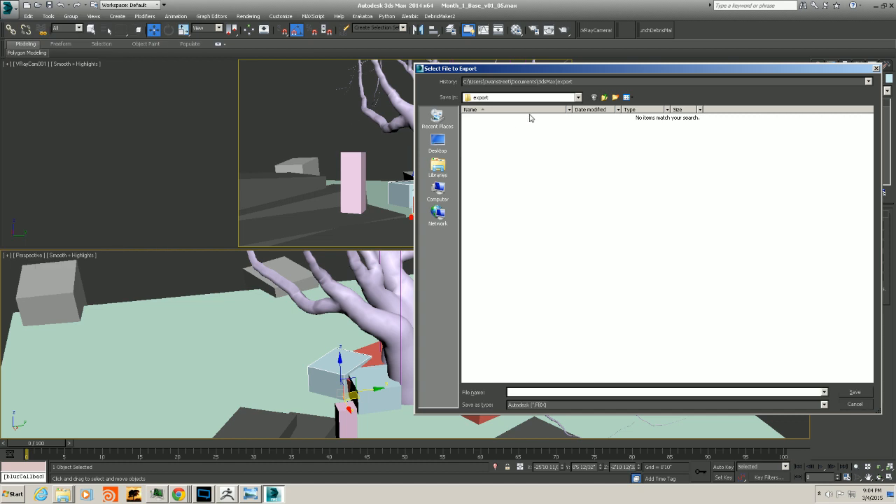
click(438, 190)
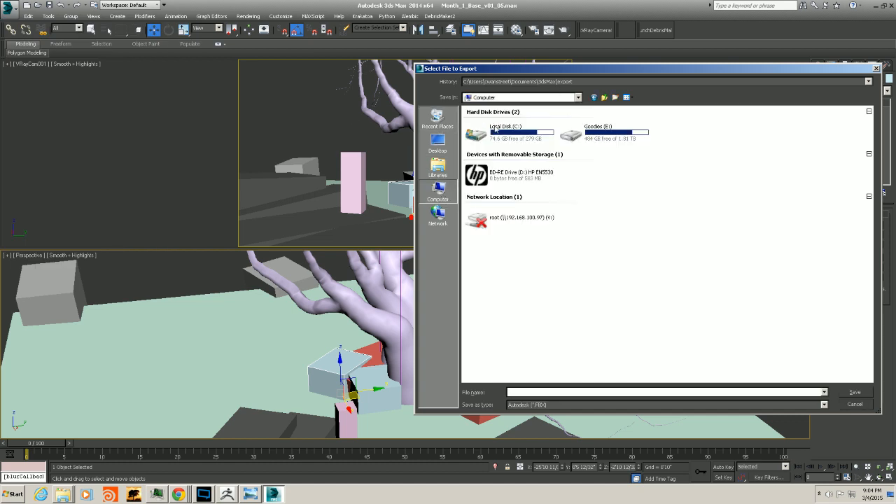
double_click(588, 131)
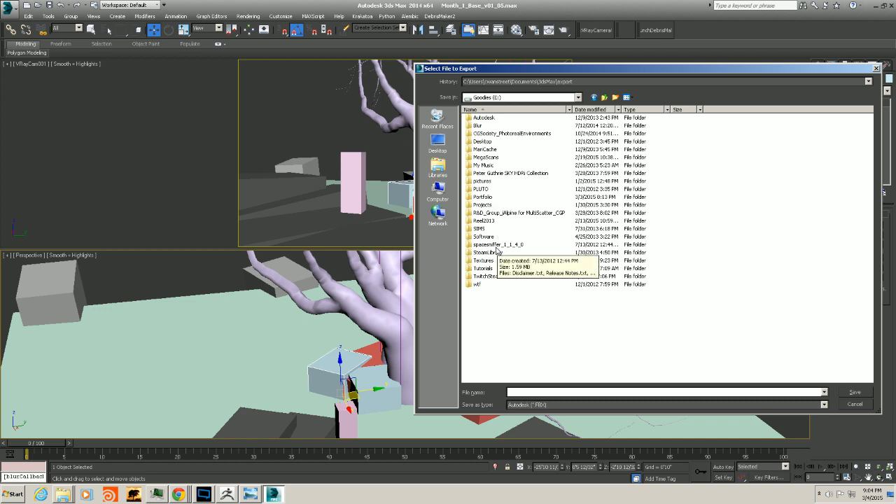
double_click(493, 276)
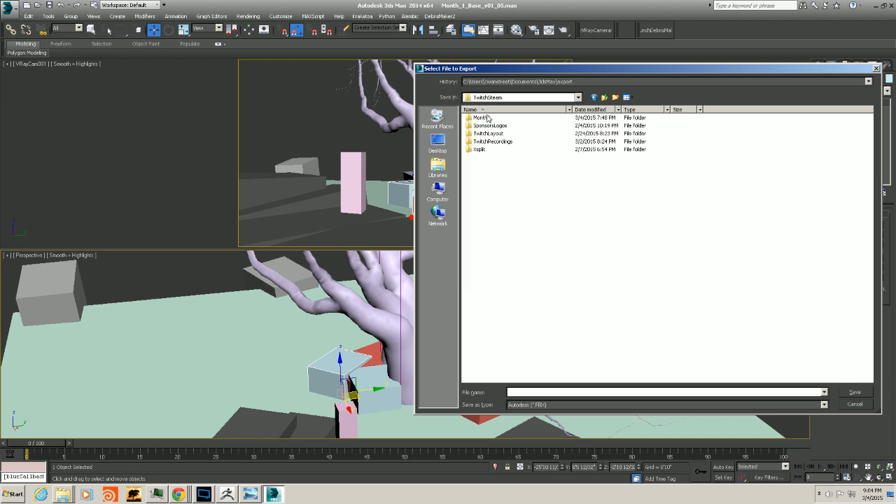
double_click(487, 118)
double_click(485, 126)
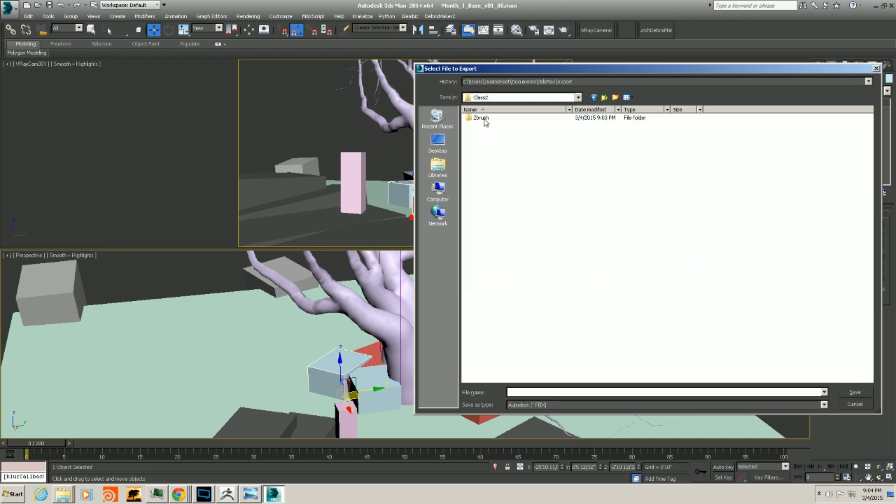
double_click(485, 119)
double_click(487, 128)
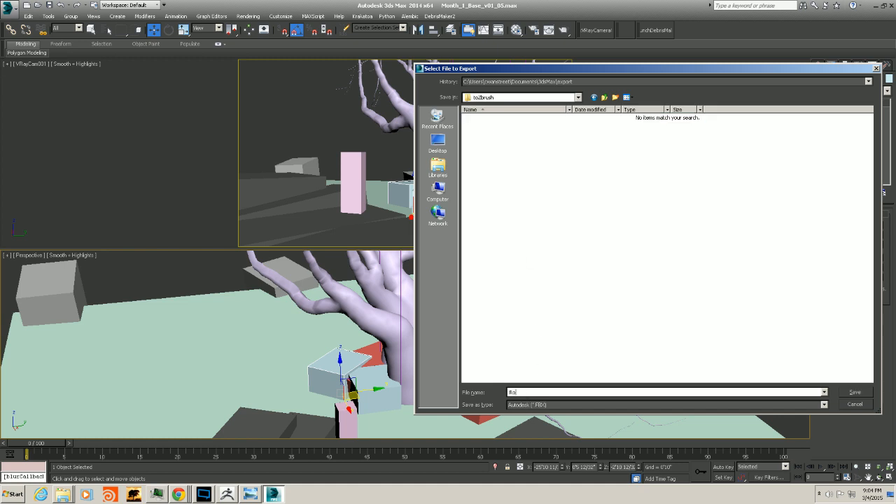
Export the selected box as RockA with the gw::OBJ-Exporter file type and the ZBrush preset options
click(522, 404)
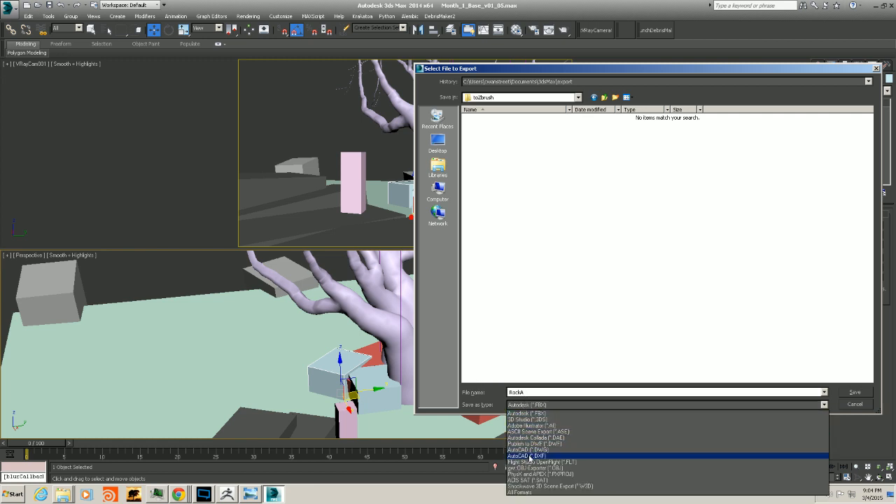
click(532, 467)
click(854, 393)
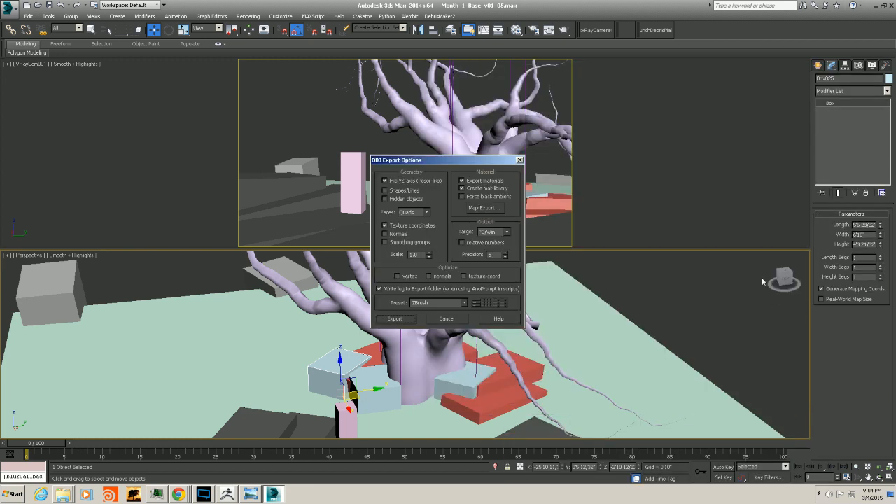
click(395, 319)
click(547, 321)
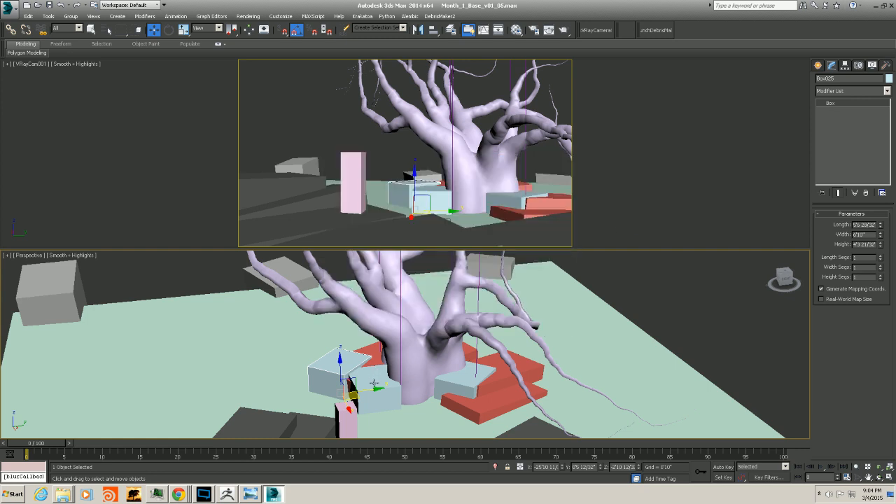
Select the light-blue box in front of the trunk and export it to the same folder as RockB.obj
click(376, 383)
click(10, 10)
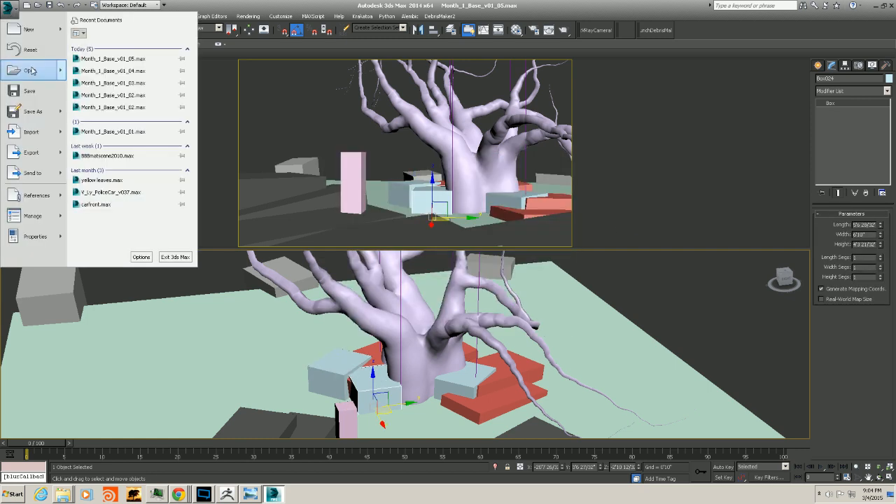
mouse_move(38, 155)
click(104, 72)
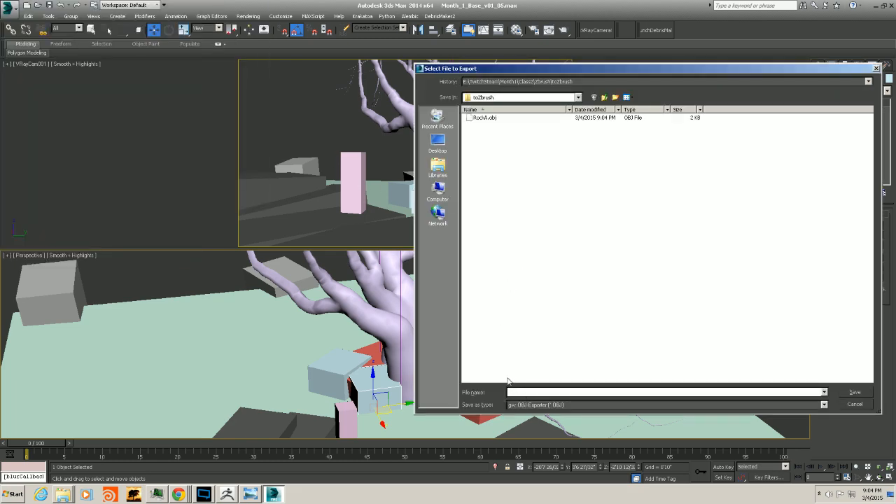
click(492, 117)
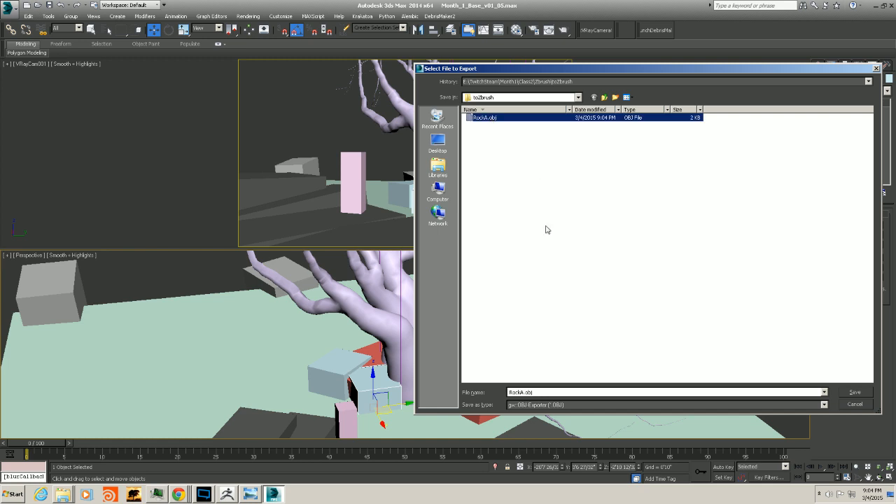
double_click(527, 393)
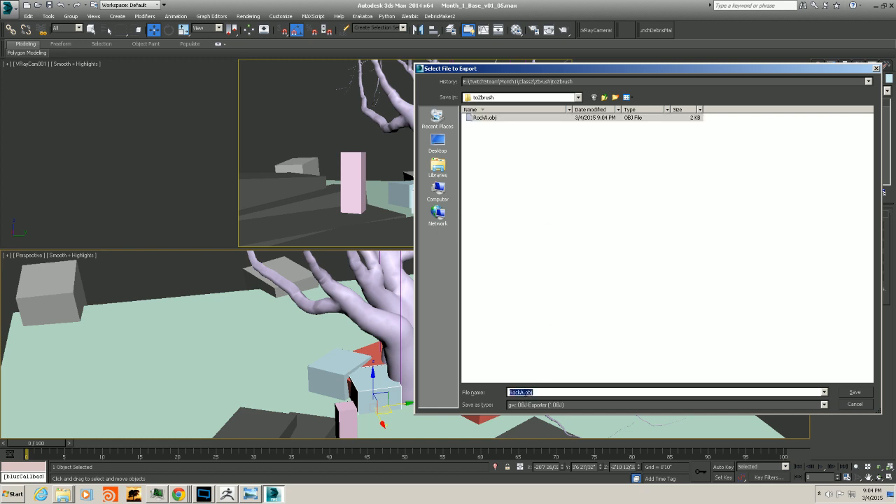
click(524, 392)
text(B)
key(Return)
click(392, 318)
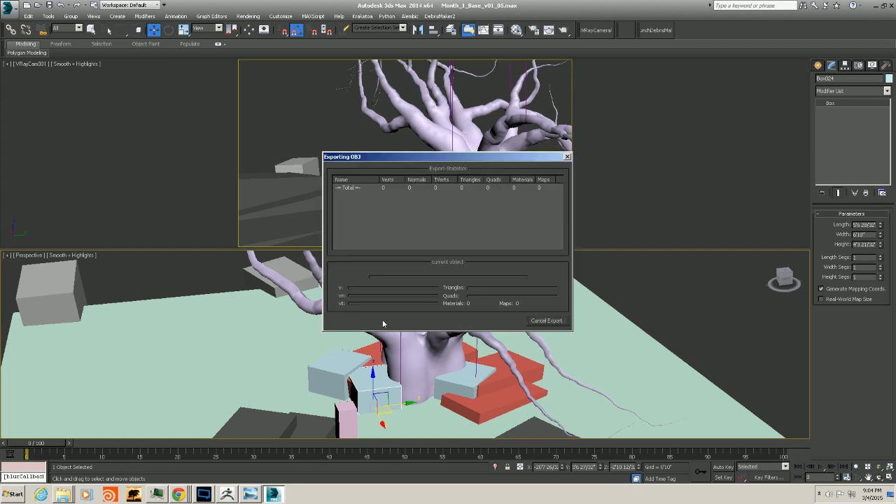
click(543, 321)
Select the light-blue box right of the trunk and export it as RockC.obj with the same OBJ options
click(447, 383)
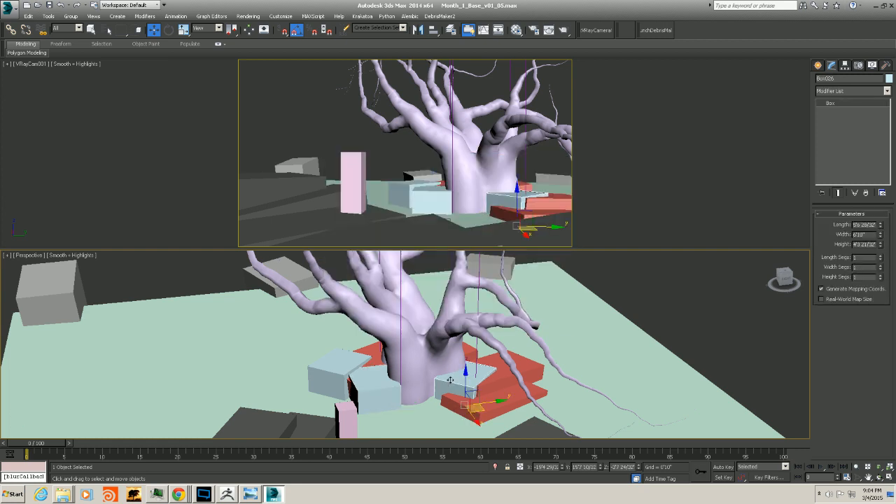
click(10, 10)
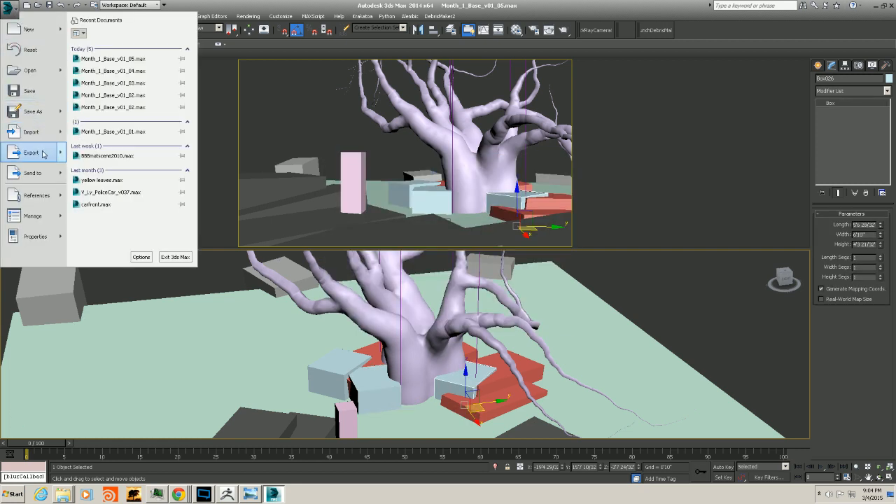
mouse_move(32, 153)
click(116, 67)
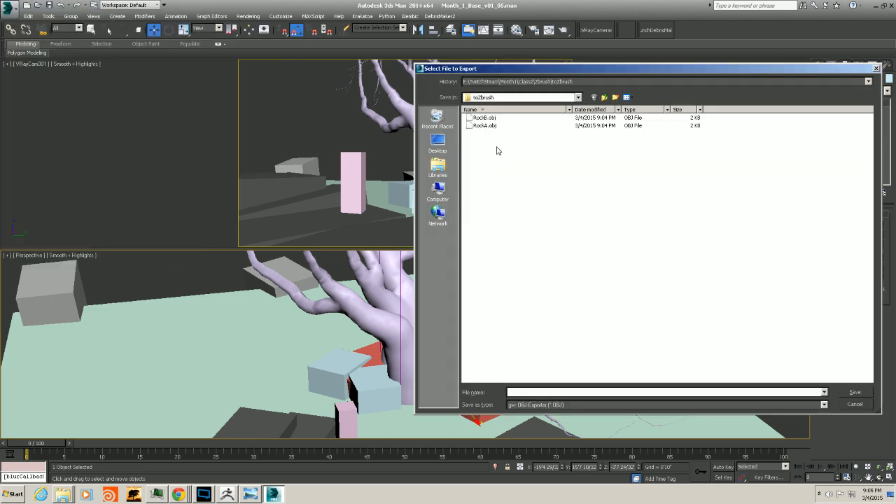
click(490, 126)
double_click(527, 391)
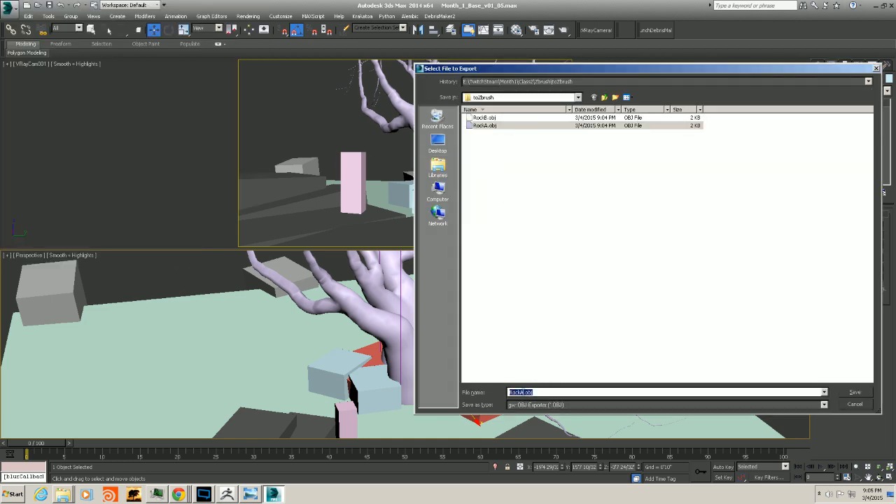
click(525, 392)
key(BackSpace)
key(Return)
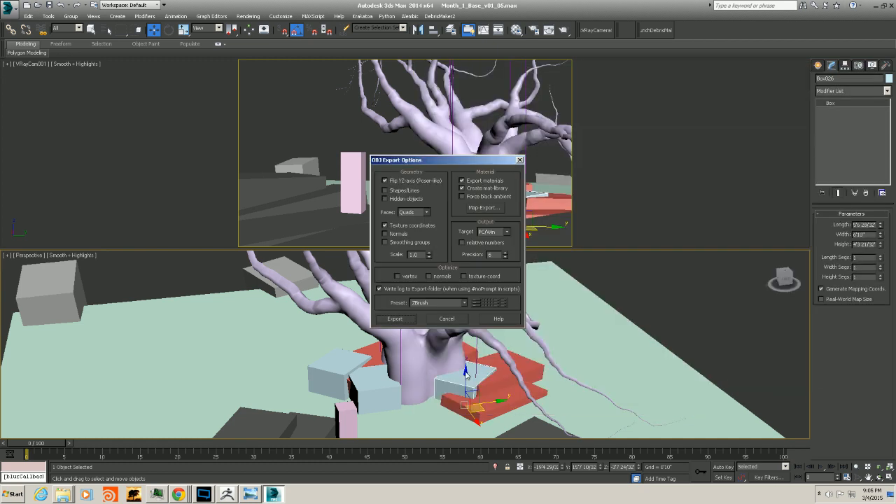
click(388, 322)
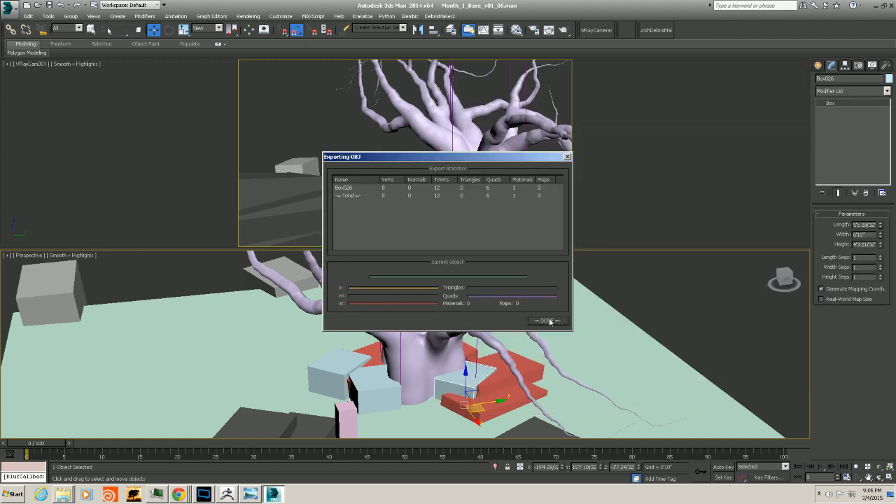
click(543, 322)
Select the red slab at the trunk's base and export it as RockD.obj into toZbrush
click(376, 354)
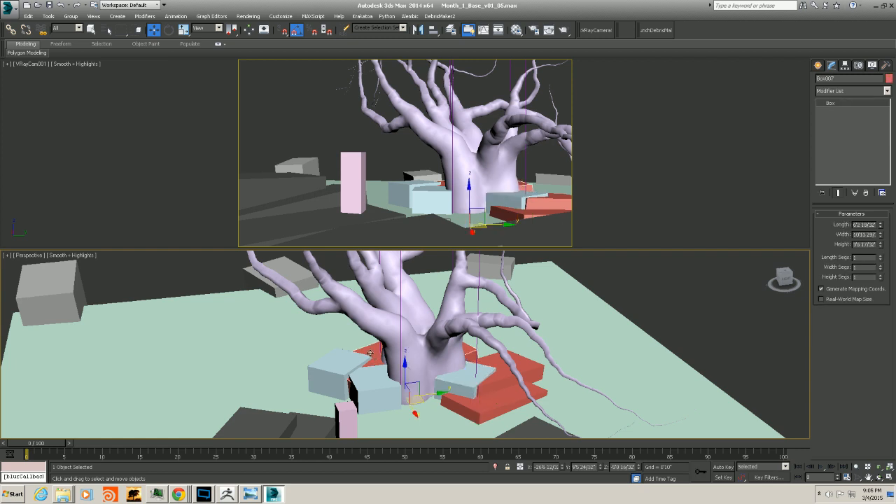
click(10, 12)
mouse_move(23, 152)
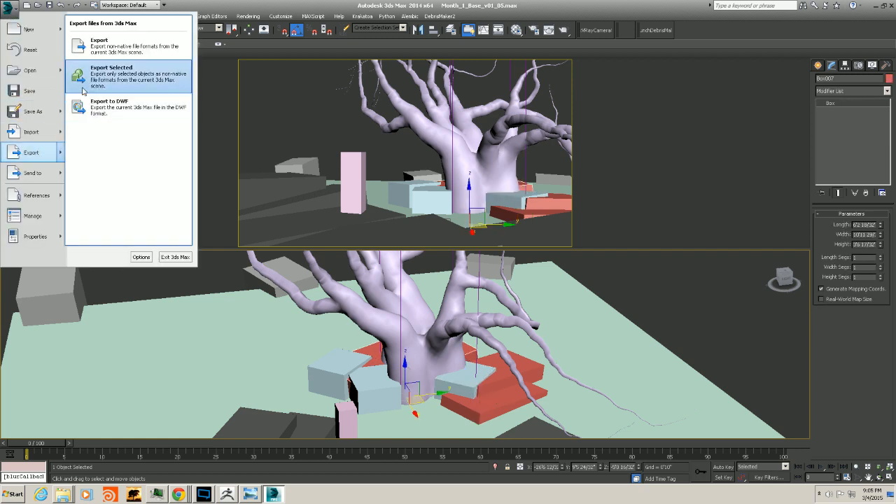
click(91, 77)
click(483, 133)
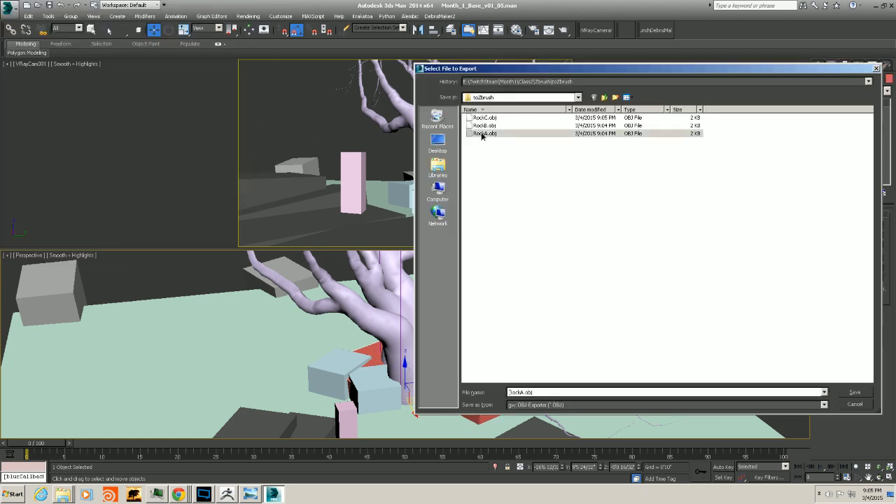
click(524, 393)
click(521, 392)
text(D)
key(Return)
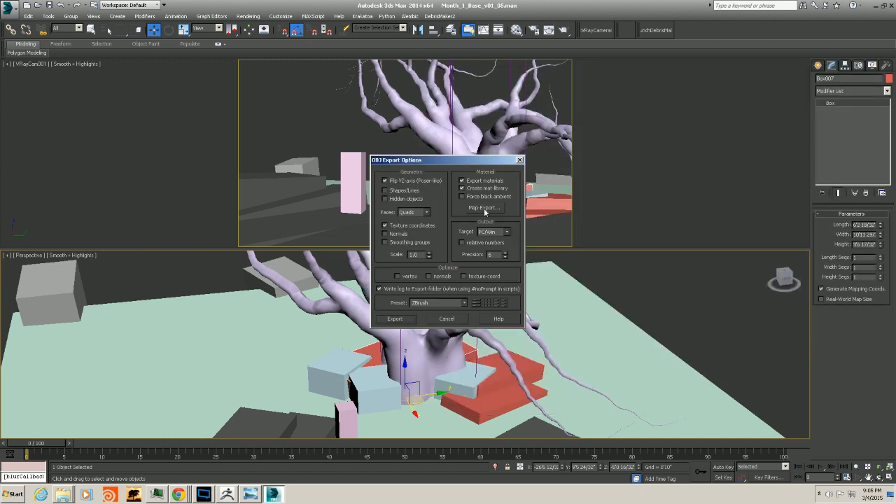
click(403, 319)
click(548, 321)
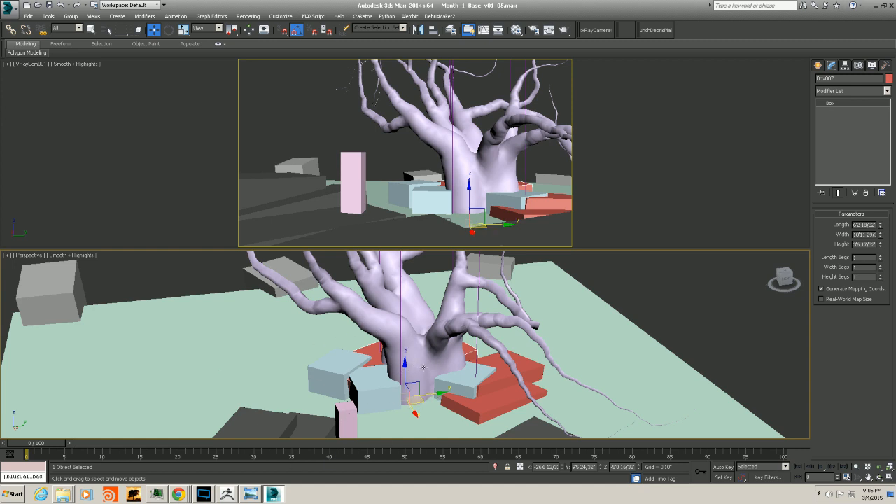
Select the red slab at the front right of the trunk and start exporting it with a new Rock file name
click(495, 396)
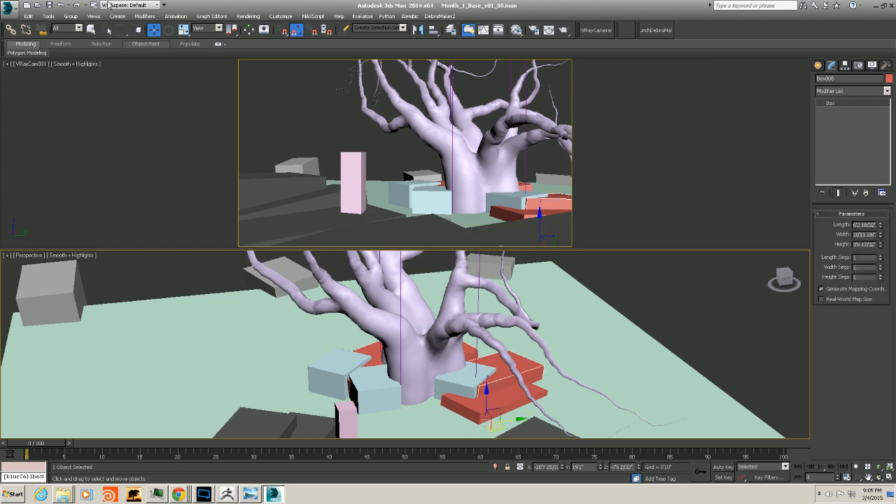
click(14, 14)
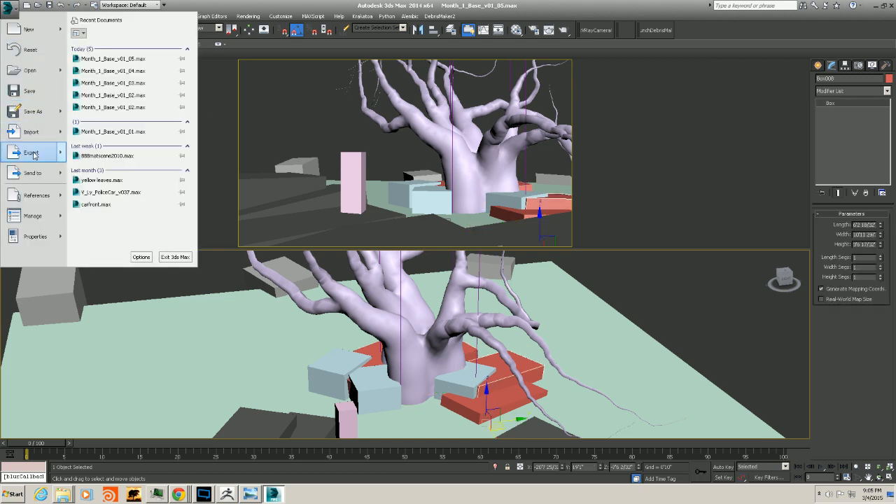
mouse_move(31, 152)
click(100, 81)
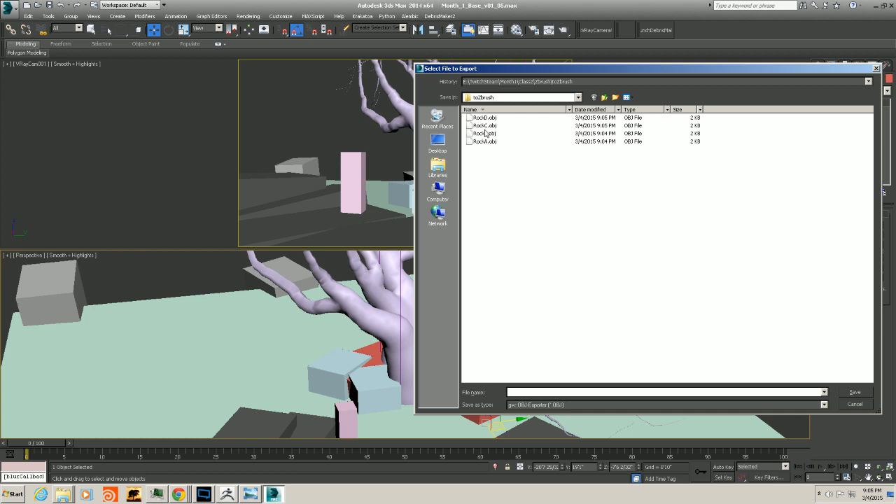
click(485, 118)
double_click(525, 392)
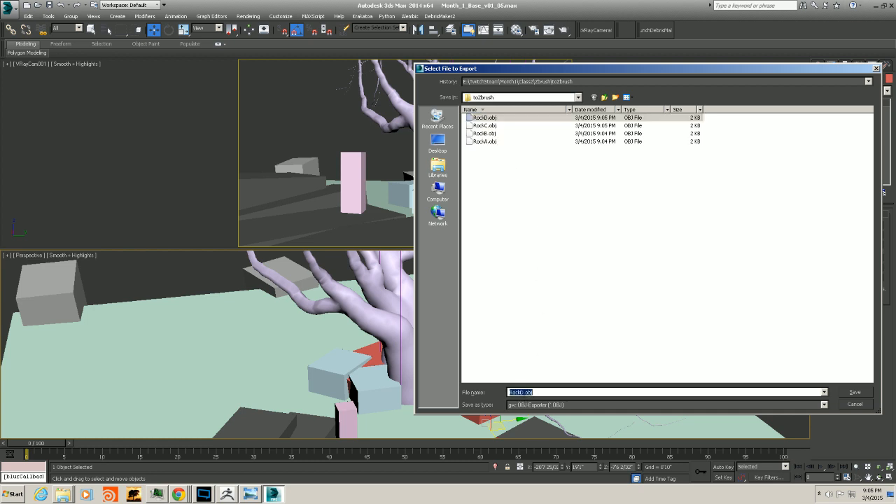
click(525, 392)
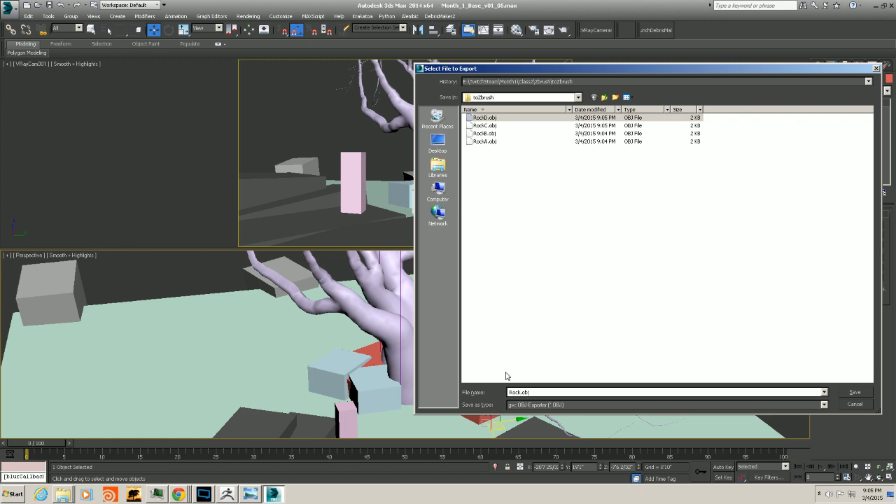
Name the file RockE.obj and finish exporting the red slab with the OBJ export options
text(E)
key(Return)
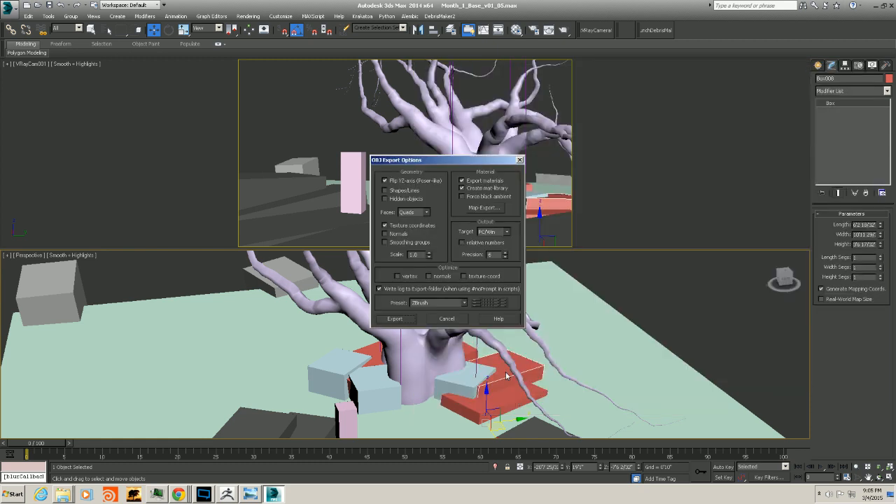
click(391, 318)
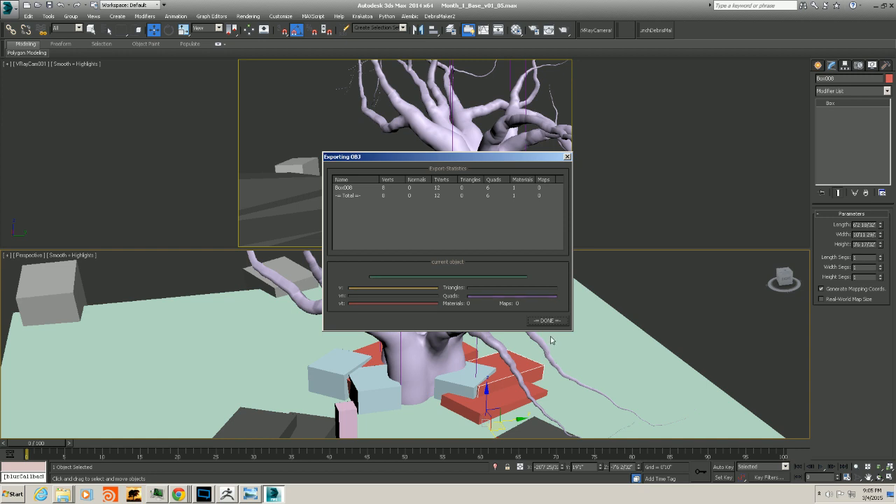
click(548, 322)
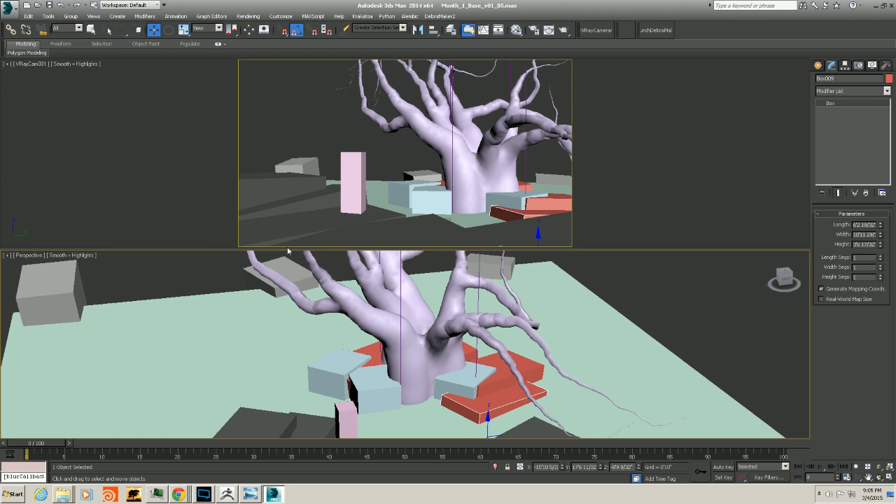
Export the selected red slab to the toZbrush folder as RockF.obj with the same OBJ options
click(16, 10)
mouse_move(35, 154)
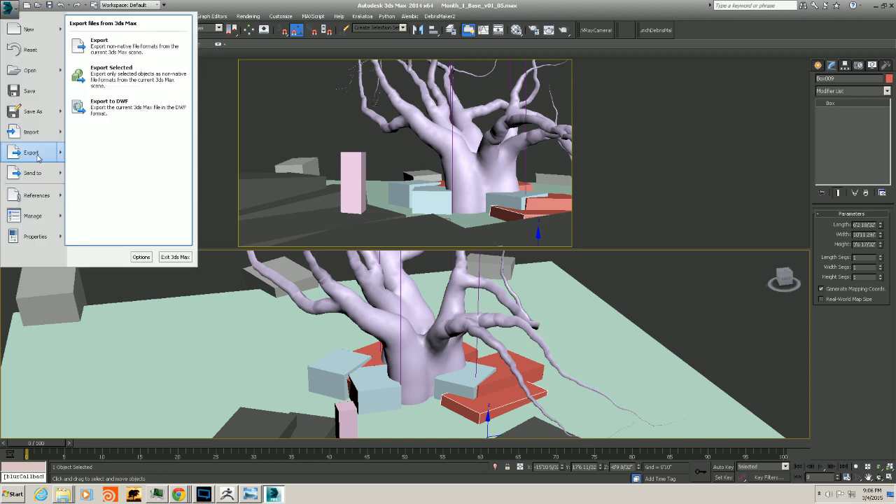
click(108, 82)
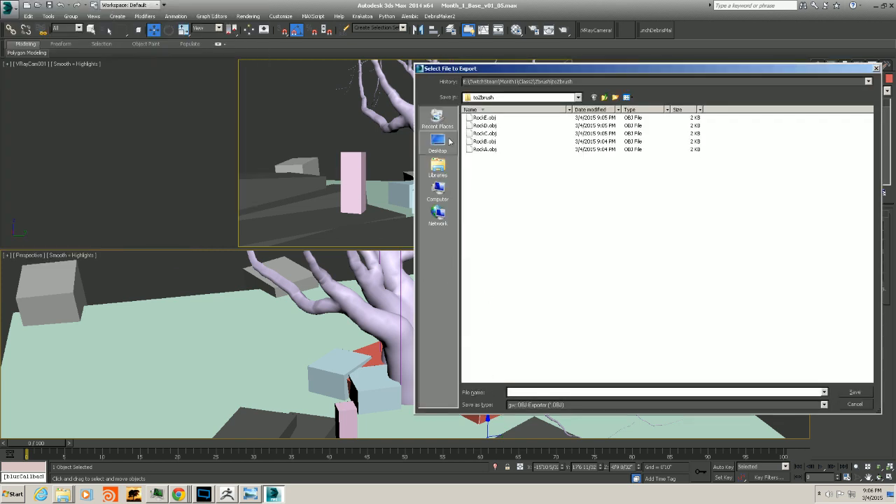
click(481, 119)
click(521, 391)
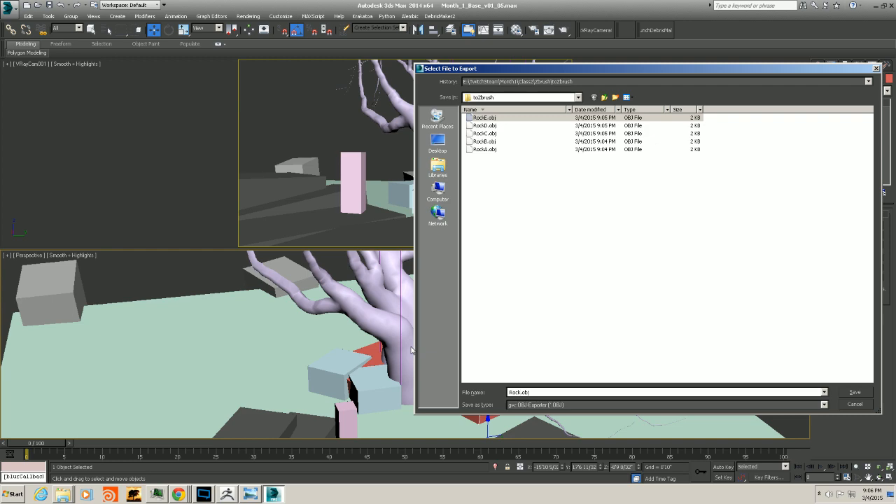
text(F)
key(Return)
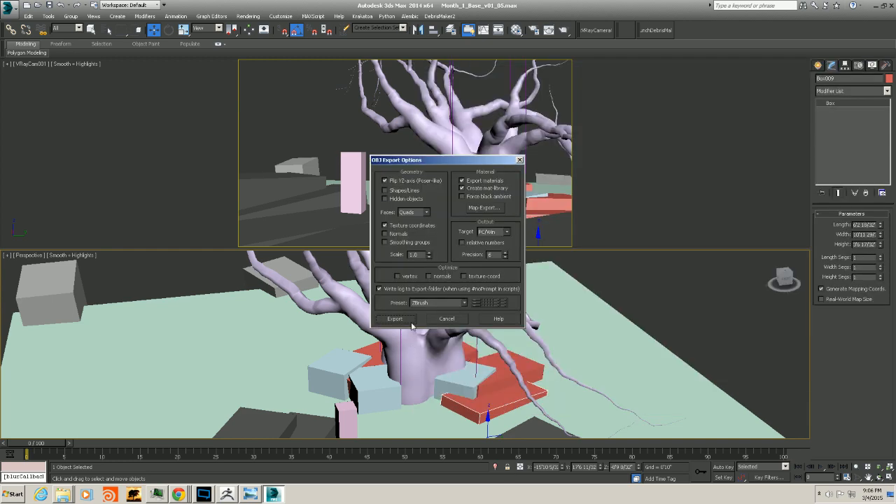
click(409, 326)
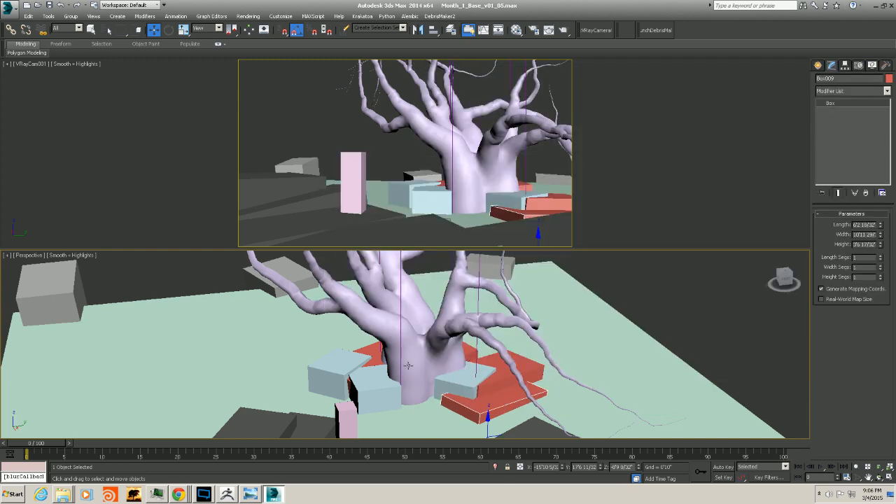
Select the baked tree mesh and export it into toZbrush as ReferenceTree_v001.obj
click(411, 319)
click(14, 17)
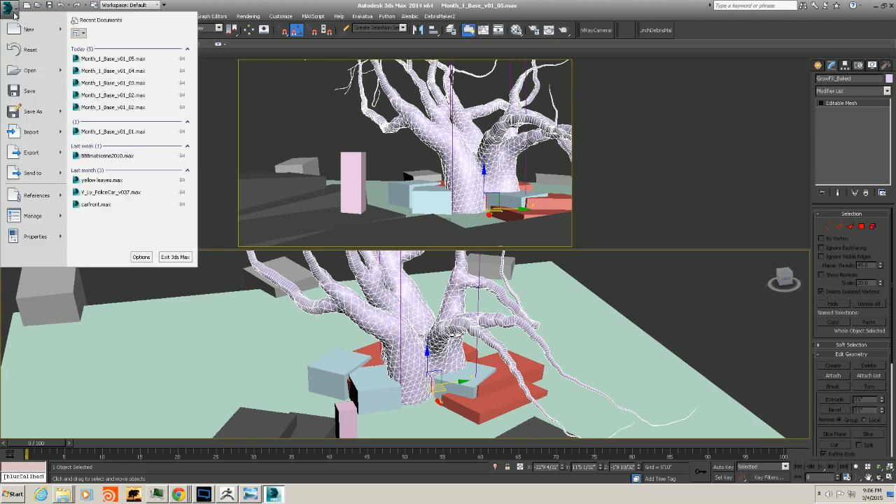
mouse_move(31, 151)
click(105, 70)
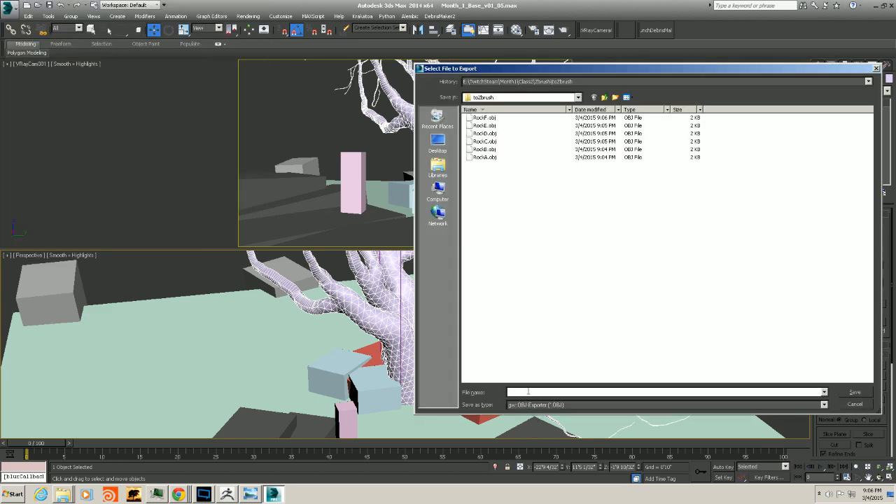
text(Ro)
key(Return)
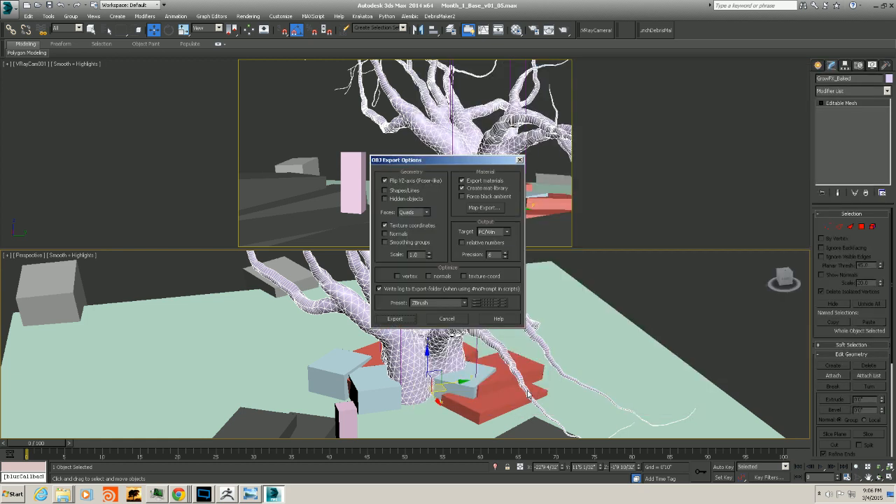
click(394, 320)
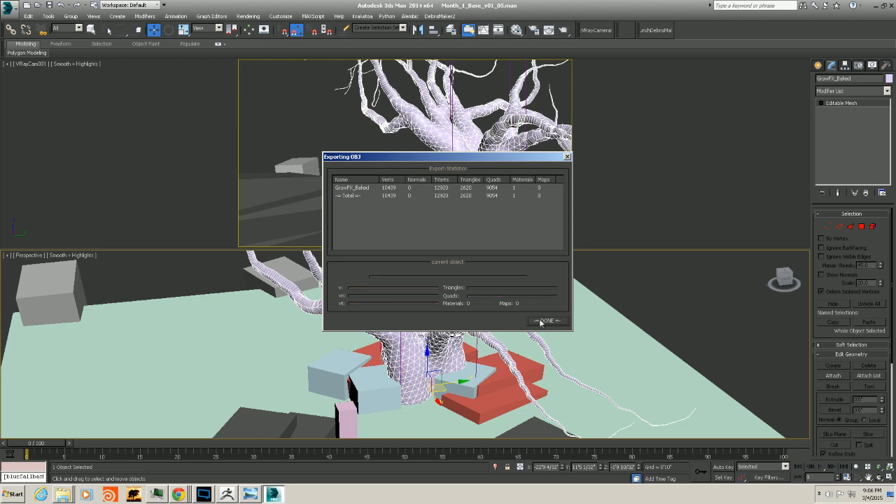
click(539, 322)
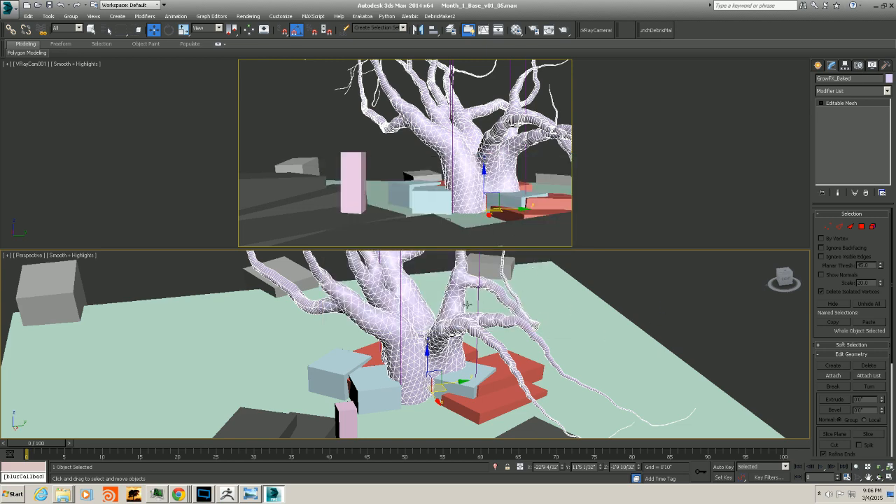
Minimize 3ds Max and switch to ZBrush
alt+middle_drag(442, 329, 456, 350)
scroll(463, 364, up, 3)
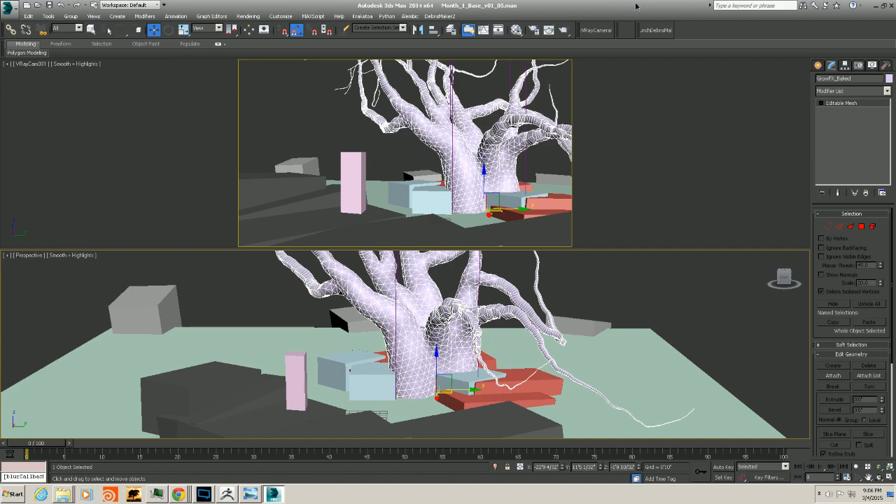
click(876, 7)
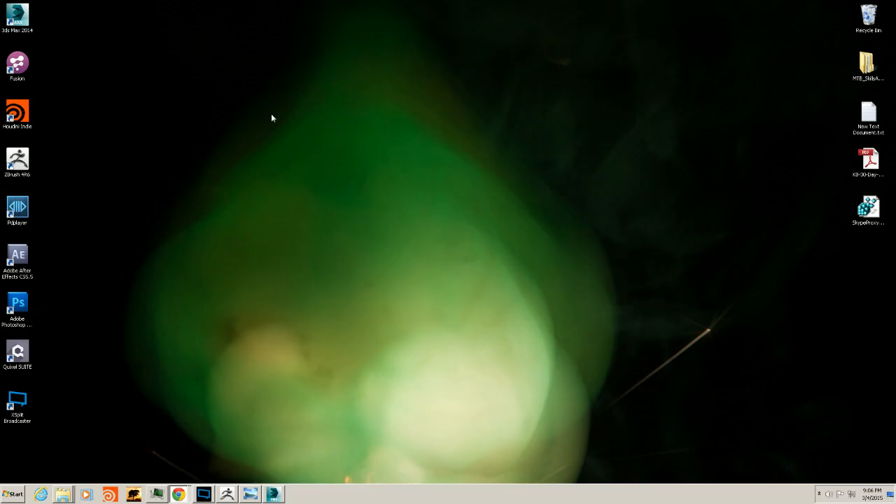
click(226, 494)
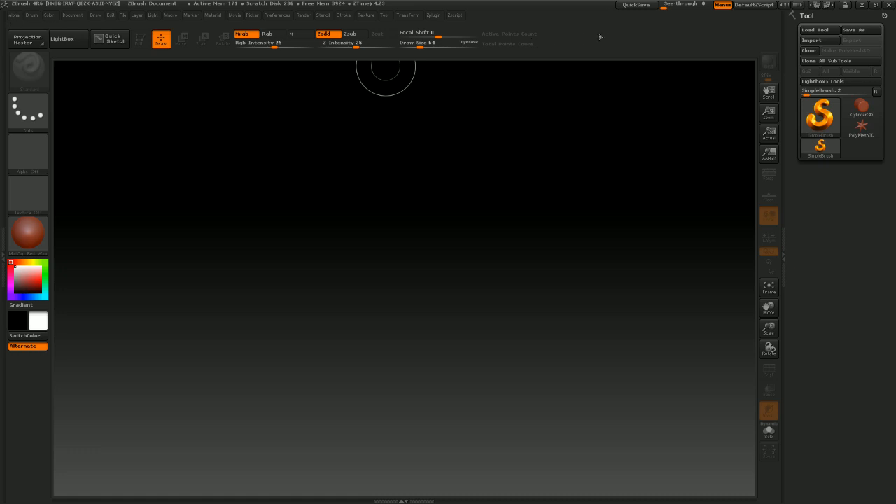
Import ReferenceTree_v001.obj from the Goodies TwitchStream Month1 Class2 Zbrush toZbrush folder as a new tool
click(3, 204)
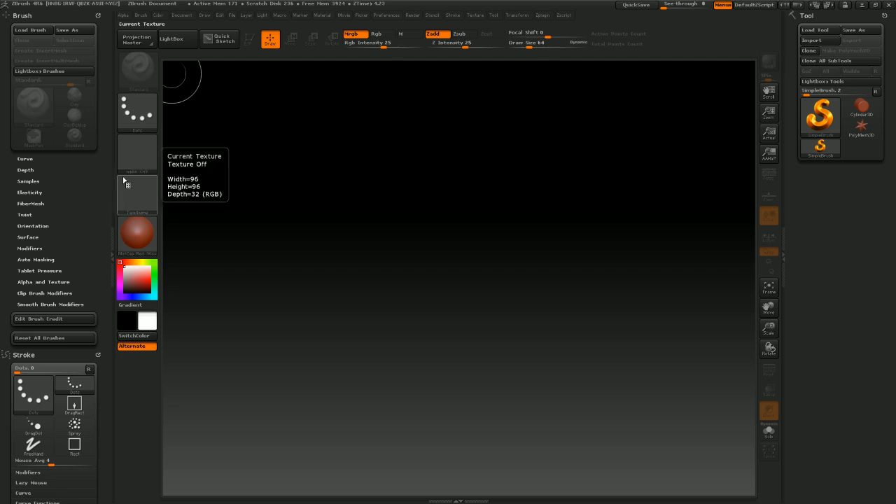
click(113, 231)
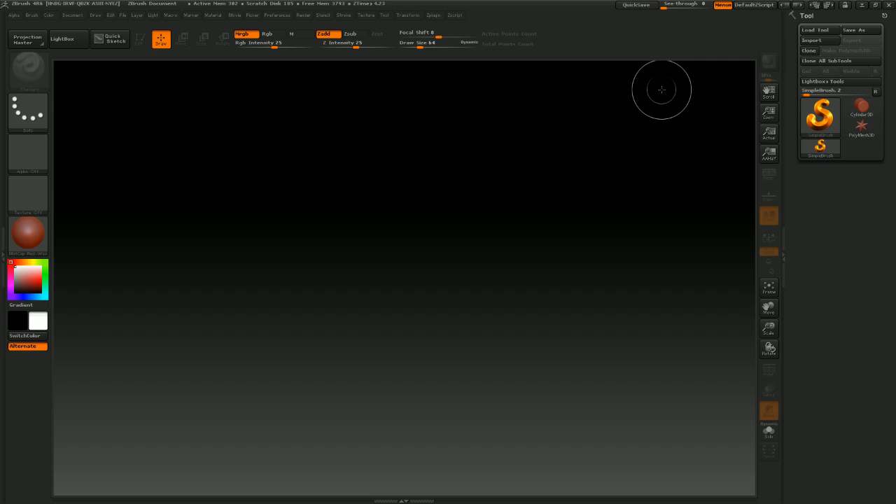
click(813, 44)
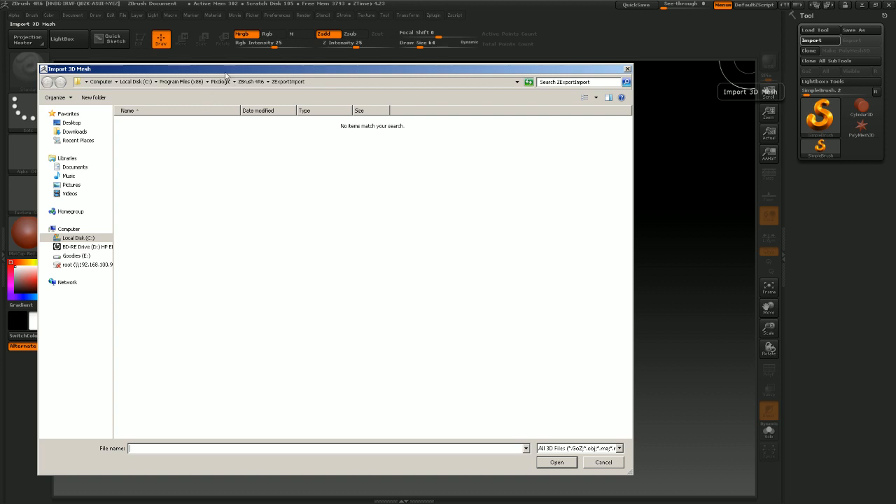
drag(225, 74, 310, 54)
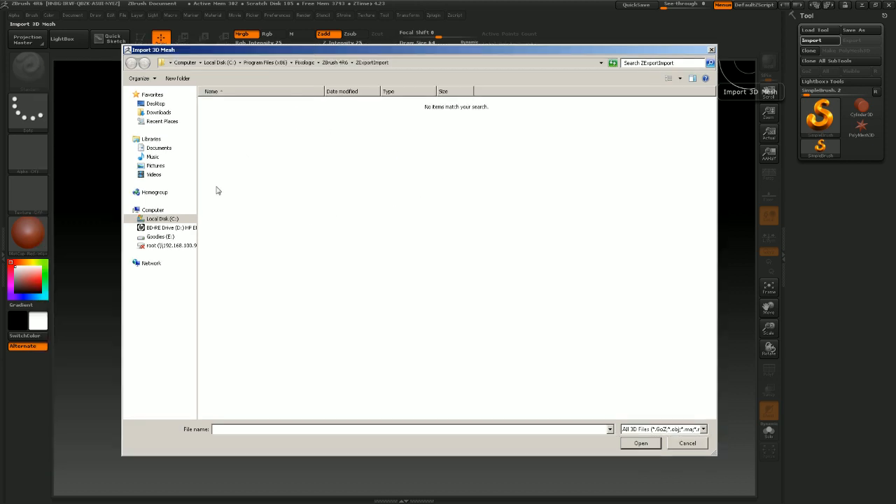
click(194, 236)
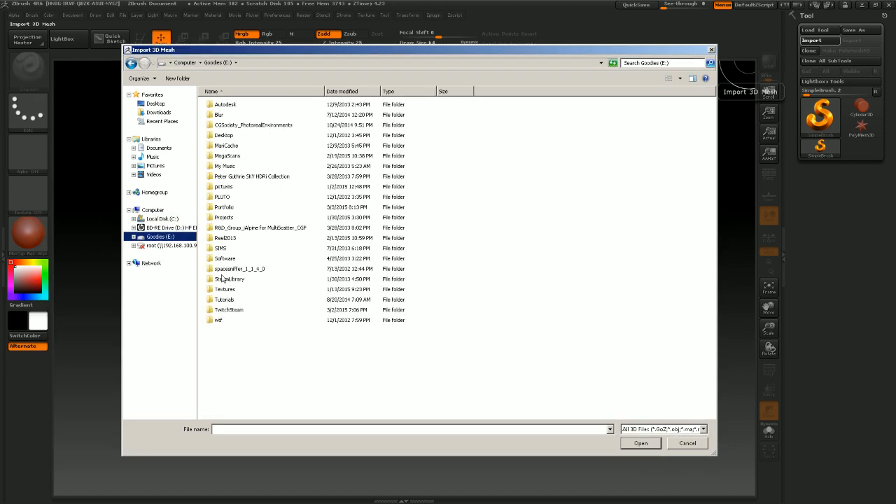
double_click(229, 311)
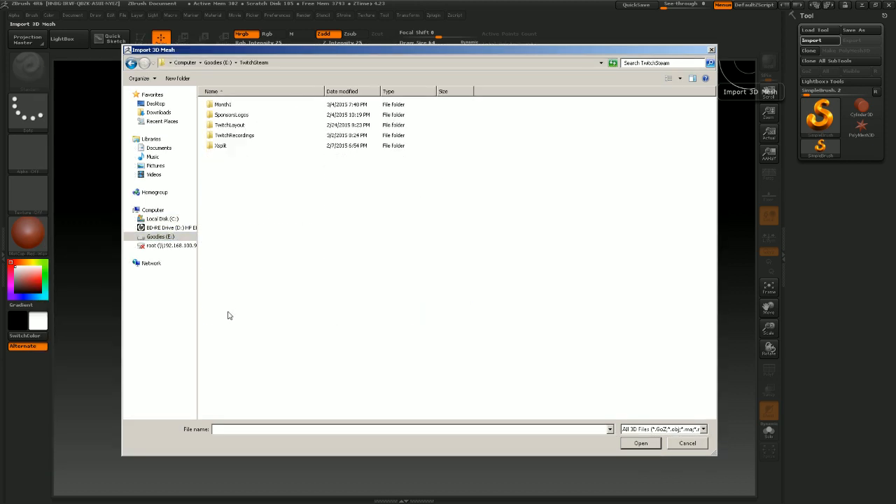
double_click(231, 105)
double_click(223, 115)
double_click(223, 106)
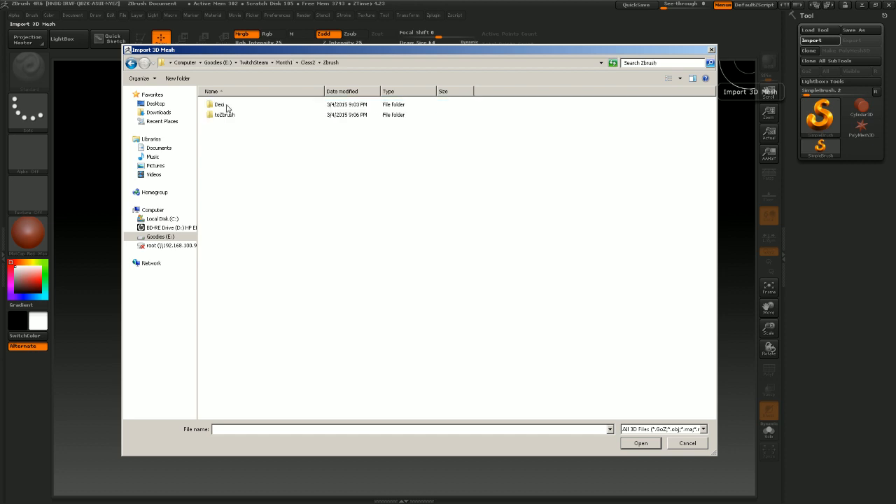
double_click(224, 115)
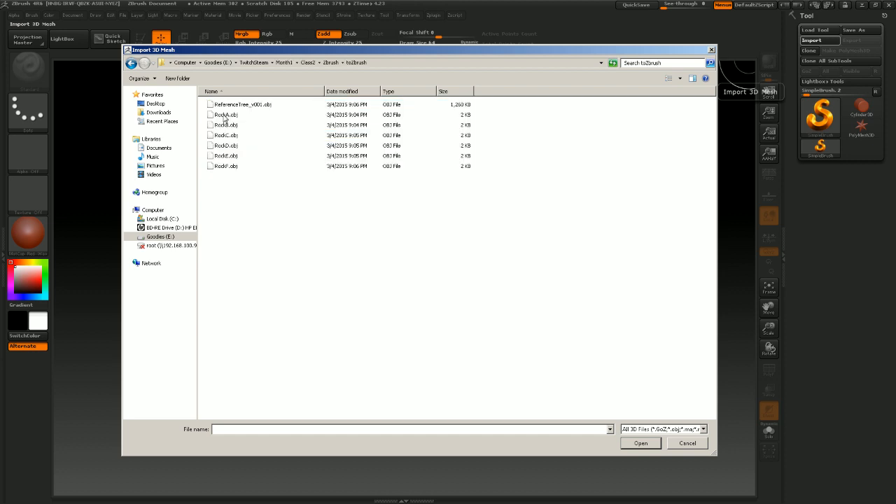
click(231, 105)
click(640, 443)
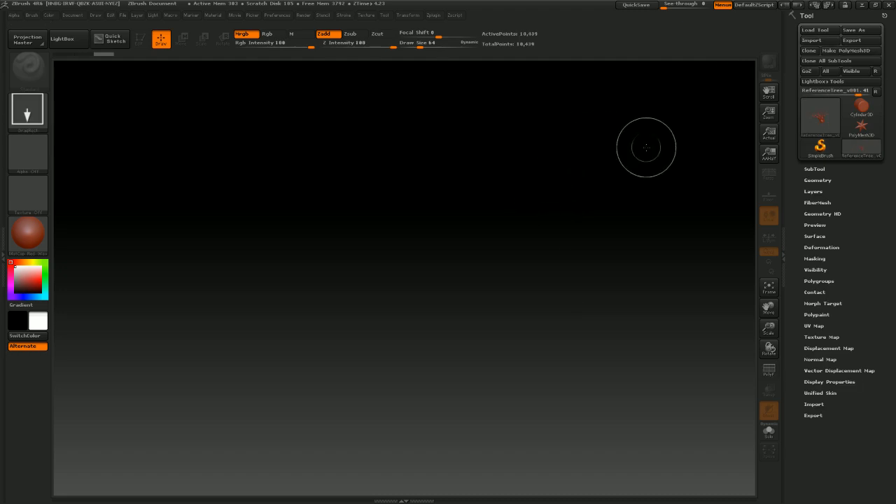
Draw the imported tree onto the canvas, enter Edit mode, and open the SubTool list
drag(420, 306, 604, 485)
key(t)
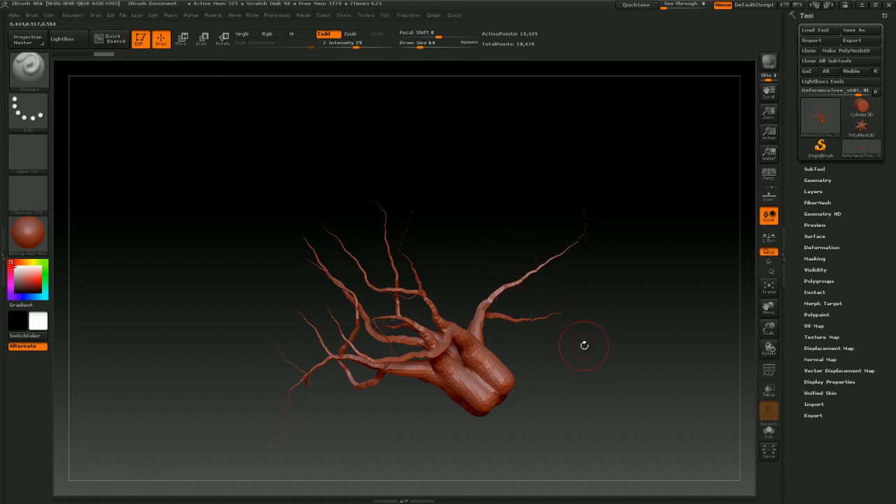
drag(584, 345, 566, 366)
drag(576, 336, 623, 251)
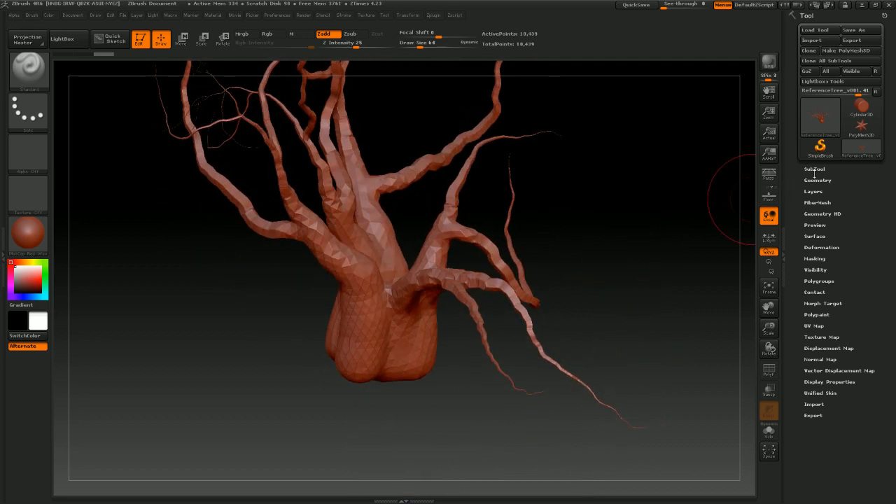
click(814, 169)
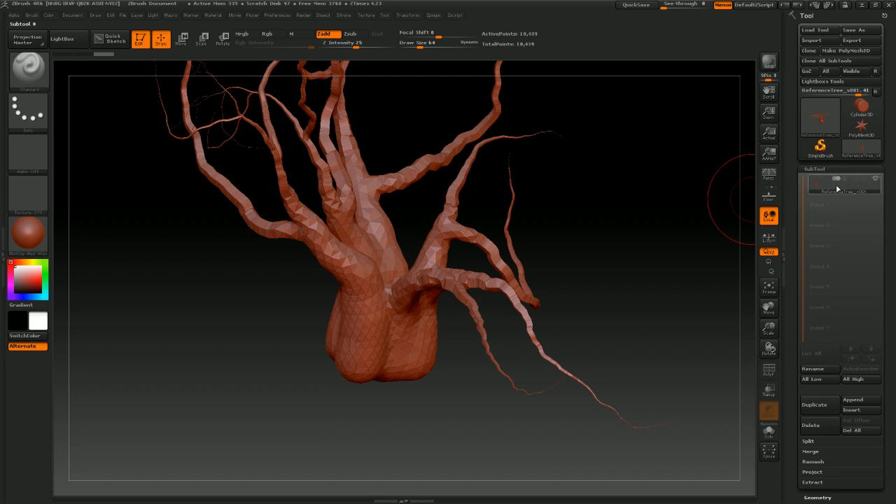
Import RockA.obj into the current tool, then undo the import
click(814, 42)
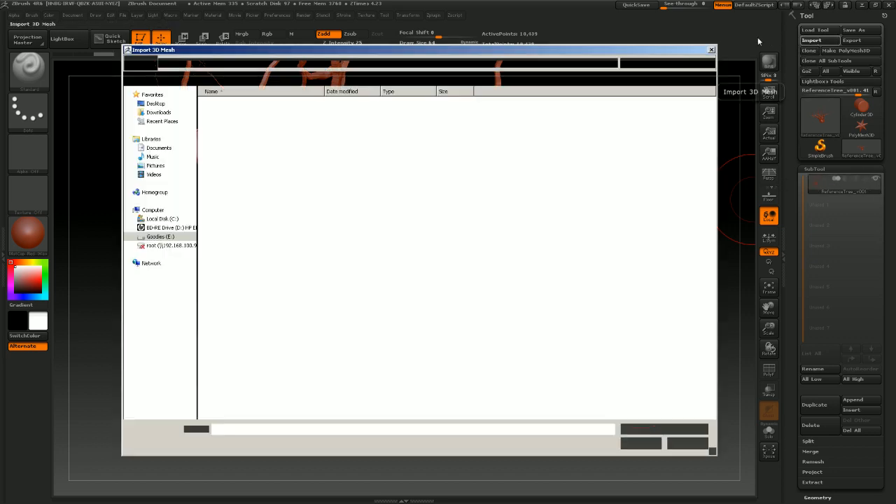
click(226, 114)
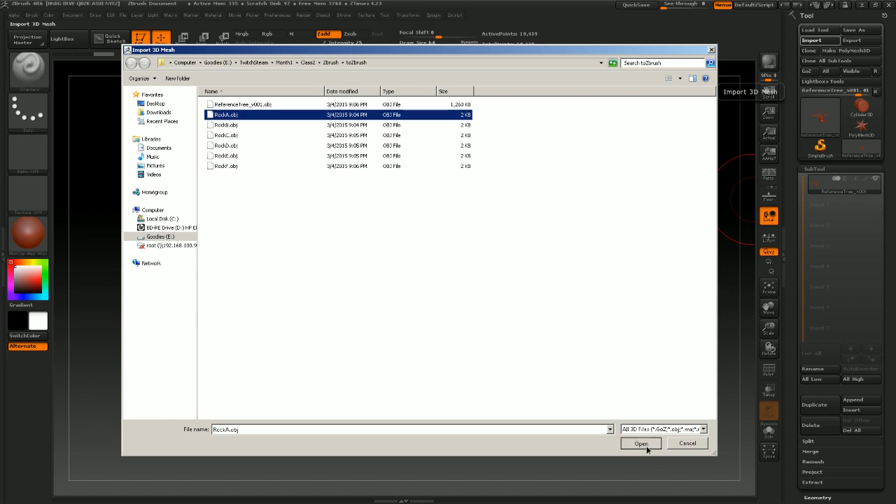
click(640, 443)
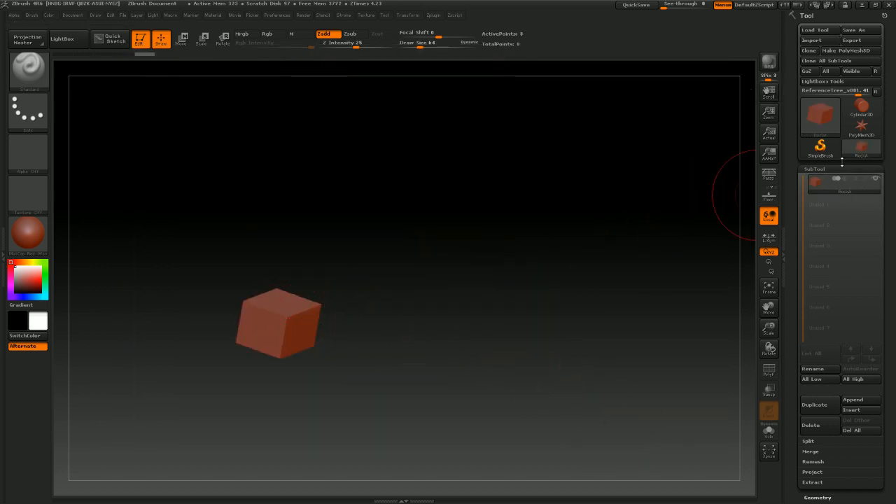
key(ctrl+z)
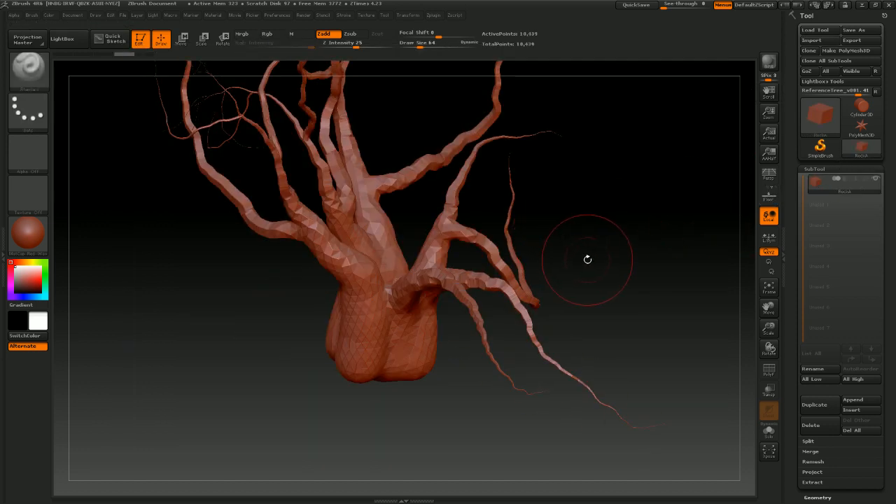
Duplicate the current subtool and import RockA.obj into the copy
drag(588, 260, 655, 242)
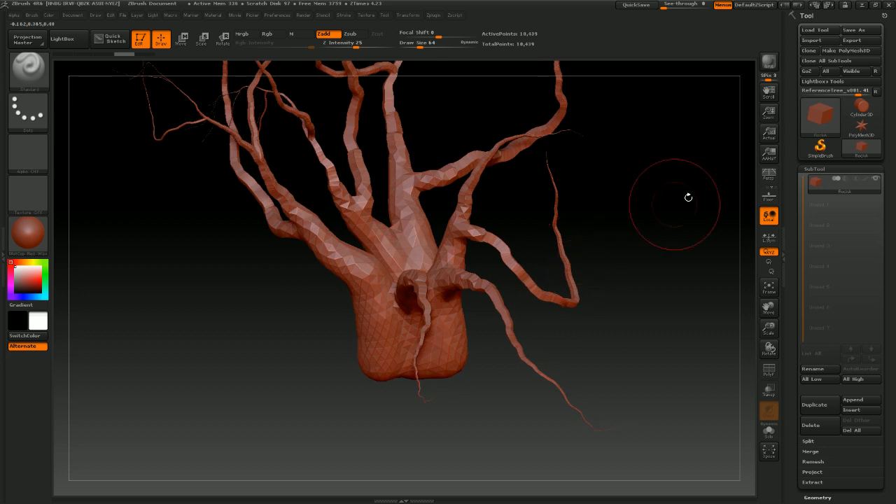
click(815, 406)
click(813, 208)
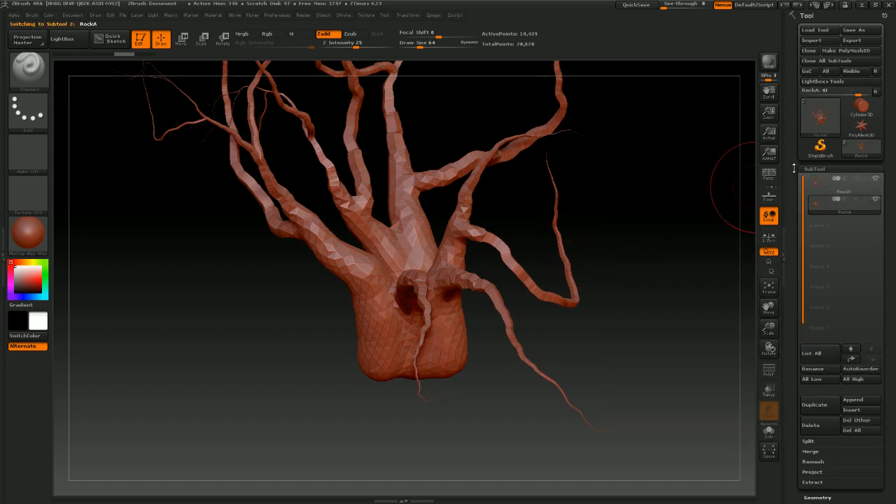
click(812, 41)
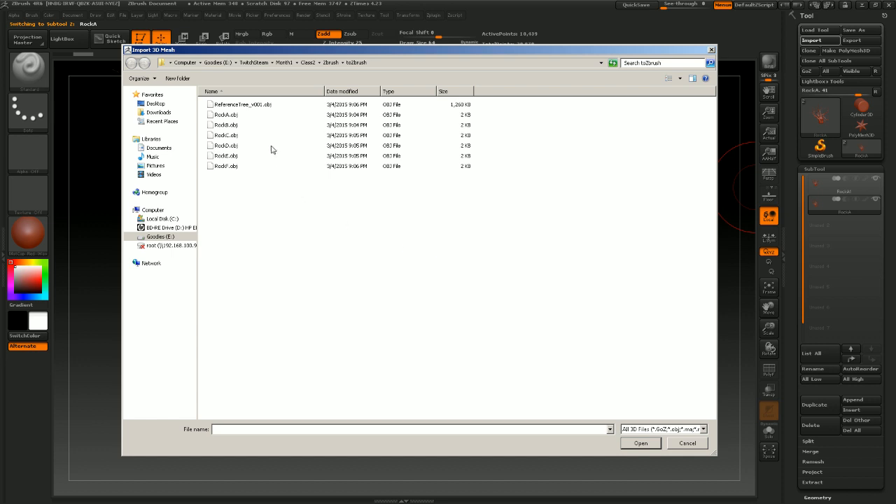
click(222, 115)
click(640, 442)
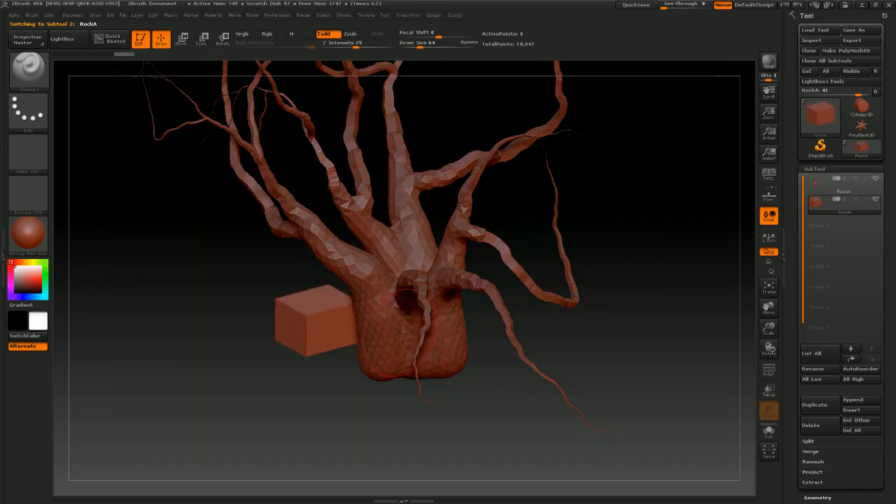
Duplicate the RockA subtool and import RockB.obj into the new copy
drag(643, 366, 623, 354)
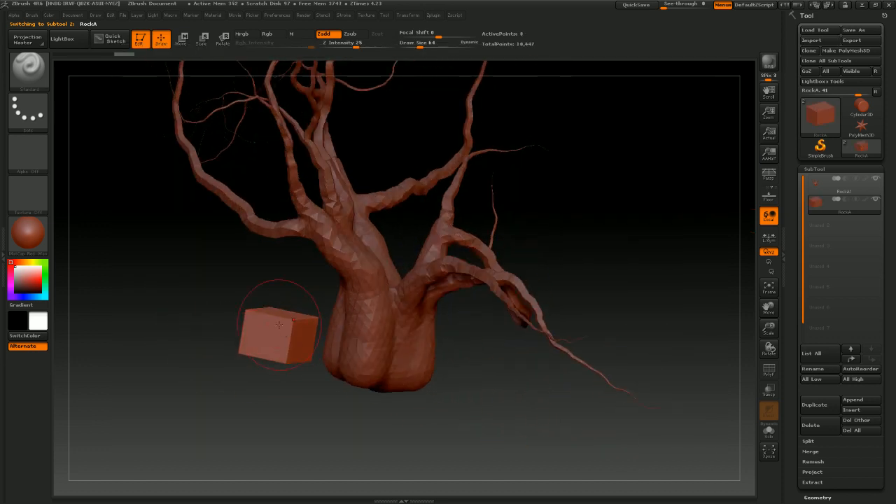
drag(545, 416, 731, 157)
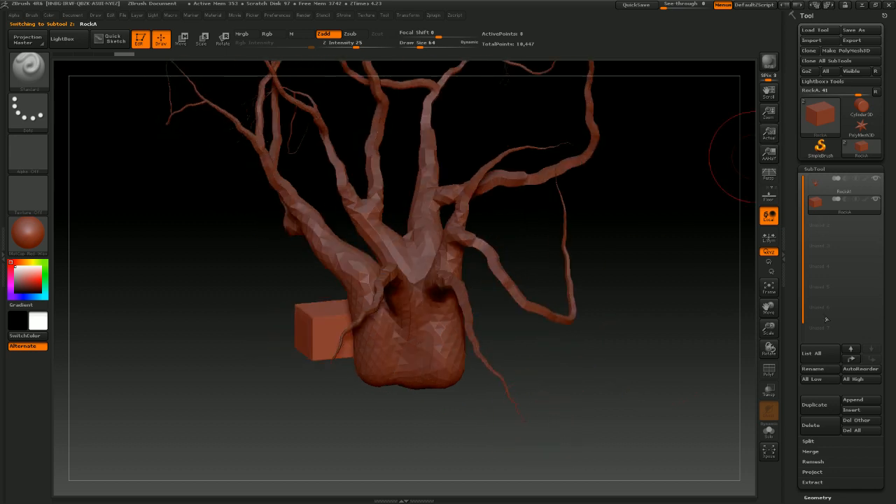
click(820, 413)
click(844, 223)
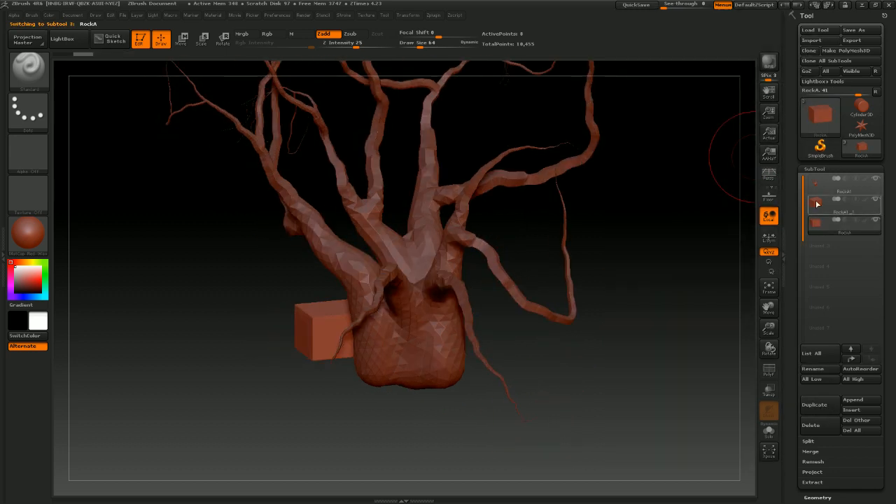
click(816, 203)
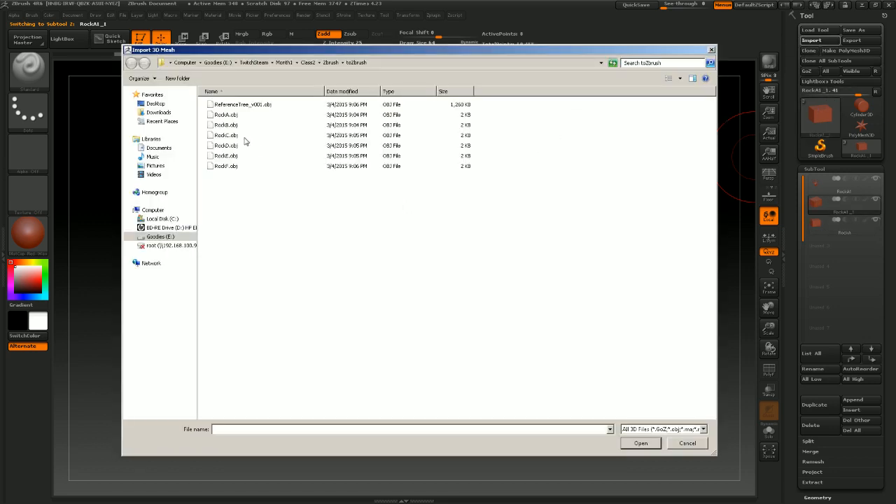
click(225, 125)
click(640, 443)
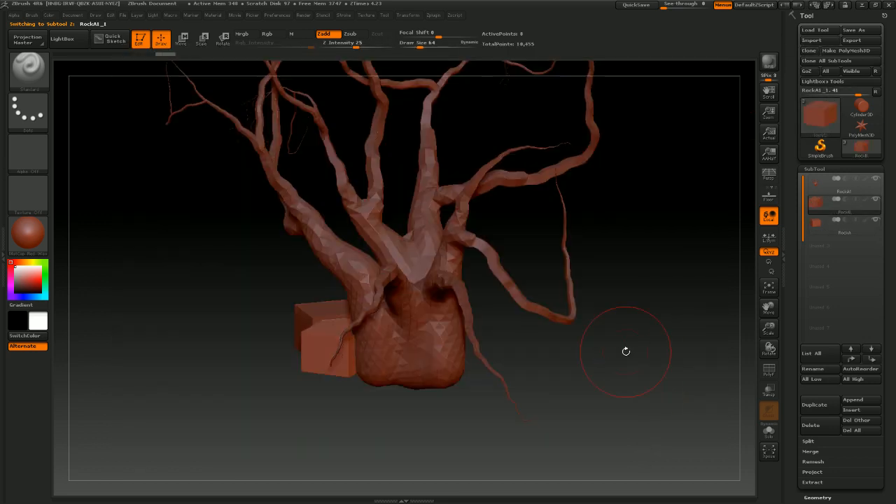
Duplicate the selected rock subtool and import RockC.obj into the copy
click(813, 404)
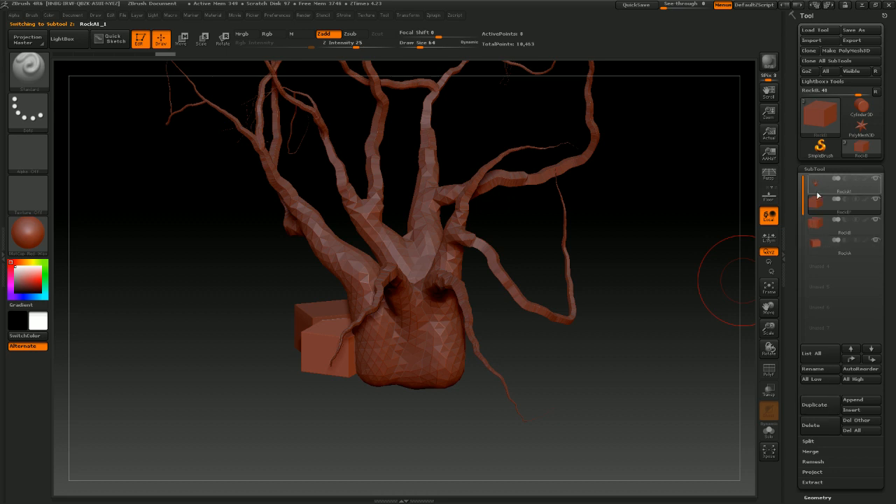
click(815, 41)
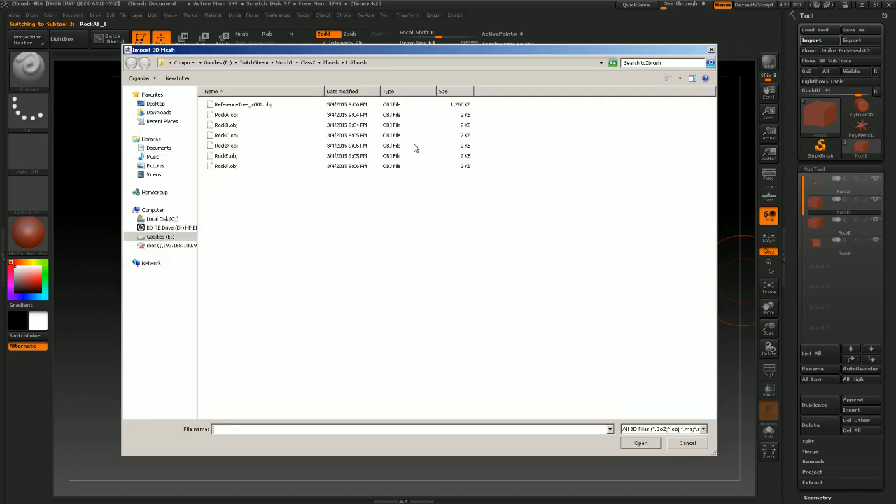
click(234, 136)
click(642, 443)
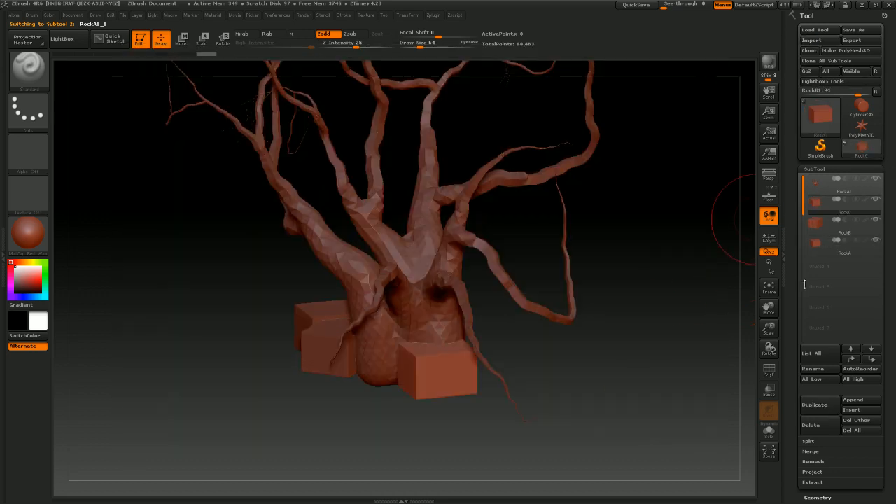
Duplicate the selected rock subtool and import RockD.obj into the copy
click(813, 397)
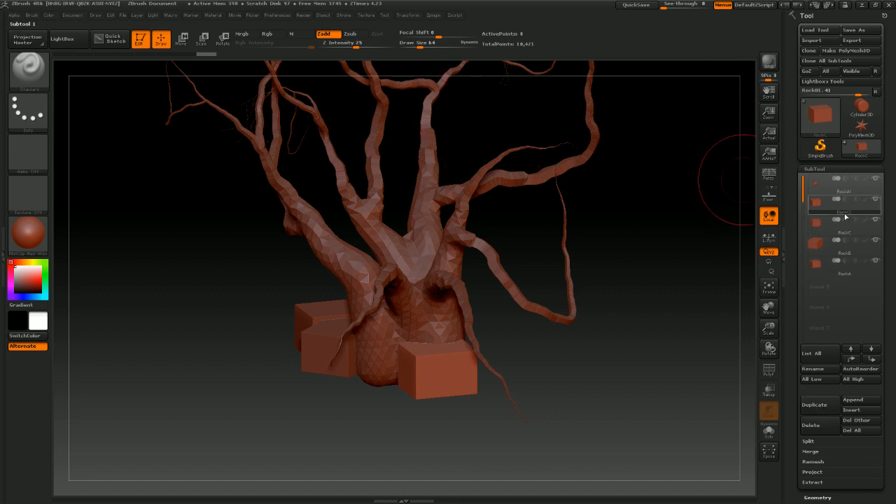
click(812, 42)
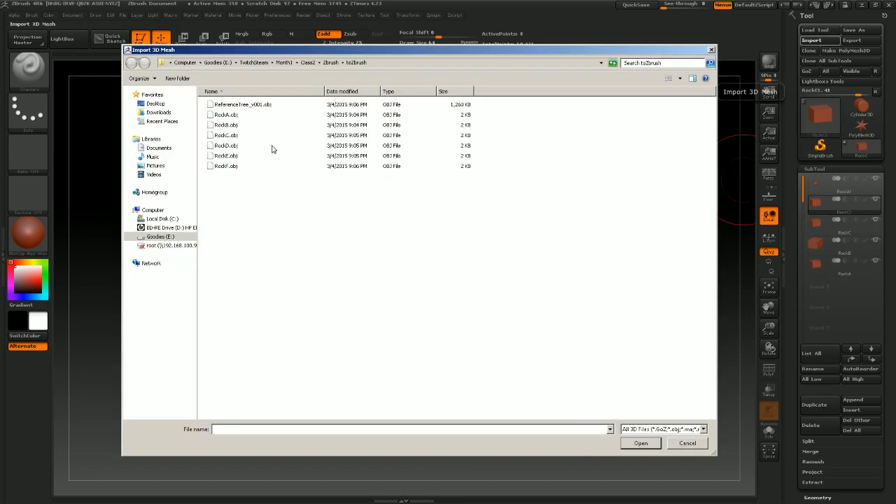
click(231, 146)
click(641, 443)
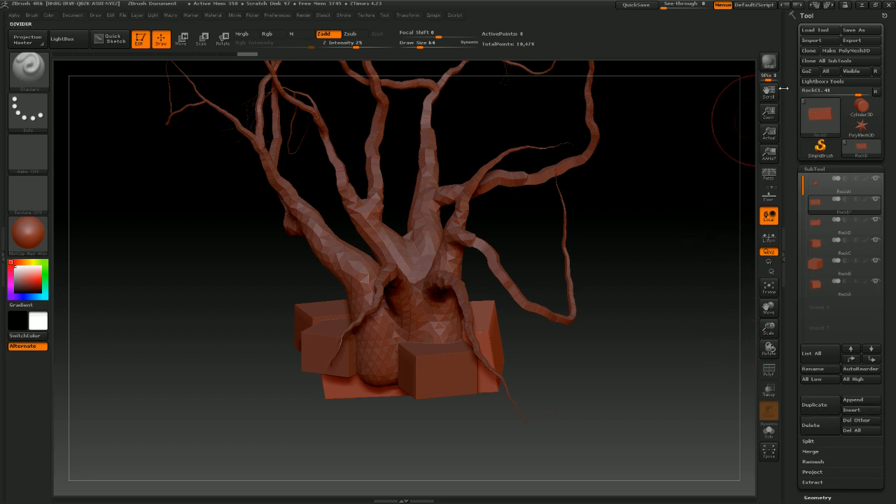
Import RockE.obj into the selected rock subtool
click(811, 40)
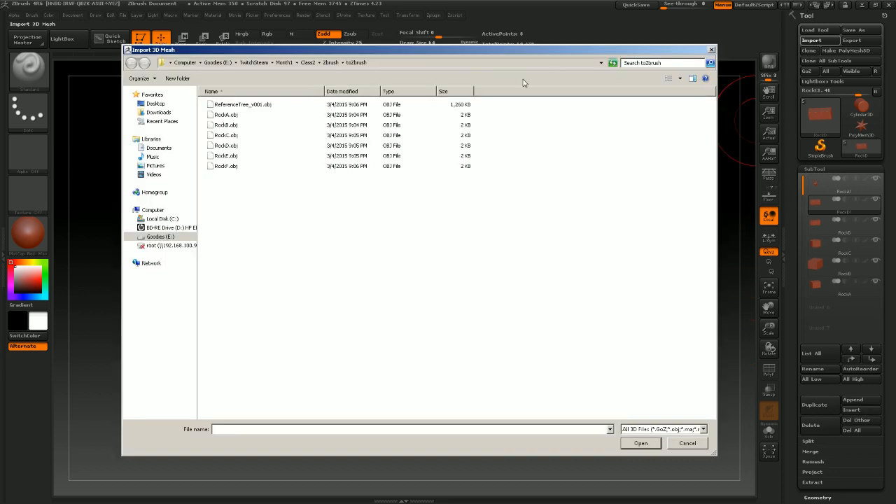
click(228, 156)
click(639, 443)
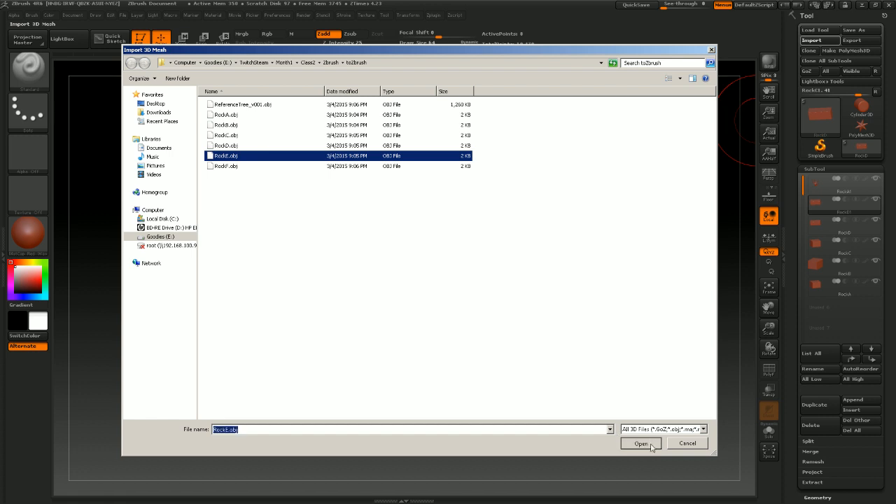
drag(596, 369, 744, 284)
Duplicate the selected rock subtool and import RockF.obj into the copy
click(813, 404)
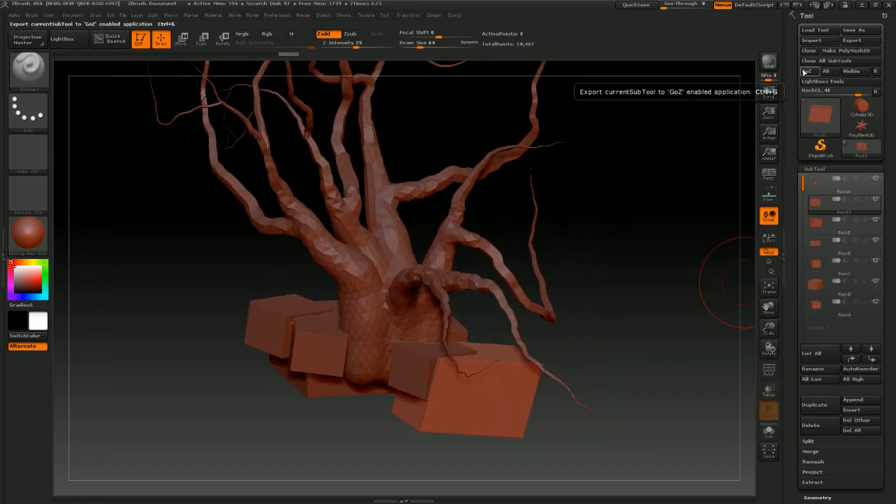
click(812, 40)
click(225, 166)
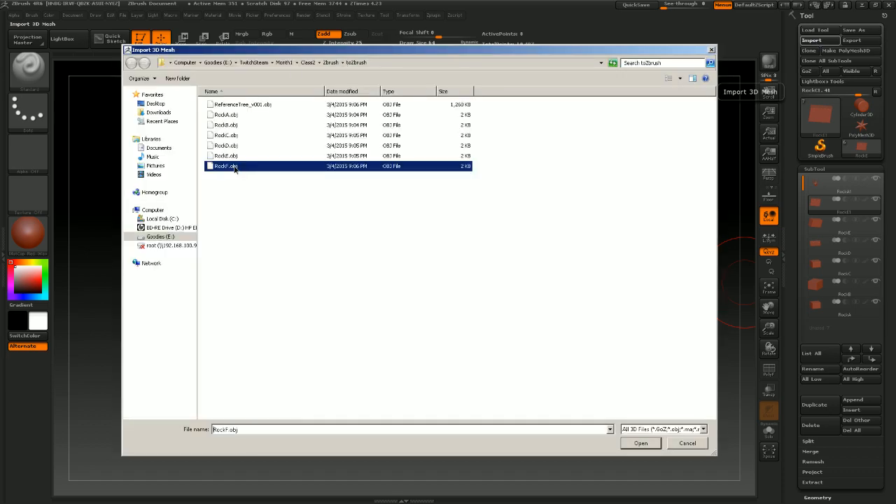
click(639, 443)
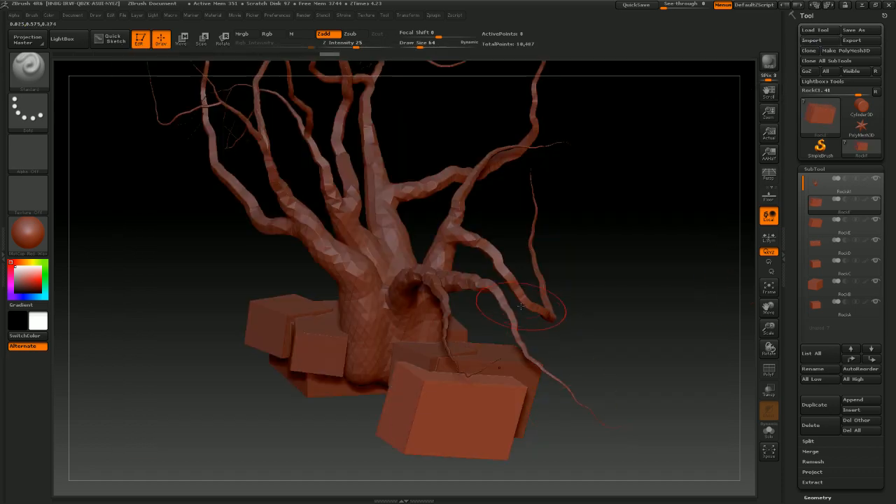
Set the brush draw size to 35 and hide the tree subtool
drag(561, 310, 619, 294)
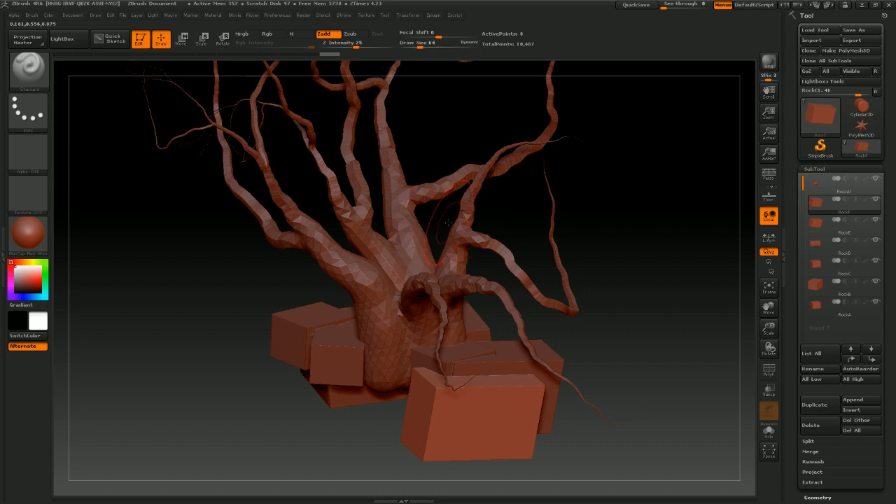
key(s)
drag(448, 223, 443, 223)
mouse_move(586, 205)
shift+mouse_down()
mouse_move(608, 212)
mouse_move(594, 233)
mouse_move(663, 221)
shift+mouse_up()
click(877, 179)
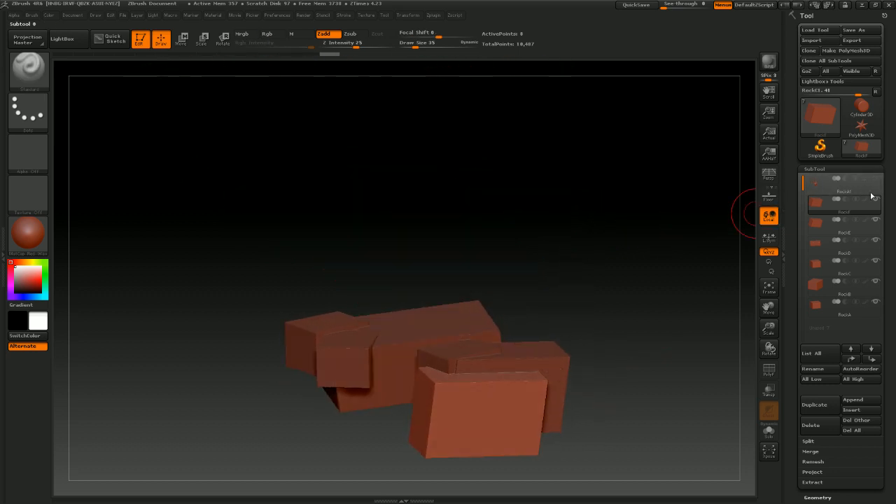
Show only the RockA subtool, select it, and turn on perspective view
click(876, 201)
click(823, 310)
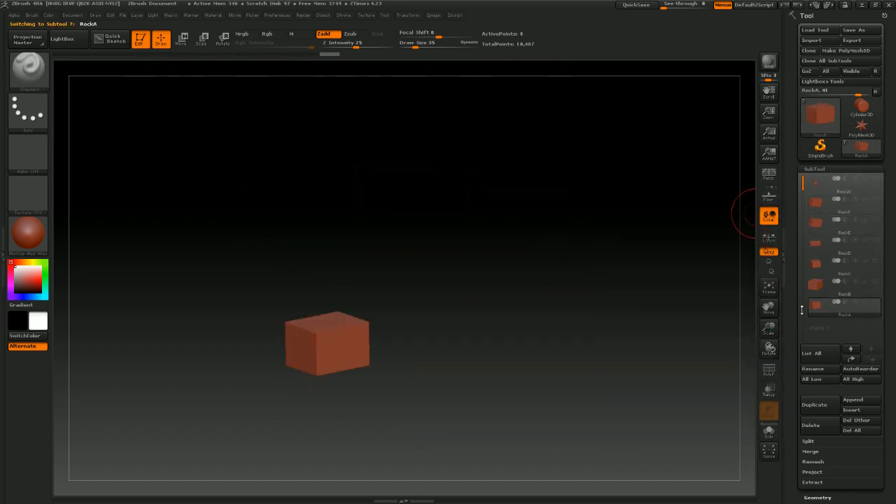
drag(430, 312, 534, 320)
click(768, 174)
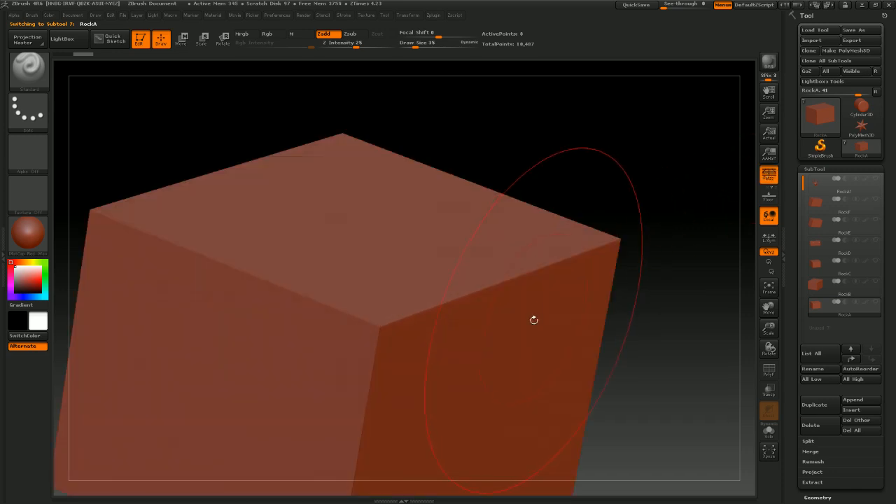
drag(650, 279, 661, 196)
alt+drag(600, 317, 533, 407)
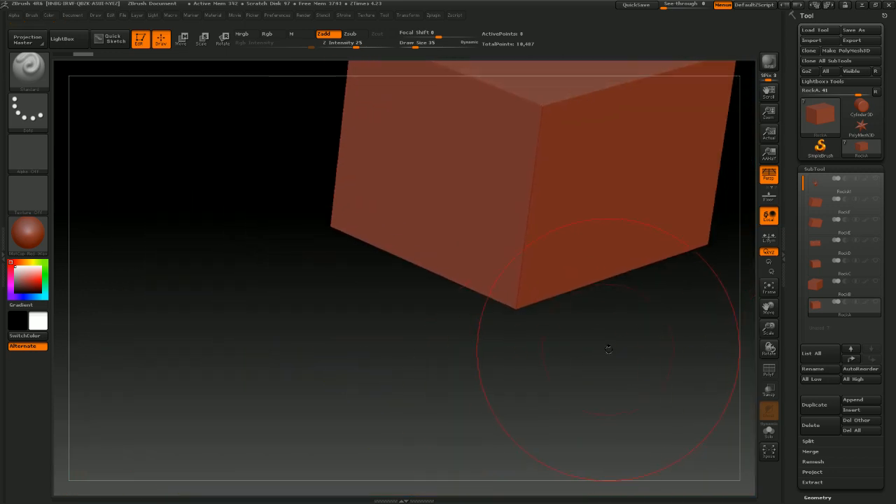
alt+drag(609, 354, 580, 380)
key(f)
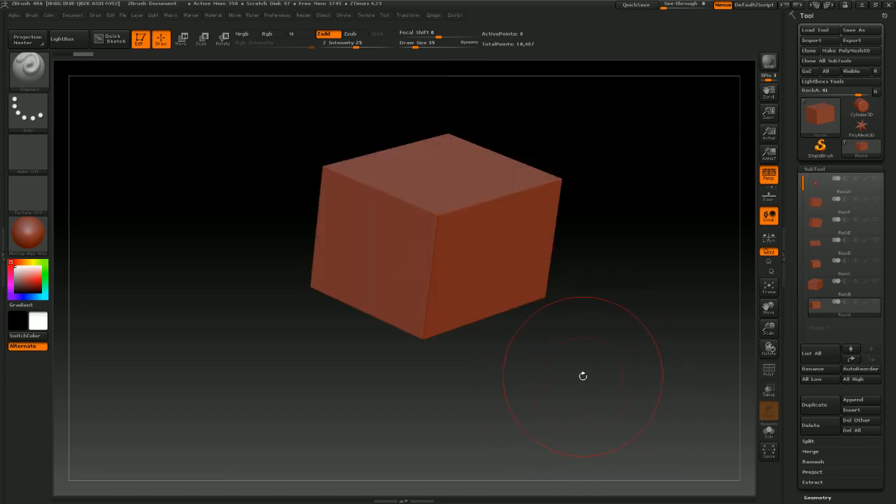
drag(606, 325, 619, 316)
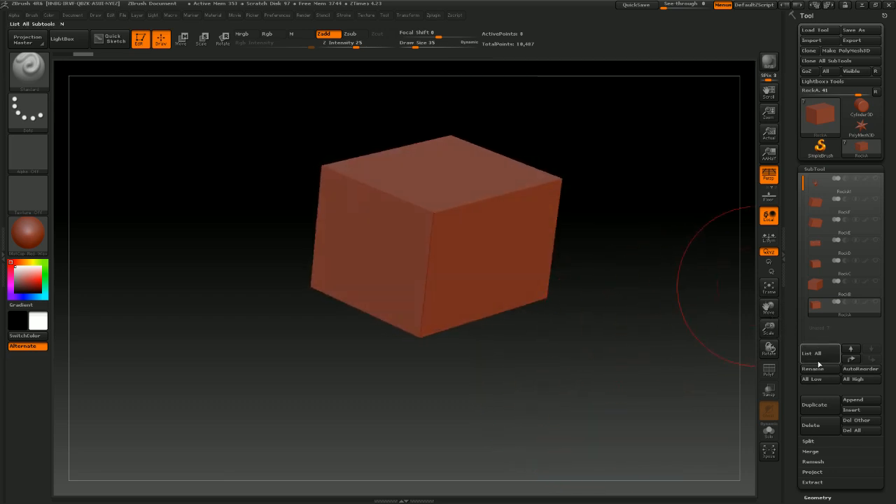
Set the draw size to 24 and convert the RockA box to DynaMesh at resolution 128
drag(834, 494, 830, 317)
click(817, 318)
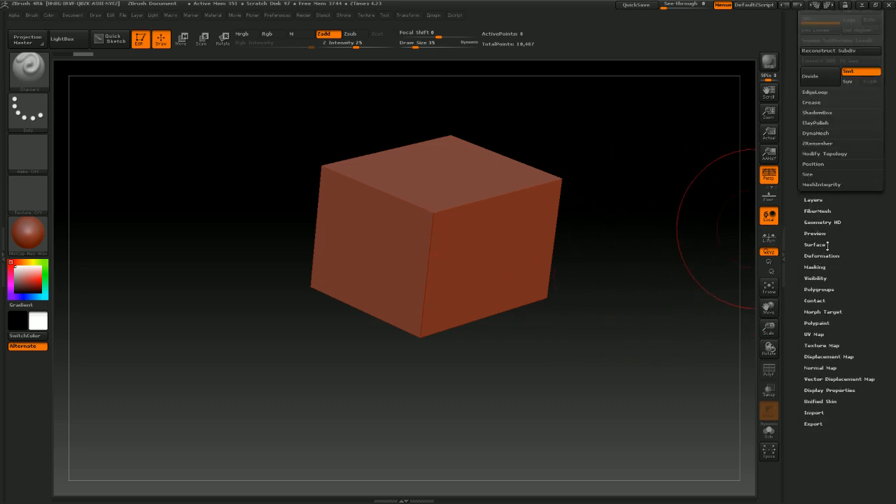
drag(856, 224, 859, 301)
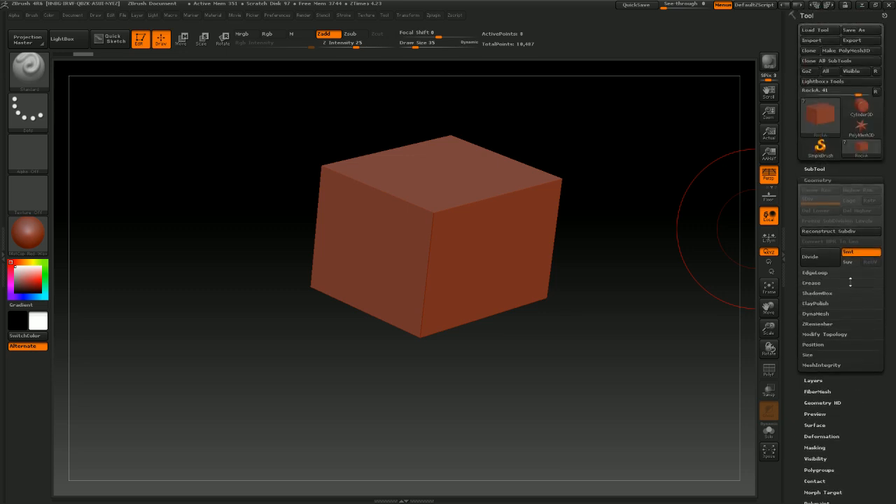
click(815, 316)
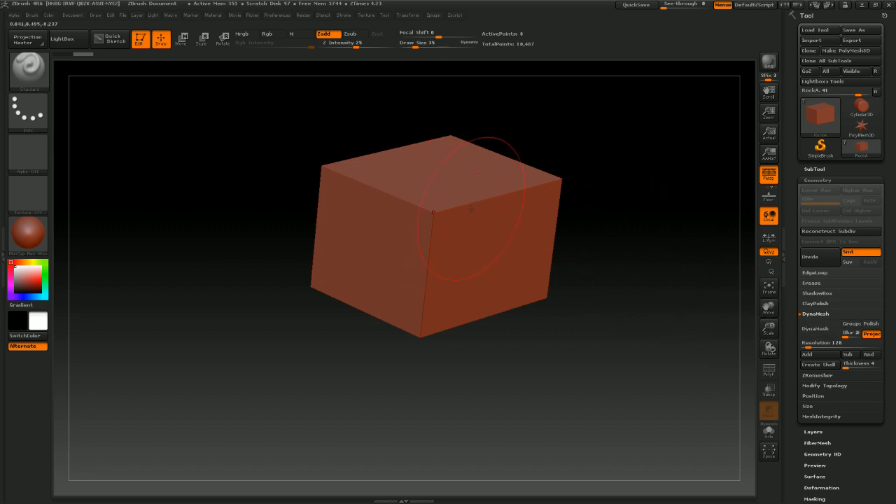
key(s)
drag(492, 214, 487, 213)
mouse_move(568, 226)
mouse_down()
mouse_move(580, 232)
mouse_move(583, 224)
mouse_up()
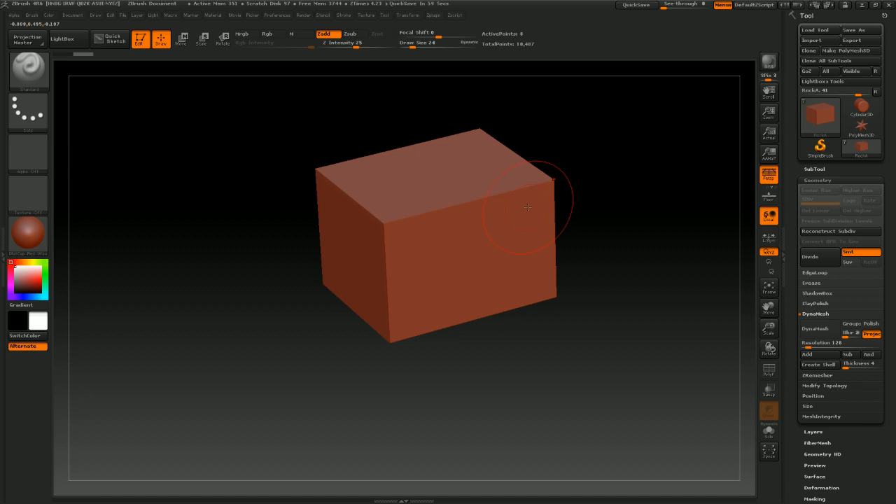
mouse_move(592, 242)
mouse_down()
mouse_move(616, 230)
mouse_move(603, 231)
mouse_up()
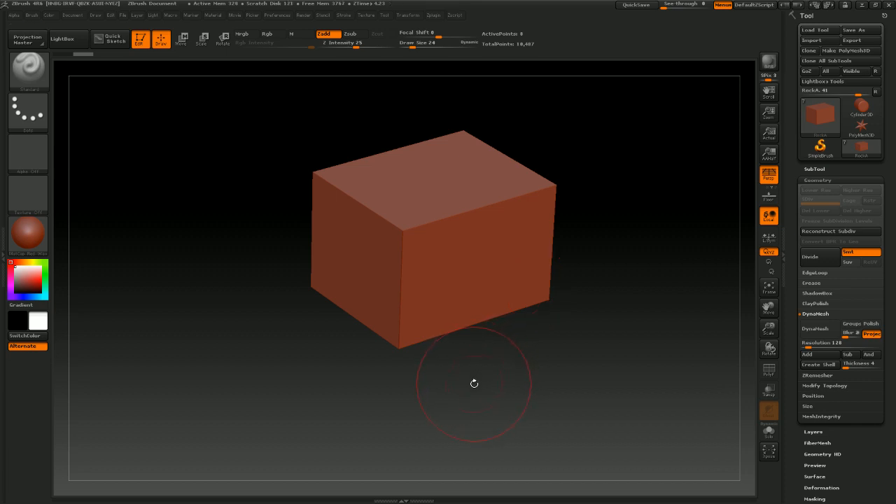
drag(595, 246, 598, 266)
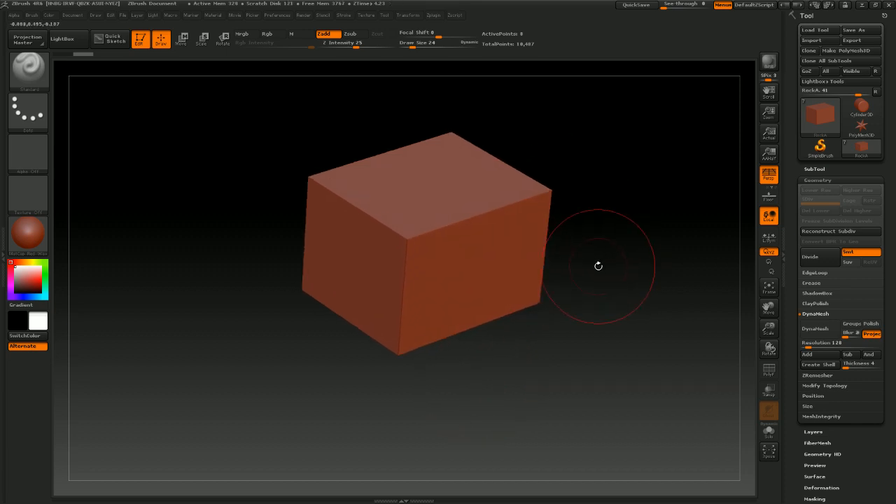
click(819, 332)
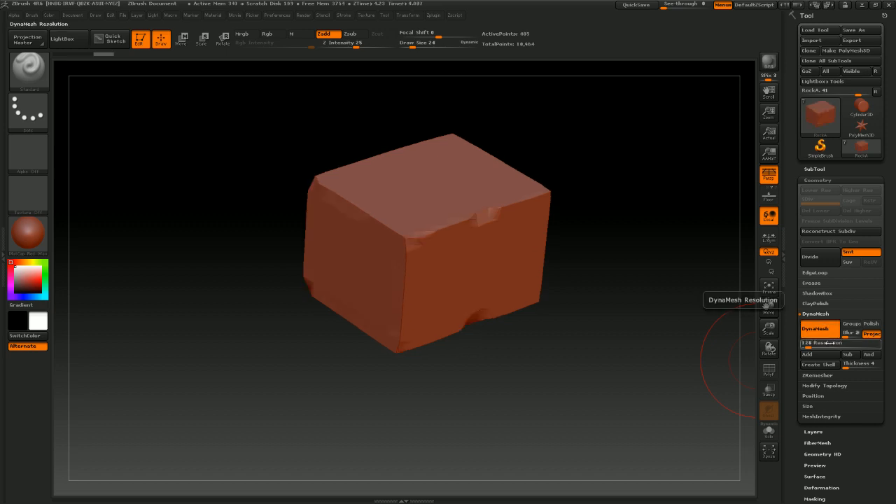
mouse_move(559, 212)
mouse_down()
mouse_move(610, 210)
mouse_move(588, 184)
mouse_move(532, 150)
mouse_up()
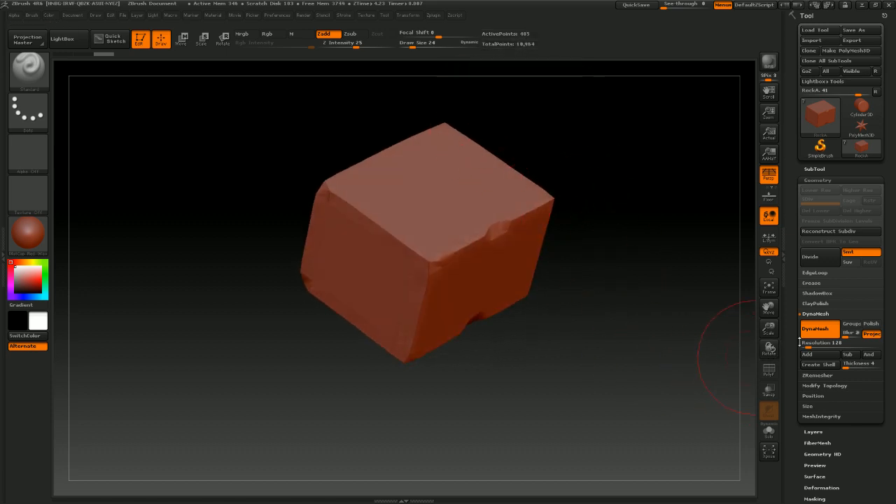
Undo the previous DynaMesh and re-DynaMesh the RockA box at resolution 2048
key(ctrl+z)
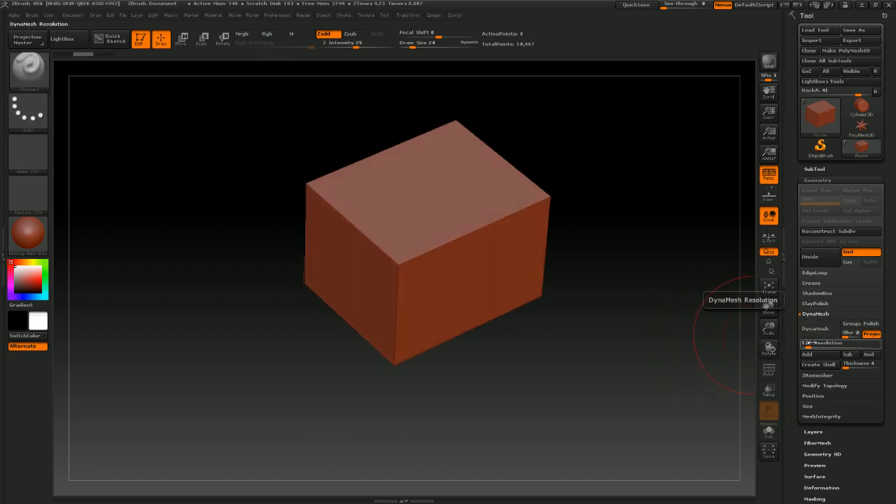
click(812, 343)
text(2048)
key(Return)
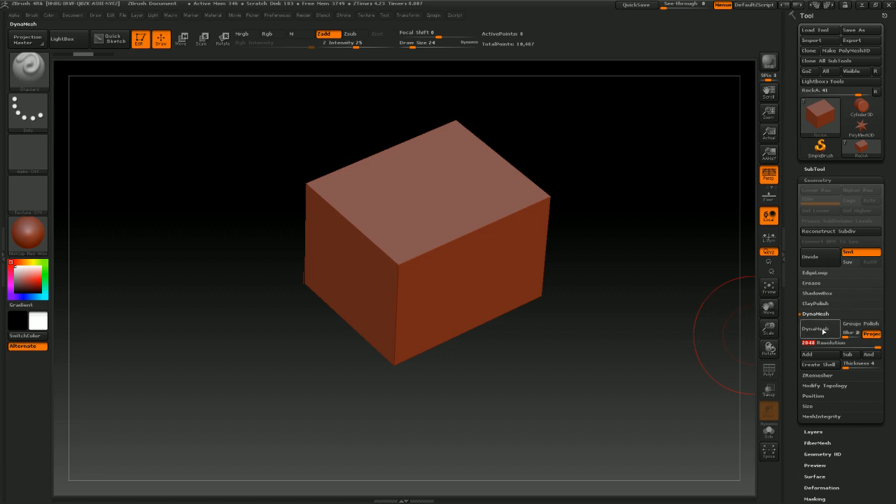
click(820, 330)
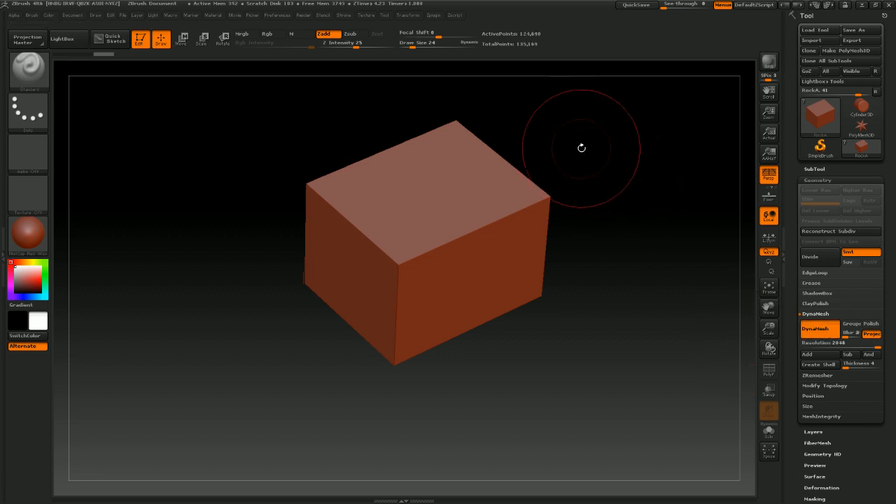
Switch the stroke type to Freehand and try a test stroke on the box's top face, undoing it
mouse_move(600, 196)
mouse_down()
mouse_move(612, 241)
mouse_move(604, 240)
mouse_move(615, 236)
mouse_move(625, 315)
mouse_move(632, 302)
mouse_up()
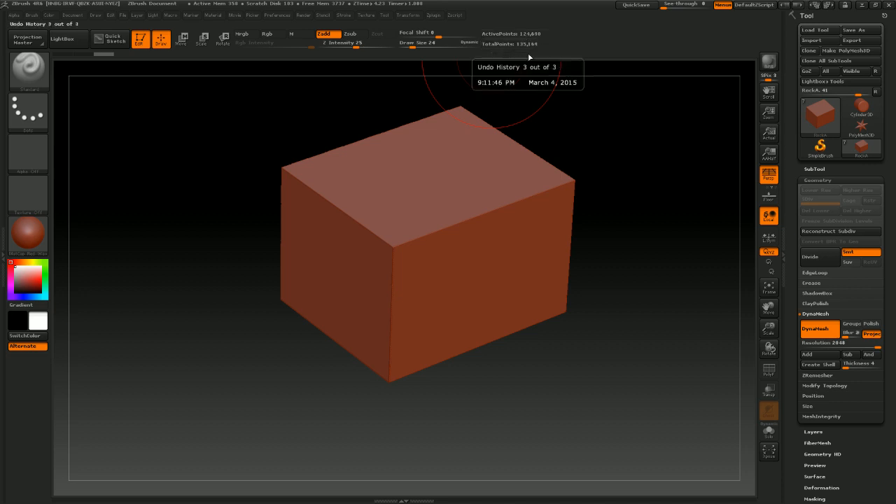
drag(600, 246, 620, 270)
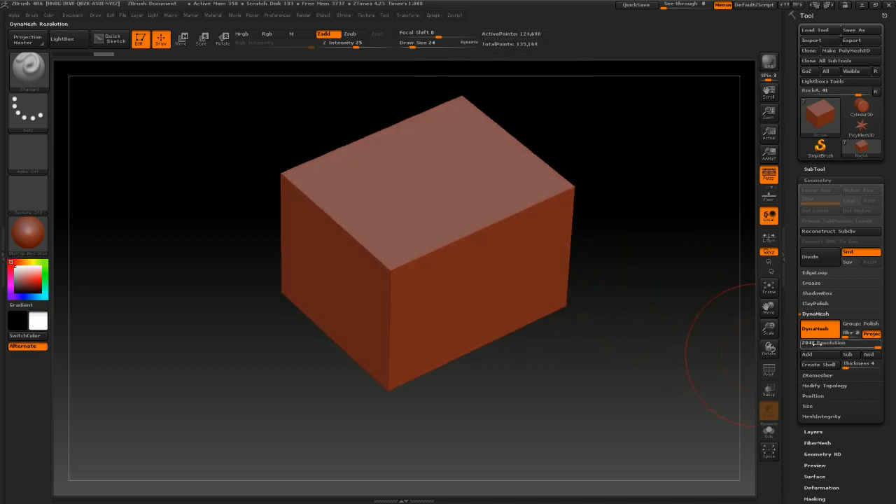
drag(700, 326, 553, 287)
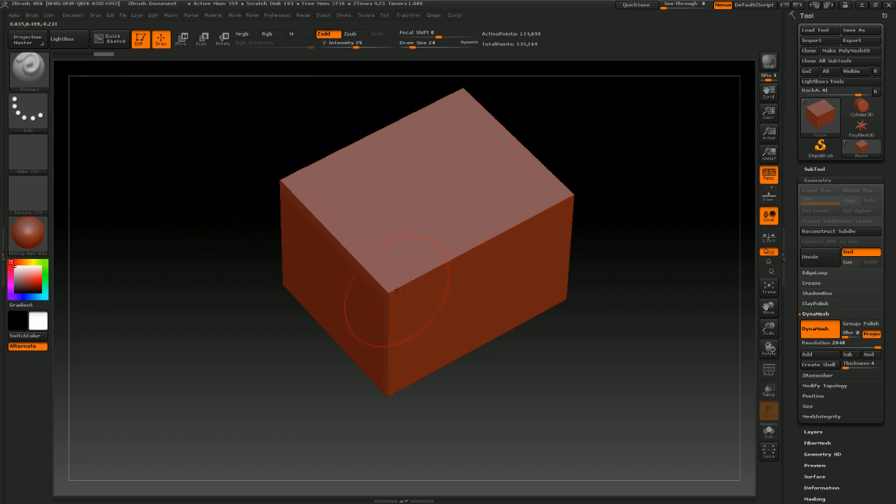
mouse_move(396, 291)
mouse_down()
mouse_move(410, 256)
mouse_move(444, 242)
mouse_up()
drag(592, 184, 585, 200)
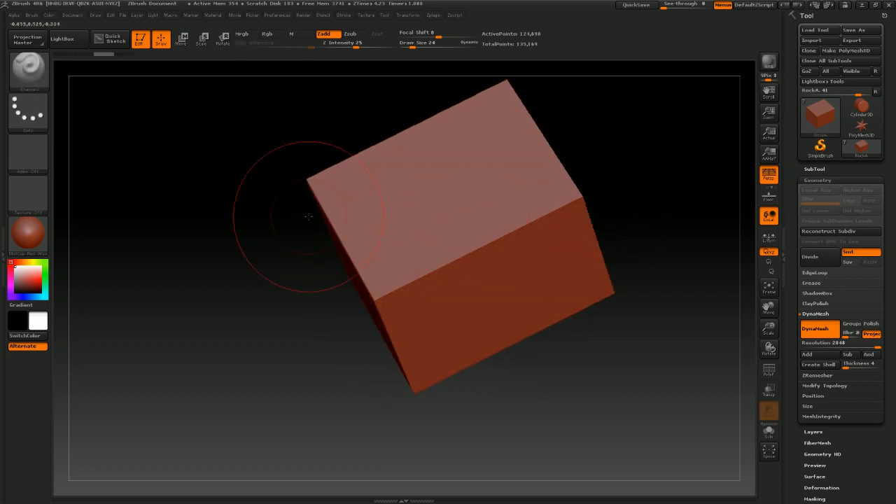
click(28, 112)
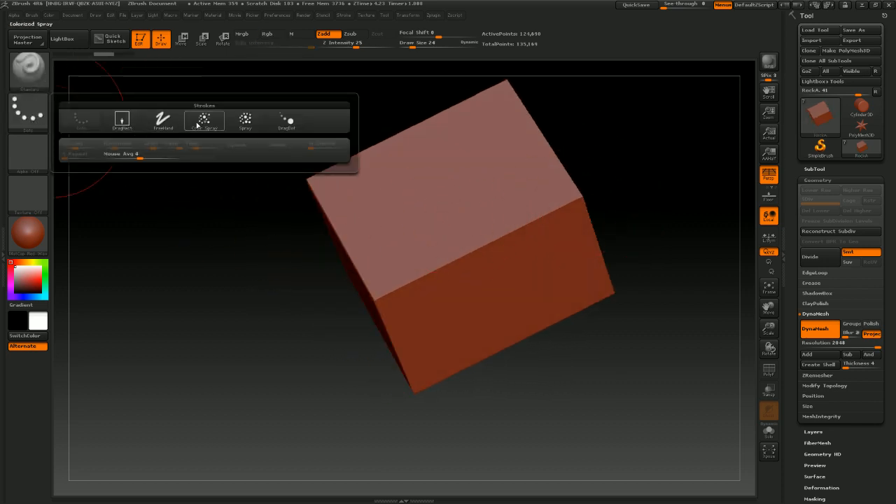
click(161, 122)
drag(396, 210, 413, 200)
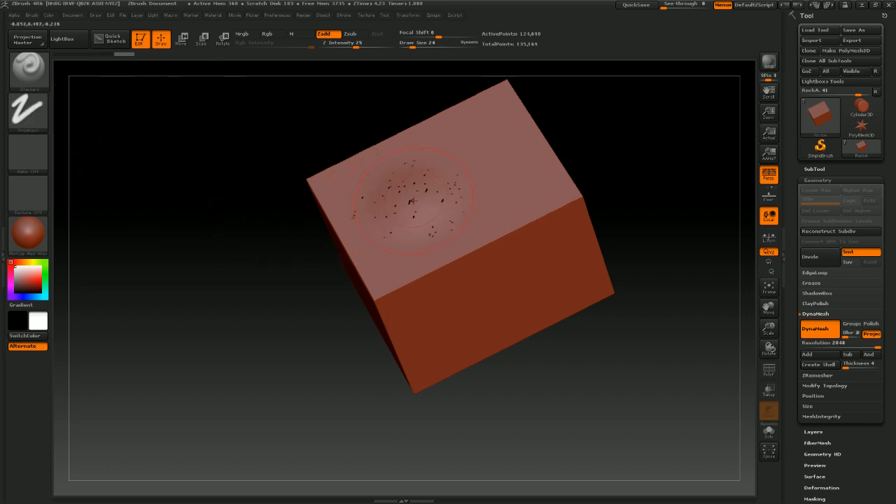
key(ctrl+z)
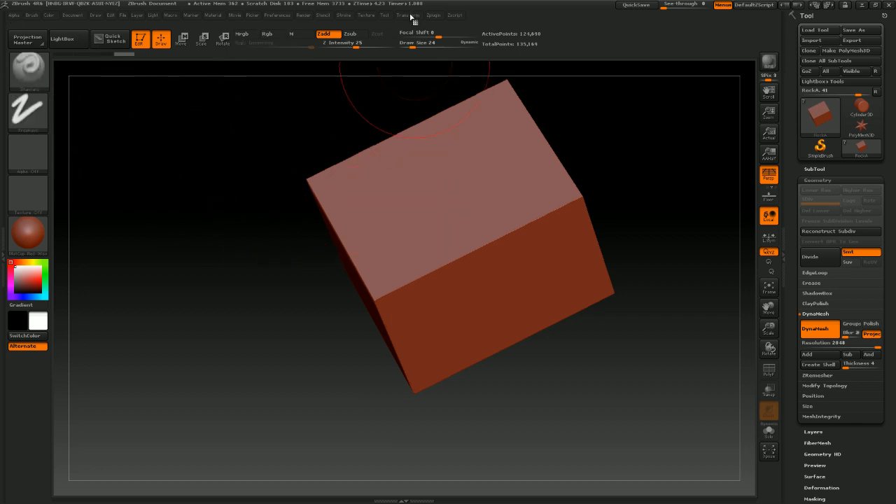
Browse the Zplugin menu and the Stroke menu's Lazy Mouse and Modifiers settings
click(408, 15)
click(432, 15)
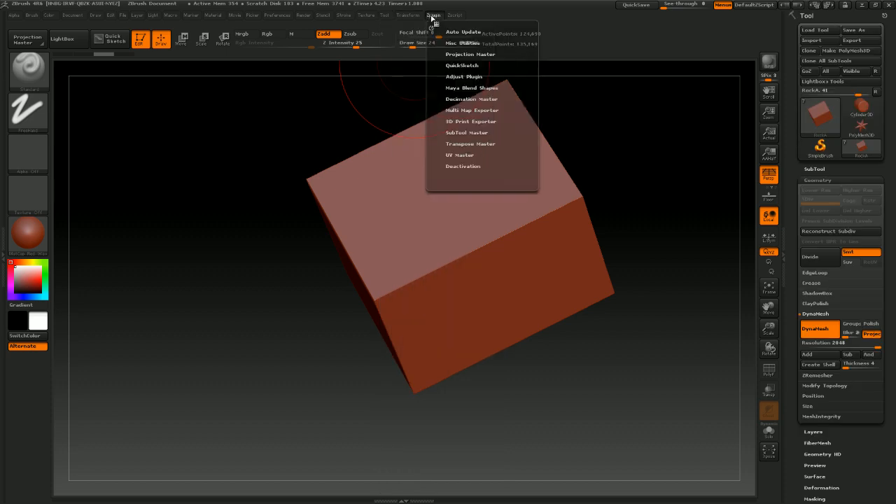
mouse_move(348, 15)
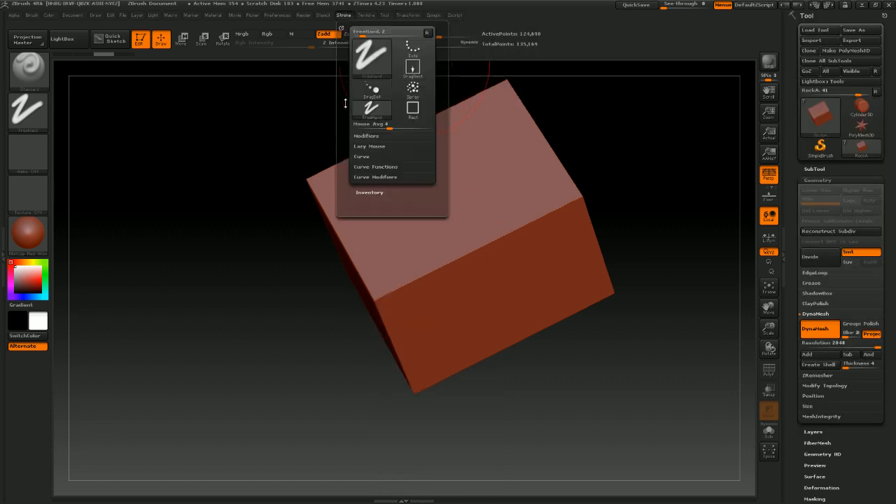
click(365, 146)
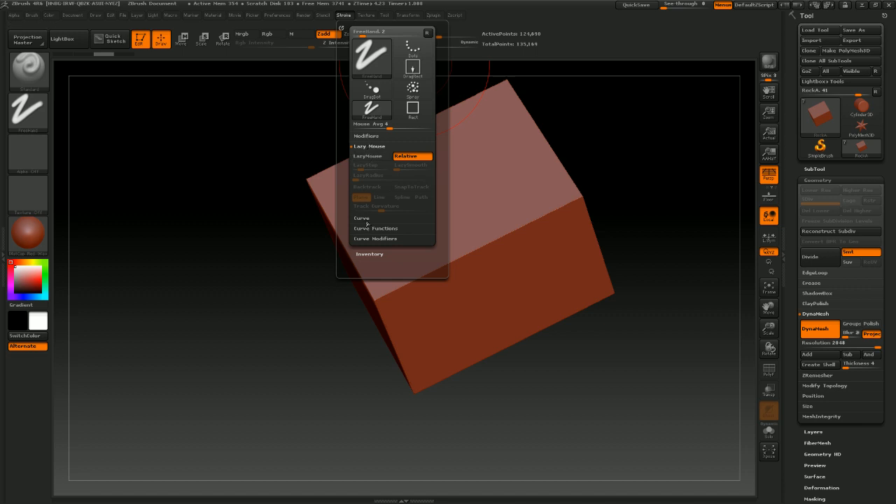
click(369, 138)
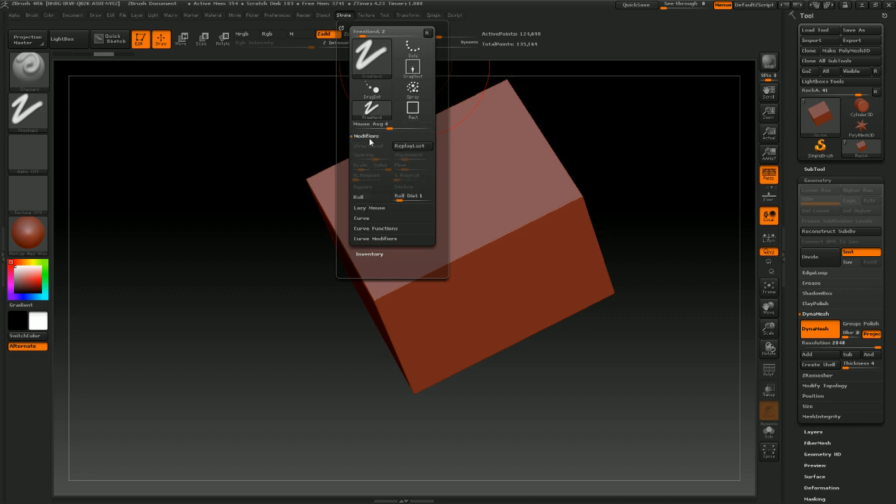
click(369, 137)
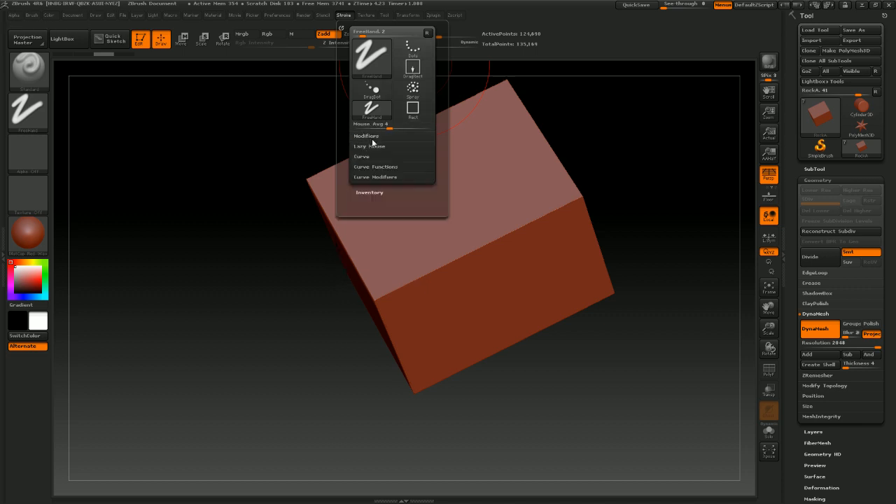
click(413, 206)
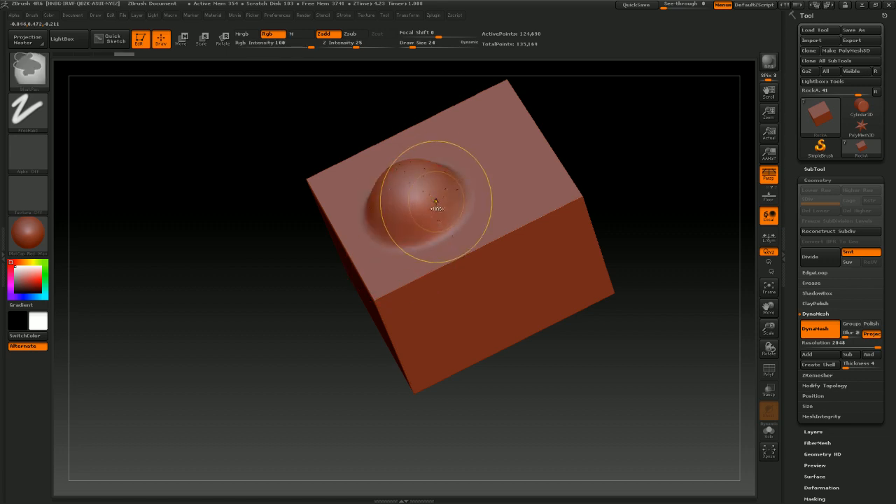
key(ctrl+z)
mouse_move(610, 183)
mouse_down()
mouse_move(625, 206)
mouse_move(621, 232)
mouse_move(602, 225)
mouse_up()
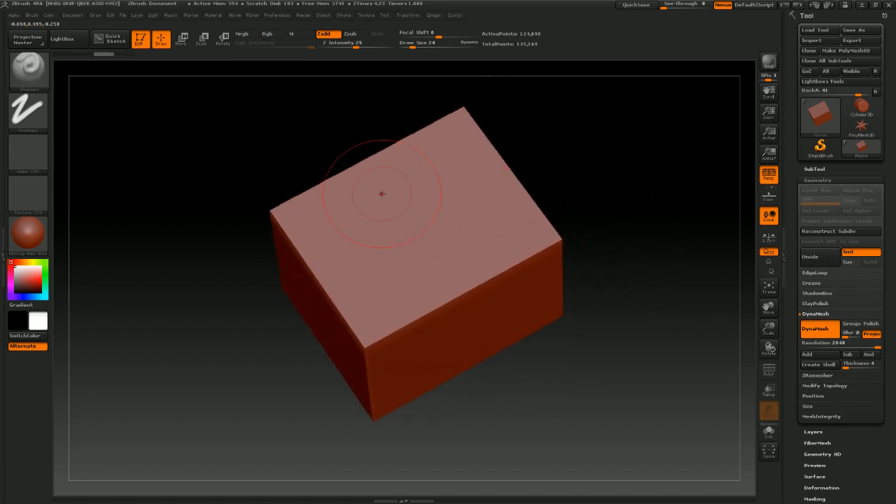
Select the TrimSmoothBorder sculpting brush
click(29, 70)
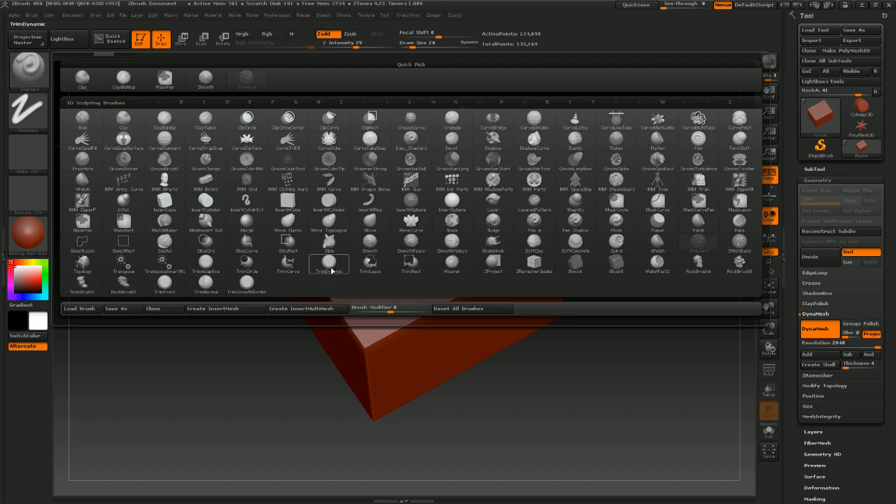
mouse_move(249, 284)
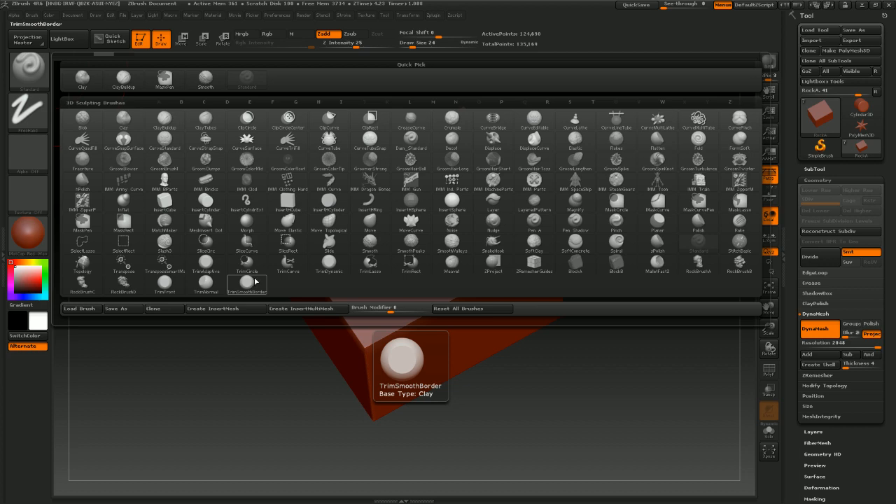
click(249, 287)
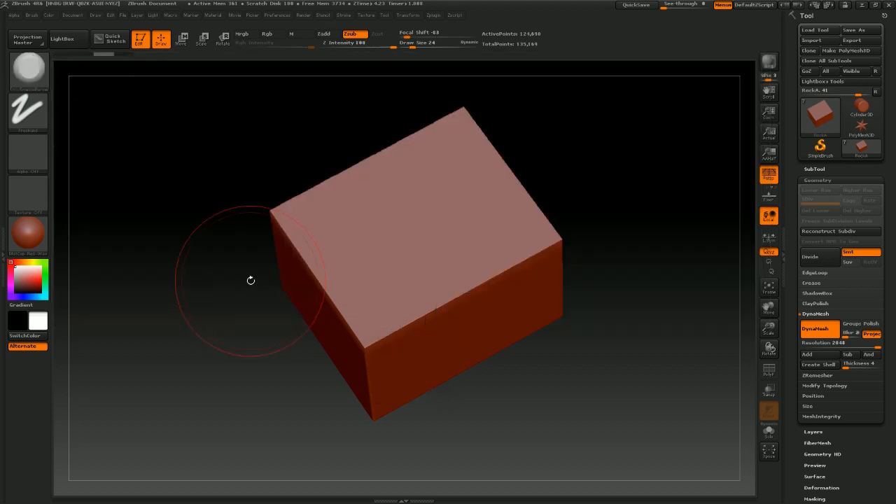
Pick the square Alpha 28 and set the draw size to 14
click(28, 147)
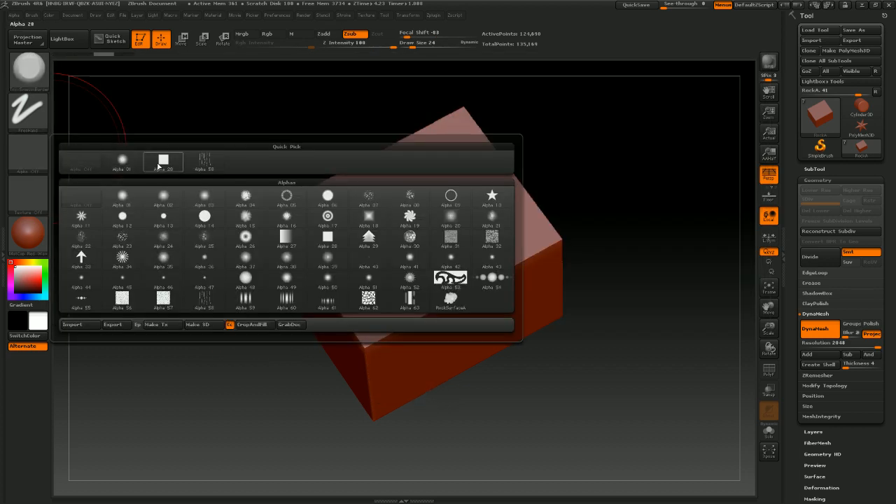
click(163, 159)
key(s)
key(s)
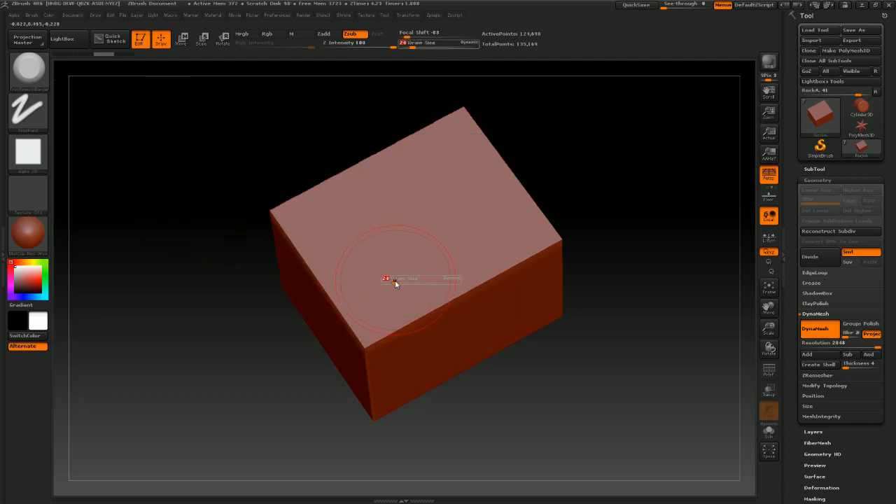
drag(394, 283, 393, 283)
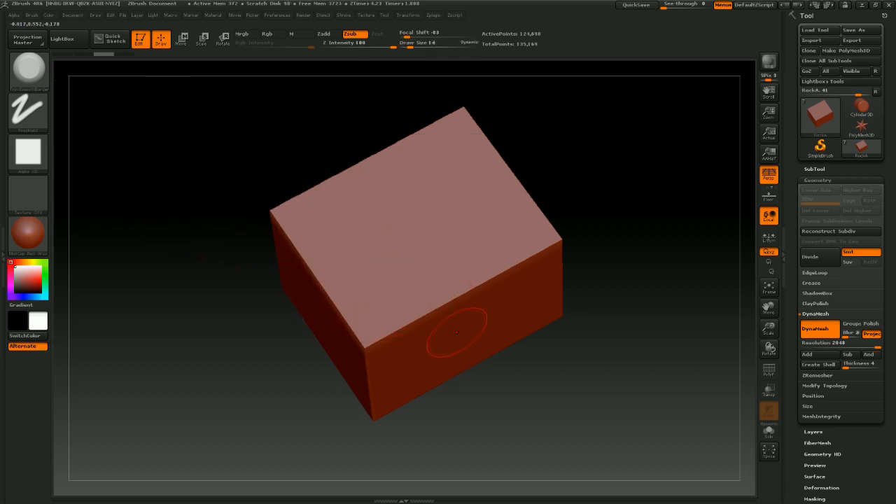
Browse through Load Brush to the ZBrush 4R6 ZBrushes Trim folder, select TrimSmoothBorder.ZBP, and cancel the dialog
mouse_move(531, 411)
mouse_down()
mouse_move(530, 380)
mouse_move(538, 399)
mouse_up()
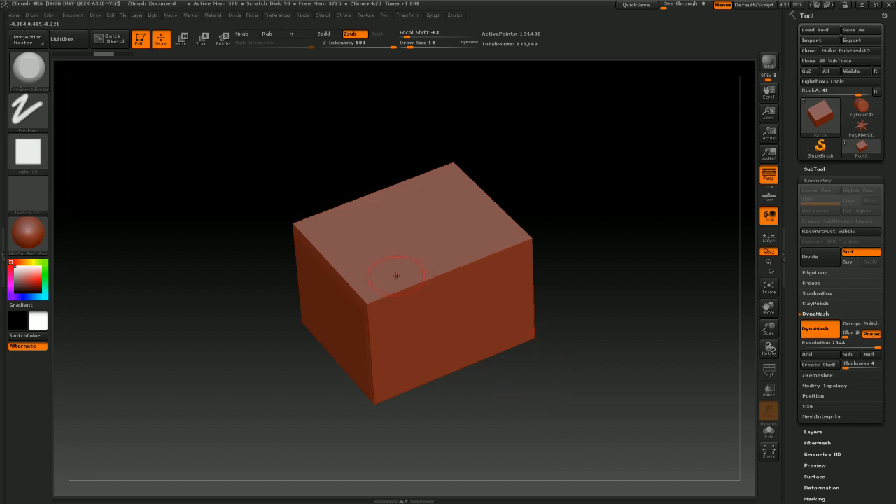
click(29, 70)
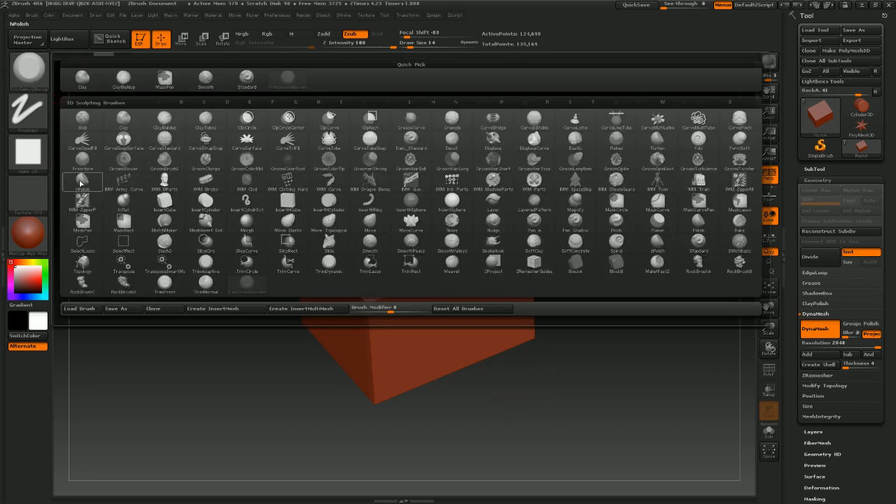
click(82, 309)
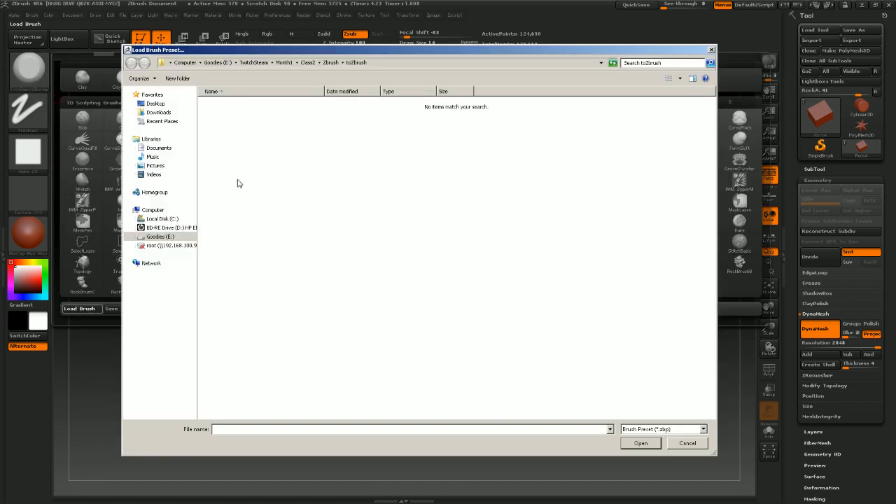
click(172, 219)
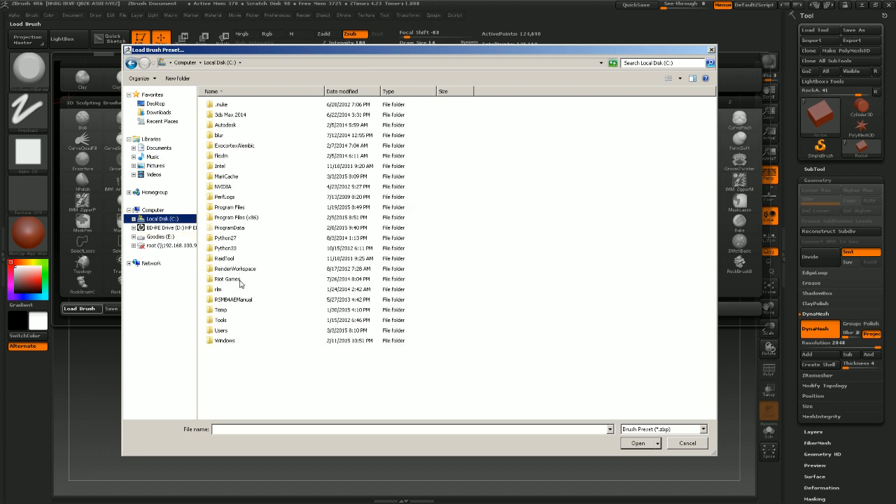
double_click(231, 208)
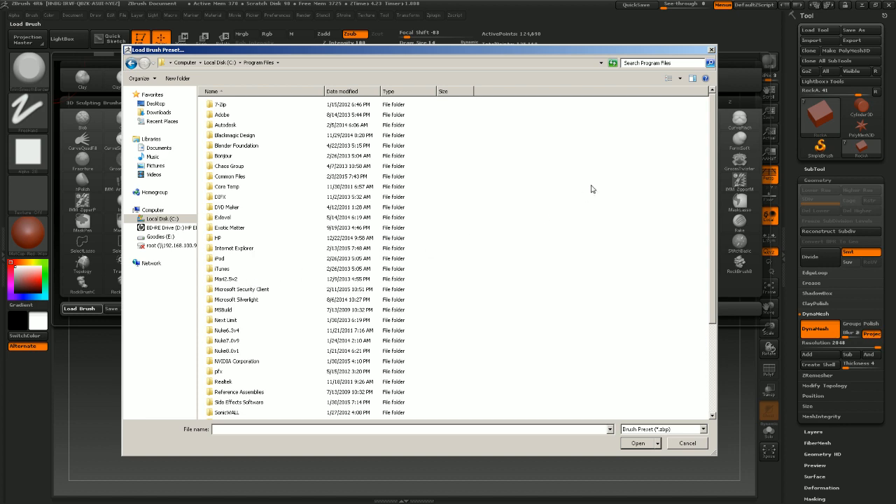
click(224, 63)
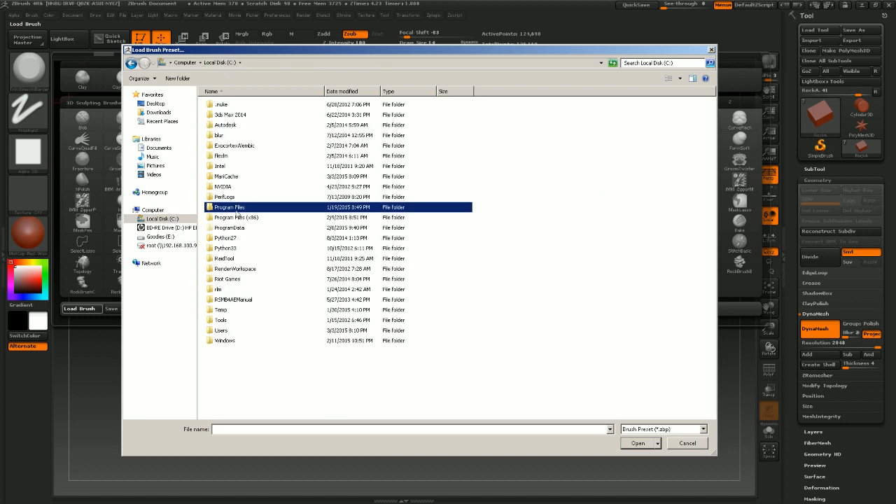
double_click(236, 214)
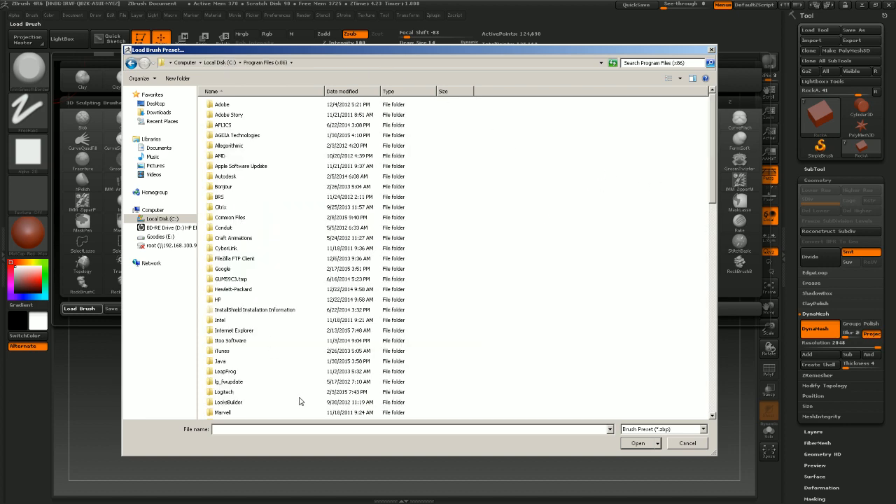
scroll(705, 187, down, 6)
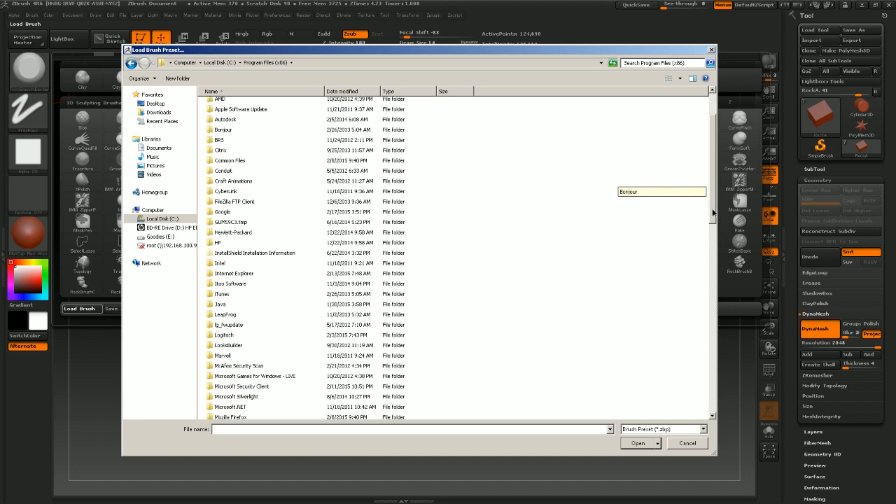
scroll(707, 256, down, 2)
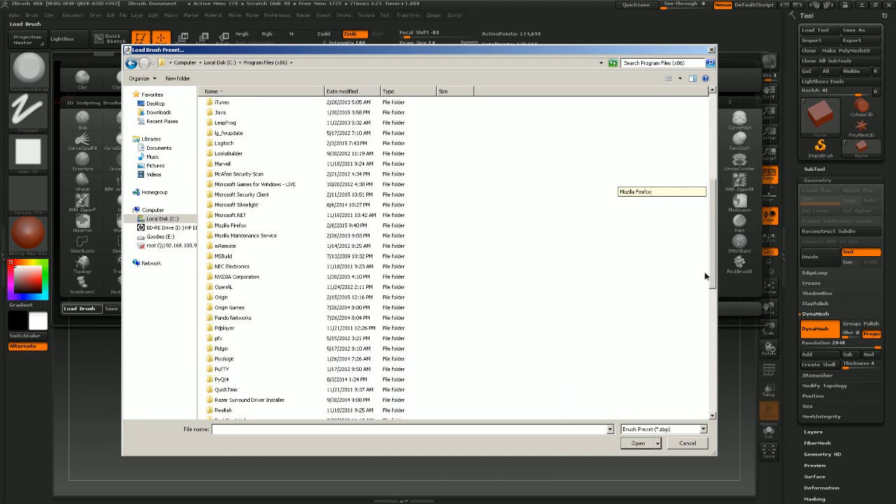
double_click(224, 356)
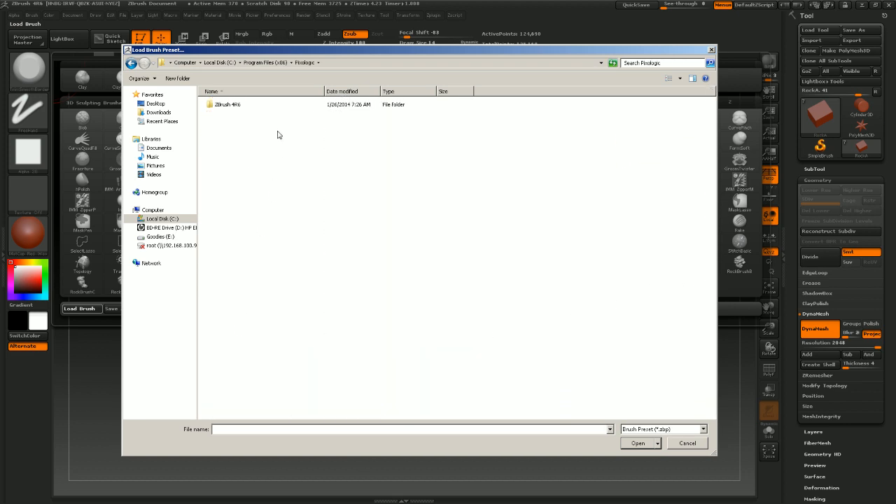
click(228, 108)
click(232, 106)
click(229, 126)
click(229, 107)
double_click(228, 106)
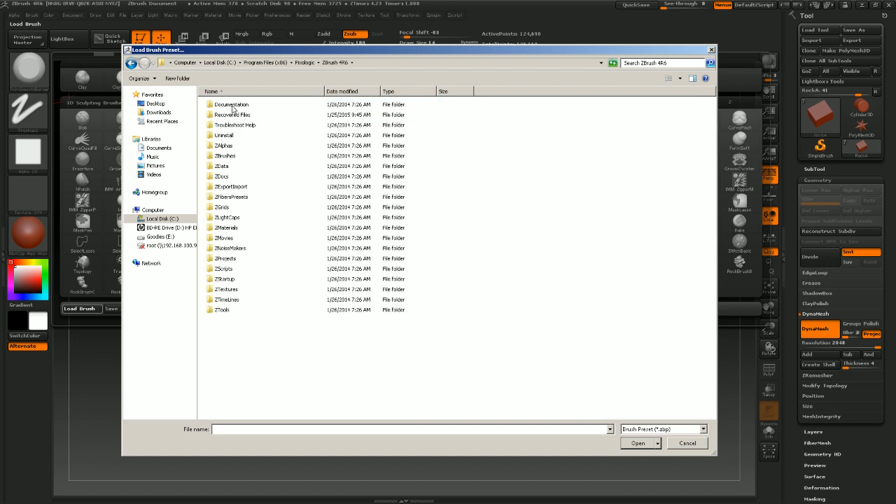
double_click(226, 156)
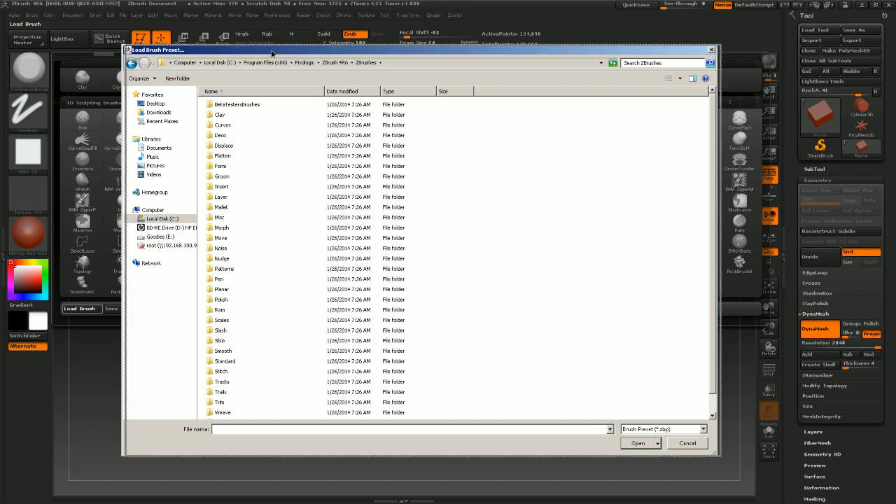
drag(263, 51, 367, 30)
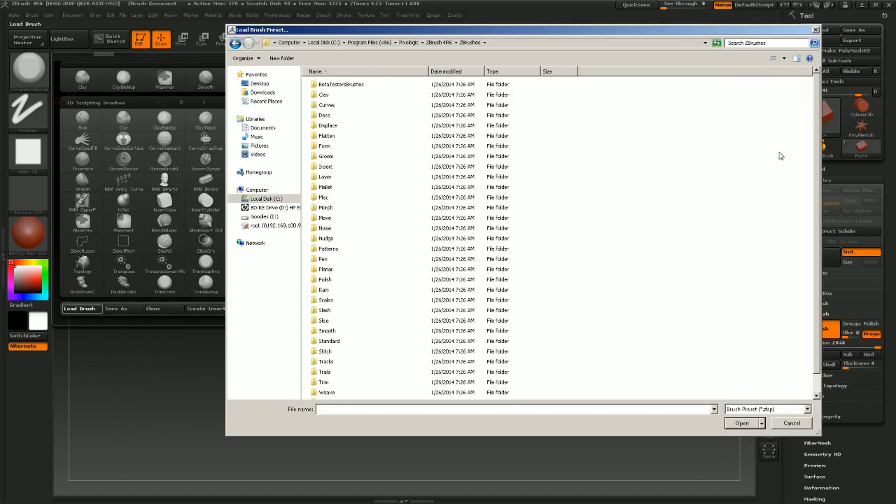
scroll(818, 198, down, 1)
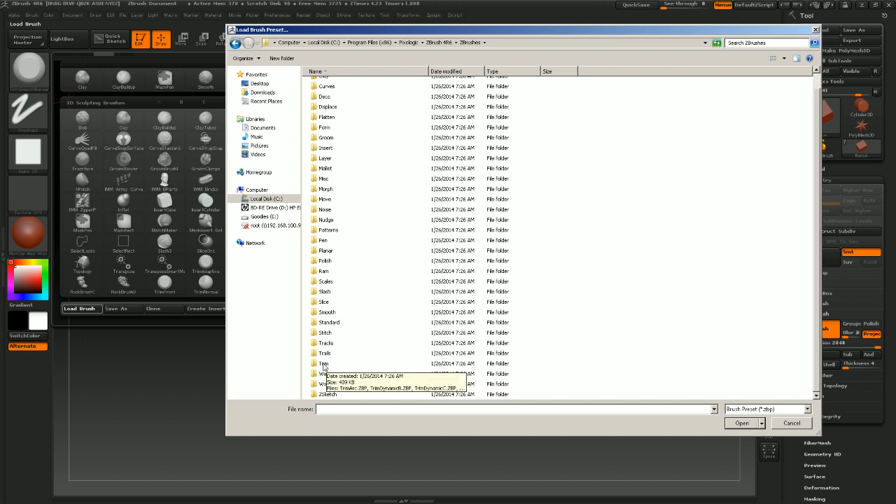
double_click(324, 364)
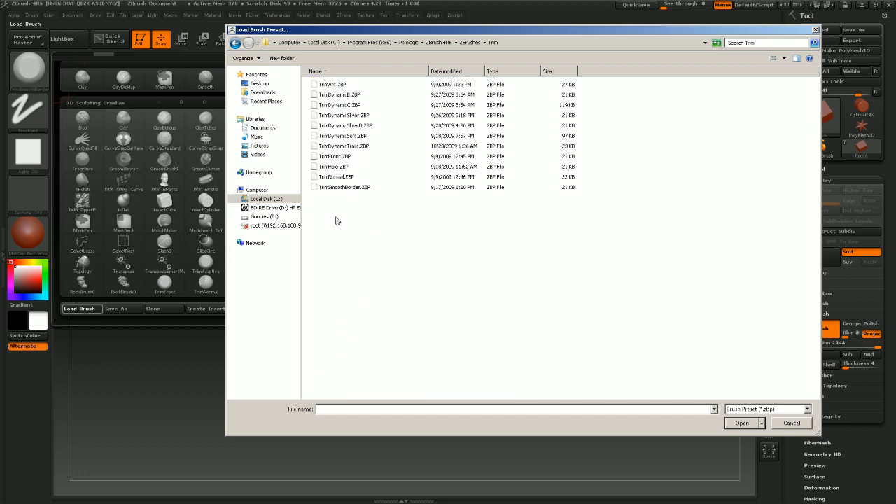
click(343, 187)
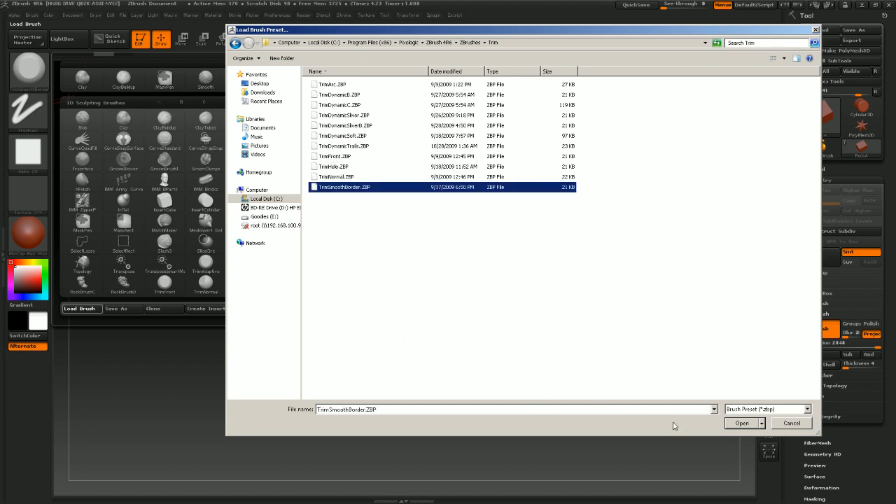
click(792, 424)
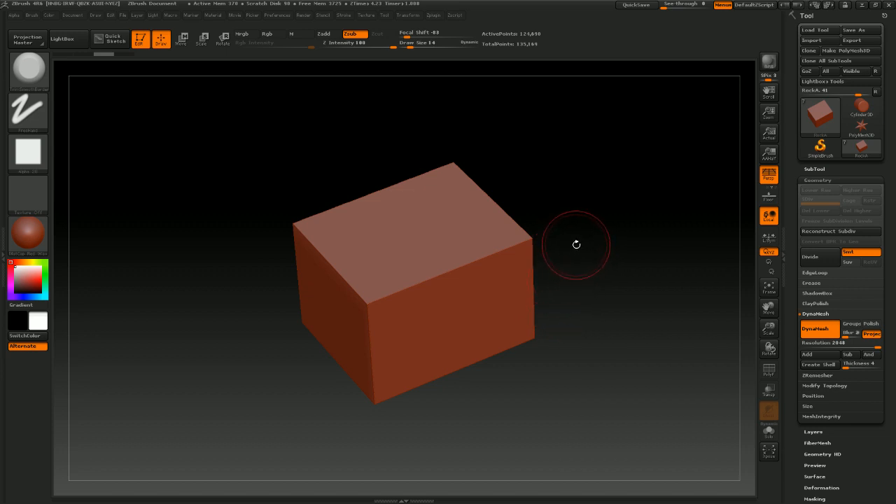
Set the draw size to 37 and trim flat chipped planes into the box's top edges and front corner
drag(576, 245, 575, 259)
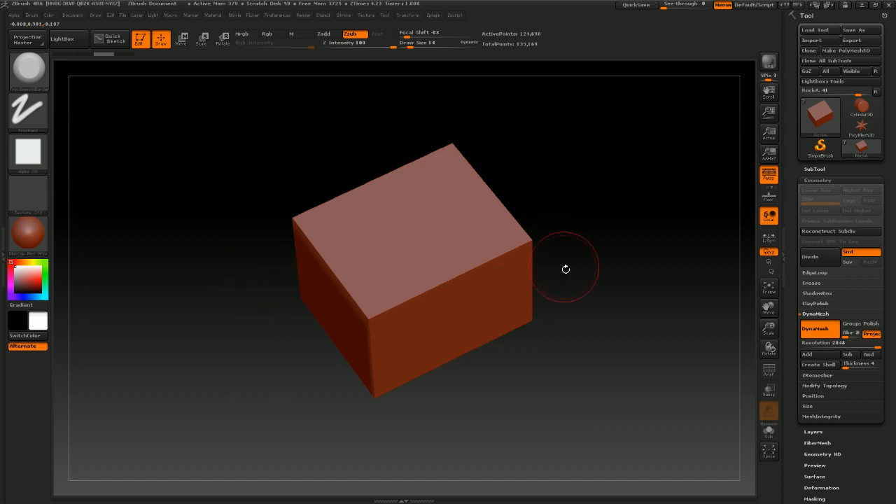
mouse_move(566, 306)
mouse_down()
mouse_move(553, 320)
mouse_move(561, 298)
mouse_up()
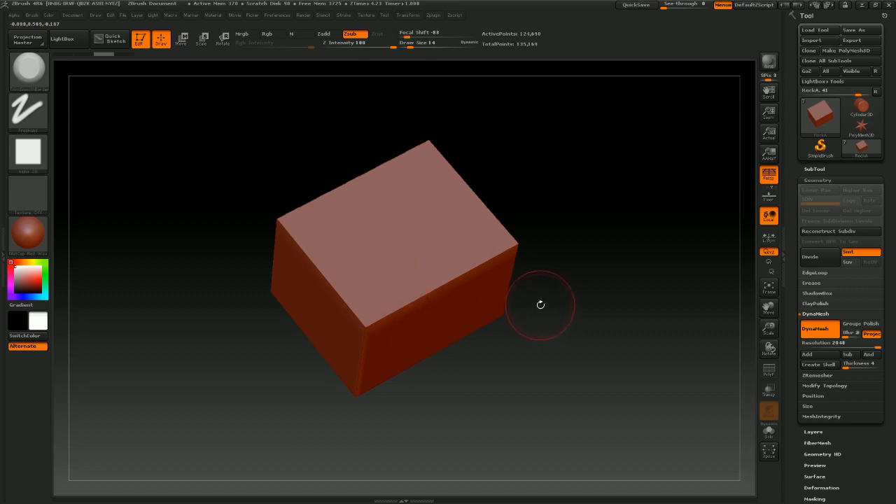
drag(620, 326, 424, 315)
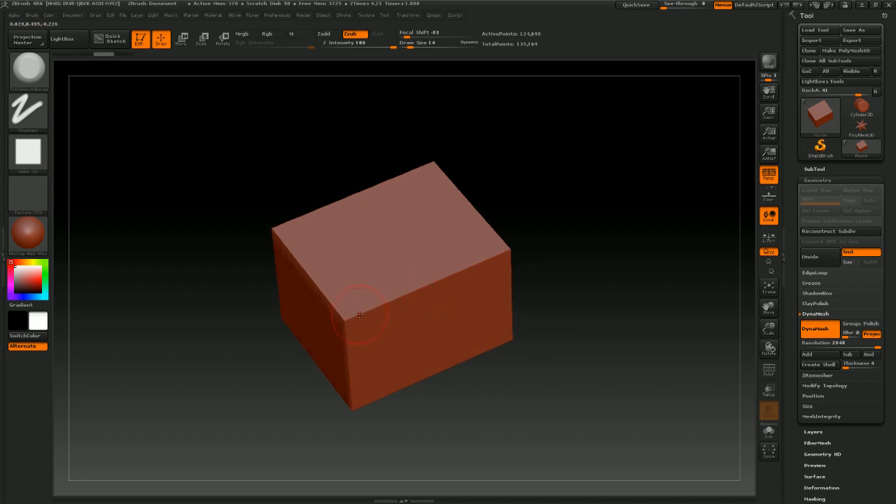
drag(524, 259, 503, 261)
drag(354, 311, 390, 294)
key(s)
key(s)
mouse_move(565, 304)
mouse_down()
mouse_move(573, 303)
mouse_move(476, 302)
mouse_up()
mouse_move(355, 312)
mouse_down()
mouse_move(360, 294)
mouse_move(279, 262)
mouse_up()
drag(342, 341, 341, 407)
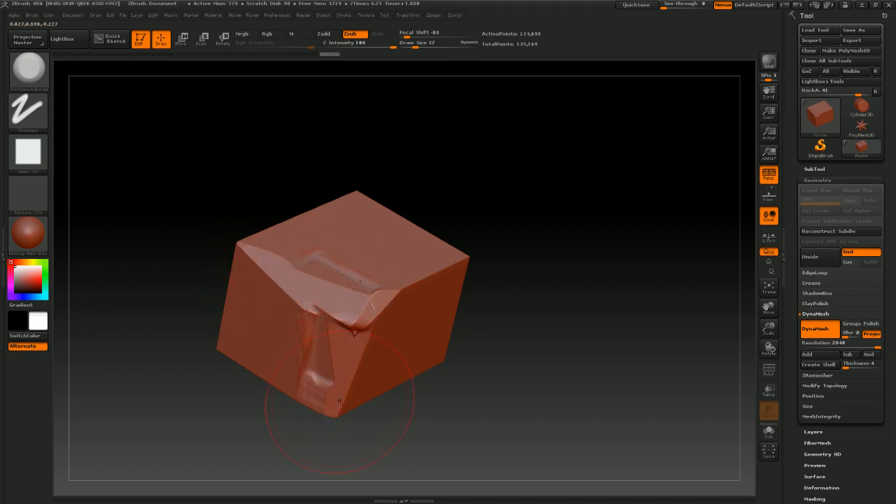
drag(515, 332, 460, 297)
mouse_move(407, 356)
mouse_down()
mouse_move(428, 356)
mouse_move(382, 290)
mouse_move(366, 242)
mouse_move(382, 286)
mouse_up()
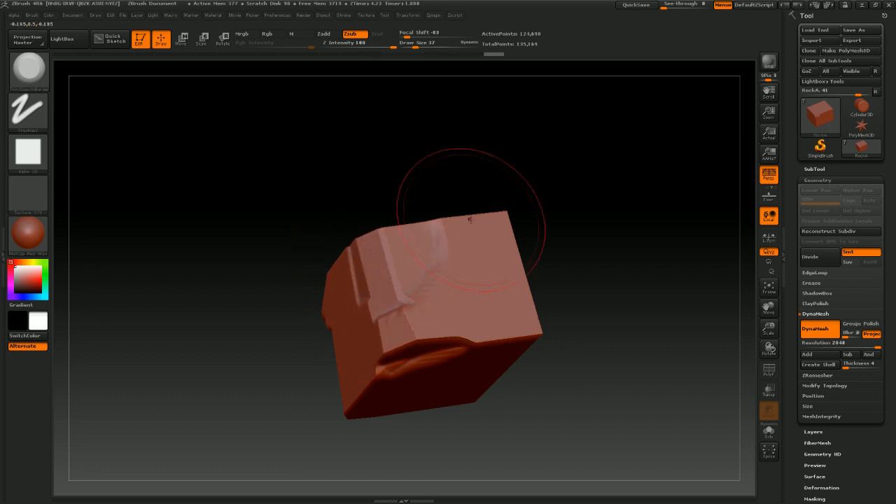
Continue trimming the rock's remaining edges and corners from several angles with the TrimSmoothBorder brush
drag(578, 184, 494, 239)
drag(431, 254, 436, 281)
mouse_move(435, 249)
mouse_down()
mouse_move(420, 245)
mouse_move(493, 238)
mouse_up()
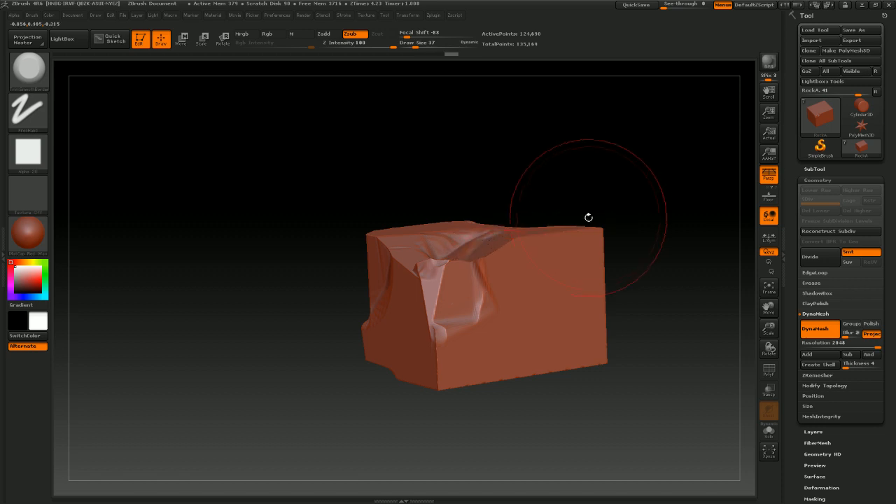
drag(588, 217, 469, 189)
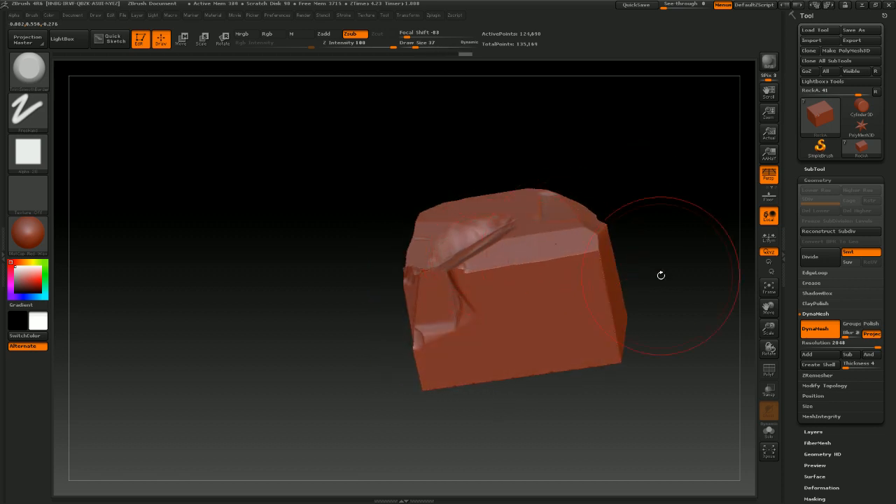
mouse_move(660, 274)
mouse_down()
mouse_move(580, 206)
mouse_move(610, 353)
mouse_up()
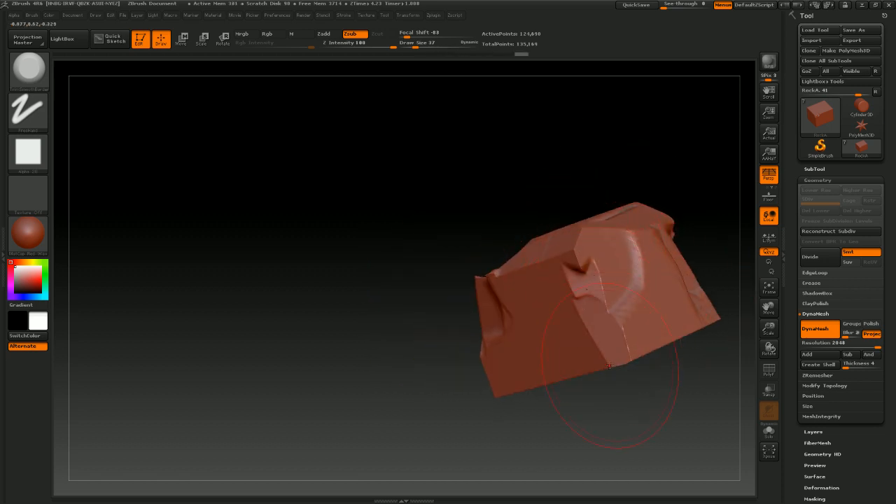
drag(622, 427, 596, 329)
mouse_move(588, 380)
mouse_down()
mouse_move(594, 388)
mouse_move(546, 459)
mouse_up()
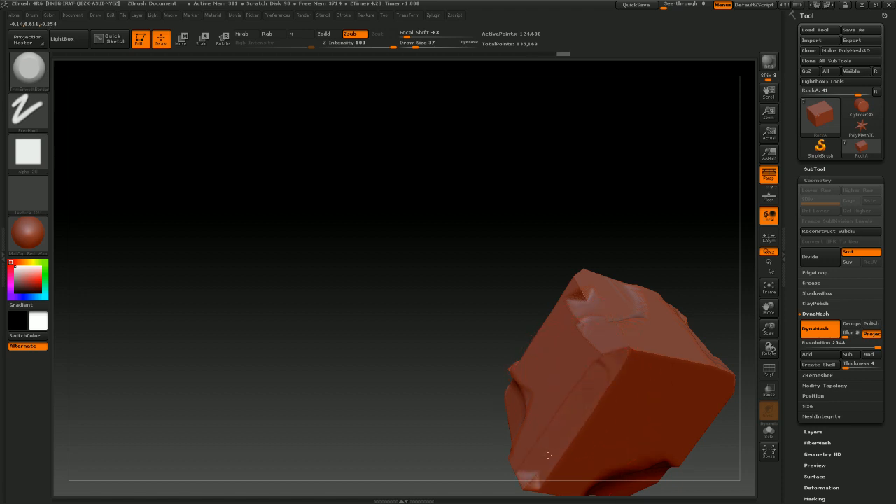
alt+drag(482, 382, 436, 319)
mouse_move(633, 222)
mouse_down()
mouse_move(513, 301)
mouse_move(592, 334)
mouse_up()
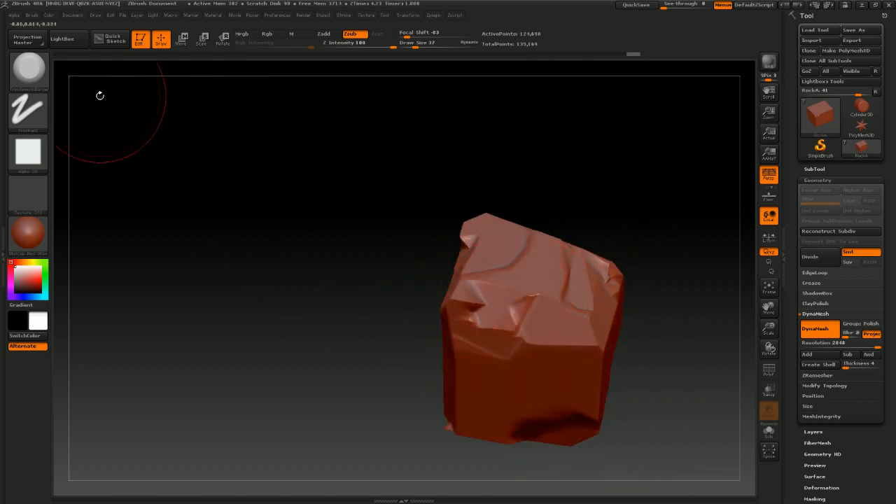
Switch to the ClayTubes brush, set the draw size to 39, and build up clay strokes across the rock's faces
click(40, 77)
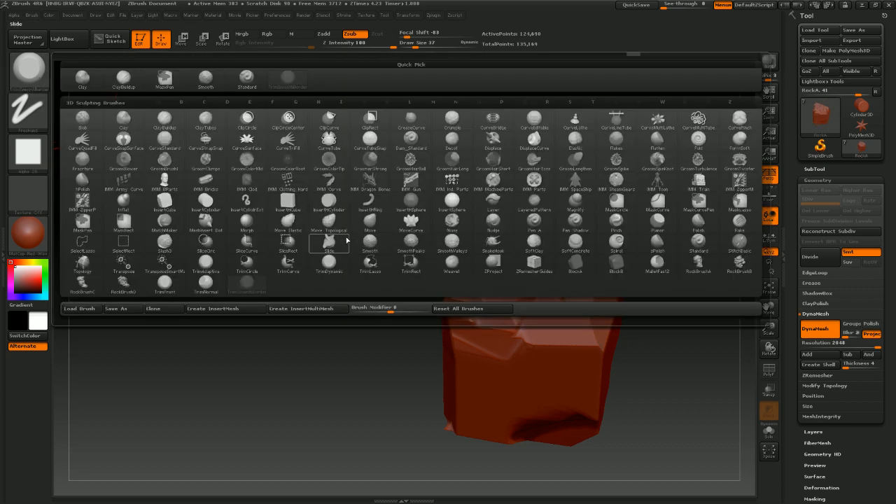
click(205, 121)
mouse_move(406, 264)
mouse_down()
mouse_move(389, 300)
mouse_move(464, 360)
mouse_move(580, 320)
mouse_move(560, 354)
mouse_move(546, 355)
mouse_up()
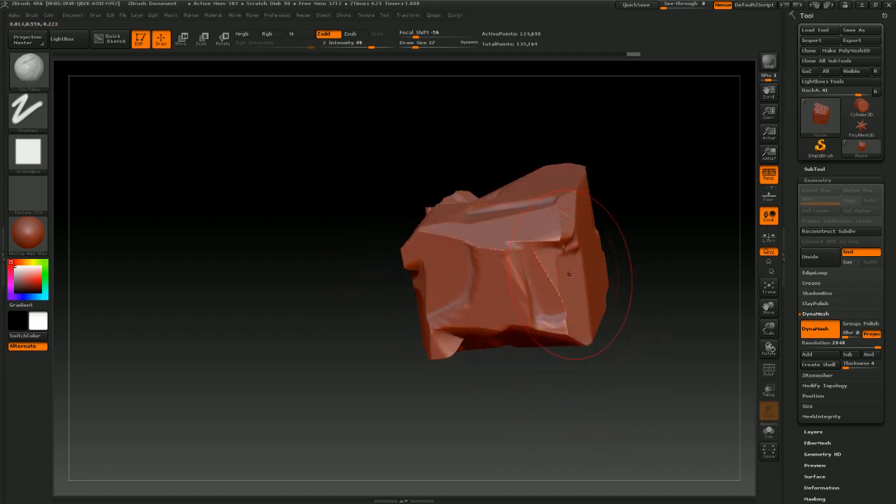
key(s)
drag(571, 277, 572, 278)
drag(652, 294, 606, 264)
mouse_move(506, 274)
mouse_down()
mouse_move(509, 263)
mouse_move(496, 270)
mouse_move(565, 312)
mouse_up()
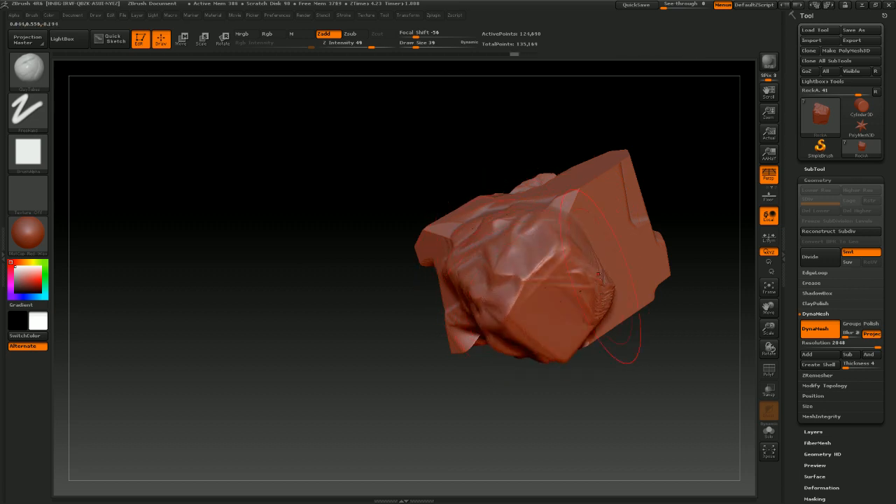
mouse_move(580, 229)
mouse_down()
mouse_move(602, 204)
mouse_move(623, 260)
mouse_move(590, 313)
mouse_up()
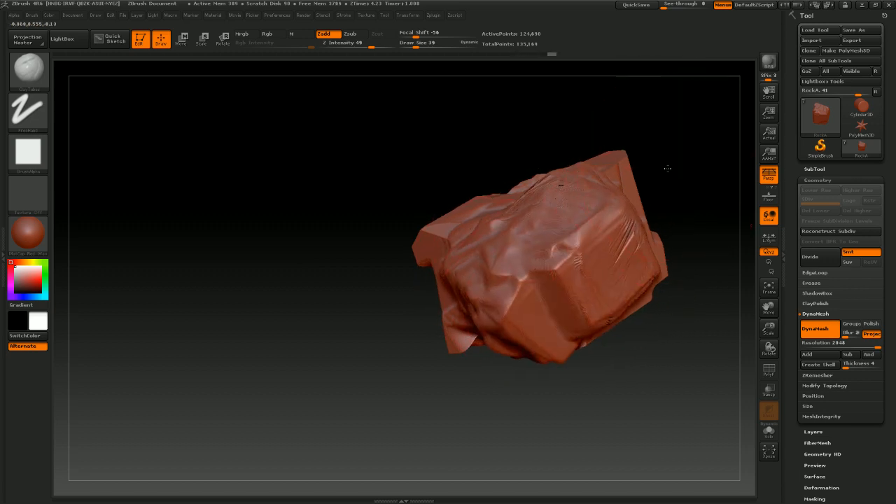
mouse_move(667, 168)
mouse_down()
mouse_move(635, 193)
mouse_move(668, 179)
mouse_up()
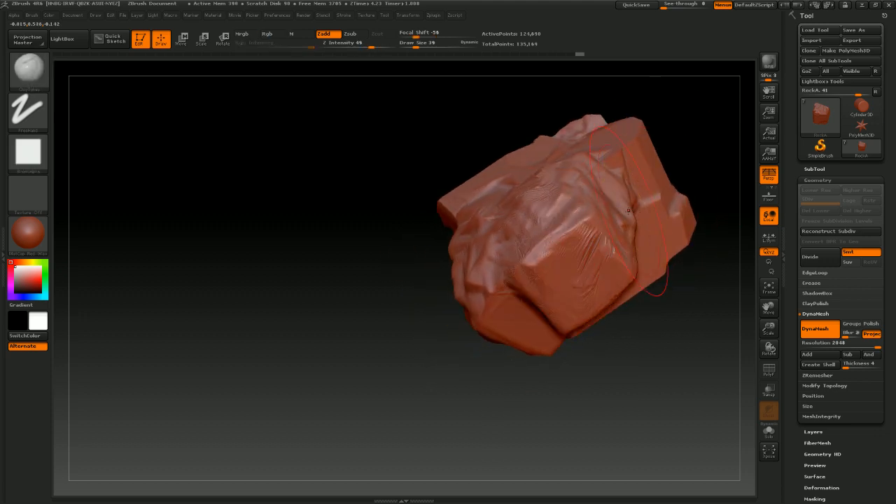
mouse_move(624, 208)
shift+mouse_down()
mouse_move(574, 204)
mouse_move(561, 193)
mouse_move(594, 217)
shift+mouse_up()
Undo the last two clay strokes and add new ClayTubes strokes on the rock's upper face
key(ctrl+z)
key(ctrl+z)
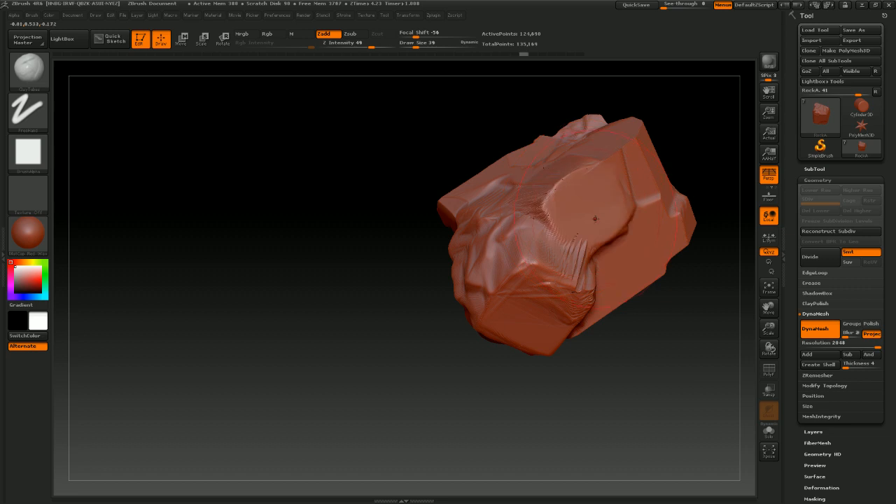
mouse_move(700, 140)
mouse_down()
mouse_move(672, 151)
mouse_move(676, 176)
mouse_move(652, 176)
mouse_move(655, 183)
mouse_move(679, 165)
mouse_move(668, 161)
mouse_up()
drag(578, 185, 581, 206)
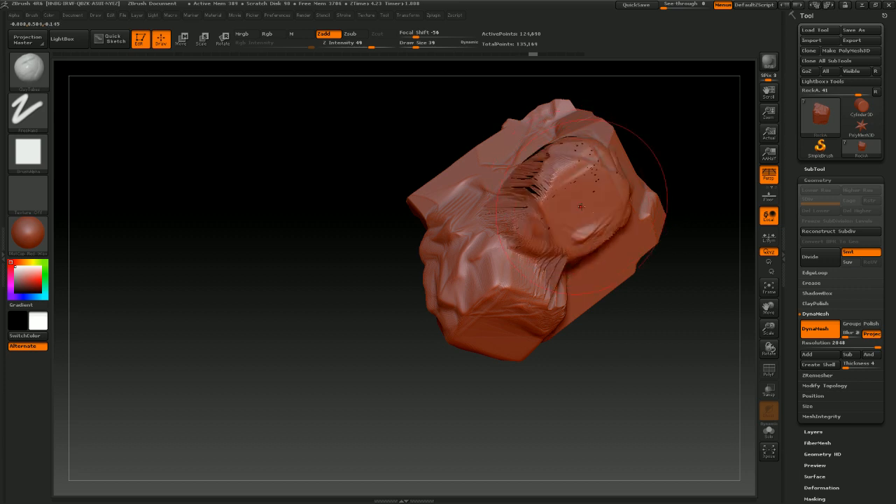
mouse_move(678, 210)
mouse_down()
mouse_move(662, 183)
mouse_move(627, 190)
mouse_move(634, 168)
mouse_move(611, 180)
mouse_move(639, 150)
mouse_up()
key(ctrl)
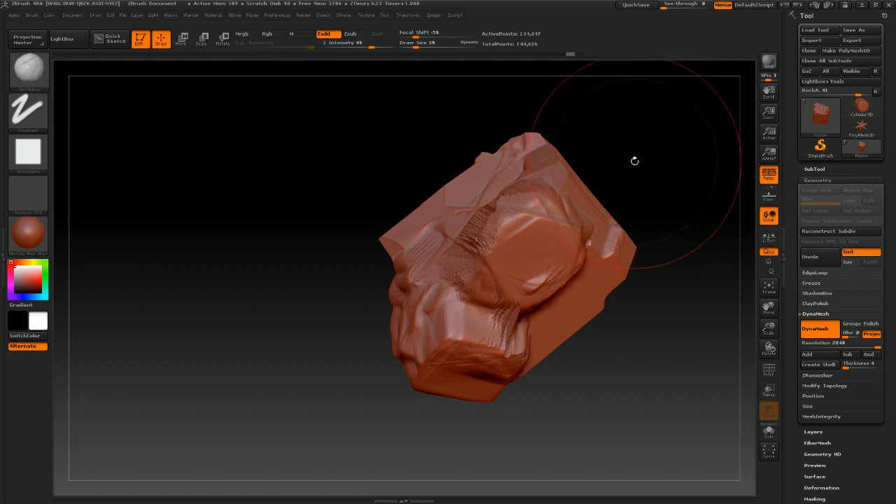
Orbit the rock and turn on polyframe display to inspect its mesh
key(ctrl)
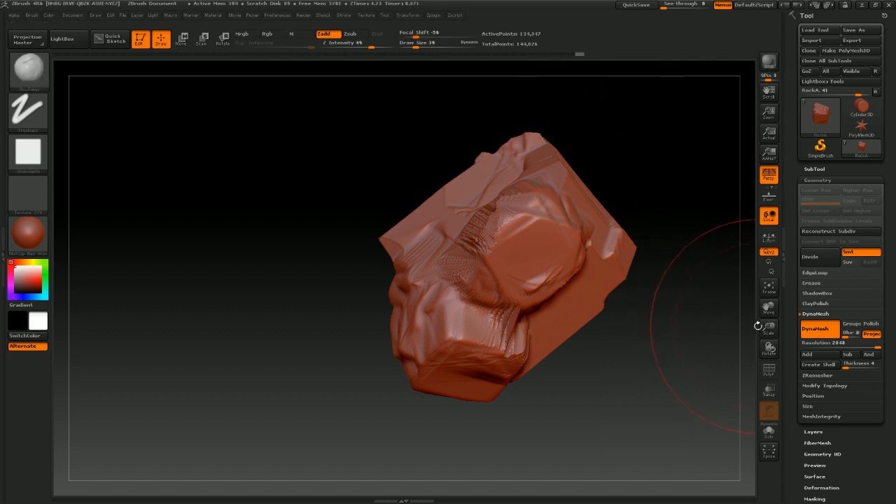
drag(660, 174, 689, 224)
click(774, 373)
alt+drag(615, 234, 524, 222)
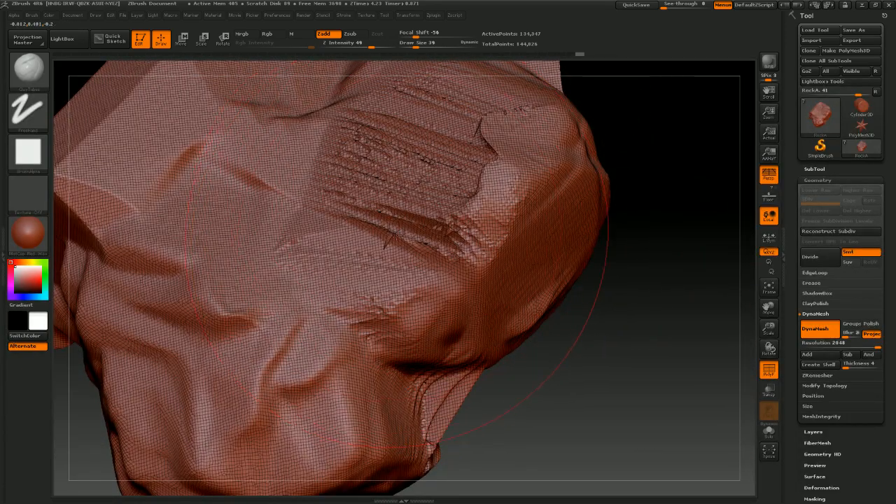
Smooth the scratched clay ridges across the rock's upper face with the Smooth brush
drag(397, 239, 397, 239)
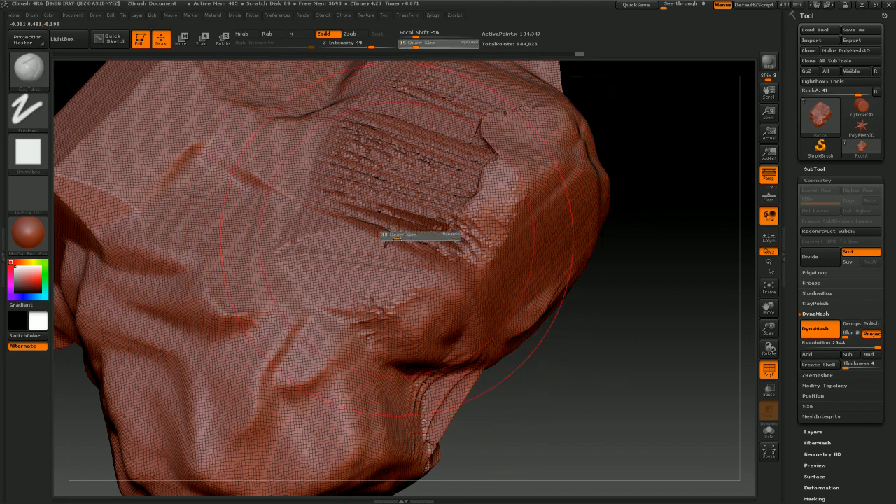
key(shift)
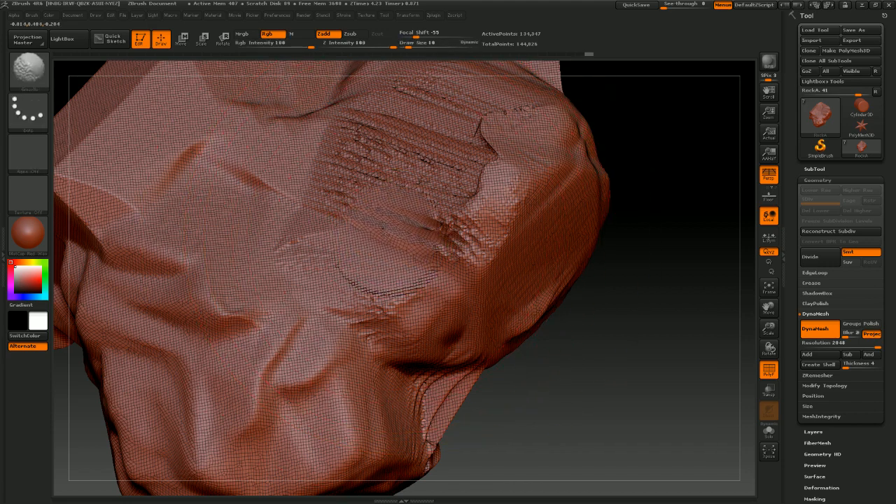
mouse_move(322, 266)
shift+mouse_down()
mouse_move(378, 115)
mouse_move(455, 231)
mouse_move(443, 154)
shift+mouse_up()
mouse_move(455, 192)
shift+mouse_down()
mouse_move(406, 273)
mouse_move(490, 157)
mouse_move(496, 131)
shift+mouse_up()
mouse_move(609, 128)
mouse_down()
mouse_move(632, 151)
mouse_move(623, 240)
mouse_move(636, 214)
mouse_move(666, 230)
mouse_move(642, 254)
mouse_move(601, 203)
mouse_up()
key(shift)
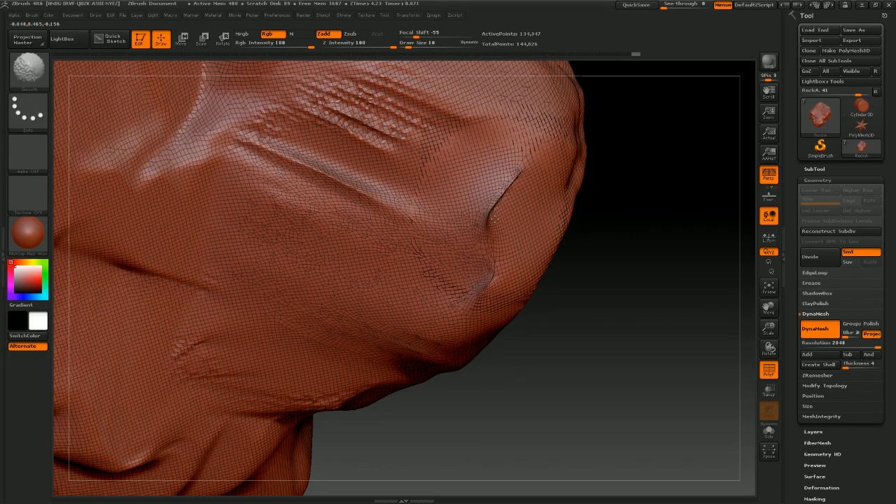
Select the Inflat brush and smooth the crease near the rock's right edge
click(46, 77)
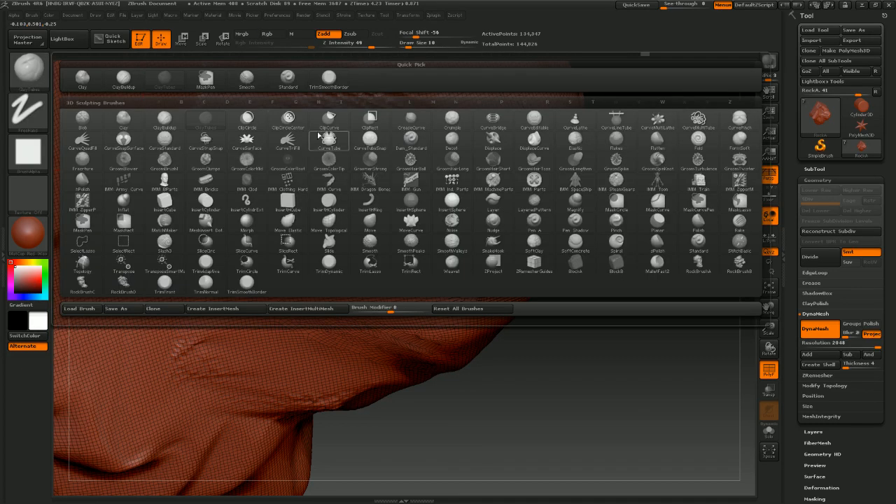
key(i)
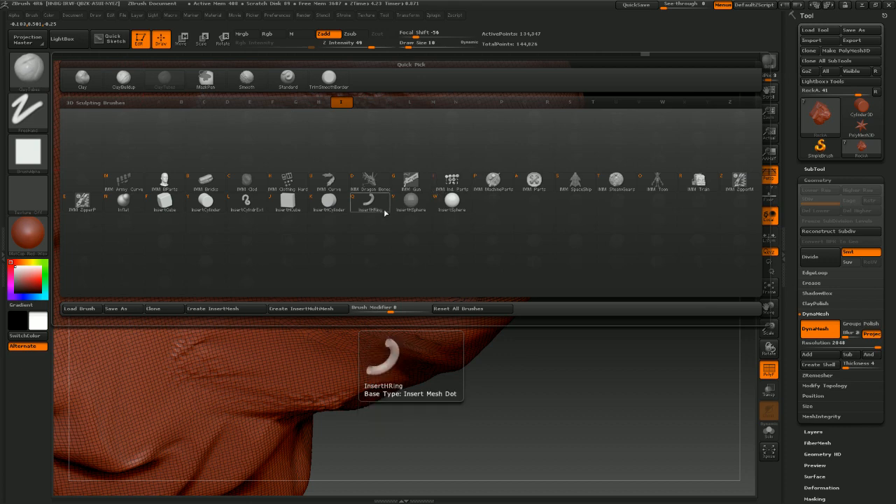
click(123, 200)
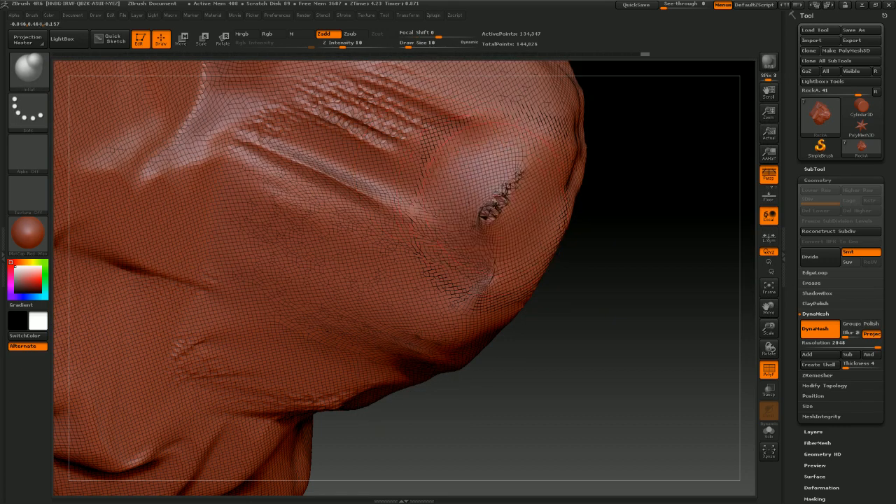
mouse_move(504, 189)
shift+mouse_down()
mouse_move(499, 199)
mouse_move(522, 191)
mouse_move(505, 196)
mouse_move(514, 202)
shift+mouse_up()
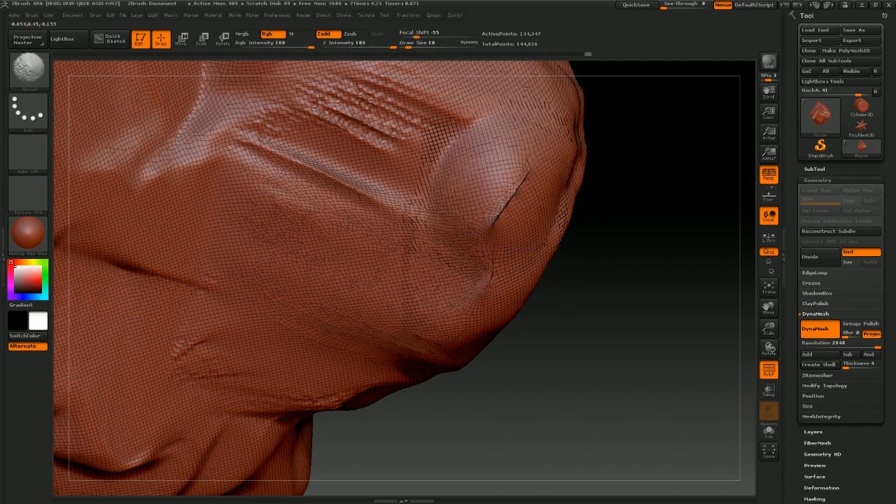
Orbit around the rock and switch to the ClayTubes brush
mouse_move(652, 224)
mouse_down()
mouse_move(632, 249)
mouse_move(607, 224)
mouse_up()
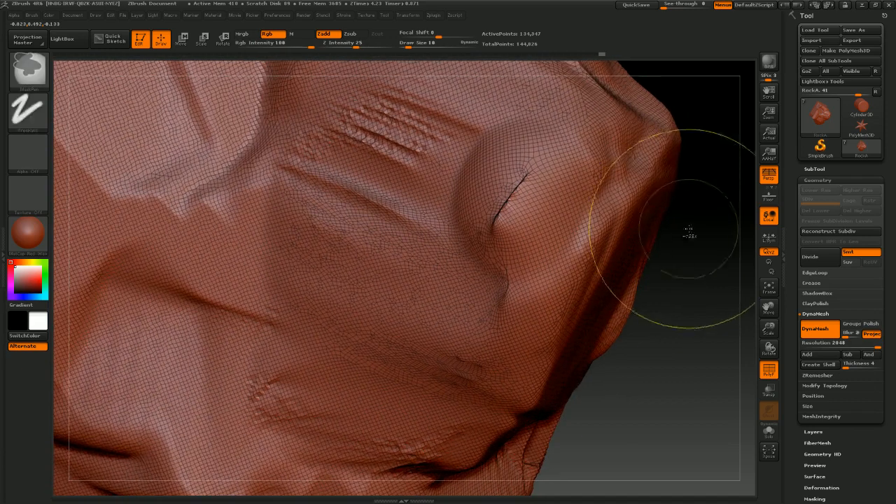
mouse_move(687, 229)
ctrl+mouse_down()
mouse_move(662, 288)
mouse_move(650, 274)
mouse_move(676, 266)
mouse_move(645, 256)
ctrl+mouse_up()
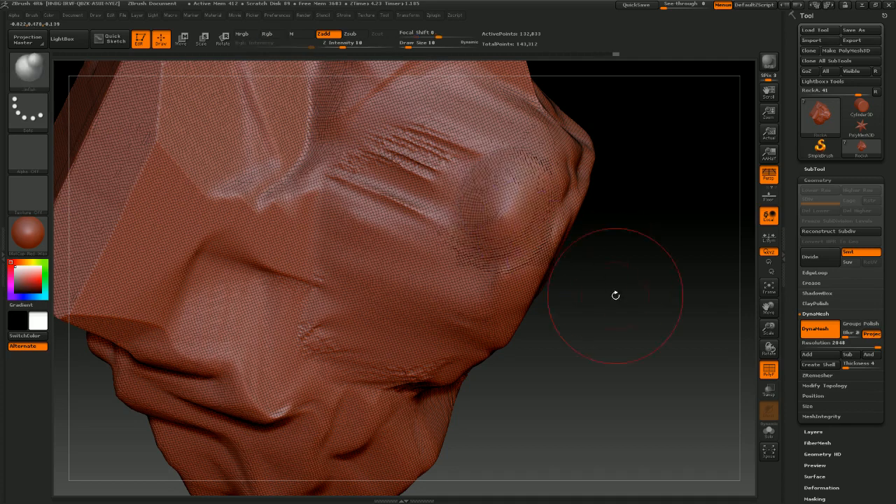
mouse_move(680, 290)
mouse_down()
mouse_move(676, 256)
mouse_move(631, 240)
mouse_move(650, 274)
mouse_move(650, 266)
mouse_up()
mouse_move(602, 306)
mouse_down()
mouse_move(600, 233)
mouse_move(626, 246)
mouse_move(603, 222)
mouse_move(602, 176)
mouse_move(632, 166)
mouse_move(601, 147)
mouse_up()
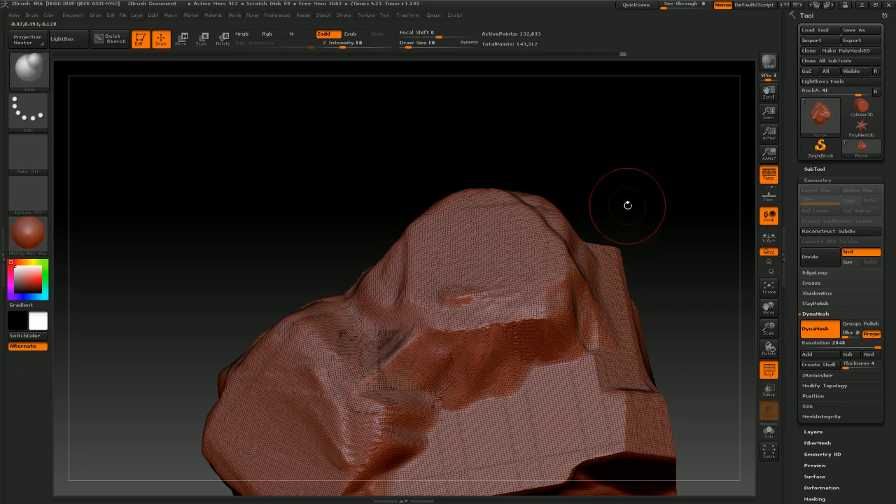
mouse_move(625, 203)
mouse_down()
mouse_move(655, 247)
mouse_move(575, 254)
mouse_move(609, 224)
mouse_move(532, 224)
mouse_up()
click(31, 73)
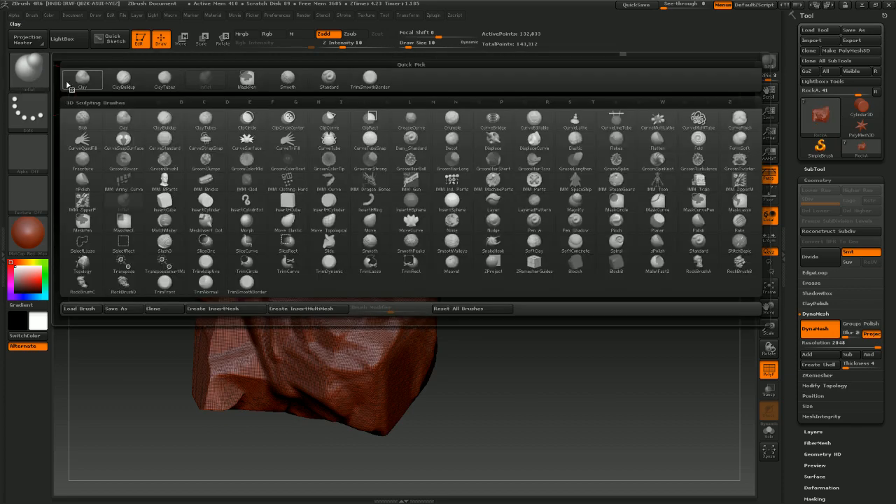
click(370, 76)
click(38, 83)
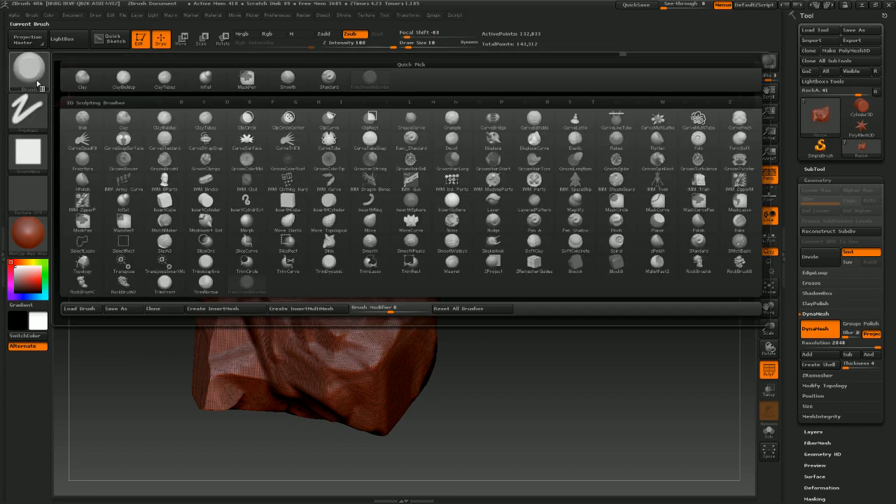
click(165, 81)
Set the draw size to 26, add ClayTubes strokes on the rock's front faces, and undo the last stroke
mouse_move(542, 270)
mouse_down()
mouse_move(539, 279)
mouse_move(523, 261)
mouse_move(497, 263)
mouse_up()
key(s)
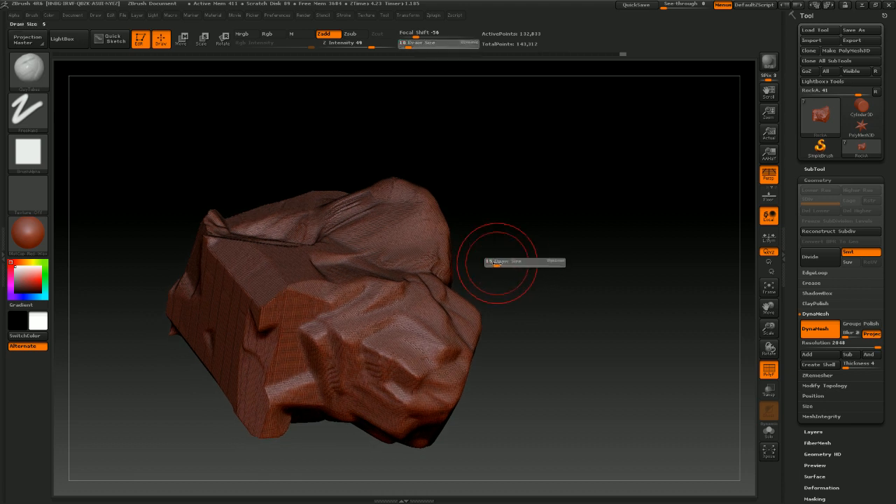
drag(318, 329, 284, 330)
drag(340, 311, 265, 314)
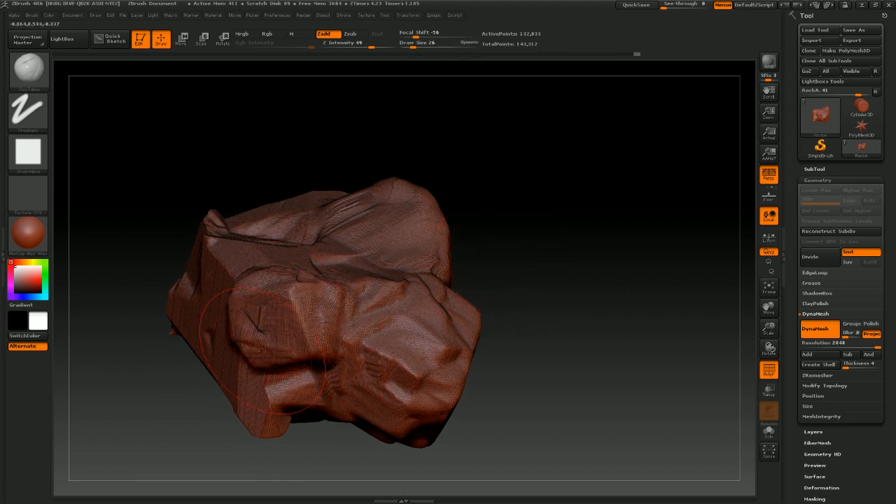
mouse_move(305, 380)
mouse_down()
mouse_move(253, 388)
mouse_move(247, 410)
mouse_up()
mouse_move(527, 249)
mouse_down()
mouse_move(543, 238)
mouse_move(552, 213)
mouse_up()
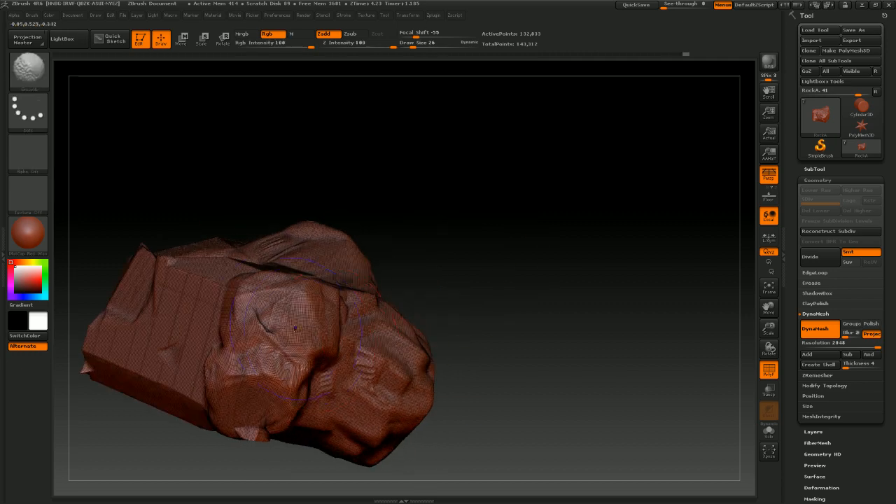
key(ctrl+z)
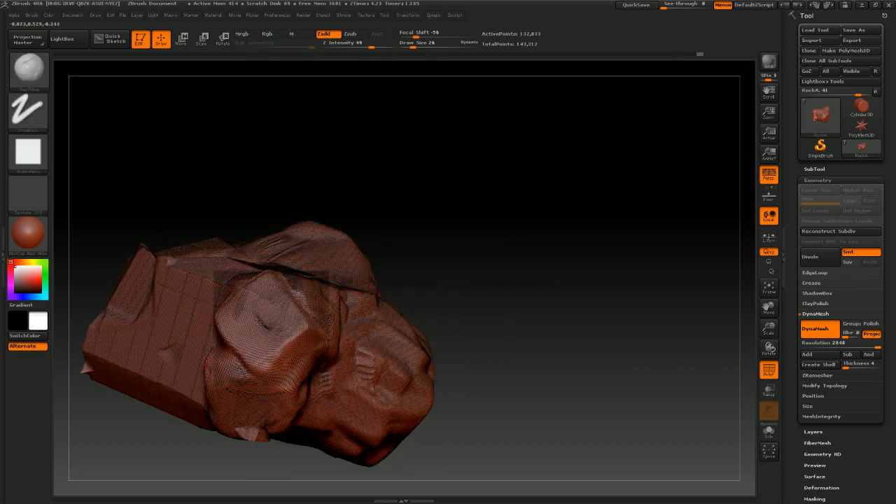
Continue building ClayTubes strokes across the rock's faces from several angles
mouse_move(446, 298)
mouse_down()
mouse_move(510, 270)
mouse_move(482, 303)
mouse_up()
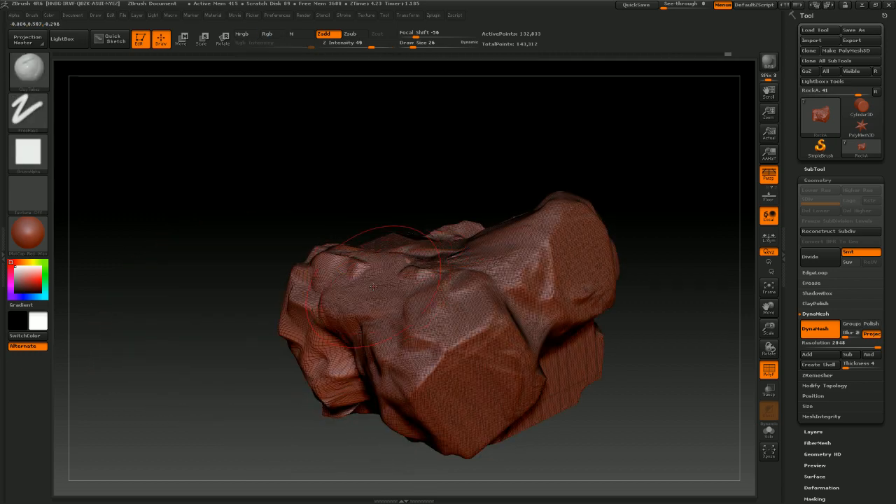
drag(293, 244, 231, 294)
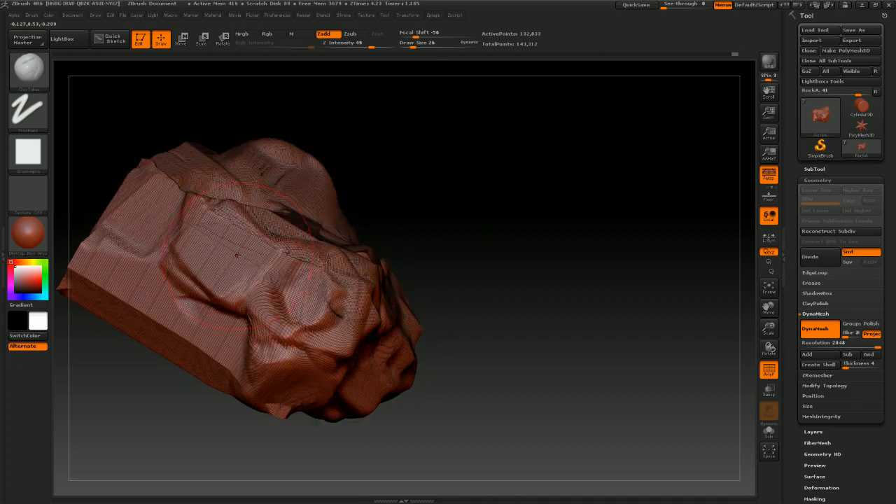
drag(217, 329, 194, 318)
mouse_move(447, 160)
mouse_down()
mouse_move(506, 226)
mouse_move(447, 255)
mouse_move(456, 254)
mouse_up()
mouse_move(210, 269)
mouse_down()
mouse_move(162, 308)
mouse_move(144, 284)
mouse_move(143, 218)
mouse_up()
drag(432, 184, 444, 240)
mouse_move(455, 198)
alt+mouse_down()
mouse_move(445, 211)
mouse_move(455, 196)
mouse_move(395, 202)
mouse_move(492, 203)
mouse_move(431, 210)
mouse_move(358, 173)
mouse_move(356, 234)
mouse_move(351, 217)
alt+mouse_up()
mouse_move(517, 175)
mouse_down()
mouse_move(570, 154)
mouse_move(374, 286)
mouse_up()
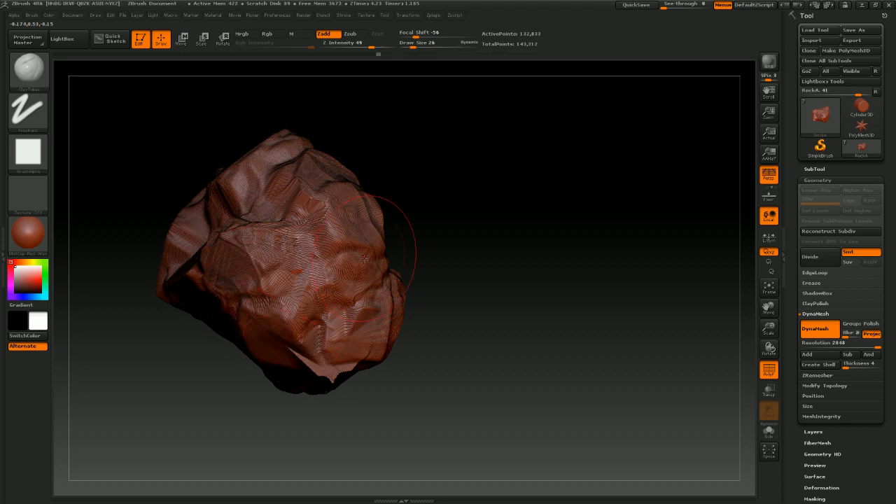
drag(461, 201, 256, 267)
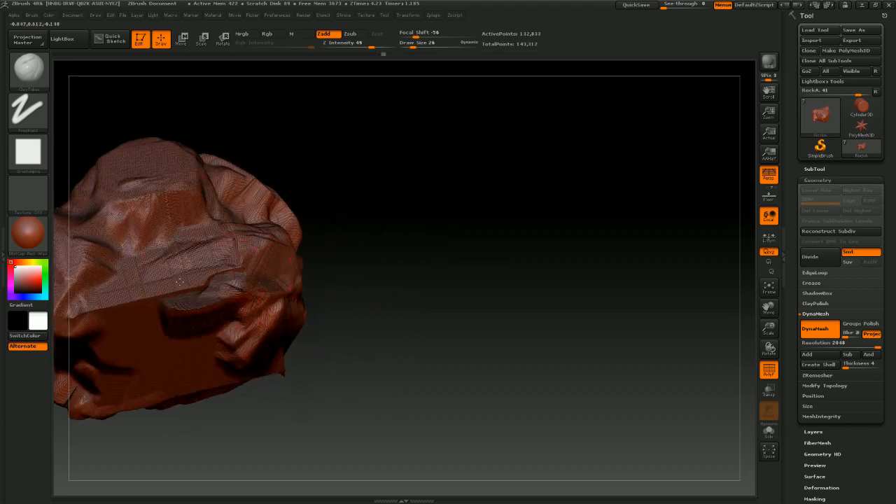
shift+drag(190, 283, 159, 299)
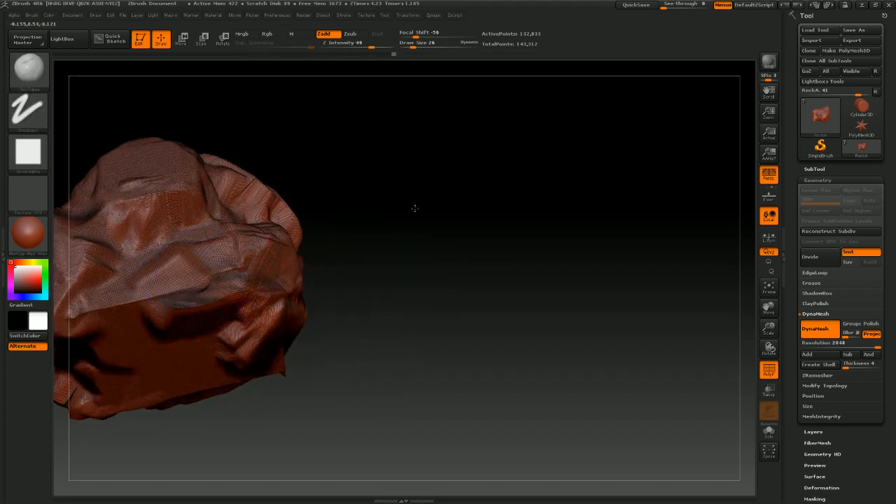
mouse_move(413, 206)
mouse_down()
mouse_move(436, 212)
mouse_move(259, 280)
mouse_move(259, 246)
mouse_up()
mouse_move(185, 259)
mouse_down()
mouse_move(144, 294)
mouse_move(182, 224)
mouse_move(224, 203)
mouse_up()
mouse_move(414, 253)
mouse_down()
mouse_move(421, 226)
mouse_move(447, 231)
mouse_move(426, 192)
mouse_move(420, 203)
mouse_up()
mouse_move(132, 287)
mouse_down()
mouse_move(140, 336)
mouse_move(175, 363)
mouse_move(245, 350)
mouse_move(253, 362)
mouse_move(301, 315)
mouse_move(343, 392)
mouse_up()
mouse_move(415, 305)
mouse_down()
mouse_move(447, 294)
mouse_move(406, 308)
mouse_move(410, 296)
mouse_up()
Smooth the clay strokes on the rock's lower front face
key(shift)
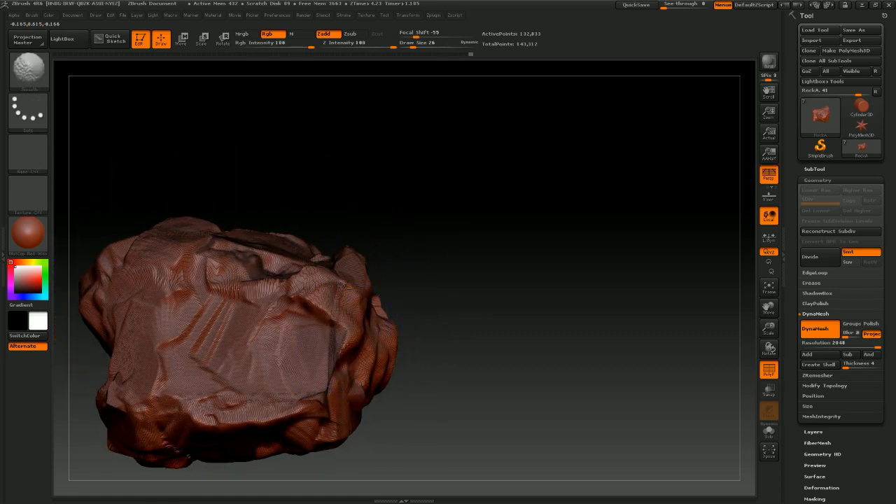
shift+drag(325, 399, 288, 411)
ctrl+drag(473, 244, 438, 300)
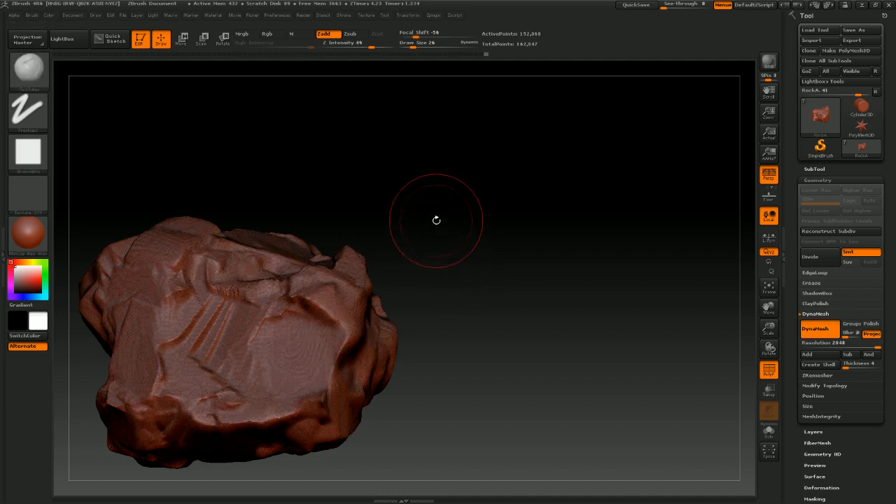
mouse_move(436, 219)
mouse_down()
mouse_move(480, 296)
mouse_move(434, 254)
mouse_move(455, 257)
mouse_move(447, 277)
mouse_move(469, 216)
mouse_move(436, 242)
mouse_move(457, 179)
mouse_move(480, 212)
mouse_move(532, 214)
mouse_up()
Turn off polyframe display and orbit around the rock to review the sculpt
click(769, 370)
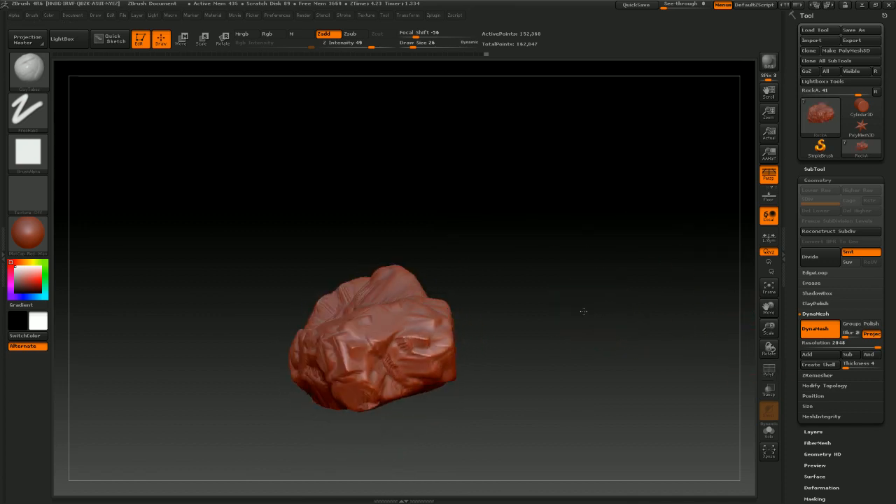
drag(583, 310, 552, 313)
click(27, 238)
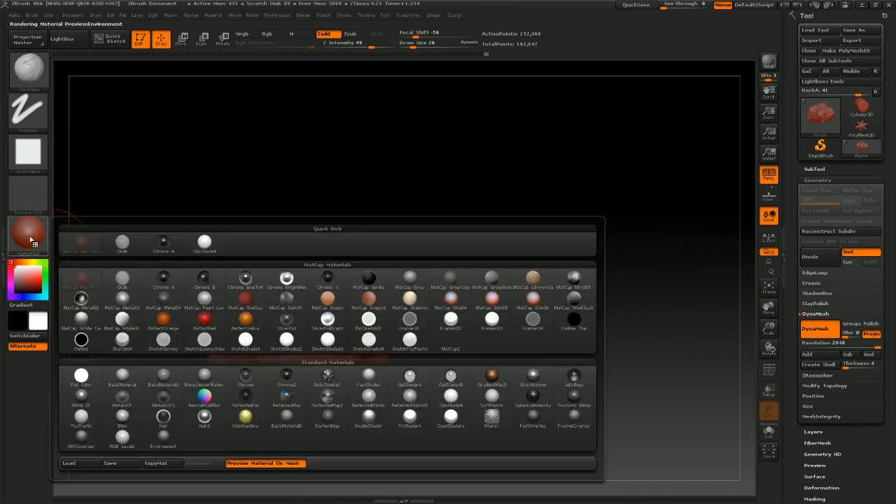
mouse_move(81, 242)
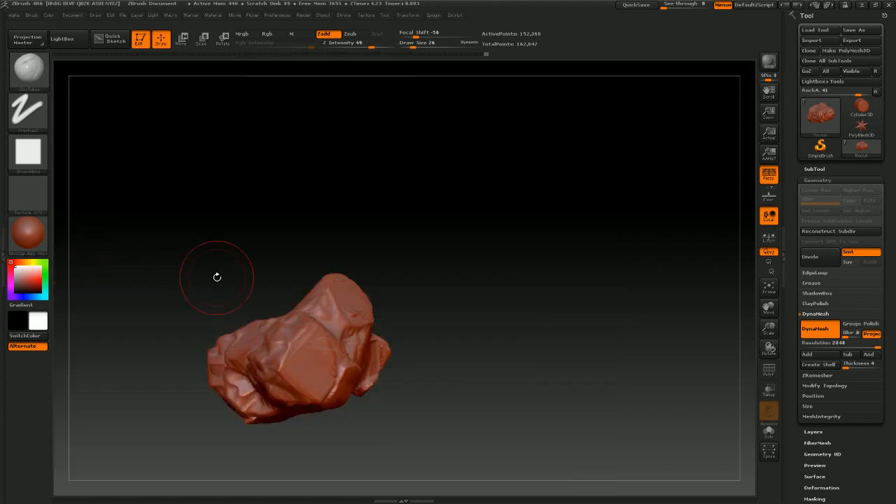
drag(435, 246, 427, 256)
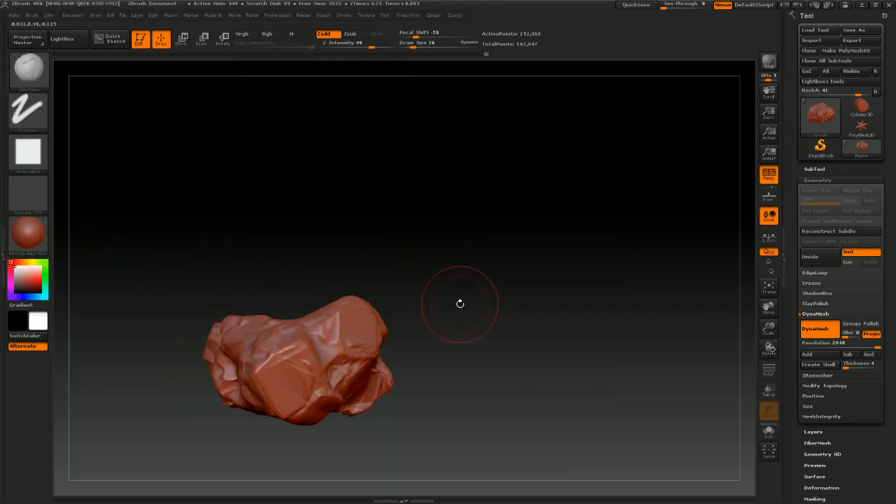
drag(460, 304, 482, 282)
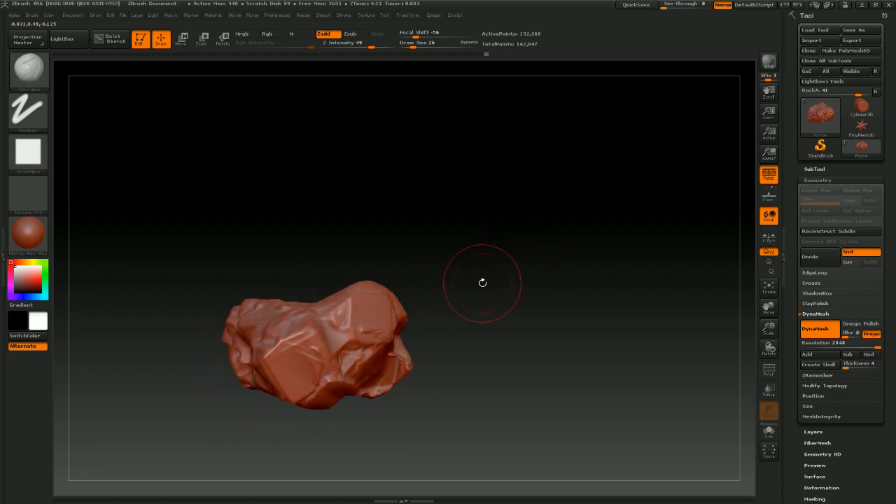
Preview the rock with BasicMaterial, switch back to the previous red material, and orbit the rock
click(35, 240)
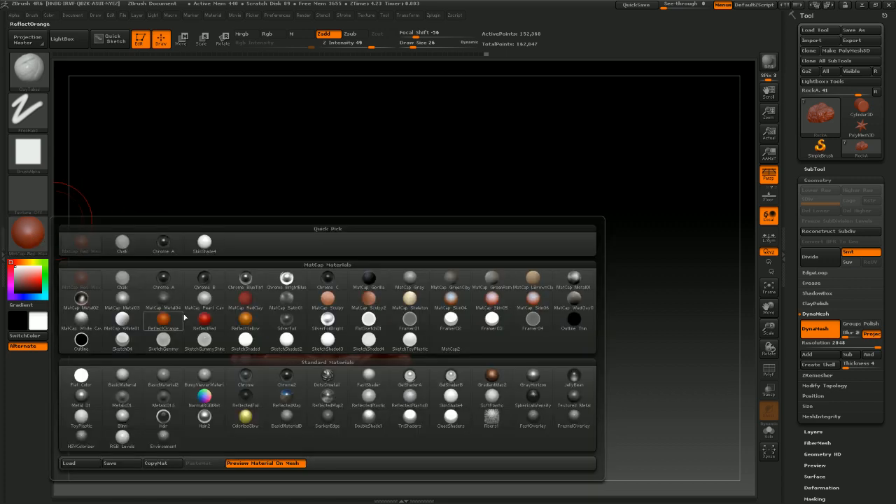
click(133, 382)
drag(420, 280, 476, 243)
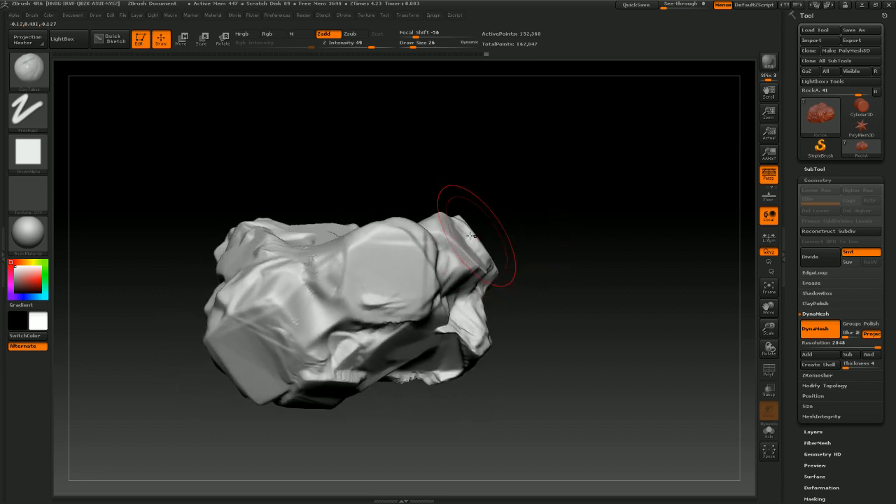
click(31, 241)
click(79, 241)
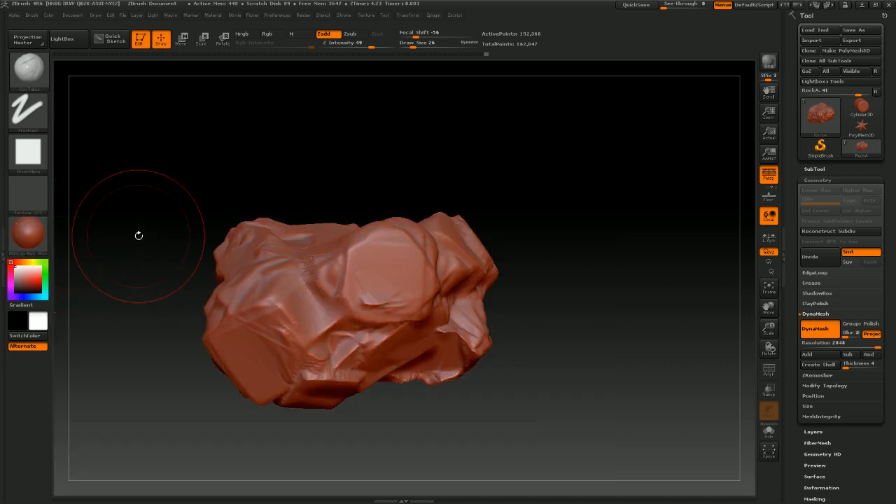
drag(406, 145, 495, 185)
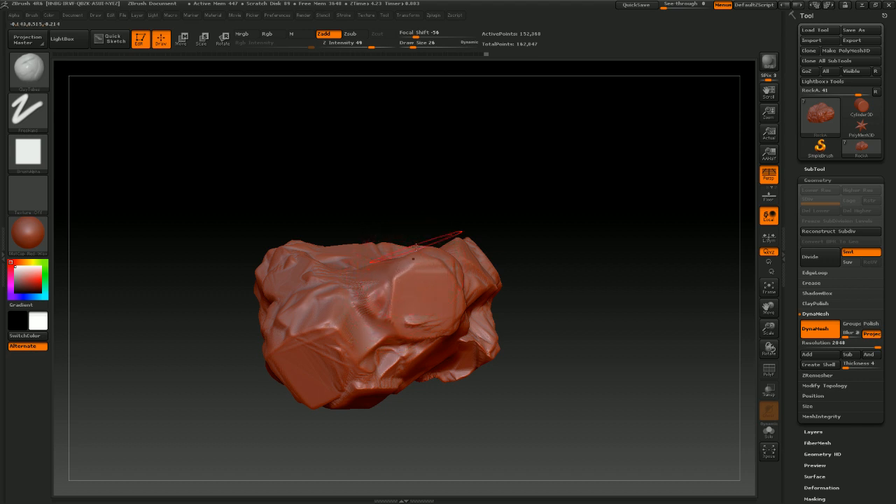
drag(505, 187, 481, 183)
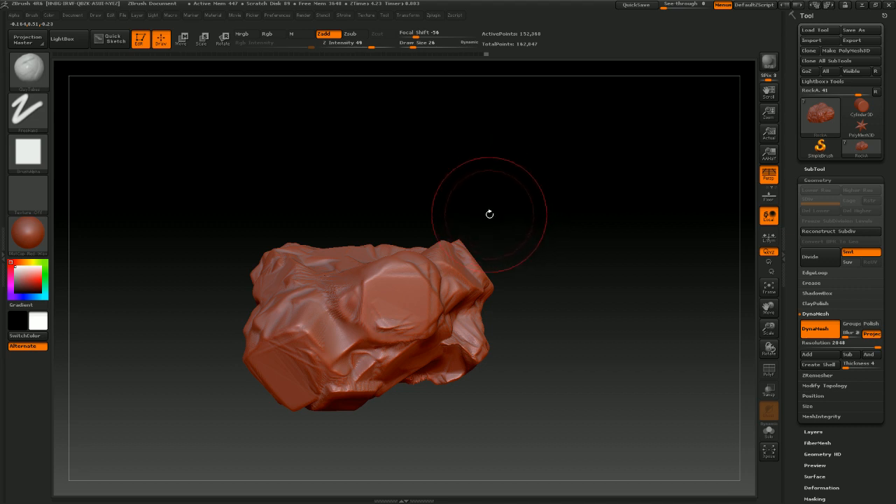
Switch the rock's material to BasicMaterial and orbit around it to inspect the forms
click(30, 236)
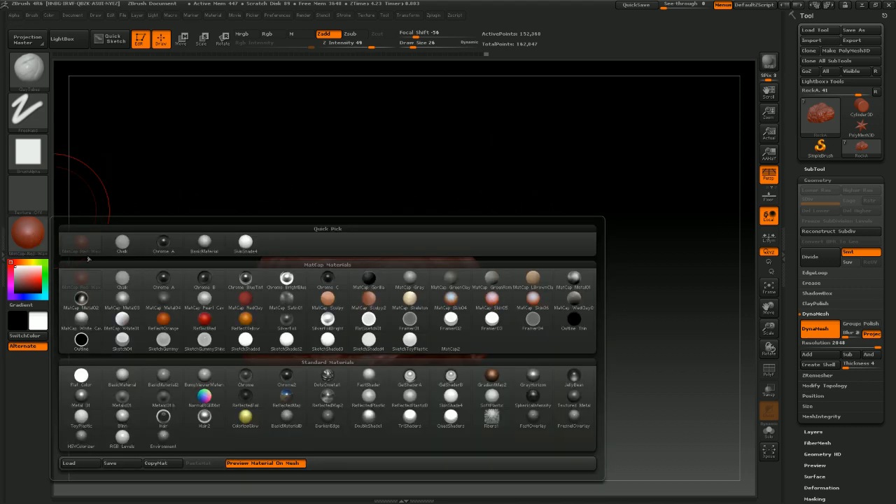
click(121, 373)
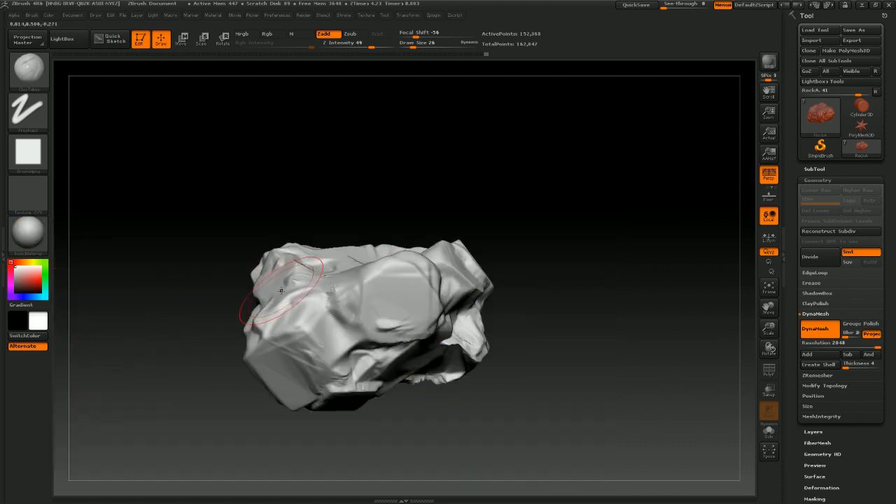
mouse_move(497, 246)
mouse_down()
mouse_move(530, 222)
mouse_move(532, 207)
mouse_up()
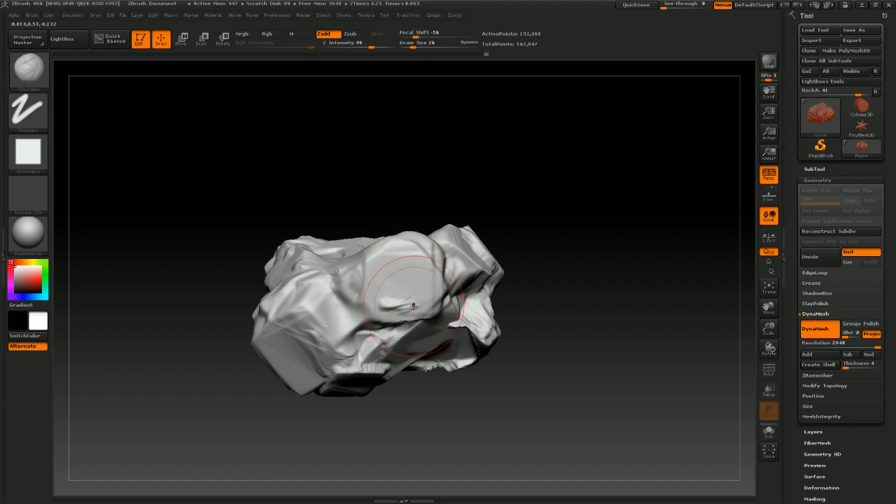
mouse_move(604, 250)
mouse_down()
mouse_move(592, 246)
mouse_move(569, 259)
mouse_move(608, 256)
mouse_move(578, 258)
mouse_move(603, 258)
mouse_move(586, 268)
mouse_move(596, 268)
mouse_move(560, 259)
mouse_move(580, 259)
mouse_move(570, 253)
mouse_up()
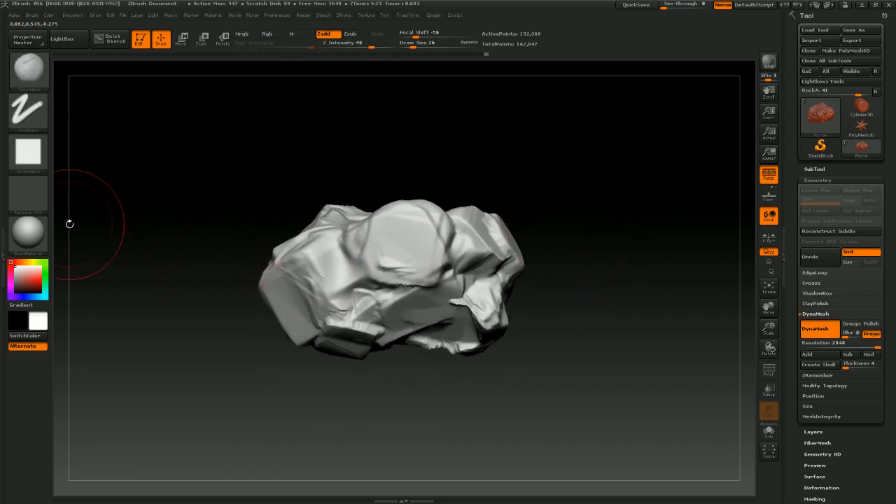
Apply the Flat Color material and orbit the rock to check its silhouette from several angles
click(36, 248)
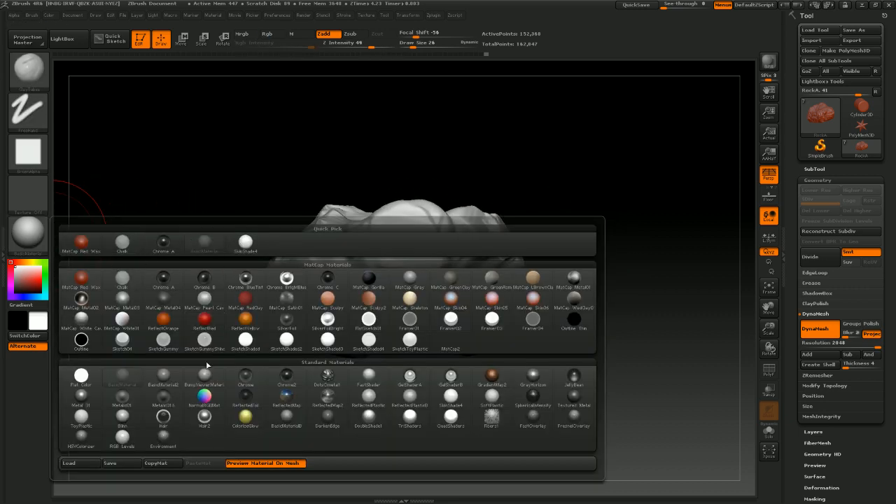
click(72, 383)
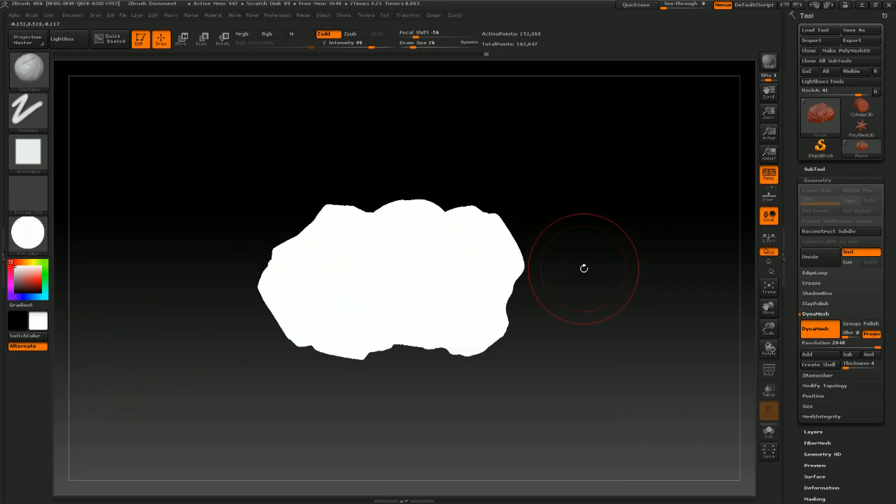
drag(581, 266, 554, 199)
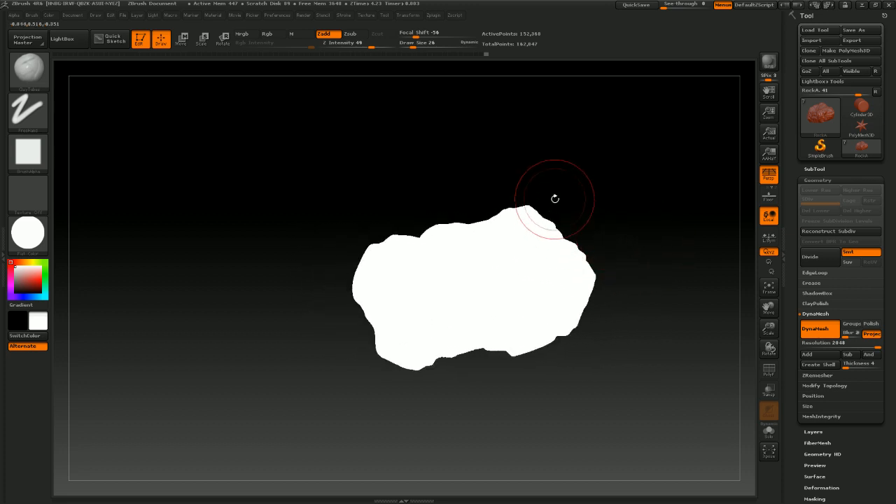
drag(564, 236, 500, 249)
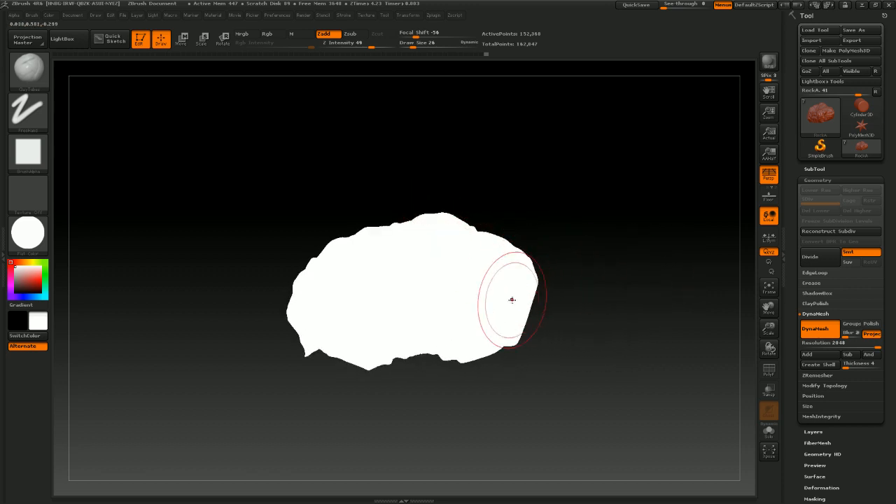
mouse_move(576, 233)
mouse_down()
mouse_move(598, 220)
mouse_move(578, 233)
mouse_move(588, 243)
mouse_move(553, 242)
mouse_up()
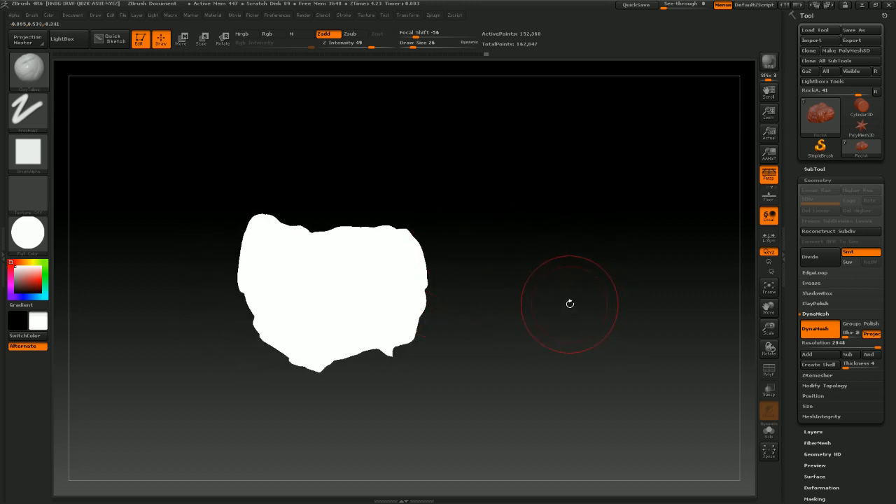
Switch the material back to MatCap Red Wax
click(28, 233)
click(40, 233)
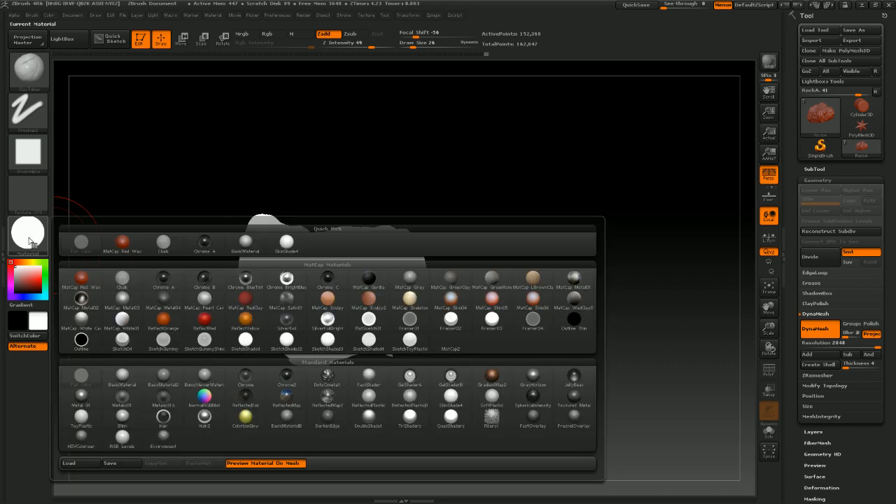
click(32, 242)
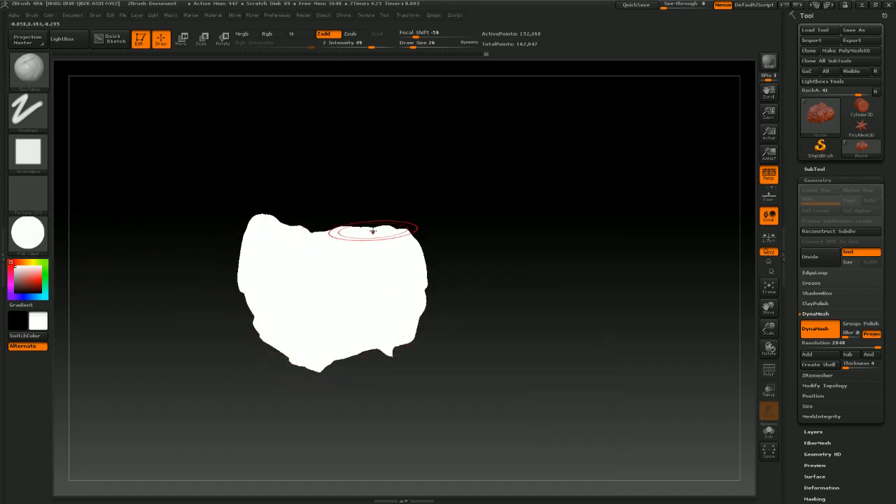
click(31, 241)
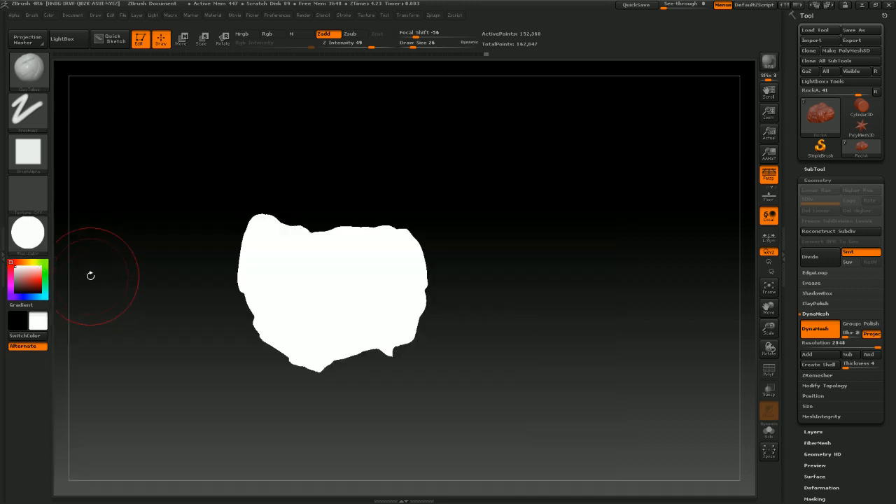
click(45, 245)
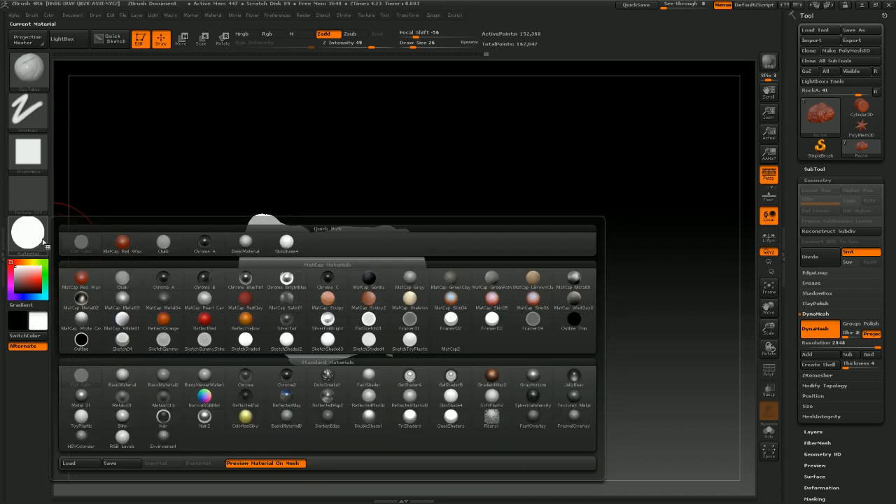
click(120, 250)
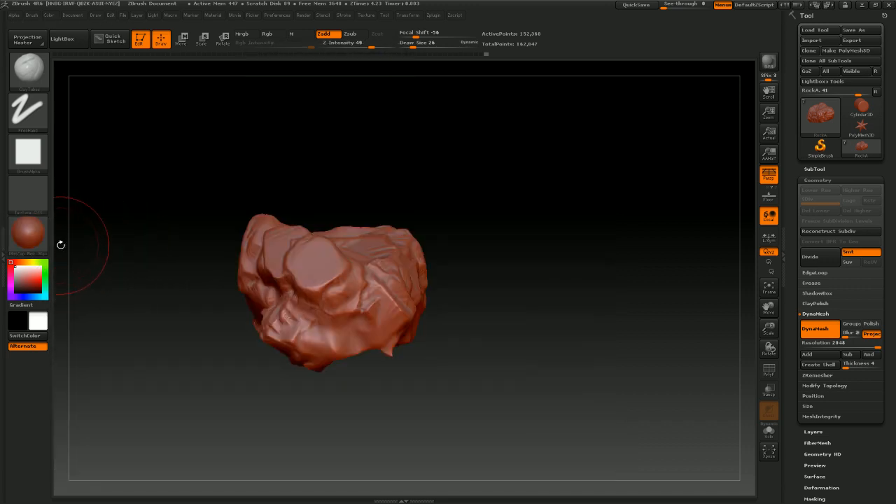
Apply BasicMaterial to the rock again and orbit it to review the sculpt
click(30, 242)
click(245, 242)
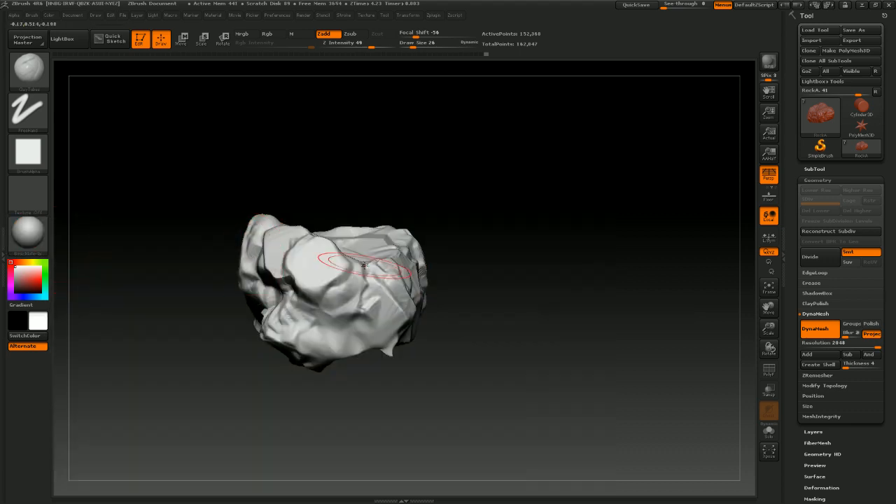
drag(441, 274, 529, 275)
click(803, 342)
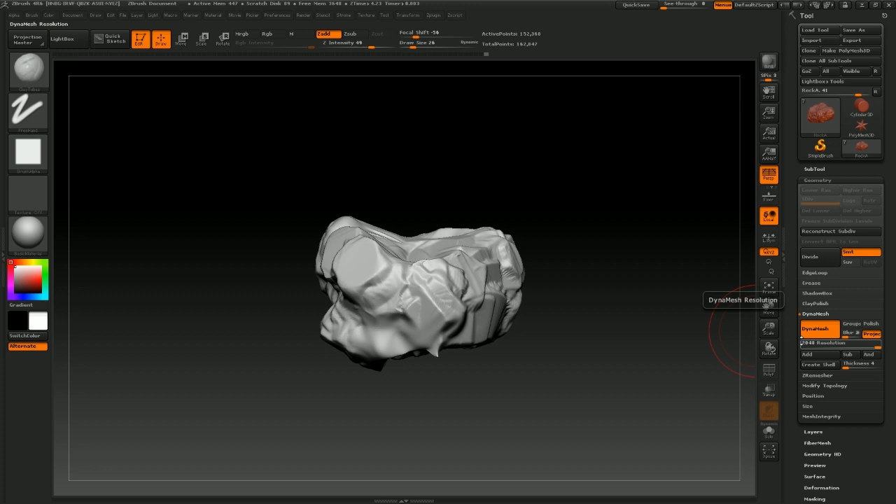
drag(527, 310, 577, 351)
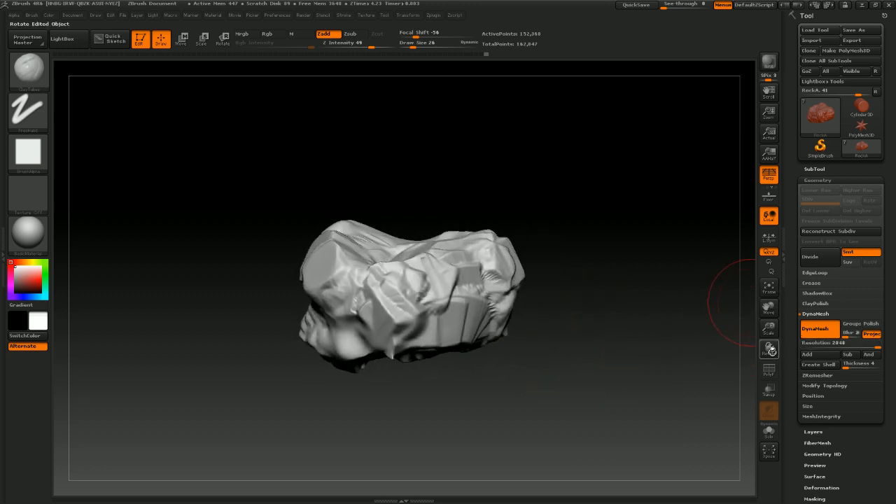
Open the SubTool list, show the tree subtool, and orbit to compare the rock against the trunk
click(809, 169)
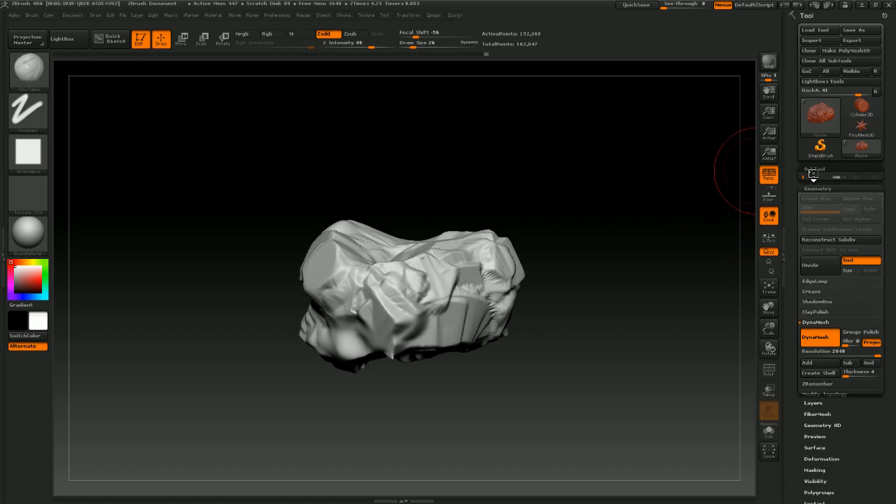
click(870, 183)
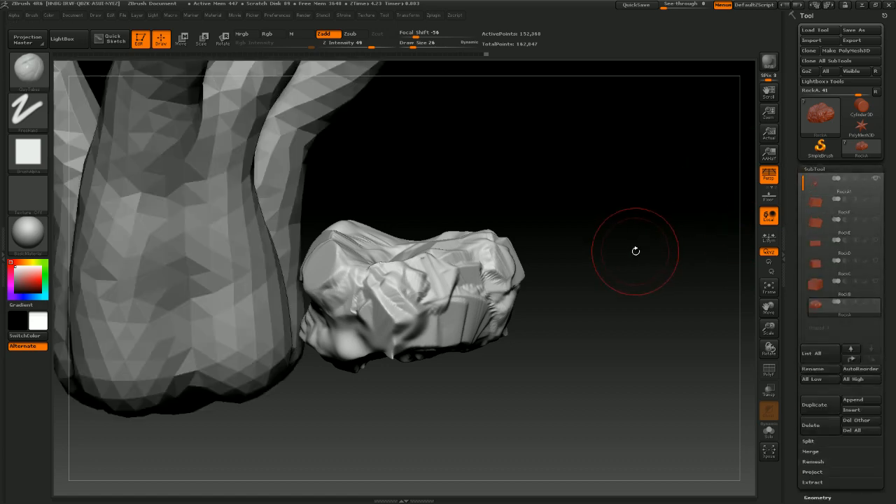
mouse_move(634, 252)
mouse_down()
mouse_move(561, 278)
mouse_move(569, 350)
mouse_move(536, 382)
mouse_move(553, 389)
mouse_move(458, 410)
mouse_move(471, 405)
mouse_move(446, 337)
mouse_up()
drag(432, 368, 461, 418)
drag(389, 415, 323, 322)
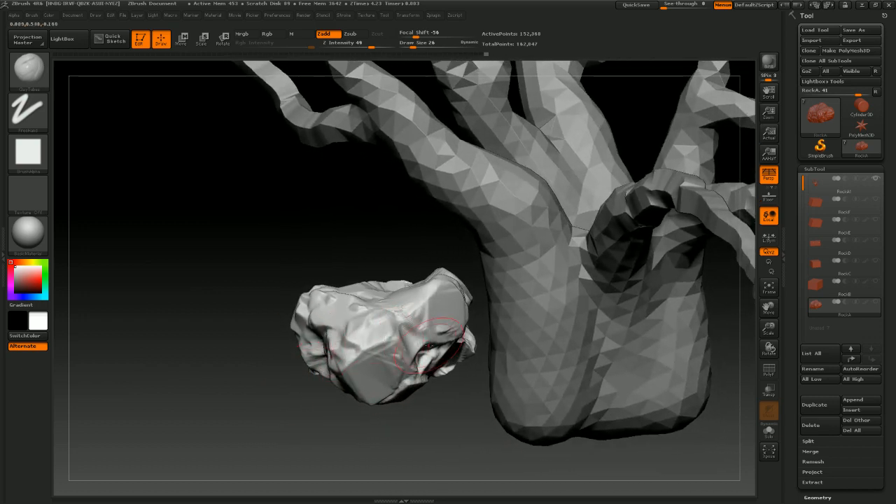
drag(428, 344, 371, 359)
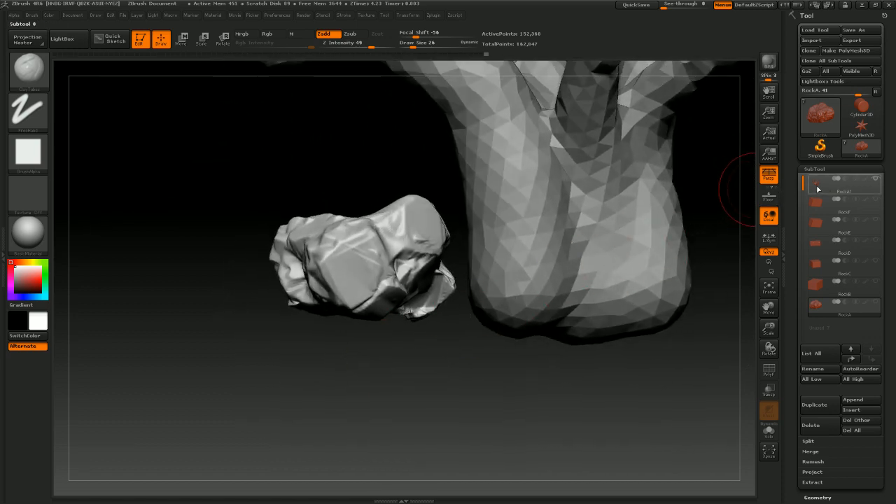
drag(542, 292, 461, 321)
drag(555, 342, 492, 335)
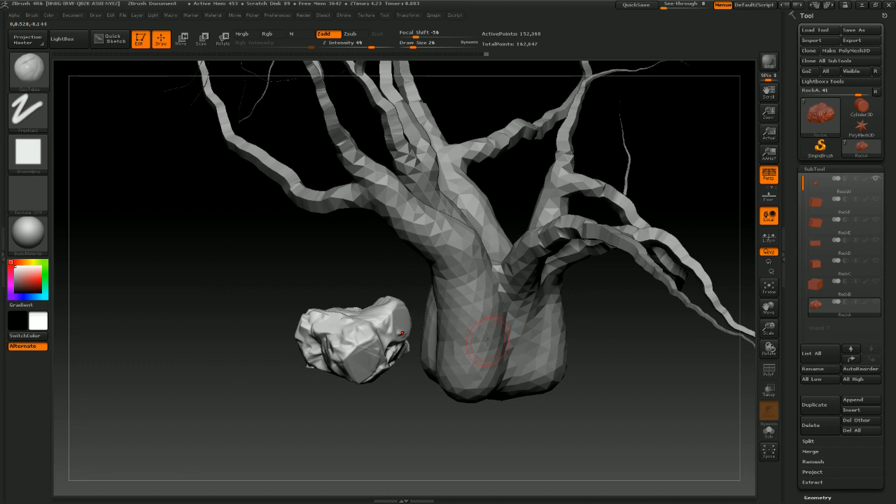
drag(566, 326, 579, 331)
drag(474, 373, 447, 351)
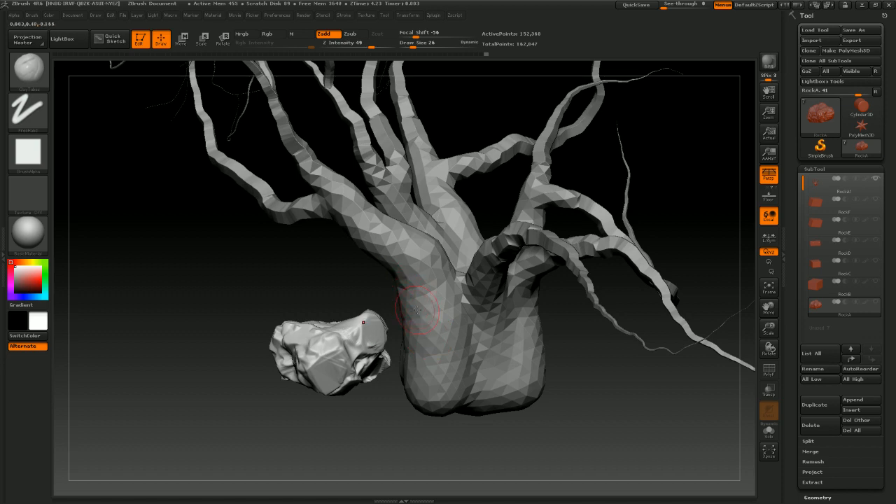
drag(398, 334, 326, 335)
drag(341, 426, 376, 325)
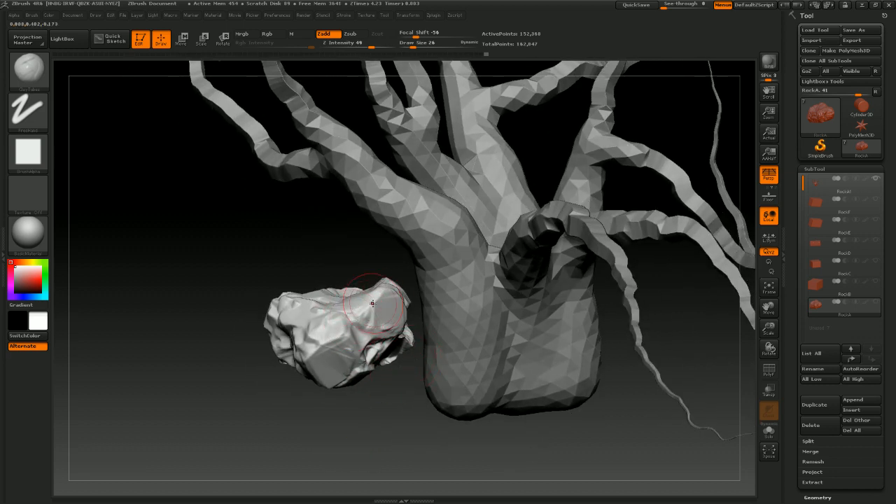
Hide the tree subtool and orbit around the rock to review its shape from all sides
click(875, 181)
mouse_move(539, 314)
mouse_down()
mouse_move(513, 336)
mouse_move(531, 325)
mouse_move(531, 304)
mouse_move(436, 366)
mouse_up()
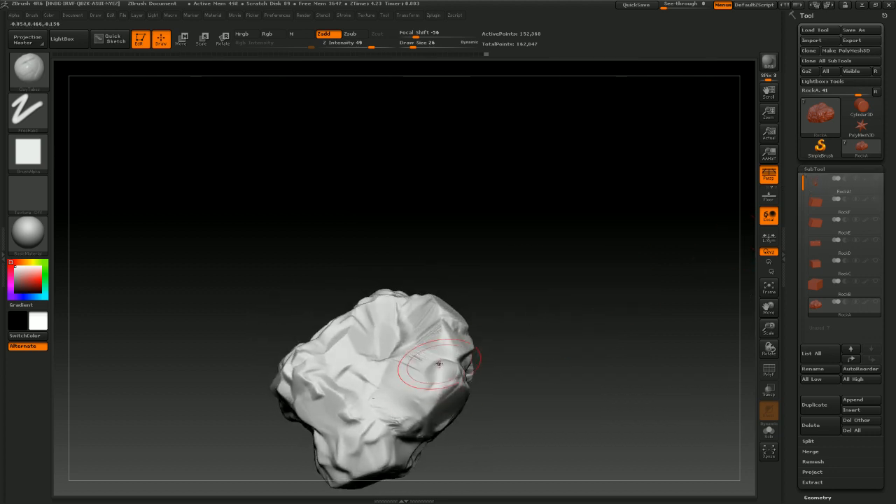
drag(336, 358, 315, 390)
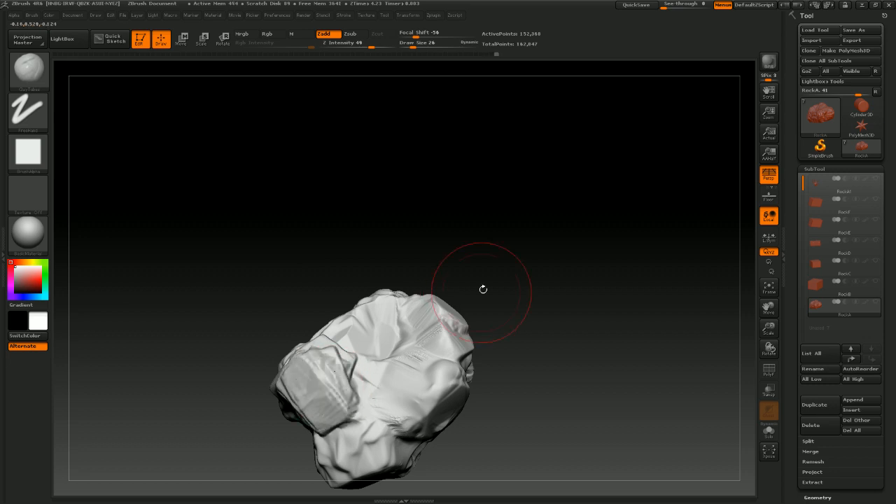
mouse_move(483, 289)
alt+mouse_down()
mouse_move(501, 244)
mouse_move(516, 244)
mouse_move(536, 208)
mouse_move(433, 294)
alt+mouse_up()
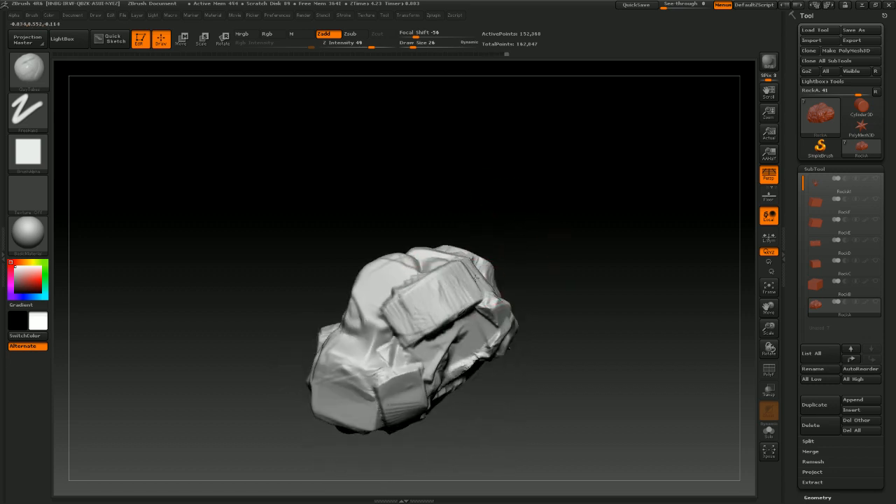
drag(487, 233, 576, 248)
drag(524, 278, 463, 298)
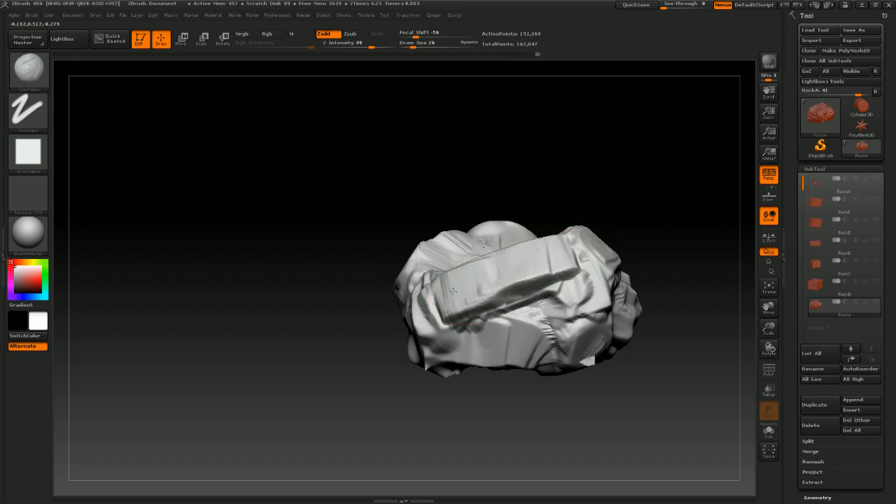
mouse_move(615, 204)
mouse_down()
mouse_move(626, 191)
mouse_move(590, 190)
mouse_move(559, 151)
mouse_move(532, 196)
mouse_move(636, 224)
mouse_move(501, 212)
mouse_move(560, 301)
mouse_move(547, 355)
mouse_move(574, 296)
mouse_move(586, 306)
mouse_move(620, 238)
mouse_move(620, 160)
mouse_move(616, 168)
mouse_up()
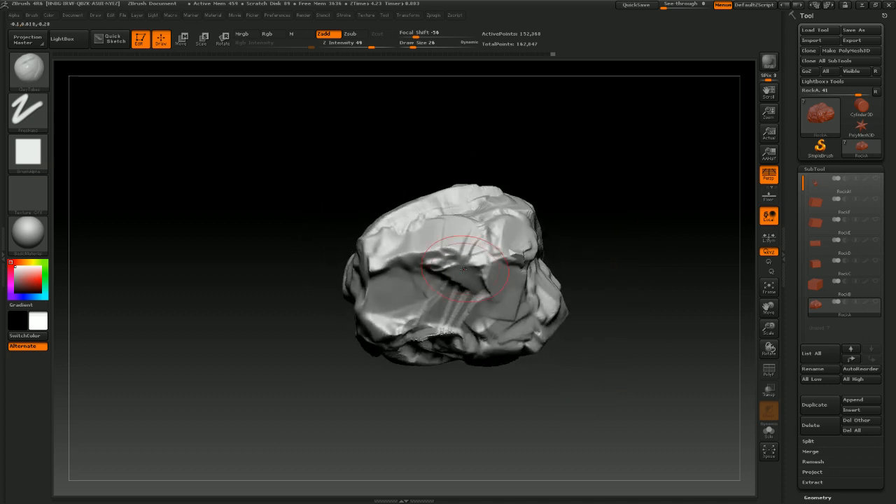
drag(608, 260, 584, 192)
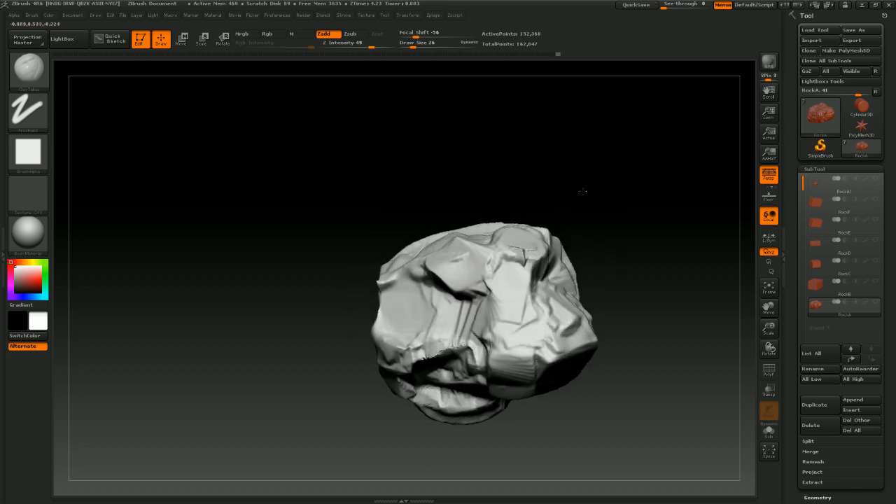
mouse_move(440, 334)
shift+mouse_down()
mouse_move(448, 311)
mouse_move(454, 318)
mouse_move(438, 335)
shift+mouse_up()
mouse_move(609, 273)
mouse_down()
mouse_move(580, 231)
mouse_move(522, 288)
mouse_up()
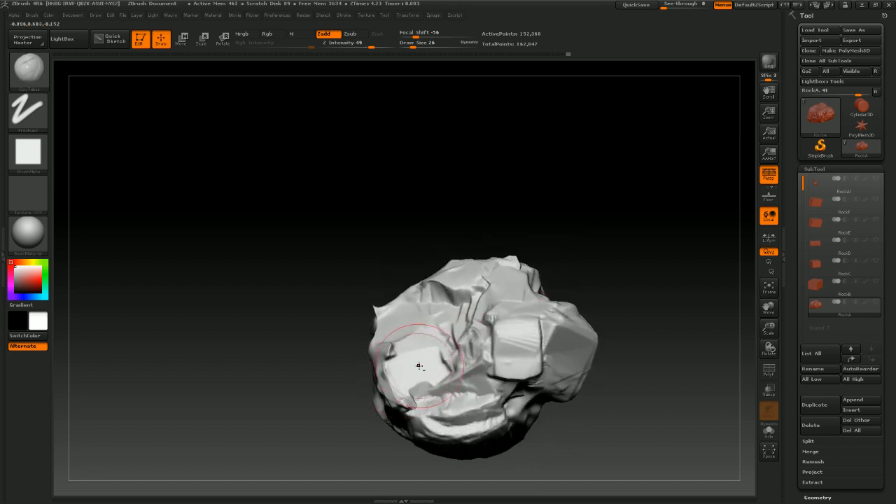
drag(553, 234, 557, 181)
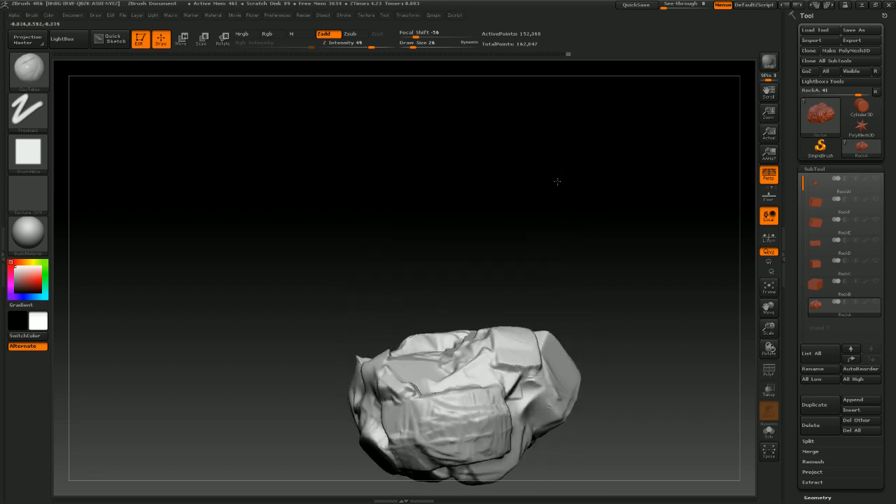
mouse_move(571, 263)
mouse_down()
mouse_move(596, 262)
mouse_move(578, 324)
mouse_up()
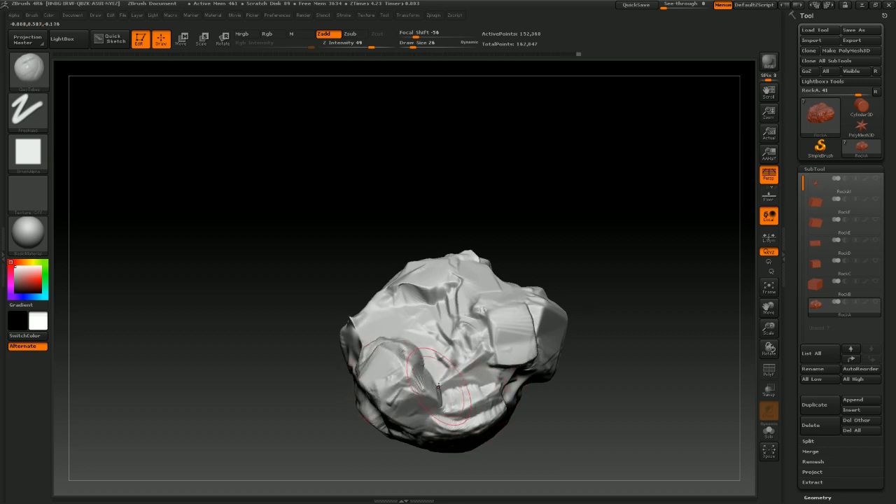
mouse_move(568, 246)
mouse_down()
mouse_move(569, 226)
mouse_move(574, 241)
mouse_move(588, 236)
mouse_move(583, 279)
mouse_move(542, 274)
mouse_move(546, 266)
mouse_move(539, 285)
mouse_move(446, 328)
mouse_up()
mouse_move(470, 218)
mouse_down()
mouse_move(532, 238)
mouse_move(520, 226)
mouse_move(528, 212)
mouse_move(529, 244)
mouse_move(554, 220)
mouse_move(540, 210)
mouse_move(574, 203)
mouse_move(504, 248)
mouse_up()
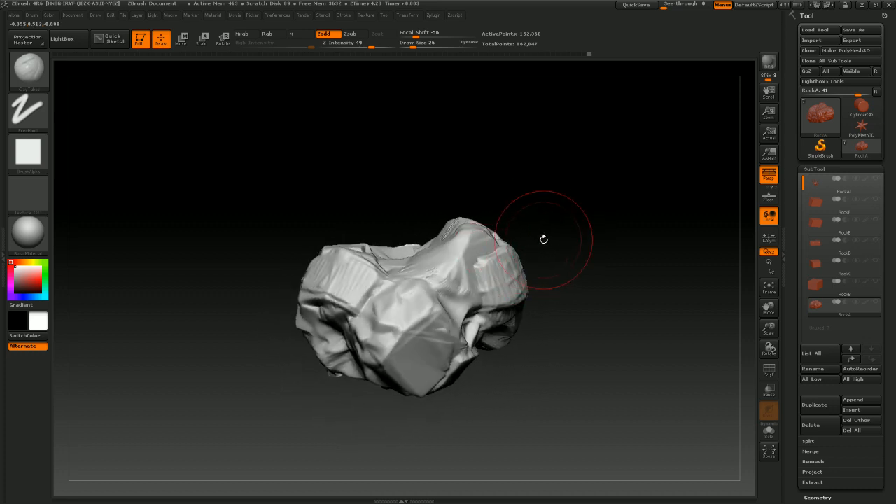
drag(558, 235, 578, 248)
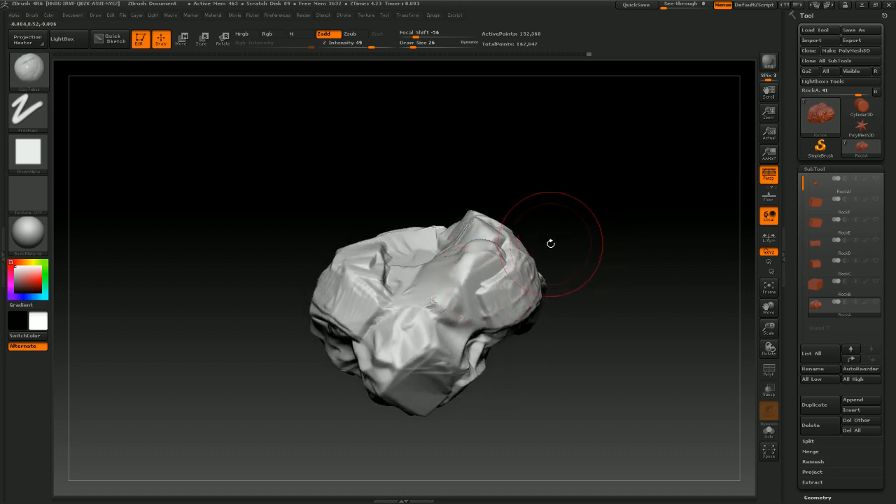
Switch to a subtractive trim brush and cut flat facets into the front of the rock
drag(594, 206, 494, 283)
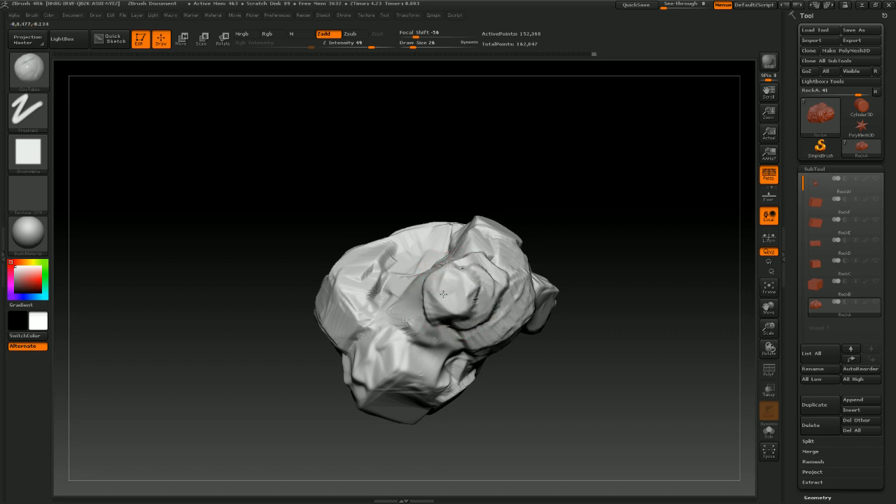
click(29, 70)
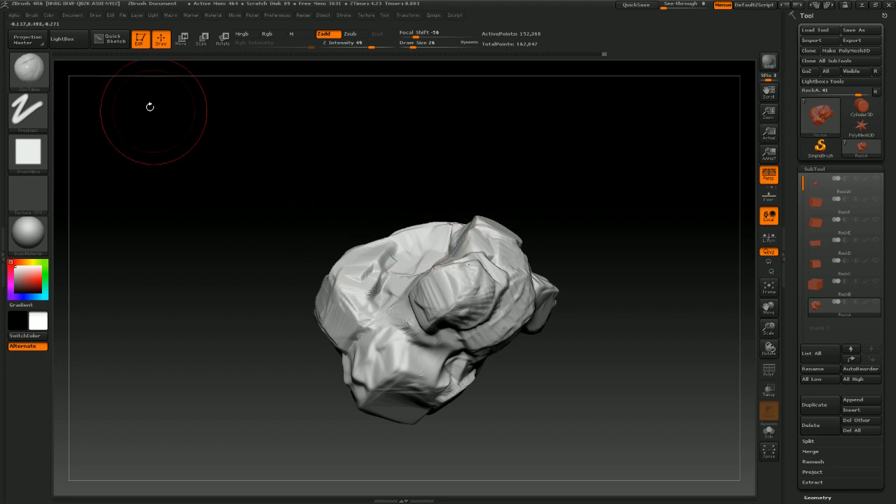
click(29, 70)
click(345, 83)
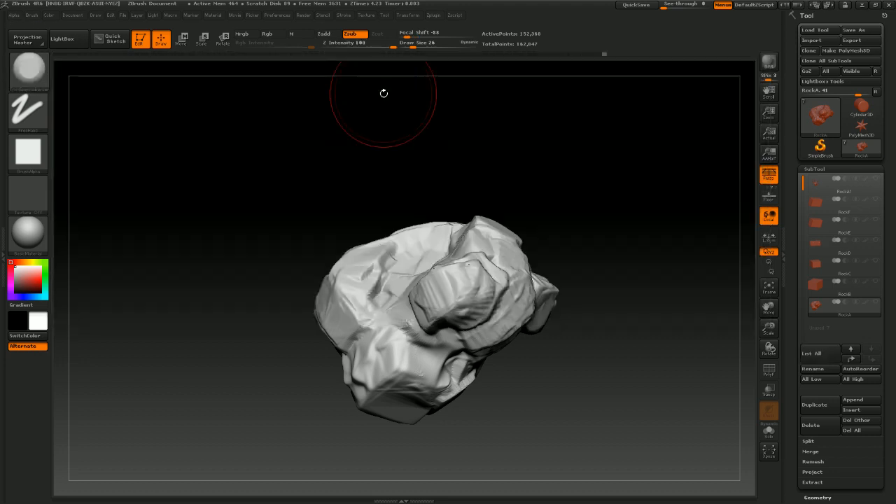
mouse_move(382, 92)
mouse_down()
mouse_move(597, 214)
mouse_move(590, 184)
mouse_move(570, 240)
mouse_move(532, 242)
mouse_move(556, 222)
mouse_move(572, 232)
mouse_move(560, 214)
mouse_move(495, 288)
mouse_move(560, 294)
mouse_move(531, 264)
mouse_up()
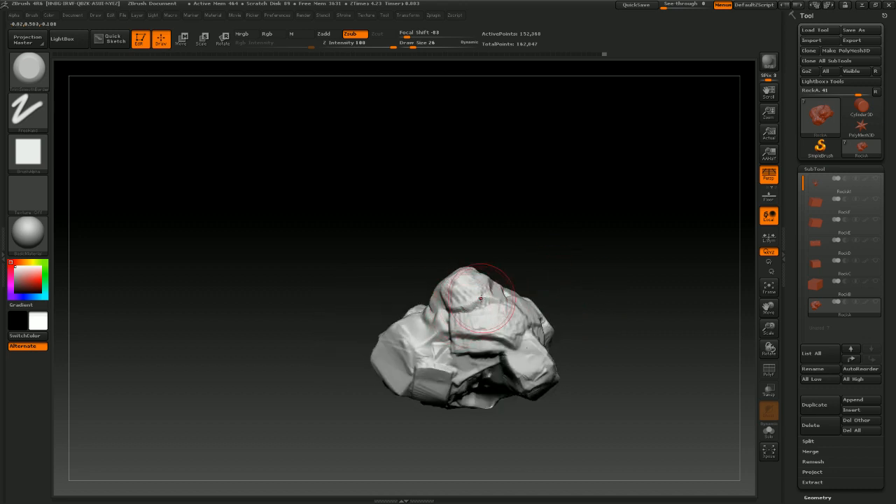
mouse_move(556, 243)
mouse_down()
mouse_move(565, 232)
mouse_move(609, 234)
mouse_move(573, 240)
mouse_move(456, 301)
mouse_up()
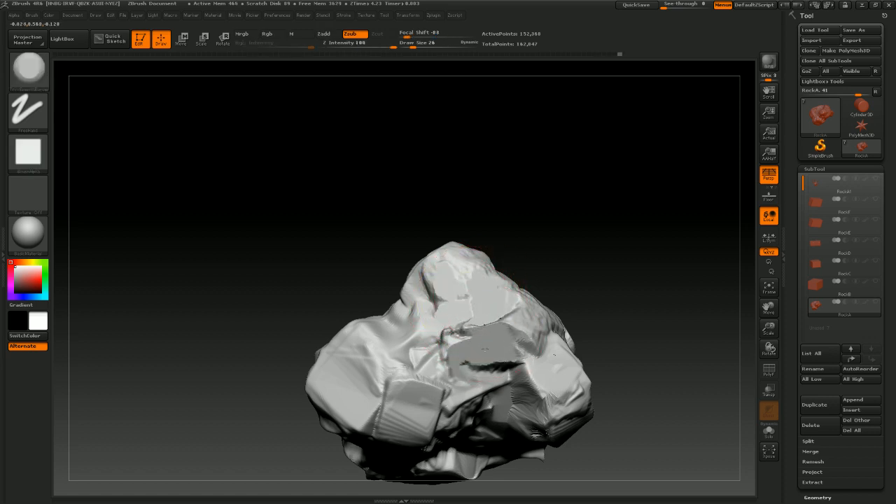
mouse_move(583, 271)
mouse_down()
mouse_move(580, 254)
mouse_move(592, 248)
mouse_move(490, 307)
mouse_up()
drag(588, 251, 556, 233)
drag(411, 322, 368, 303)
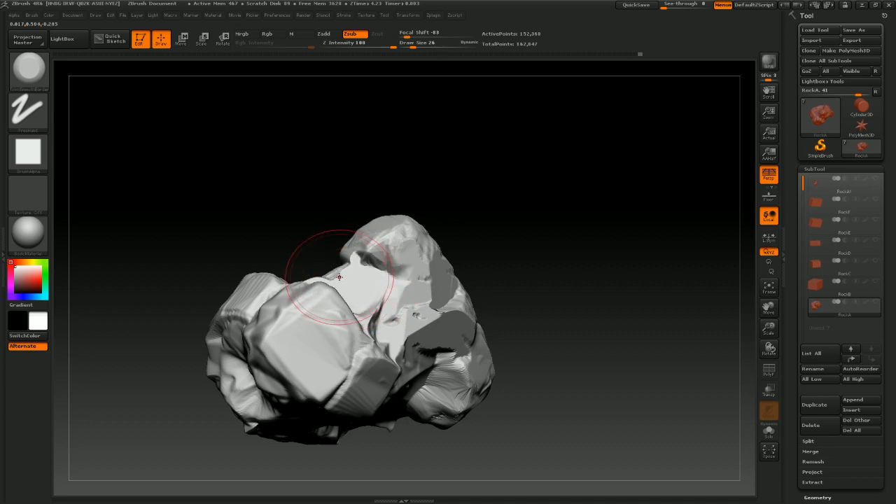
Continue cutting flat facets around the rock's sides and underside with the same brush
mouse_move(424, 215)
mouse_down()
mouse_move(454, 178)
mouse_move(438, 186)
mouse_move(439, 217)
mouse_move(371, 268)
mouse_up()
mouse_move(458, 205)
mouse_down()
mouse_move(494, 231)
mouse_move(343, 274)
mouse_up()
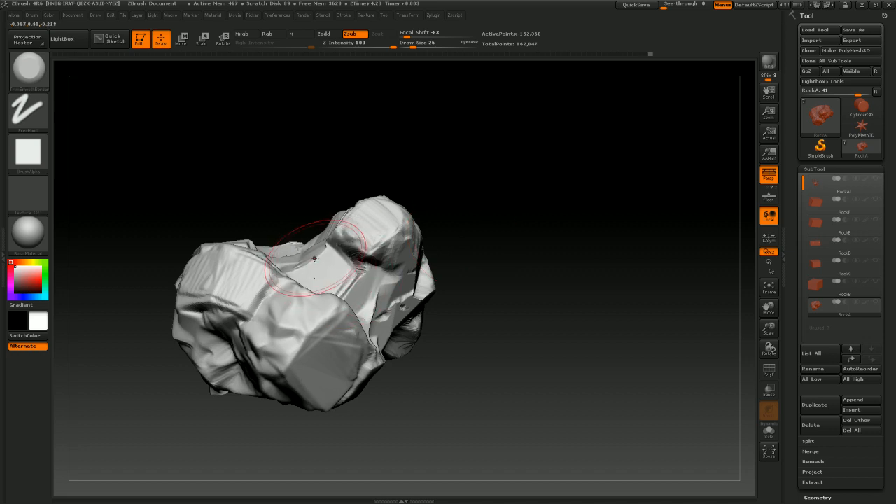
mouse_move(424, 162)
mouse_down()
mouse_move(424, 119)
mouse_move(454, 192)
mouse_move(337, 266)
mouse_up()
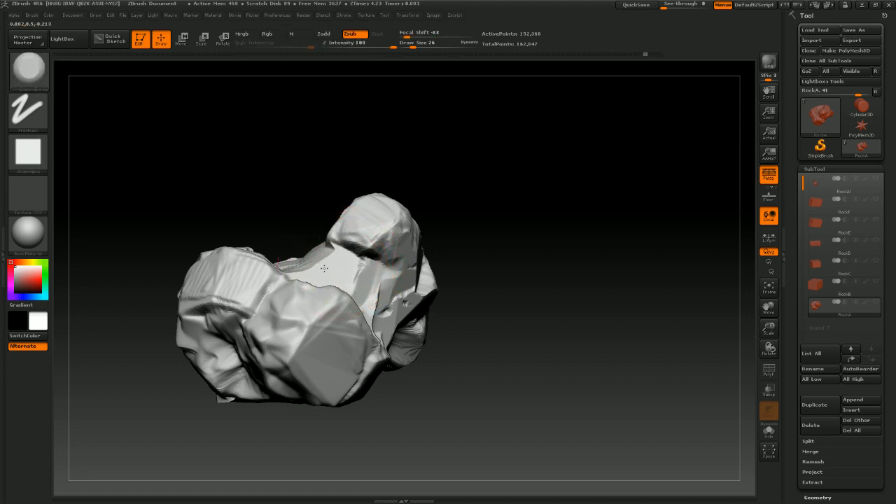
mouse_move(450, 170)
mouse_down()
mouse_move(464, 154)
mouse_move(471, 193)
mouse_move(498, 200)
mouse_move(333, 363)
mouse_move(300, 353)
mouse_up()
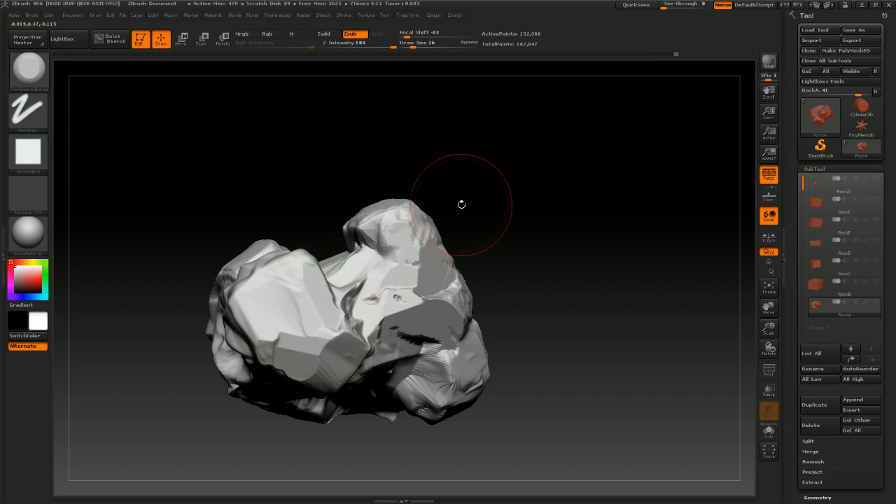
drag(461, 204, 429, 211)
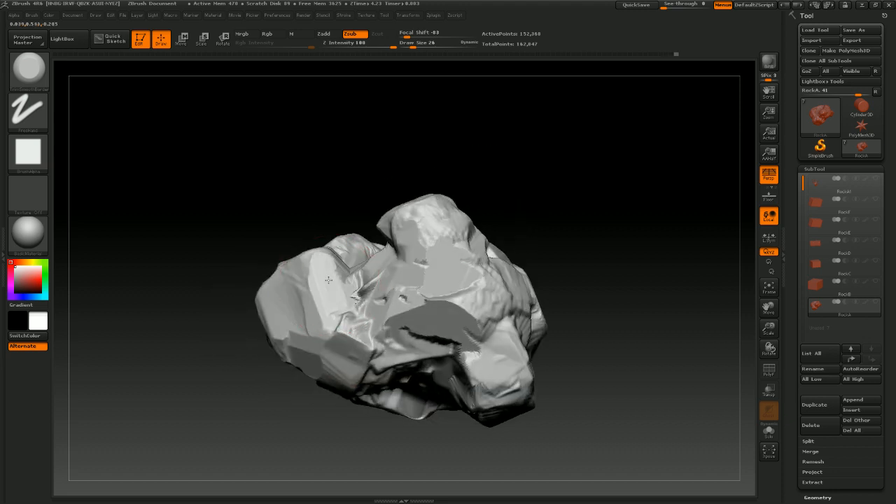
drag(371, 177, 454, 195)
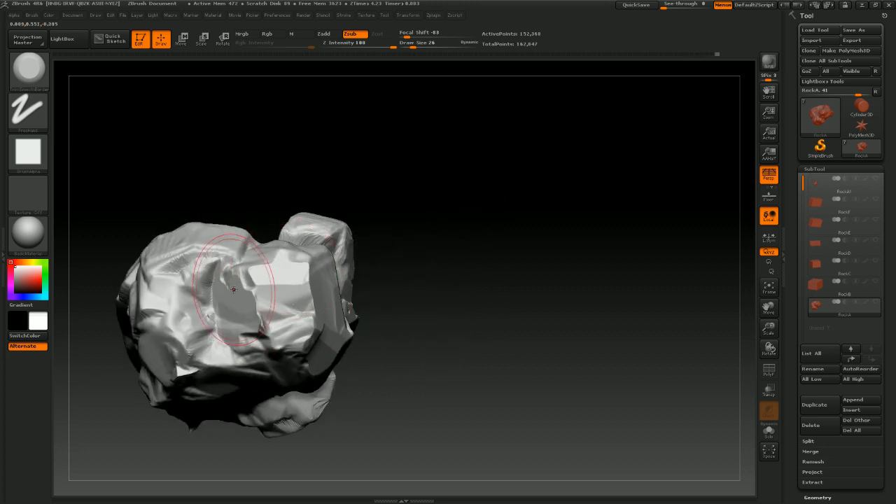
mouse_move(381, 210)
mouse_down()
mouse_move(416, 172)
mouse_move(350, 238)
mouse_up()
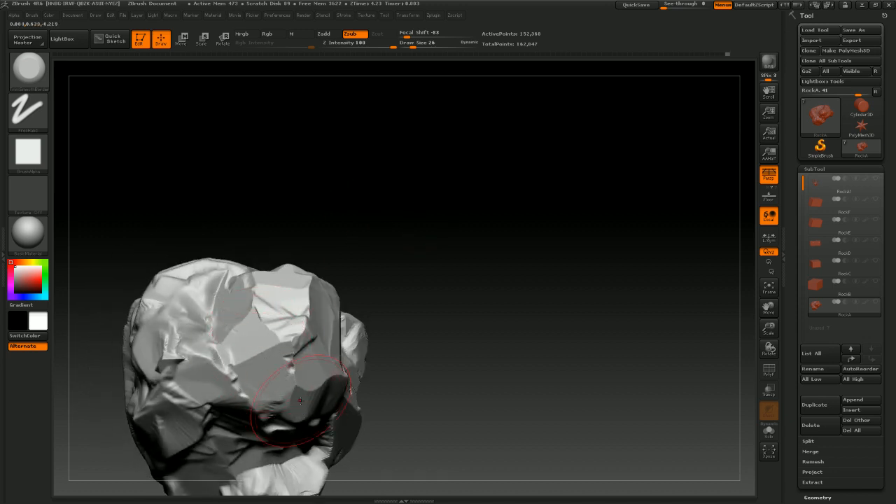
drag(494, 326, 420, 323)
mouse_move(341, 396)
mouse_down()
mouse_move(352, 424)
mouse_move(291, 407)
mouse_move(270, 375)
mouse_up()
mouse_move(475, 234)
mouse_down()
mouse_move(485, 270)
mouse_move(514, 274)
mouse_move(508, 279)
mouse_move(562, 226)
mouse_up()
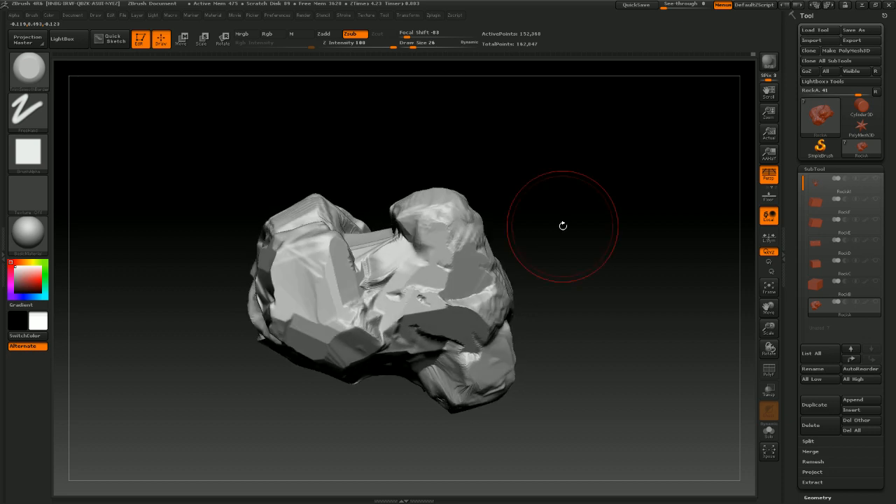
Re-DynaMesh the rock and keep trimming flat planes across its upper and side faces
key(ctrl)
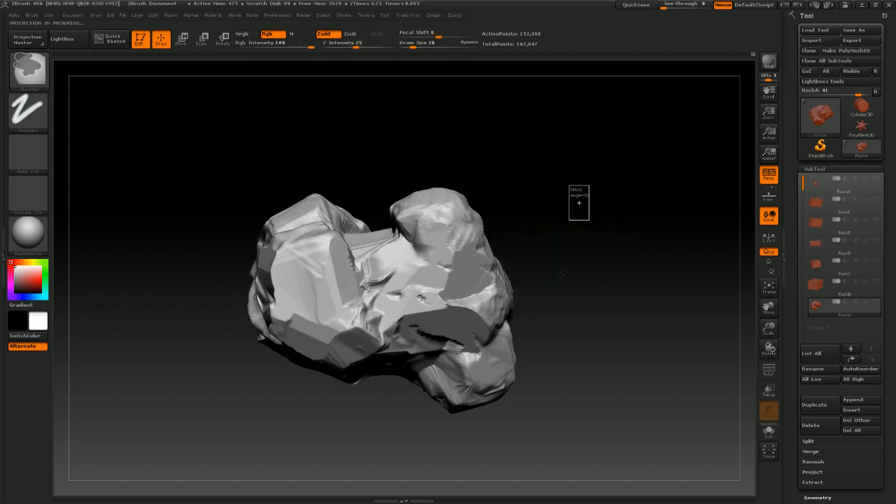
mouse_move(599, 264)
mouse_down()
mouse_move(647, 246)
mouse_move(401, 266)
mouse_up()
mouse_move(278, 288)
mouse_down()
mouse_move(273, 238)
mouse_move(231, 248)
mouse_up()
mouse_move(280, 154)
mouse_down()
mouse_move(346, 142)
mouse_move(222, 292)
mouse_move(179, 256)
mouse_up()
mouse_move(322, 154)
mouse_down()
mouse_move(418, 136)
mouse_move(407, 144)
mouse_up()
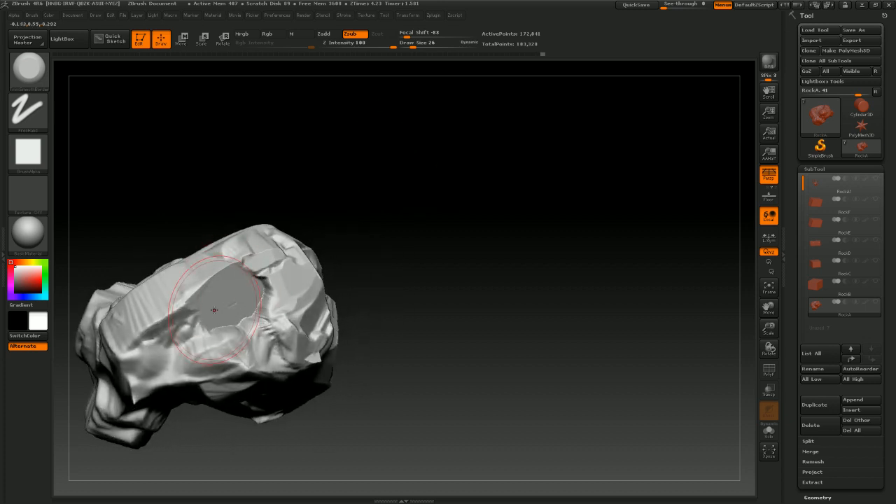
mouse_move(184, 334)
mouse_down()
mouse_move(190, 330)
mouse_move(153, 331)
mouse_up()
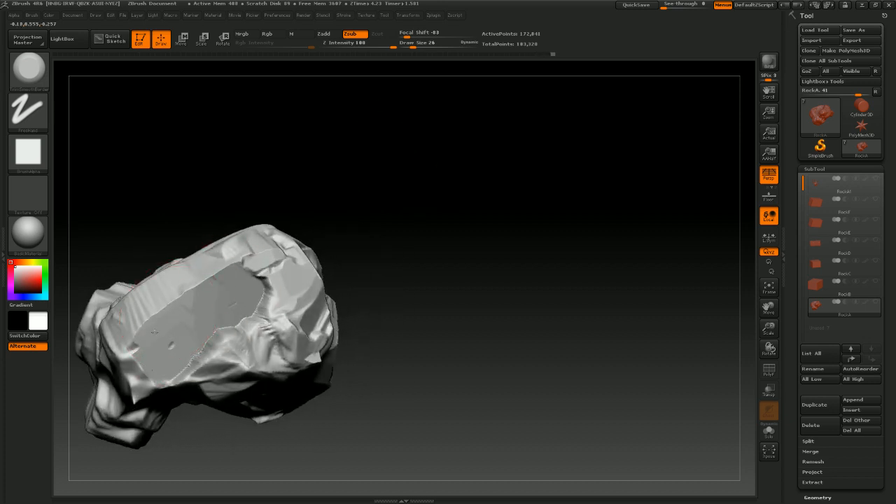
mouse_move(325, 197)
mouse_down()
mouse_move(391, 233)
mouse_move(387, 241)
mouse_move(360, 244)
mouse_move(262, 324)
mouse_up()
mouse_move(451, 223)
mouse_down()
mouse_move(484, 227)
mouse_move(463, 281)
mouse_move(484, 275)
mouse_move(483, 260)
mouse_up()
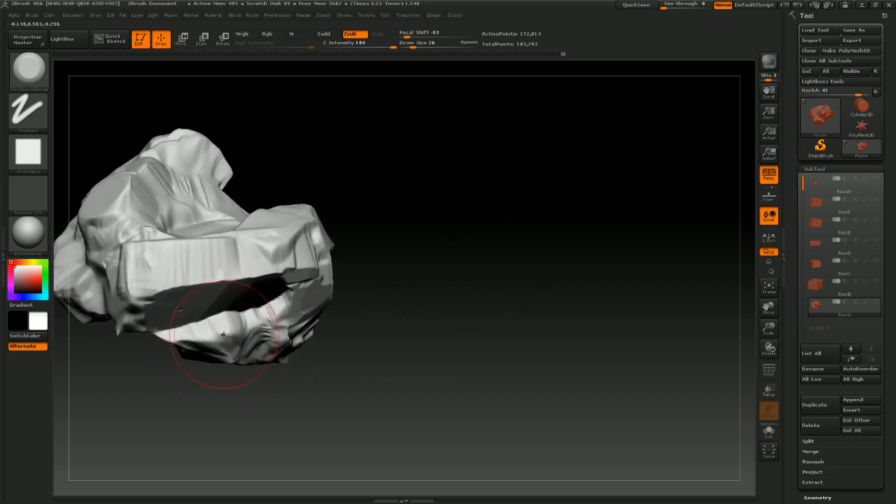
drag(231, 332, 222, 330)
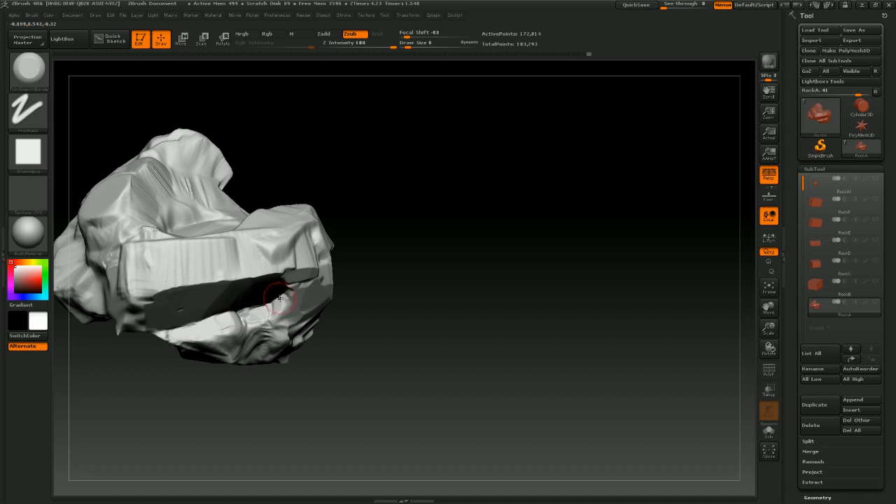
Set the draw size to 32 and trim broader planes on the rock's upper faces
mouse_move(419, 273)
mouse_down()
mouse_move(441, 260)
mouse_move(436, 232)
mouse_move(440, 266)
mouse_move(434, 214)
mouse_move(450, 234)
mouse_move(295, 243)
mouse_up()
key(s)
key(s)
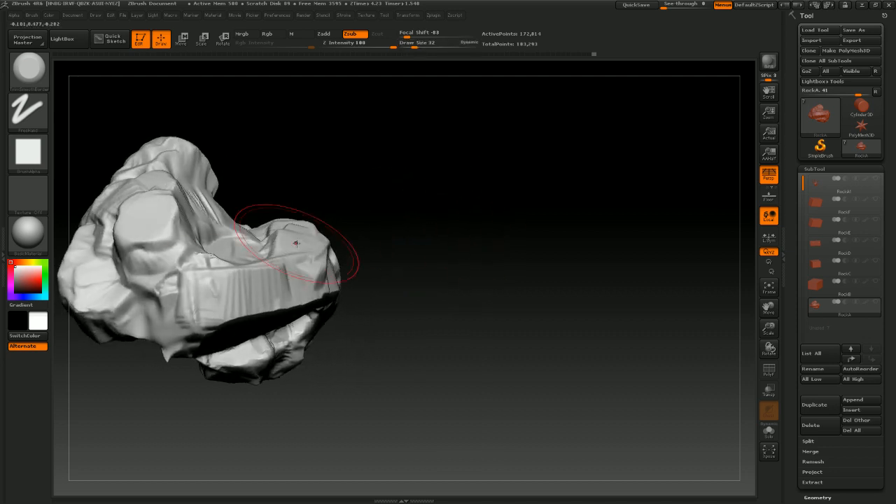
mouse_move(180, 281)
mouse_down()
mouse_move(167, 279)
mouse_move(149, 251)
mouse_move(172, 269)
mouse_move(183, 234)
mouse_up()
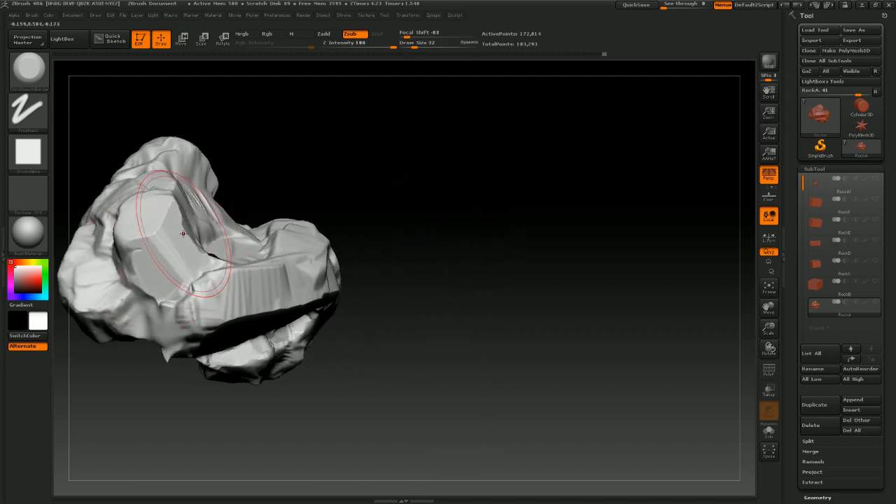
mouse_move(350, 203)
mouse_down()
mouse_move(366, 190)
mouse_move(340, 310)
mouse_move(464, 304)
mouse_move(455, 264)
mouse_move(269, 294)
mouse_move(336, 303)
mouse_move(361, 296)
mouse_up()
mouse_move(463, 277)
mouse_down()
mouse_move(504, 246)
mouse_move(381, 325)
mouse_up()
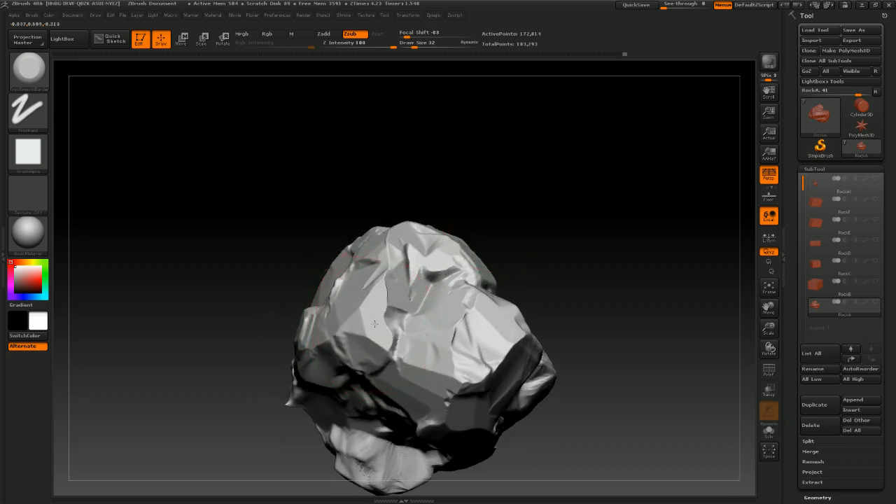
mouse_move(508, 246)
mouse_down()
mouse_move(545, 230)
mouse_move(490, 266)
mouse_up()
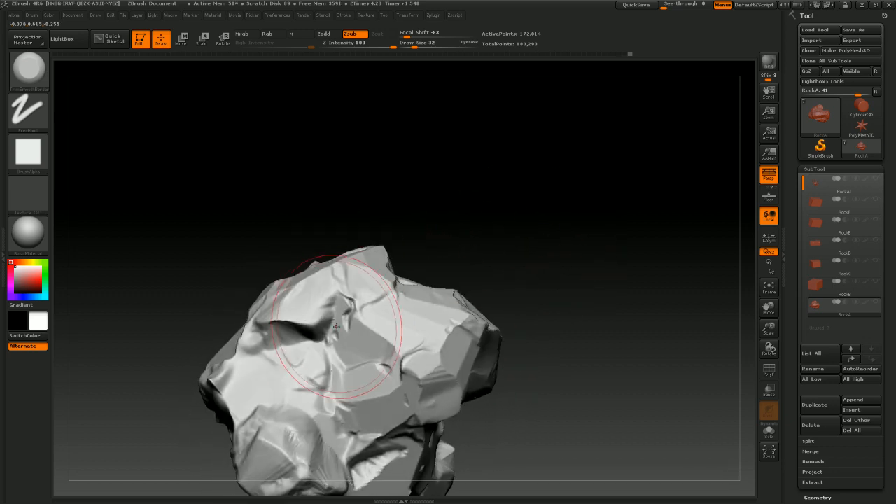
Undo the last two trim strokes
key(ctrl)
key(ctrl+z)
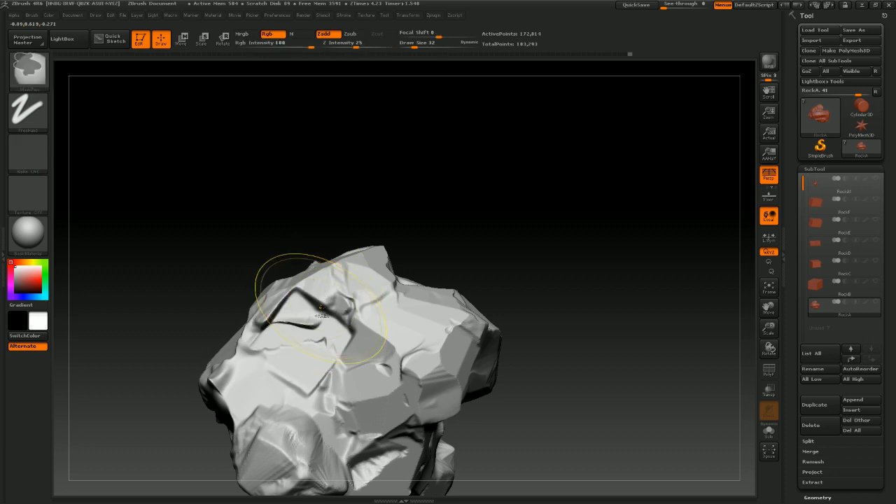
key(ctrl+z)
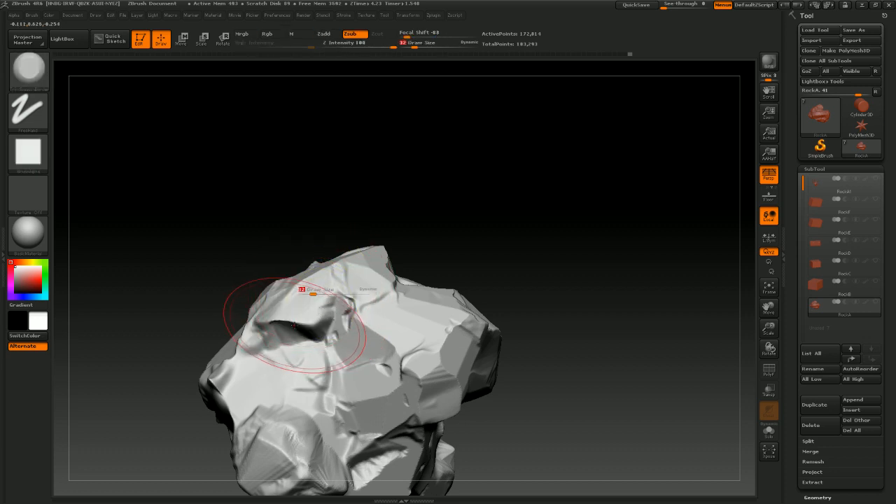
Reduce the draw size to 11 and carve small cuts along the rock's top edges
drag(306, 299, 293, 298)
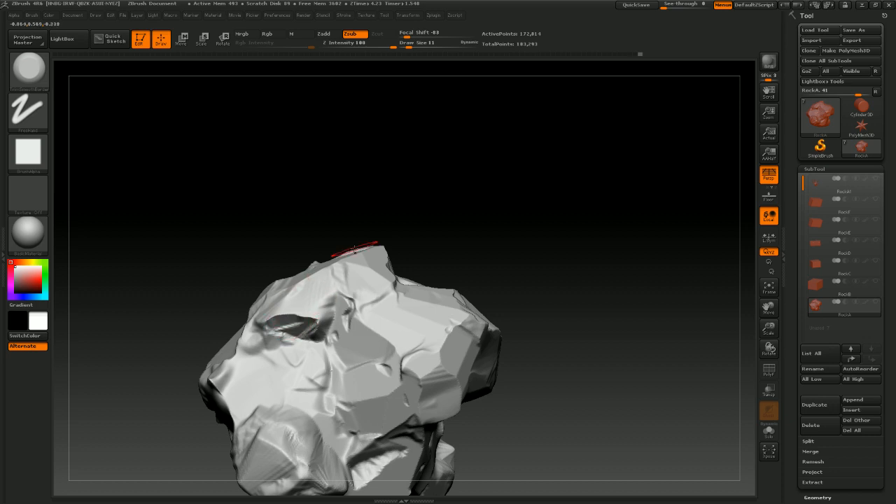
drag(395, 221, 402, 203)
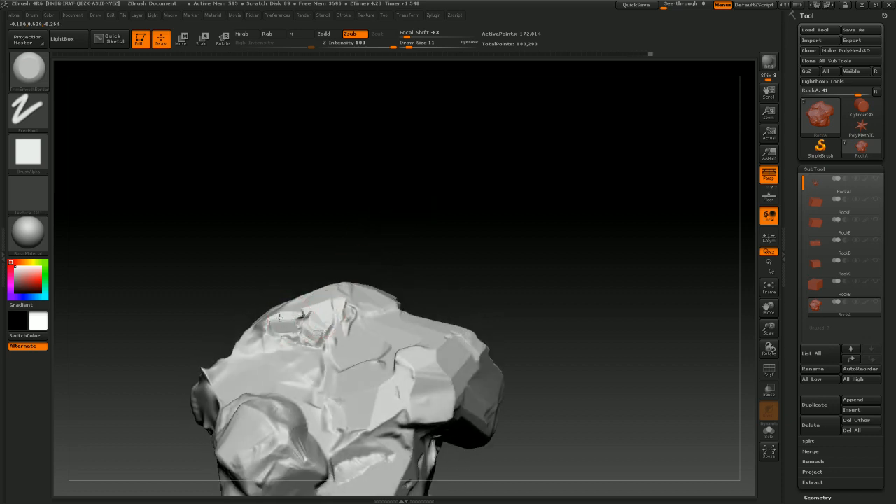
drag(372, 228, 408, 240)
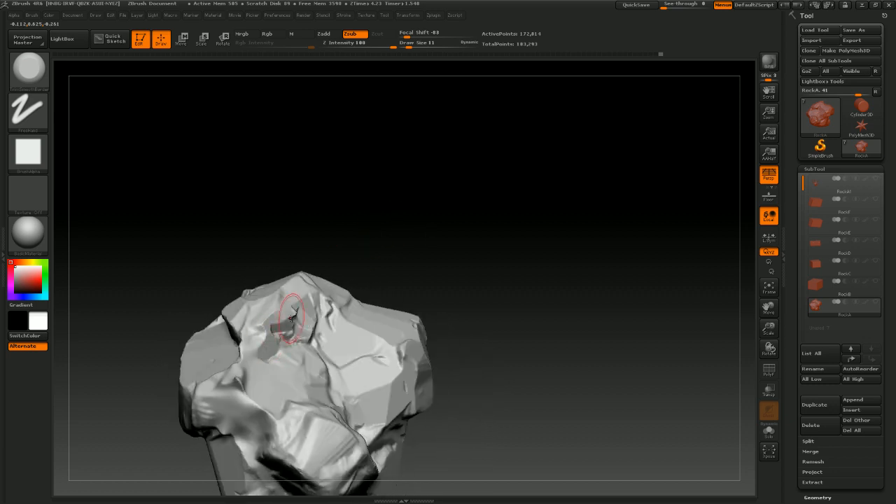
drag(370, 216, 415, 218)
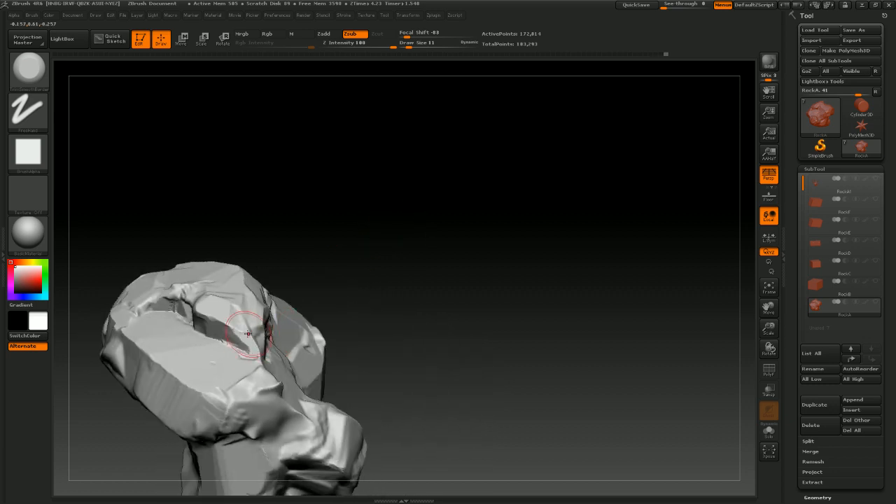
mouse_move(379, 242)
mouse_down()
mouse_move(350, 244)
mouse_move(456, 205)
mouse_move(450, 198)
mouse_move(248, 387)
mouse_up()
Set the draw size to 13 and trim small facets on the rock's lower front
key(shift)
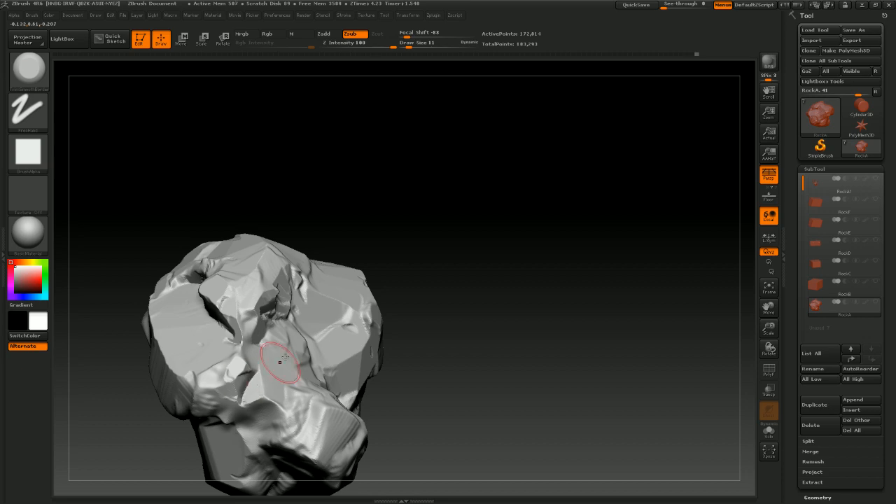
mouse_move(473, 437)
mouse_down()
mouse_move(383, 266)
mouse_move(490, 318)
mouse_move(534, 296)
mouse_move(511, 286)
mouse_move(486, 222)
mouse_move(438, 246)
mouse_move(431, 339)
mouse_move(476, 266)
mouse_move(226, 315)
mouse_up()
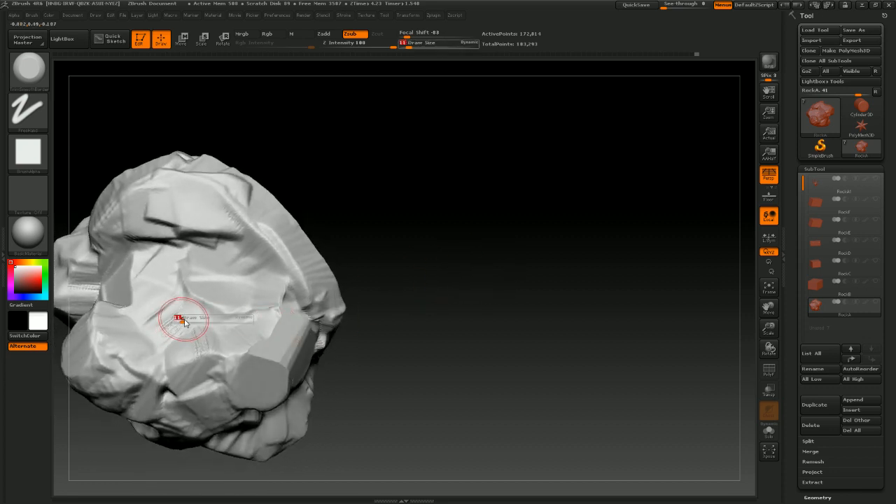
text(13)
key(Return)
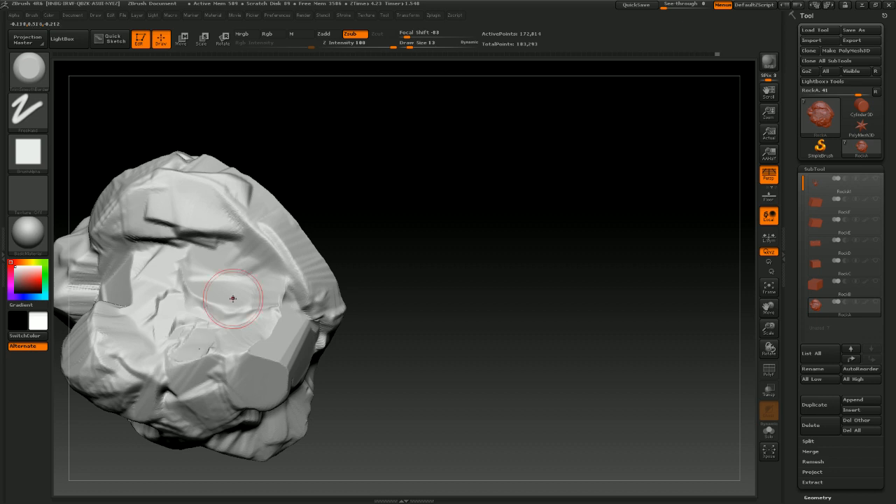
drag(426, 246, 456, 256)
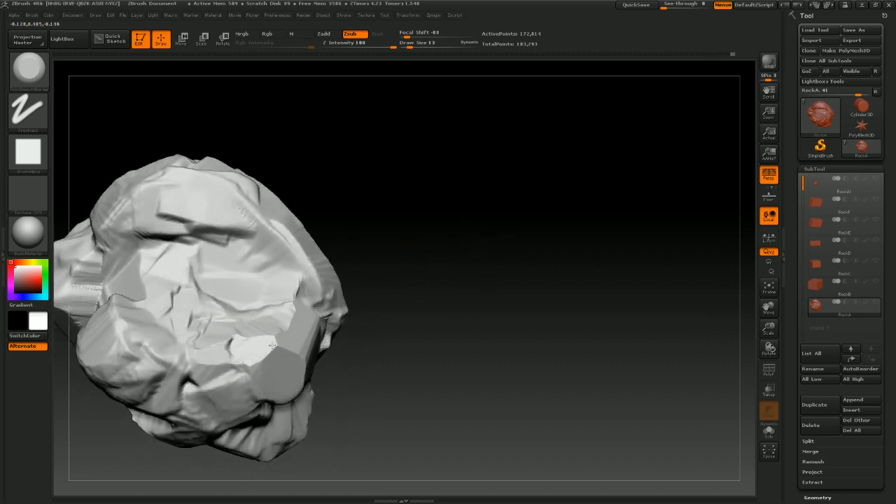
mouse_move(460, 282)
mouse_down()
mouse_move(517, 251)
mouse_move(489, 280)
mouse_up()
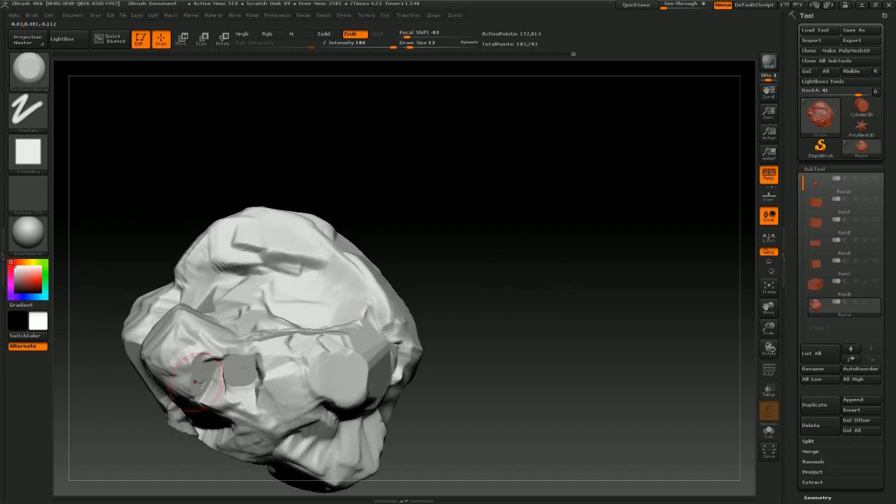
drag(448, 241, 297, 291)
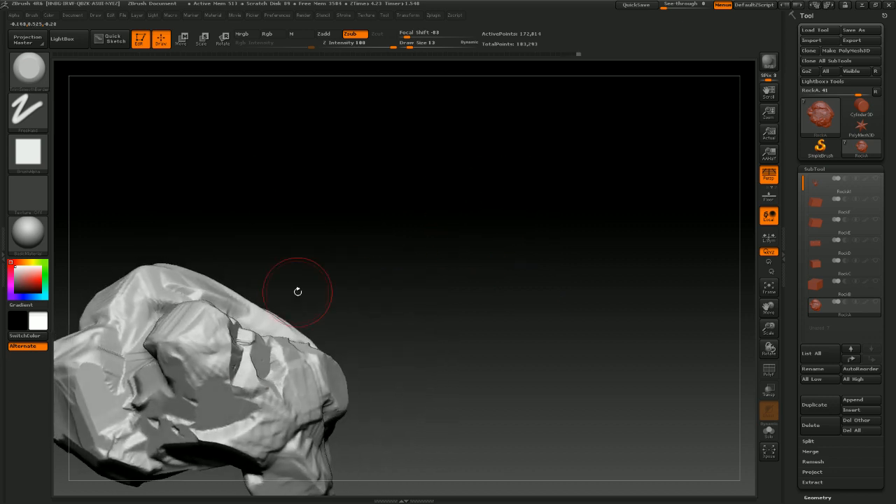
drag(424, 244, 546, 220)
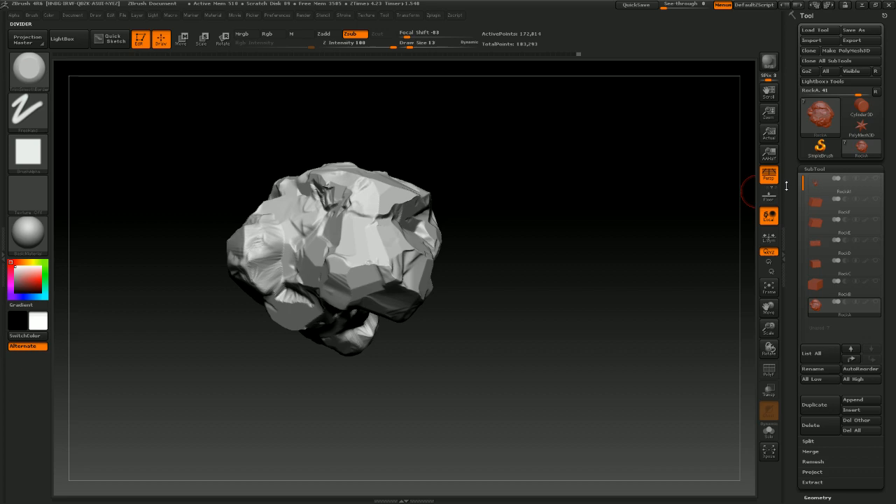
Show the tree subtool again and orbit to view the sculpted rock beside the trunk
click(871, 182)
mouse_move(658, 308)
mouse_down()
mouse_move(550, 200)
mouse_move(514, 179)
mouse_move(522, 266)
mouse_move(552, 240)
mouse_move(540, 305)
mouse_move(573, 297)
mouse_move(569, 329)
mouse_move(546, 351)
mouse_move(518, 337)
mouse_move(530, 373)
mouse_move(523, 385)
mouse_move(555, 368)
mouse_move(534, 355)
mouse_up()
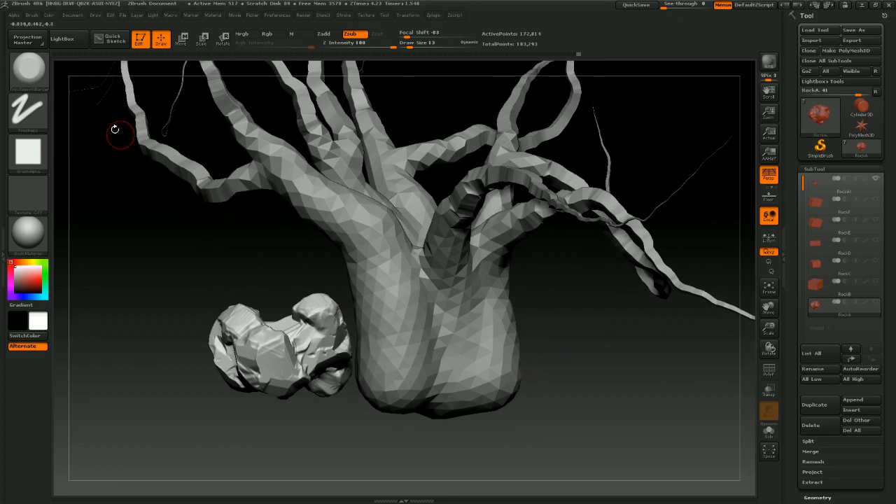
click(28, 70)
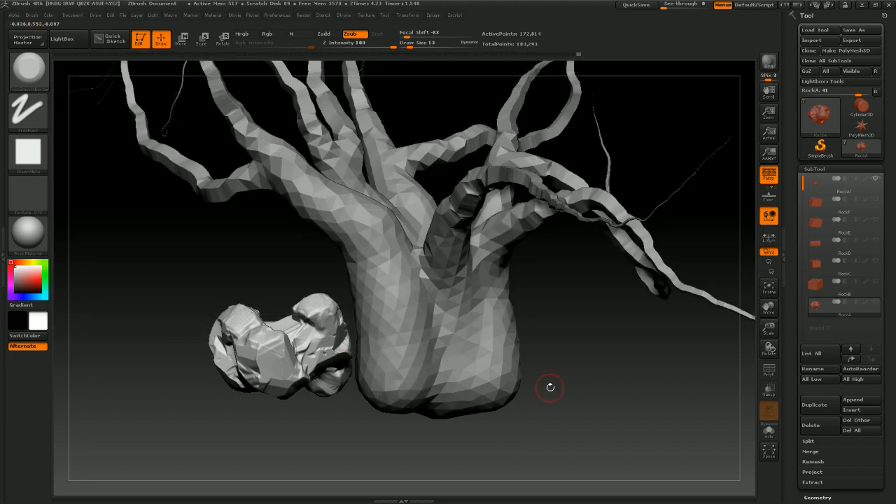
mouse_move(548, 386)
mouse_down()
mouse_move(566, 368)
mouse_move(558, 331)
mouse_move(317, 398)
mouse_up()
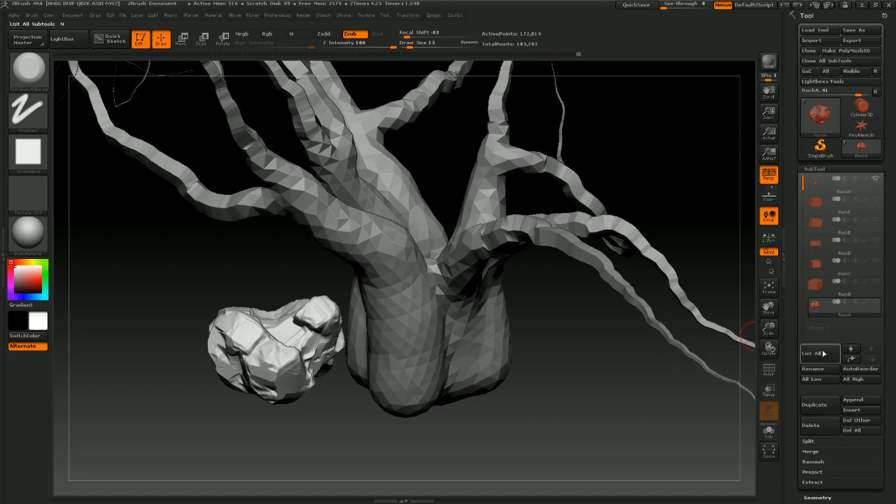
drag(551, 356, 560, 340)
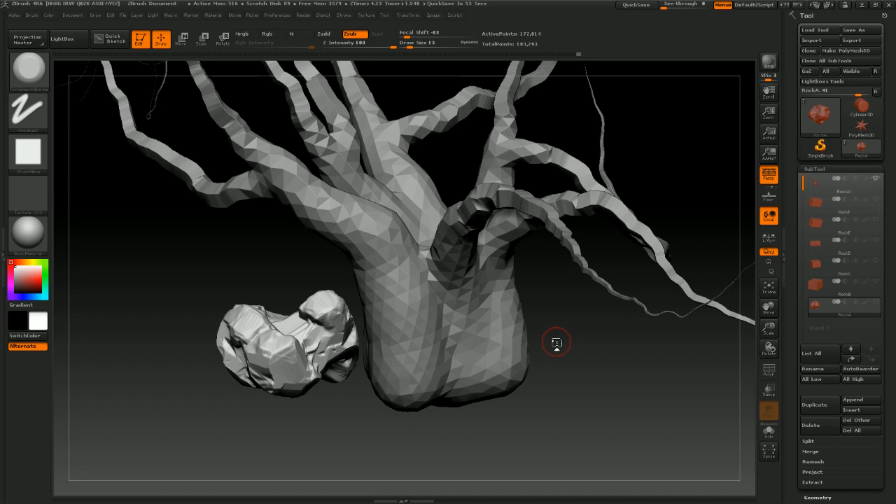
drag(582, 345, 597, 311)
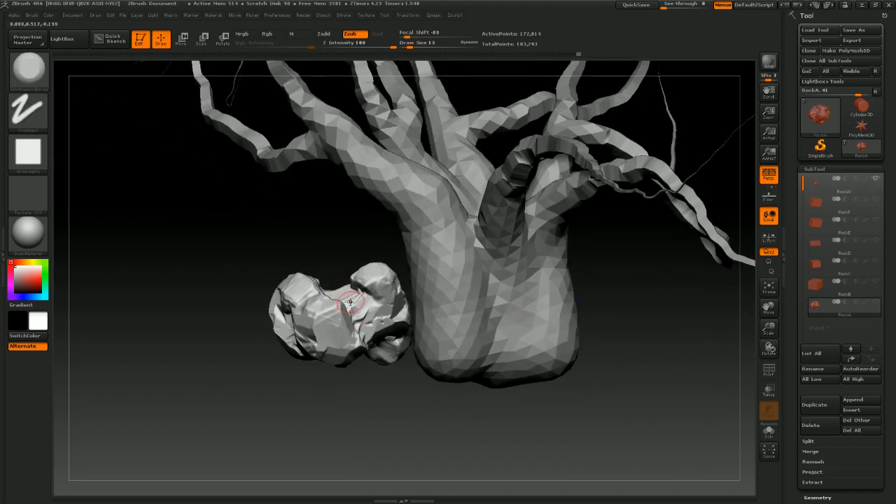
Turn on visibility of the RockF, RockE, RockD, RockC and RockB box subtools around the tree
click(876, 220)
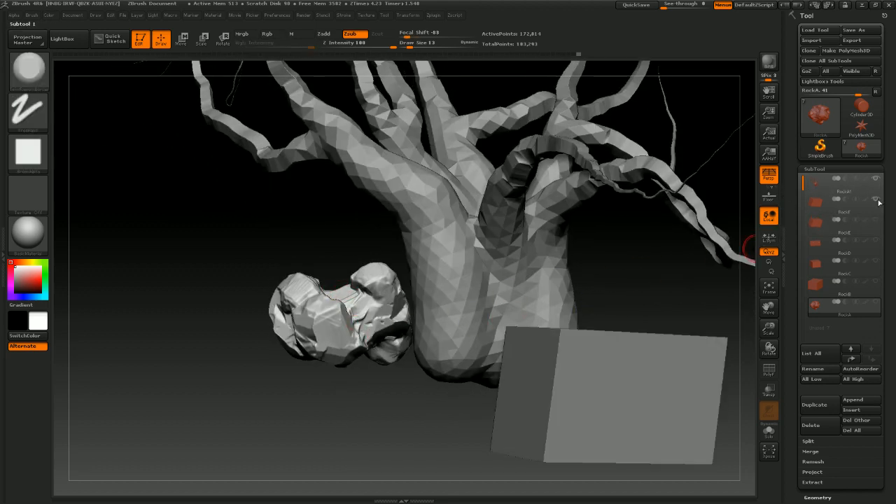
click(878, 242)
click(878, 261)
click(880, 283)
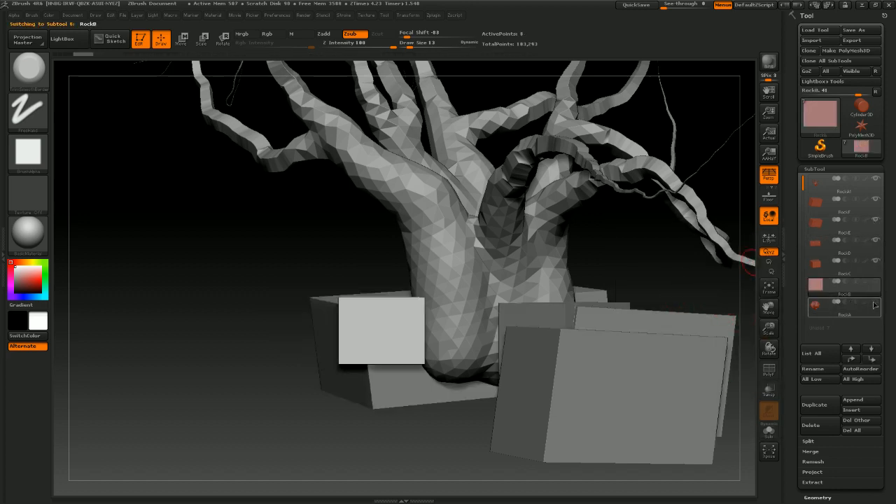
click(874, 302)
mouse_move(676, 274)
mouse_down()
mouse_move(665, 241)
mouse_move(651, 280)
mouse_move(661, 294)
mouse_move(672, 286)
mouse_up()
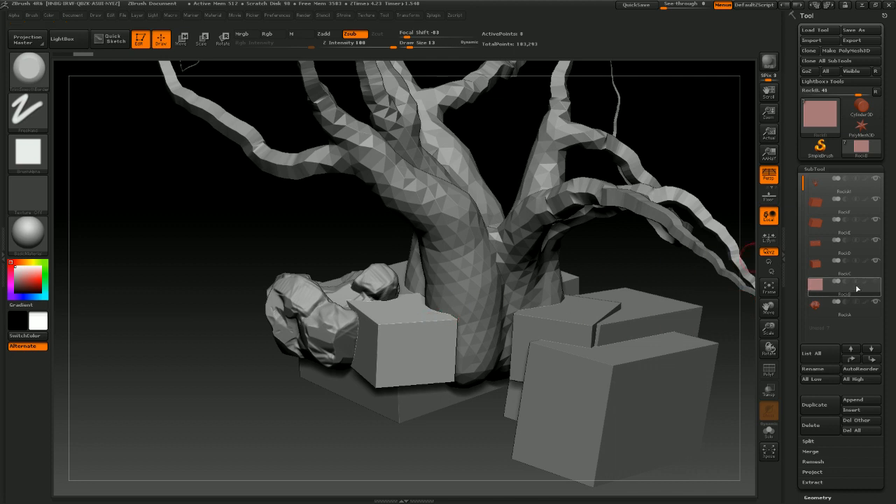
Hide the tree and the other box subtools so only RockA remains visible
click(876, 263)
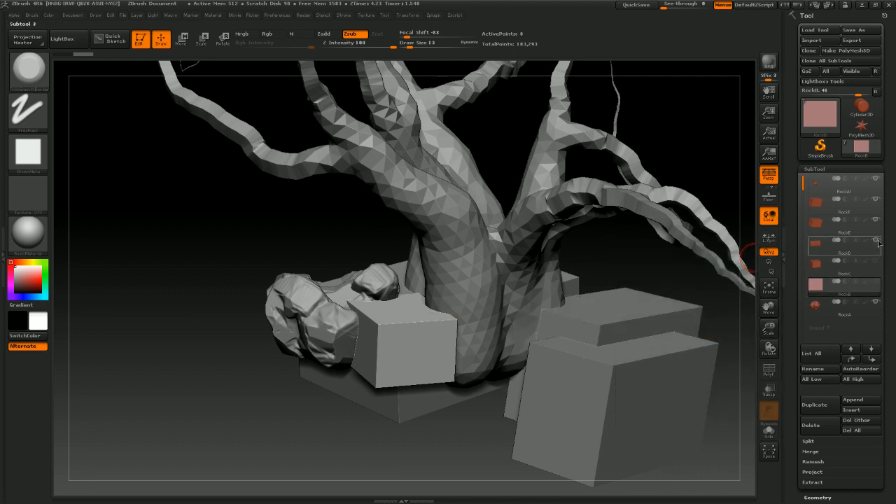
click(876, 240)
click(876, 219)
click(875, 205)
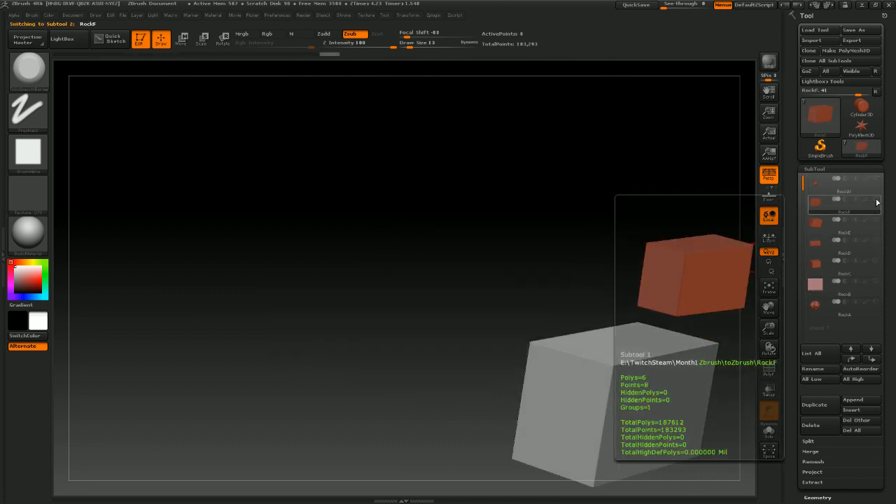
click(875, 280)
click(876, 303)
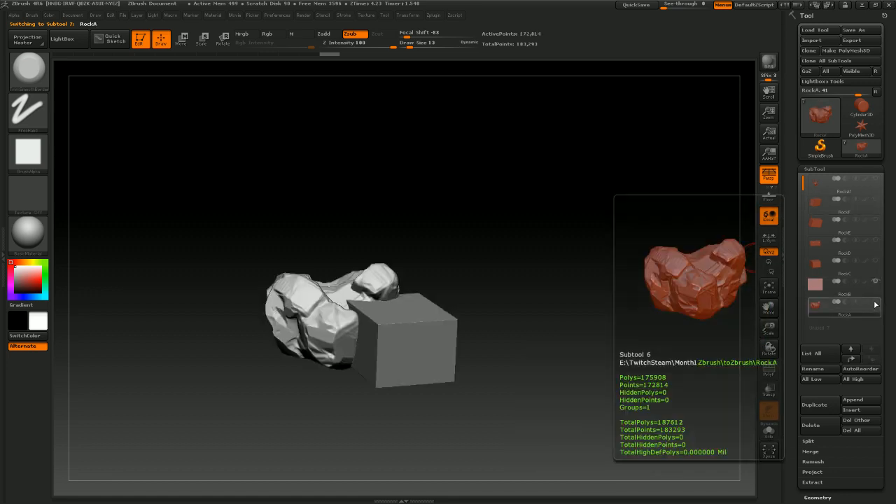
click(874, 302)
click(874, 301)
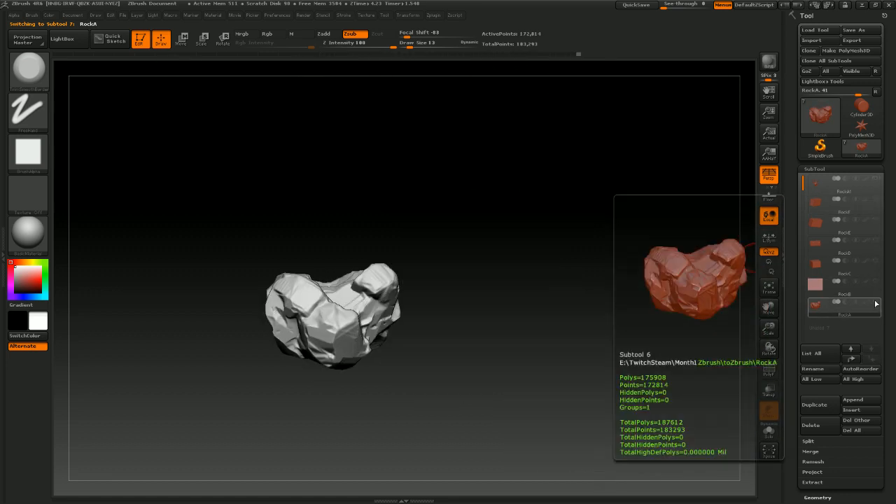
Show the RockB box next to RockA and select it as the active subtool
click(875, 284)
drag(599, 335, 785, 260)
click(813, 288)
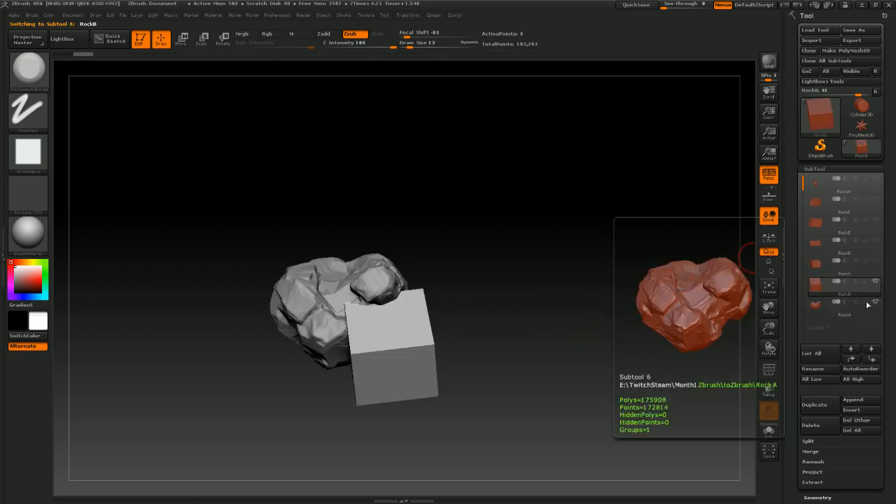
drag(517, 337, 749, 233)
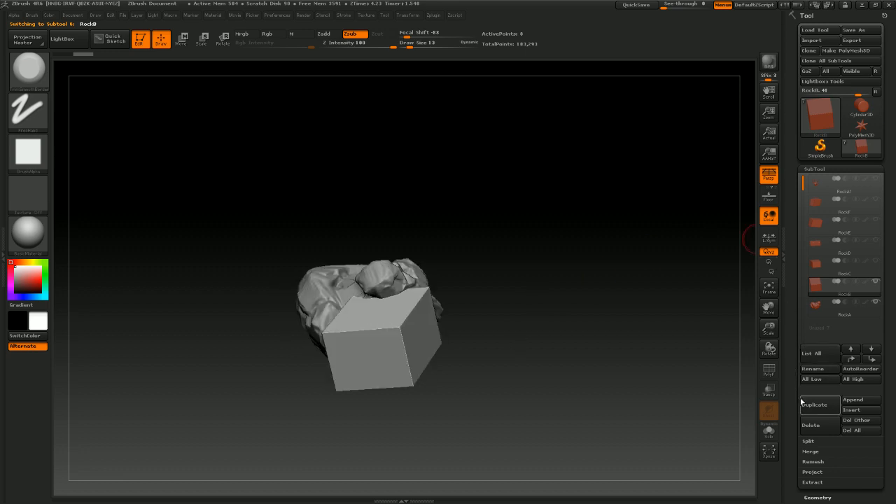
DynaMesh the RockB box with a resolution of 2048
drag(882, 427, 880, 347)
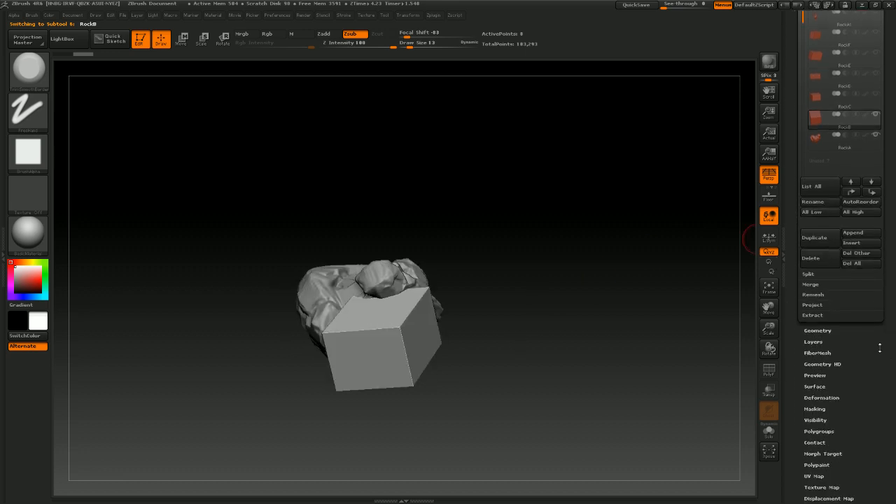
click(816, 330)
drag(861, 299, 860, 337)
click(809, 212)
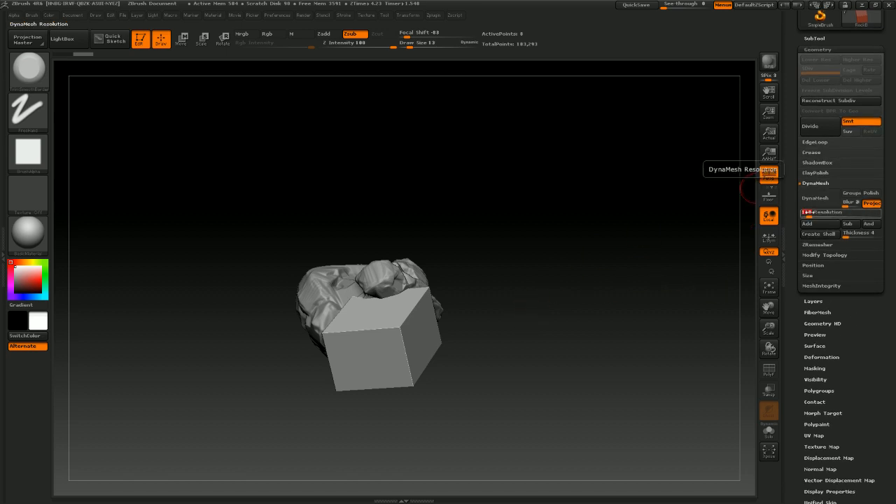
text(8)
drag(804, 212, 825, 212)
drag(890, 214, 891, 214)
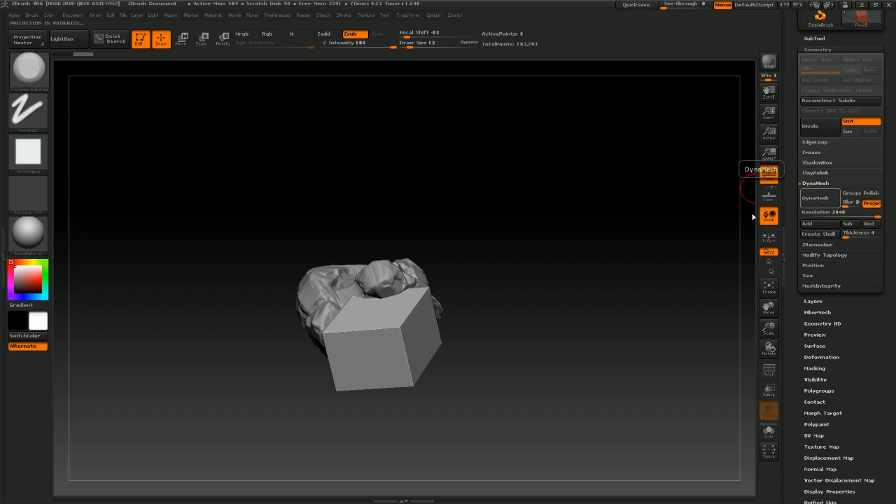
mouse_move(560, 276)
mouse_down()
mouse_move(529, 302)
mouse_move(584, 274)
mouse_move(567, 300)
mouse_move(580, 280)
mouse_move(578, 290)
mouse_up()
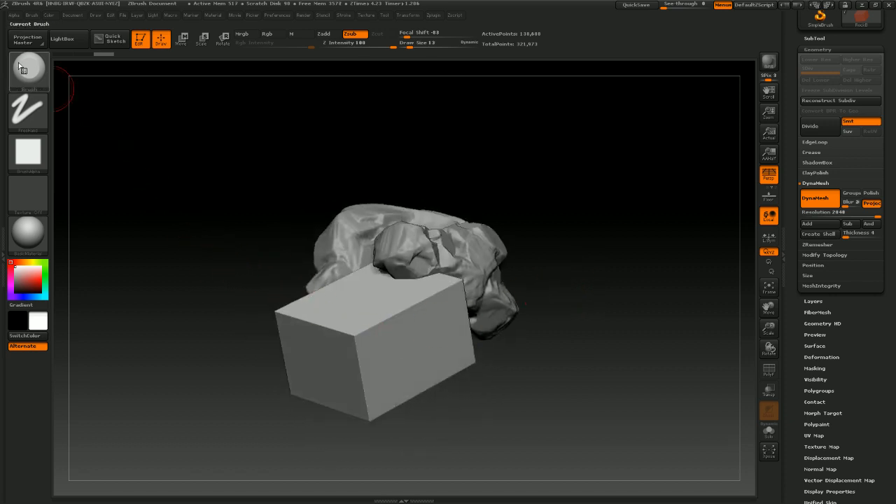
Set the draw size to 20 and trim the box's top edge and front face
key(s)
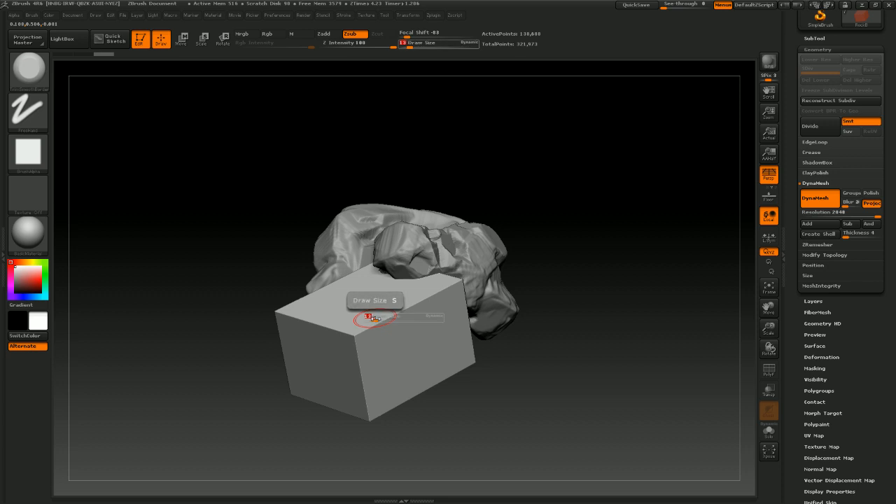
drag(375, 319, 379, 320)
drag(569, 232, 594, 262)
mouse_move(369, 356)
mouse_down()
mouse_move(437, 289)
mouse_move(463, 279)
mouse_up()
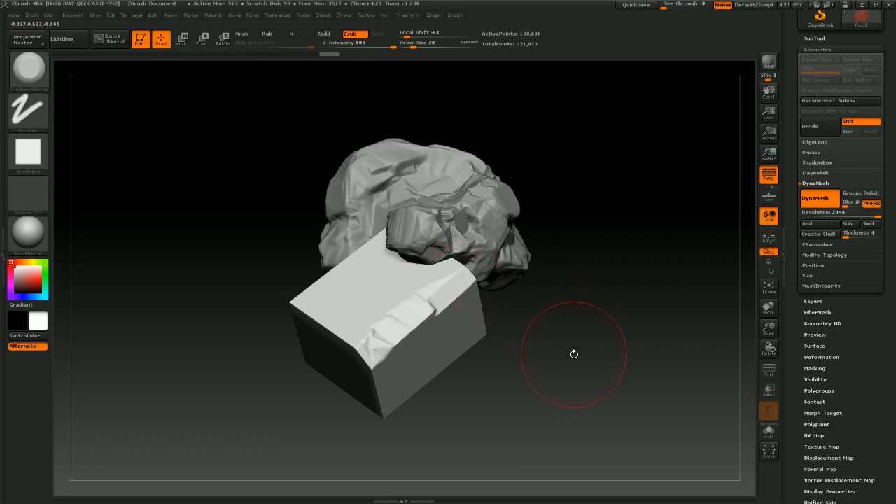
drag(574, 354, 553, 327)
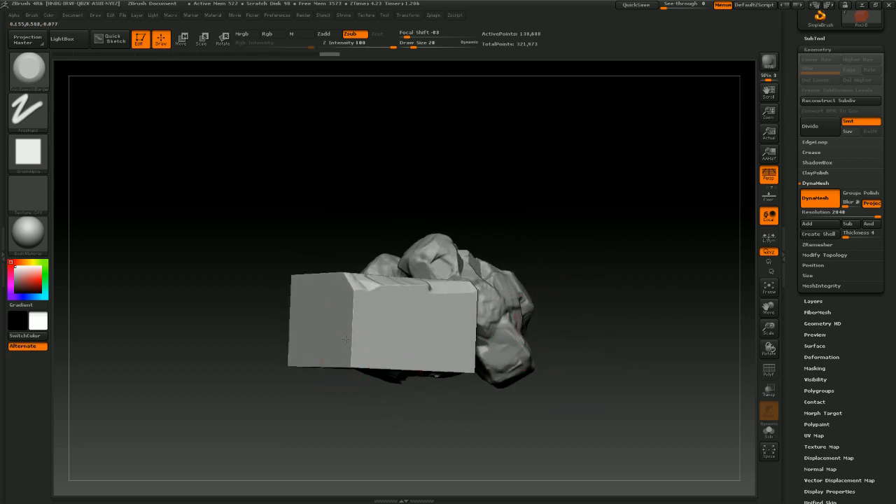
mouse_move(348, 350)
mouse_down()
mouse_move(358, 320)
mouse_move(360, 337)
mouse_move(357, 301)
mouse_move(372, 339)
mouse_up()
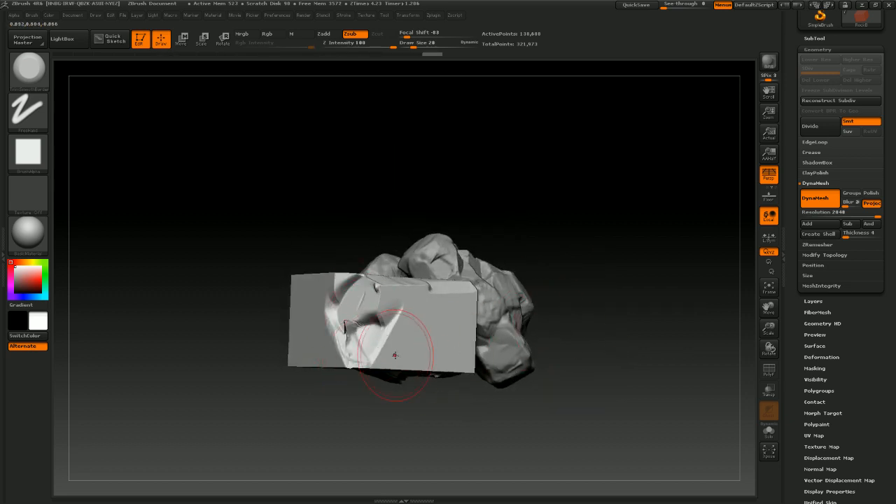
Trim the box's upper corner and undo the last stroke
drag(559, 280, 556, 229)
drag(490, 229, 525, 281)
key(ctrl+z)
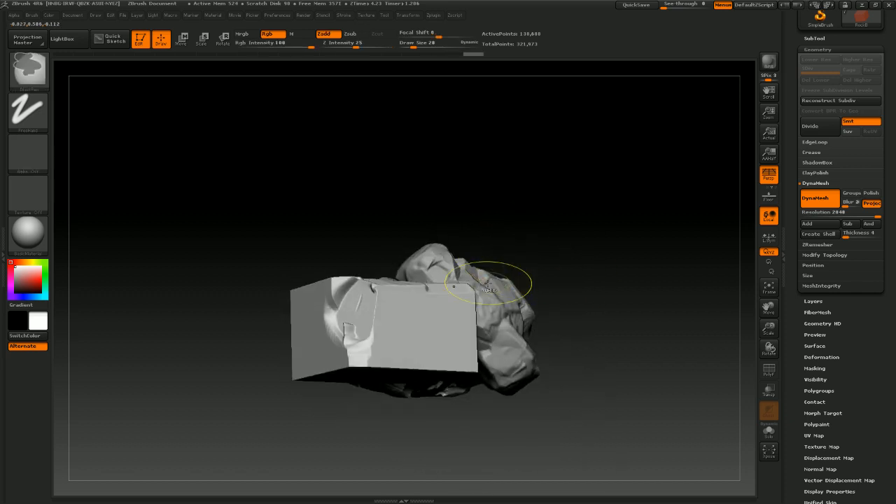
Trim facets along the box's front and top edges
drag(534, 243, 568, 243)
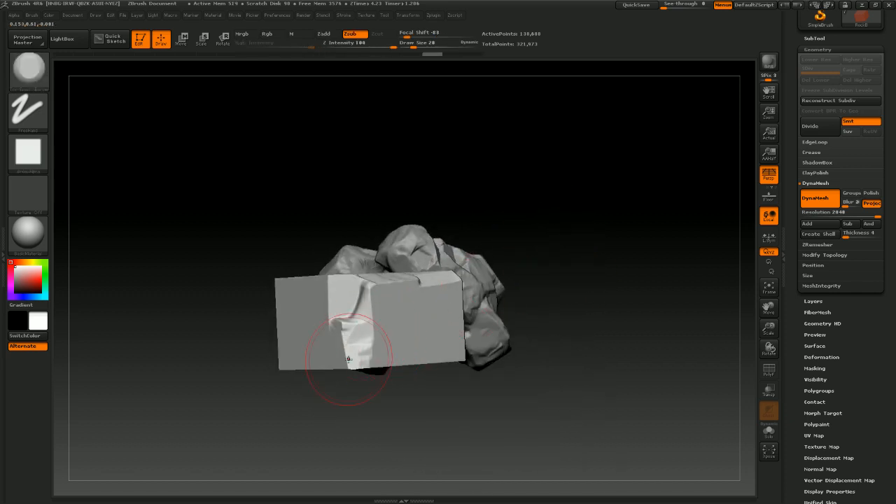
mouse_move(349, 359)
mouse_down()
mouse_move(345, 339)
mouse_move(326, 329)
mouse_move(319, 282)
mouse_up()
mouse_move(531, 229)
mouse_down()
mouse_move(556, 230)
mouse_move(370, 270)
mouse_up()
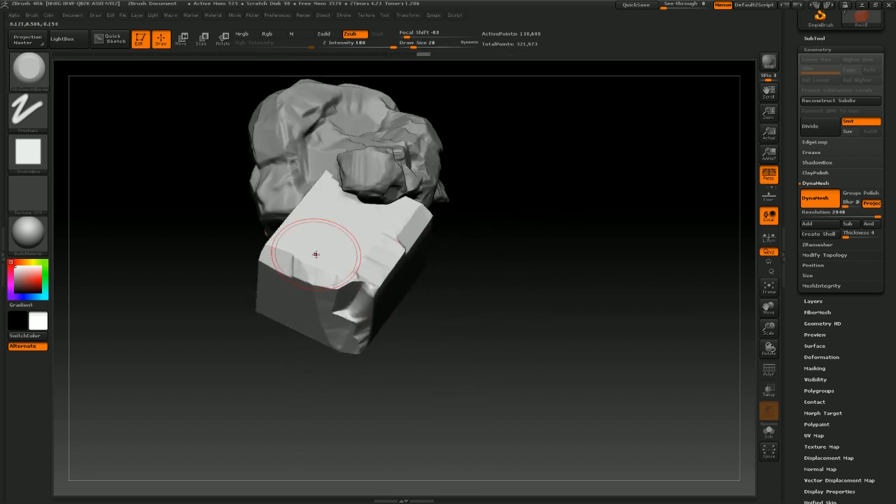
drag(462, 351, 406, 273)
mouse_move(341, 312)
mouse_down()
mouse_move(330, 304)
mouse_move(352, 289)
mouse_move(447, 292)
mouse_up()
mouse_move(580, 215)
mouse_down()
mouse_move(548, 273)
mouse_move(507, 277)
mouse_up()
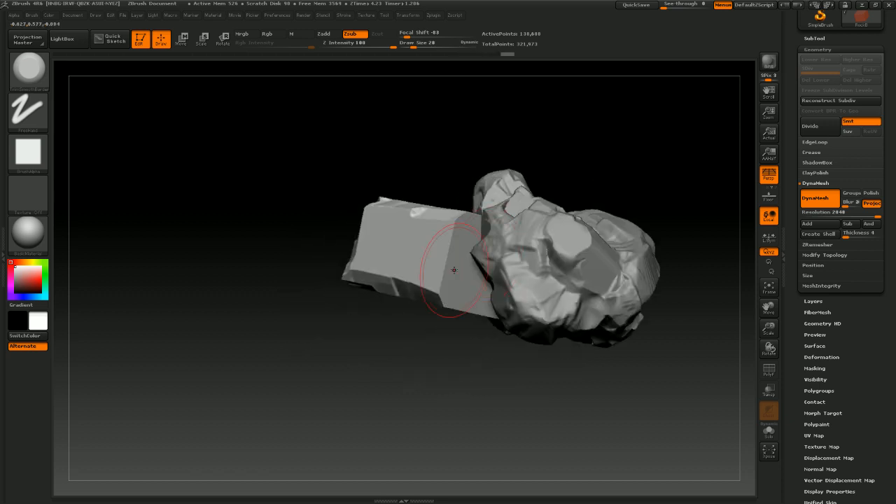
Trim the box's far side and upper corners into rock-like planes
mouse_move(446, 288)
mouse_down()
mouse_move(441, 246)
mouse_move(455, 224)
mouse_up()
mouse_move(559, 162)
mouse_down()
mouse_move(603, 187)
mouse_move(443, 222)
mouse_up()
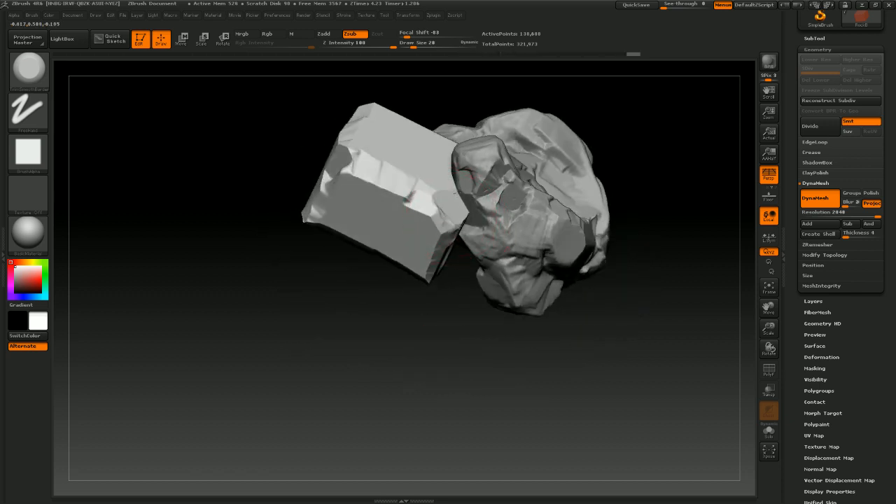
drag(589, 108, 410, 200)
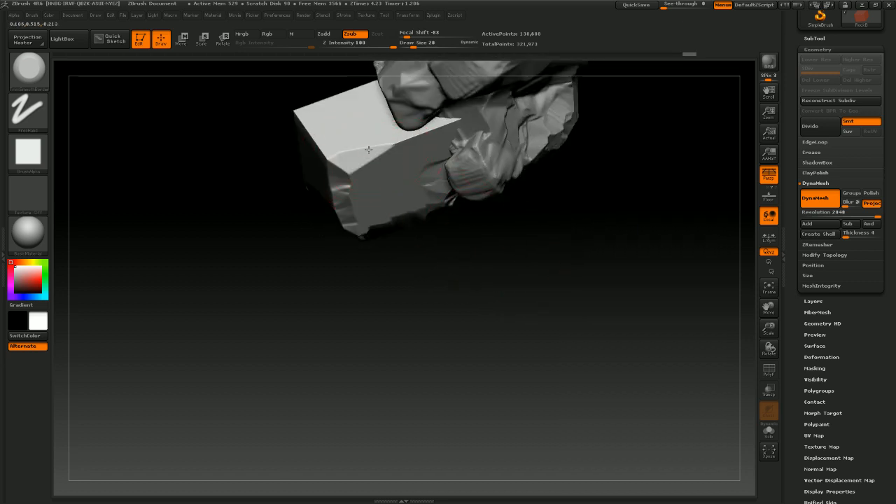
mouse_move(368, 150)
mouse_down()
mouse_move(432, 127)
mouse_move(351, 153)
mouse_move(304, 126)
mouse_up()
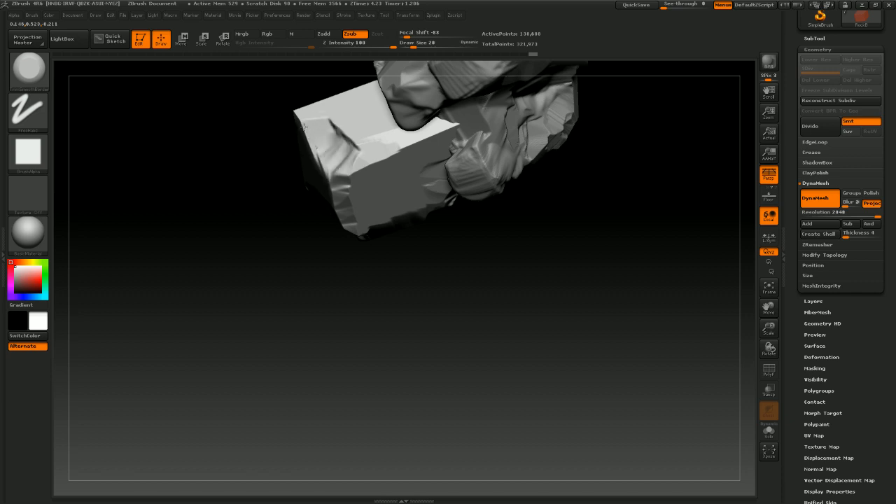
mouse_move(254, 242)
mouse_down()
mouse_move(328, 298)
mouse_move(301, 306)
mouse_move(326, 294)
mouse_move(381, 312)
mouse_move(480, 252)
mouse_move(556, 226)
mouse_move(552, 184)
mouse_move(469, 366)
mouse_move(473, 343)
mouse_up()
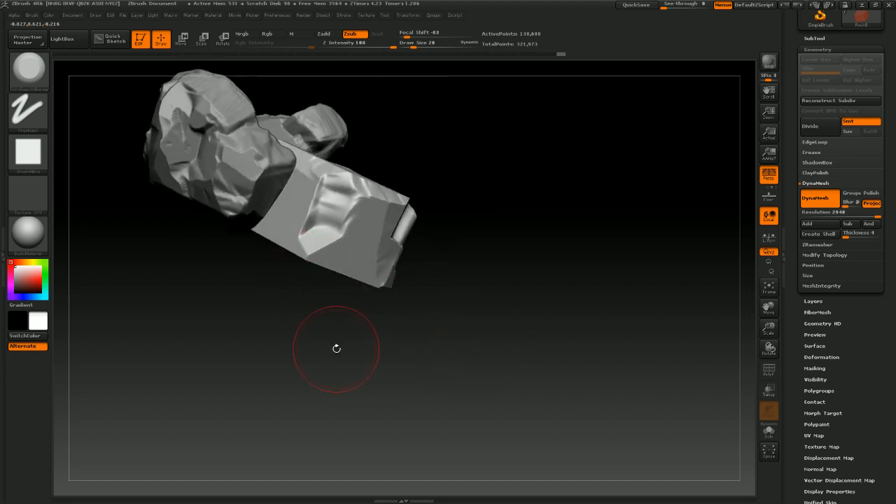
mouse_move(336, 348)
mouse_down()
mouse_move(302, 235)
mouse_move(390, 297)
mouse_move(326, 261)
mouse_up()
drag(446, 189, 497, 203)
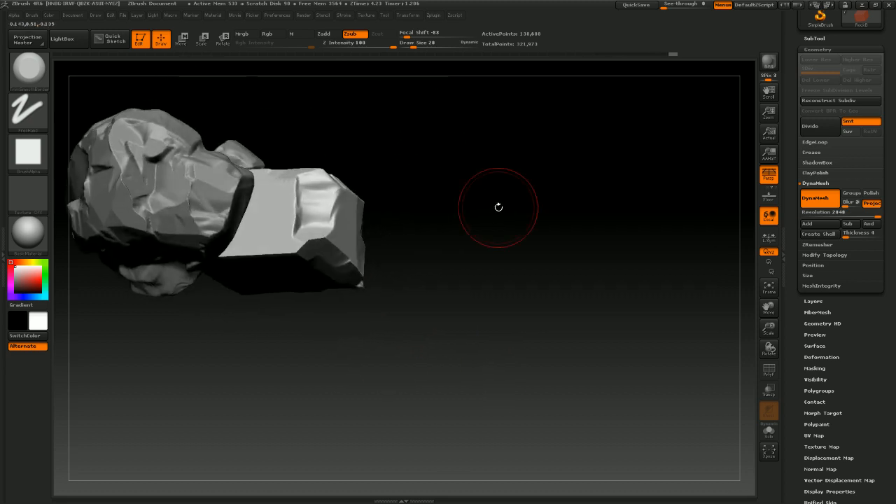
Trim the box's remaining edges and underside into angular rock facets
shift+drag(308, 245, 305, 247)
mouse_move(448, 156)
mouse_down()
mouse_move(416, 166)
mouse_move(405, 193)
mouse_move(427, 182)
mouse_move(414, 233)
mouse_move(399, 239)
mouse_up()
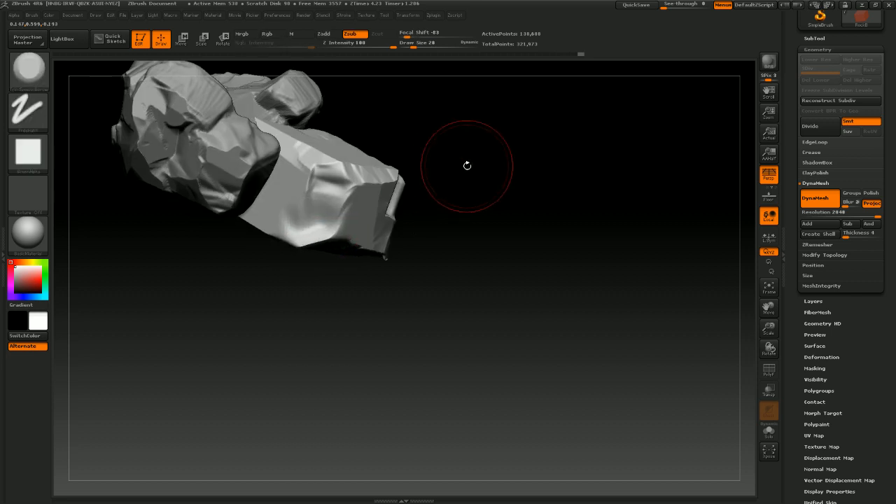
drag(466, 163, 404, 175)
shift+drag(319, 239, 319, 245)
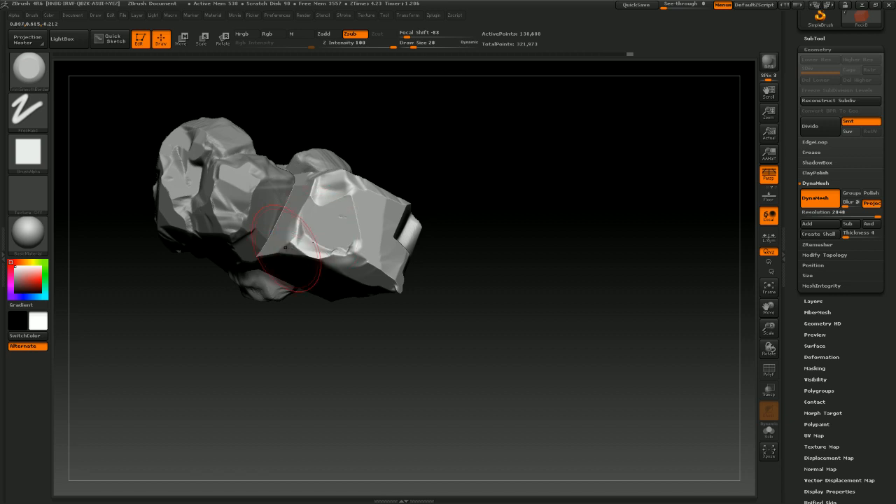
drag(482, 193, 461, 210)
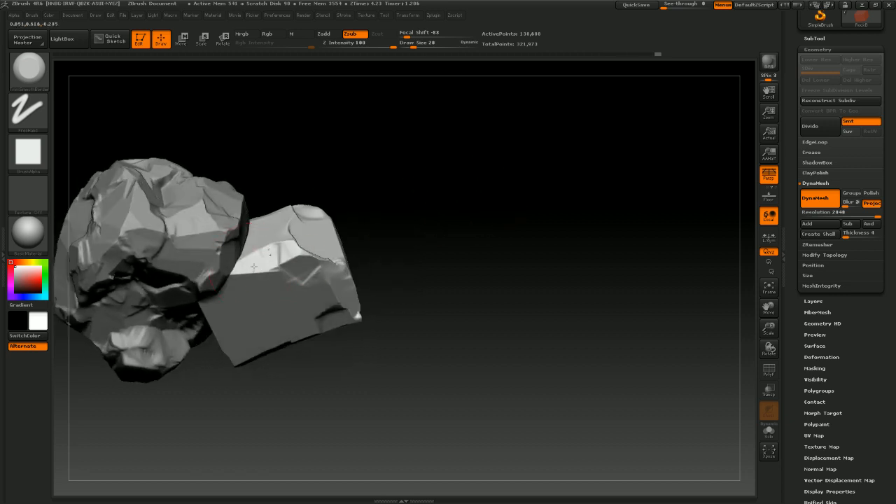
drag(254, 266, 210, 307)
mouse_move(410, 196)
mouse_down()
mouse_move(425, 196)
mouse_move(408, 198)
mouse_move(403, 180)
mouse_up()
drag(187, 383, 205, 306)
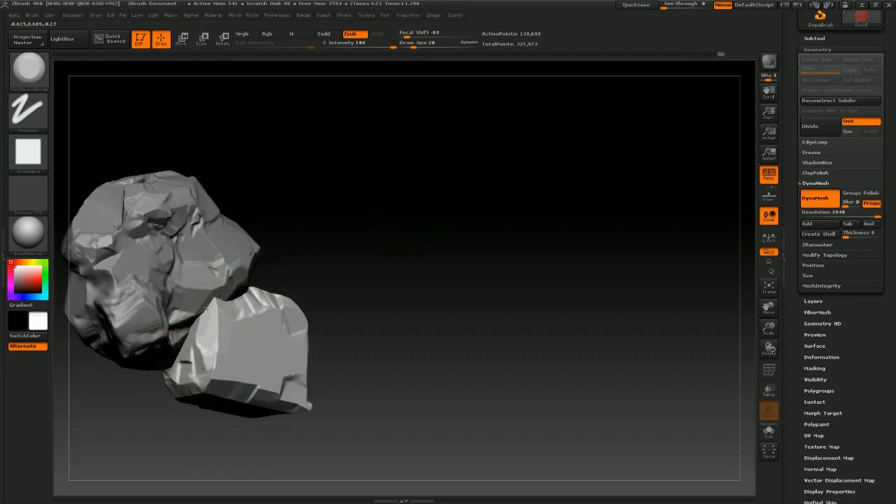
Trim a few final facets along the box's edges where it meets the larger rock
drag(413, 240, 462, 279)
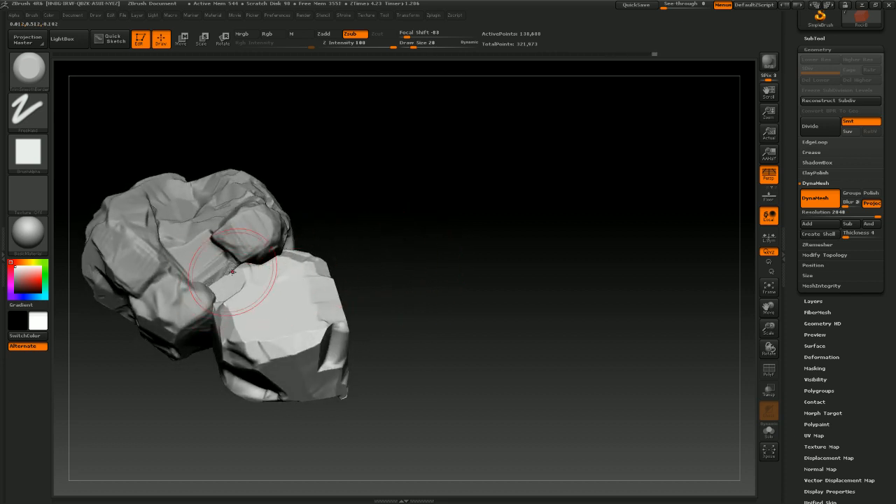
drag(354, 236, 360, 275)
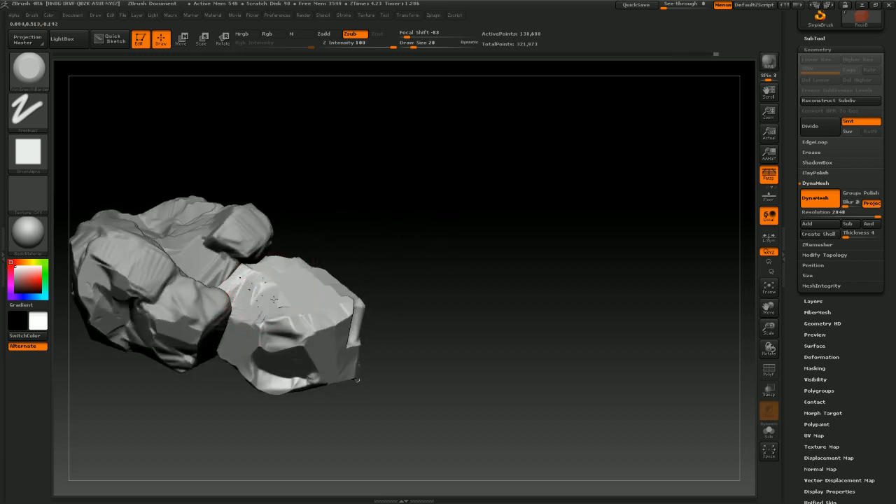
drag(436, 248, 483, 262)
drag(480, 221, 358, 291)
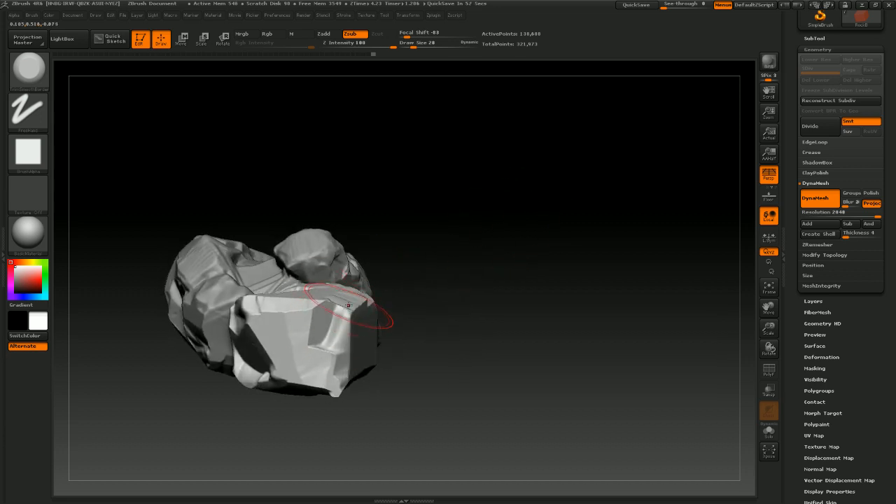
drag(476, 236, 314, 266)
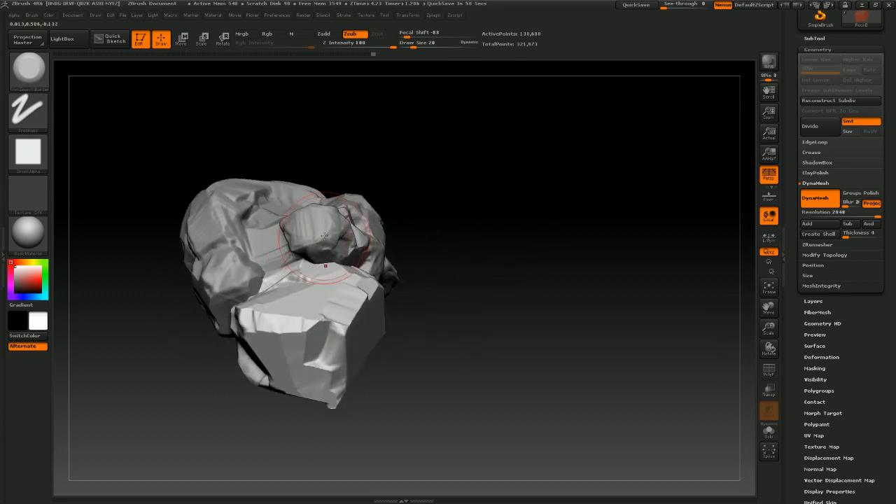
mouse_move(455, 225)
mouse_down()
mouse_move(490, 234)
mouse_move(462, 235)
mouse_move(460, 259)
mouse_move(426, 266)
mouse_move(436, 254)
mouse_move(333, 252)
mouse_up()
drag(402, 254, 382, 255)
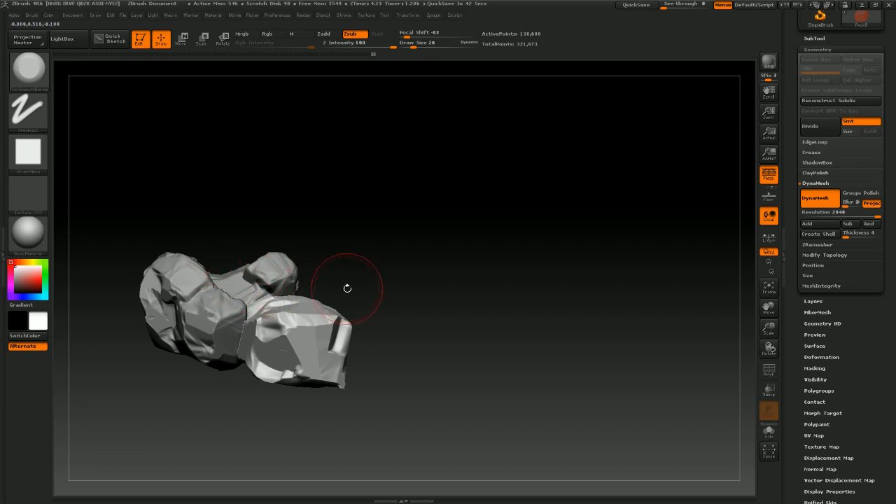
drag(347, 288, 433, 283)
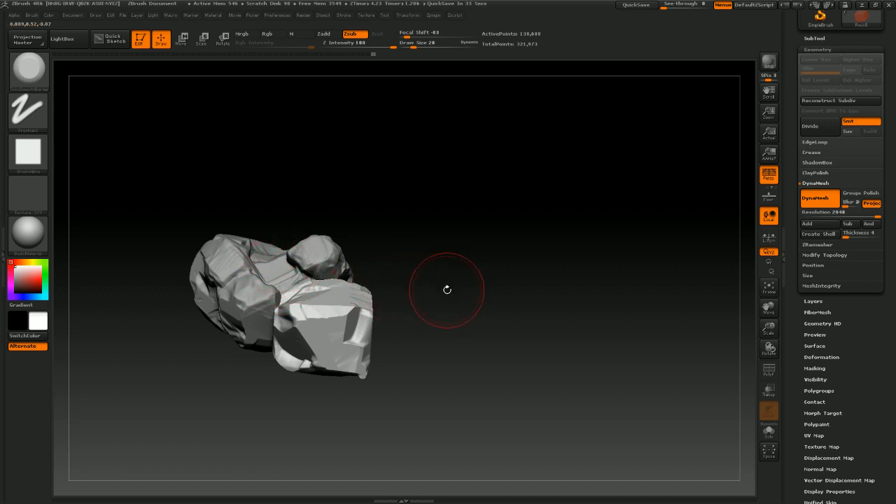
drag(447, 289, 474, 256)
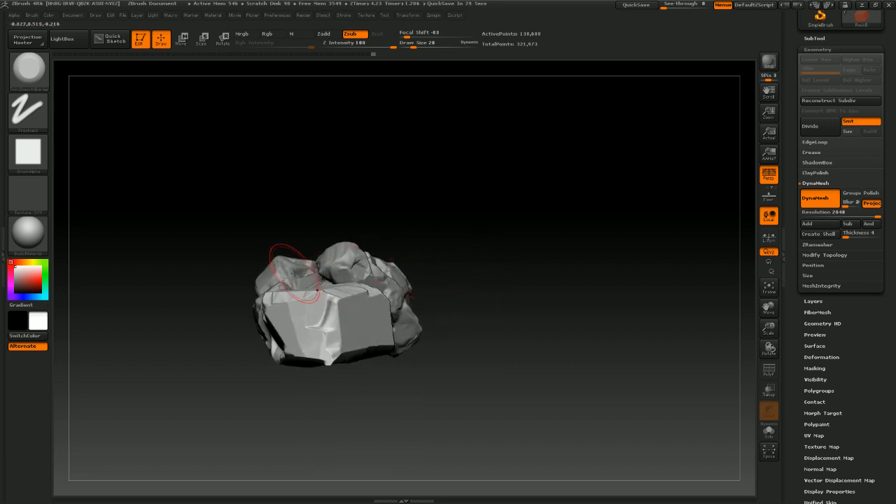
drag(411, 239, 322, 271)
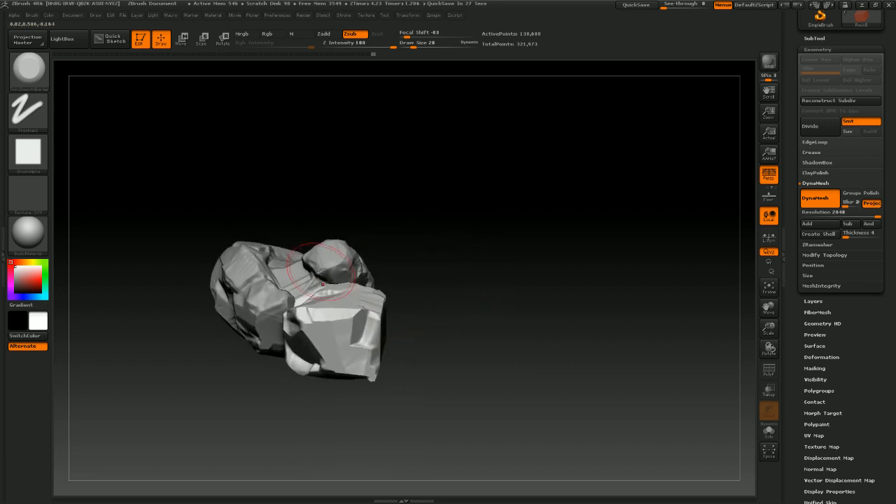
mouse_move(414, 233)
mouse_down()
mouse_move(366, 234)
mouse_move(409, 234)
mouse_up()
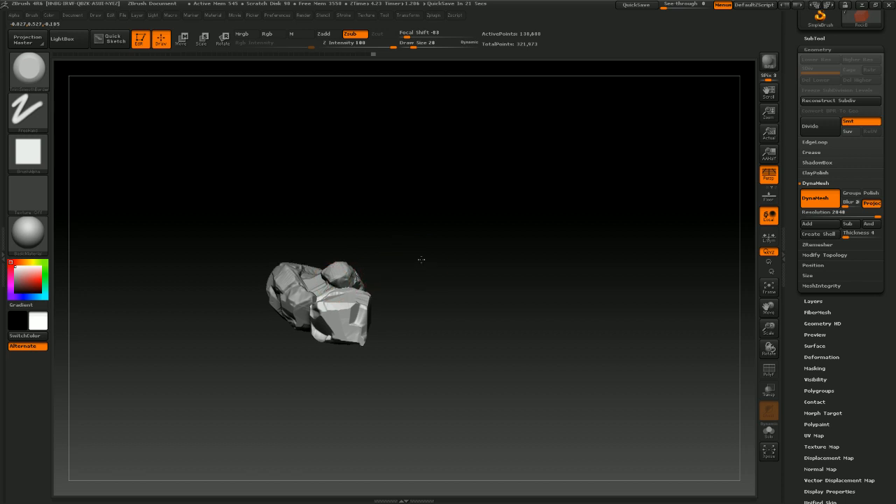
mouse_move(421, 260)
alt+mouse_down()
mouse_move(497, 248)
mouse_move(530, 294)
mouse_move(503, 258)
alt+mouse_up()
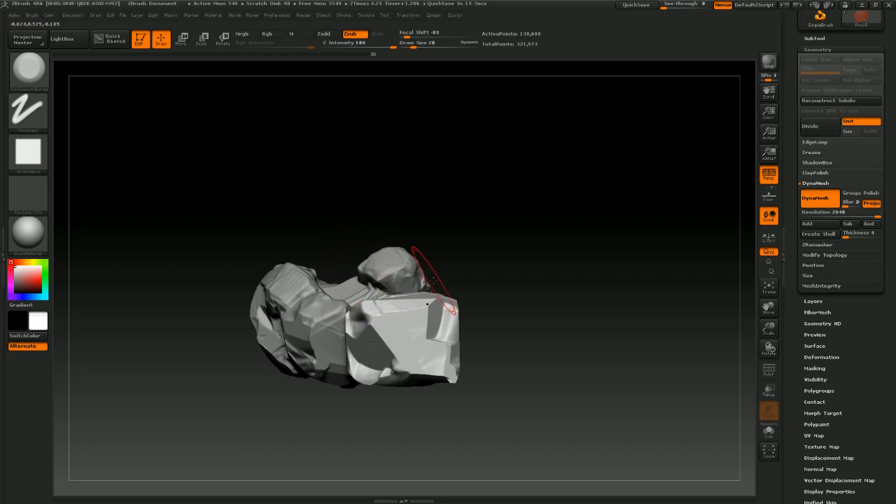
mouse_move(534, 292)
mouse_down()
mouse_move(489, 320)
mouse_move(525, 387)
mouse_move(472, 388)
mouse_move(498, 371)
mouse_move(518, 392)
mouse_move(540, 385)
mouse_move(532, 381)
mouse_up()
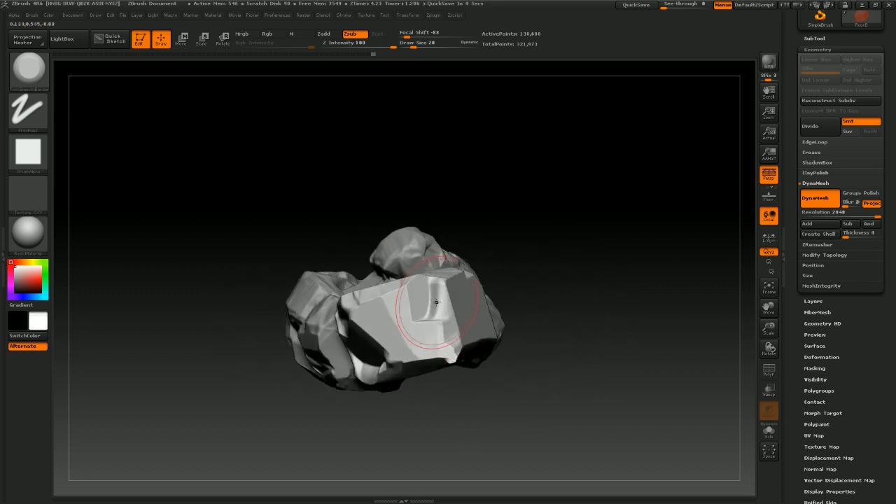
mouse_move(564, 356)
mouse_down()
mouse_move(561, 382)
mouse_move(570, 356)
mouse_up()
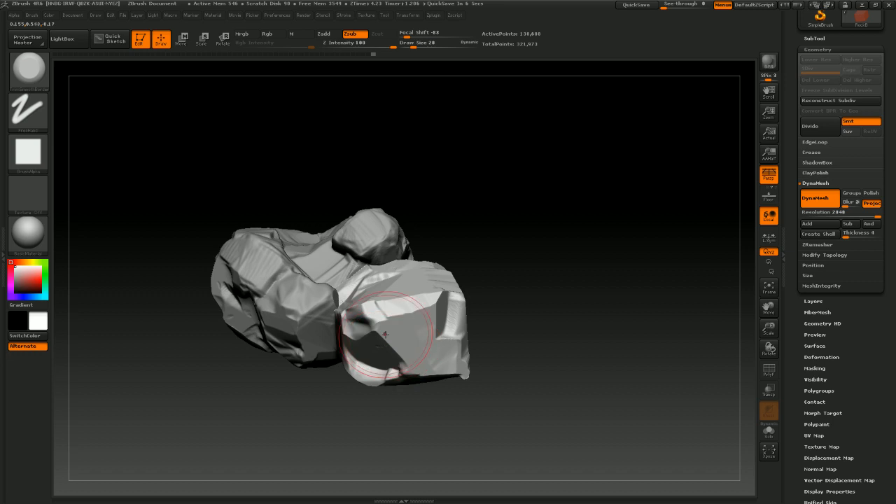
drag(522, 334, 529, 298)
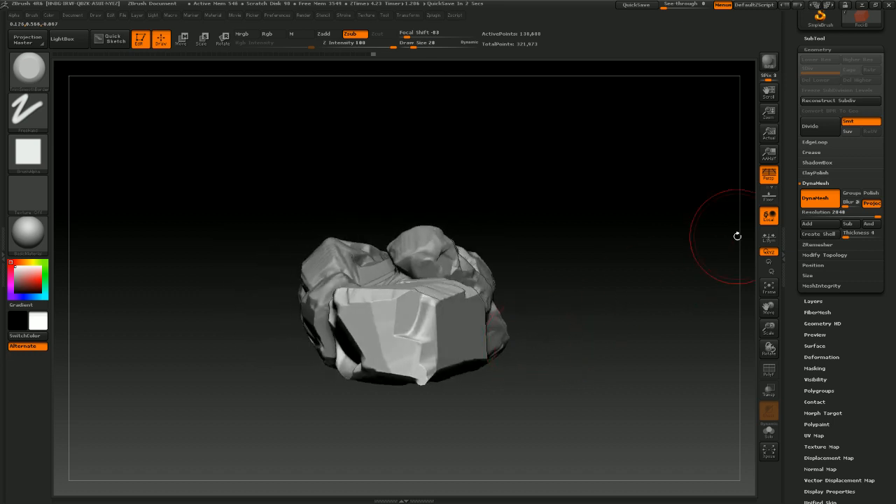
alt+drag(592, 302, 566, 284)
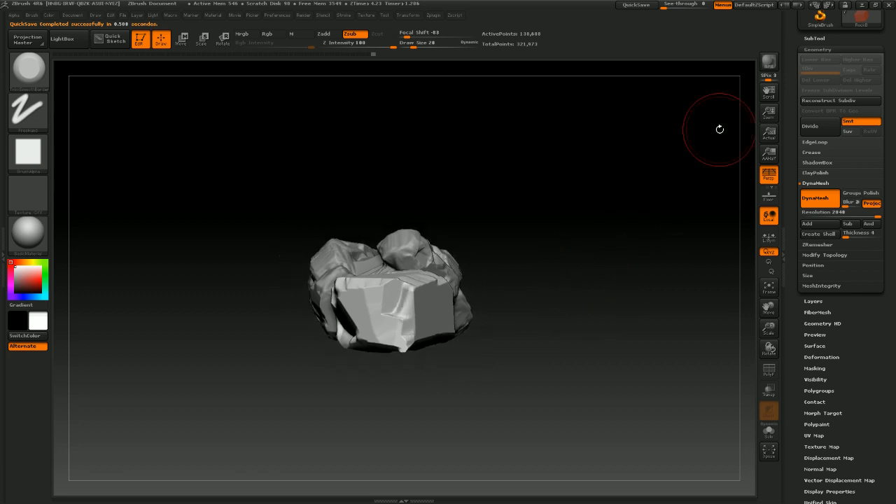
Save the tool as RockA1.ztl in the TwitchStream > Month1 > Class2 > Zbrush folder on drive E:
drag(883, 60, 849, 158)
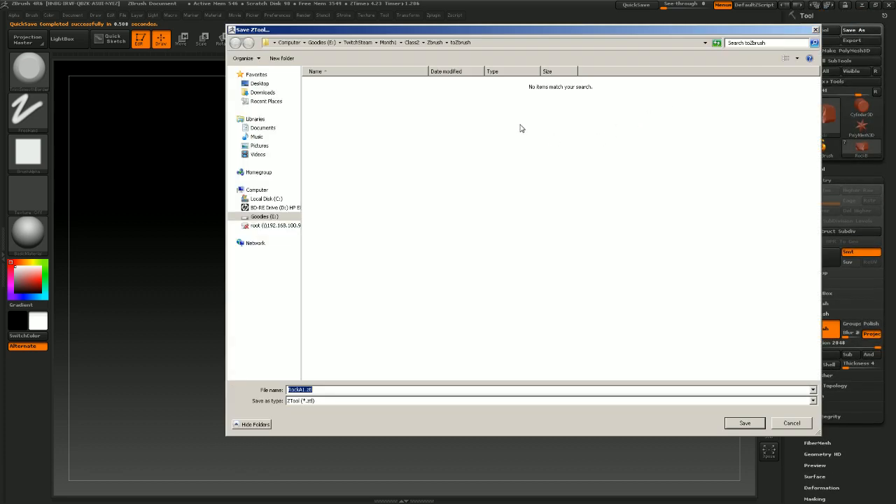
click(263, 208)
click(264, 217)
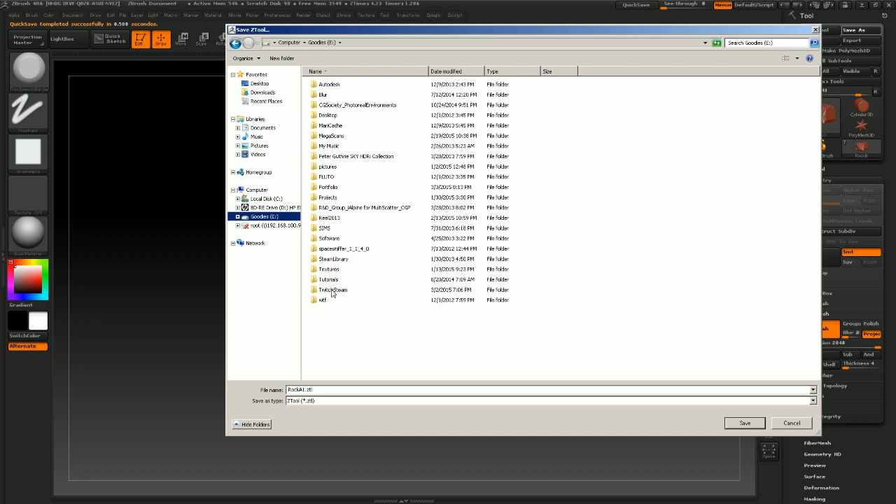
double_click(332, 289)
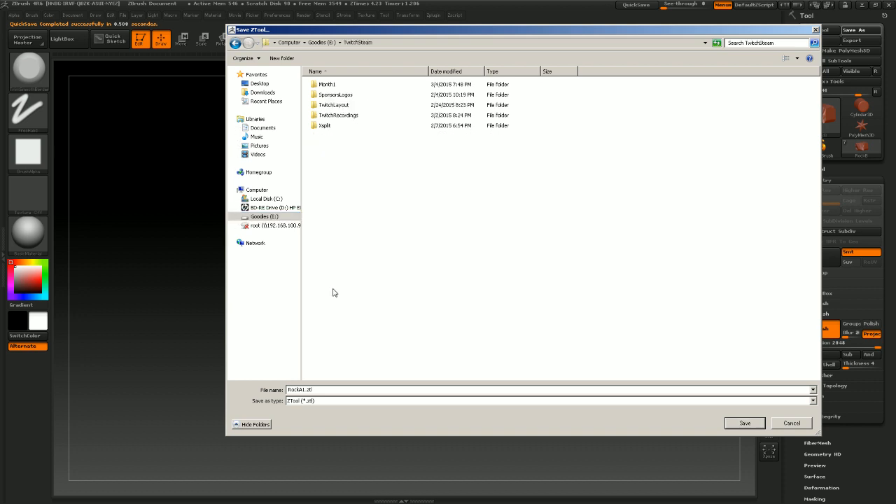
double_click(327, 85)
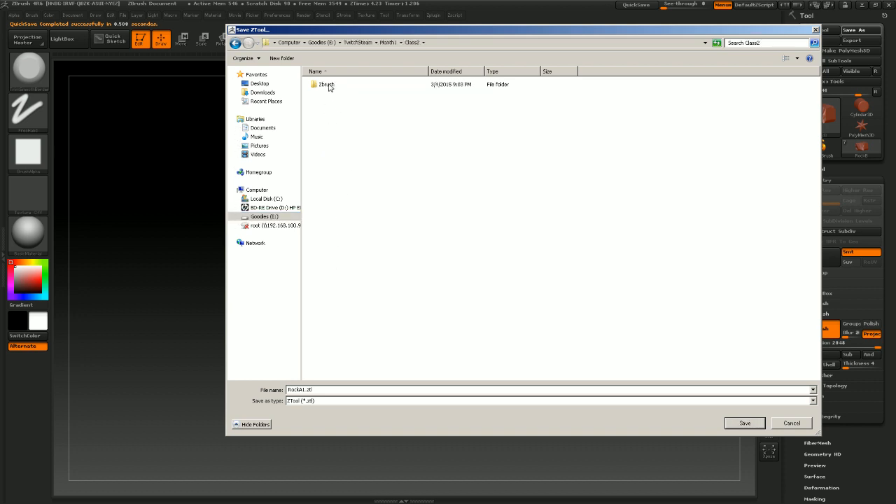
double_click(327, 84)
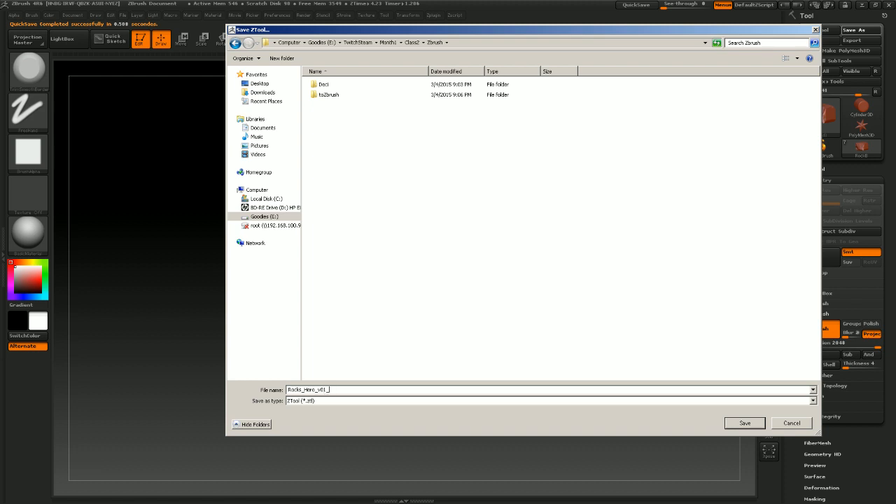
Save the ZTool as Rocks_Hero_v01_
key(Return)
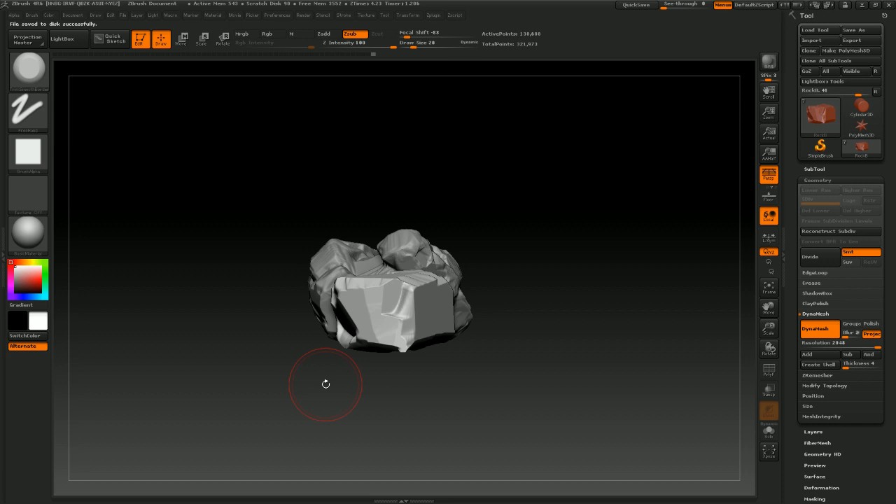
drag(519, 350, 527, 362)
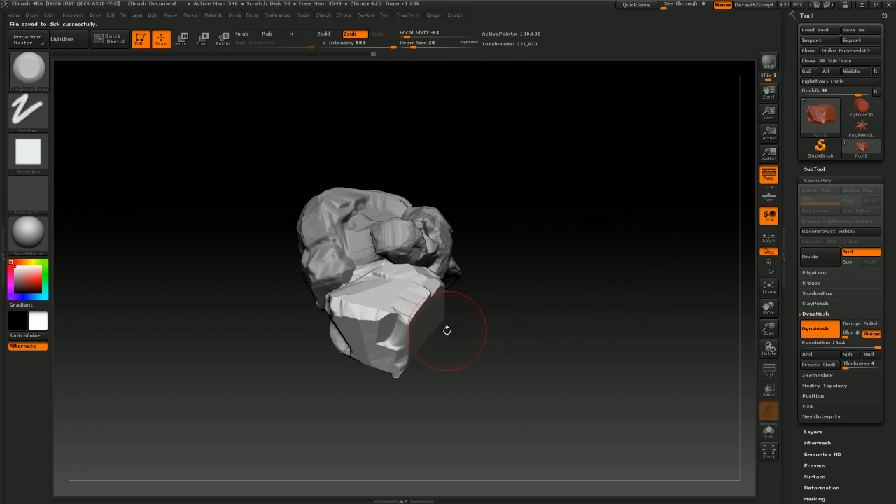
mouse_move(447, 330)
mouse_down()
mouse_move(480, 335)
mouse_move(449, 325)
mouse_up()
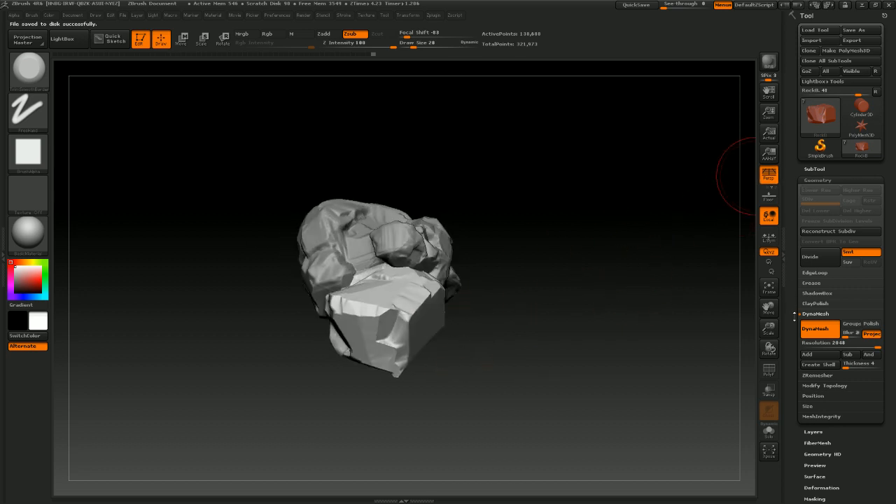
Unhide the cube subtool and make it the active subtool
click(814, 169)
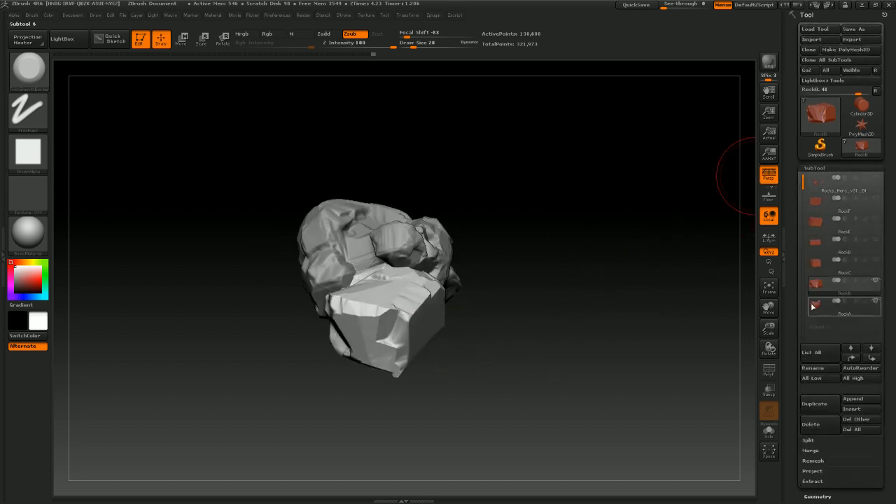
click(875, 260)
mouse_move(602, 237)
mouse_down()
mouse_move(582, 254)
mouse_move(603, 236)
mouse_up()
drag(592, 238, 317, 307)
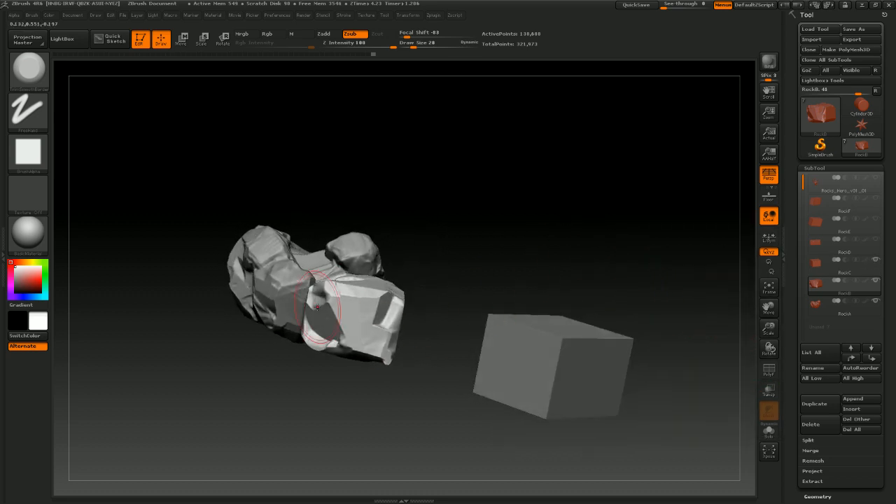
mouse_move(414, 287)
mouse_down()
mouse_move(506, 256)
mouse_move(499, 282)
mouse_move(578, 258)
mouse_up()
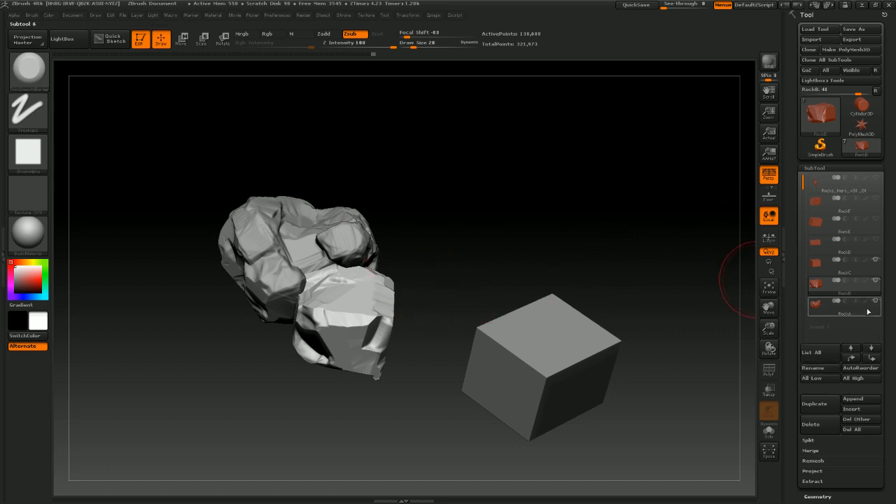
click(817, 265)
DynaMesh the cube subtool at resolution 2048
scroll(873, 294, down, 3)
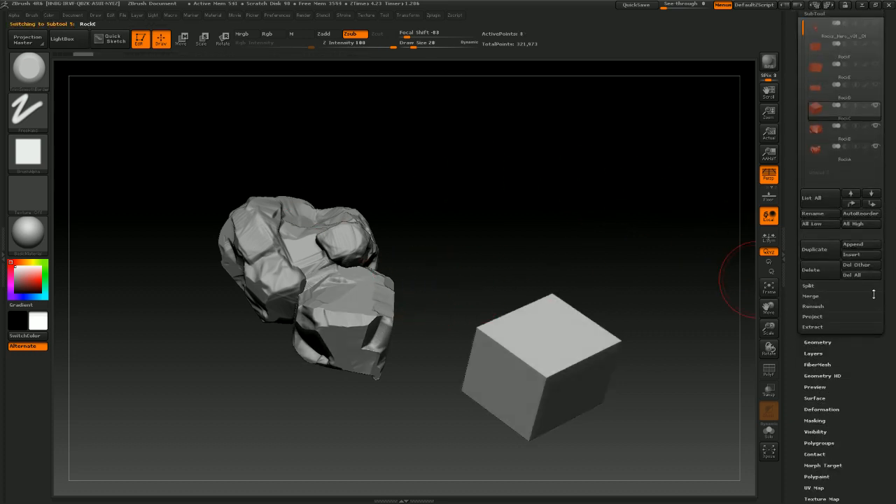
click(818, 342)
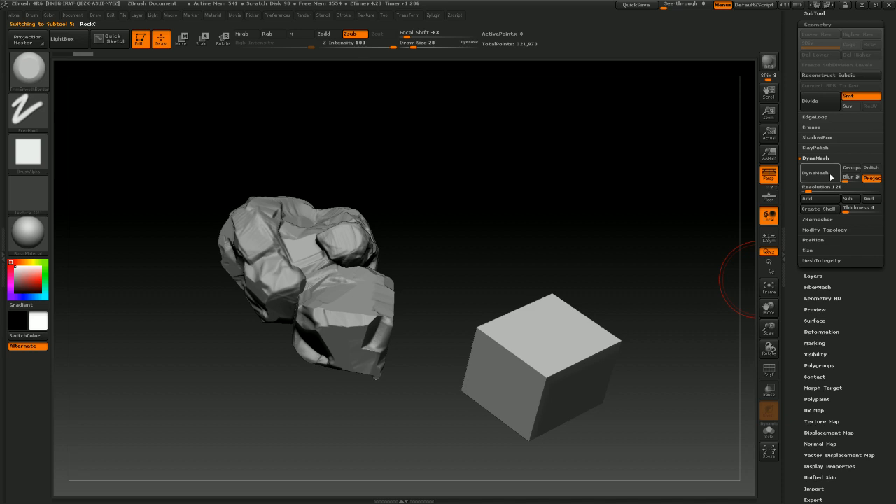
drag(823, 186, 867, 181)
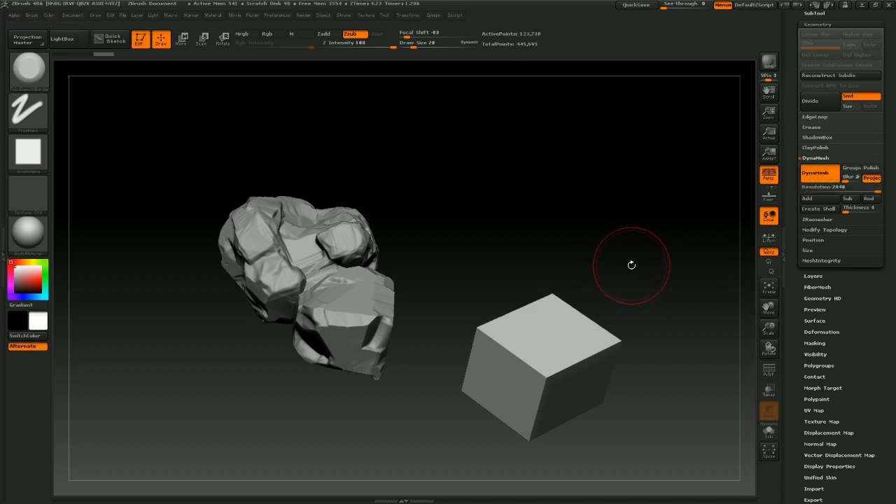
Carve and smooth chipped breaks into the cube's corner with sculpting strokes
mouse_move(631, 264)
mouse_down()
mouse_move(626, 244)
mouse_move(612, 254)
mouse_move(516, 380)
mouse_move(468, 336)
mouse_up()
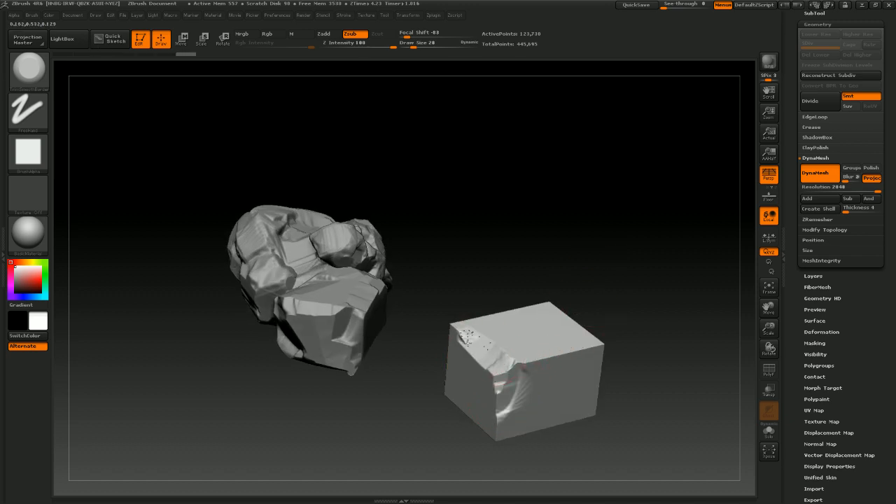
mouse_move(552, 296)
mouse_down()
mouse_move(553, 314)
mouse_move(575, 252)
mouse_up()
mouse_move(466, 408)
mouse_down()
mouse_move(485, 405)
mouse_move(444, 411)
mouse_move(457, 393)
mouse_move(484, 387)
mouse_up()
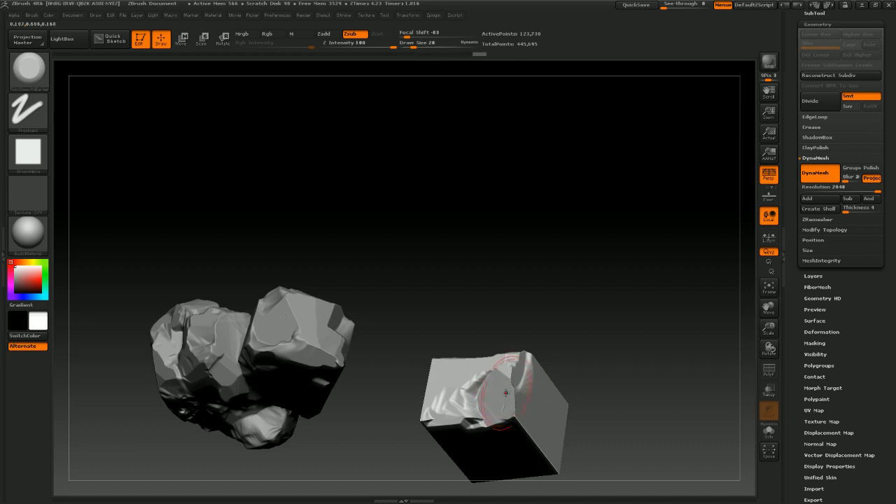
mouse_move(594, 350)
mouse_down()
mouse_move(588, 307)
mouse_move(502, 377)
mouse_up()
drag(579, 302, 569, 350)
shift+drag(515, 358, 499, 359)
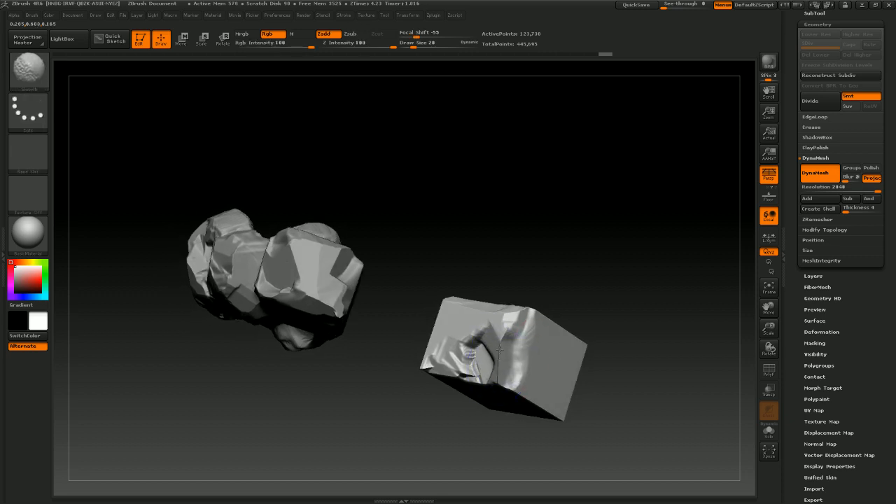
drag(590, 305, 504, 361)
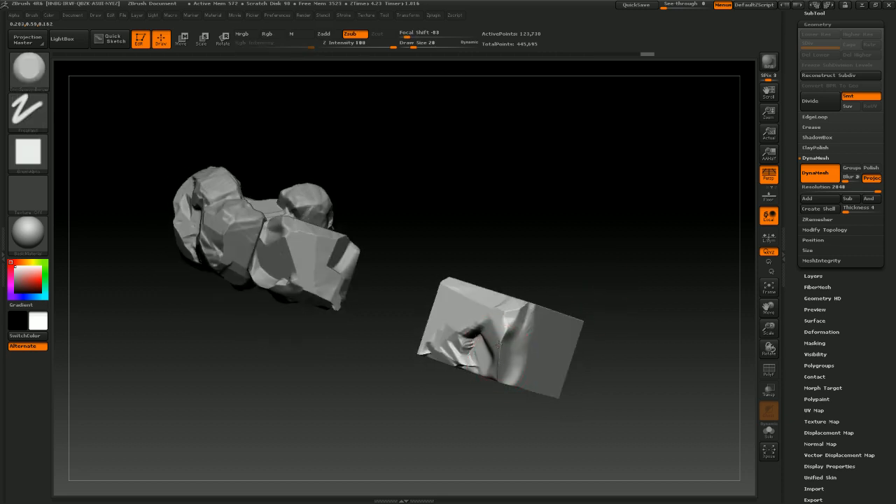
drag(575, 283, 606, 184)
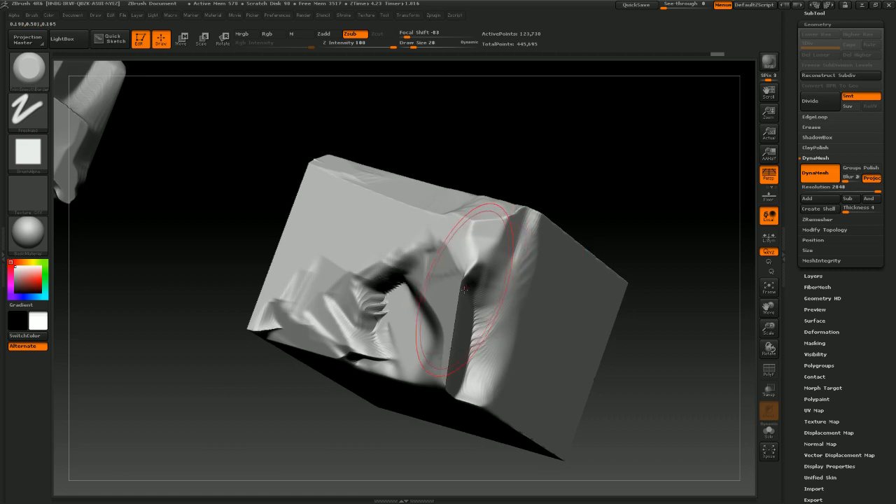
Set the draw size to 4 and carve fine cuts along the cube's crease, smoothing them
key(s)
mouse_move(461, 292)
mouse_down()
mouse_move(453, 292)
mouse_move(458, 307)
mouse_up()
key(shift)
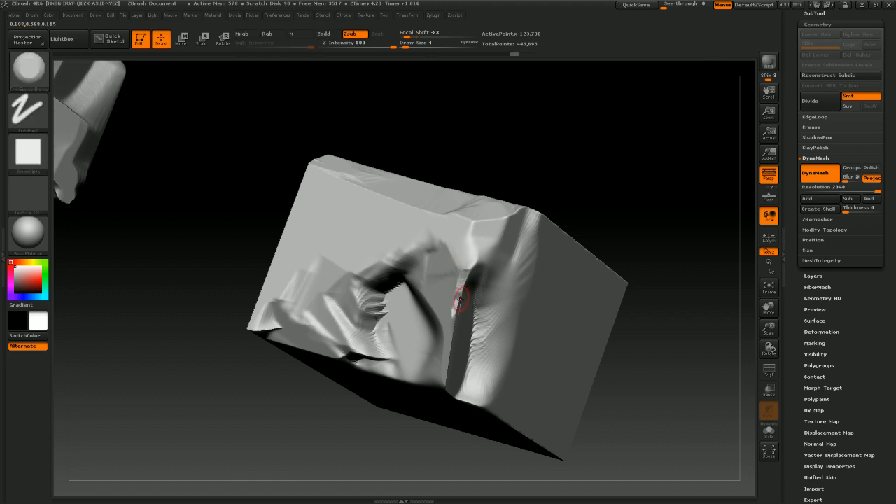
key(shift)
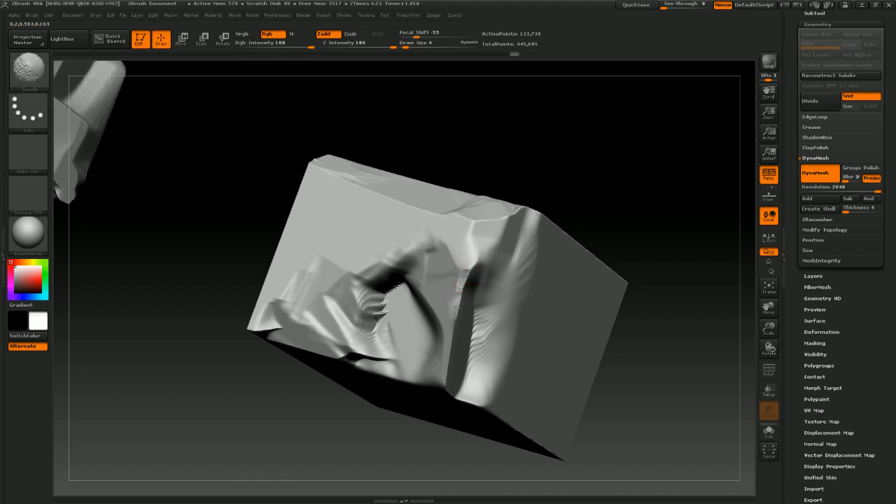
shift+drag(455, 315, 456, 301)
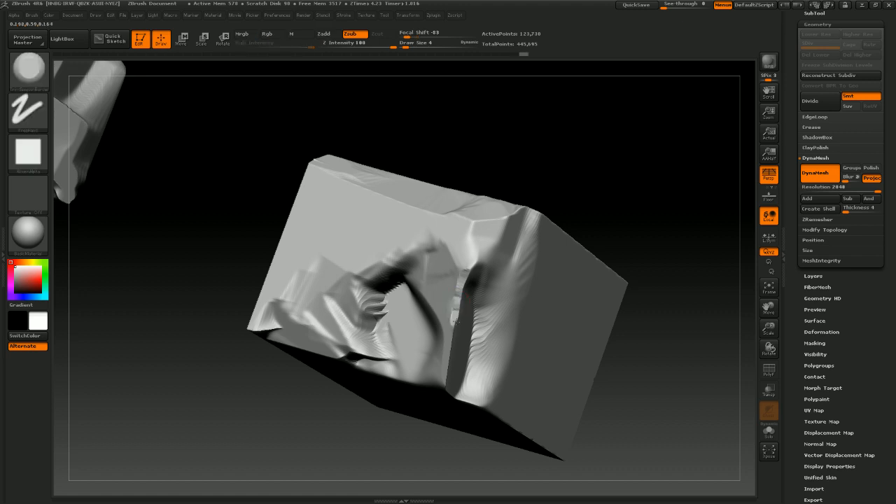
drag(581, 225, 458, 316)
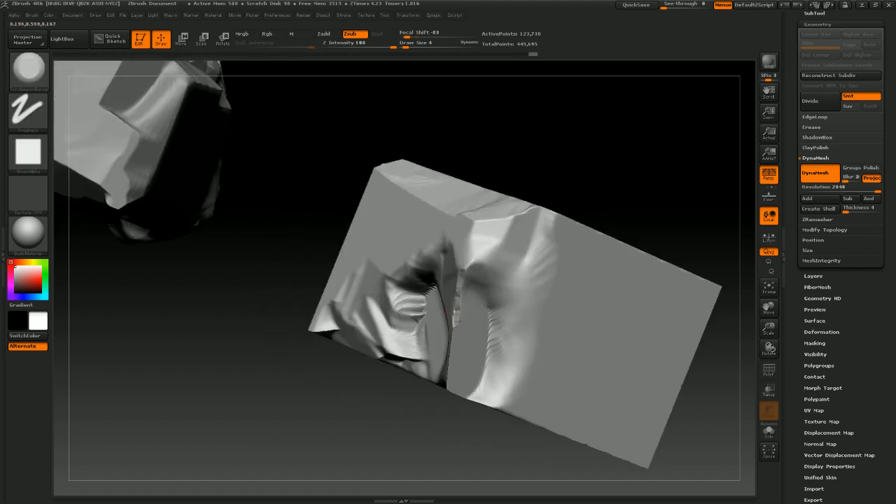
drag(575, 201, 453, 329)
key(shift)
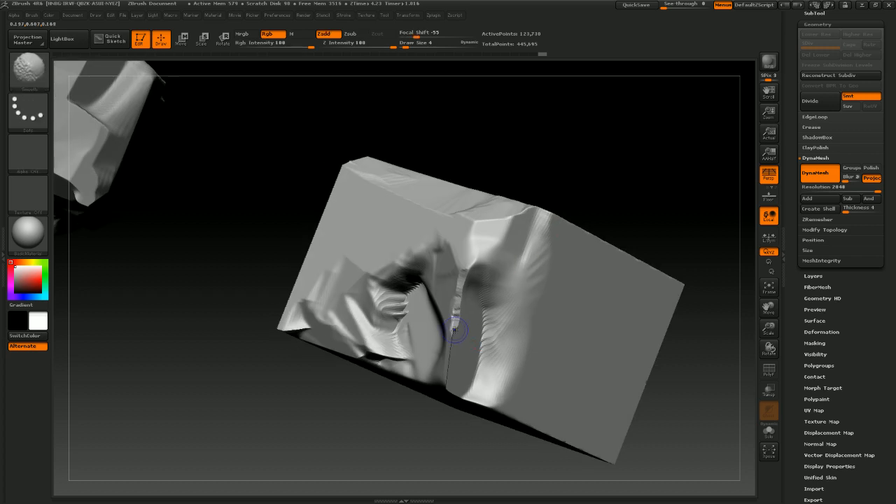
mouse_move(546, 266)
mouse_down()
mouse_move(614, 198)
mouse_move(459, 335)
mouse_up()
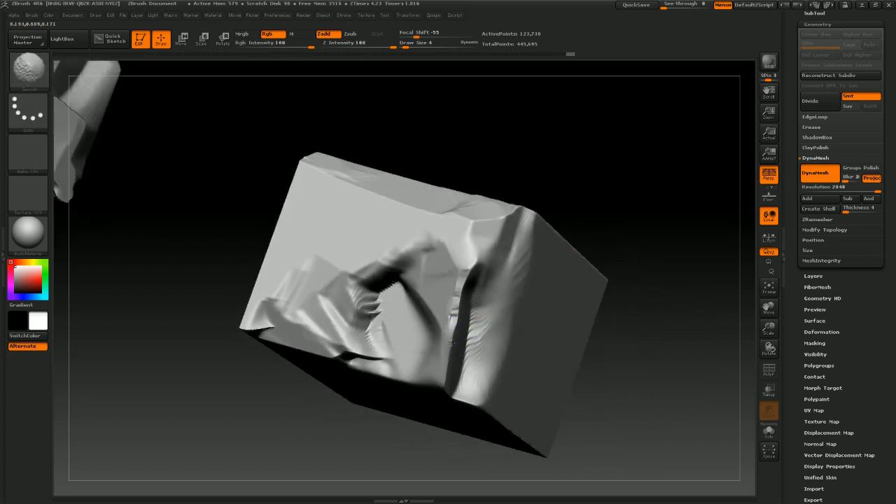
Pick the Inflat brush, set the draw size to 7, and switch back to the carving brush
click(30, 70)
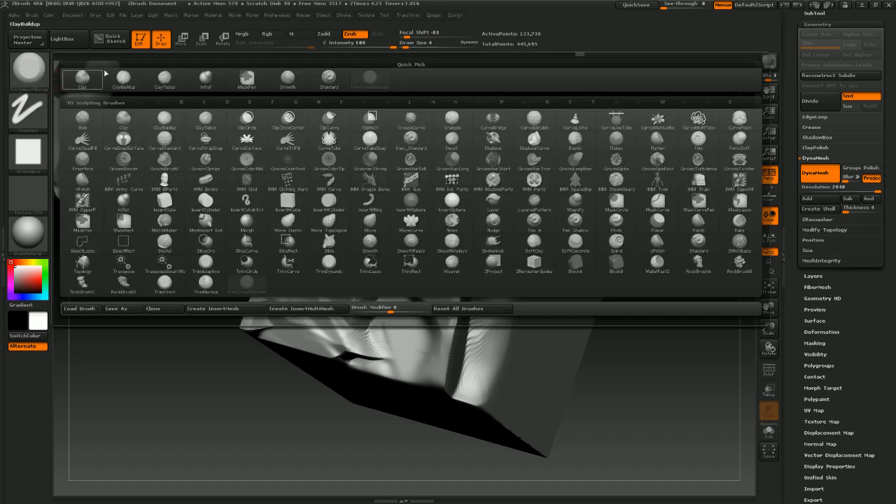
click(205, 80)
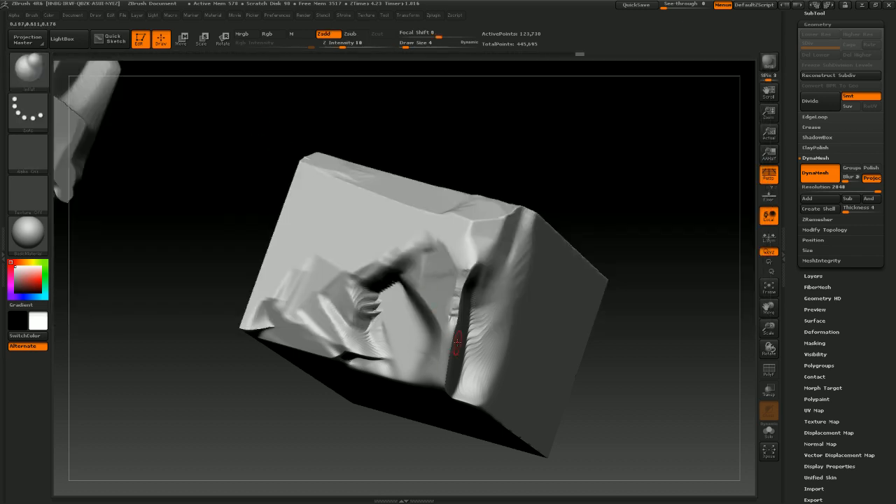
key(s)
drag(458, 342, 443, 383)
key(shift)
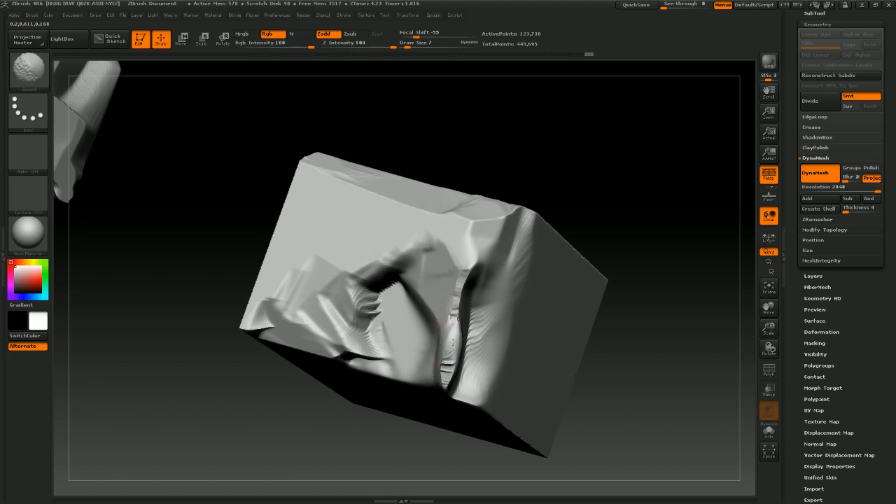
click(19, 71)
click(364, 81)
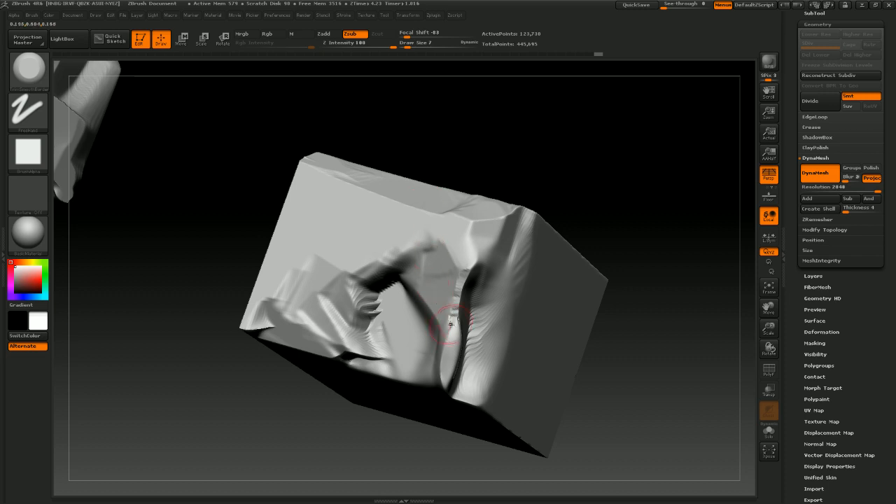
Carve the cube's crease further and re-DynaMesh the cube
drag(451, 344, 443, 387)
drag(693, 243, 562, 291)
ctrl+drag(393, 373, 363, 434)
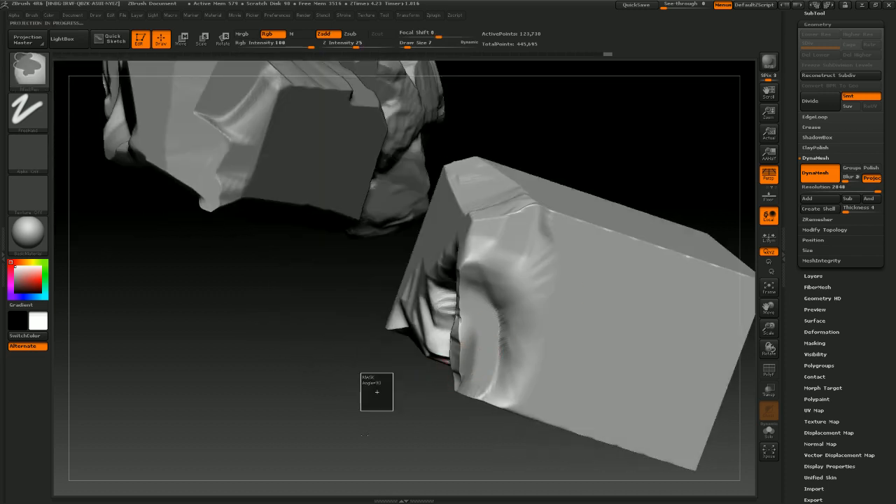
mouse_move(410, 398)
mouse_down()
mouse_move(402, 408)
mouse_move(426, 426)
mouse_move(448, 385)
mouse_up()
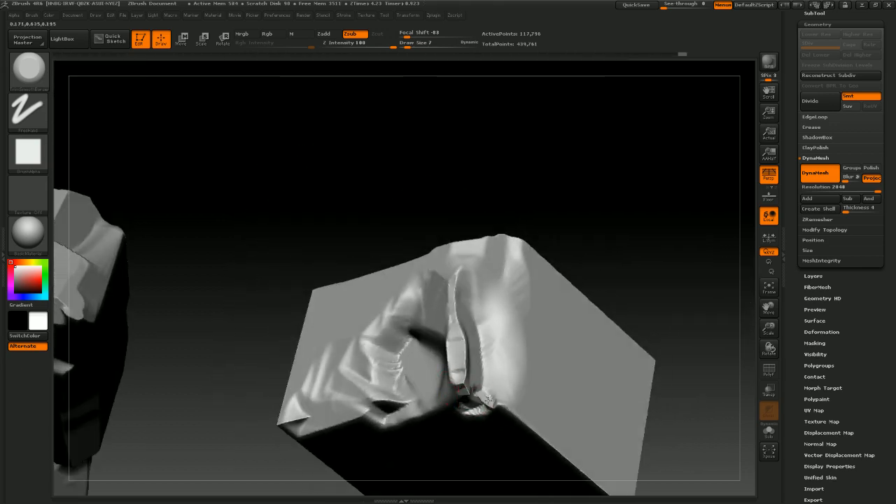
drag(580, 289, 608, 253)
Undo the last seven sculpting operations
key(ctrl+z)
key(ctrl+z)
key(ctrl+z)
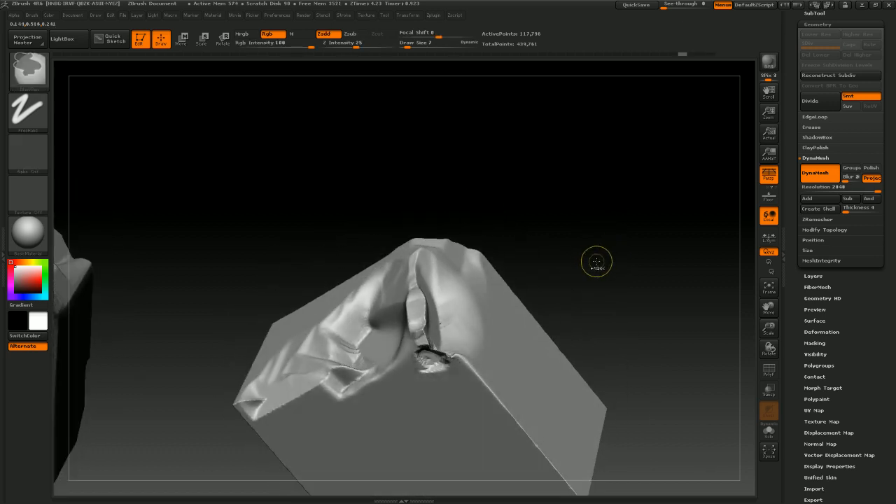
key(ctrl+z)
key(ctrl+z)
key(ctrl+z)
key(ctrl+z)
key(ctrl+z)
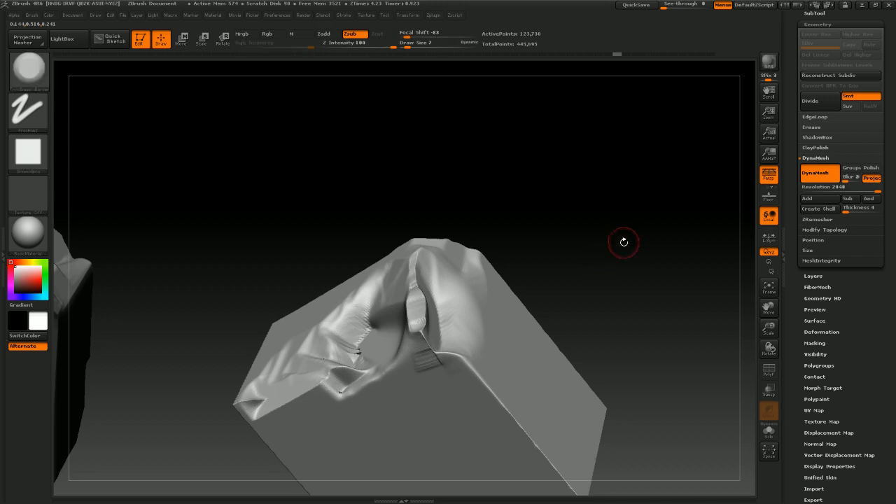
Set the draw size to 19 and chip away the cube's edges with trim strokes
drag(624, 242, 626, 249)
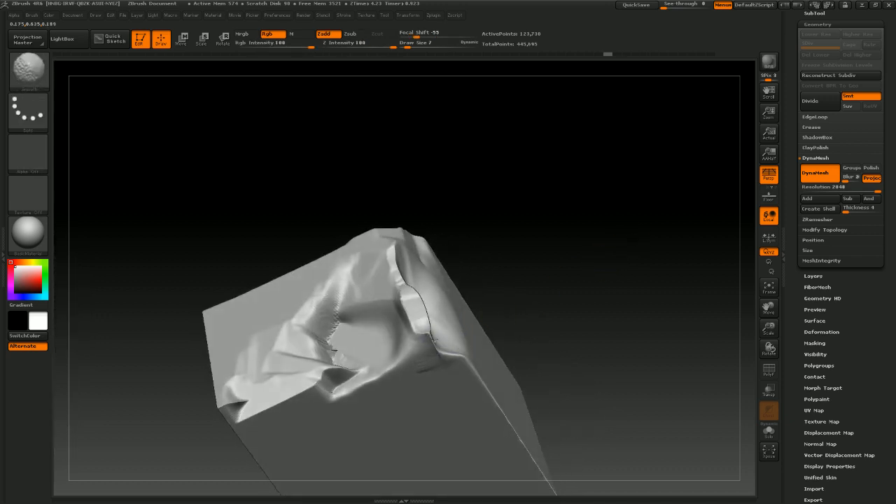
key(shift)
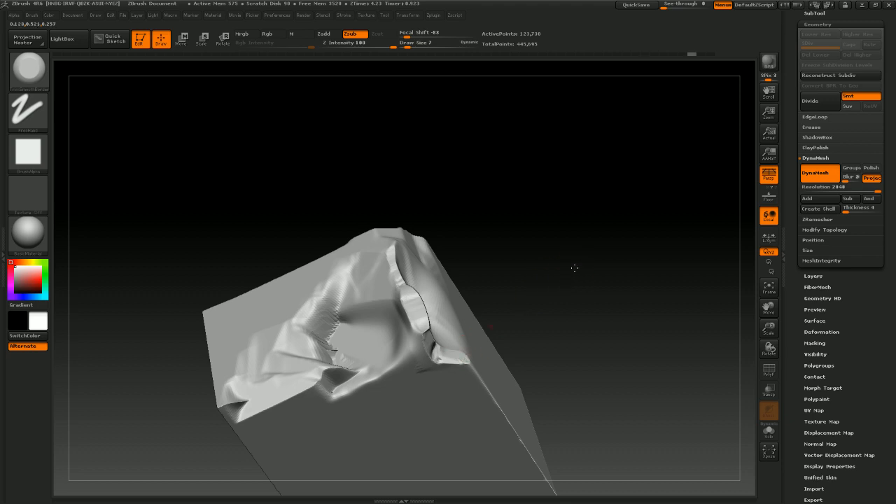
drag(574, 267, 432, 344)
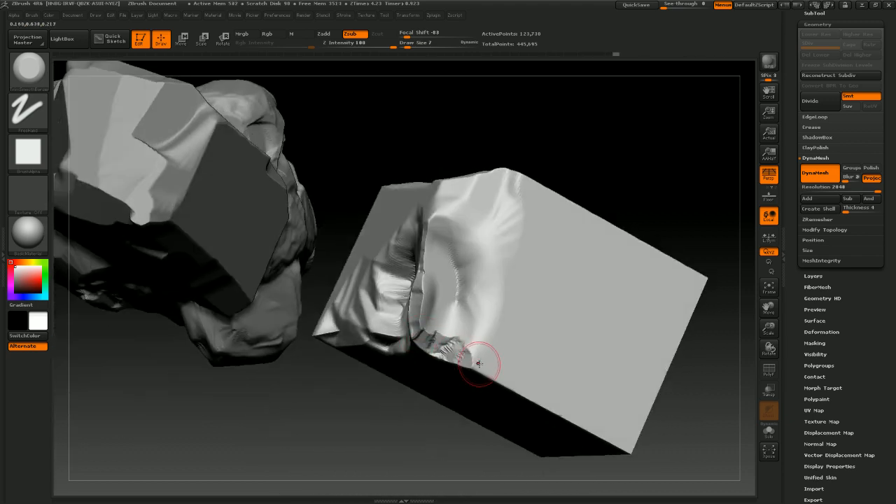
key(s)
key(s)
drag(486, 366, 488, 366)
mouse_move(625, 185)
alt+mouse_down()
mouse_move(590, 180)
mouse_move(617, 200)
alt+mouse_up()
mouse_move(378, 292)
mouse_down()
mouse_move(378, 280)
mouse_move(351, 301)
mouse_up()
mouse_move(414, 168)
mouse_down()
mouse_move(432, 174)
mouse_move(419, 183)
mouse_up()
mouse_move(316, 330)
shift+mouse_down()
mouse_move(353, 329)
mouse_move(314, 345)
mouse_move(272, 266)
shift+mouse_up()
mouse_move(400, 180)
mouse_down()
mouse_move(419, 227)
mouse_move(467, 174)
mouse_move(463, 180)
mouse_up()
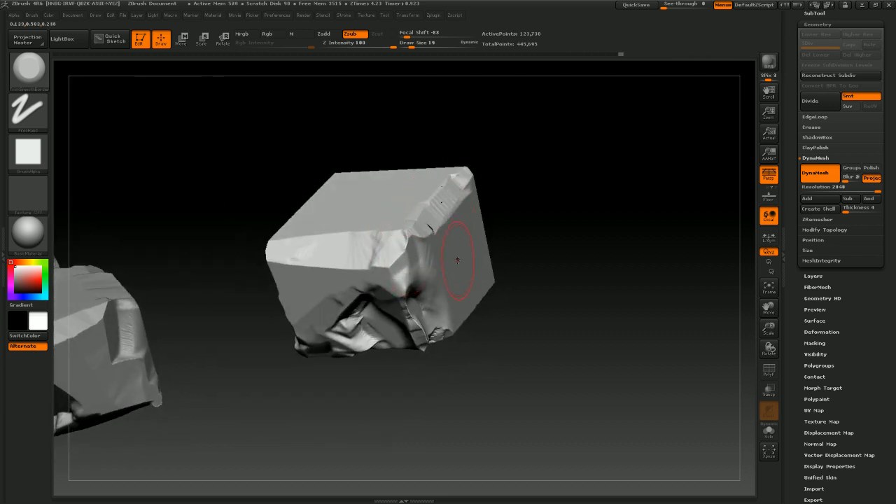
Continue carving chips along the cube's top and side edges
mouse_move(526, 230)
mouse_down()
mouse_move(524, 200)
mouse_move(505, 185)
mouse_up()
mouse_move(462, 333)
mouse_down()
mouse_move(484, 340)
mouse_move(532, 317)
mouse_up()
mouse_move(573, 270)
mouse_down()
mouse_move(590, 266)
mouse_move(574, 342)
mouse_move(546, 293)
mouse_move(545, 313)
mouse_move(559, 245)
mouse_up()
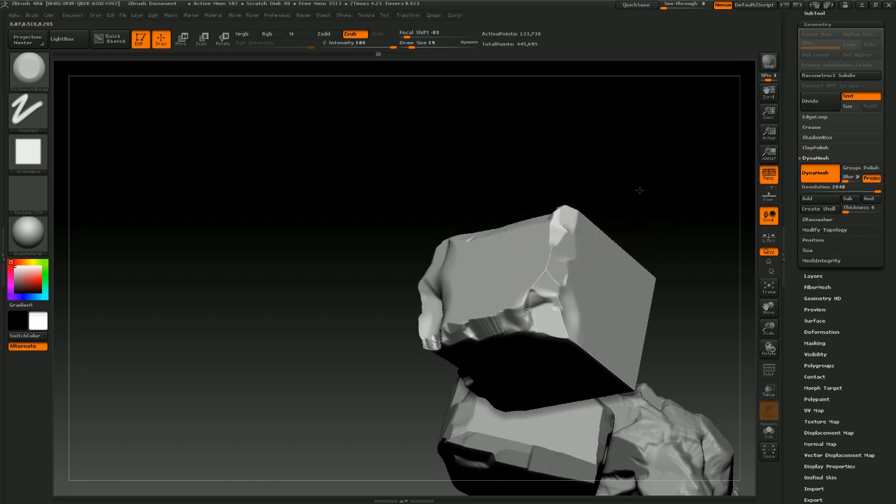
mouse_move(639, 190)
mouse_down()
mouse_move(649, 241)
mouse_move(629, 259)
mouse_move(531, 256)
mouse_up()
drag(537, 208, 583, 193)
mouse_move(442, 257)
mouse_down()
mouse_move(452, 334)
mouse_move(504, 370)
mouse_move(498, 350)
mouse_up()
mouse_move(490, 244)
shift+mouse_down()
mouse_move(495, 255)
mouse_move(509, 252)
mouse_move(586, 199)
mouse_move(637, 254)
mouse_move(645, 285)
mouse_move(625, 254)
shift+mouse_up()
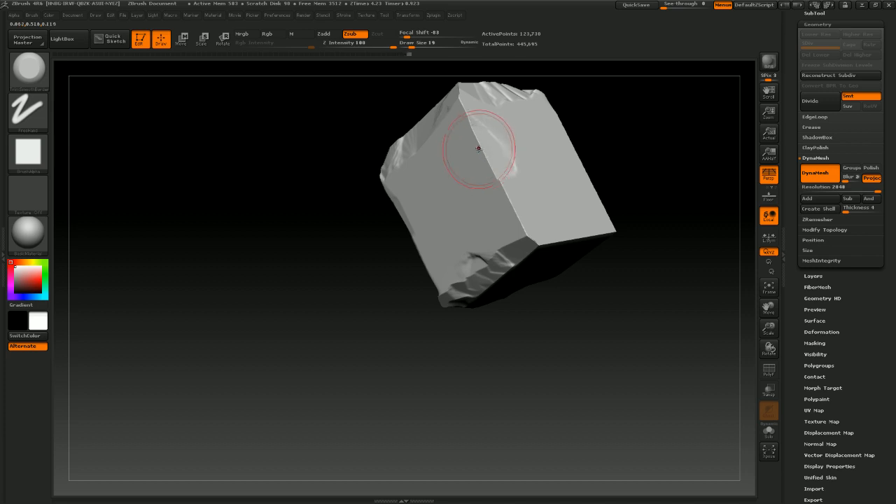
Continue trimming chips off the cube's top and side edges with the trim brush
mouse_move(462, 90)
mouse_down()
mouse_move(498, 193)
mouse_move(532, 238)
mouse_move(516, 206)
mouse_move(484, 210)
mouse_move(479, 190)
mouse_move(482, 198)
mouse_move(416, 224)
mouse_up()
mouse_move(450, 422)
mouse_down()
mouse_move(485, 354)
mouse_move(590, 368)
mouse_move(615, 355)
mouse_up()
mouse_move(398, 320)
alt+mouse_down()
mouse_move(379, 353)
mouse_move(344, 324)
mouse_move(468, 269)
alt+mouse_up()
drag(580, 295, 543, 289)
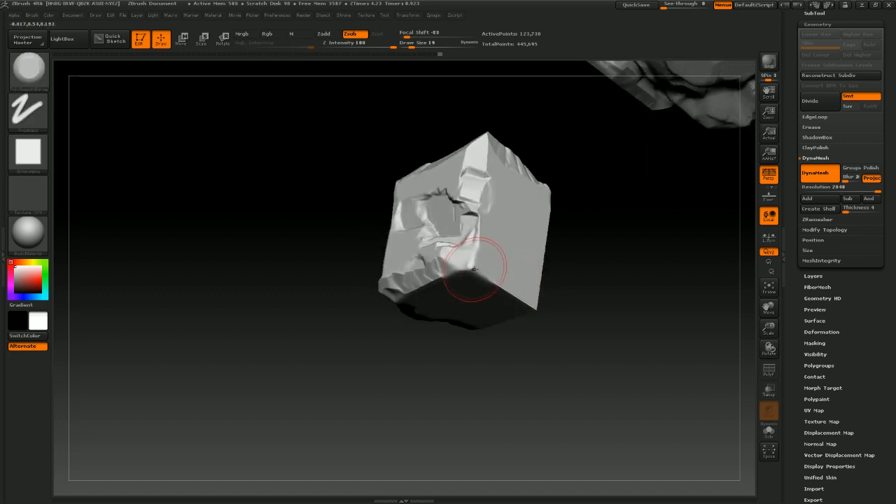
drag(473, 270, 486, 280)
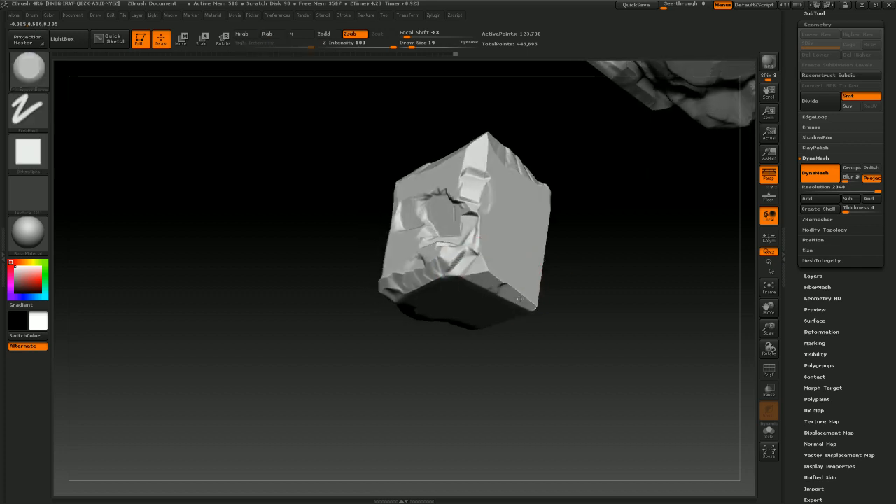
mouse_move(601, 282)
mouse_down()
mouse_move(592, 296)
mouse_move(549, 311)
mouse_move(533, 293)
mouse_move(581, 256)
mouse_move(575, 264)
mouse_move(557, 210)
mouse_up()
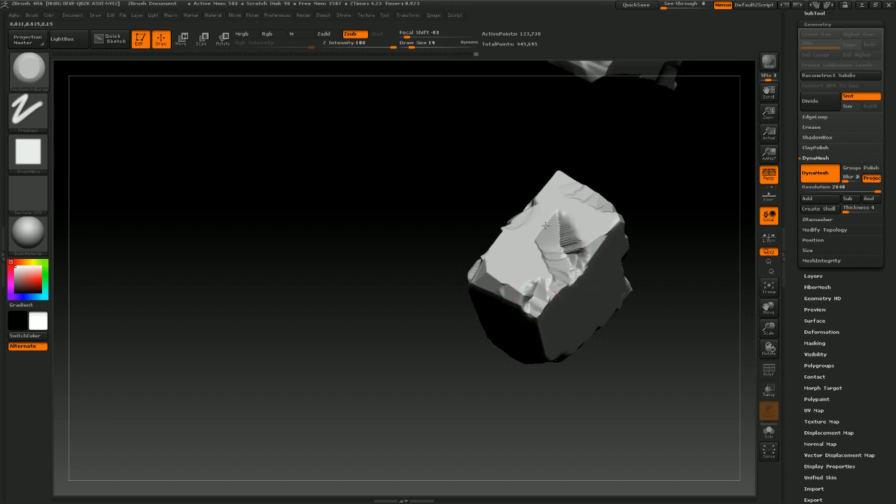
mouse_move(676, 244)
mouse_down()
mouse_move(688, 225)
mouse_move(681, 177)
mouse_move(665, 208)
mouse_up()
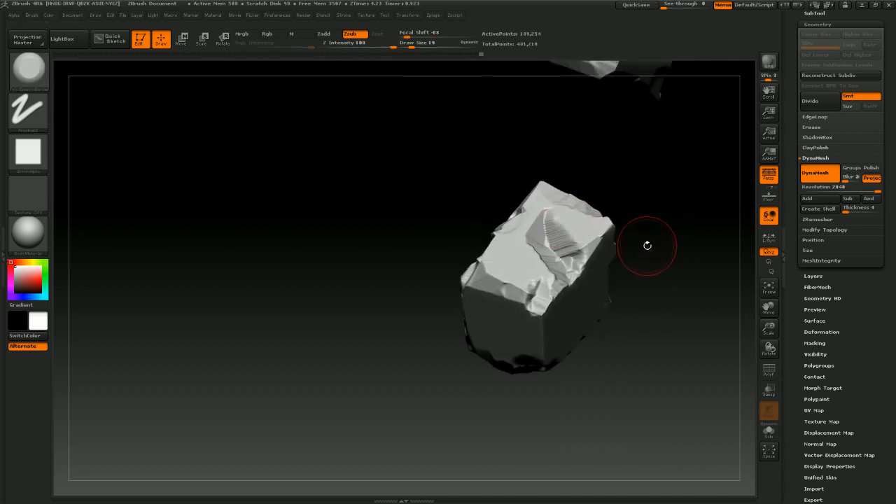
mouse_move(645, 245)
mouse_down()
mouse_move(664, 240)
mouse_move(644, 245)
mouse_up()
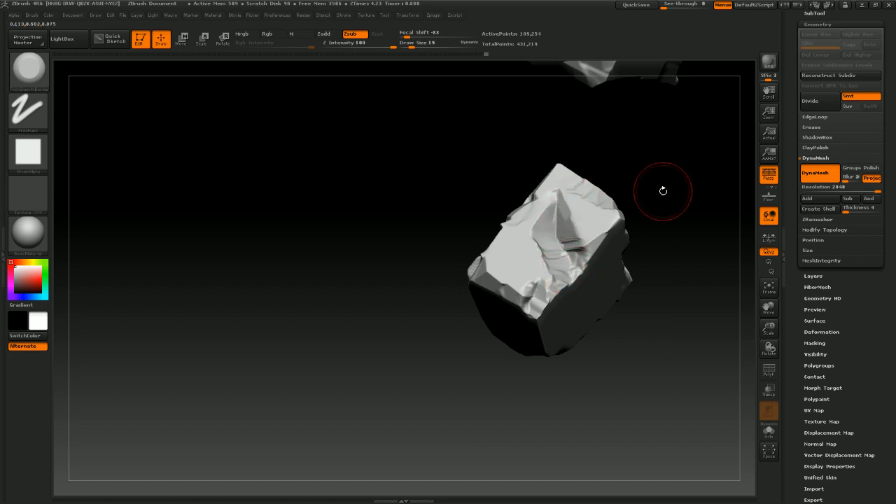
Carve more chipped facets into the cube's upper faces and corners with trim strokes
drag(662, 190, 603, 264)
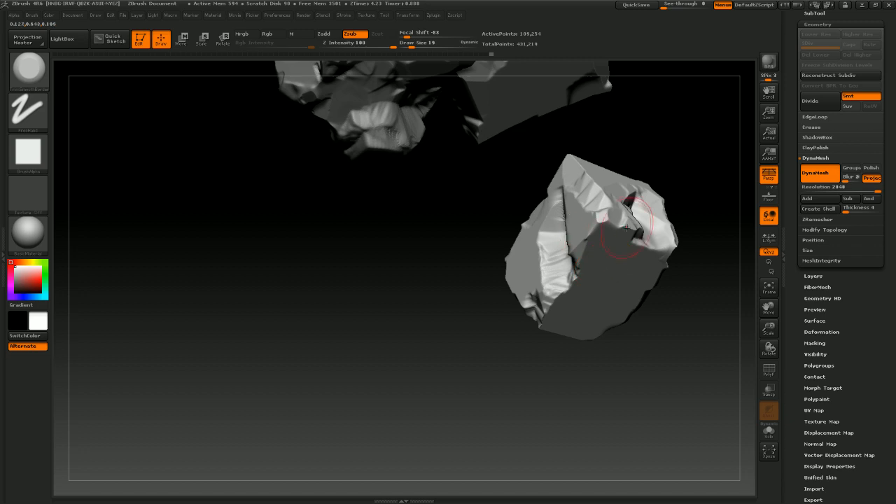
mouse_move(625, 227)
mouse_down()
mouse_move(610, 336)
mouse_move(578, 292)
mouse_up()
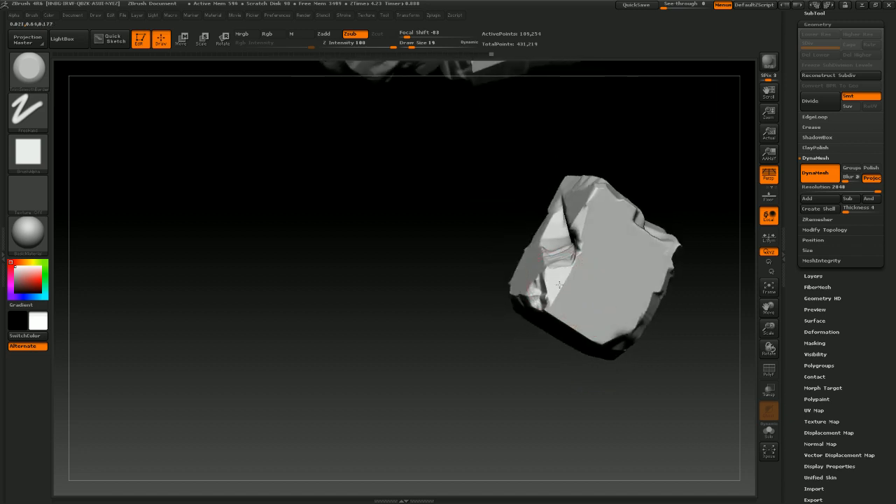
drag(522, 418, 509, 343)
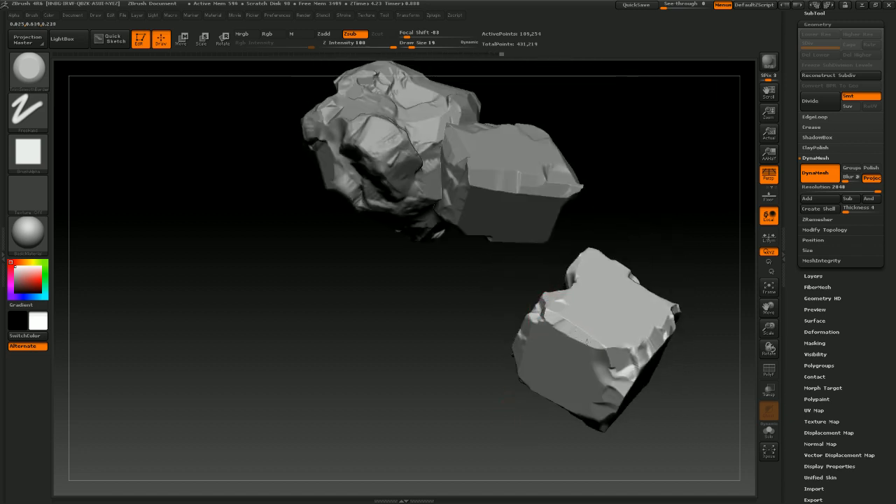
mouse_move(608, 346)
mouse_down()
mouse_move(604, 334)
mouse_move(617, 343)
mouse_move(623, 315)
mouse_up()
mouse_move(689, 254)
mouse_down()
mouse_move(679, 249)
mouse_move(678, 272)
mouse_up()
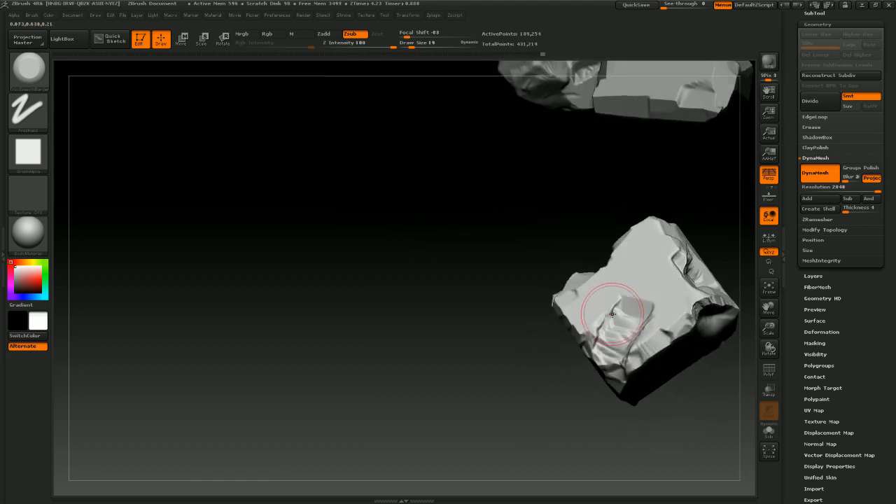
drag(613, 315, 627, 283)
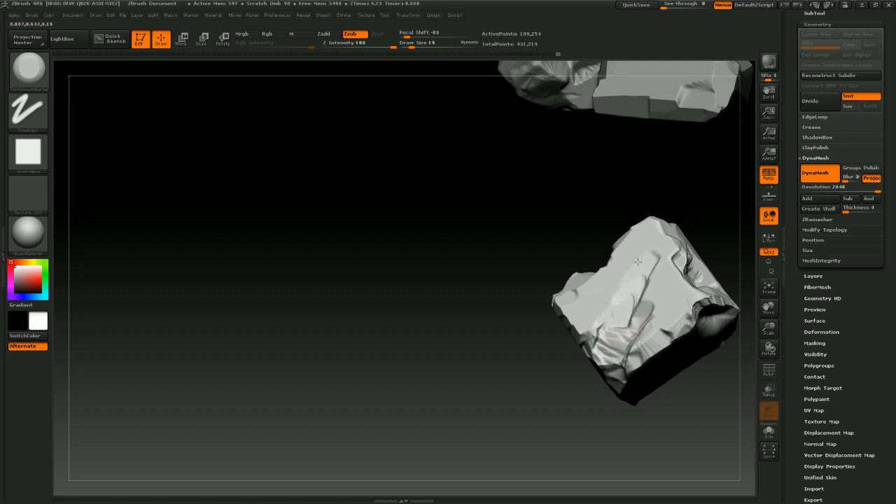
mouse_move(532, 280)
mouse_down()
mouse_move(499, 290)
mouse_move(544, 366)
mouse_move(576, 378)
mouse_move(551, 391)
mouse_move(620, 343)
mouse_move(592, 360)
mouse_move(632, 221)
mouse_move(601, 218)
mouse_move(584, 238)
mouse_move(609, 231)
mouse_move(597, 260)
mouse_up()
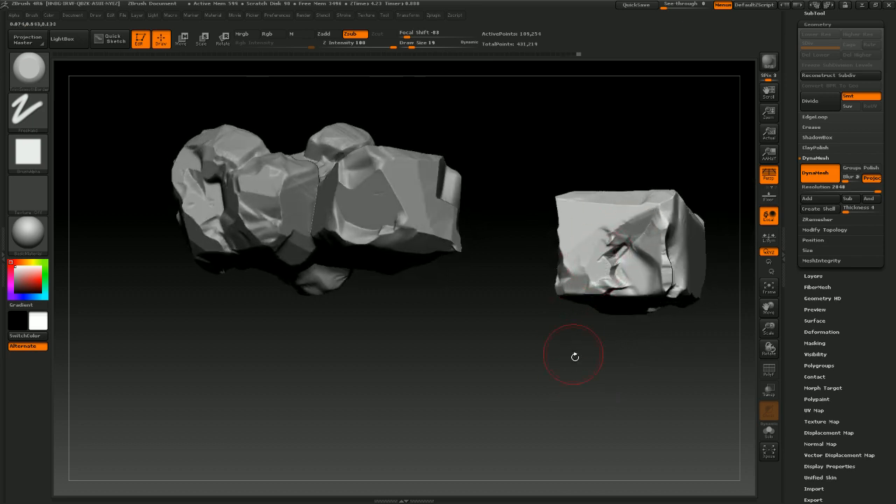
Trim a few more chips on the cube's front edges and re-DynaMesh the cube
mouse_move(574, 356)
mouse_down()
mouse_move(597, 374)
mouse_move(580, 361)
mouse_move(634, 261)
mouse_up()
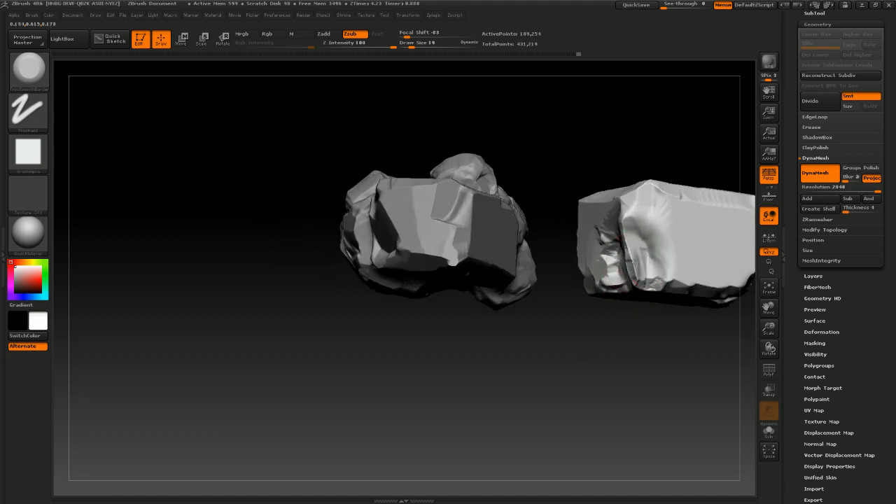
drag(601, 363, 621, 305)
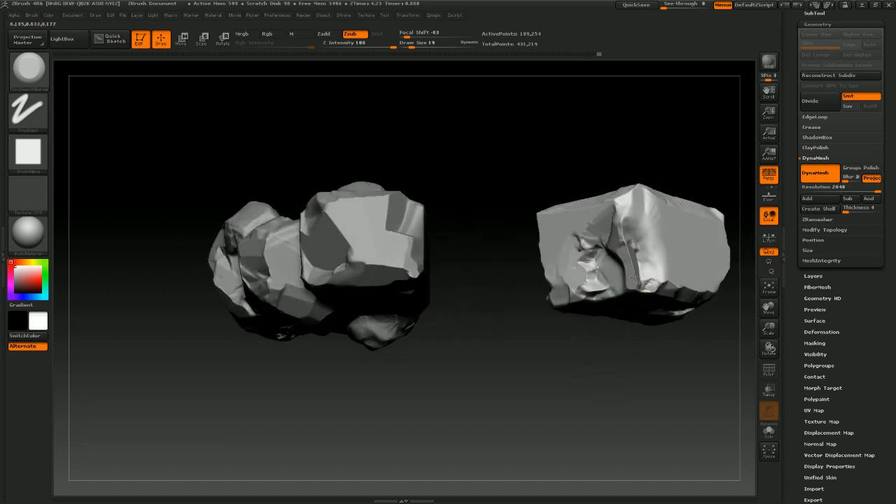
mouse_move(629, 261)
mouse_down()
mouse_move(592, 396)
mouse_move(618, 274)
mouse_up()
ctrl+drag(588, 371, 559, 434)
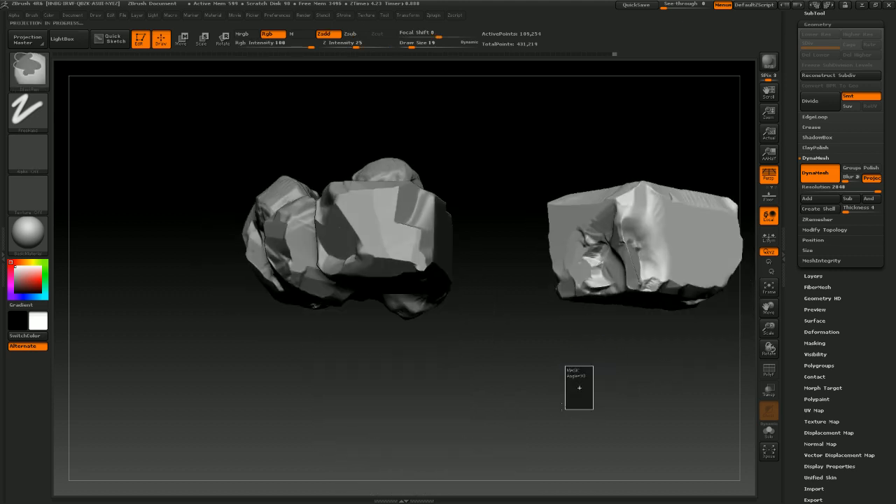
drag(550, 383, 482, 238)
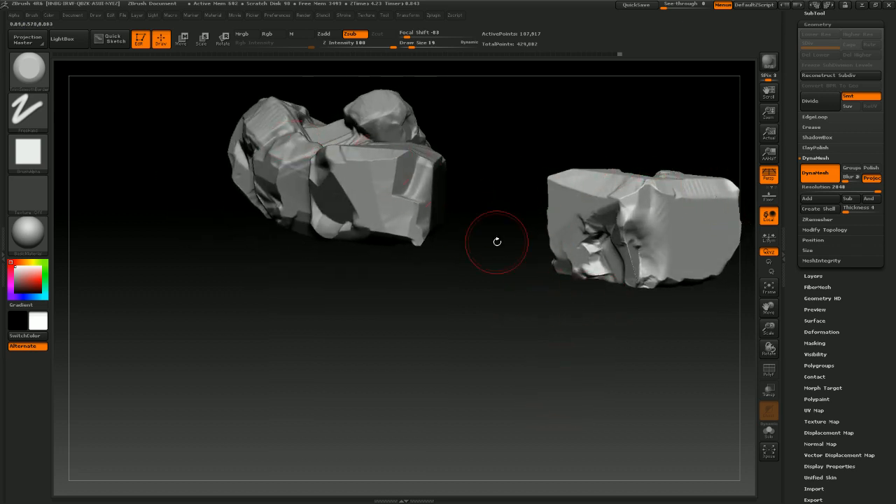
drag(543, 365, 511, 306)
Switch to the ClayTubes brush and build horizontal strata layers across the cube's front face
click(29, 70)
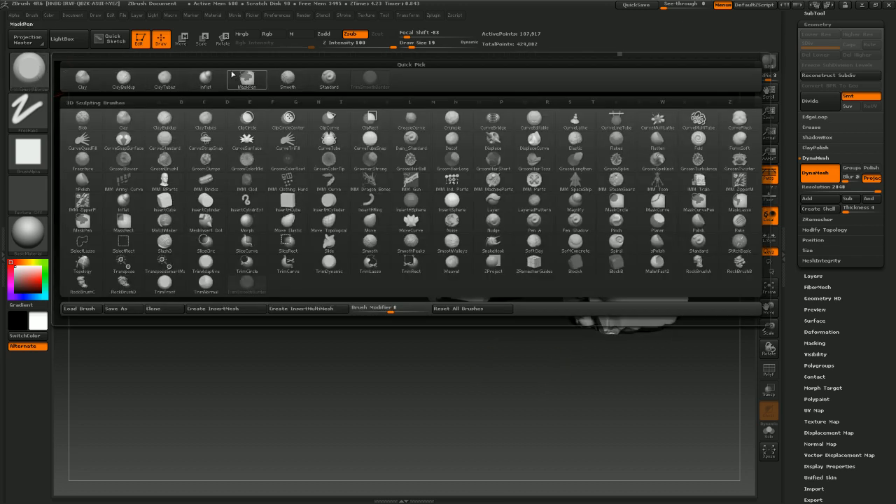
click(166, 80)
mouse_move(434, 360)
mouse_down()
mouse_move(534, 414)
mouse_move(596, 412)
mouse_move(517, 420)
mouse_move(573, 411)
mouse_up()
drag(529, 256, 630, 256)
drag(516, 245, 648, 242)
drag(511, 264, 665, 253)
drag(514, 288, 665, 277)
mouse_move(525, 257)
mouse_down()
mouse_move(659, 247)
mouse_move(660, 257)
mouse_up()
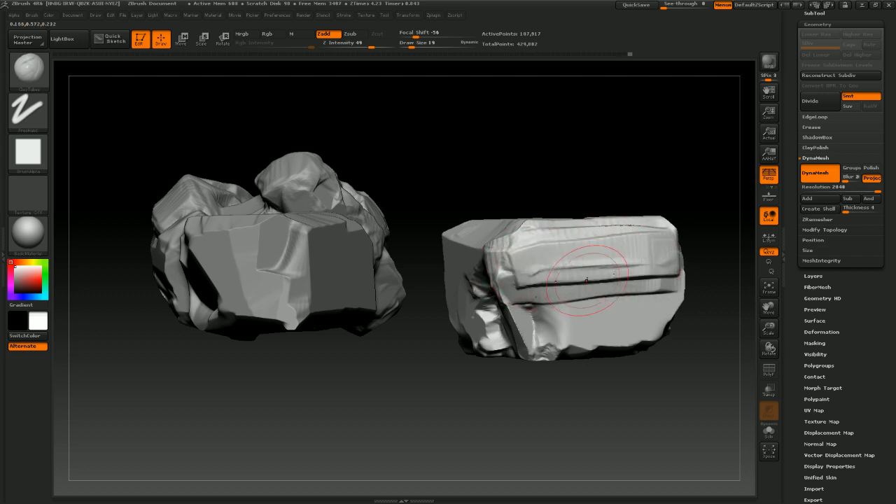
drag(547, 322, 643, 318)
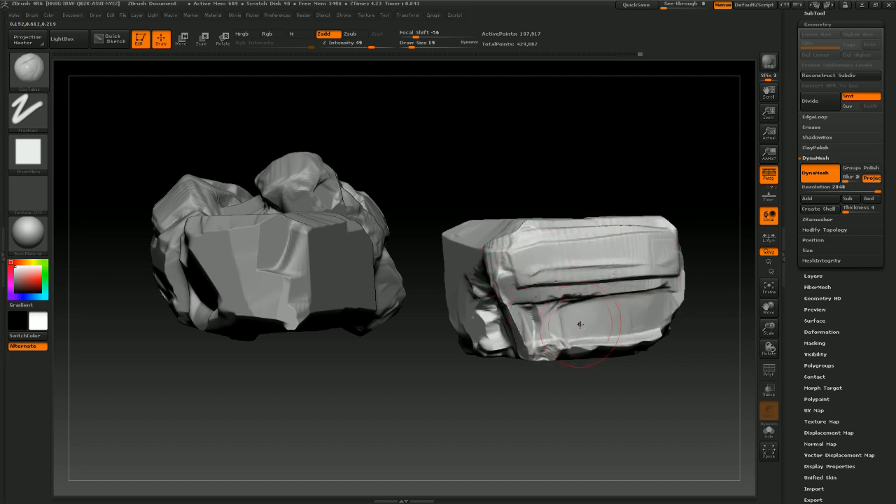
Add more horizontal clay layers across the lower half of the cube's front face
mouse_move(580, 324)
mouse_down()
mouse_move(624, 324)
mouse_move(635, 312)
mouse_up()
drag(578, 406, 633, 389)
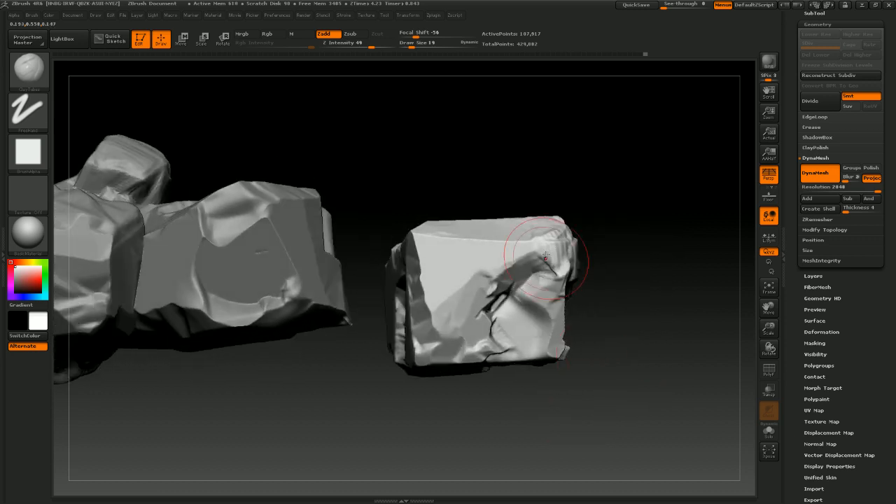
drag(462, 243, 556, 245)
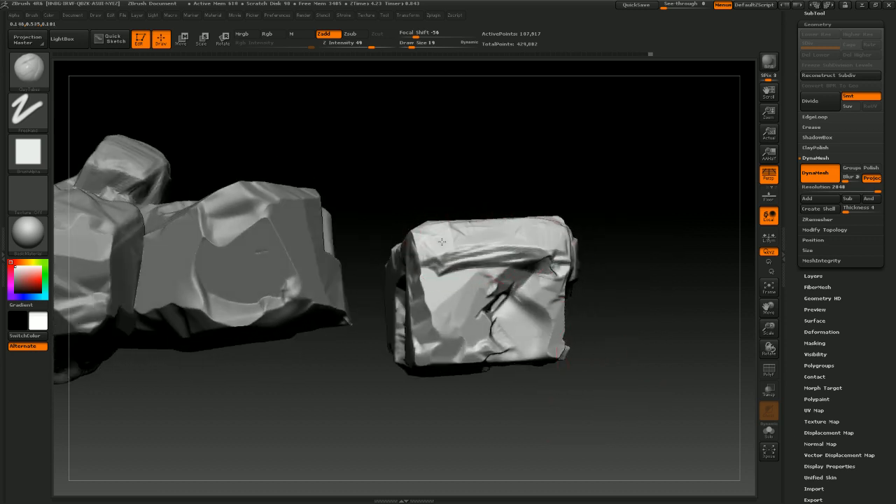
mouse_move(437, 265)
mouse_down()
mouse_move(549, 259)
mouse_move(501, 272)
mouse_up()
drag(424, 296, 484, 289)
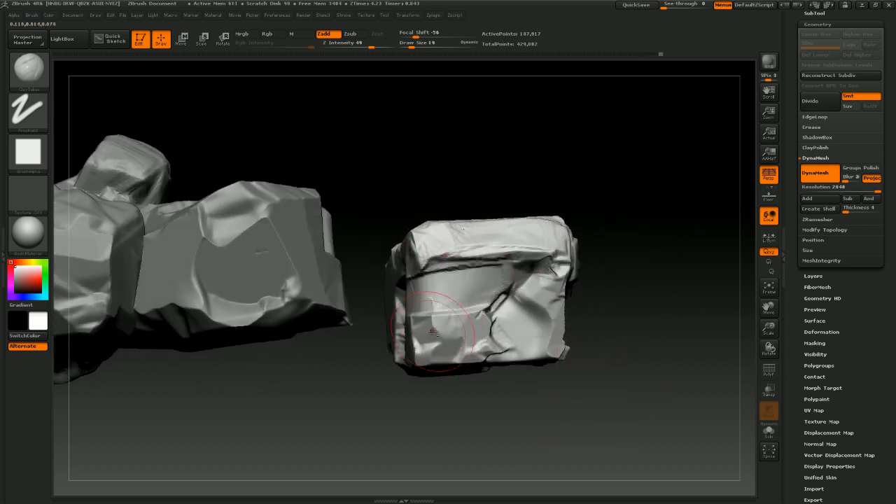
mouse_move(433, 331)
mouse_down()
mouse_move(480, 323)
mouse_move(457, 344)
mouse_move(486, 338)
mouse_up()
mouse_move(441, 344)
mouse_down()
mouse_move(477, 332)
mouse_move(454, 329)
mouse_up()
drag(505, 337, 547, 326)
mouse_move(510, 344)
mouse_down()
mouse_move(552, 337)
mouse_move(550, 328)
mouse_up()
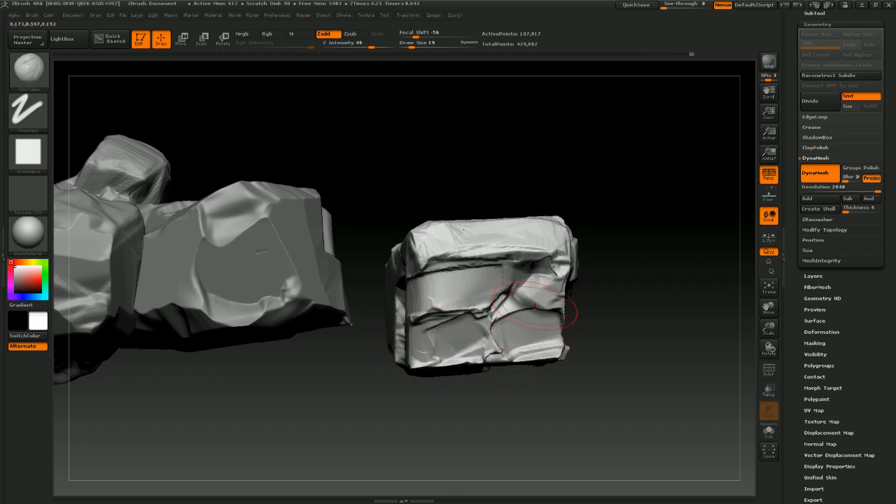
Build up clay layers along the cube's top and side faces with ClayTubes strokes
mouse_move(614, 352)
mouse_down()
mouse_move(576, 341)
mouse_move(511, 438)
mouse_up()
drag(525, 283, 655, 273)
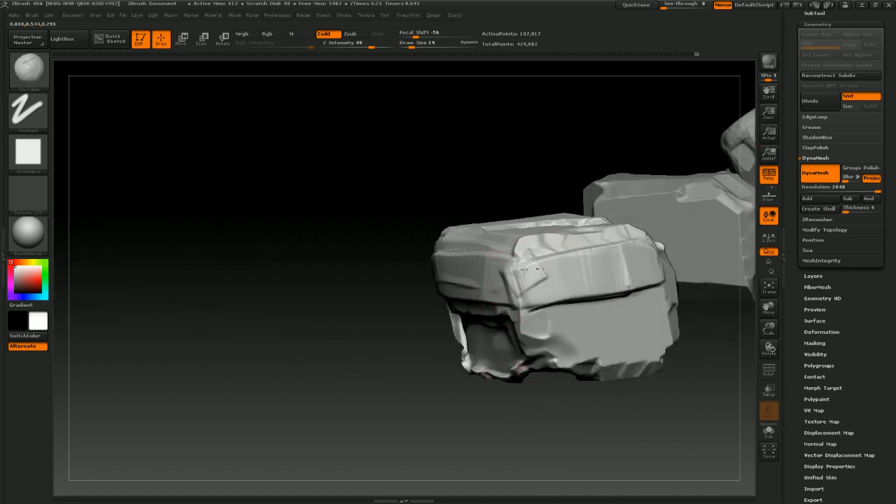
mouse_move(583, 255)
mouse_down()
mouse_move(536, 253)
mouse_move(630, 250)
mouse_up()
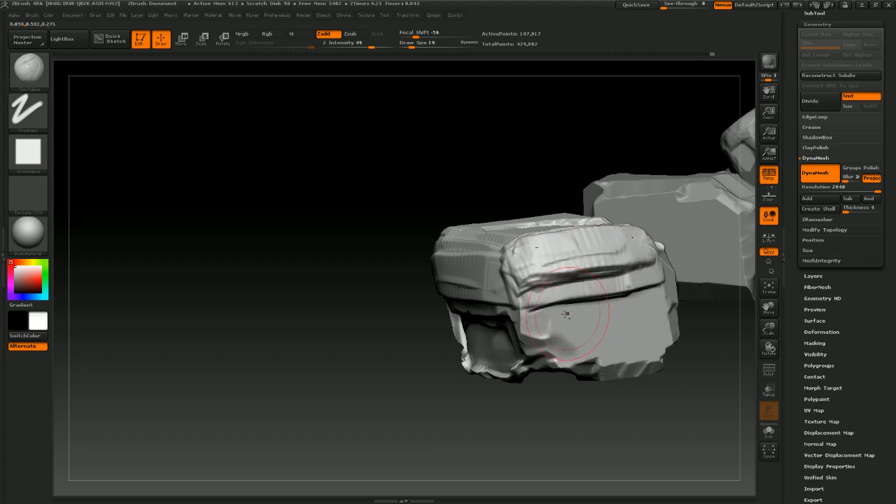
drag(565, 312, 599, 309)
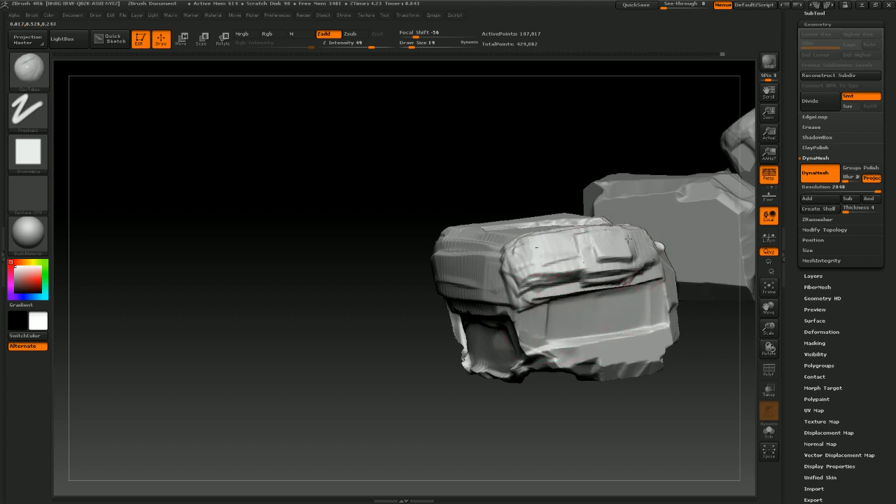
mouse_move(530, 459)
mouse_down()
mouse_move(572, 424)
mouse_move(578, 392)
mouse_up()
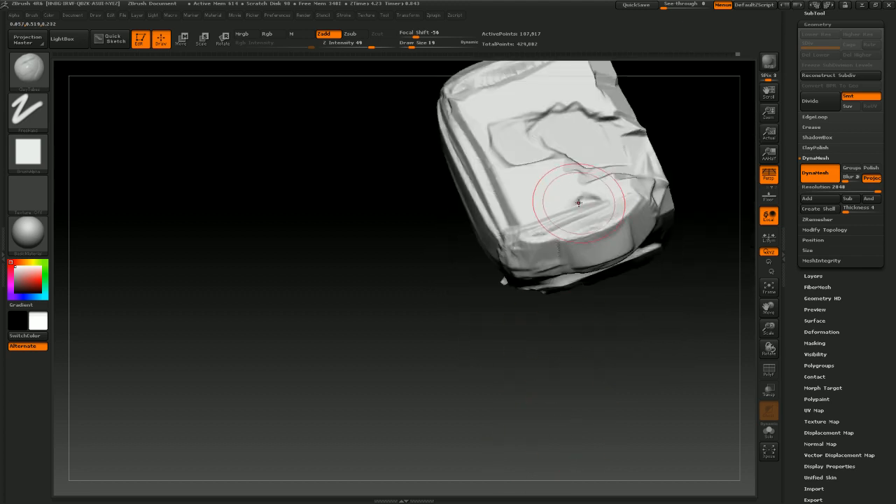
mouse_move(586, 201)
mouse_down()
mouse_move(563, 173)
mouse_move(553, 198)
mouse_move(587, 200)
mouse_up()
mouse_move(603, 410)
mouse_down()
mouse_move(607, 339)
mouse_move(590, 370)
mouse_move(581, 369)
mouse_up()
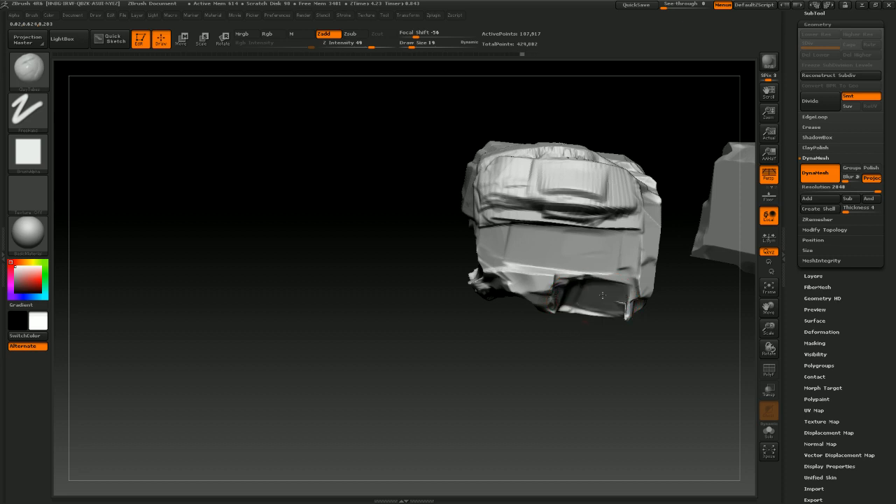
mouse_move(607, 371)
mouse_down()
mouse_move(595, 315)
mouse_move(607, 376)
mouse_move(600, 375)
mouse_move(602, 345)
mouse_move(620, 294)
mouse_up()
Undo the last clay stroke and add further clay build-up along the cube's lower side edges
key(ctrl+z)
key(shift)
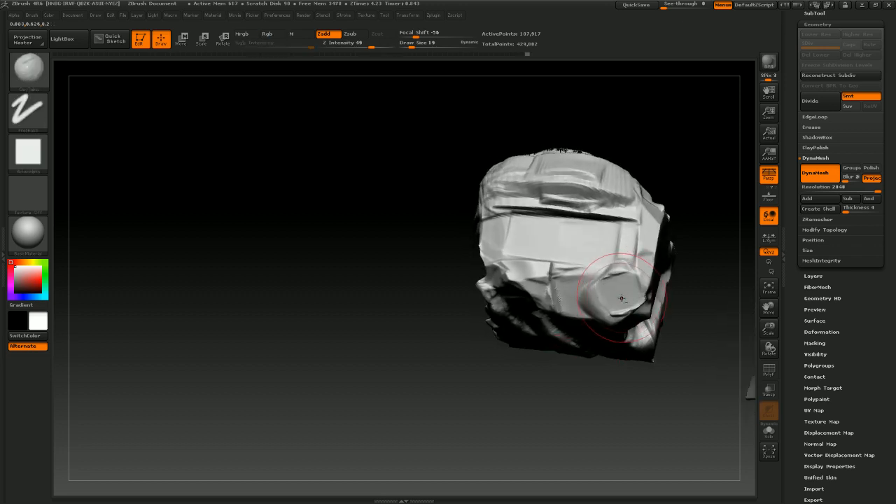
drag(608, 384, 534, 382)
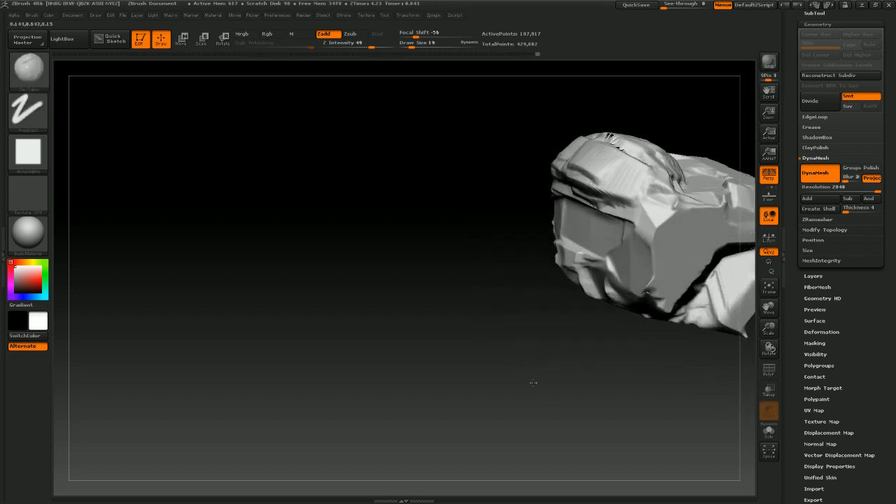
drag(640, 251, 646, 291)
drag(596, 380, 673, 320)
mouse_move(607, 207)
mouse_down()
mouse_move(621, 220)
mouse_move(608, 221)
mouse_move(617, 224)
mouse_move(569, 245)
mouse_up()
mouse_move(568, 383)
mouse_down()
mouse_move(622, 370)
mouse_move(636, 343)
mouse_move(640, 354)
mouse_move(644, 366)
mouse_move(610, 378)
mouse_move(538, 289)
mouse_up()
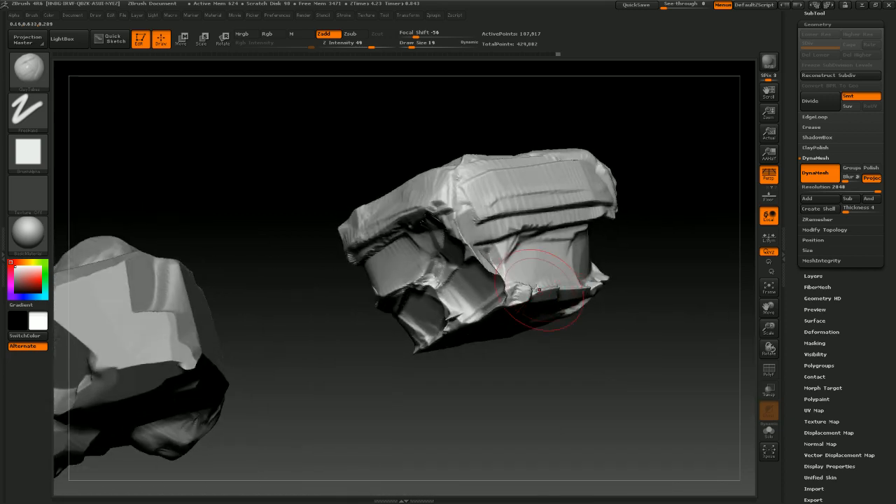
Layer more clay onto the cube's side near its corner, undoing one stroke and restroking it
shift+drag(493, 269, 483, 257)
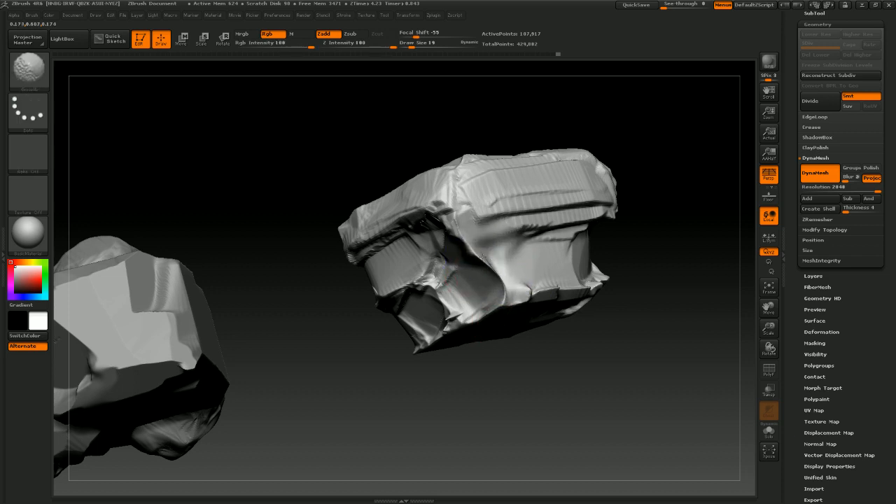
shift+drag(500, 298, 496, 276)
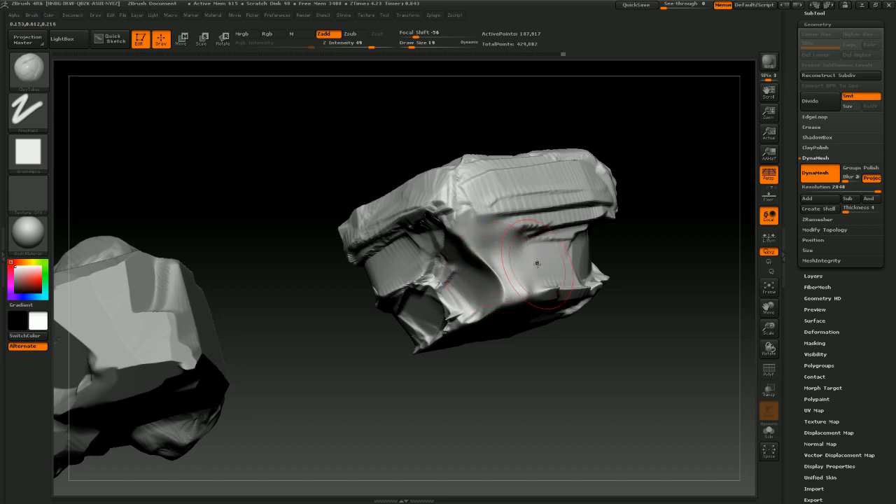
ctrl+drag(656, 220, 618, 268)
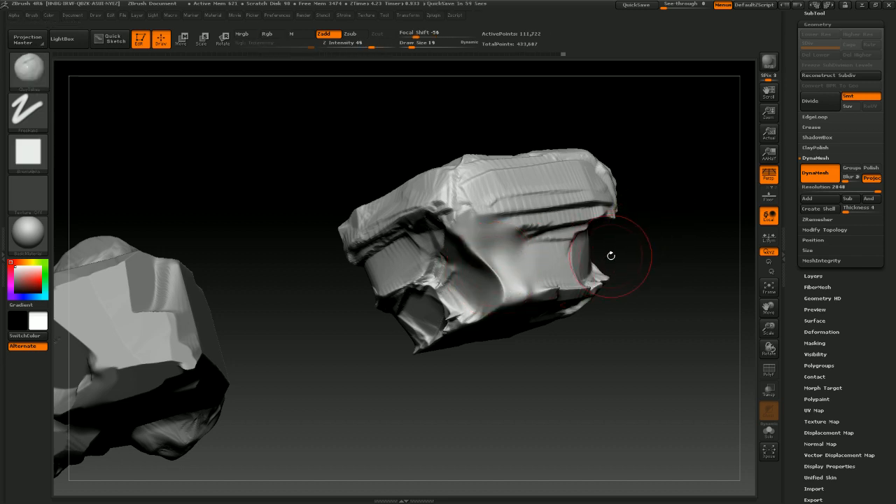
drag(652, 240, 666, 247)
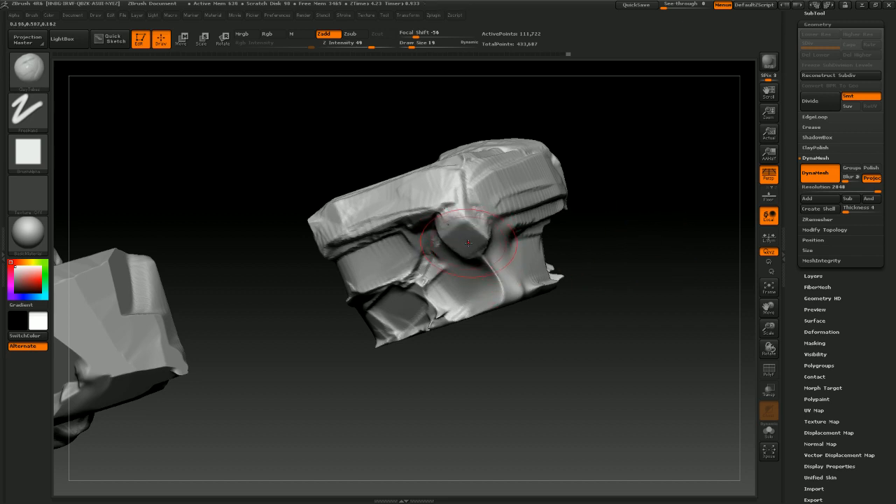
key(ctrl+z)
mouse_move(466, 240)
mouse_down()
mouse_move(454, 215)
mouse_move(465, 227)
mouse_up()
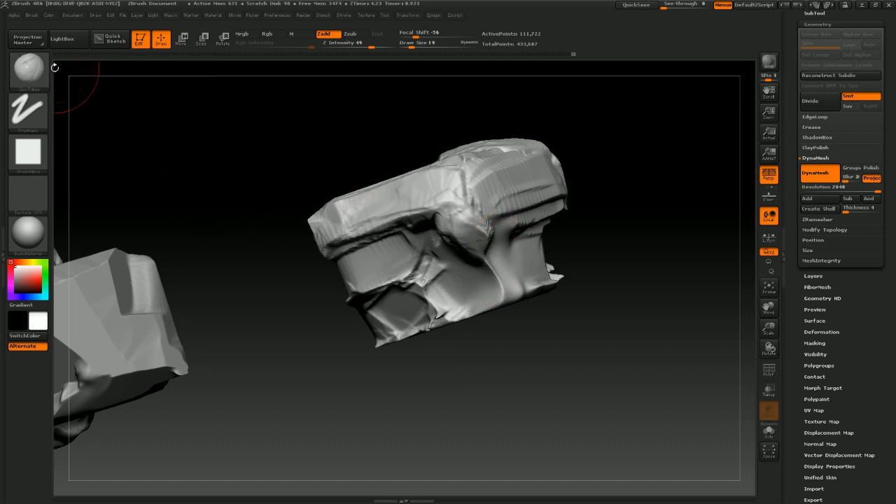
Switch to a subtractive brush and chip into the cube's top edge and front face
key(b)
click(357, 90)
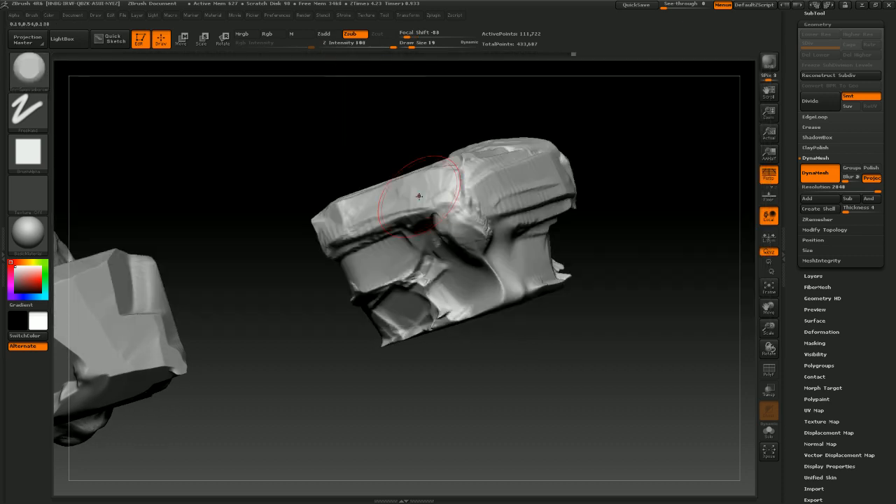
drag(487, 265, 488, 265)
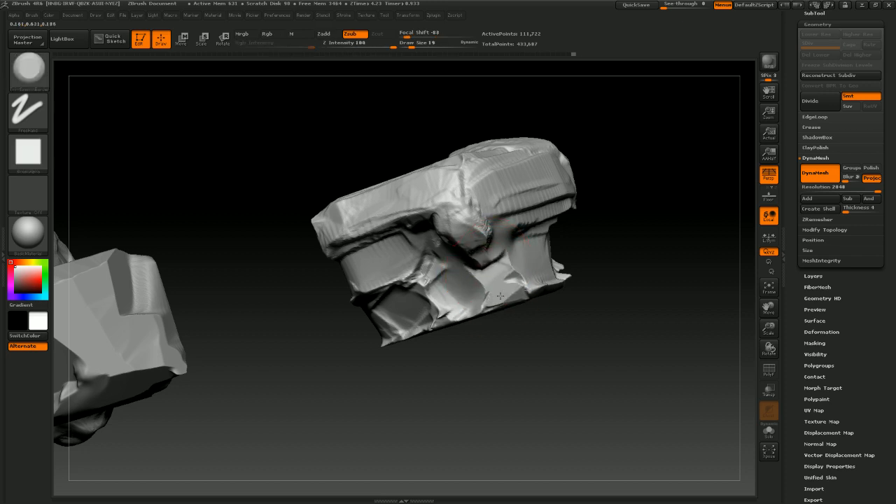
drag(553, 328, 521, 322)
Reduce the draw size to 13 and carve more chips along the cube's lower edge and side
key(s)
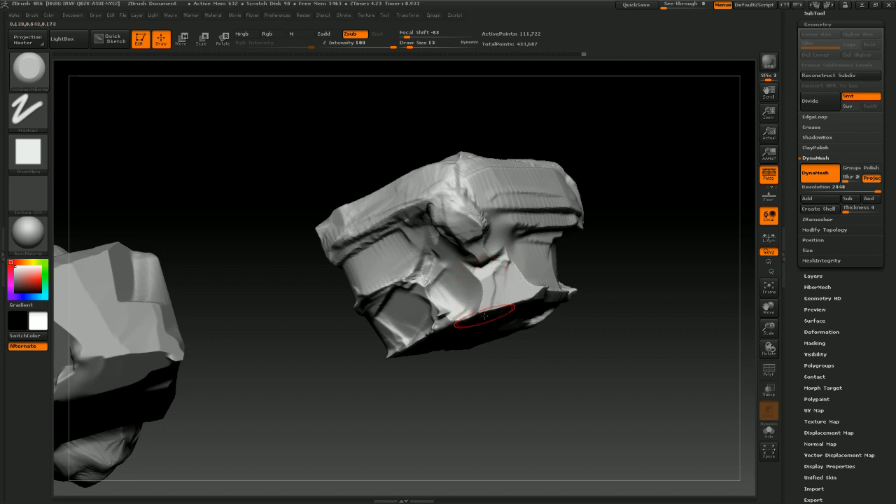
drag(484, 315, 556, 396)
mouse_move(434, 198)
mouse_down()
mouse_move(462, 231)
mouse_move(438, 202)
mouse_move(455, 224)
mouse_move(438, 245)
mouse_up()
mouse_move(539, 336)
mouse_down()
mouse_move(547, 398)
mouse_move(545, 327)
mouse_up()
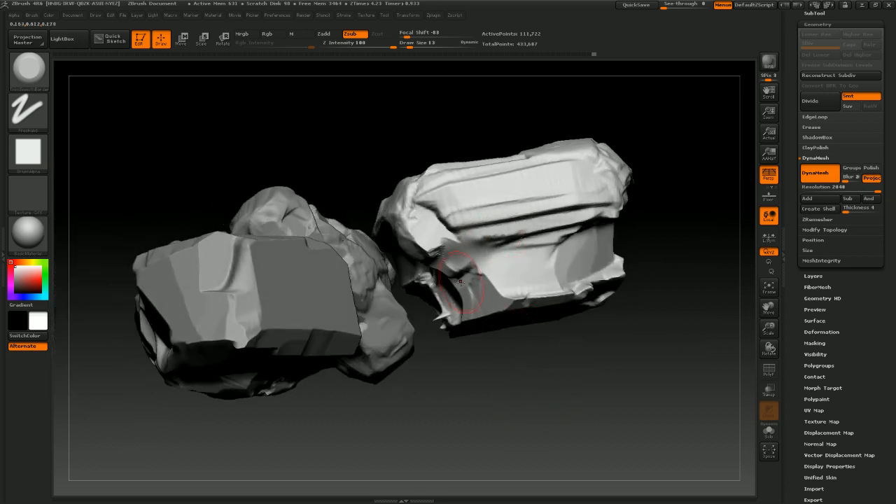
Pick a new subtractive brush at intensity 40 and carve a long horizontal crack across the cube's front face
click(37, 79)
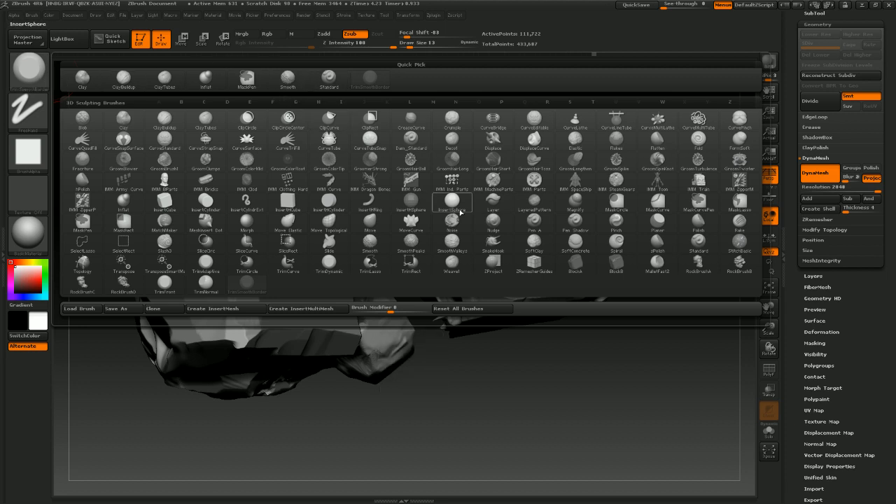
click(616, 245)
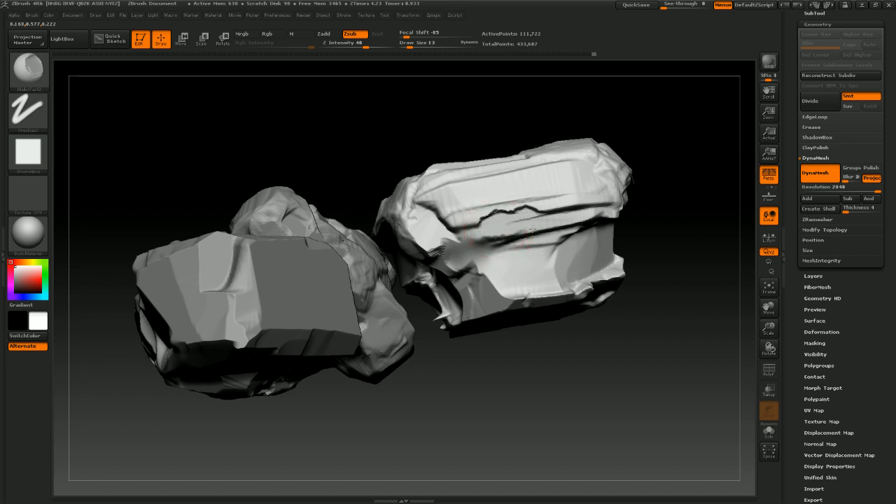
drag(589, 220, 482, 230)
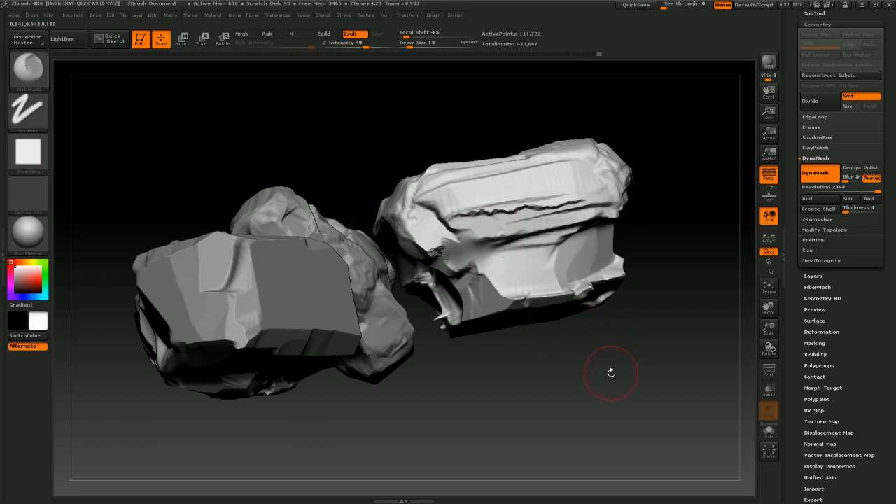
Cut further cracks into the cube's front and side faces
drag(611, 373, 516, 296)
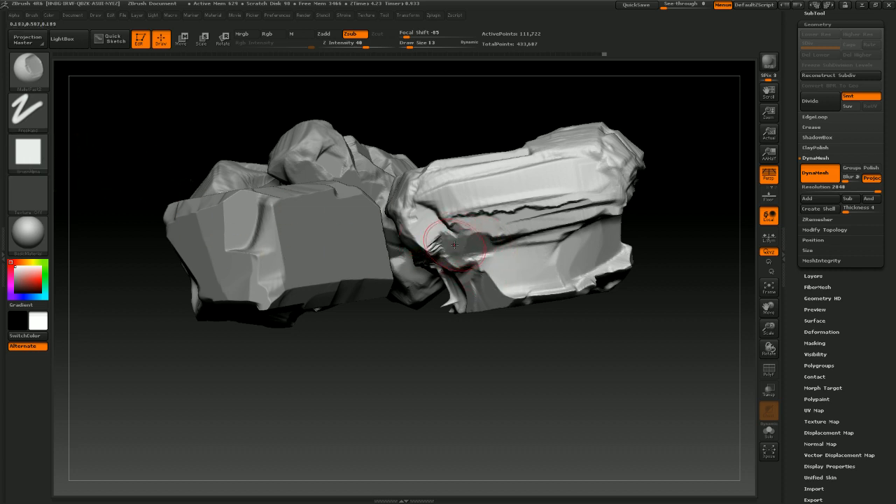
mouse_move(589, 329)
mouse_down()
mouse_move(616, 369)
mouse_move(583, 336)
mouse_up()
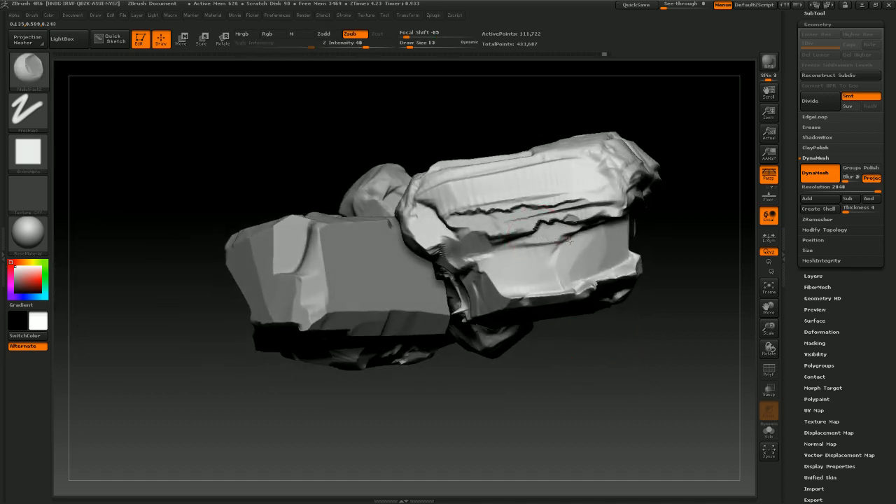
drag(591, 317, 587, 420)
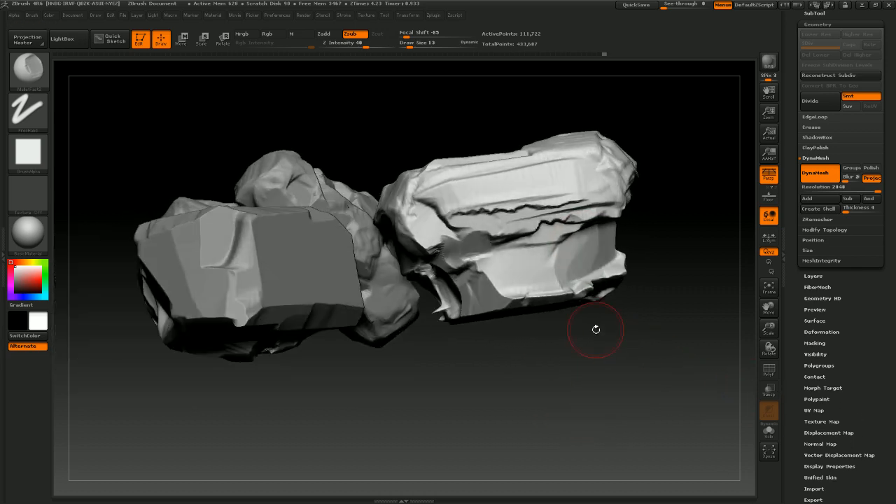
mouse_move(548, 347)
mouse_down()
mouse_move(526, 378)
mouse_move(522, 334)
mouse_move(505, 321)
mouse_up()
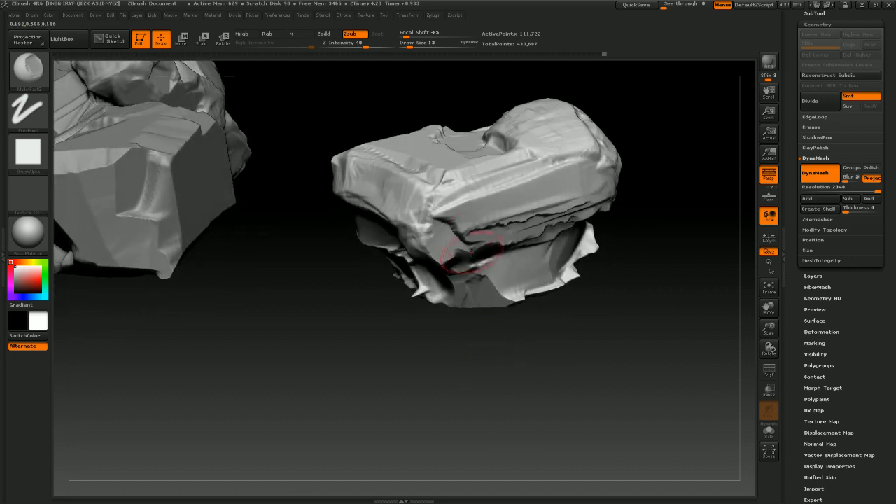
drag(557, 424, 550, 405)
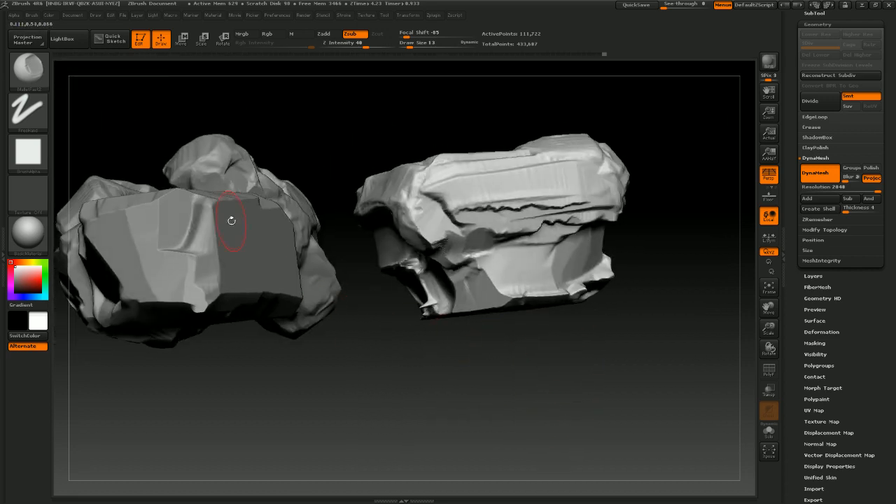
Switch back to ClayTubes in additive mode and build up clay on the cube's far side
click(38, 73)
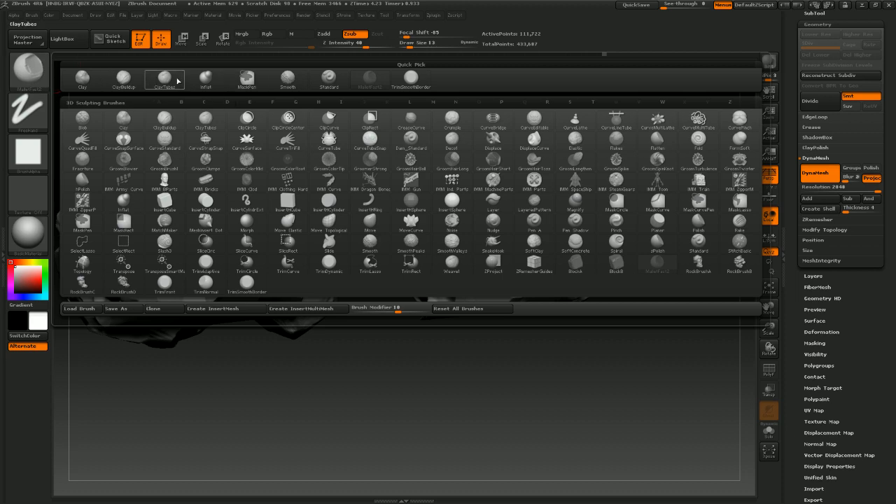
click(123, 78)
click(45, 79)
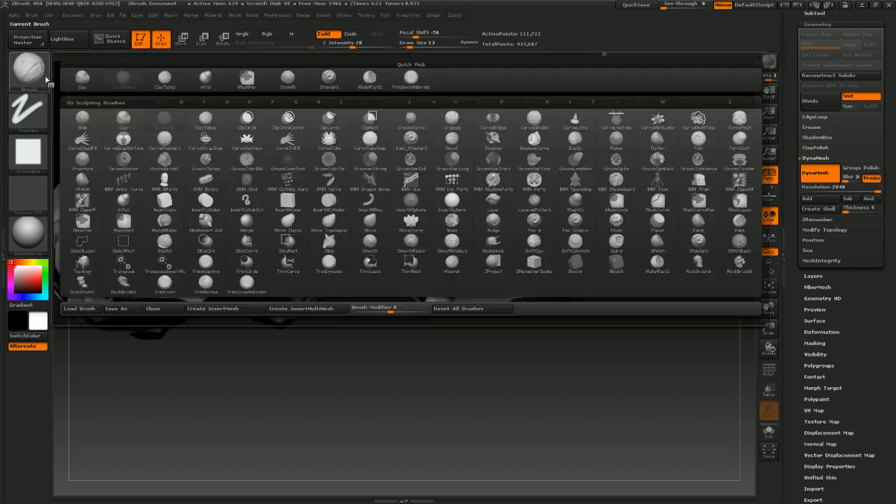
click(174, 82)
mouse_move(434, 363)
mouse_down()
mouse_move(469, 380)
mouse_move(452, 378)
mouse_move(445, 391)
mouse_move(407, 383)
mouse_move(480, 352)
mouse_move(489, 314)
mouse_move(518, 280)
mouse_move(456, 303)
mouse_move(539, 282)
mouse_move(576, 352)
mouse_move(567, 343)
mouse_up()
drag(546, 273, 566, 264)
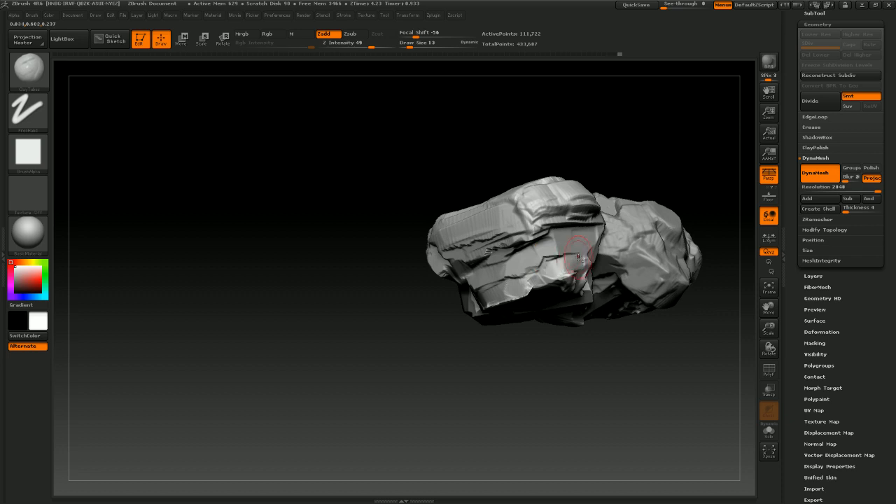
mouse_move(554, 332)
mouse_down()
mouse_move(563, 322)
mouse_move(541, 284)
mouse_up()
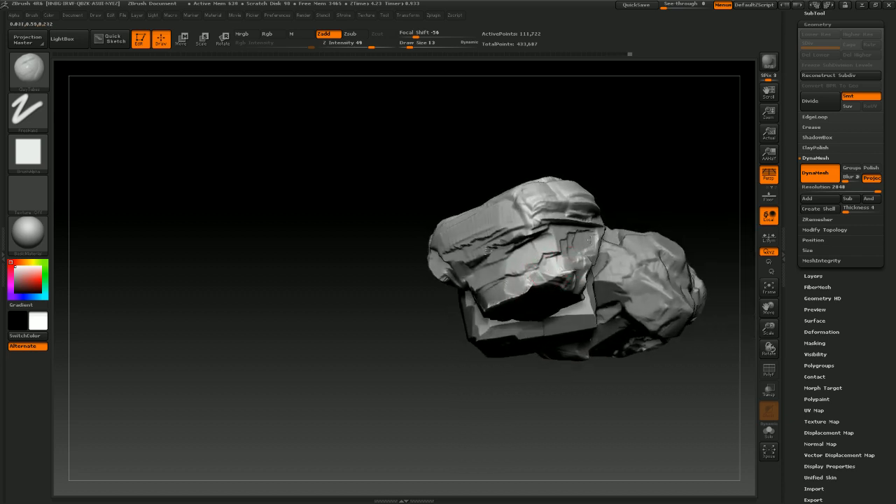
mouse_move(576, 331)
mouse_down()
mouse_move(558, 300)
mouse_move(581, 277)
mouse_move(622, 266)
mouse_move(602, 278)
mouse_move(625, 286)
mouse_up()
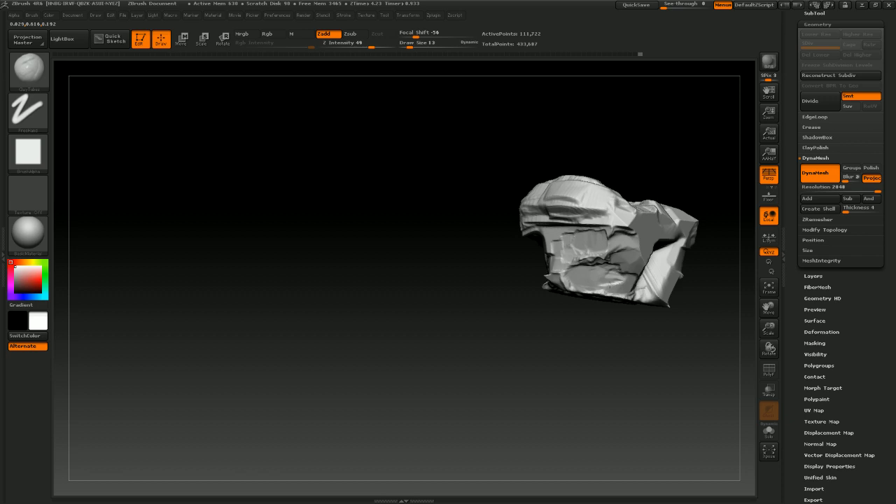
mouse_move(609, 324)
mouse_down()
mouse_move(553, 364)
mouse_move(596, 330)
mouse_up()
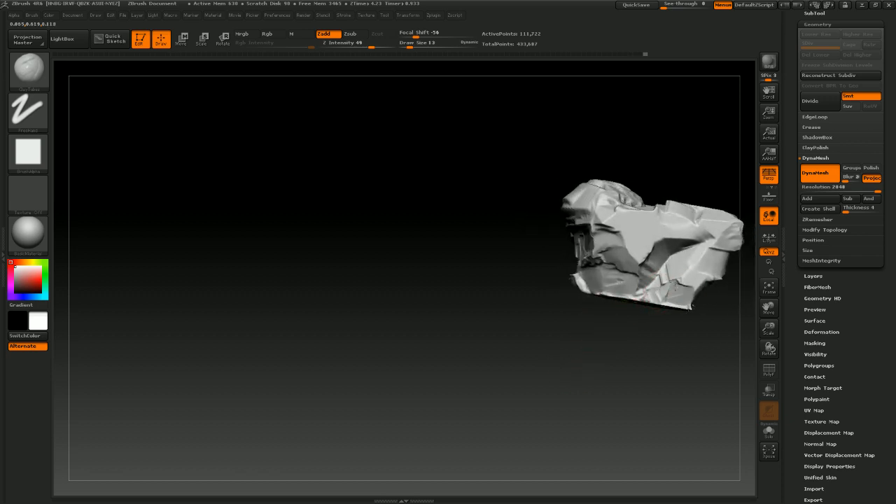
Add more clay strokes around the cube's lower corner and underside
mouse_move(679, 334)
mouse_down()
mouse_move(638, 325)
mouse_move(633, 271)
mouse_up()
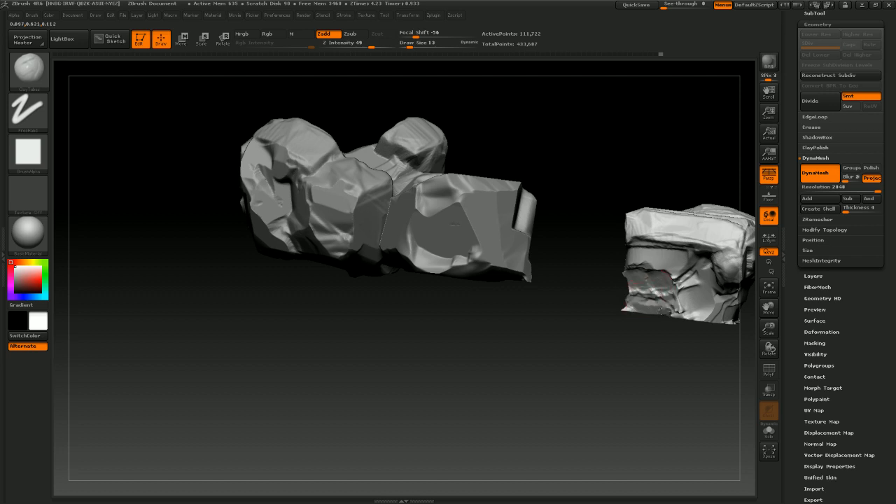
drag(661, 310, 658, 313)
mouse_move(616, 384)
mouse_down()
mouse_move(632, 366)
mouse_move(636, 329)
mouse_up()
mouse_move(589, 358)
mouse_down()
mouse_move(622, 370)
mouse_move(638, 304)
mouse_up()
mouse_move(623, 388)
mouse_down()
mouse_move(584, 420)
mouse_move(636, 386)
mouse_move(749, 366)
mouse_move(564, 410)
mouse_move(652, 369)
mouse_move(572, 336)
mouse_up()
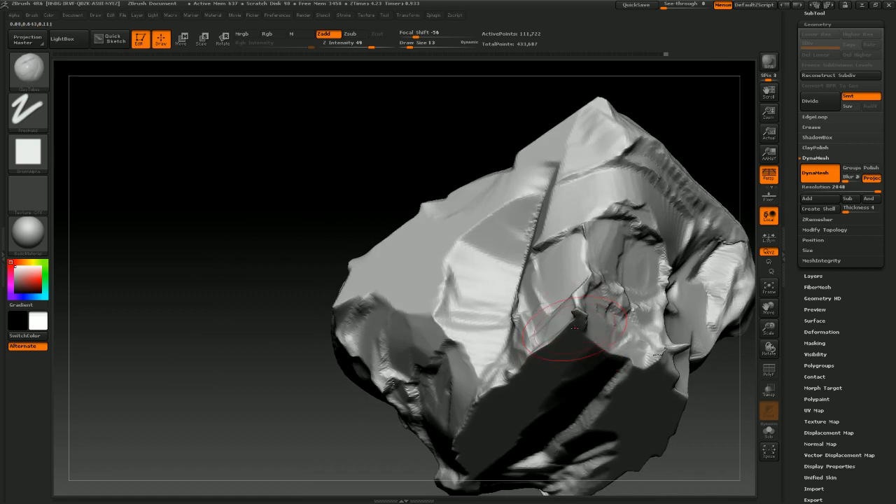
drag(389, 383, 332, 400)
drag(330, 412, 310, 415)
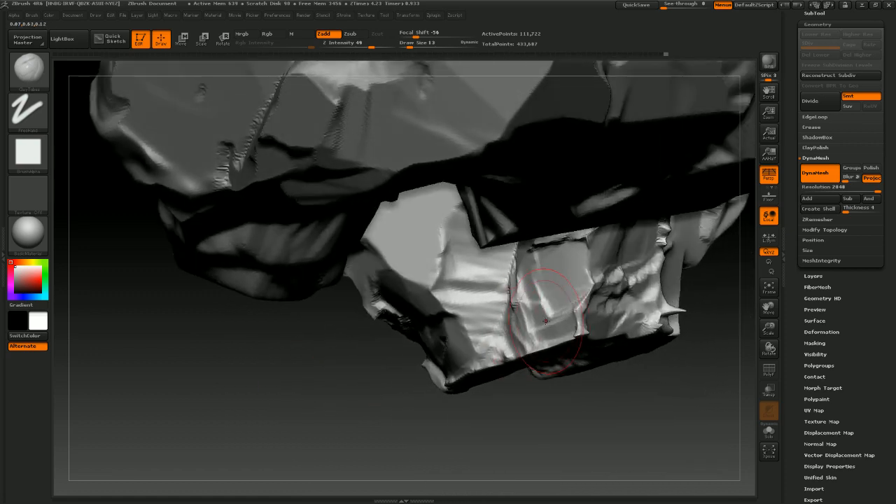
shift+drag(582, 307, 579, 324)
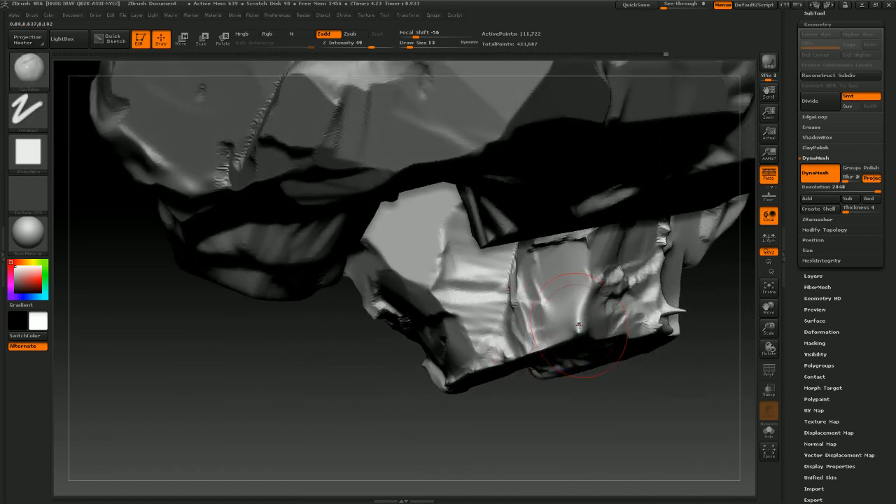
Switch to the MalletFast2 brush and hammer chips into the cube's lower edges
click(28, 68)
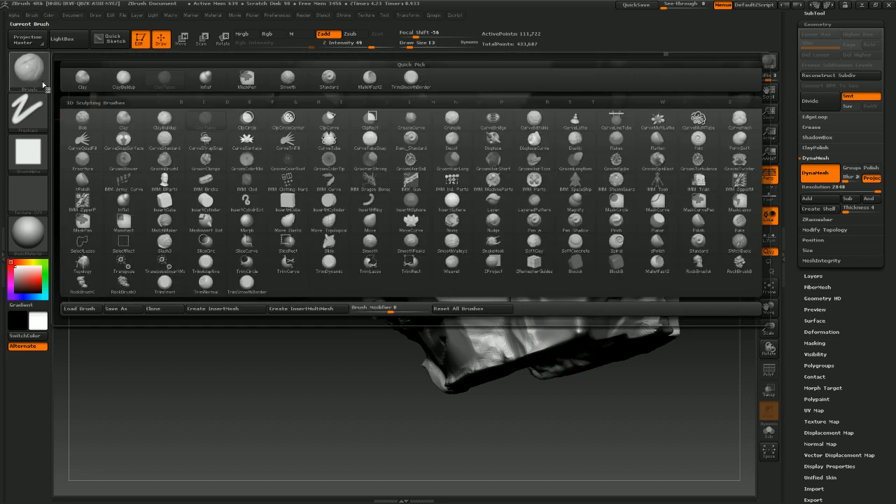
click(370, 80)
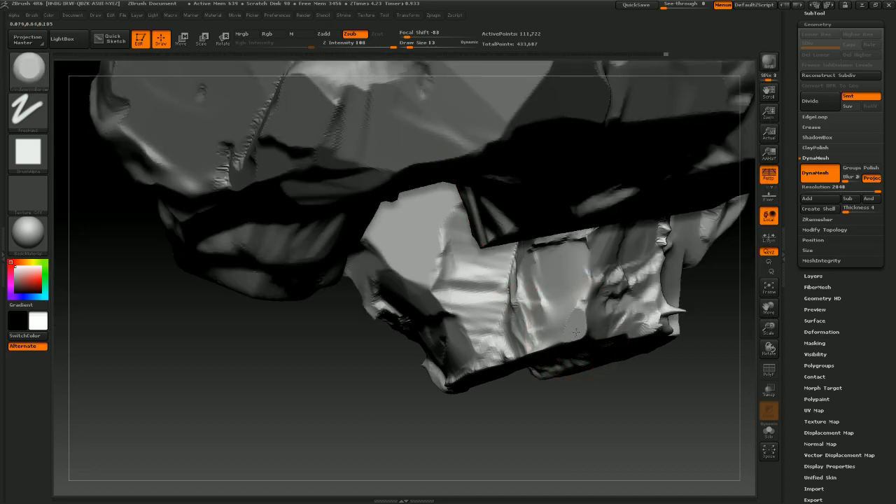
mouse_move(582, 411)
mouse_down()
mouse_move(572, 323)
mouse_move(563, 357)
mouse_up()
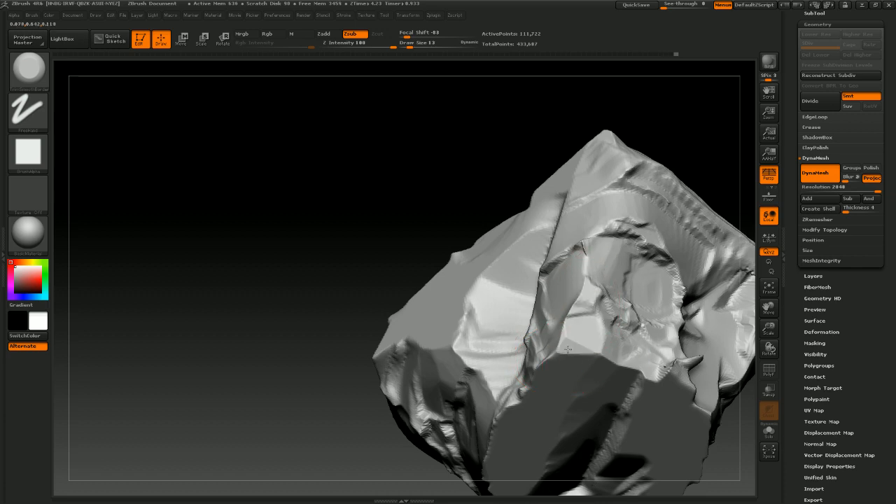
mouse_move(339, 385)
mouse_down()
mouse_move(368, 357)
mouse_move(393, 370)
mouse_up()
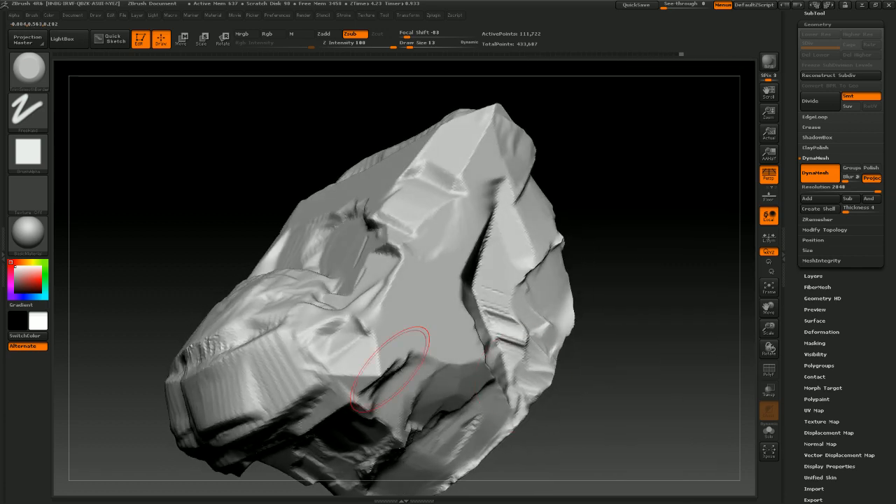
mouse_move(647, 371)
mouse_down()
mouse_move(578, 396)
mouse_move(511, 245)
mouse_move(344, 296)
mouse_up()
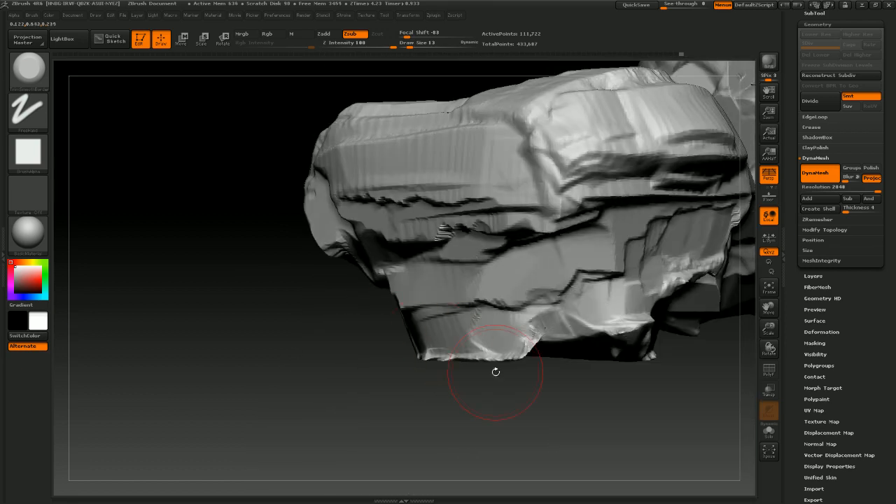
drag(496, 372, 476, 363)
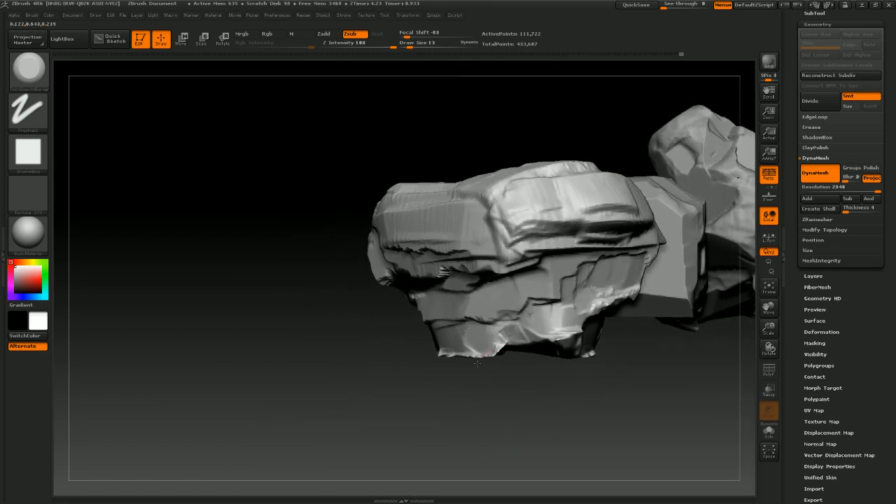
Chip more dents along the cube's bottom edges with MalletFast2
drag(499, 414, 626, 367)
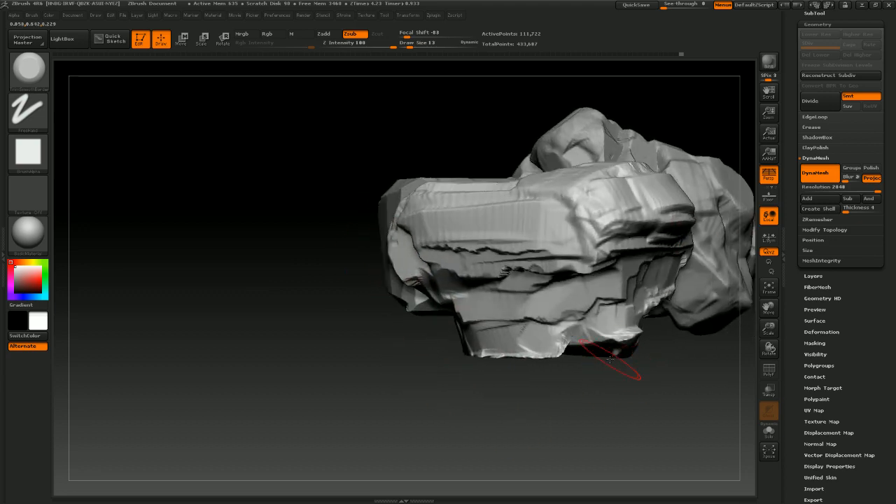
mouse_move(584, 388)
mouse_down()
mouse_move(620, 361)
mouse_move(605, 345)
mouse_move(613, 339)
mouse_up()
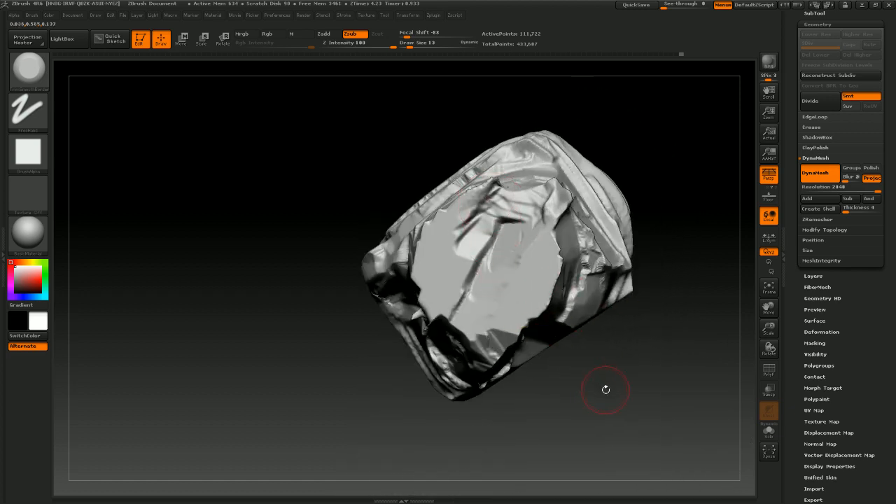
drag(605, 389, 462, 308)
mouse_move(555, 365)
mouse_down()
mouse_move(608, 396)
mouse_move(645, 357)
mouse_up()
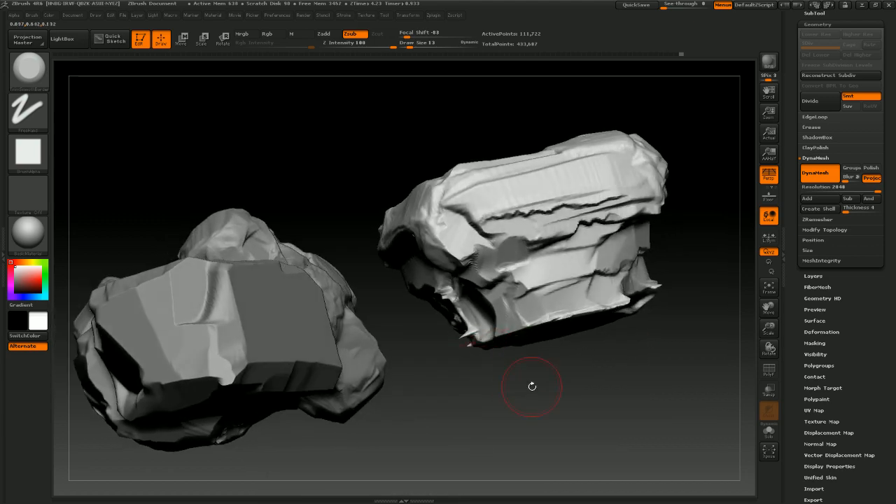
Hammer additional chips into the cube's lower front corner
drag(532, 386, 586, 378)
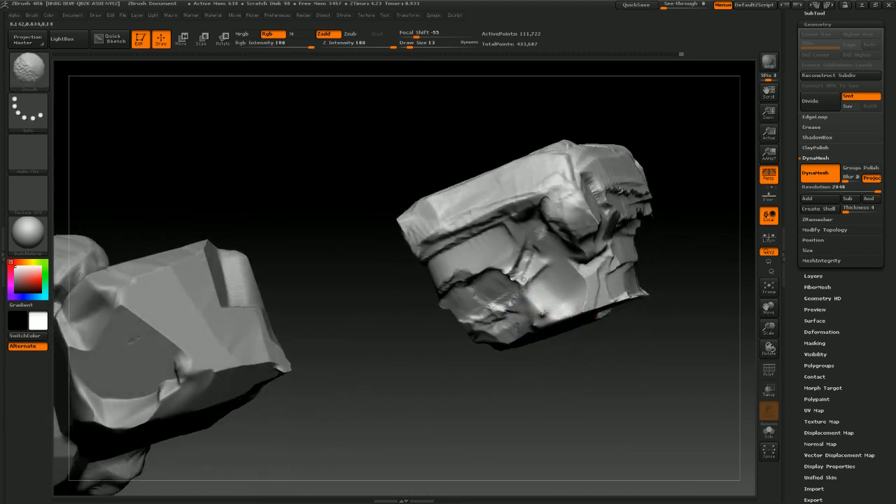
shift+drag(544, 314, 539, 321)
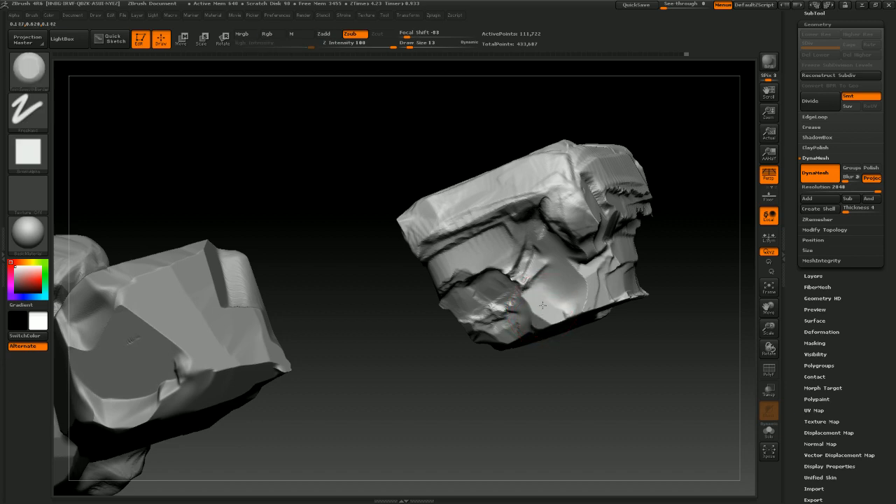
drag(580, 300, 587, 350)
drag(699, 403, 581, 305)
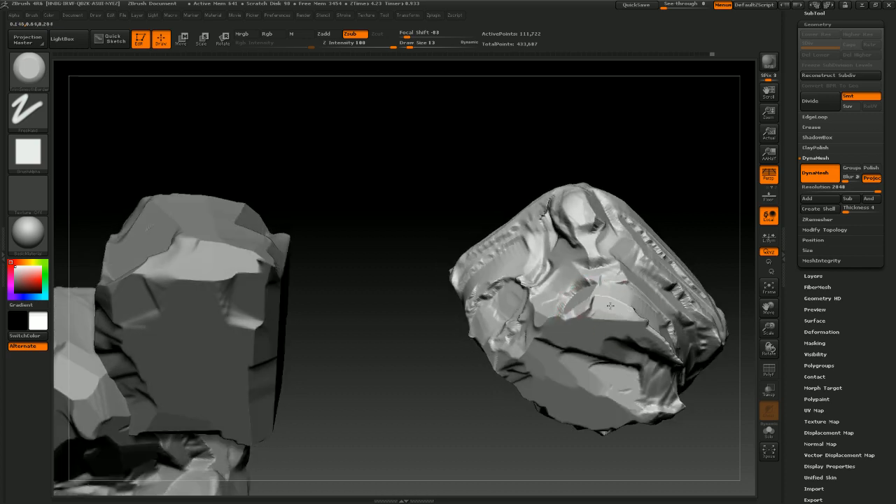
drag(503, 413, 585, 298)
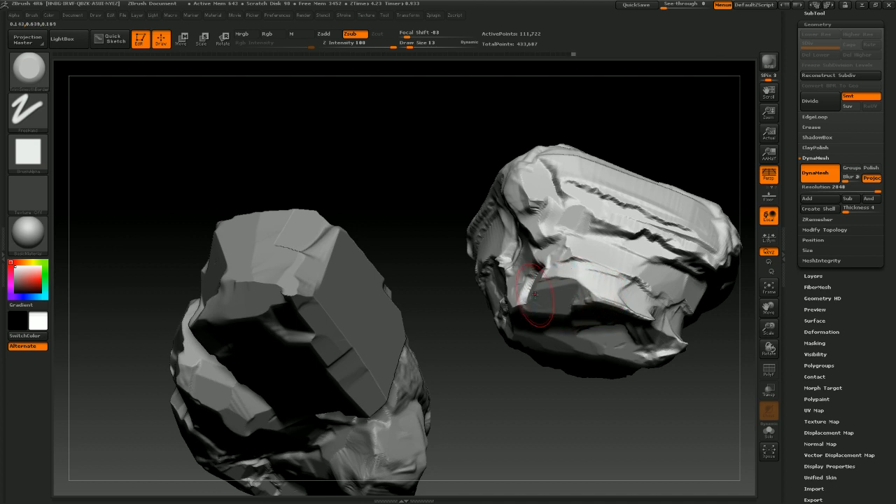
Chip more dents into the rock's side and front face with MalletFast2
drag(535, 294, 521, 305)
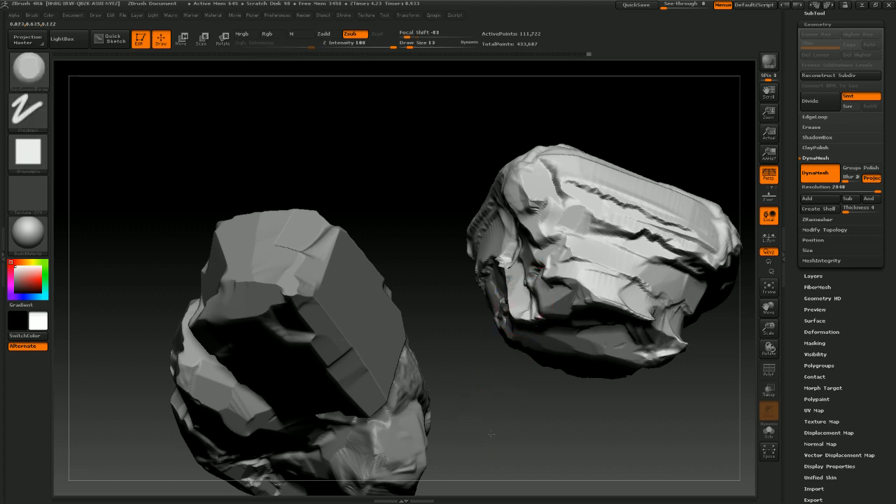
drag(491, 434, 523, 316)
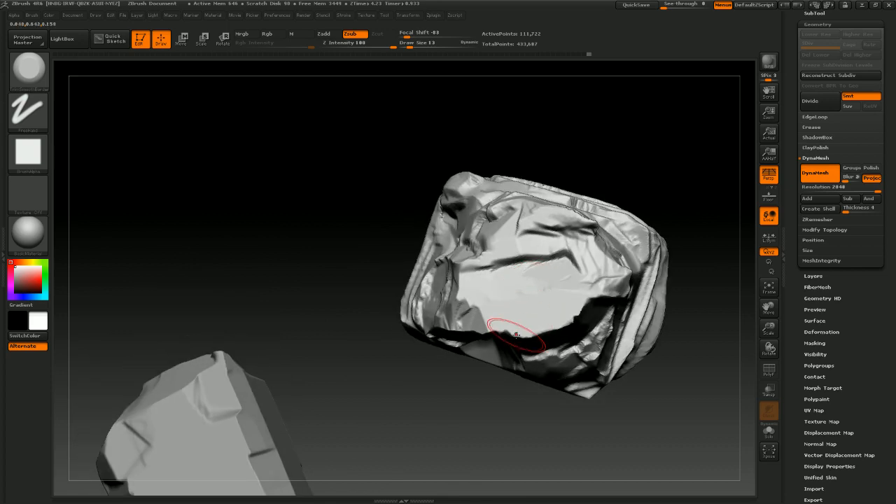
drag(677, 218, 624, 214)
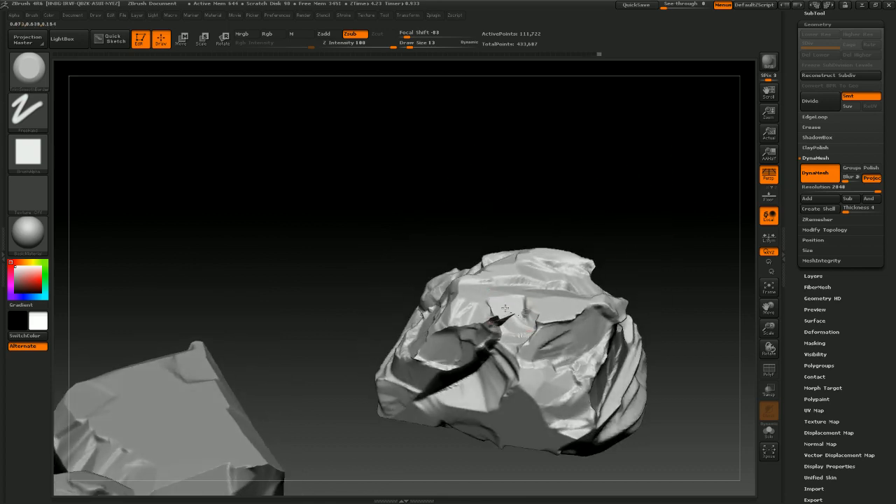
drag(505, 308, 507, 317)
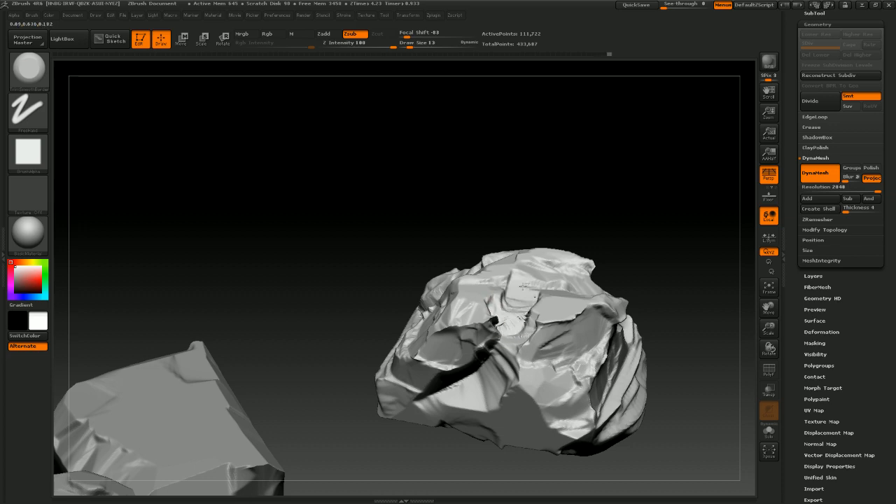
drag(565, 237, 640, 207)
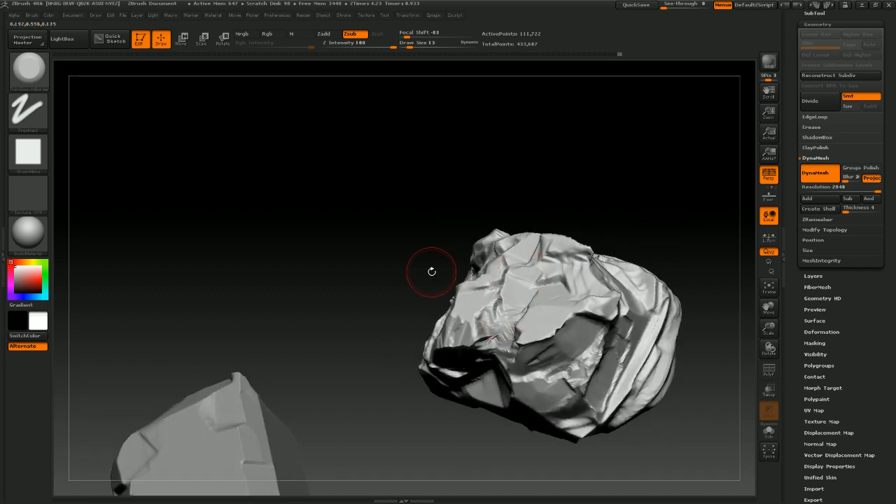
drag(431, 272, 432, 293)
Add further MalletFast2 dents across the rock's front face and upper edge
key(ctrl)
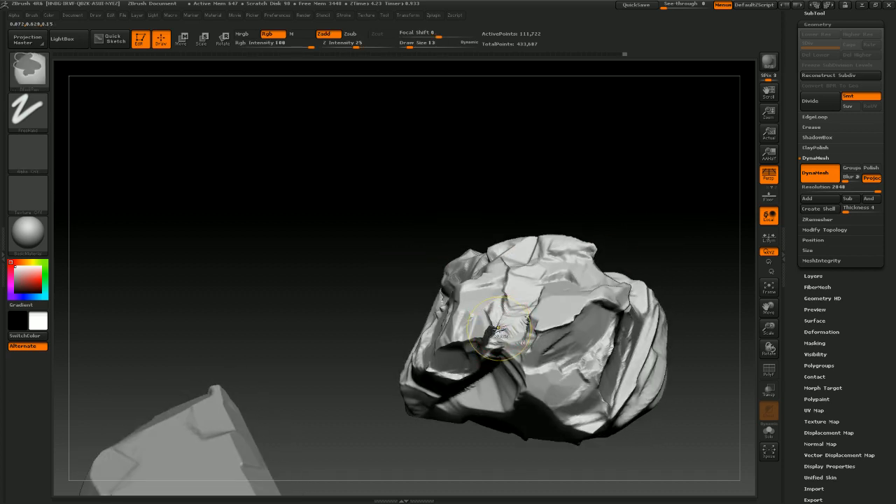
key(ctrl)
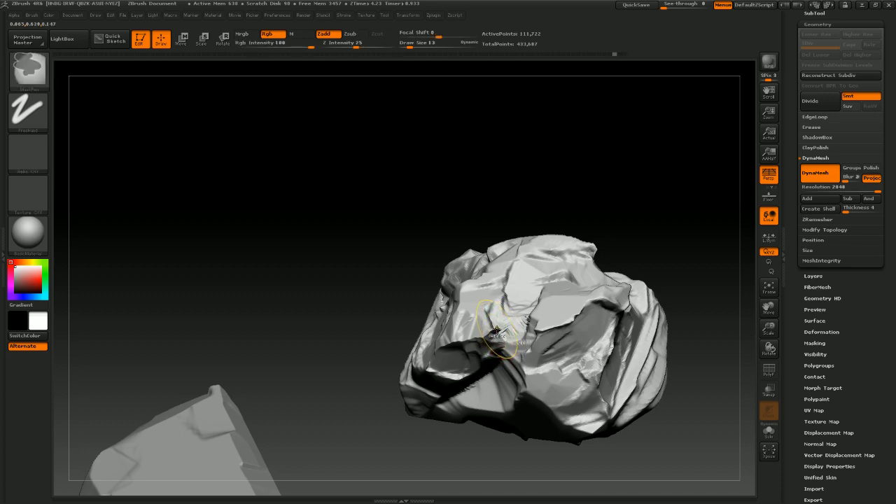
mouse_move(626, 203)
mouse_down()
mouse_move(636, 160)
mouse_move(631, 214)
mouse_move(620, 220)
mouse_up()
key(ctrl)
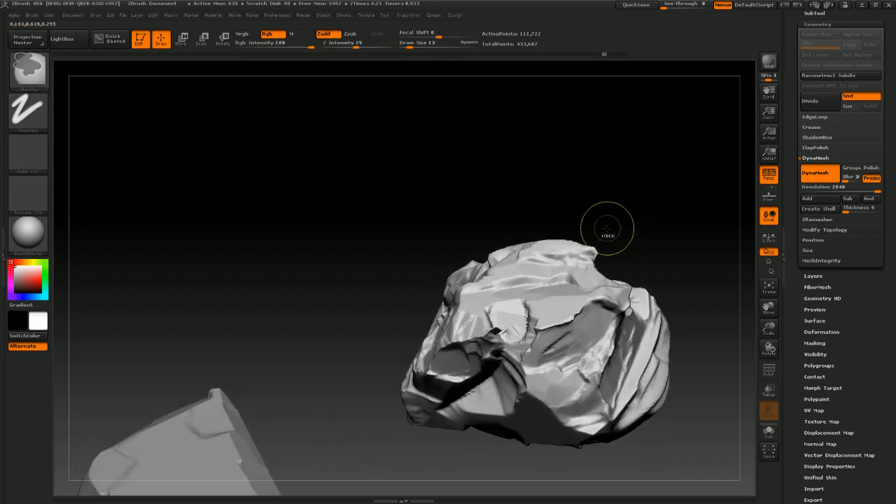
key(ctrl)
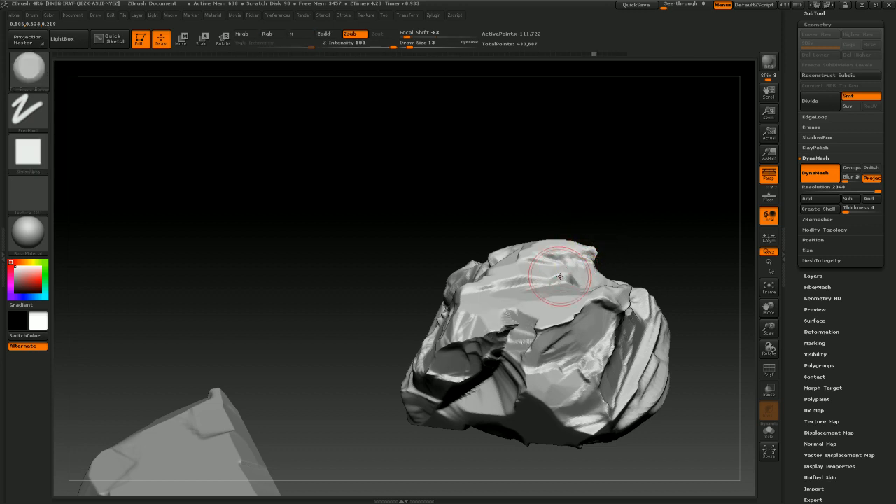
mouse_move(629, 219)
mouse_down()
mouse_move(511, 325)
mouse_move(519, 327)
mouse_move(501, 332)
mouse_up()
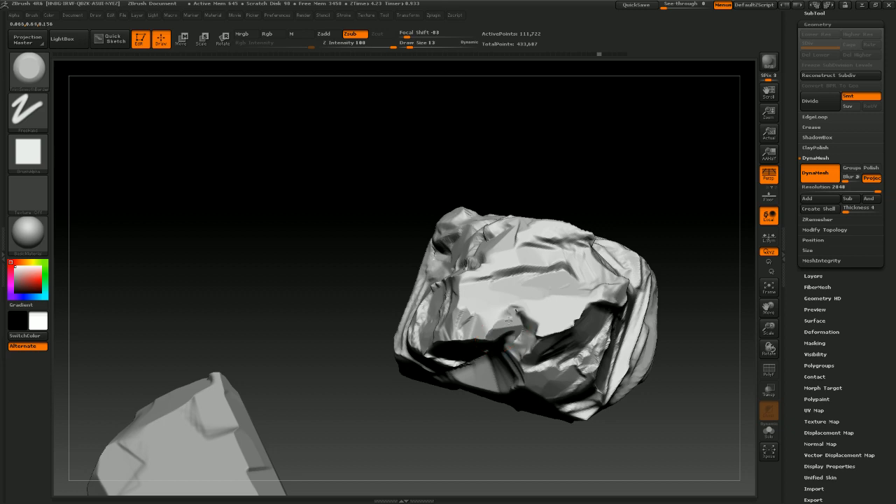
mouse_move(668, 269)
mouse_down()
mouse_move(686, 230)
mouse_move(534, 307)
mouse_up()
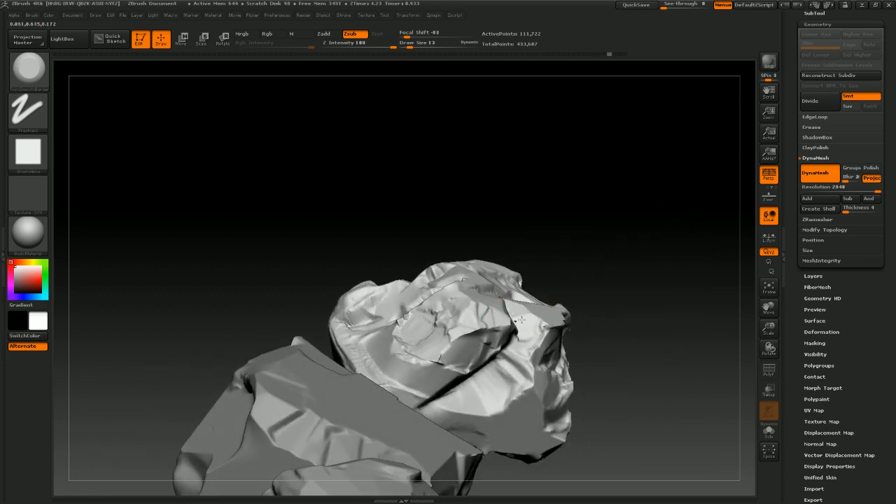
mouse_move(609, 288)
mouse_down()
mouse_move(604, 250)
mouse_move(550, 305)
mouse_up()
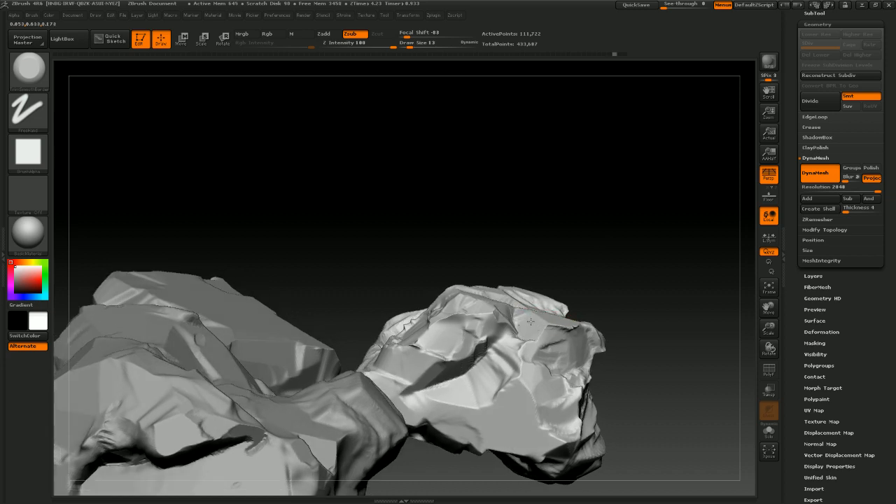
mouse_move(613, 279)
mouse_down()
mouse_move(643, 268)
mouse_move(557, 280)
mouse_up()
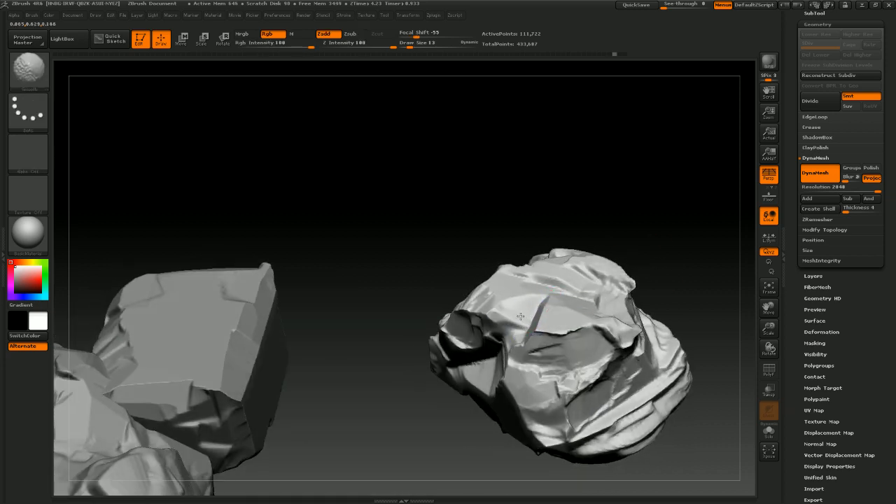
key(alt)
mouse_move(664, 210)
mouse_down()
mouse_move(679, 202)
mouse_move(653, 234)
mouse_move(632, 228)
mouse_move(636, 235)
mouse_move(603, 208)
mouse_move(629, 224)
mouse_move(578, 265)
mouse_move(578, 311)
mouse_move(588, 286)
mouse_up()
key(shift)
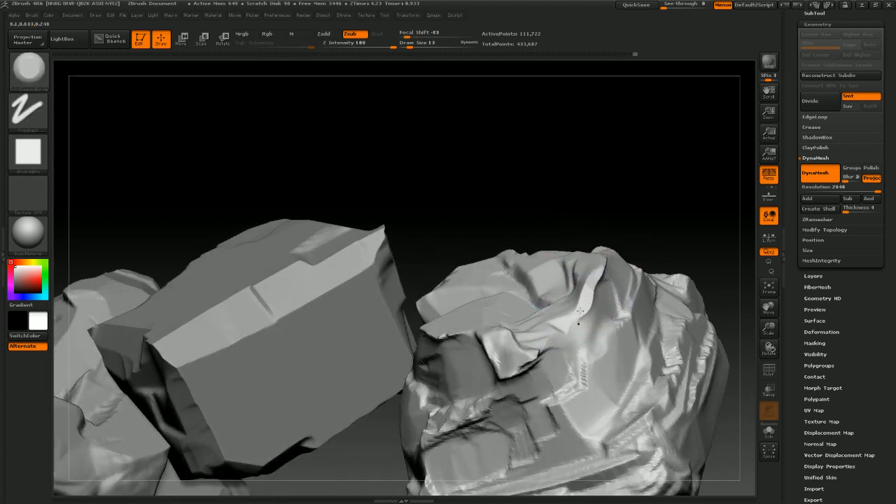
Hammer extra chips into the rock's sides and back edges, comparing it with the neighbouring rock
drag(625, 219, 607, 247)
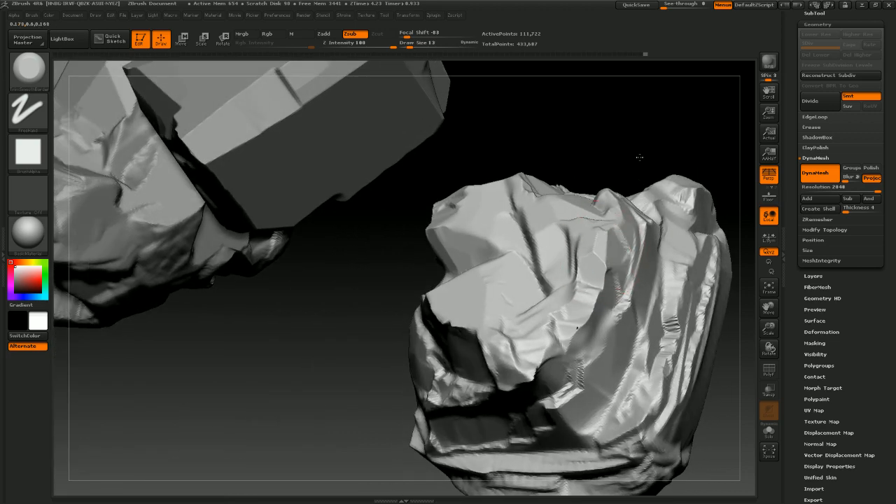
mouse_move(644, 153)
mouse_down()
mouse_move(668, 108)
mouse_move(661, 113)
mouse_up()
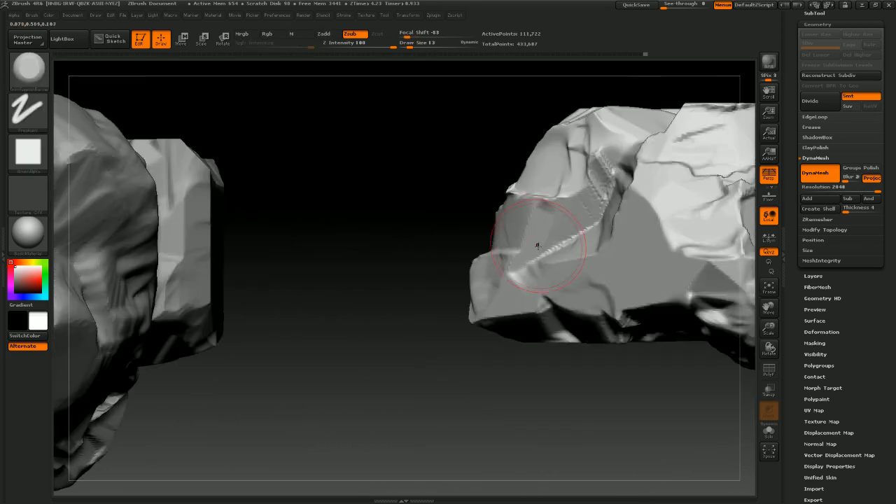
alt+drag(565, 404, 463, 417)
drag(578, 373, 671, 288)
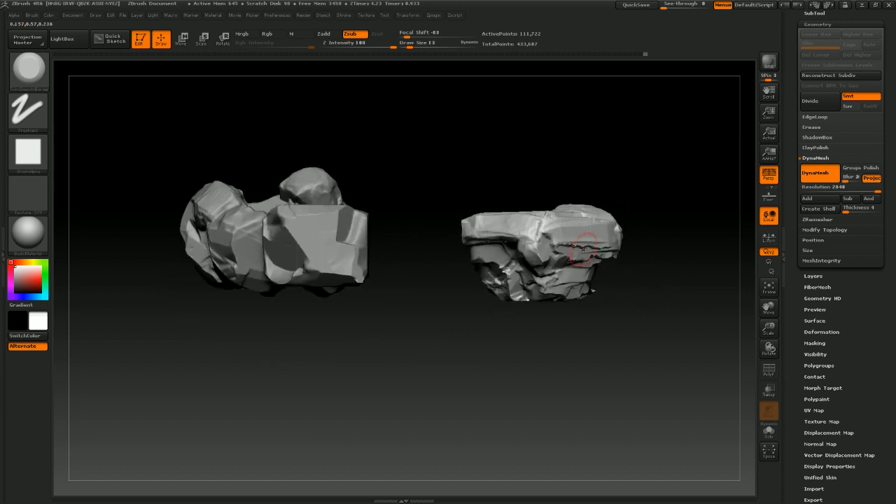
drag(588, 259, 620, 299)
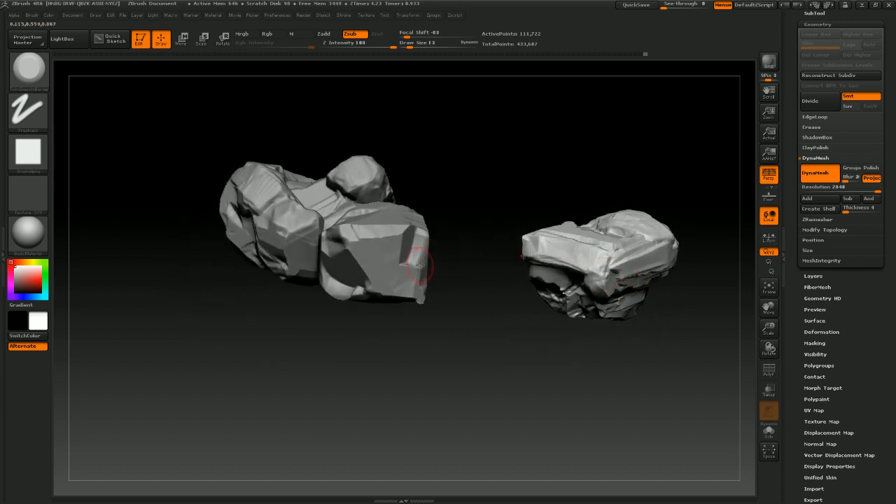
drag(526, 352, 464, 287)
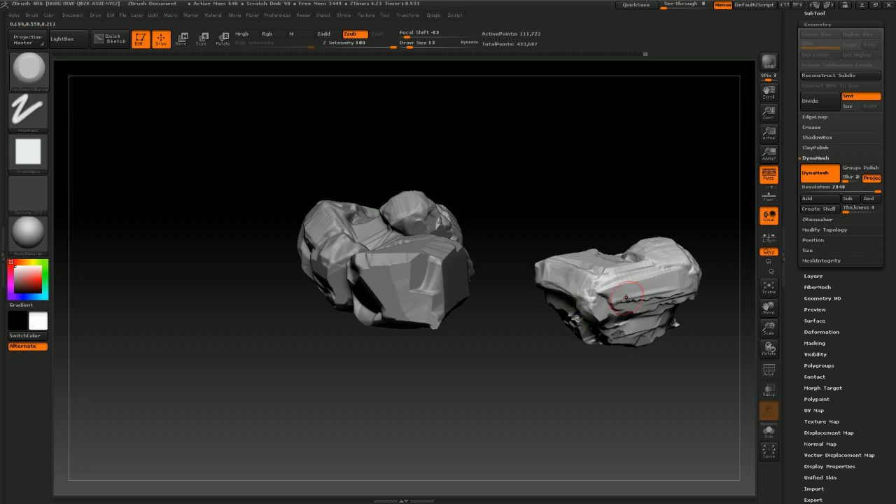
drag(596, 289, 564, 353)
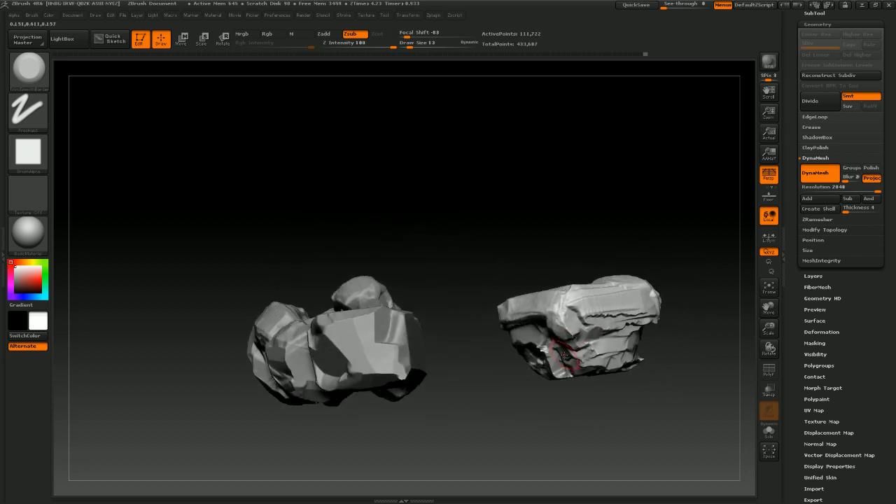
drag(475, 367, 503, 299)
drag(463, 361, 595, 274)
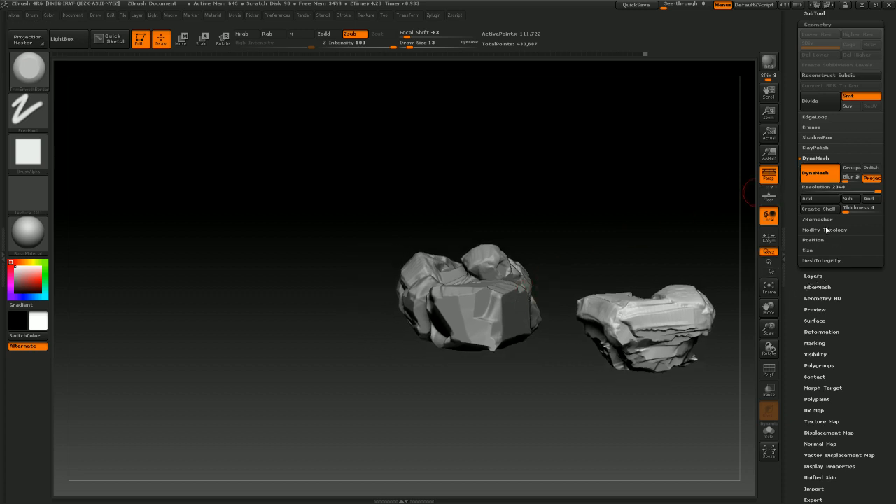
Open the SubTool list, select the RockD subtool and turn on visibility of the hidden box subtools
drag(834, 287, 835, 357)
click(814, 160)
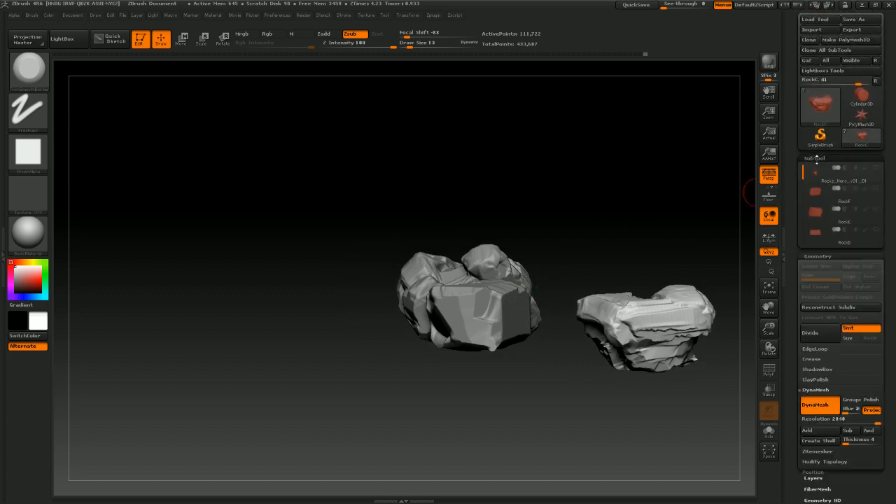
click(813, 174)
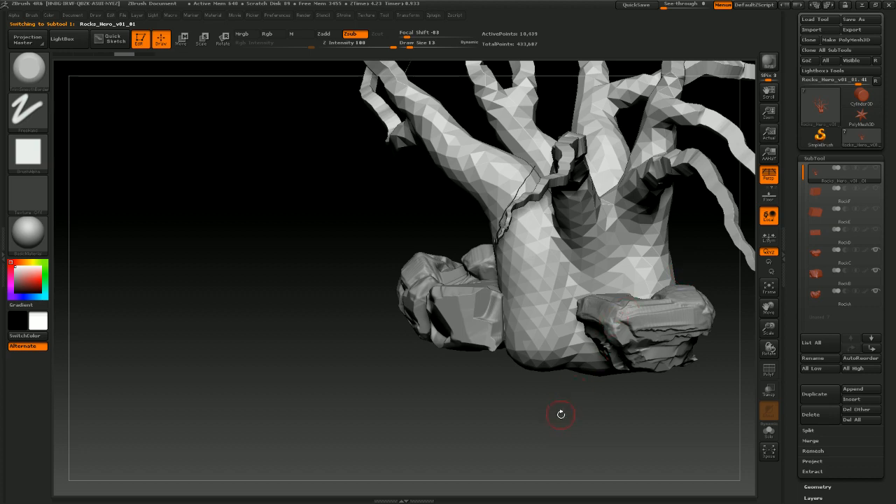
drag(561, 413, 586, 359)
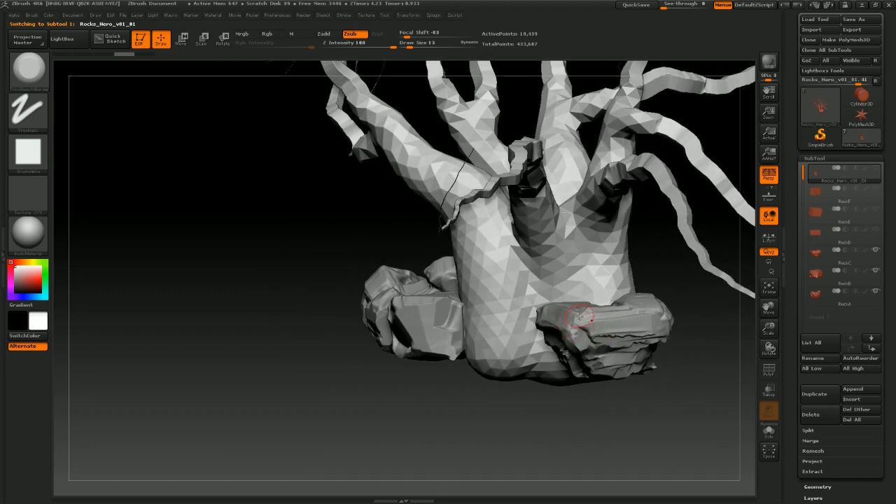
drag(640, 384, 741, 306)
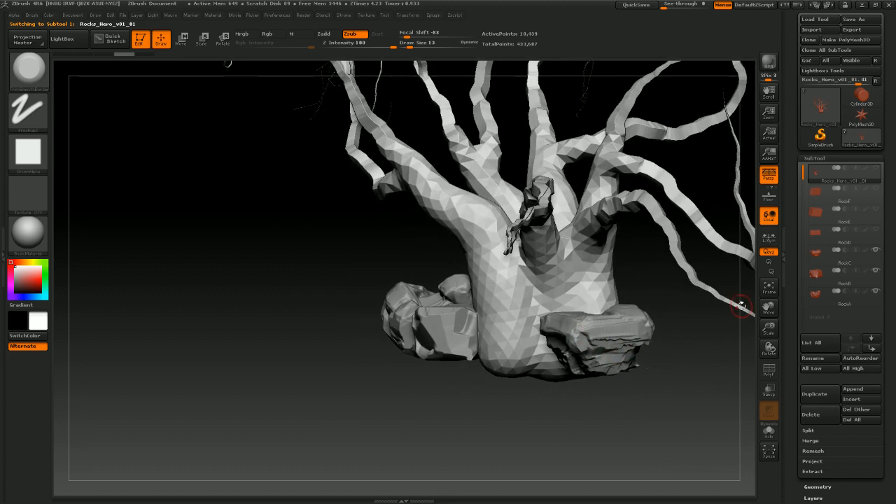
click(815, 234)
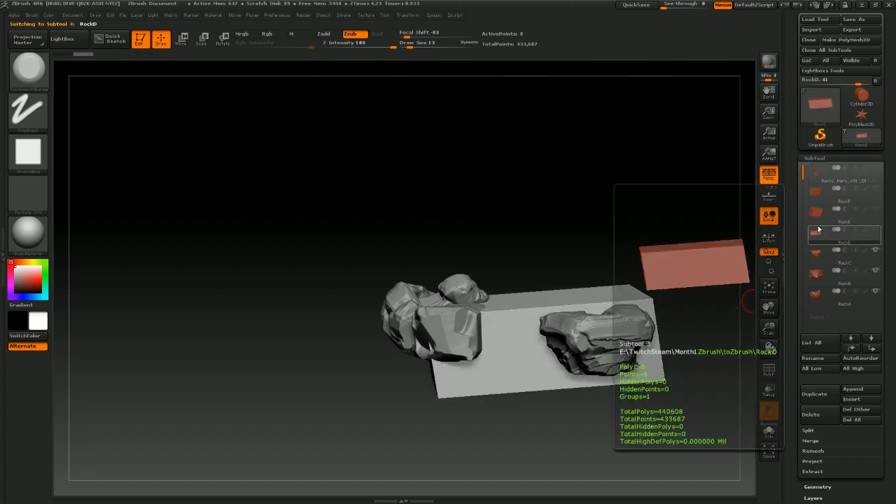
click(875, 168)
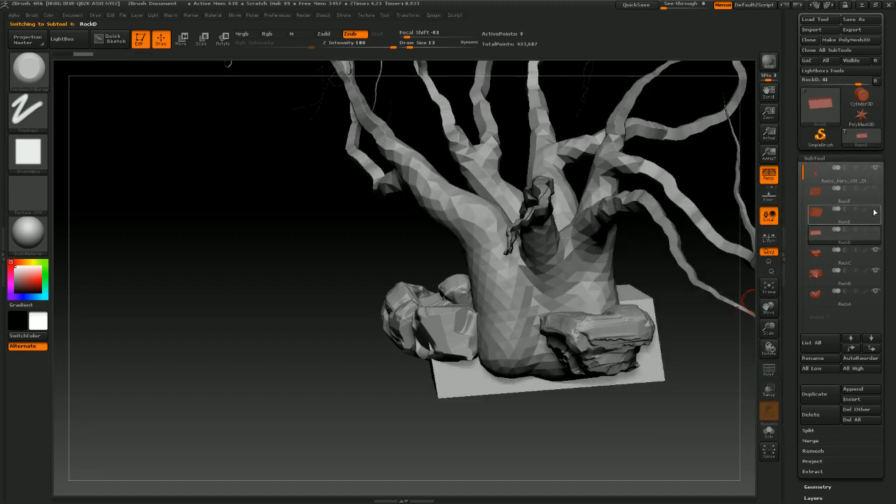
click(875, 232)
Examine the box subtools around the tree base from several angles
drag(694, 280, 583, 341)
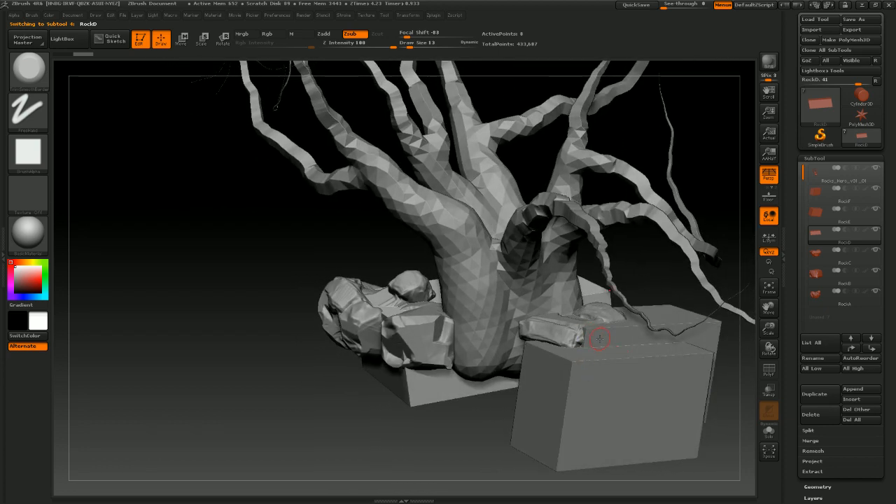
drag(712, 423, 649, 381)
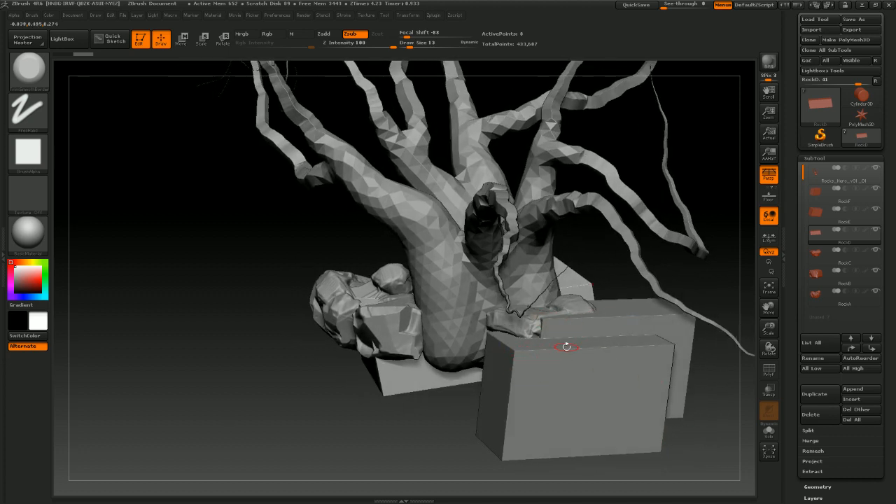
drag(661, 425, 628, 418)
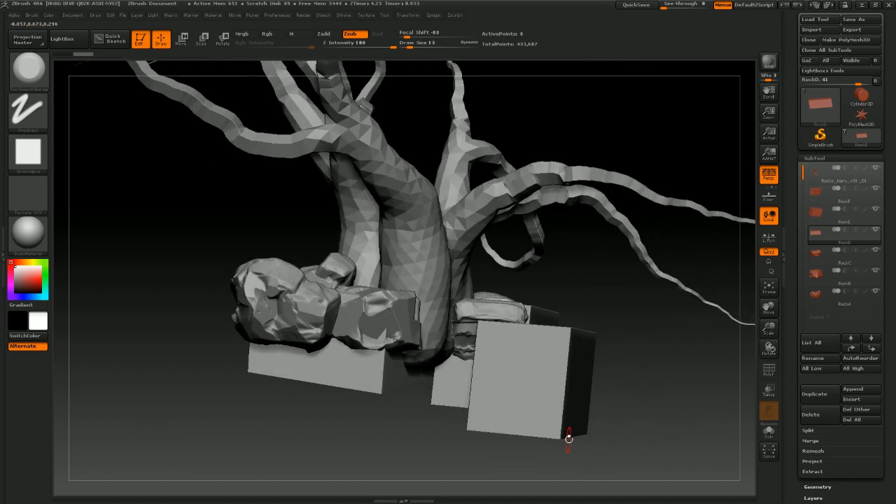
drag(569, 435, 353, 415)
drag(414, 421, 426, 303)
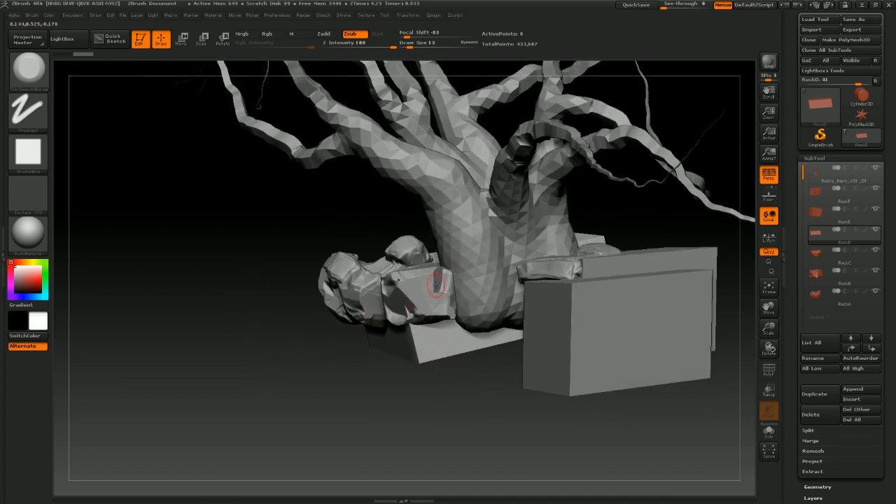
mouse_move(463, 385)
mouse_down()
mouse_move(478, 432)
mouse_move(408, 368)
mouse_move(452, 395)
mouse_move(462, 389)
mouse_up()
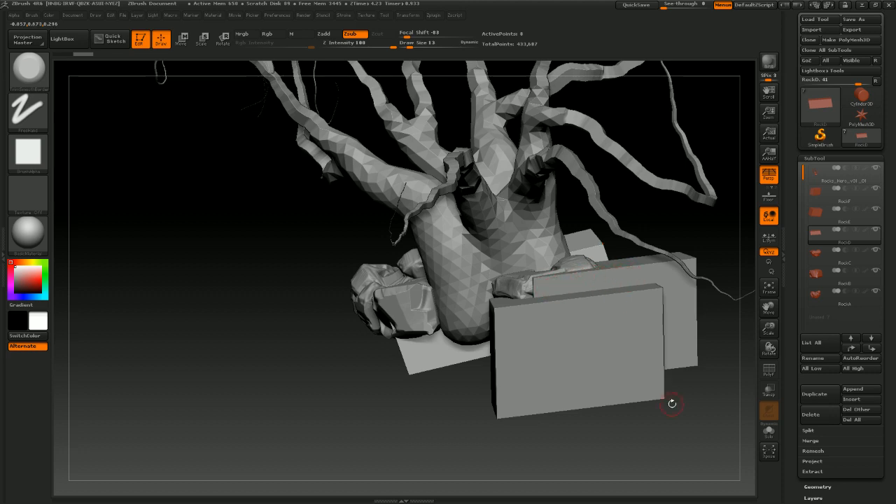
drag(672, 403, 455, 300)
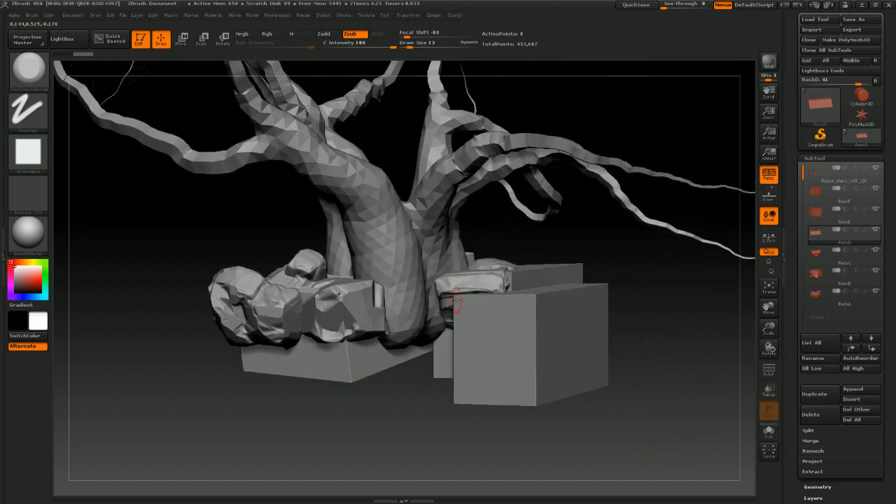
mouse_move(658, 367)
mouse_down()
mouse_move(670, 362)
mouse_move(673, 378)
mouse_move(660, 356)
mouse_up()
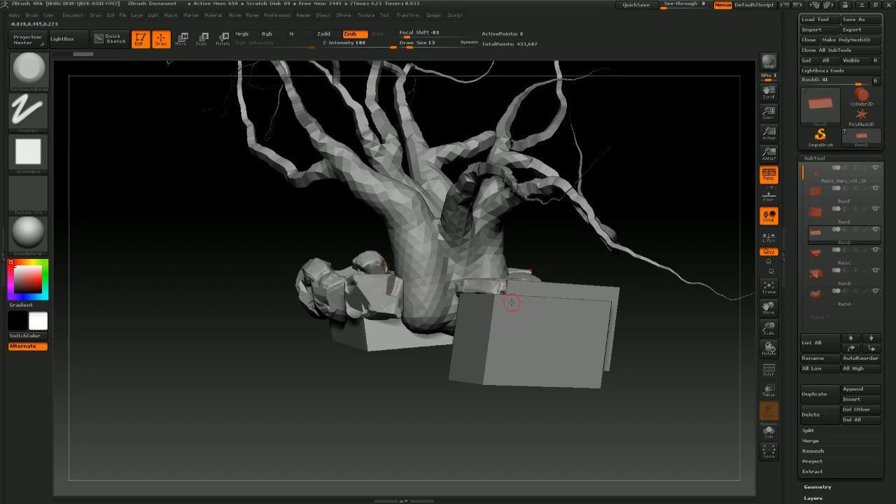
drag(617, 356, 415, 287)
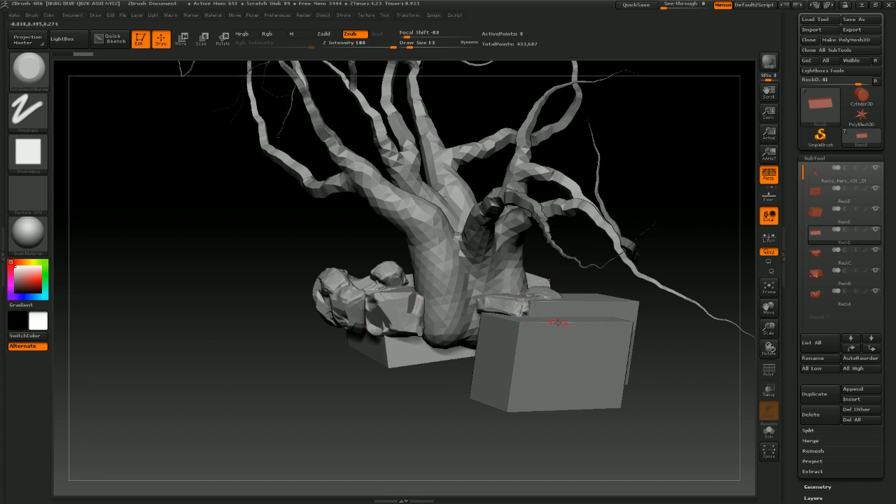
Hide the tree and box subtools so only the sculpted rocks show, and select the RockB subtool
drag(614, 424, 539, 350)
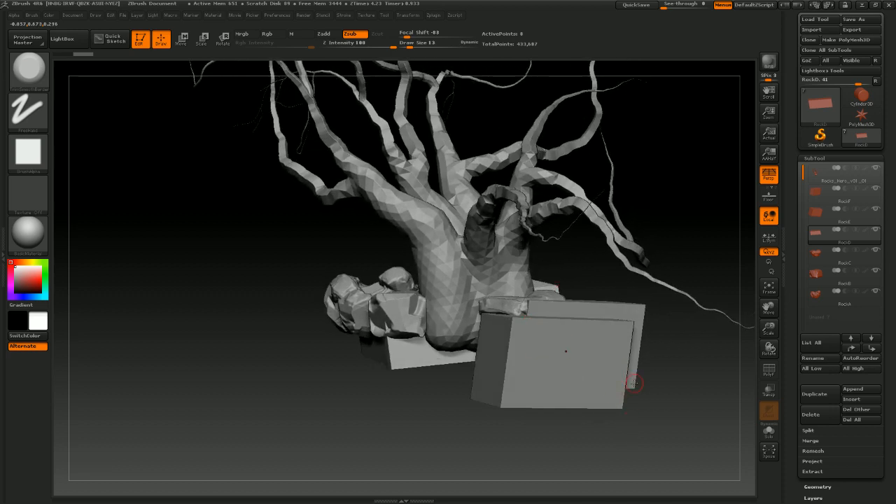
drag(632, 384, 464, 271)
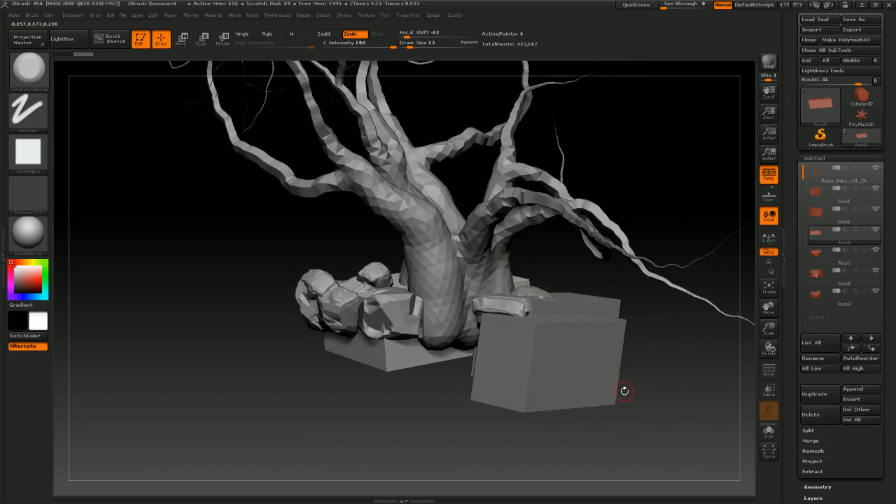
drag(624, 390, 481, 319)
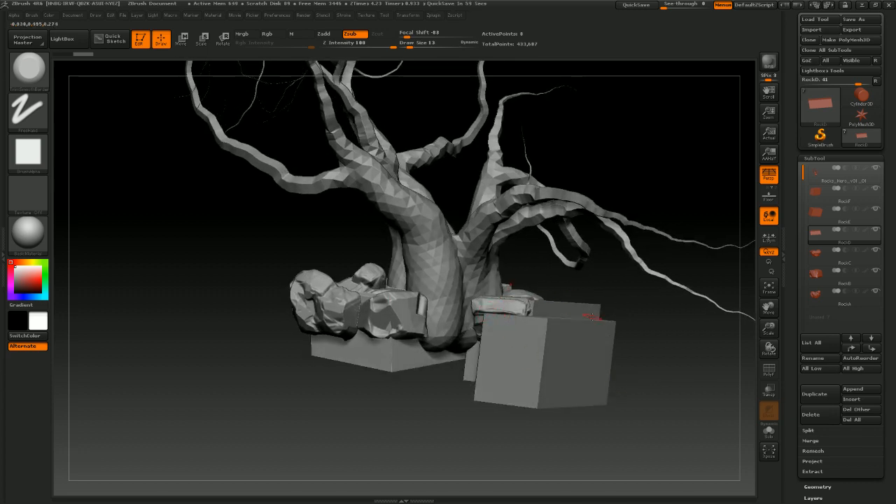
drag(591, 317, 433, 277)
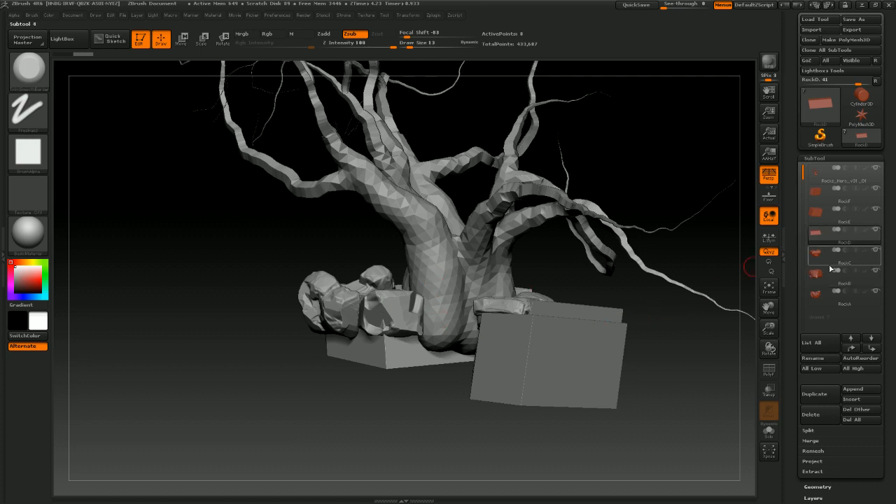
click(875, 236)
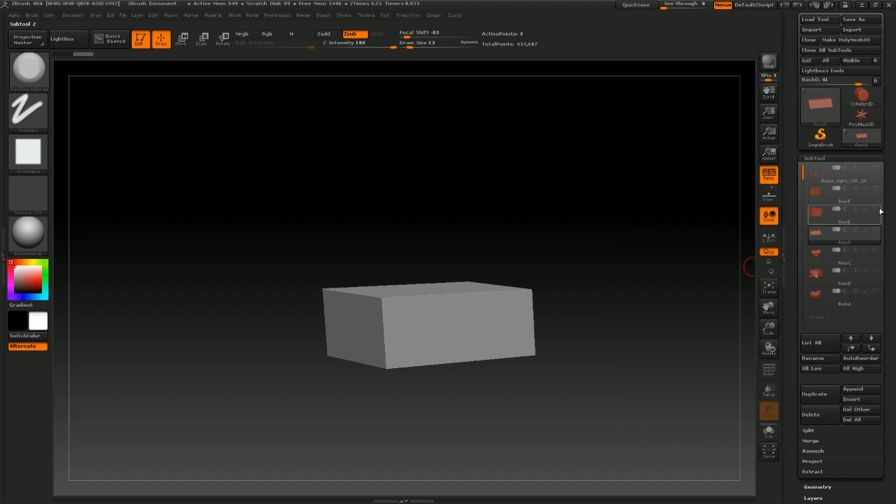
click(877, 271)
click(875, 252)
click(876, 290)
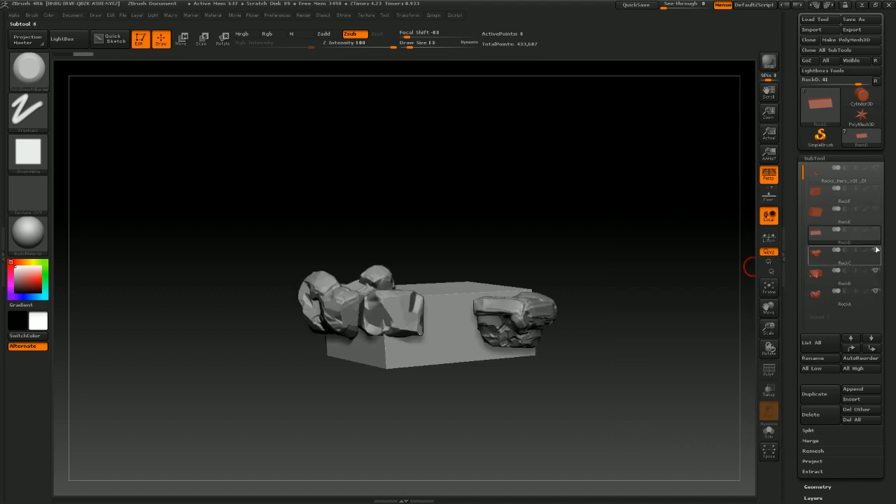
click(833, 265)
click(816, 273)
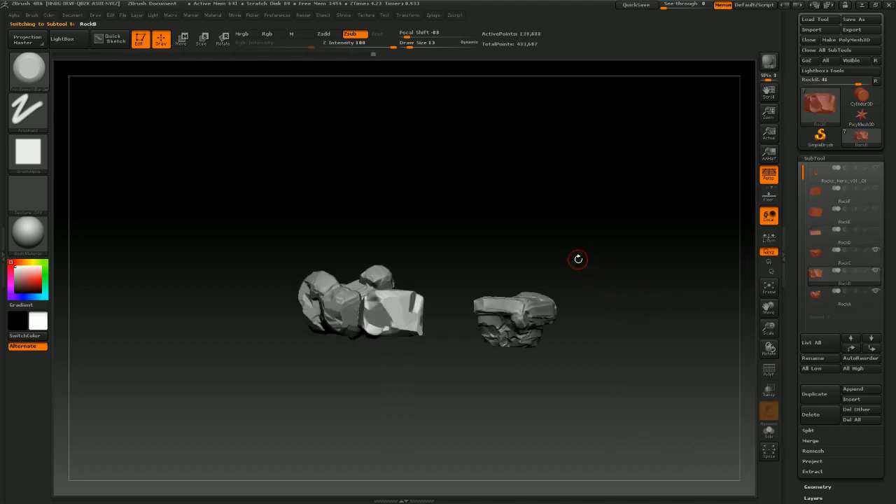
Examine the chipped cube rock and its neighbouring rock from several angles
drag(578, 259, 489, 264)
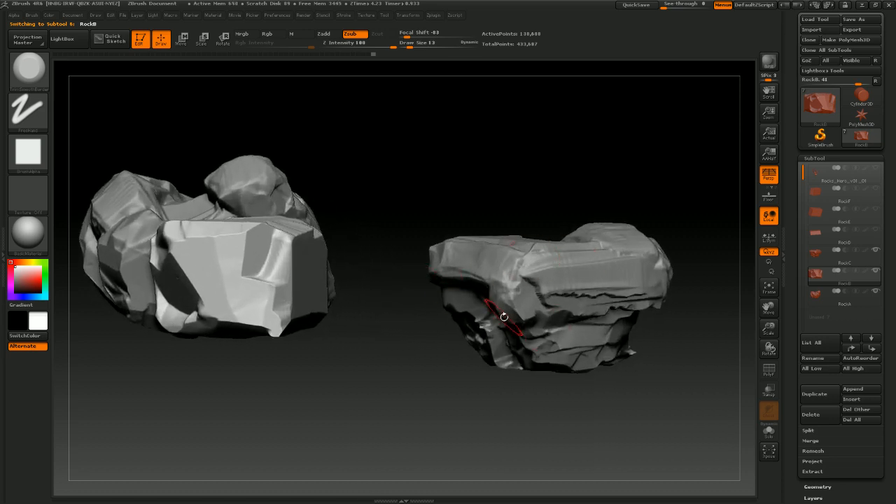
alt+drag(410, 325, 512, 371)
mouse_move(468, 324)
mouse_down()
mouse_move(502, 312)
mouse_move(429, 311)
mouse_up()
drag(488, 313, 480, 315)
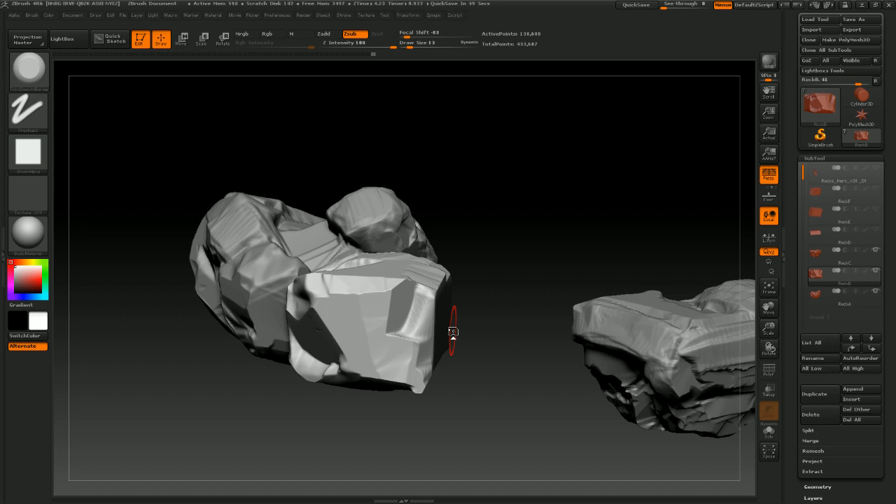
drag(464, 289, 540, 320)
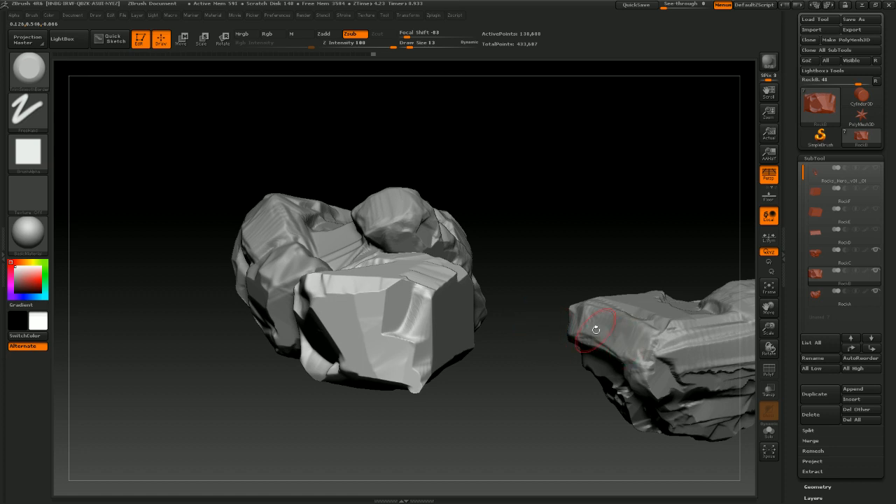
drag(541, 384, 535, 357)
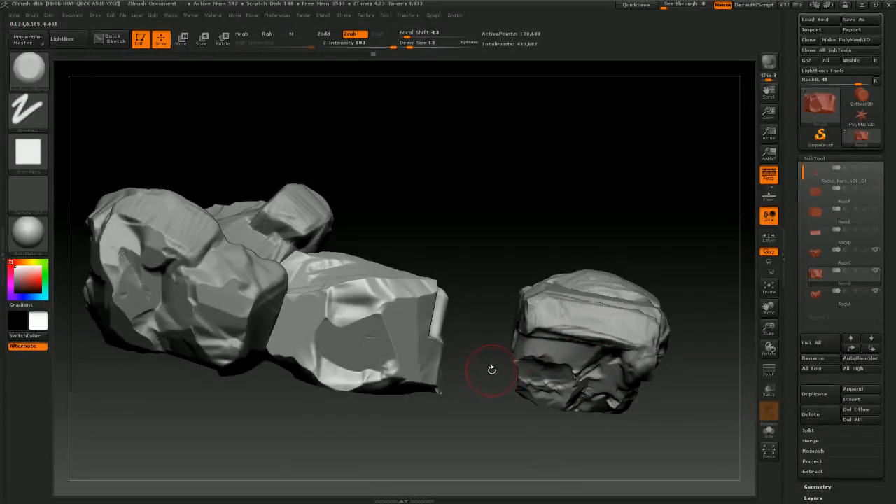
drag(475, 277, 395, 308)
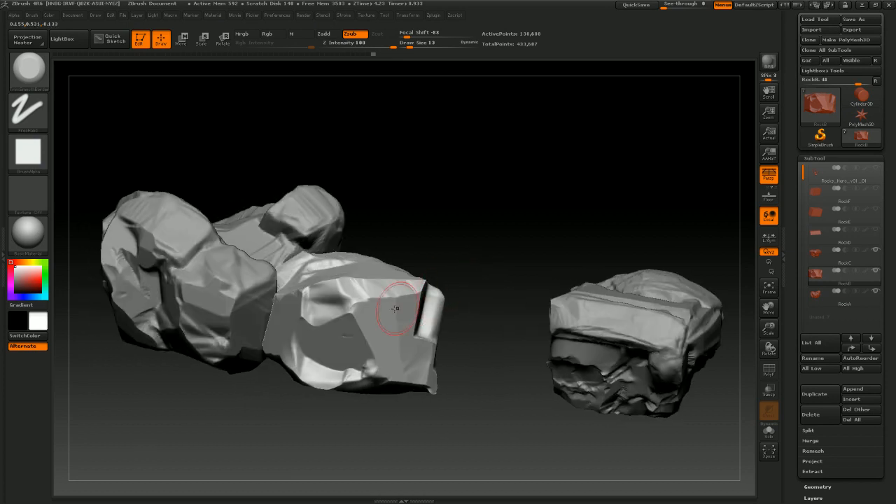
drag(482, 260, 415, 309)
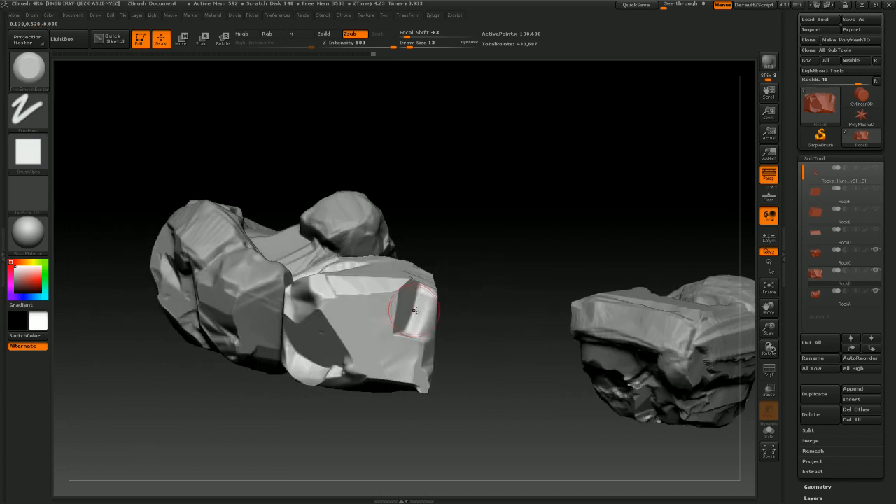
alt+drag(506, 322, 425, 365)
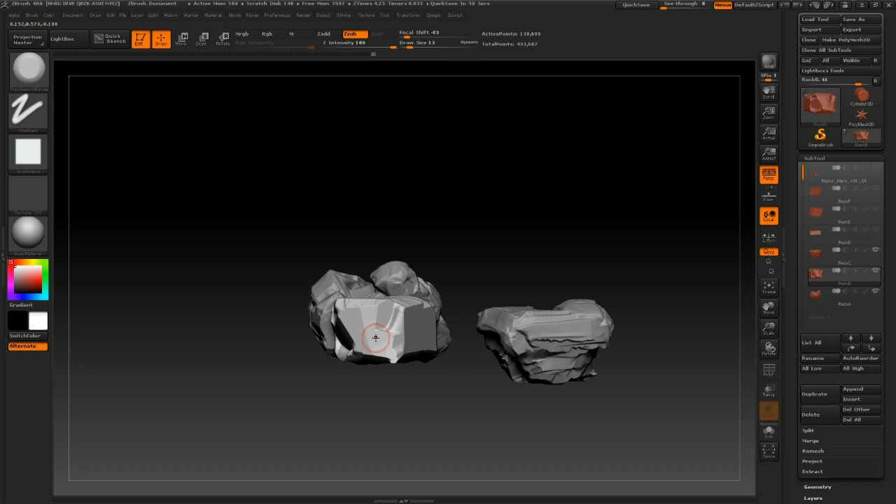
drag(481, 308, 537, 312)
mouse_move(510, 273)
alt+mouse_down()
mouse_move(501, 284)
mouse_move(474, 286)
mouse_move(514, 297)
alt+mouse_up()
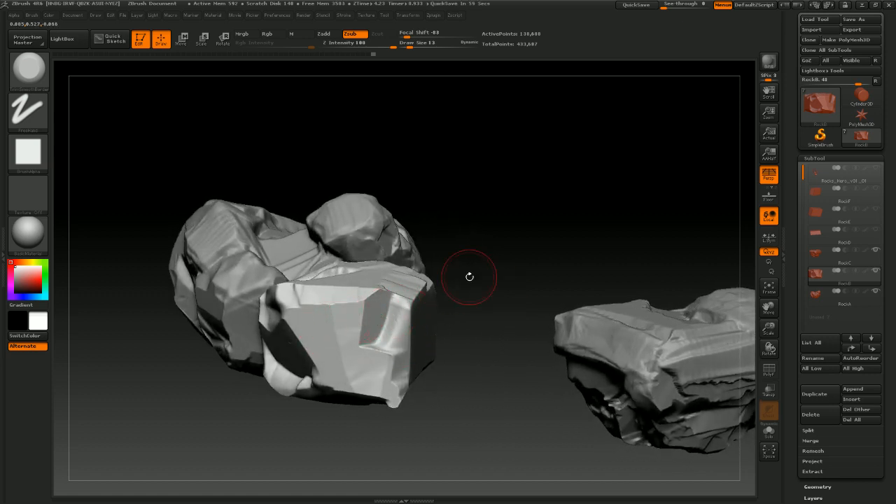
drag(468, 276, 508, 285)
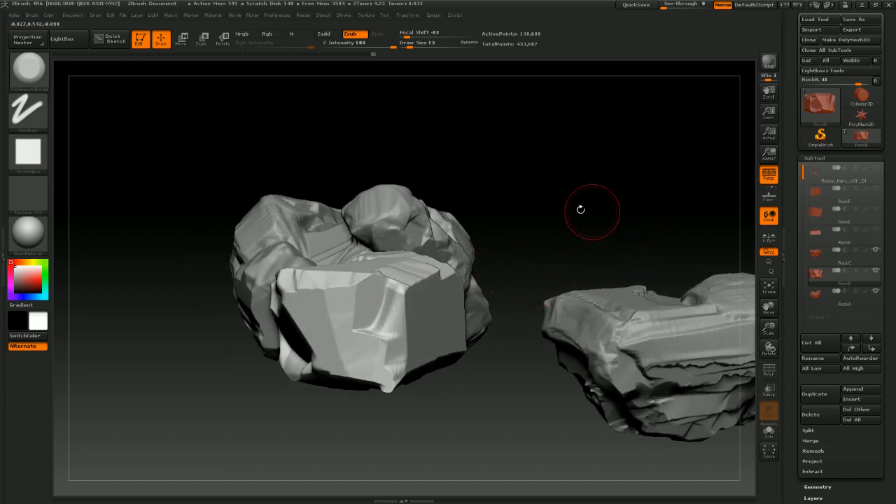
Switch to the ClayTubes brush and build up clay strokes across the cube rock's front face
click(38, 83)
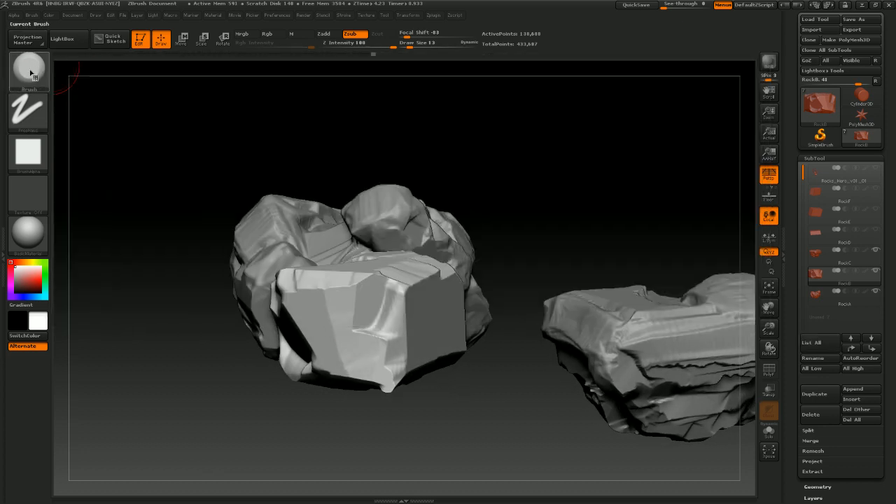
click(42, 74)
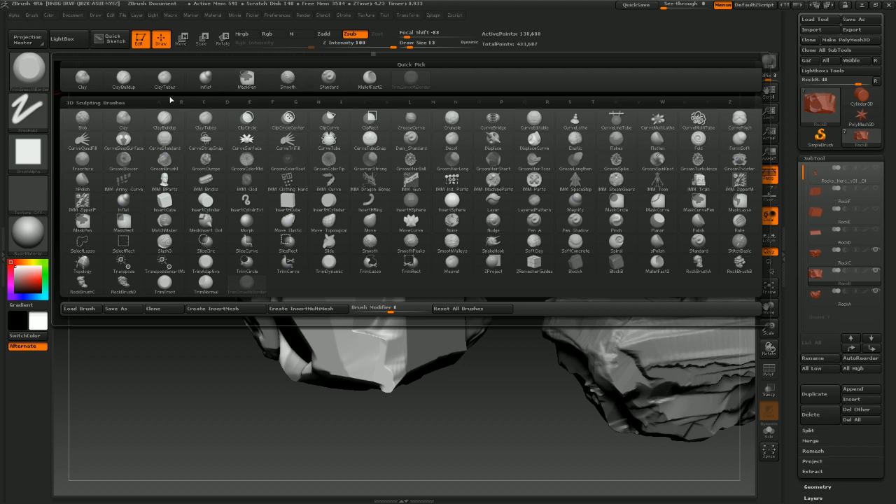
click(169, 81)
drag(509, 303, 484, 283)
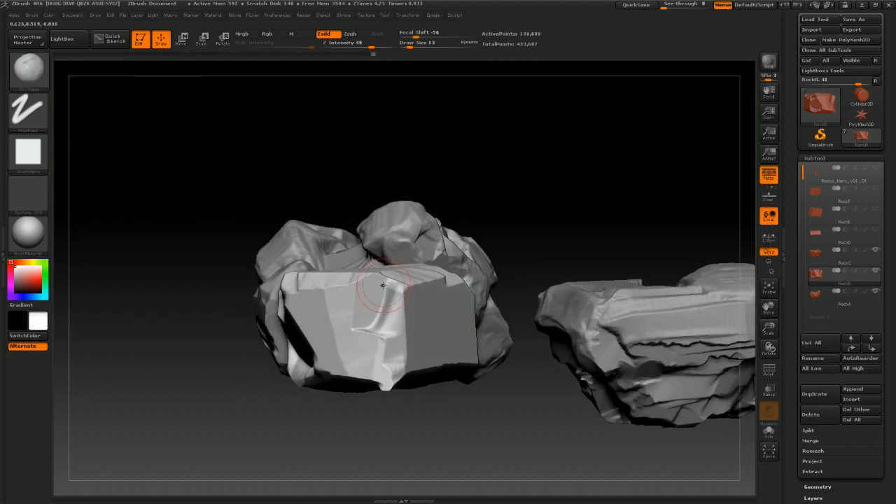
click(44, 84)
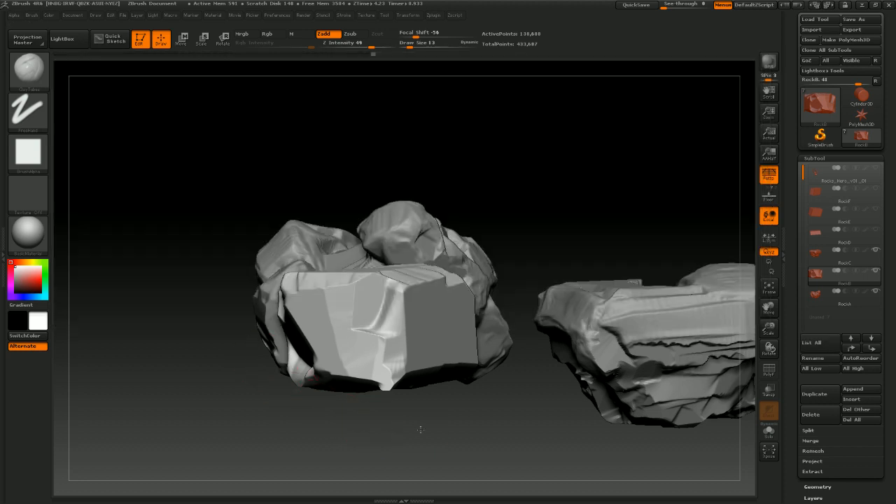
mouse_move(420, 429)
mouse_down()
mouse_move(398, 289)
mouse_move(445, 300)
mouse_up()
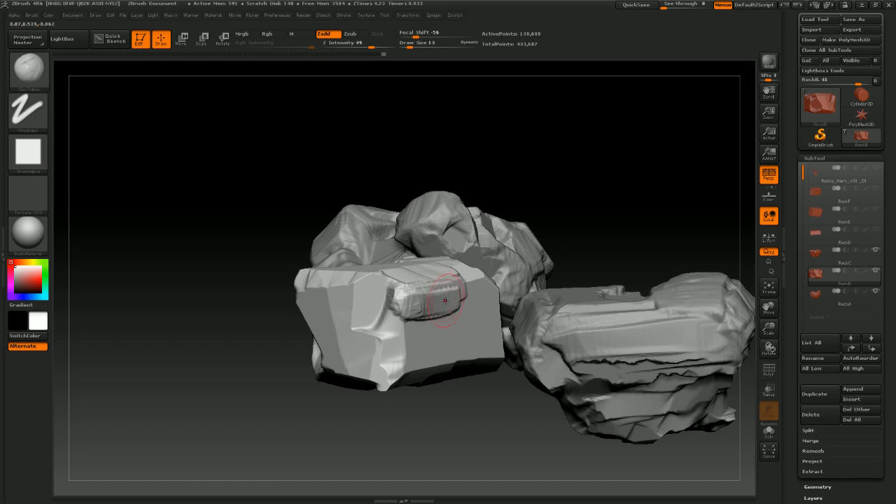
drag(451, 436, 432, 414)
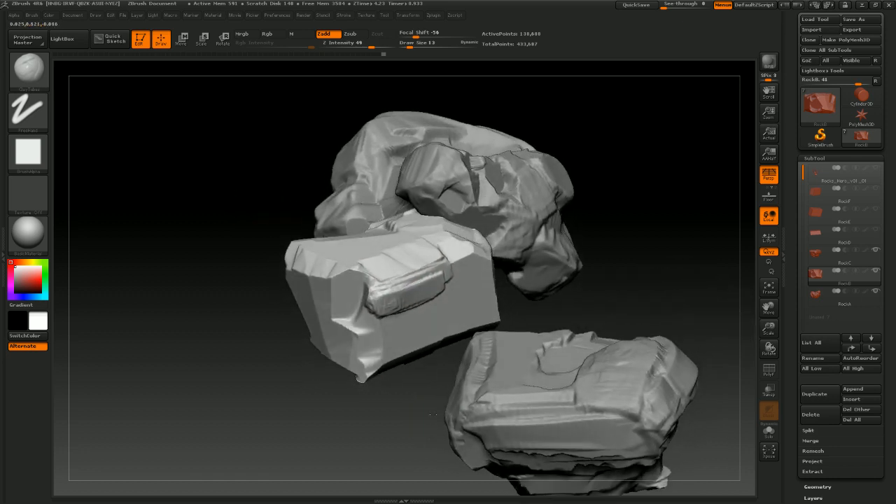
mouse_move(434, 276)
mouse_down()
mouse_move(466, 271)
mouse_move(392, 296)
mouse_up()
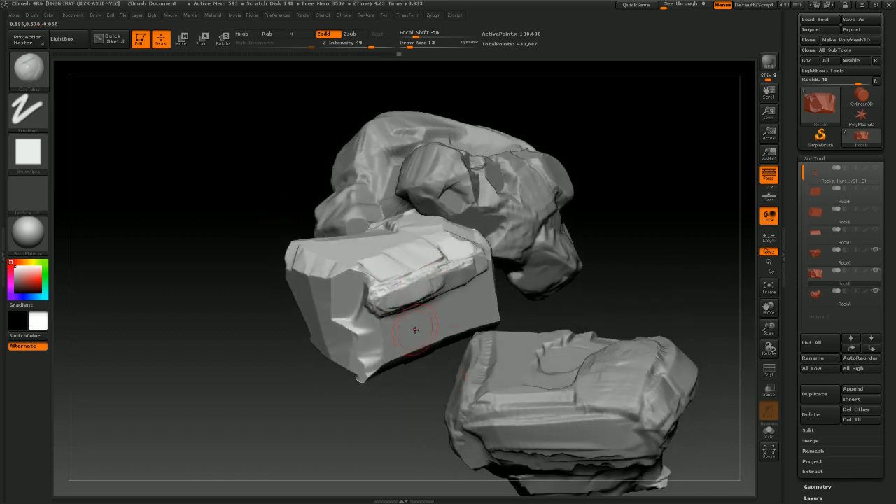
mouse_move(315, 399)
mouse_down()
mouse_move(375, 395)
mouse_move(435, 406)
mouse_move(402, 382)
mouse_up()
Set the draw size to 24 and add clay over the rock's top and front edges
mouse_move(393, 268)
mouse_down()
mouse_move(384, 270)
mouse_move(458, 223)
mouse_move(350, 283)
mouse_move(416, 322)
mouse_move(420, 354)
mouse_move(428, 355)
mouse_move(366, 343)
mouse_move(409, 329)
mouse_up()
key(s)
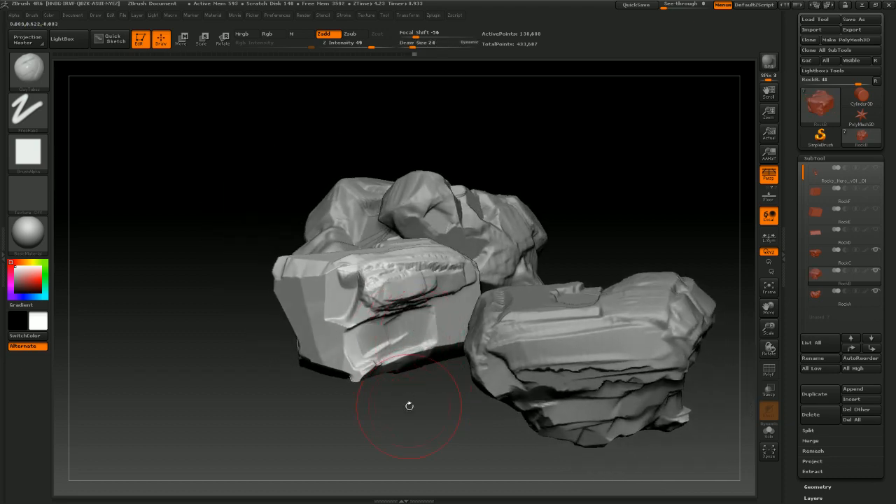
drag(409, 405, 476, 395)
mouse_move(385, 334)
mouse_down()
mouse_move(346, 326)
mouse_move(337, 335)
mouse_up()
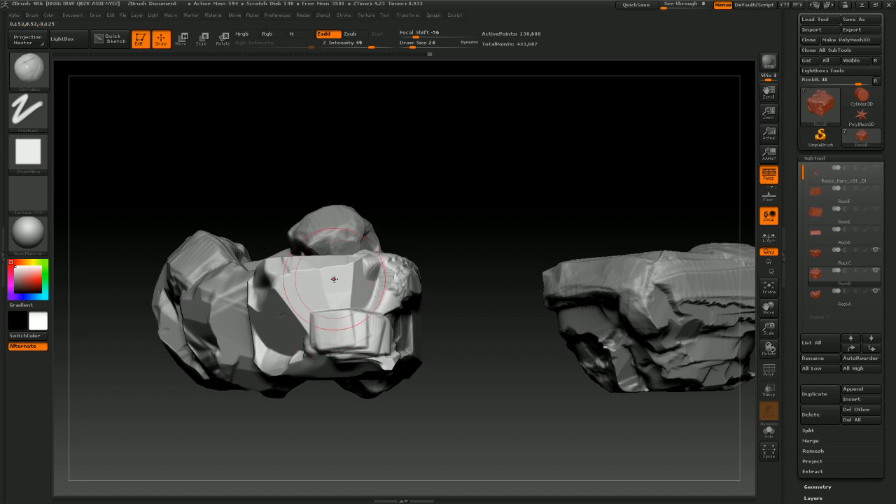
drag(333, 279, 283, 288)
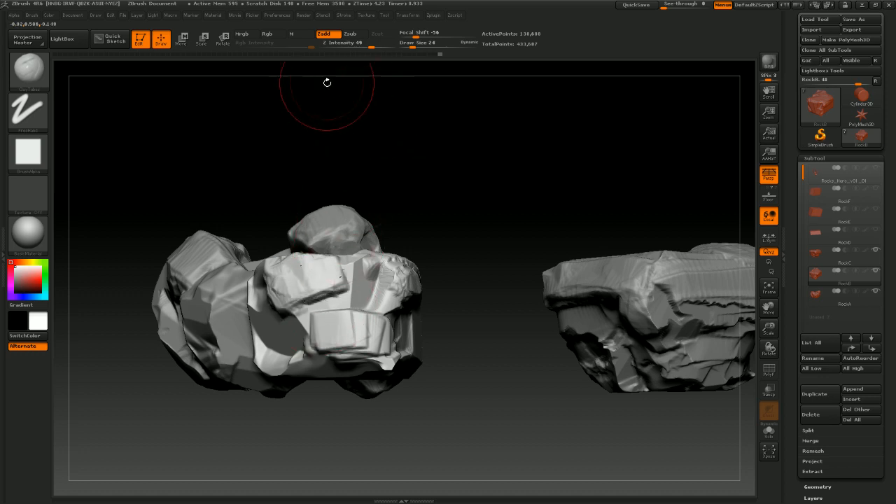
Lower Z Intensity to 29 and layer softer clay strokes along the rock's upper and lower edges
click(364, 42)
drag(360, 44, 359, 44)
drag(446, 222, 437, 284)
mouse_move(354, 253)
mouse_down()
mouse_move(342, 266)
mouse_move(321, 261)
mouse_move(295, 277)
mouse_up()
mouse_move(466, 204)
mouse_down()
mouse_move(482, 240)
mouse_move(480, 279)
mouse_up()
mouse_move(328, 239)
mouse_down()
mouse_move(295, 195)
mouse_move(322, 189)
mouse_move(347, 222)
mouse_move(350, 216)
mouse_up()
mouse_move(471, 290)
mouse_down()
mouse_move(464, 220)
mouse_move(471, 245)
mouse_move(496, 233)
mouse_move(483, 241)
mouse_up()
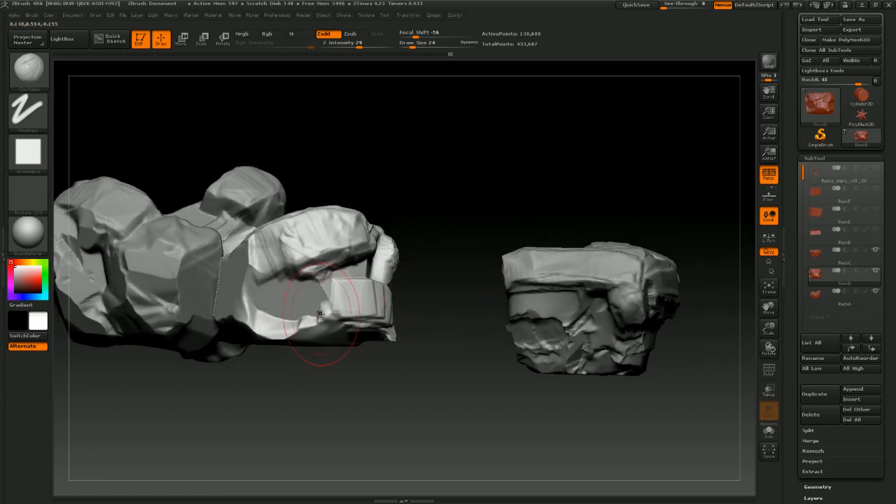
drag(321, 313, 246, 323)
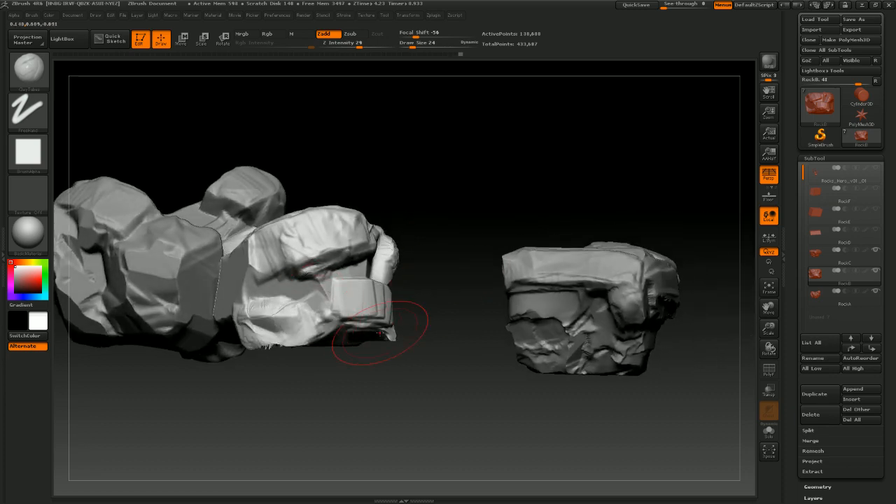
mouse_move(448, 343)
mouse_down()
mouse_move(394, 343)
mouse_move(417, 343)
mouse_up()
Set the draw size to 17 and add clay beneath the rock's protruding front block
key(s)
key(s)
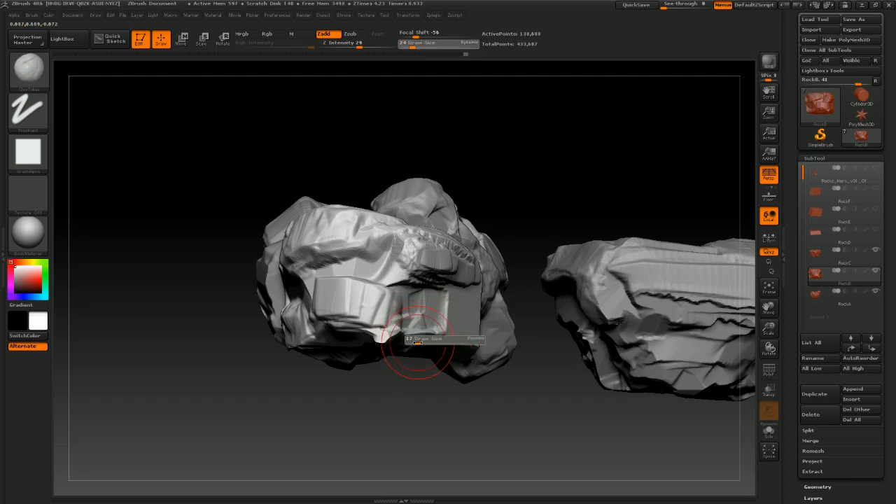
drag(427, 412, 378, 412)
mouse_move(422, 330)
mouse_down()
mouse_move(464, 336)
mouse_move(447, 324)
mouse_up()
Hide the other rocks so the selected RockB rock is shown on its own
alt+drag(433, 395, 638, 296)
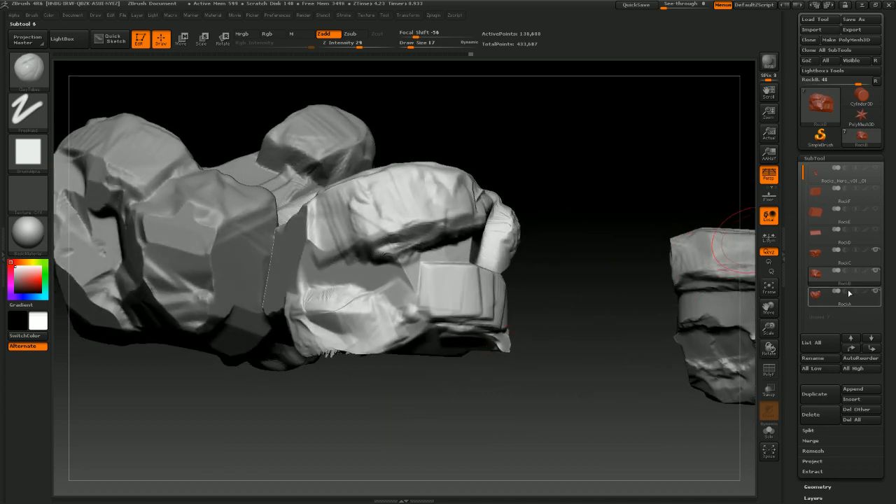
click(876, 272)
drag(589, 348, 654, 346)
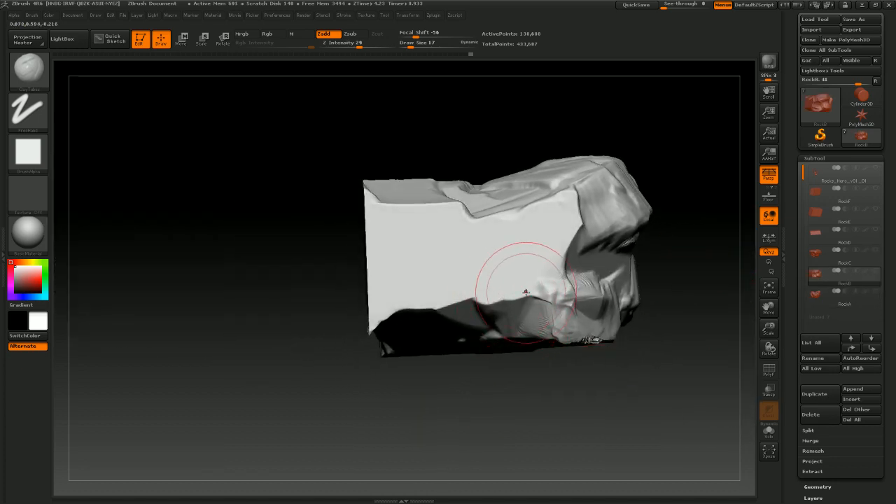
drag(525, 291, 417, 308)
mouse_move(320, 406)
mouse_down()
mouse_move(336, 364)
mouse_move(383, 337)
mouse_up()
shift+drag(451, 282, 409, 286)
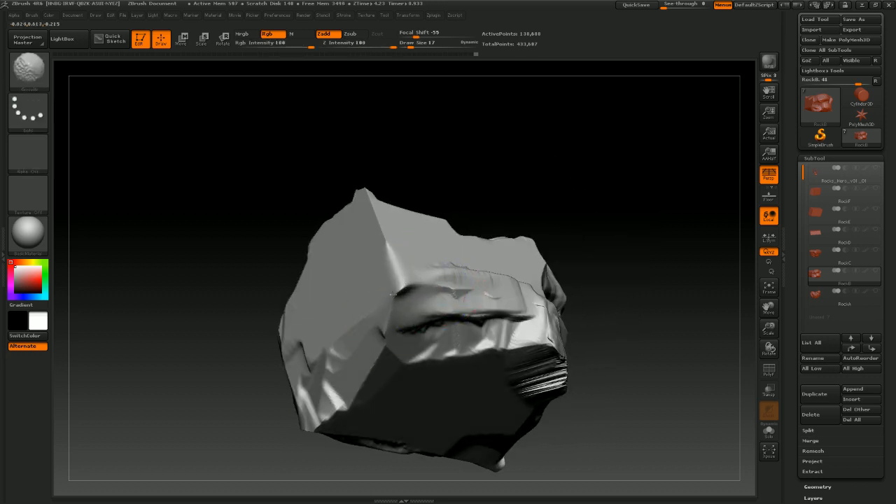
Switch to the MalletFast2 brush and hammer chips into the isolated rock's front and lower edges
click(28, 70)
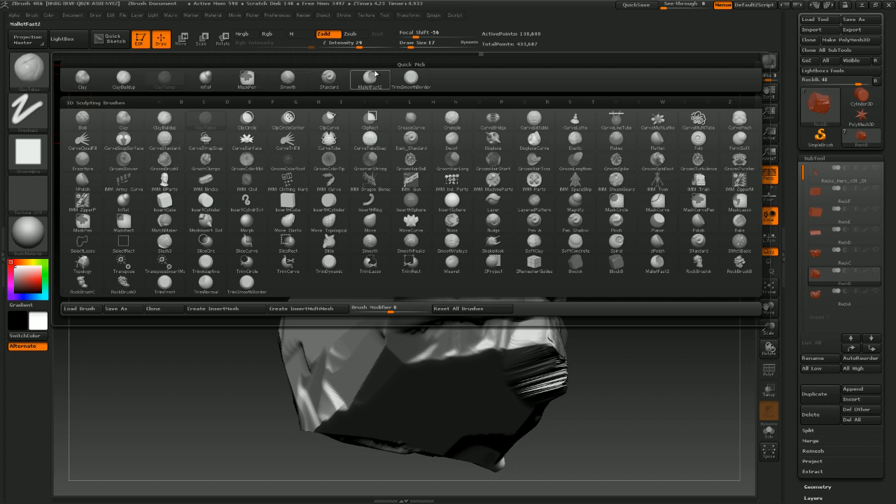
click(412, 77)
mouse_move(440, 273)
mouse_down()
mouse_move(399, 276)
mouse_move(388, 329)
mouse_up()
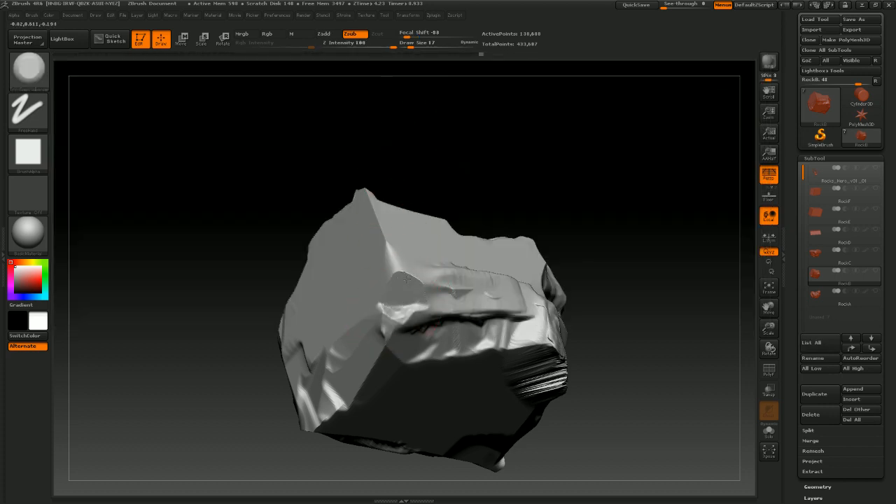
mouse_move(427, 294)
mouse_down()
mouse_move(386, 259)
mouse_move(365, 193)
mouse_up()
mouse_move(427, 151)
mouse_down()
mouse_move(470, 189)
mouse_move(606, 184)
mouse_up()
drag(394, 396, 413, 256)
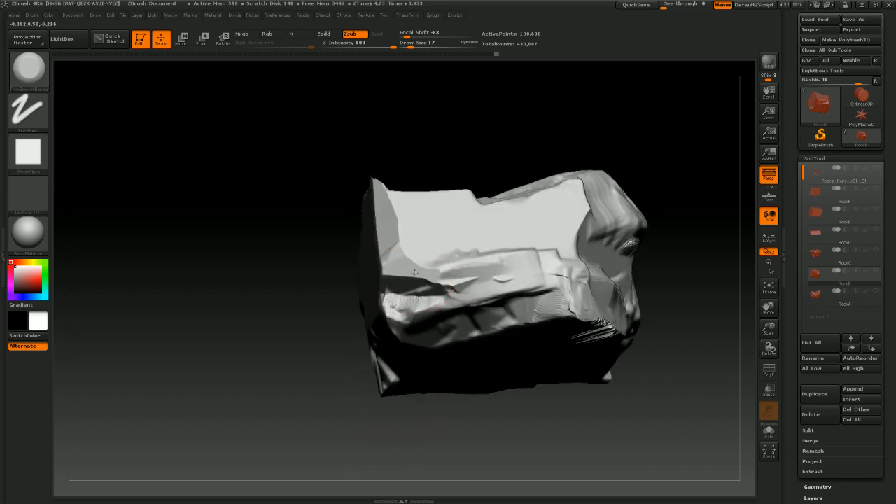
Keep hammering chips into the isolated rock's front block and edges with the MalletFast2 brush at draw size 17
drag(440, 285, 422, 312)
mouse_move(442, 430)
mouse_down()
mouse_move(452, 439)
mouse_move(536, 413)
mouse_up()
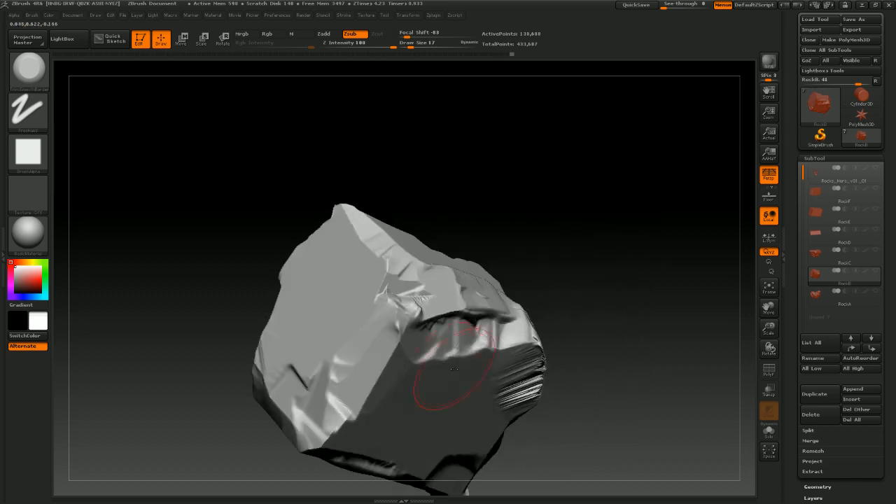
mouse_move(391, 339)
mouse_down()
mouse_move(392, 262)
mouse_move(351, 214)
mouse_up()
mouse_move(464, 168)
mouse_down()
mouse_move(500, 244)
mouse_move(490, 247)
mouse_up()
key(shift)
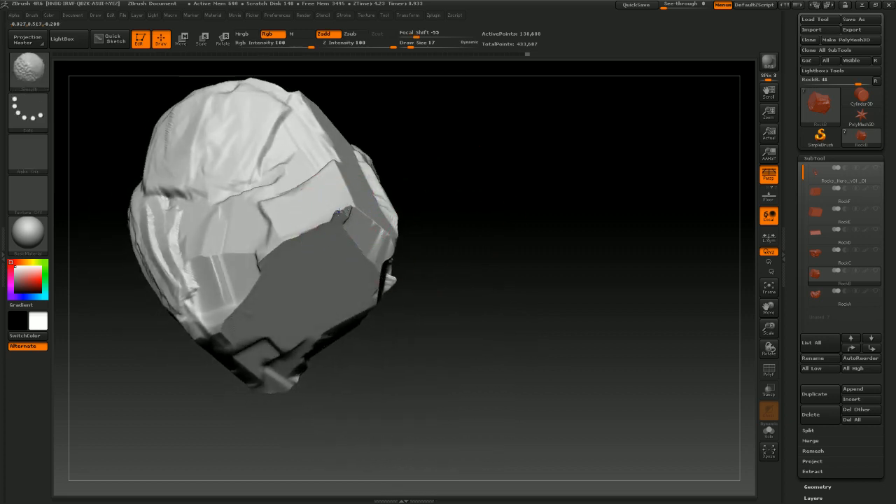
drag(340, 212, 325, 228)
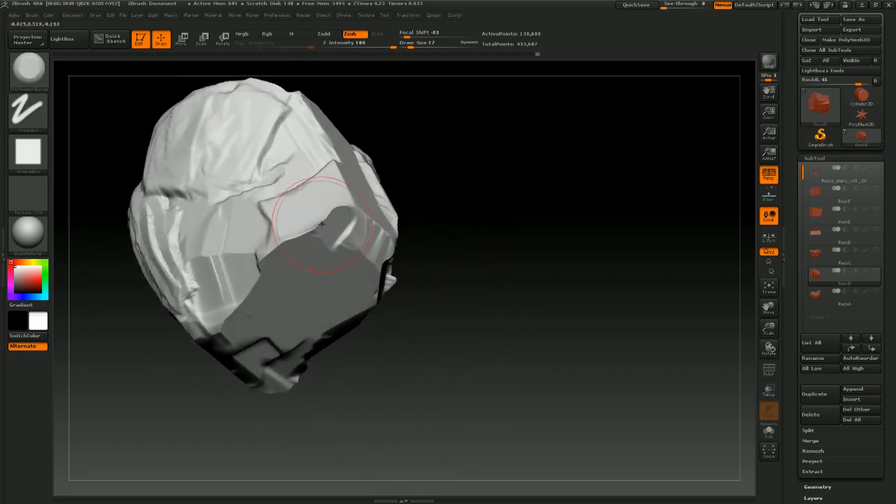
mouse_move(455, 142)
mouse_down()
mouse_move(480, 228)
mouse_move(456, 205)
mouse_move(423, 198)
mouse_up()
mouse_move(339, 214)
shift+mouse_down()
mouse_move(338, 203)
mouse_move(319, 228)
shift+mouse_up()
mouse_move(357, 194)
mouse_down()
mouse_move(339, 176)
mouse_move(356, 180)
mouse_up()
Set the draw size to 8 and chip finer breaks along the rock's upper crack and side edges
key(s)
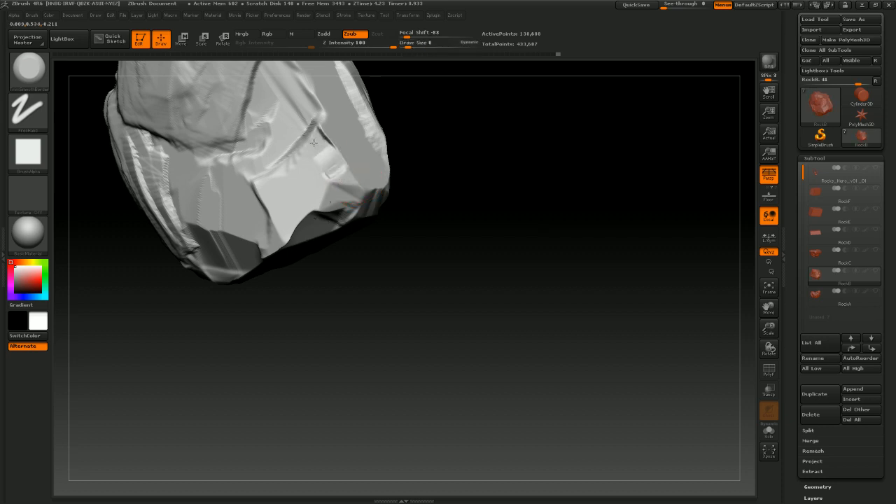
mouse_move(415, 172)
mouse_down()
mouse_move(500, 187)
mouse_move(508, 196)
mouse_move(317, 228)
mouse_move(301, 202)
mouse_move(301, 219)
mouse_up()
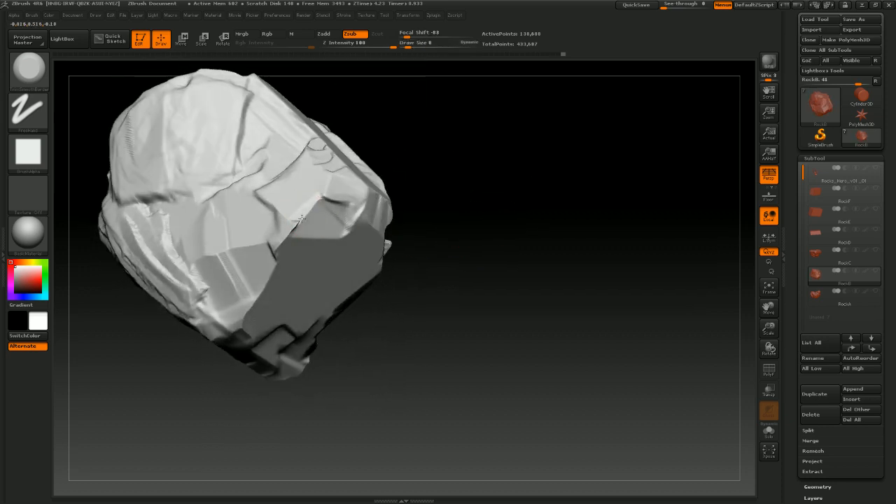
drag(412, 322, 482, 303)
key(ctrl)
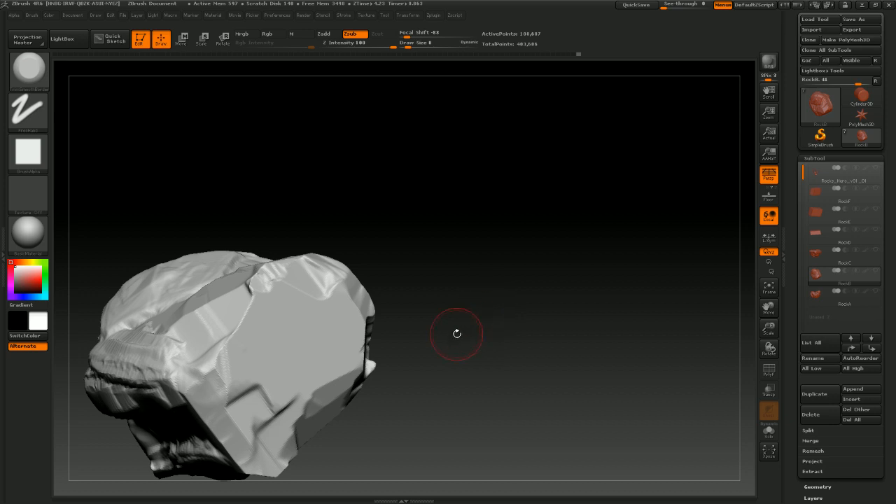
mouse_move(456, 334)
mouse_down()
mouse_move(448, 310)
mouse_move(464, 296)
mouse_move(448, 298)
mouse_move(510, 296)
mouse_move(483, 266)
mouse_move(494, 248)
mouse_move(537, 242)
mouse_move(514, 248)
mouse_up()
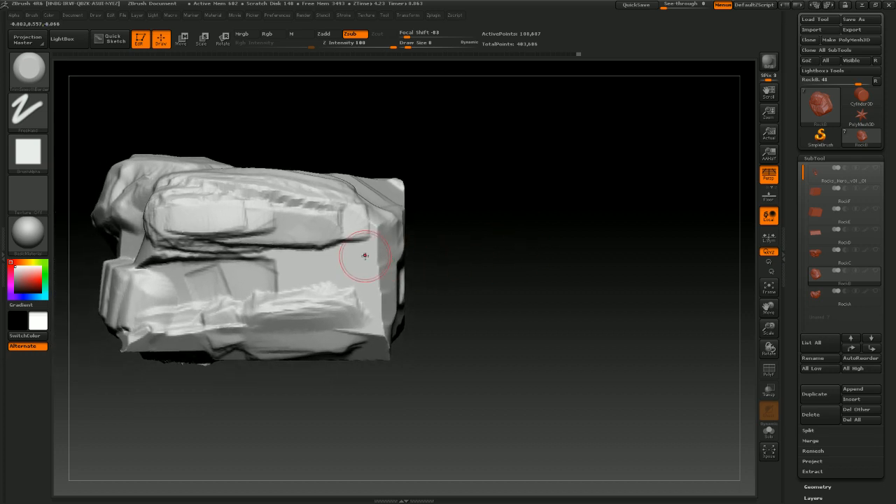
mouse_move(374, 266)
mouse_down()
mouse_move(374, 291)
mouse_move(378, 277)
mouse_up()
mouse_move(482, 233)
mouse_down()
mouse_move(516, 217)
mouse_move(482, 233)
mouse_move(499, 198)
mouse_up()
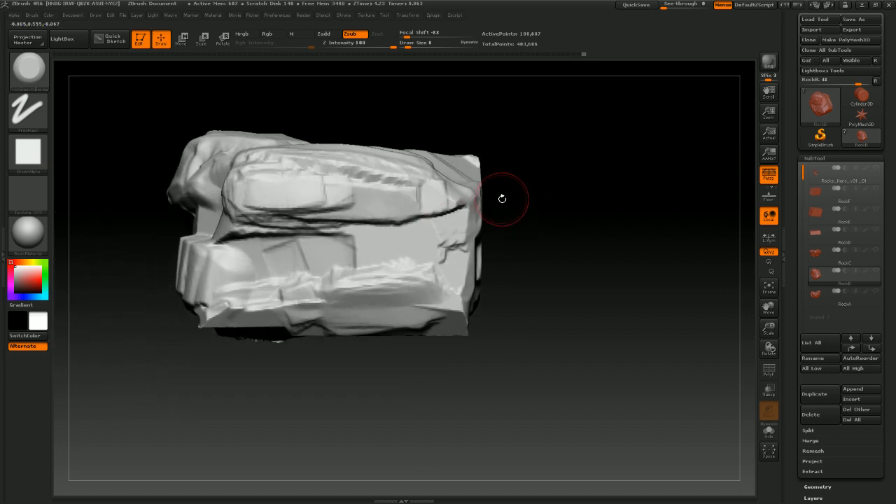
mouse_move(528, 251)
mouse_down()
mouse_move(570, 260)
mouse_move(516, 222)
mouse_move(585, 215)
mouse_move(569, 219)
mouse_up()
mouse_move(652, 299)
mouse_down()
mouse_move(681, 306)
mouse_move(660, 324)
mouse_move(682, 256)
mouse_move(556, 230)
mouse_up()
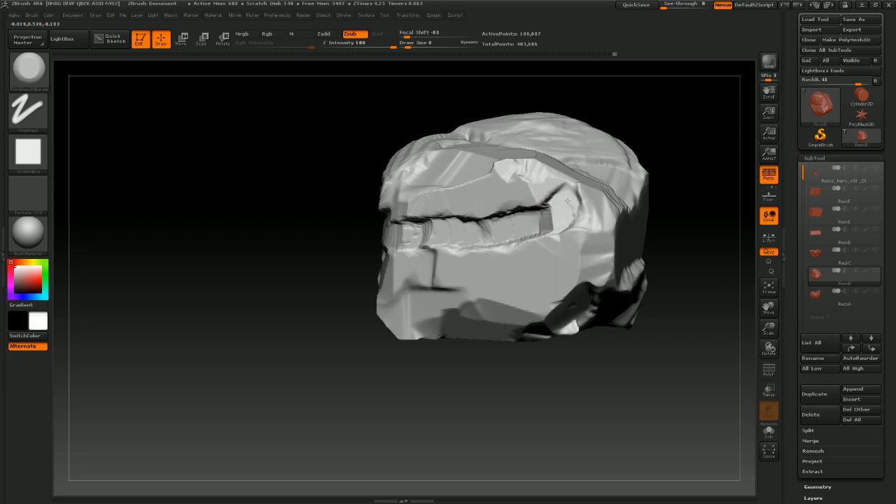
mouse_move(596, 359)
mouse_down()
mouse_move(592, 421)
mouse_move(555, 331)
mouse_up()
mouse_move(557, 275)
mouse_down()
mouse_move(569, 268)
mouse_move(558, 254)
mouse_move(570, 245)
mouse_up()
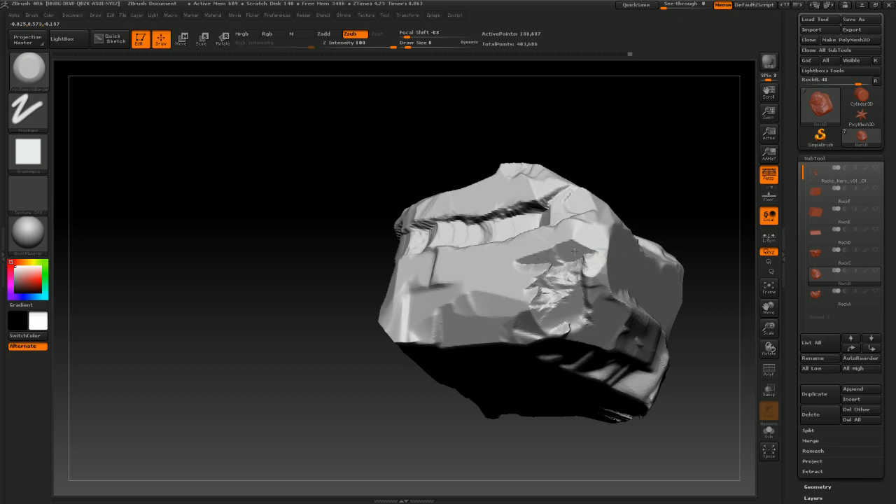
Add more small mallet chips across the rock's front faces and lower corners
mouse_move(674, 152)
mouse_down()
mouse_move(677, 167)
mouse_move(572, 236)
mouse_up()
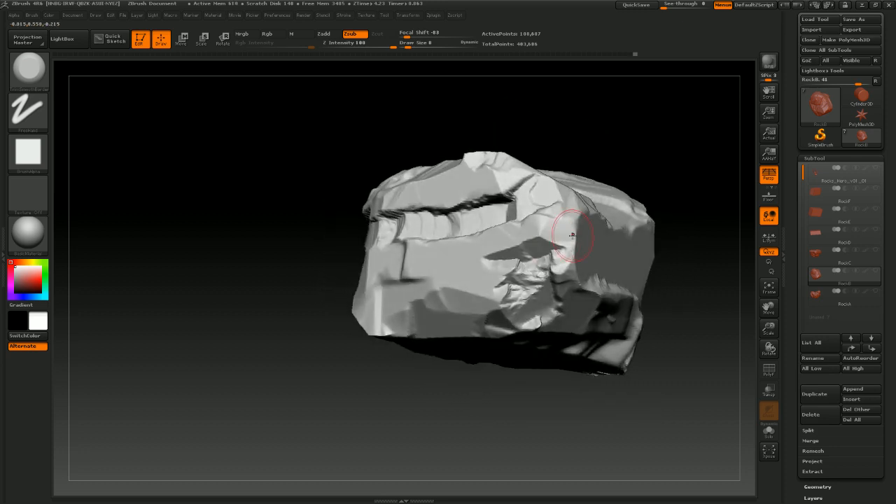
mouse_move(474, 301)
mouse_down()
mouse_move(477, 315)
mouse_move(414, 314)
mouse_move(421, 299)
mouse_move(399, 315)
mouse_move(382, 308)
mouse_move(392, 294)
mouse_up()
mouse_move(455, 413)
mouse_down()
mouse_move(433, 409)
mouse_move(390, 299)
mouse_up()
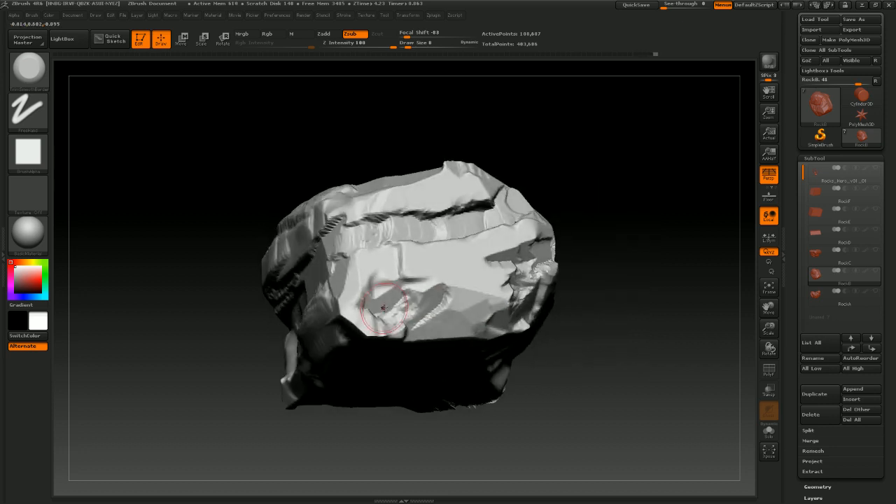
drag(390, 414, 410, 371)
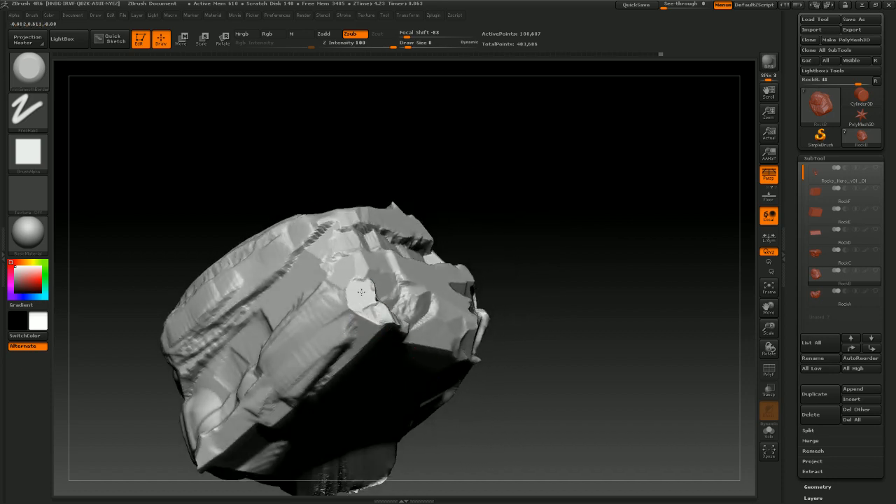
mouse_move(528, 273)
mouse_down()
mouse_move(580, 320)
mouse_move(558, 411)
mouse_move(426, 259)
mouse_move(326, 379)
mouse_move(417, 273)
mouse_move(395, 260)
mouse_move(406, 251)
mouse_move(534, 284)
mouse_up()
drag(504, 420, 458, 384)
drag(387, 394, 406, 297)
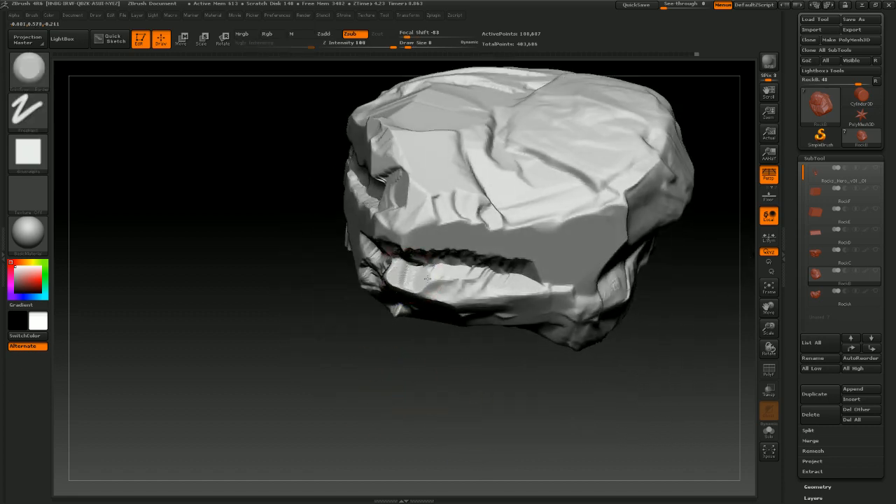
drag(420, 336, 424, 364)
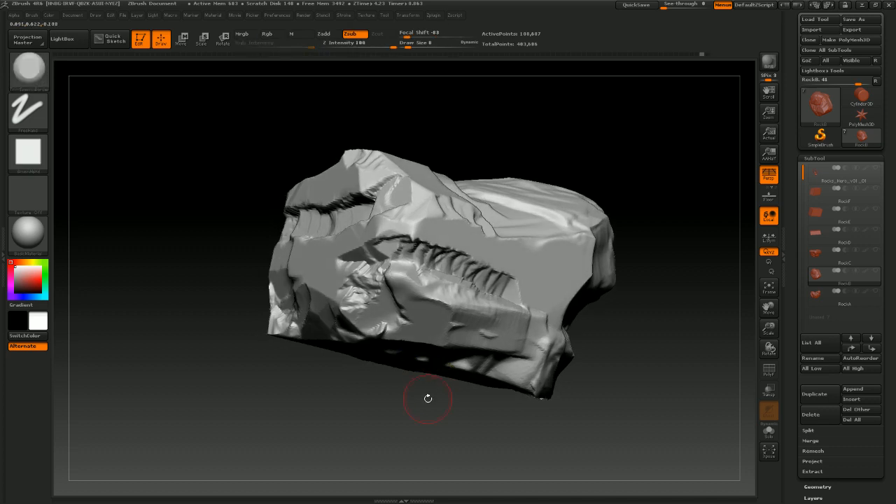
drag(428, 398, 410, 356)
drag(410, 410, 393, 406)
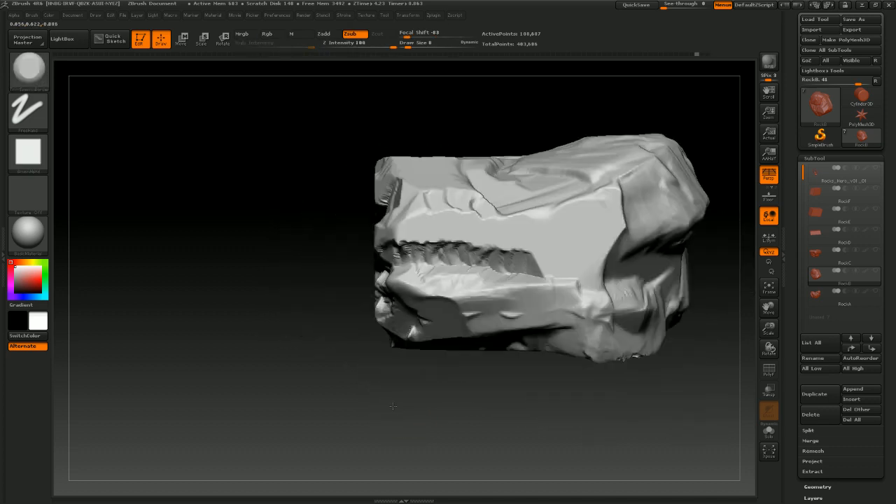
key(b)
key(c)
key(b)
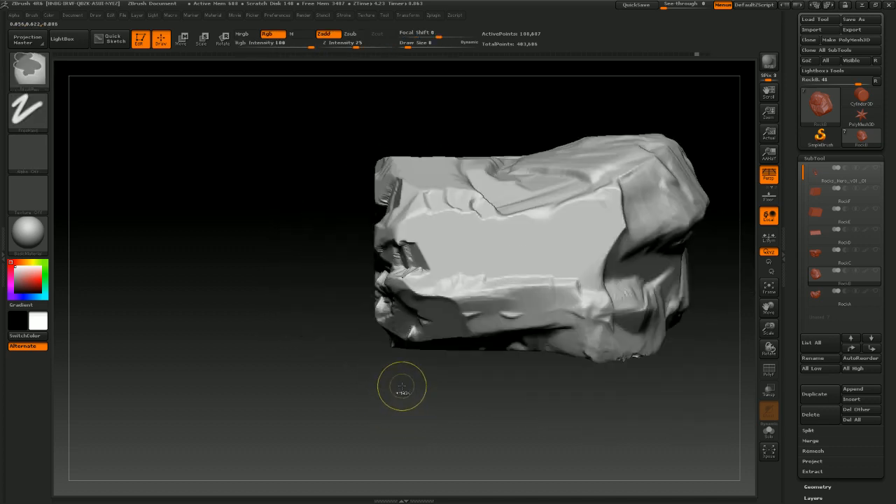
key(shift)
key(alt)
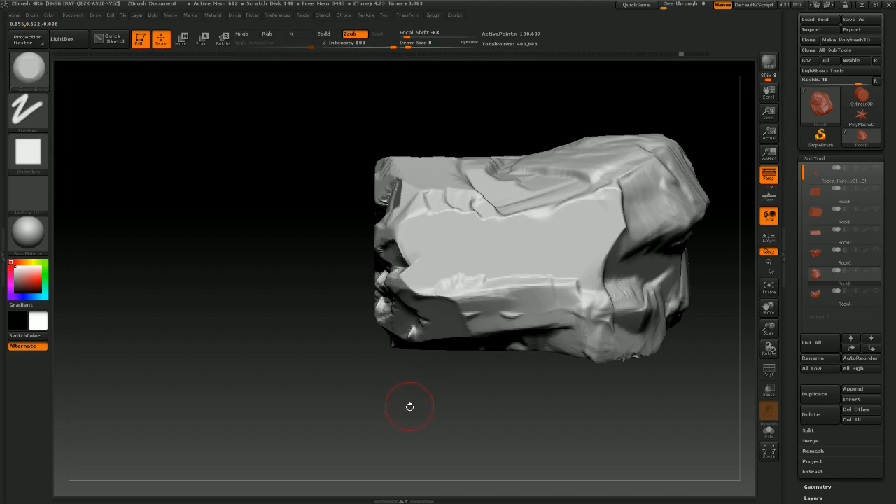
Chip small breaks around the rock's central front face and along its bottom edge
drag(410, 407, 369, 240)
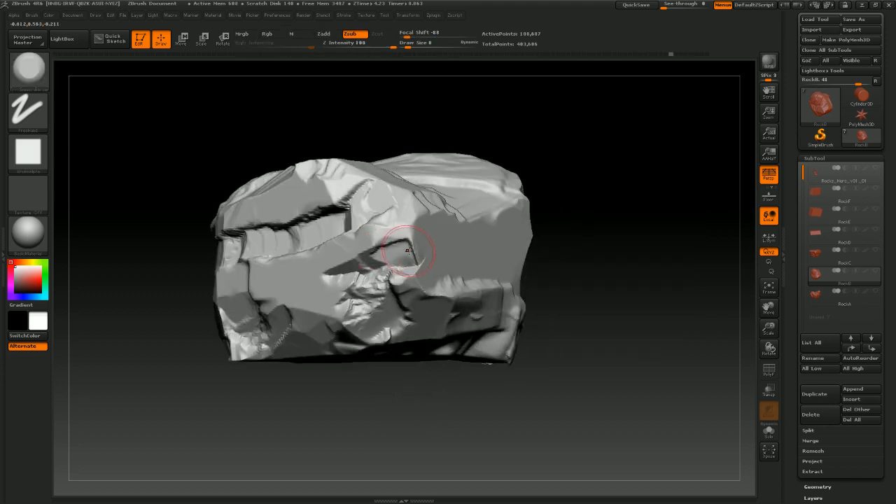
drag(415, 392, 336, 392)
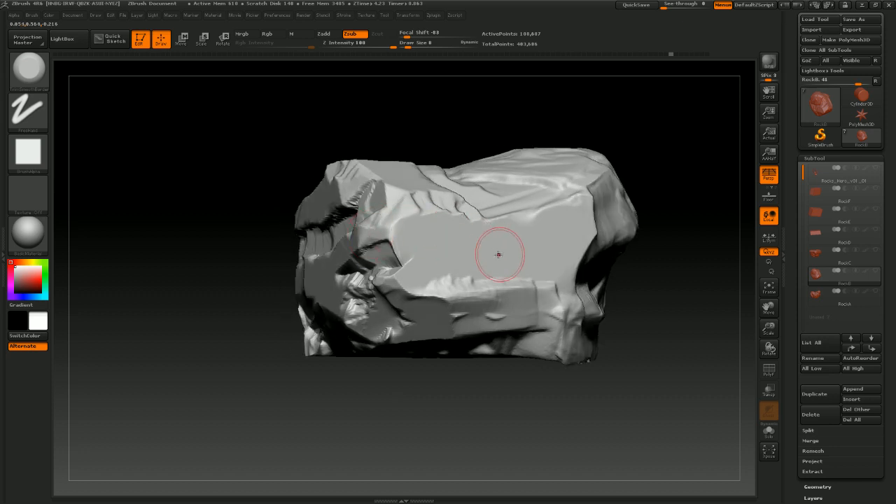
drag(462, 389, 376, 289)
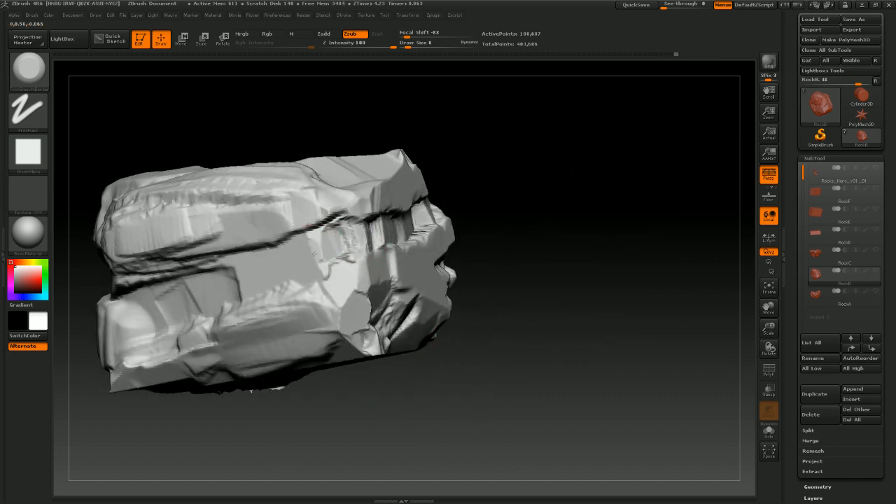
drag(562, 324, 496, 268)
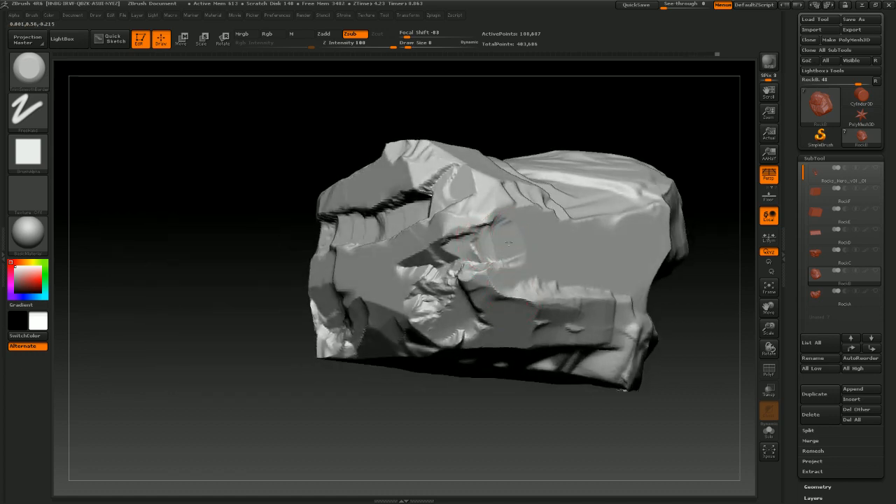
mouse_move(509, 243)
mouse_down()
mouse_move(523, 245)
mouse_move(499, 238)
mouse_move(526, 233)
mouse_up()
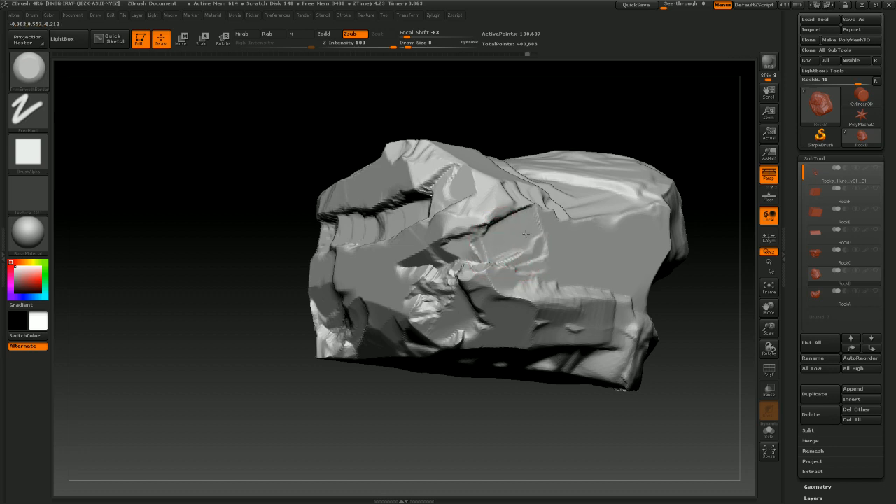
drag(522, 452, 483, 366)
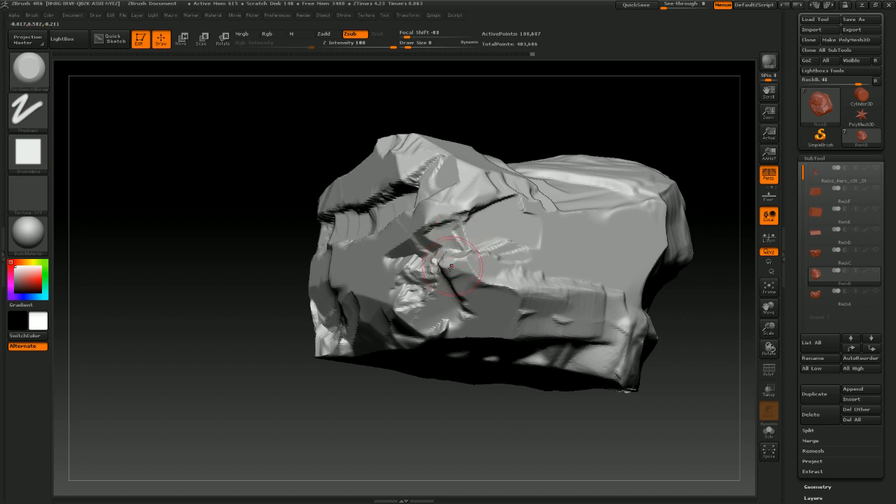
mouse_move(465, 421)
mouse_down()
mouse_move(455, 424)
mouse_move(479, 427)
mouse_move(462, 404)
mouse_move(461, 425)
mouse_up()
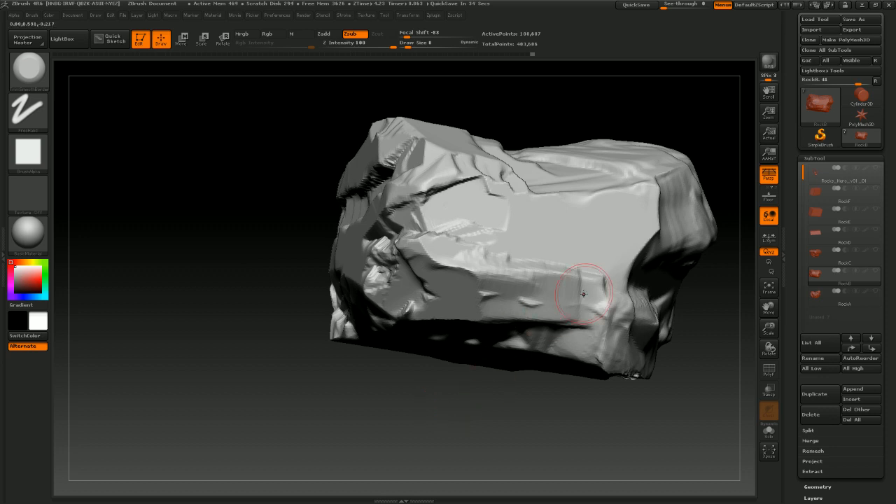
right_drag(590, 291, 628, 216)
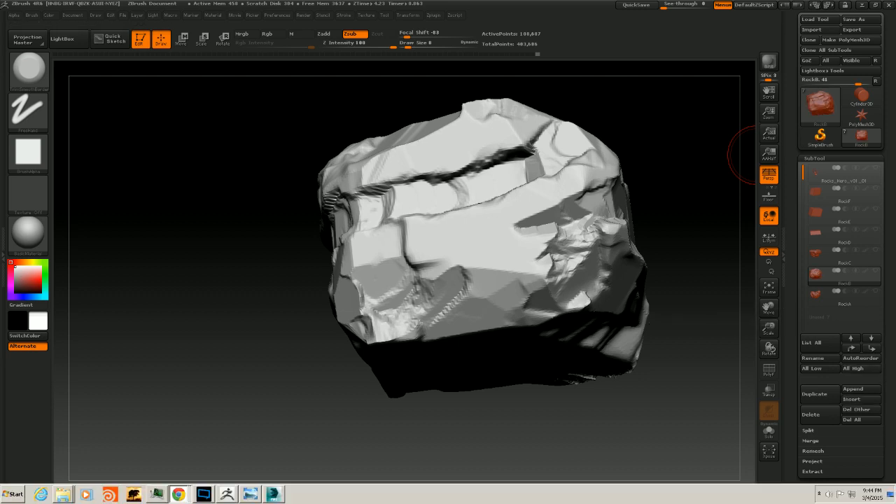
Switch to Windows Photo Viewer to examine the marco-gorlei-tree-of-souls.jpg reference image, then close it
click(250, 494)
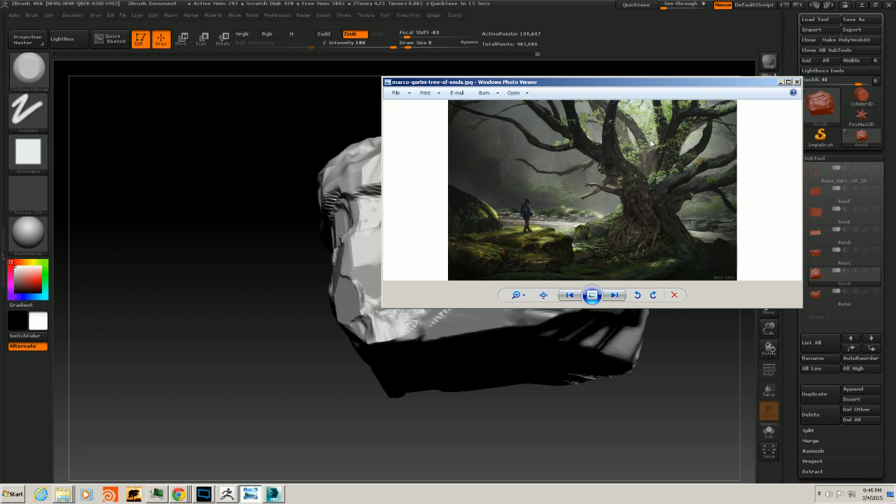
drag(627, 84, 620, 85)
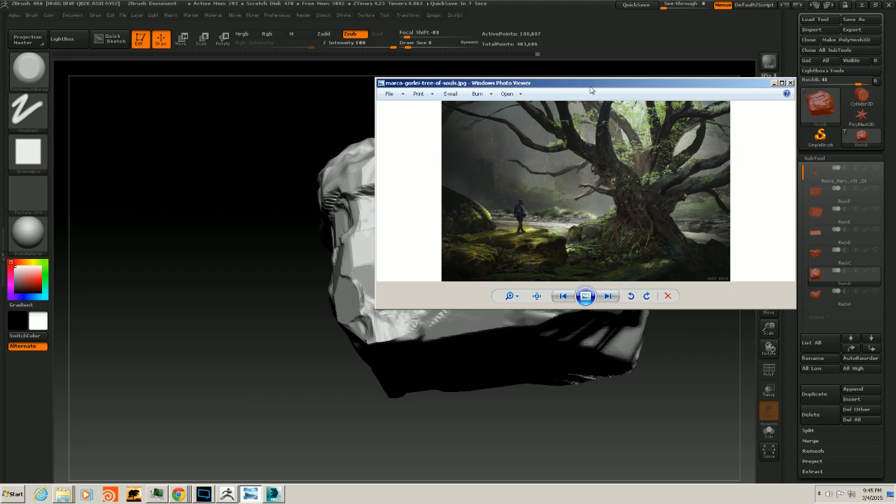
drag(589, 90, 590, 89)
click(774, 83)
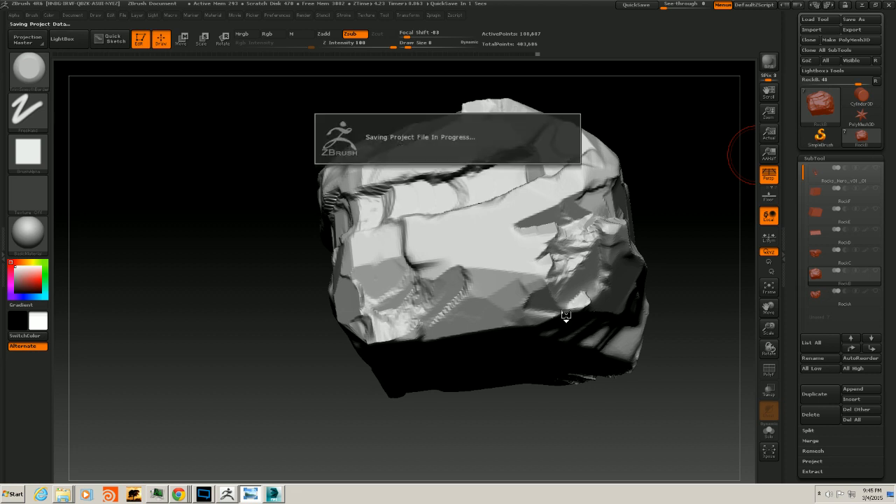
Hammer further chips into the rock's side recess and the protruding lower block
mouse_move(672, 341)
mouse_down()
mouse_move(655, 359)
mouse_move(661, 377)
mouse_move(629, 362)
mouse_move(646, 350)
mouse_move(629, 300)
mouse_up()
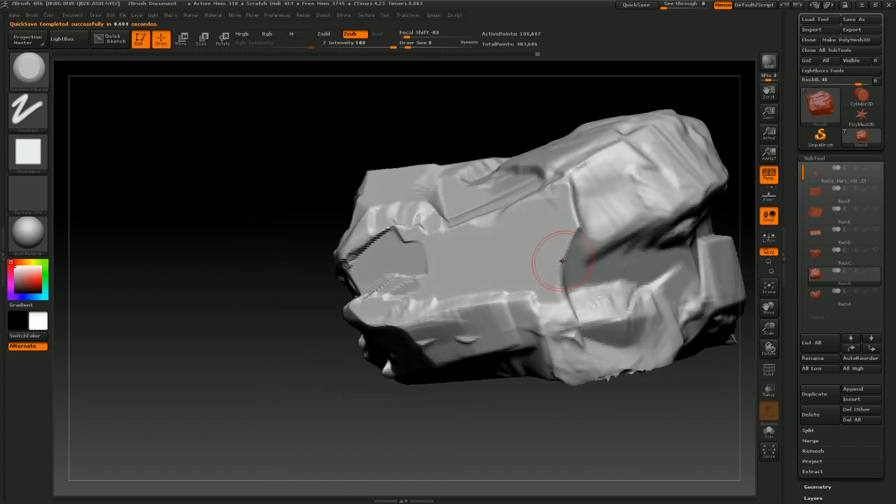
mouse_move(558, 259)
mouse_down()
mouse_move(580, 241)
mouse_move(575, 261)
mouse_move(535, 269)
mouse_move(563, 263)
mouse_move(574, 249)
mouse_move(592, 259)
mouse_move(560, 231)
mouse_move(579, 245)
mouse_up()
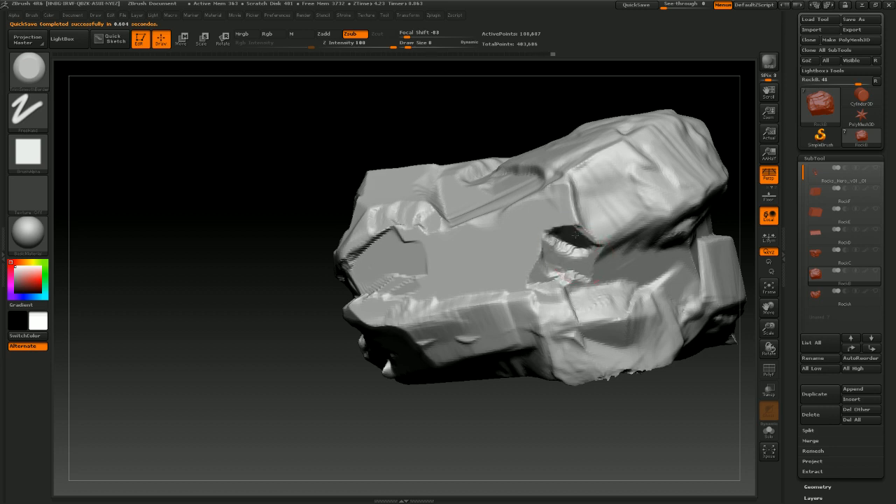
mouse_move(588, 449)
mouse_down()
mouse_move(575, 398)
mouse_move(591, 416)
mouse_move(553, 402)
mouse_up()
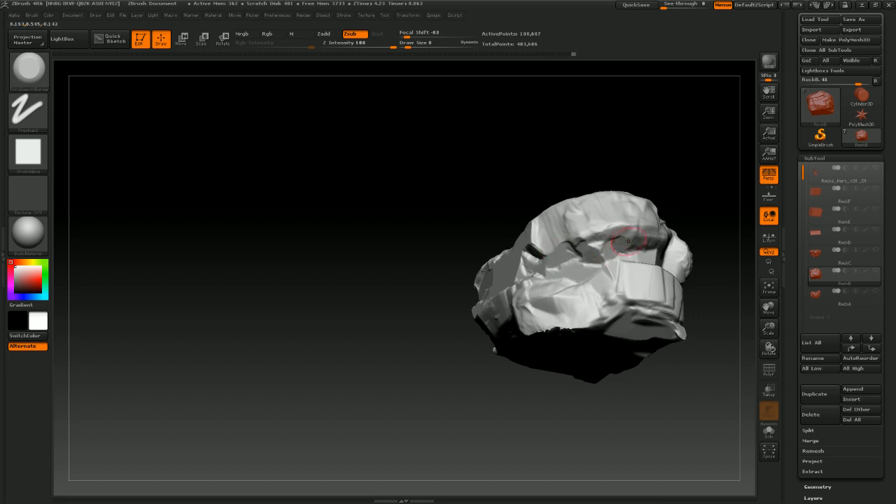
drag(622, 413, 642, 272)
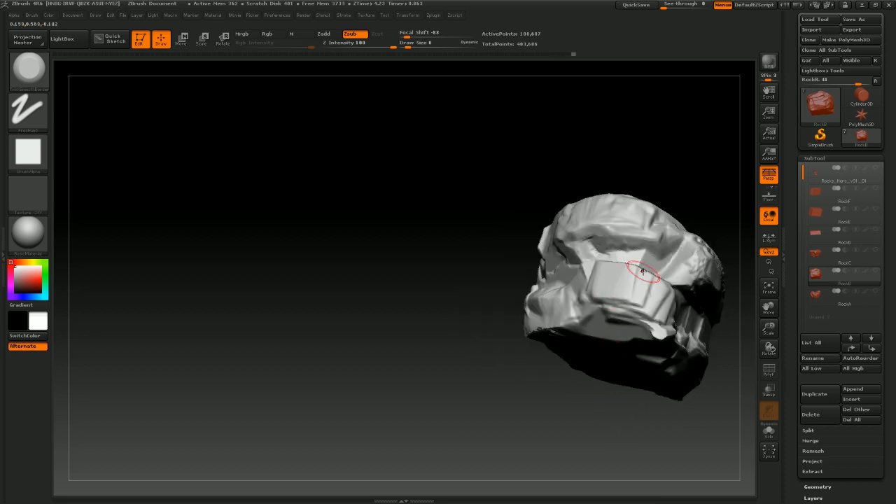
drag(567, 388, 632, 362)
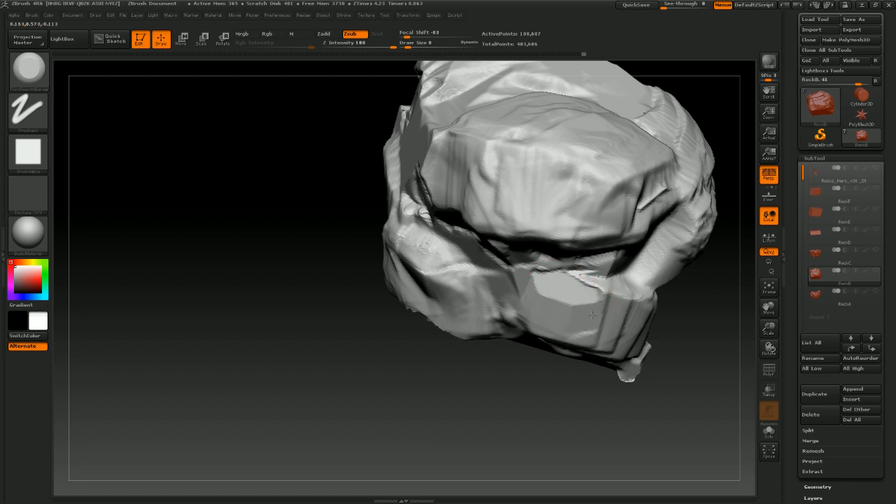
drag(592, 400, 523, 356)
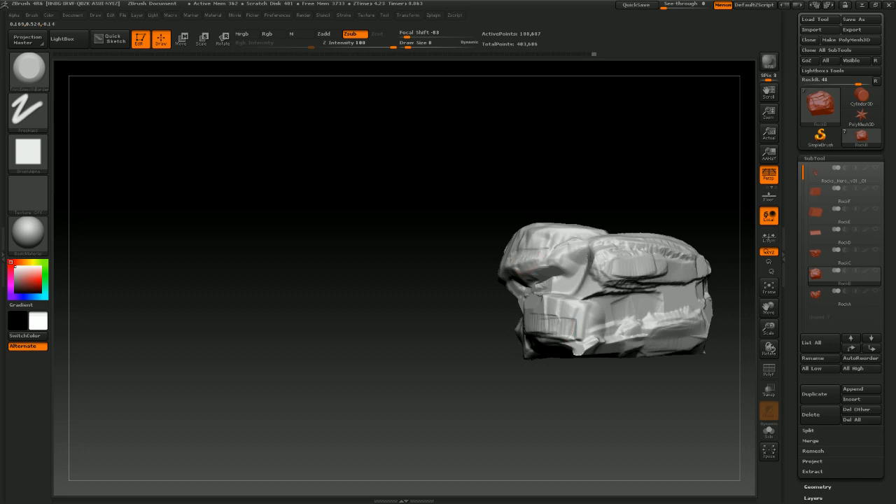
Switch to the ClayTubes brush and build up clay along the rock's lower front ledge
drag(485, 366, 521, 386)
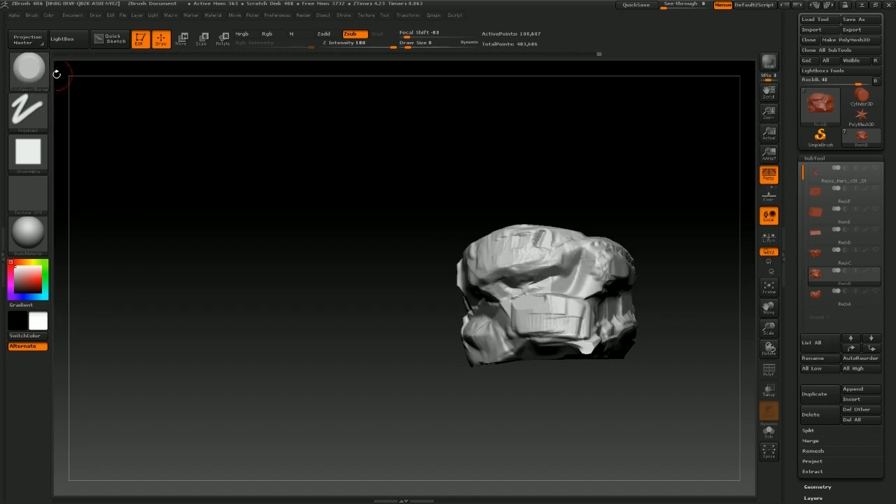
click(28, 68)
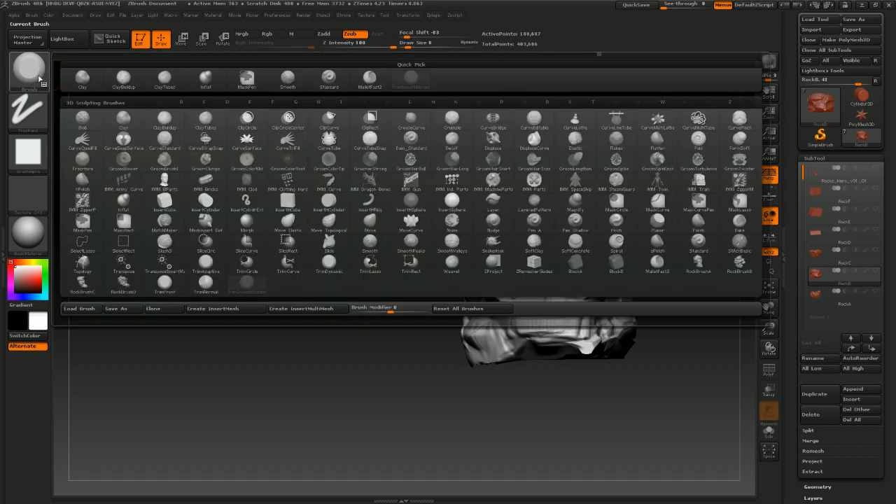
click(165, 80)
mouse_move(489, 406)
mouse_down()
mouse_move(562, 424)
mouse_move(551, 337)
mouse_up()
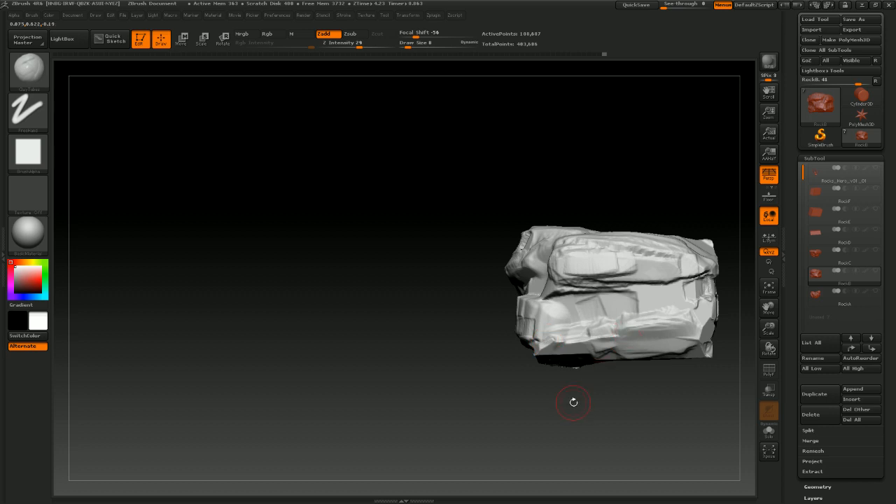
drag(573, 401, 576, 401)
mouse_move(621, 225)
alt+mouse_down()
mouse_move(614, 184)
mouse_move(714, 186)
alt+mouse_up()
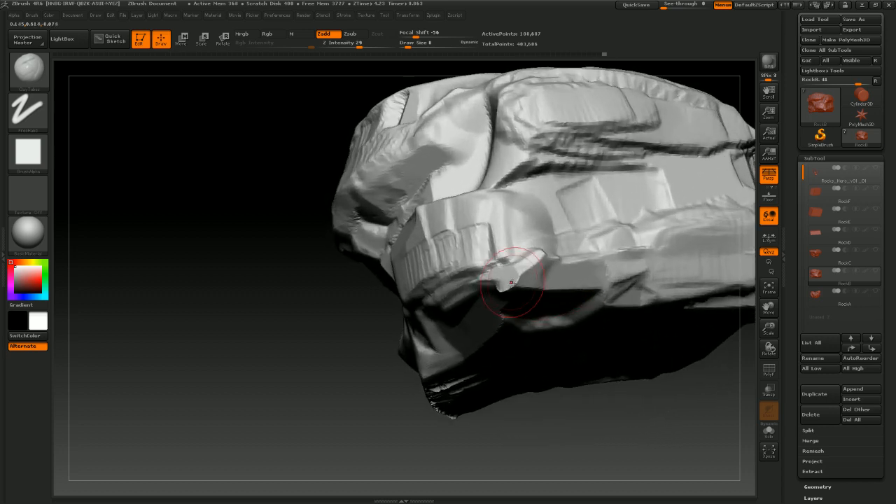
mouse_move(522, 278)
shift+mouse_down()
mouse_move(517, 272)
mouse_move(513, 281)
mouse_move(527, 271)
mouse_move(582, 279)
shift+mouse_up()
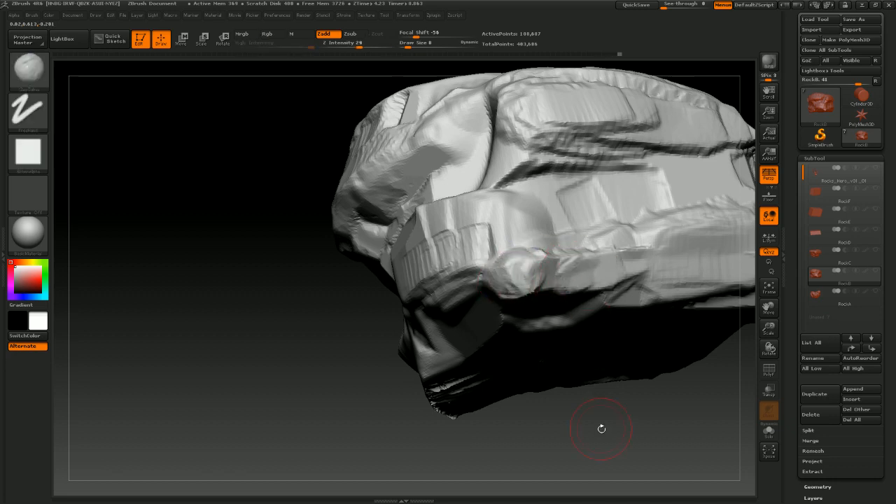
Add ClayTubes strokes over the rock's side faces and upper edges to build up surface planes
mouse_move(599, 426)
mouse_down()
mouse_move(616, 391)
mouse_move(585, 316)
mouse_move(563, 311)
mouse_move(595, 290)
mouse_move(629, 326)
mouse_up()
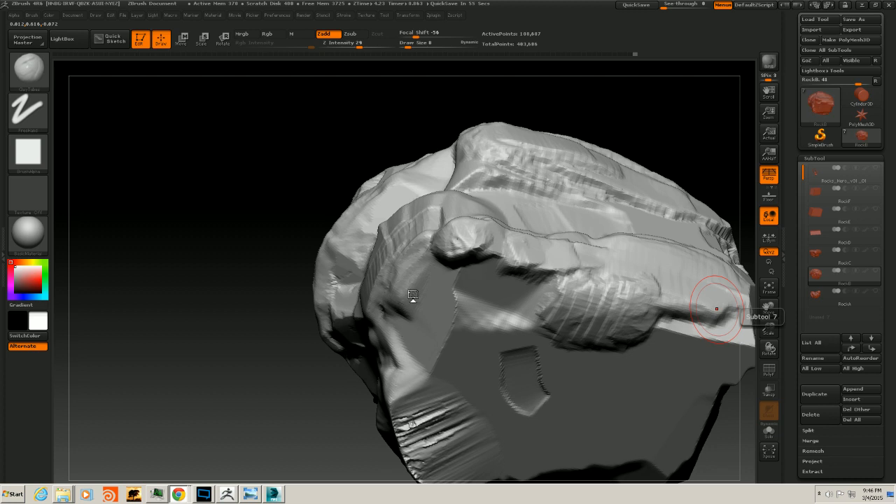
drag(636, 129, 600, 128)
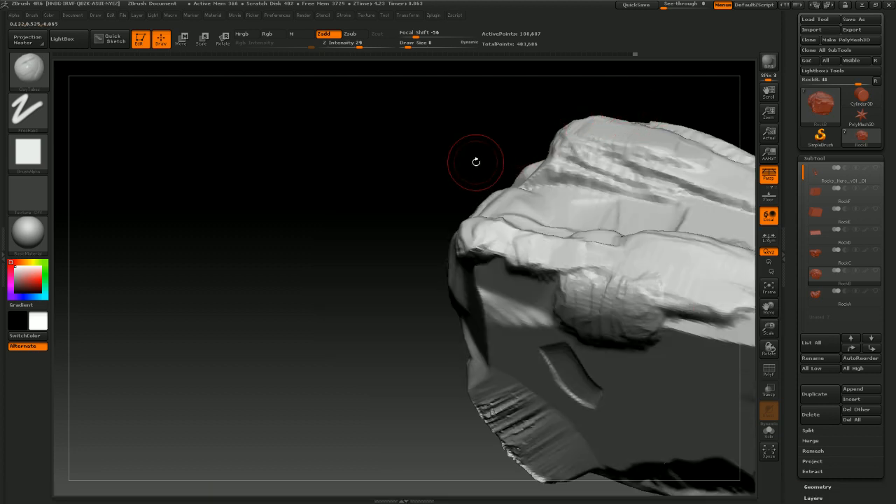
alt+drag(476, 163, 322, 210)
drag(595, 156, 588, 200)
mouse_move(580, 241)
mouse_down()
mouse_move(588, 296)
mouse_move(580, 276)
mouse_move(560, 310)
mouse_move(544, 283)
mouse_move(604, 283)
mouse_move(490, 283)
mouse_move(441, 301)
mouse_move(624, 303)
mouse_up()
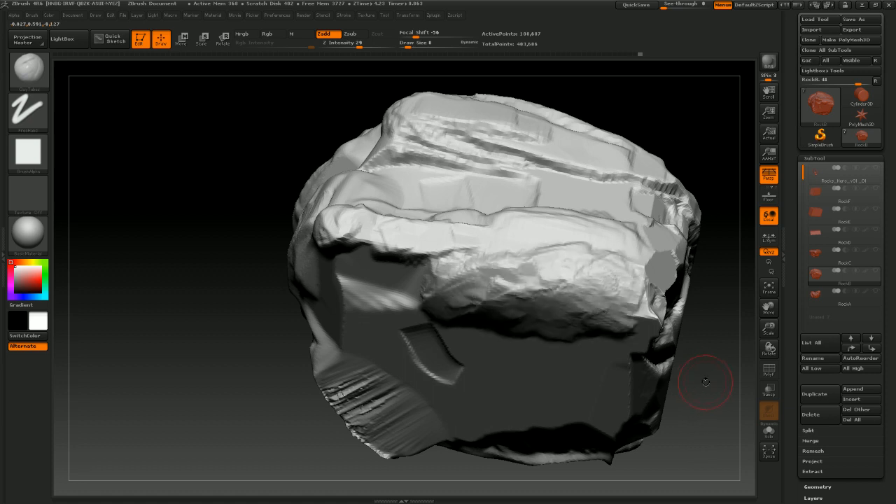
mouse_move(705, 382)
alt+mouse_down()
mouse_move(671, 340)
mouse_move(674, 303)
mouse_move(658, 314)
alt+mouse_up()
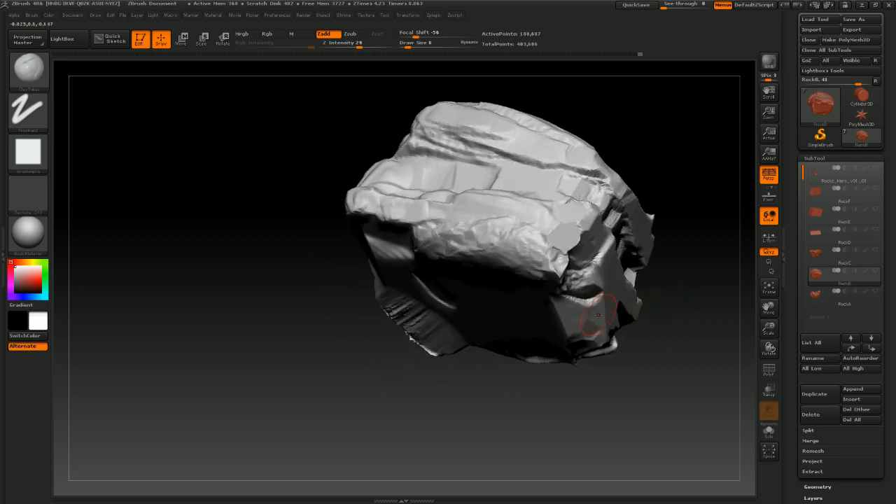
mouse_move(598, 315)
mouse_down()
mouse_move(514, 269)
mouse_move(509, 286)
mouse_up()
drag(622, 165, 613, 207)
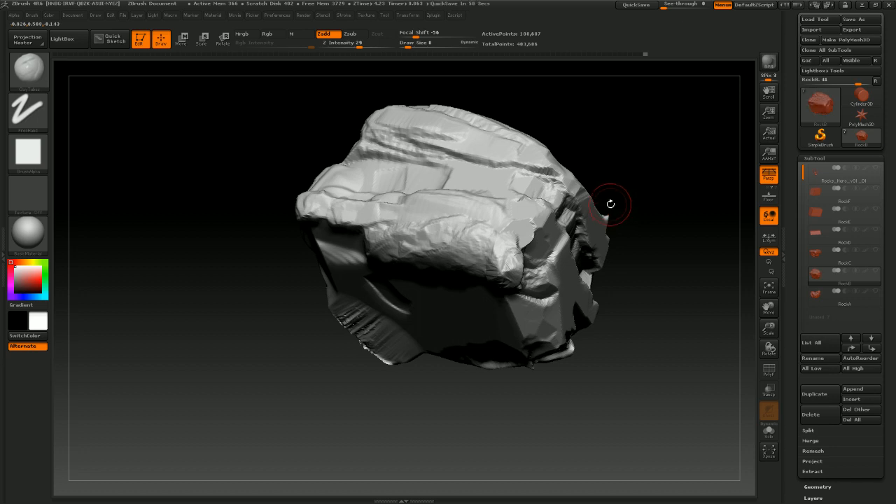
drag(555, 385, 479, 256)
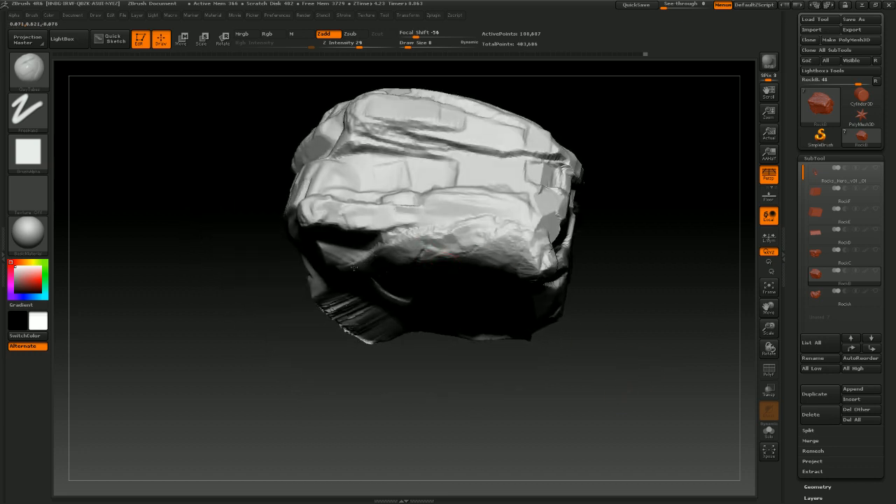
mouse_move(515, 330)
mouse_down()
mouse_move(508, 384)
mouse_move(392, 270)
mouse_move(323, 268)
mouse_move(508, 240)
mouse_up()
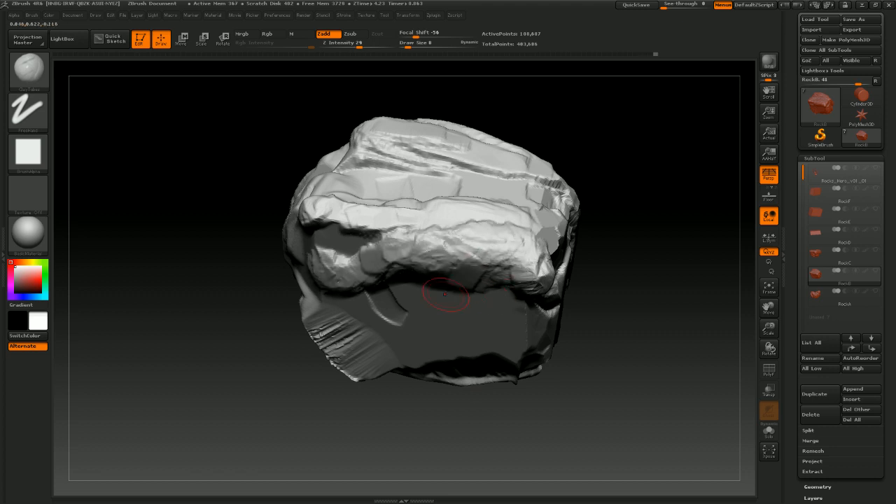
mouse_move(504, 424)
mouse_down()
mouse_move(550, 399)
mouse_move(536, 416)
mouse_move(373, 315)
mouse_up()
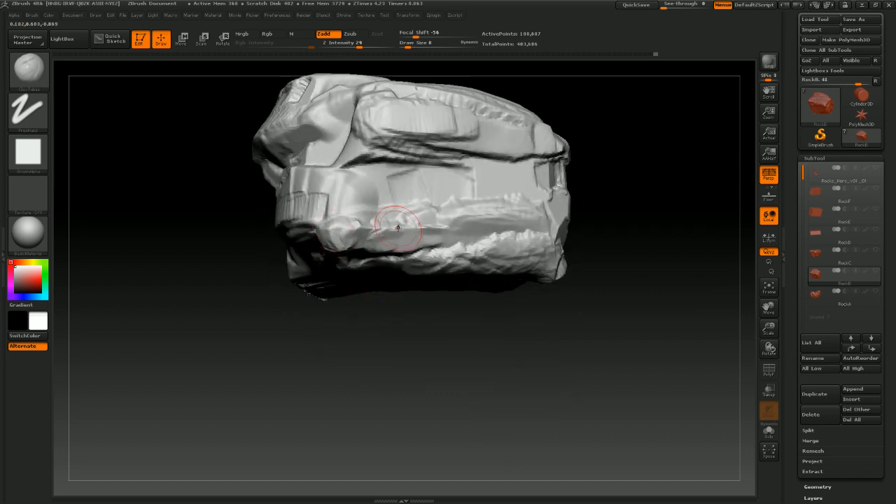
Lay further ClayTubes strokes across the rock's front face, top edge and right corner
drag(474, 340, 504, 374)
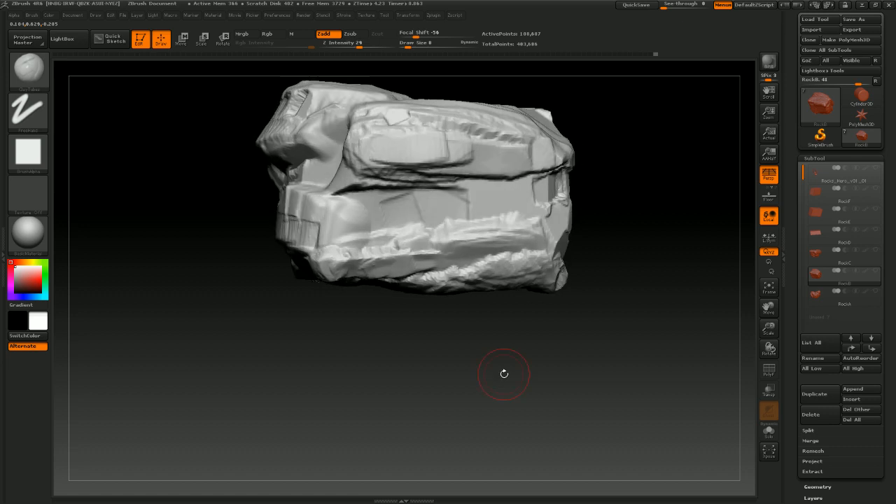
mouse_move(388, 319)
mouse_down()
mouse_move(406, 346)
mouse_move(476, 246)
mouse_move(452, 235)
mouse_move(353, 260)
mouse_move(371, 242)
mouse_move(330, 237)
mouse_move(368, 241)
mouse_up()
drag(438, 351, 442, 373)
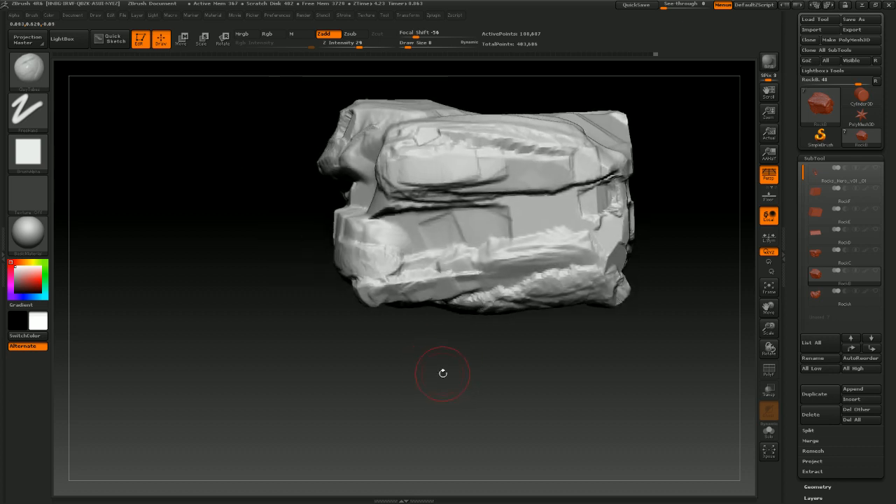
drag(435, 339, 494, 378)
mouse_move(425, 254)
mouse_down()
mouse_move(400, 240)
mouse_move(565, 227)
mouse_up()
mouse_move(610, 389)
mouse_down()
mouse_move(617, 410)
mouse_move(630, 385)
mouse_move(600, 395)
mouse_up()
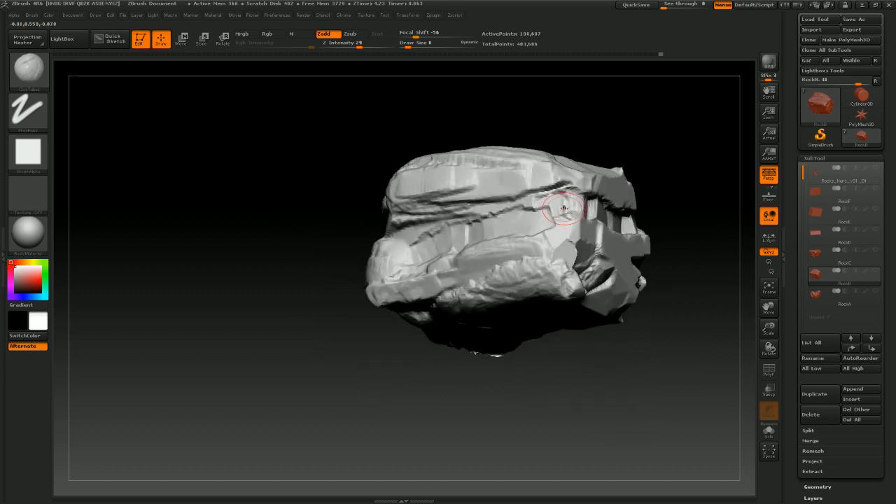
drag(705, 276, 672, 294)
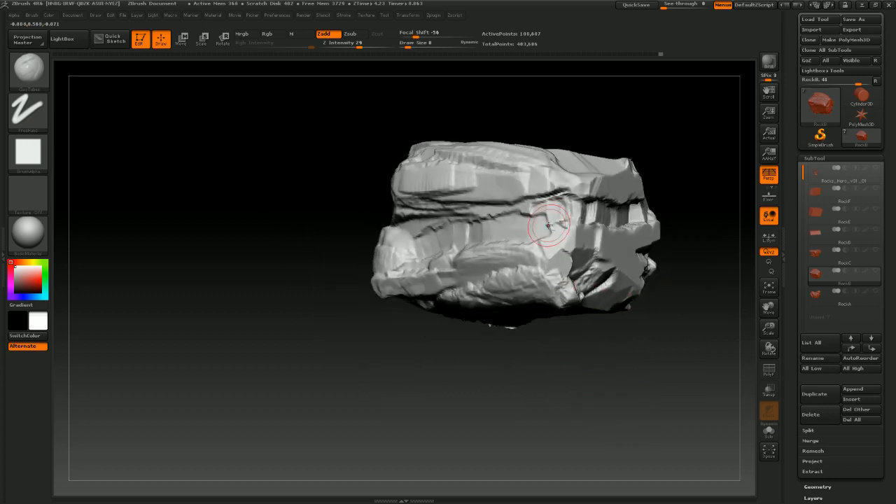
mouse_move(564, 399)
mouse_down()
mouse_move(587, 366)
mouse_move(598, 304)
mouse_move(560, 297)
mouse_move(428, 326)
mouse_move(483, 315)
mouse_move(430, 327)
mouse_move(494, 282)
mouse_move(529, 289)
mouse_up()
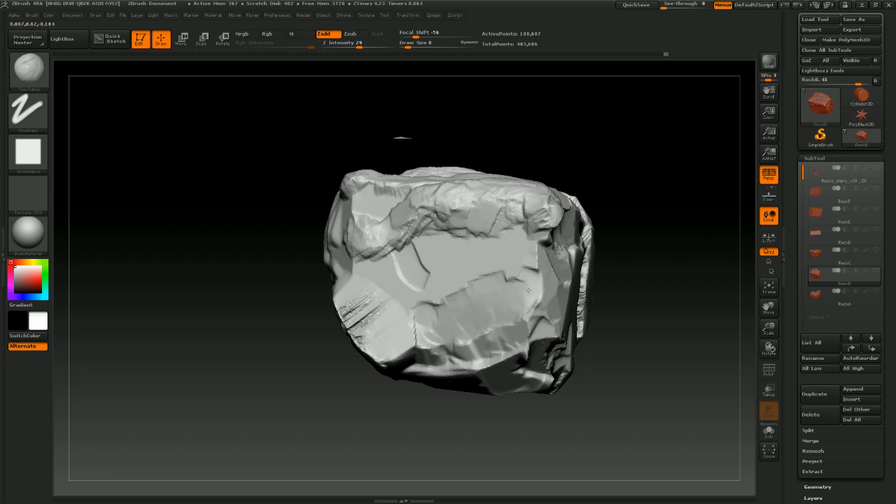
mouse_move(625, 315)
mouse_down()
mouse_move(640, 280)
mouse_move(619, 278)
mouse_up()
mouse_move(518, 333)
mouse_down()
mouse_move(535, 280)
mouse_move(548, 282)
mouse_up()
mouse_move(657, 208)
mouse_down()
mouse_move(587, 264)
mouse_move(549, 245)
mouse_move(535, 276)
mouse_move(521, 261)
mouse_up()
drag(622, 116, 569, 226)
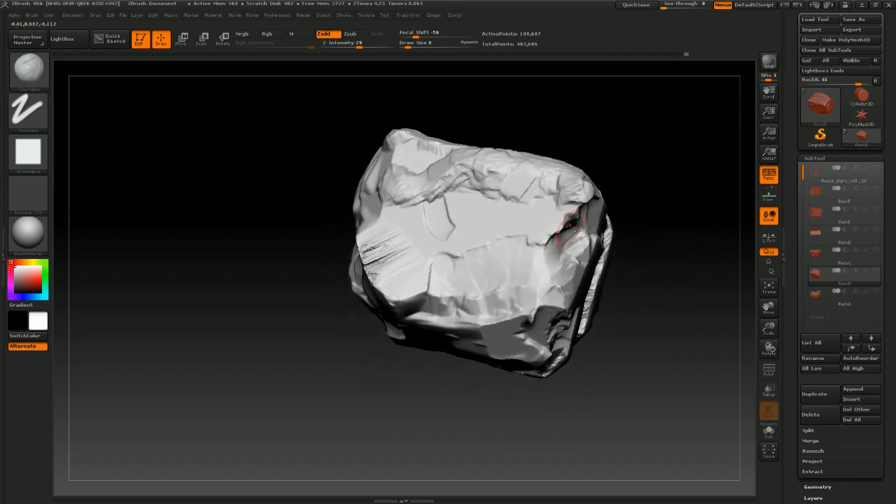
drag(609, 160, 544, 206)
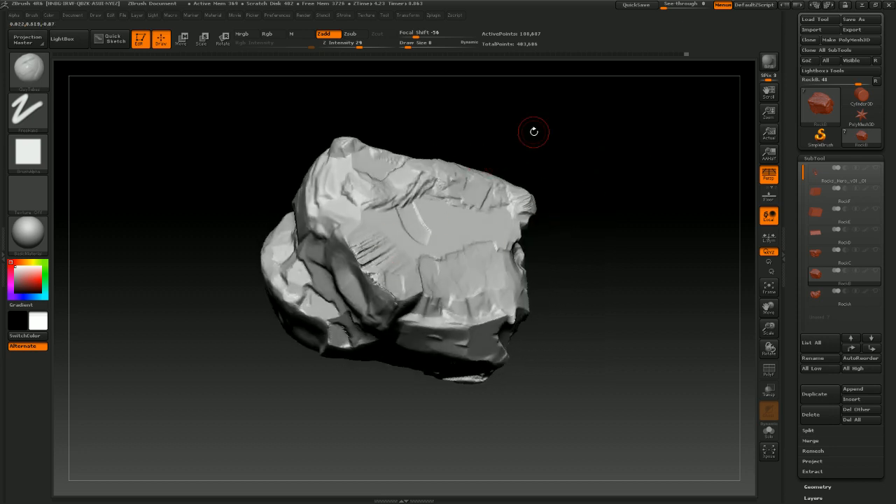
mouse_move(532, 133)
mouse_down()
mouse_move(405, 253)
mouse_move(363, 249)
mouse_up()
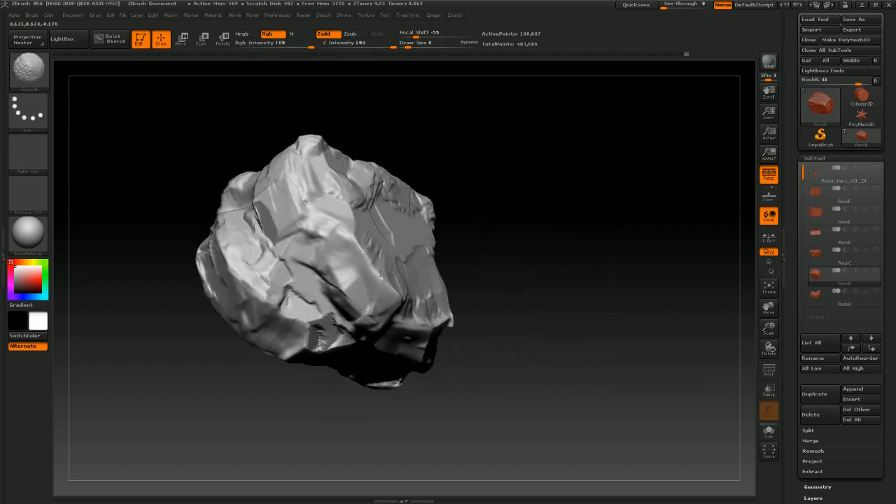
Smooth a patch on the rock's front face and undo the last clay stroke there
drag(486, 230, 472, 256)
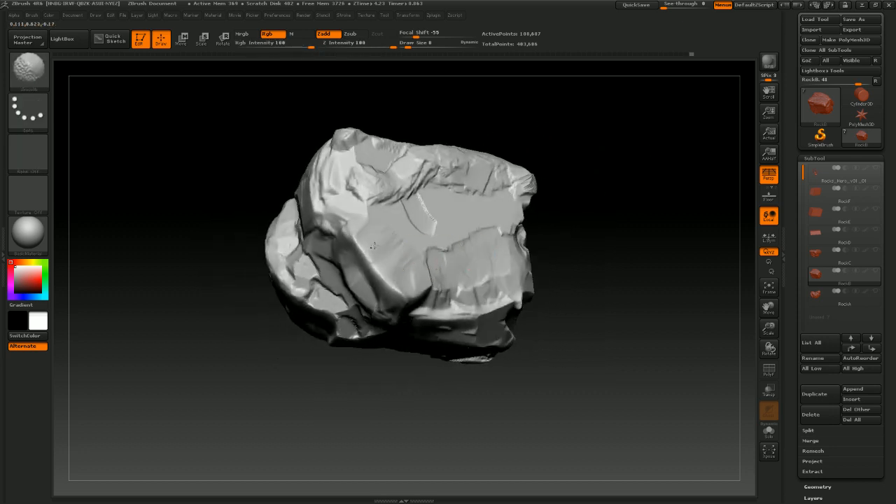
drag(536, 270, 496, 265)
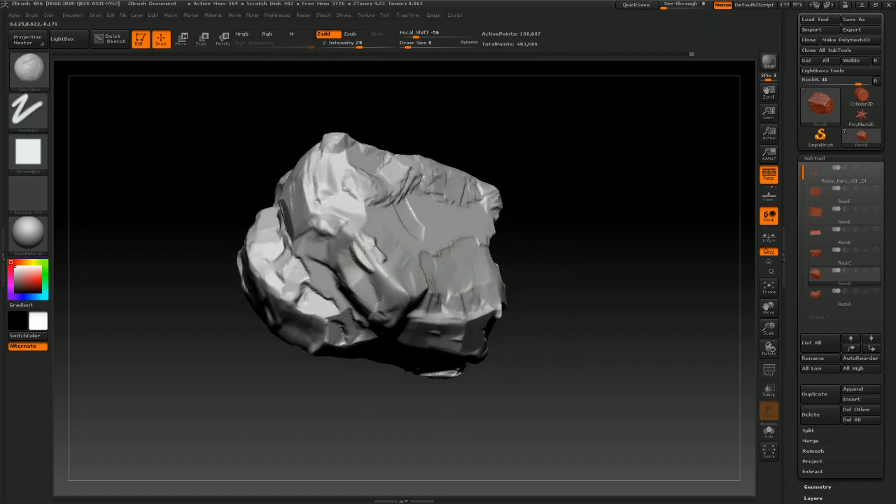
key(ctrl)
key(ctrl+z)
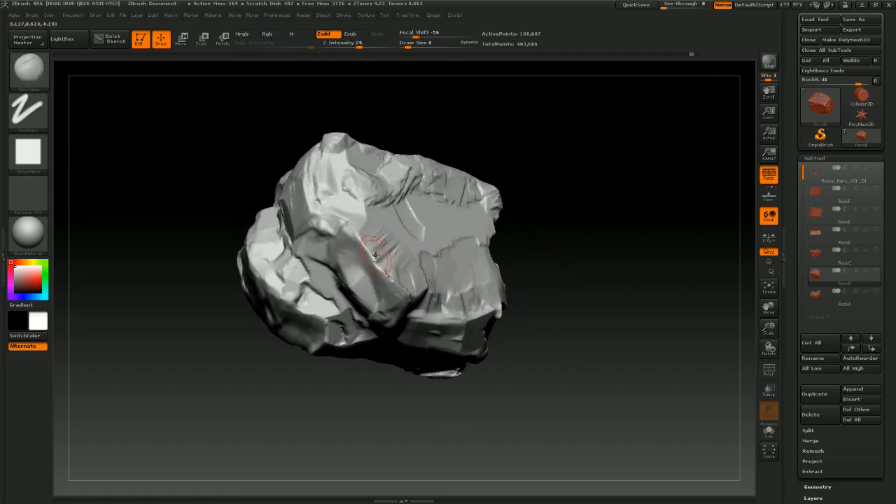
key(shift)
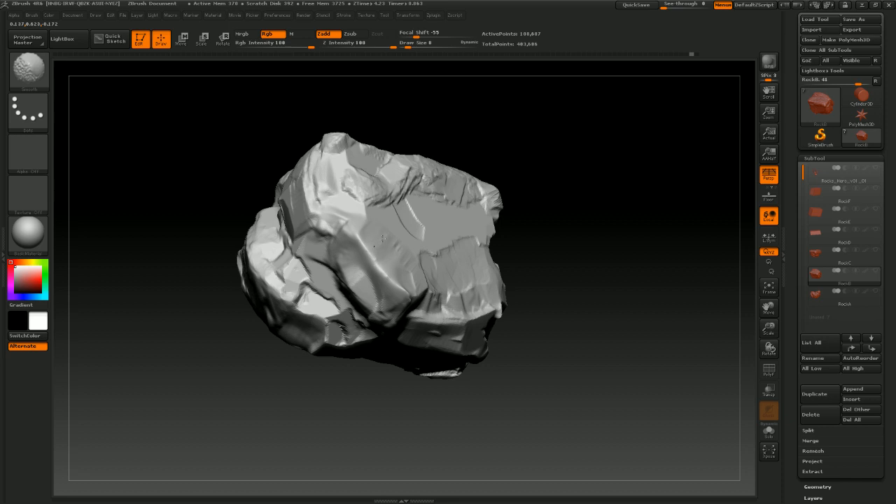
drag(373, 244, 381, 247)
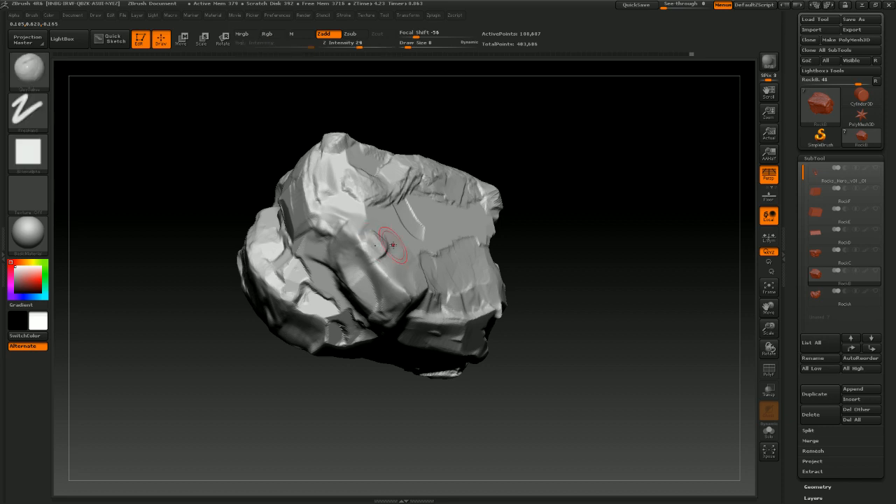
Build up clay with ClayTubes across the rock's front face and left corner
key(ctrl)
mouse_move(571, 357)
mouse_down()
mouse_move(580, 330)
mouse_move(387, 268)
mouse_move(399, 294)
mouse_up()
mouse_move(616, 261)
mouse_down()
mouse_move(638, 257)
mouse_move(636, 228)
mouse_up()
mouse_move(382, 288)
mouse_down()
mouse_move(377, 300)
mouse_move(364, 281)
mouse_move(355, 286)
mouse_up()
mouse_move(364, 294)
mouse_down()
mouse_move(340, 282)
mouse_move(347, 244)
mouse_up()
drag(511, 193, 520, 189)
drag(362, 301, 398, 313)
drag(477, 261, 505, 240)
drag(412, 317, 414, 291)
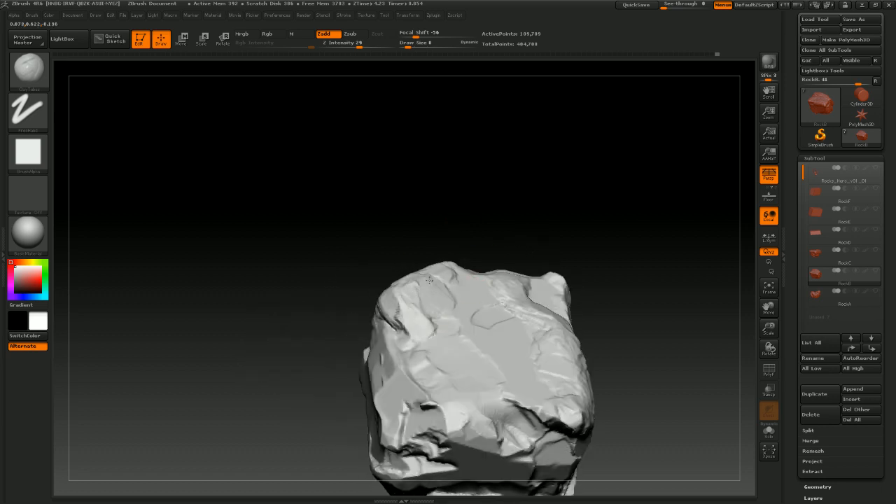
Add ClayTubes strokes along the rock's top edge and front faces from several angles
mouse_move(551, 213)
mouse_down()
mouse_move(588, 240)
mouse_move(581, 264)
mouse_up()
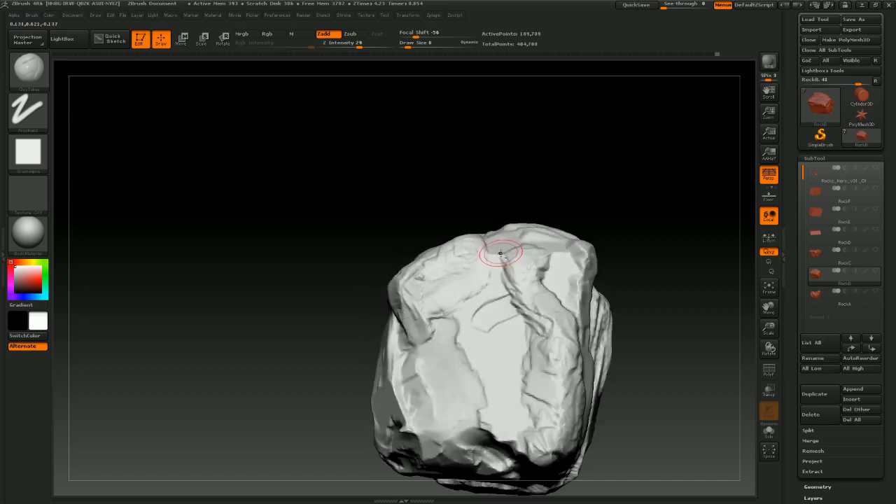
drag(500, 254, 502, 273)
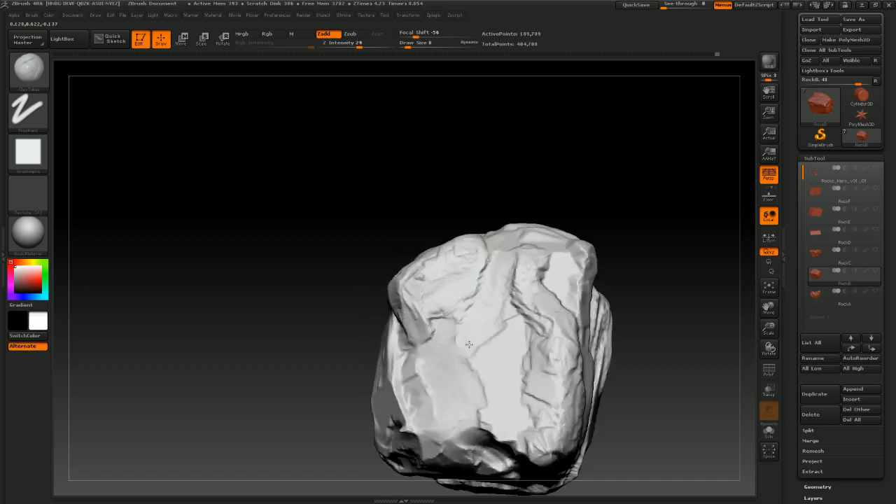
drag(468, 345, 462, 335)
mouse_move(687, 288)
mouse_down()
mouse_move(674, 326)
mouse_move(646, 296)
mouse_up()
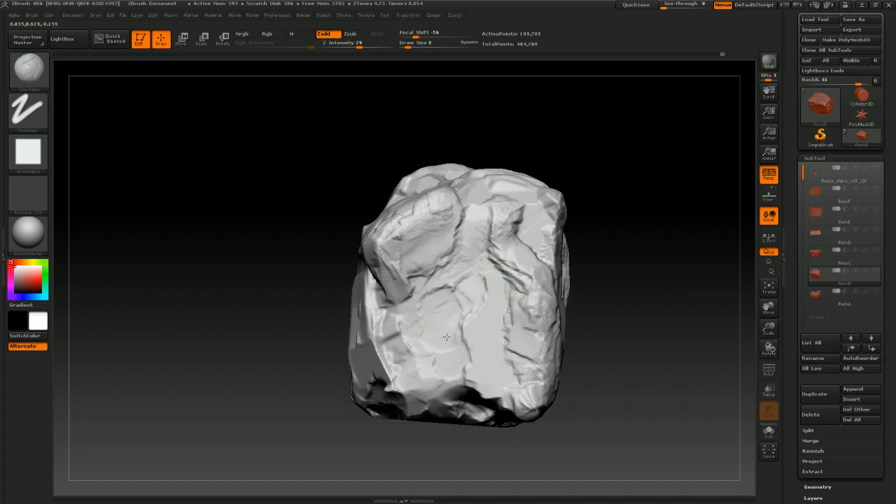
drag(446, 337, 452, 363)
drag(640, 333, 535, 298)
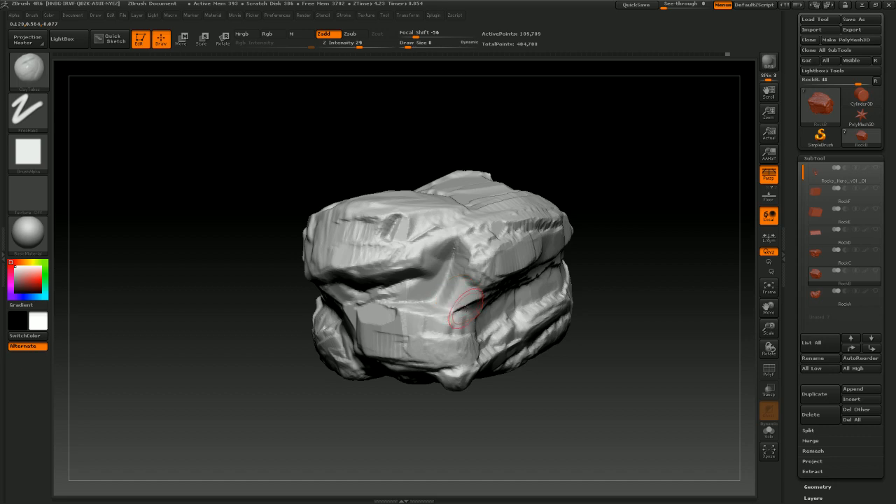
drag(608, 314, 512, 277)
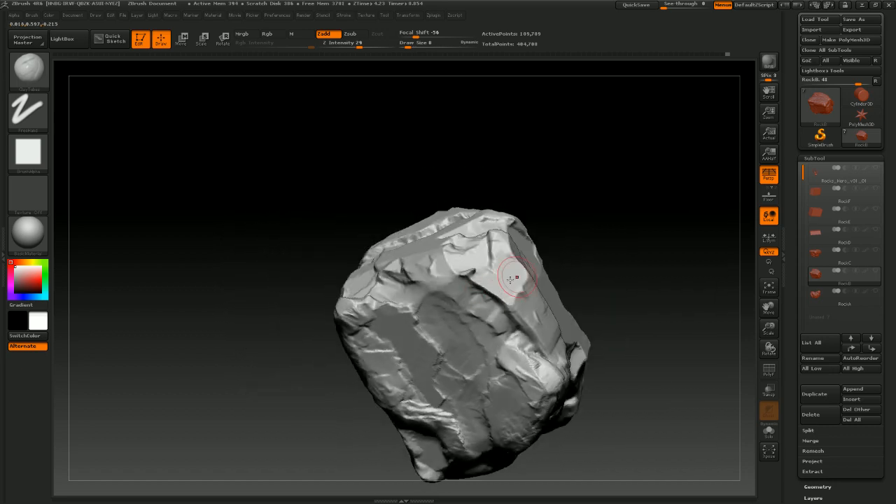
key(ctrl)
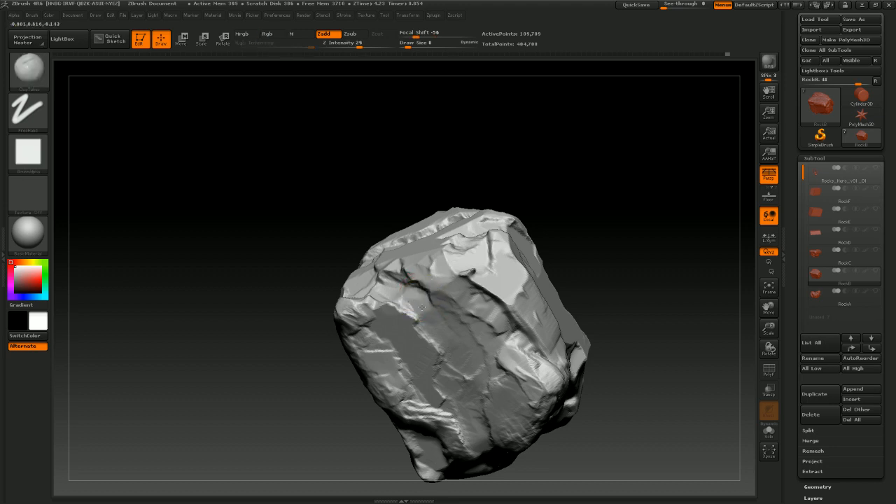
mouse_move(597, 260)
mouse_down()
mouse_move(604, 238)
mouse_move(597, 242)
mouse_move(622, 230)
mouse_move(495, 266)
mouse_move(475, 283)
mouse_up()
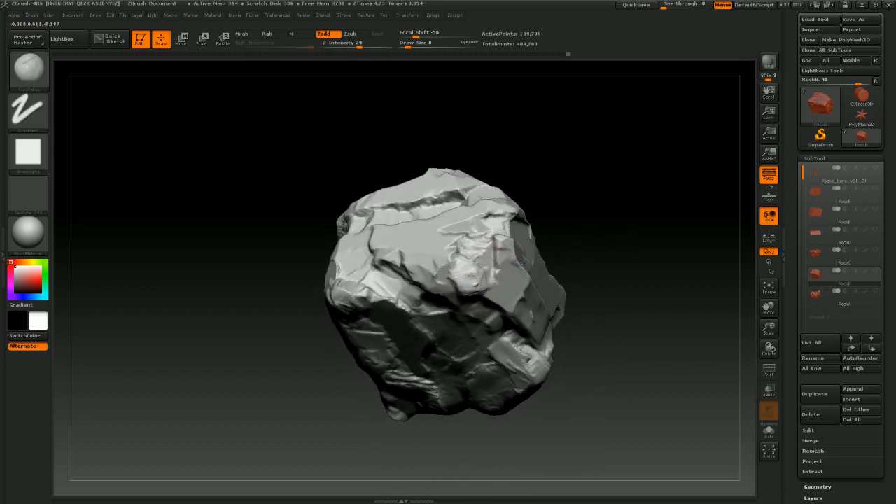
drag(620, 260, 640, 324)
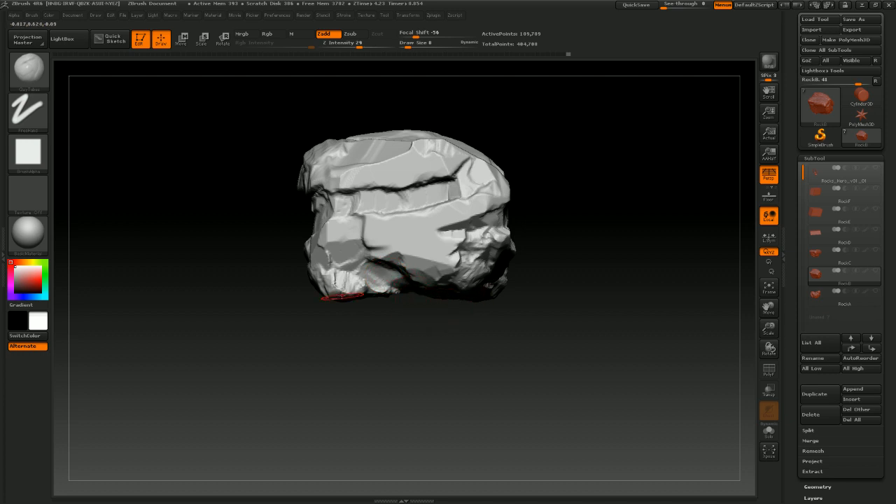
Check the rock's silhouette under Flat Color material from several angles, then return to BasicMaterial
click(29, 230)
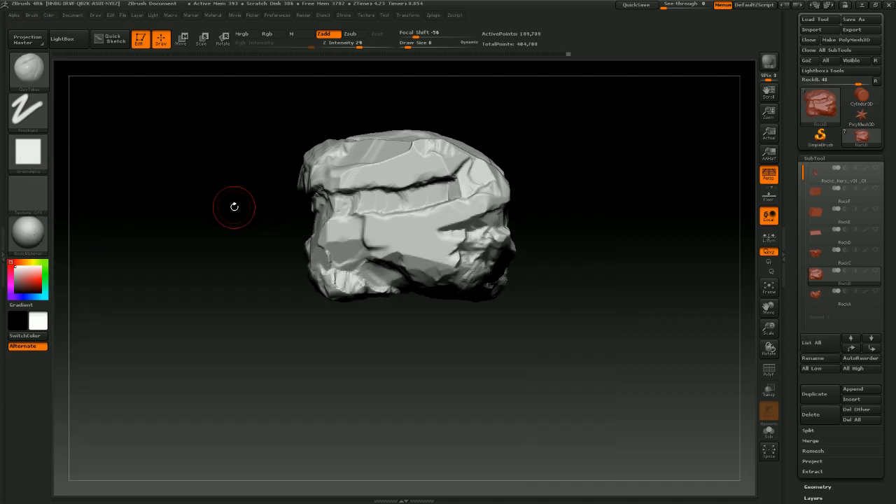
click(29, 231)
click(84, 242)
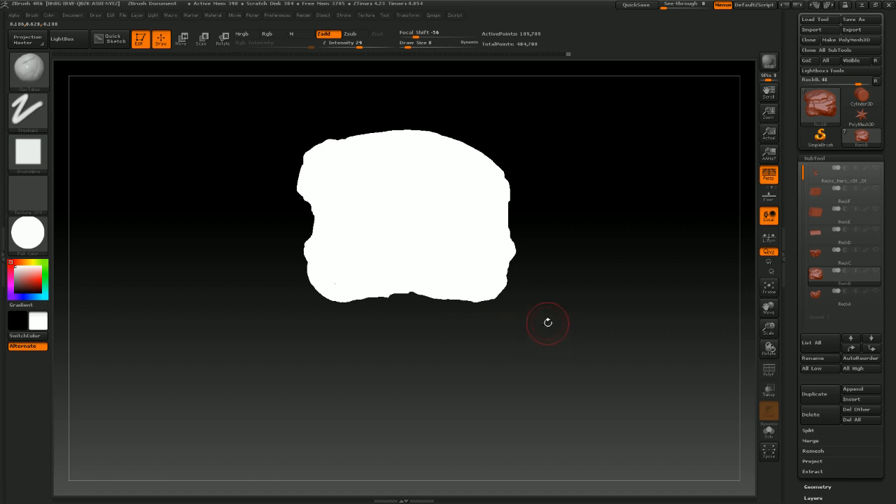
drag(564, 313, 544, 316)
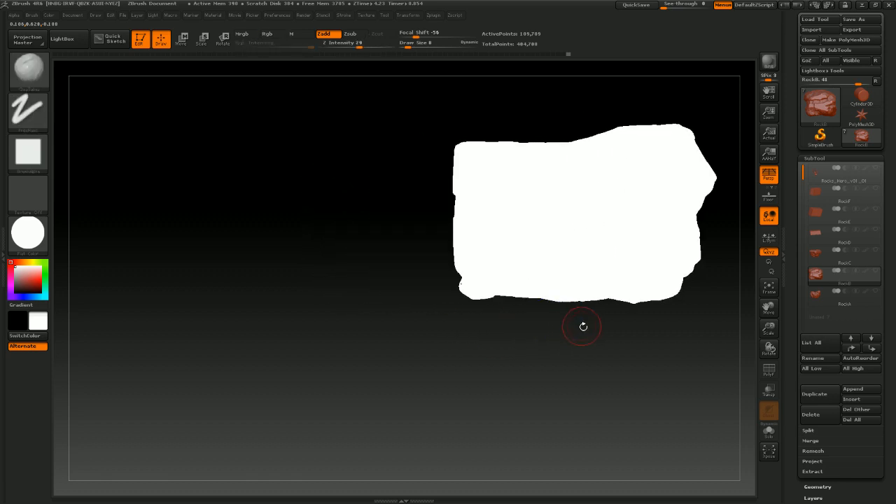
alt+drag(598, 368, 534, 371)
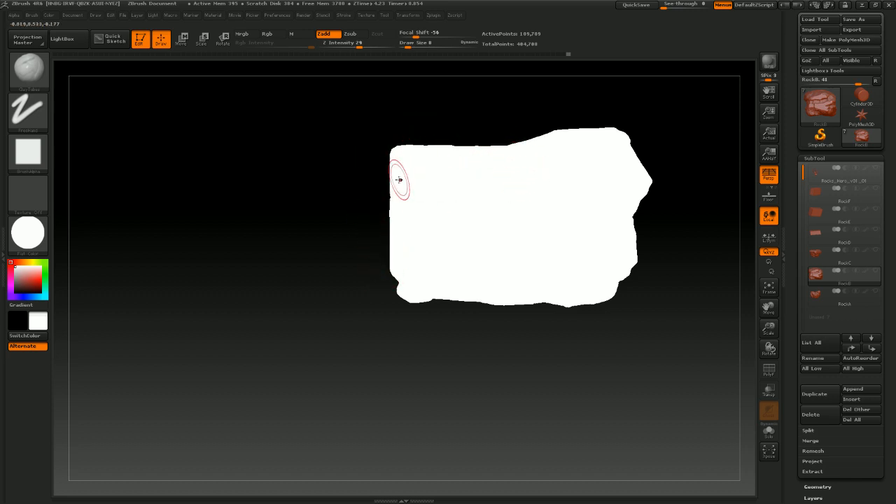
mouse_move(550, 374)
mouse_down()
mouse_move(532, 379)
mouse_move(538, 372)
mouse_move(497, 349)
mouse_move(516, 306)
mouse_up()
drag(432, 372, 467, 401)
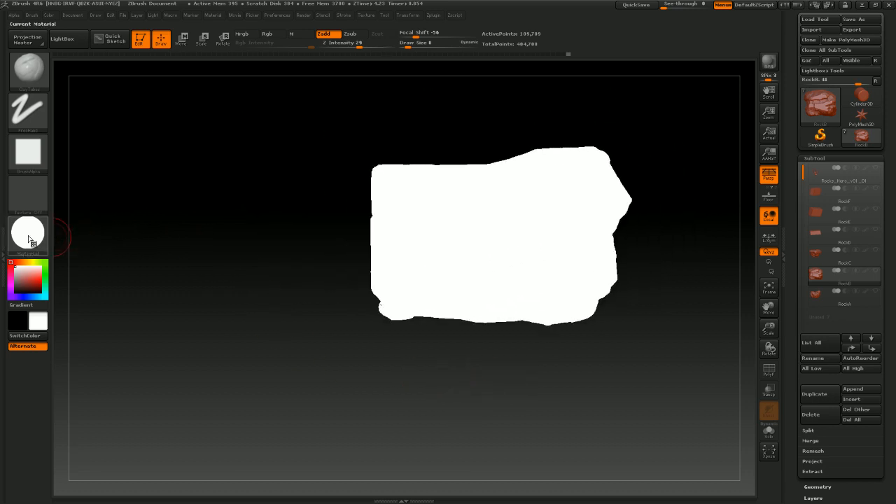
click(27, 232)
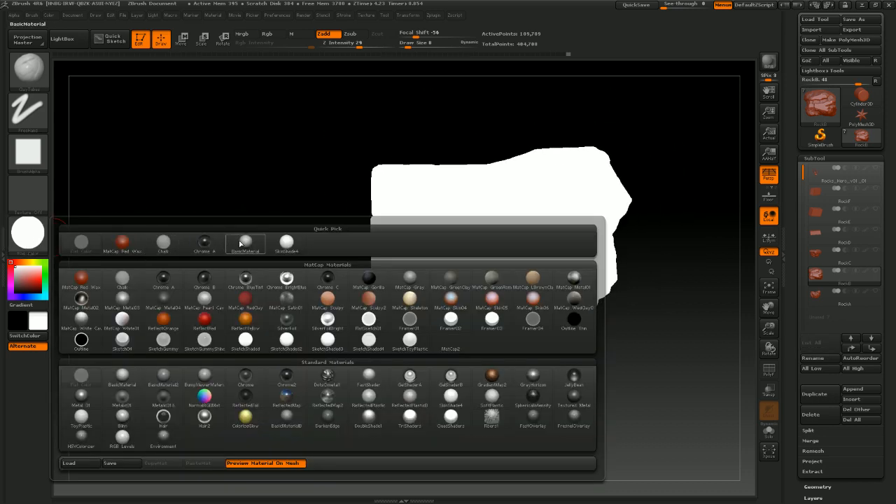
click(240, 244)
drag(363, 315, 420, 352)
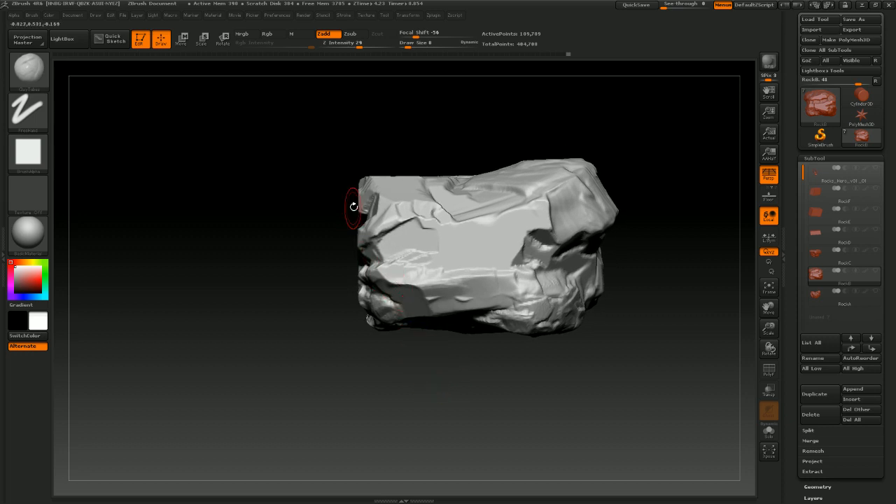
drag(483, 350, 484, 413)
alt+drag(440, 387, 436, 403)
Try drawing a Transpose line across the rock's top edge and undo it
click(28, 70)
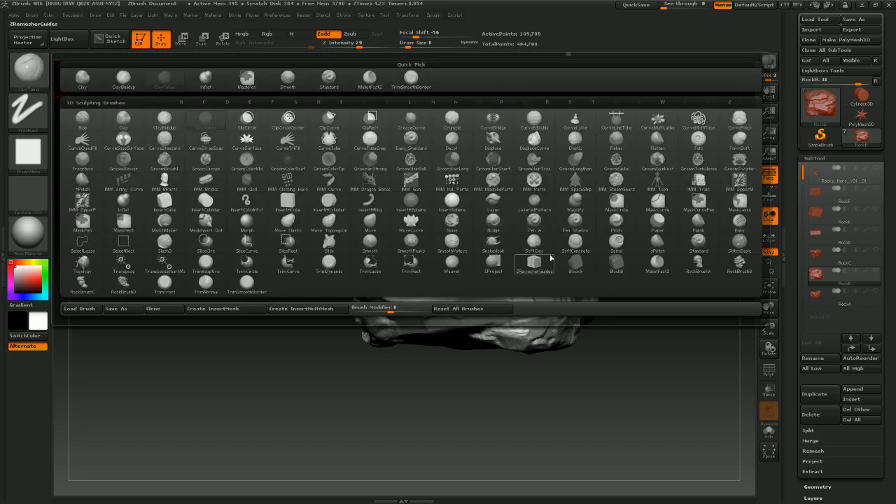
key(t)
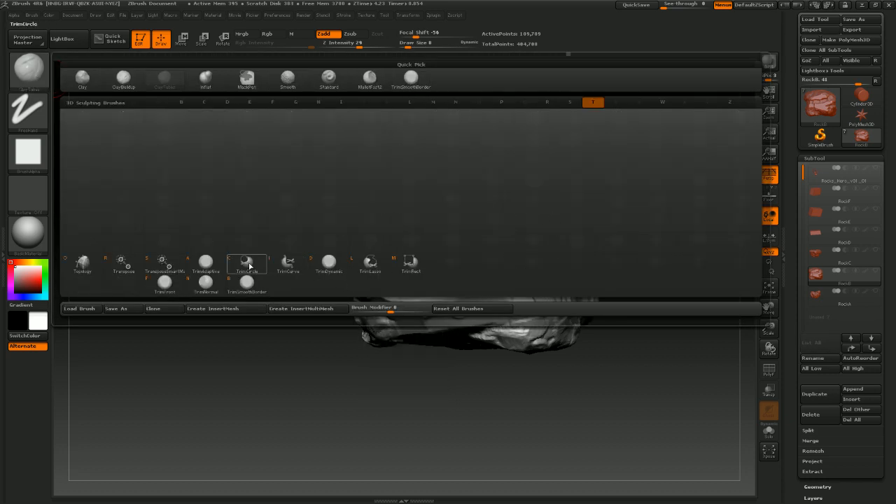
click(136, 266)
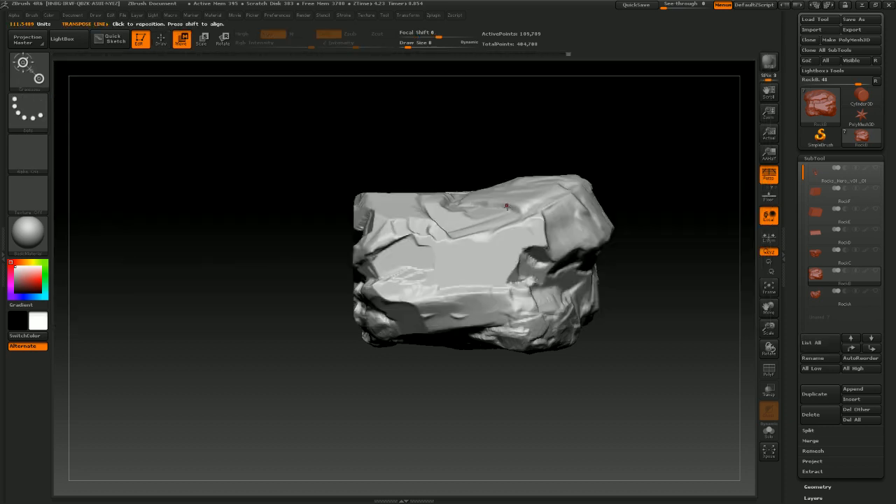
drag(516, 212, 533, 210)
drag(404, 209, 362, 208)
key(ctrl+z)
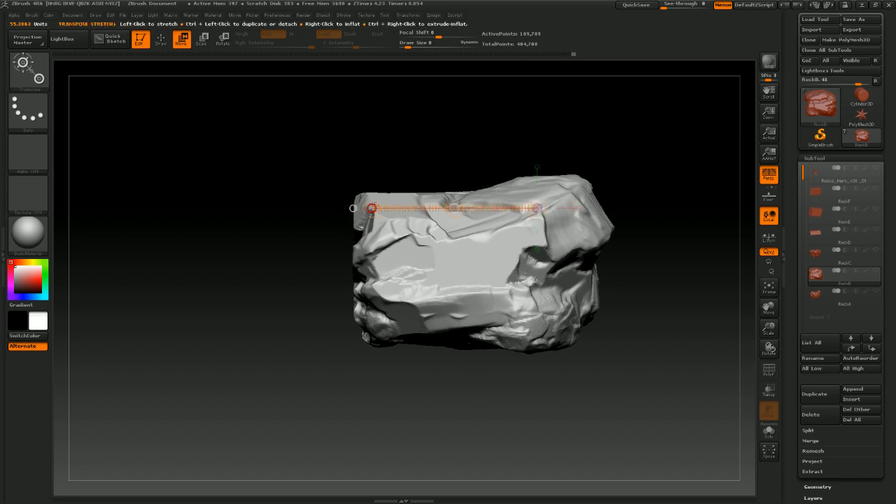
Select the Move brush and set its draw size to 26
click(30, 82)
click(30, 69)
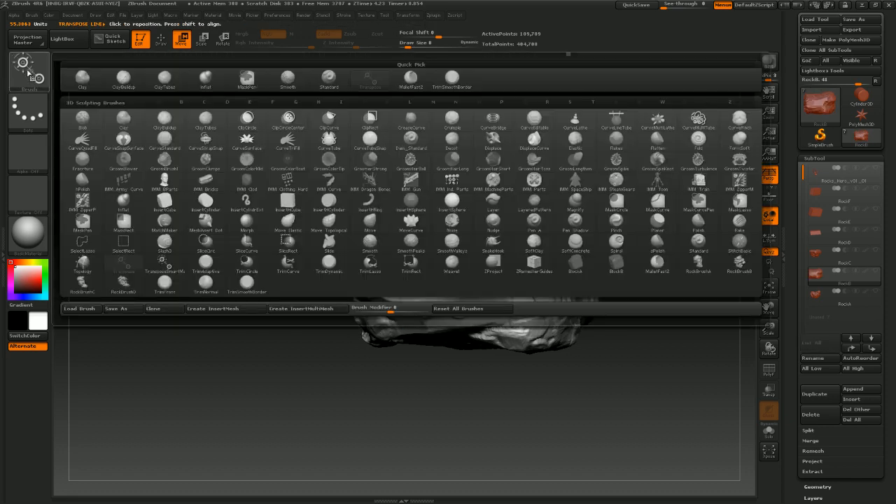
click(23, 69)
key(m)
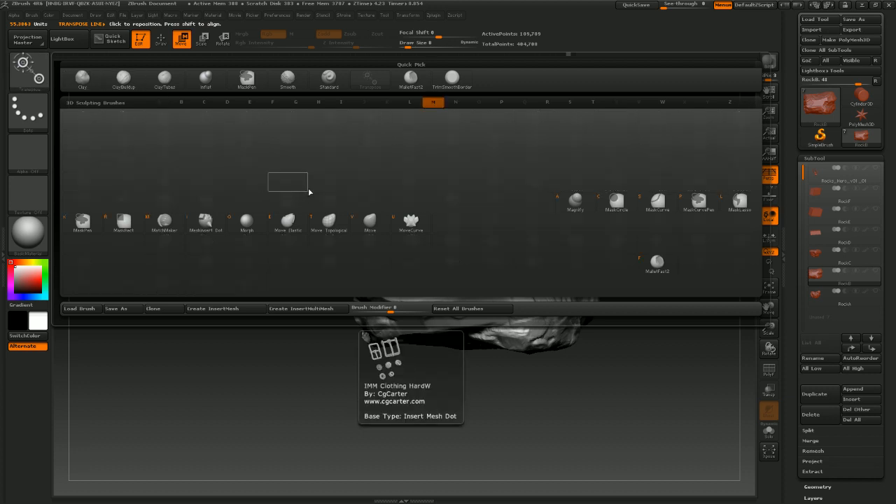
click(371, 225)
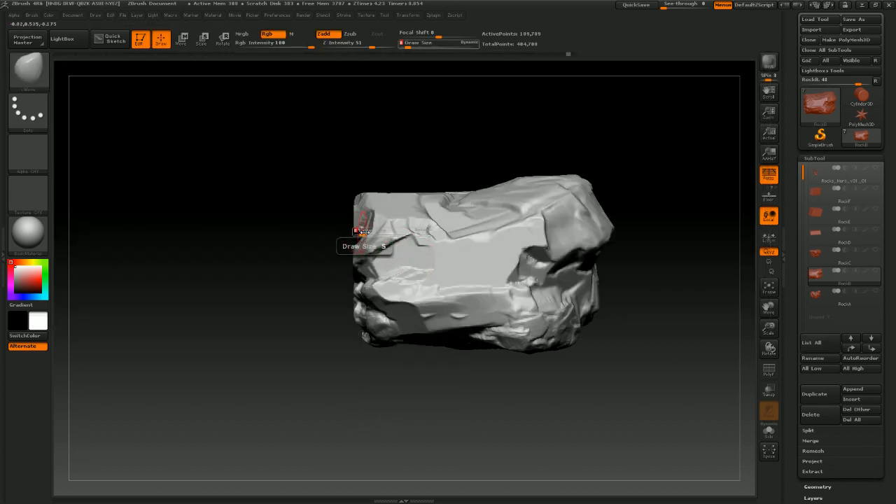
key(s)
drag(363, 231, 366, 233)
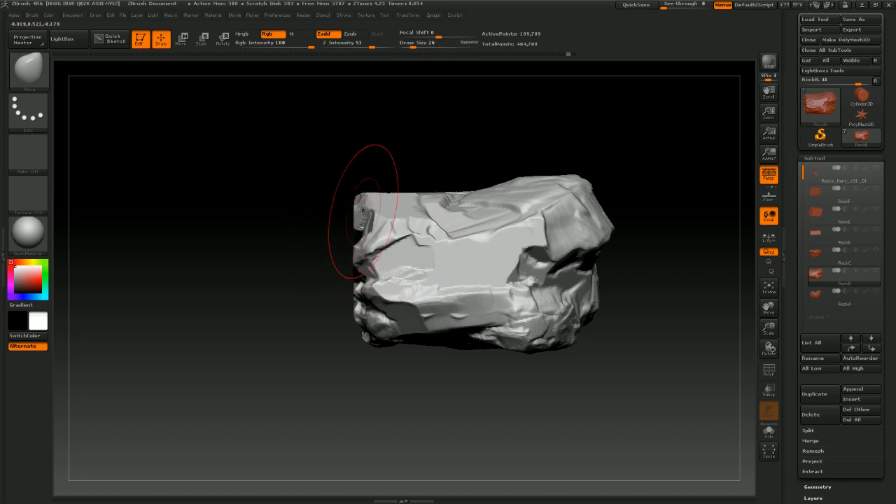
Review the forest reference image in Windows Photo Viewer, then close it
drag(394, 138, 460, 133)
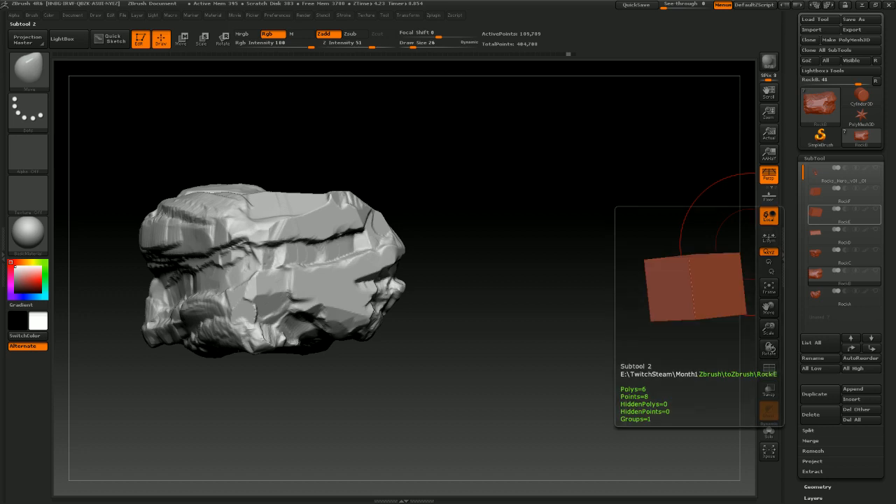
drag(895, 94, 514, 74)
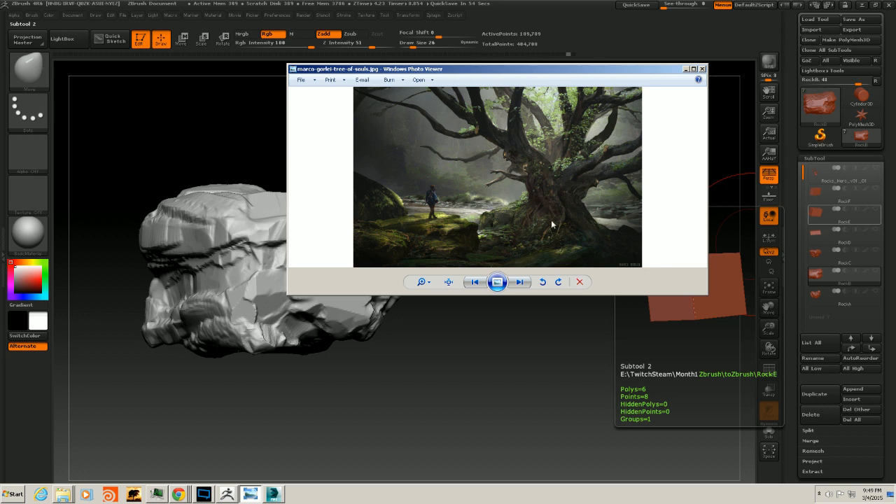
click(686, 70)
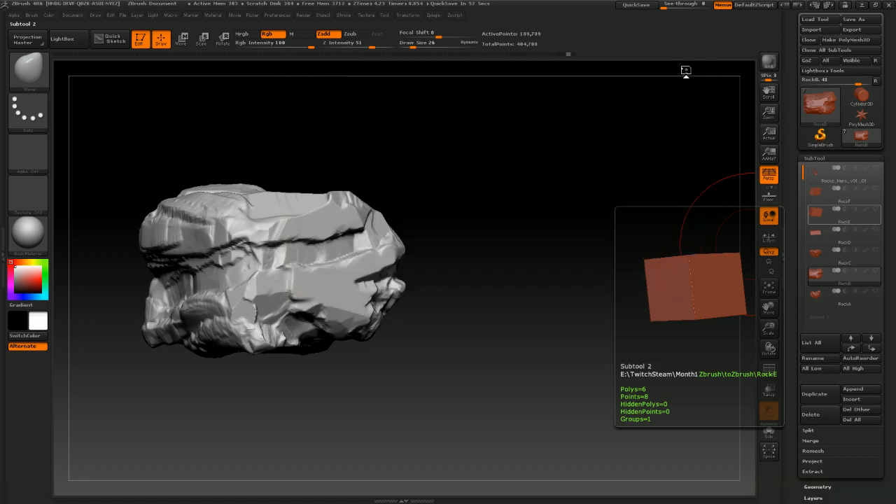
Show the hero rocks subtool to view the rock beside the tree, then hide it again
click(874, 169)
drag(477, 226, 591, 238)
drag(706, 229, 418, 257)
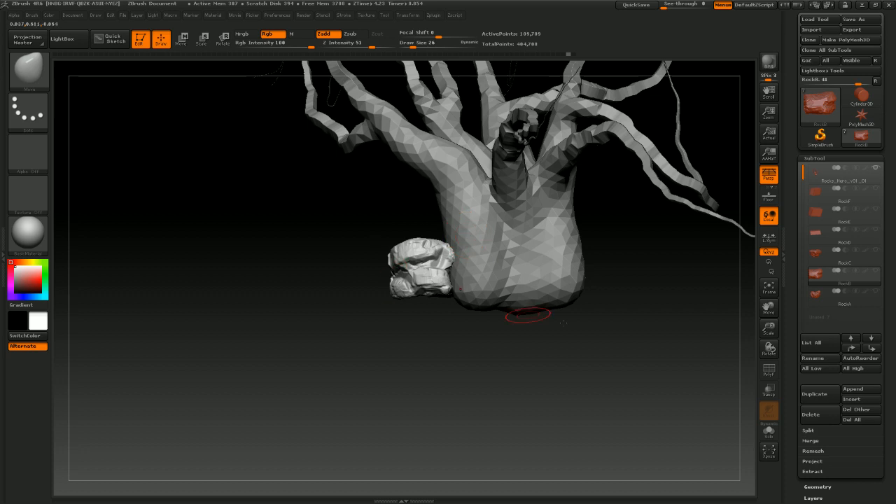
drag(663, 344, 645, 352)
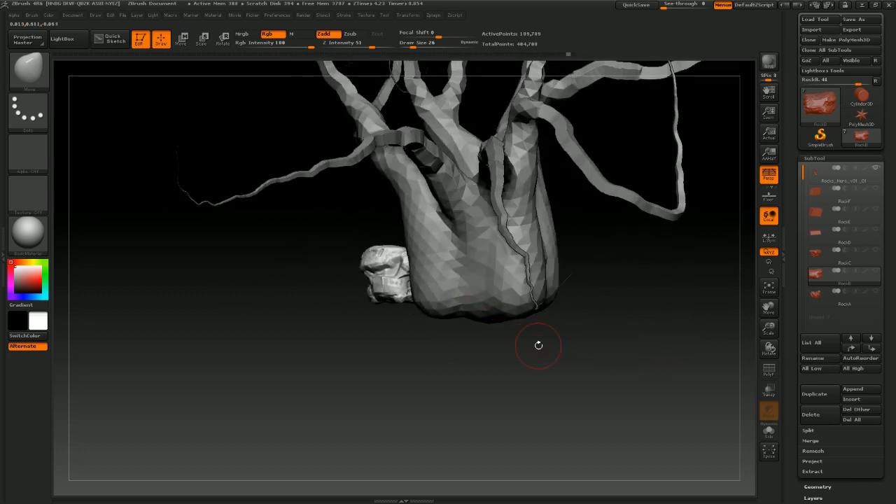
click(875, 170)
Recheck the rock's silhouette with Flat Color material and switch back to BasicMaterial
alt+drag(451, 339, 608, 346)
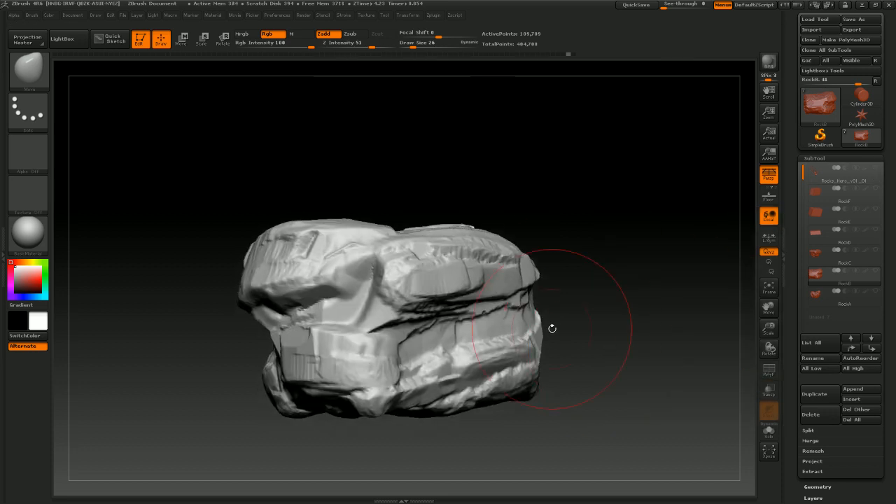
mouse_move(552, 328)
mouse_down()
mouse_move(575, 357)
mouse_move(606, 340)
mouse_move(536, 320)
mouse_move(554, 313)
mouse_move(509, 314)
mouse_up()
drag(515, 413, 506, 403)
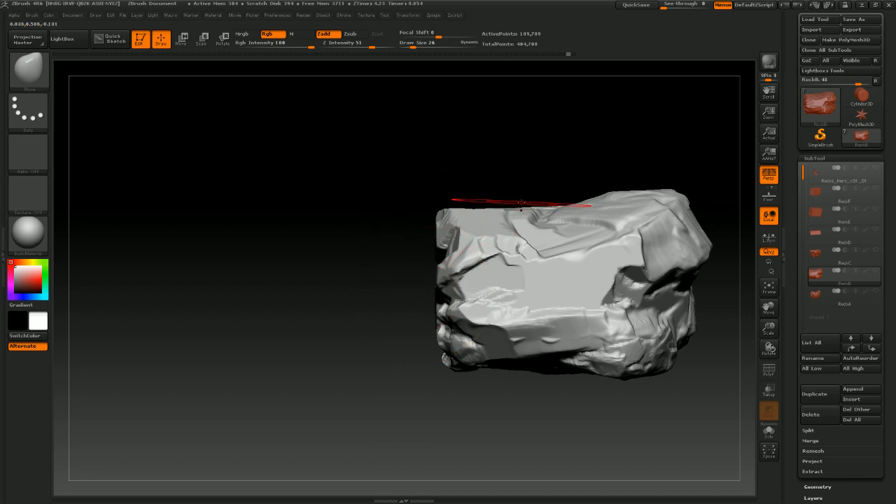
click(30, 235)
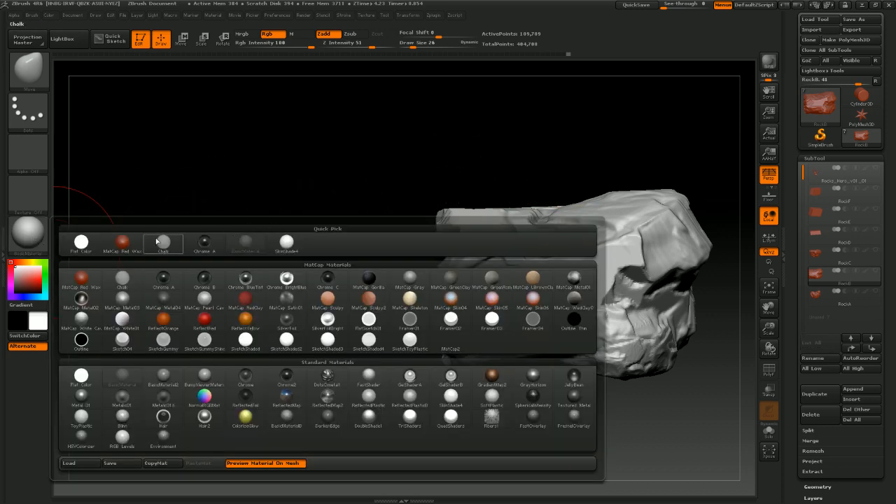
click(81, 243)
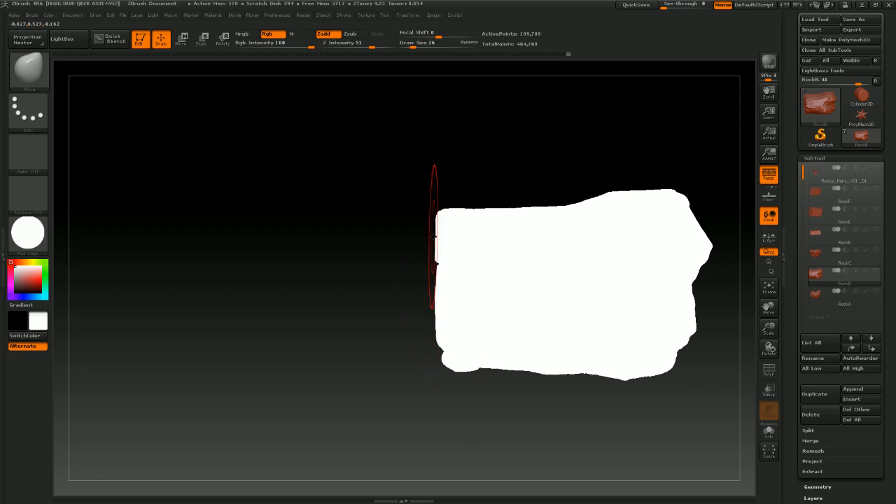
click(28, 235)
click(247, 240)
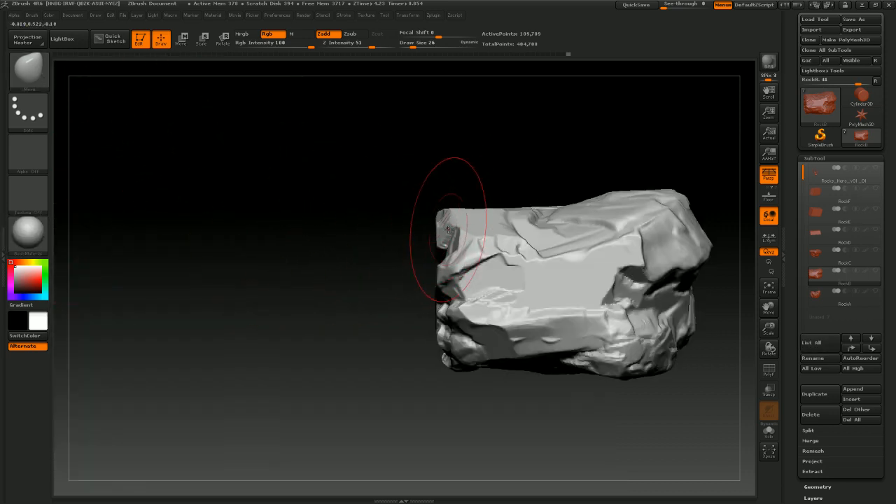
Nudge the rock's upper-left corner with the Move brush and undo one stray stroke
mouse_move(450, 229)
mouse_down()
mouse_move(463, 229)
mouse_move(447, 227)
mouse_up()
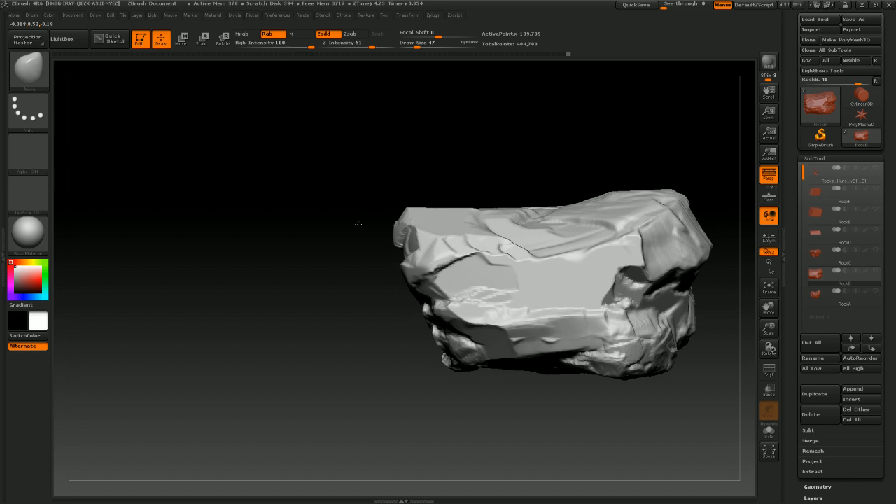
drag(355, 222, 416, 175)
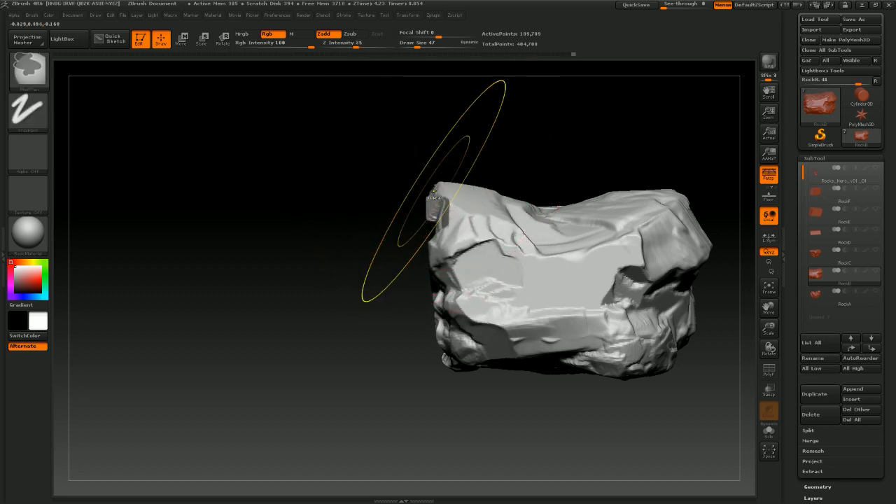
key(ctrl+z)
drag(447, 222, 380, 238)
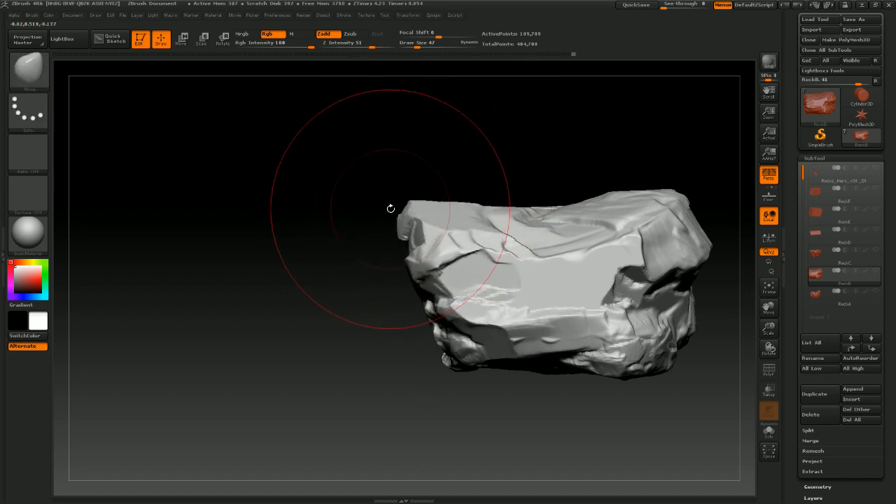
mouse_move(455, 156)
mouse_down()
mouse_move(491, 147)
mouse_move(550, 149)
mouse_up()
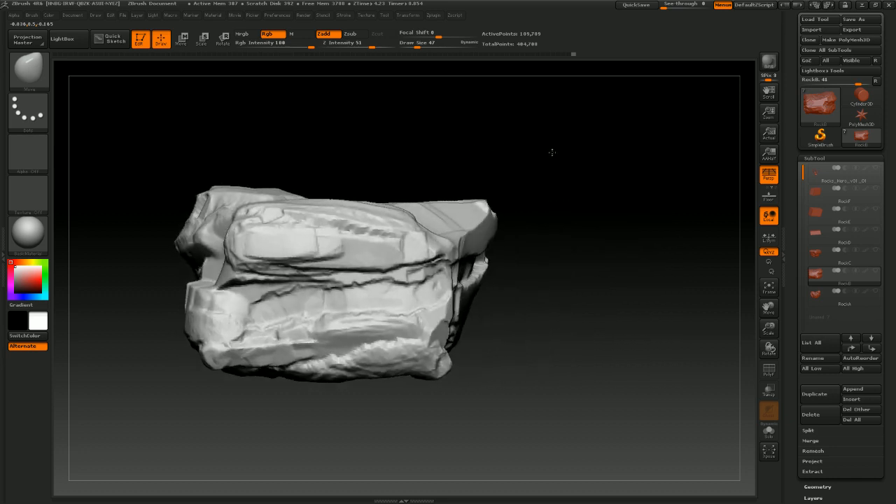
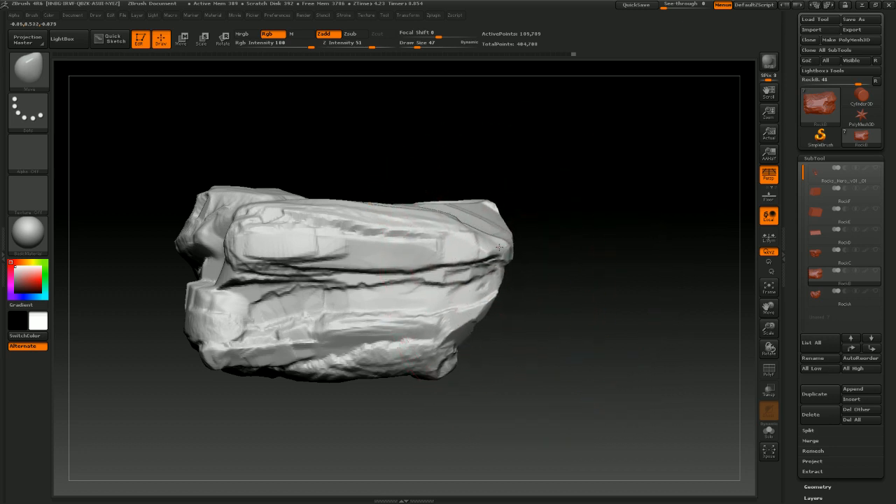
Orbit around the rock and nudge its right side with small Move brush strokes
mouse_move(554, 288)
mouse_down()
mouse_move(510, 388)
mouse_move(486, 371)
mouse_move(482, 383)
mouse_move(540, 406)
mouse_move(511, 402)
mouse_move(515, 410)
mouse_move(483, 308)
mouse_up()
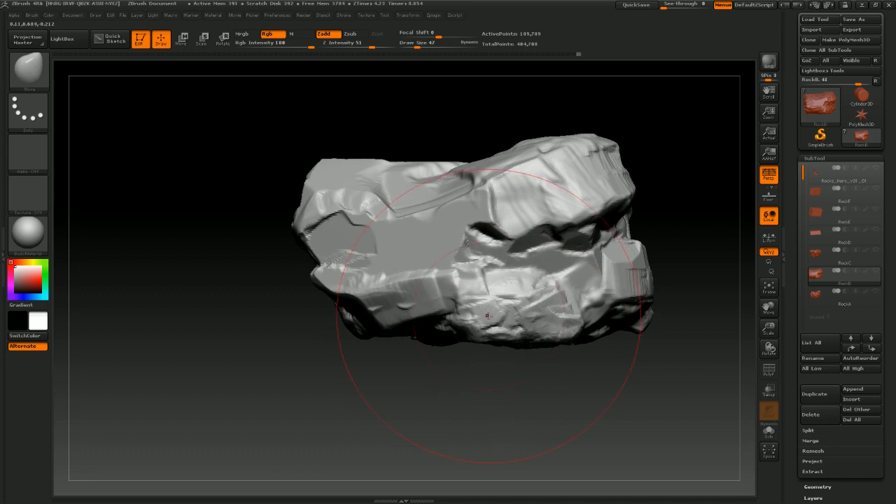
drag(633, 271, 624, 270)
drag(631, 179, 636, 181)
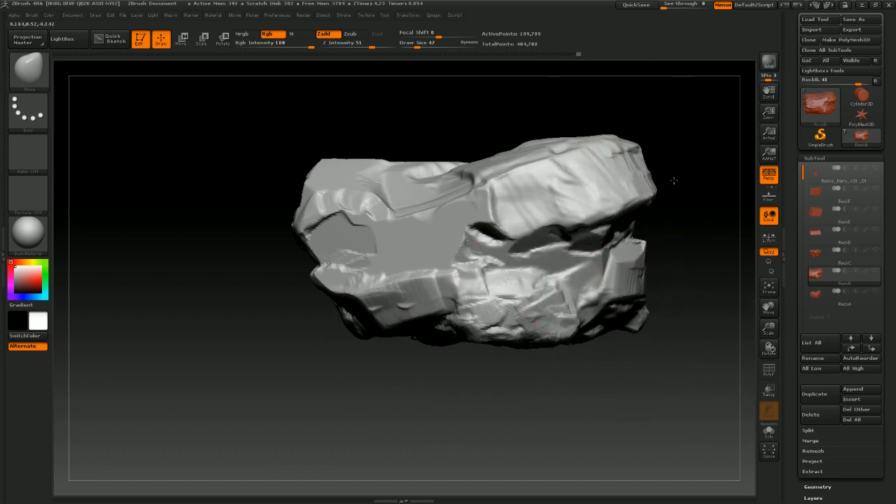
drag(606, 381, 603, 355)
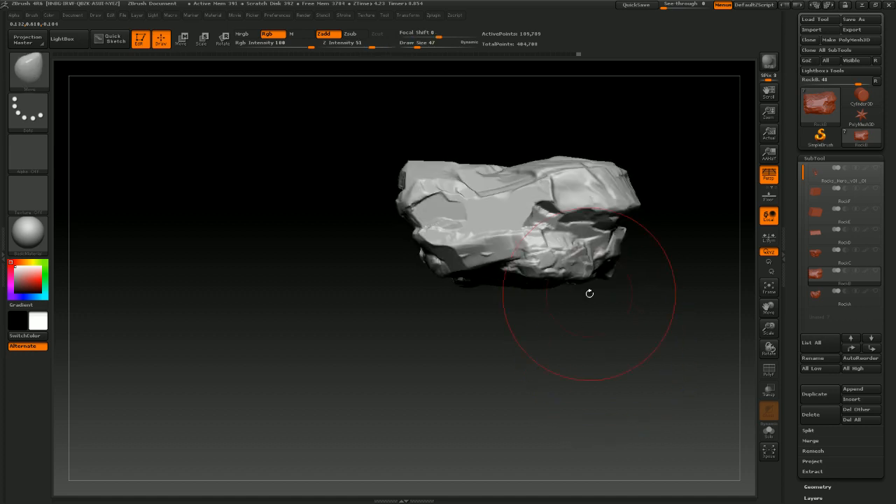
mouse_move(556, 300)
mouse_down()
mouse_move(578, 376)
mouse_move(600, 369)
mouse_move(590, 360)
mouse_move(675, 359)
mouse_up()
alt+drag(620, 402, 551, 381)
drag(606, 185, 612, 179)
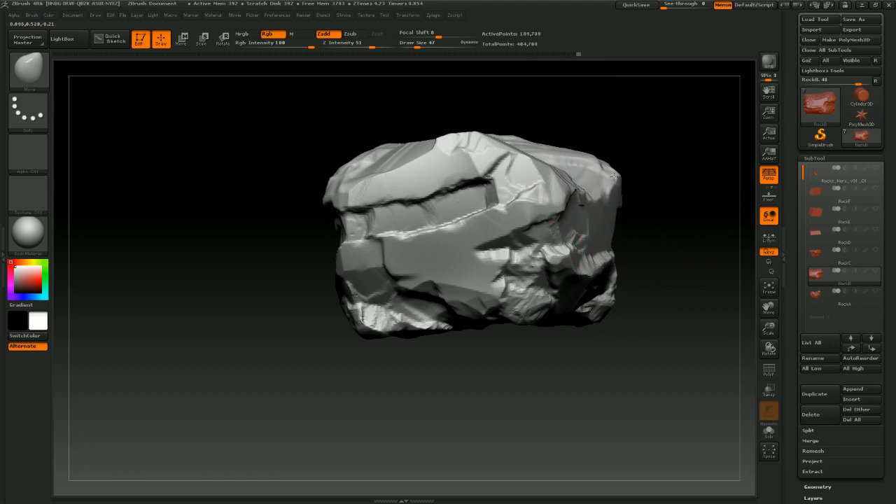
drag(581, 322, 590, 330)
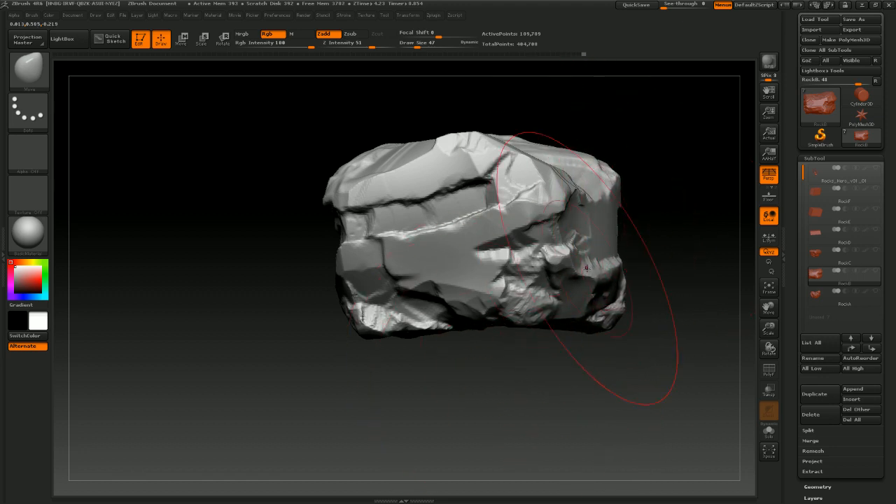
Switch to the TrimSmoothBorder brush, set draw size to 10, and trim the rock's right edges
click(29, 73)
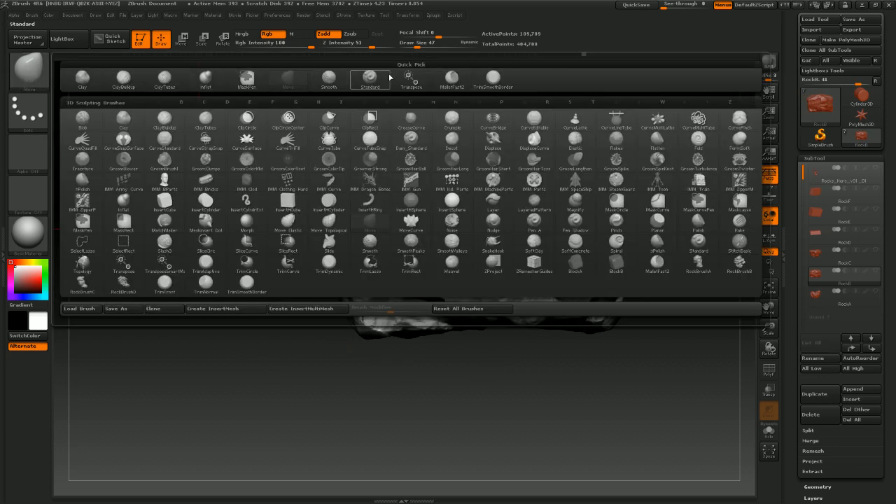
click(492, 84)
key(s)
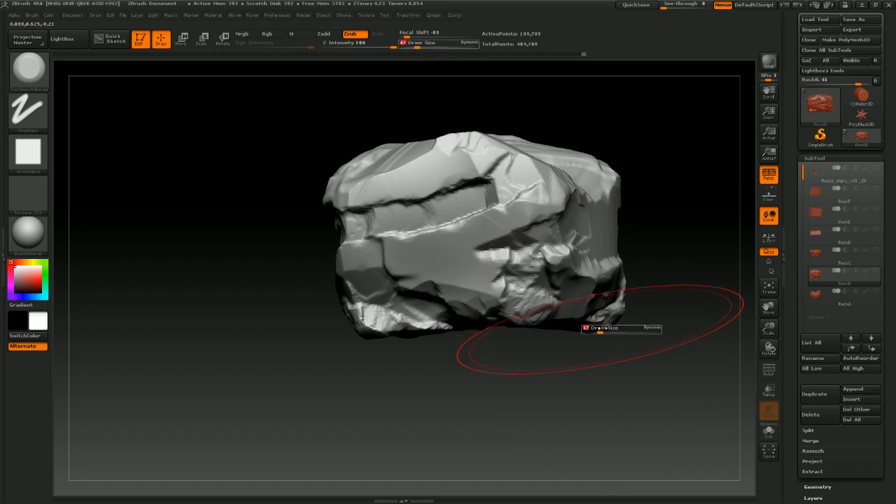
drag(600, 329, 591, 329)
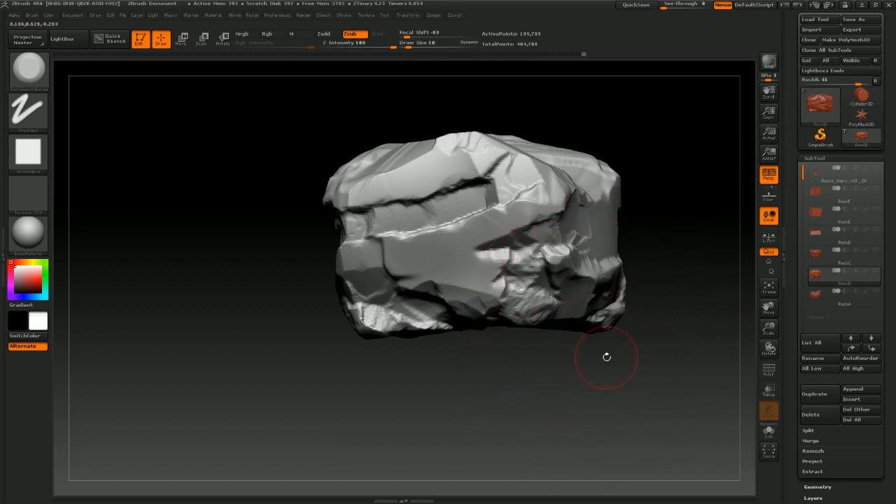
mouse_move(600, 381)
mouse_down()
mouse_move(594, 386)
mouse_move(605, 396)
mouse_move(592, 348)
mouse_up()
mouse_move(586, 252)
mouse_down()
mouse_move(504, 260)
mouse_move(481, 280)
mouse_move(488, 272)
mouse_move(517, 281)
mouse_up()
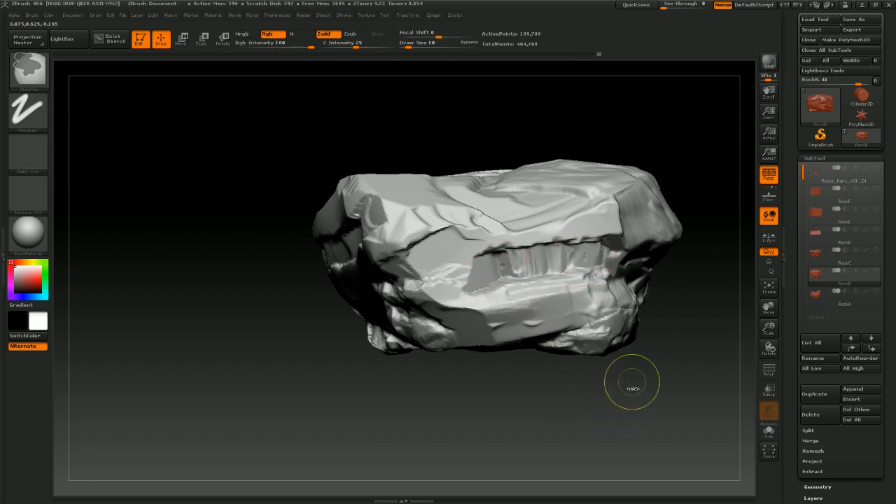
ctrl+drag(658, 367, 580, 410)
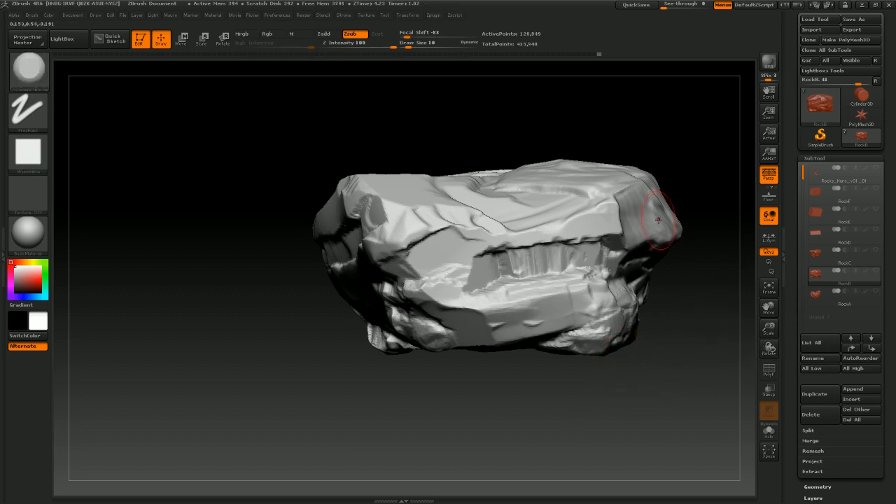
drag(585, 394, 606, 339)
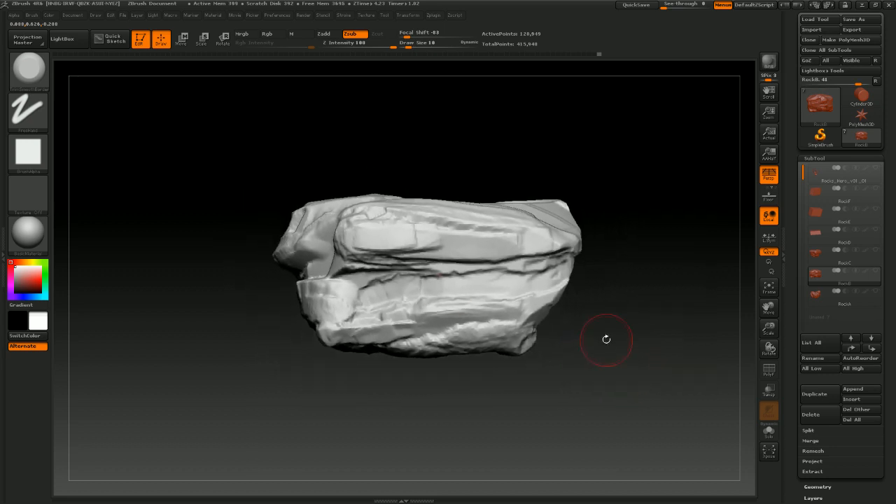
Inspect the trimmed rock's silhouette from several angles in Flat Color, then restore BasicMaterial
click(37, 242)
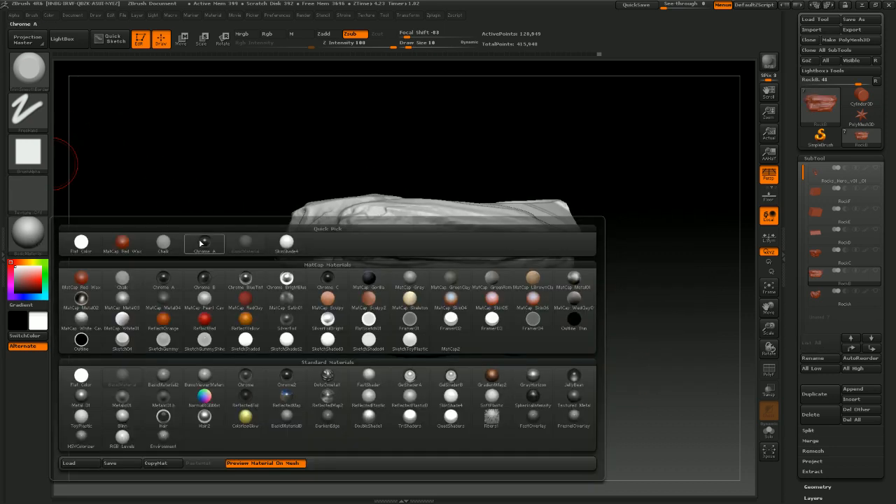
click(84, 241)
drag(504, 405, 632, 390)
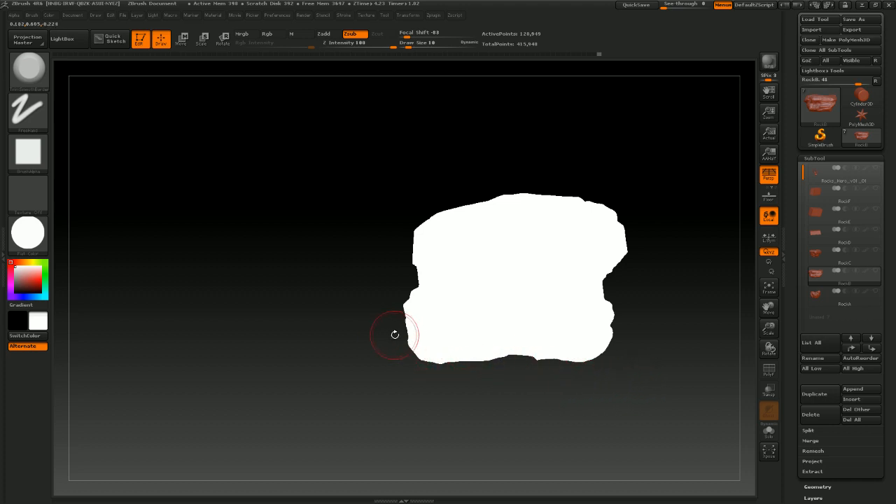
drag(512, 366, 626, 414)
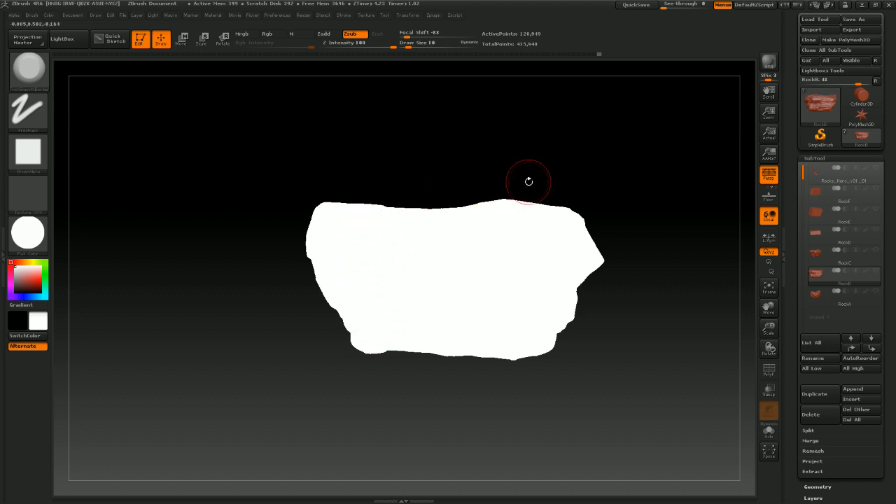
drag(630, 354, 622, 356)
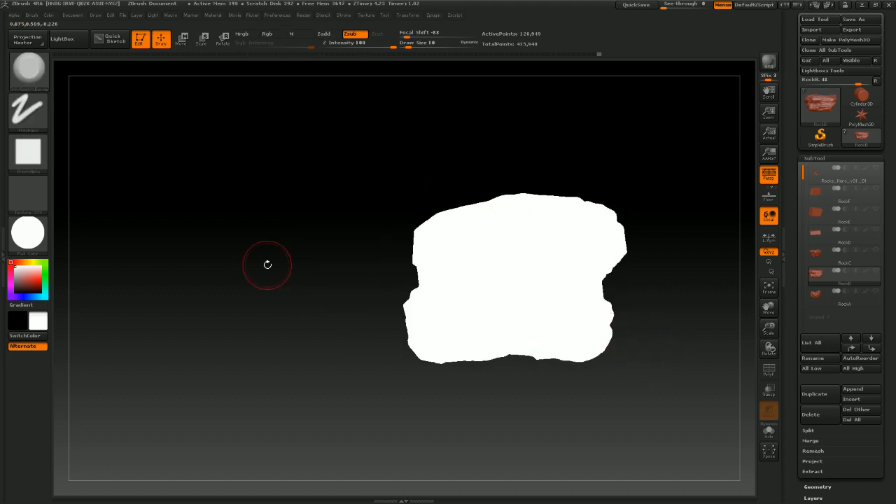
click(30, 237)
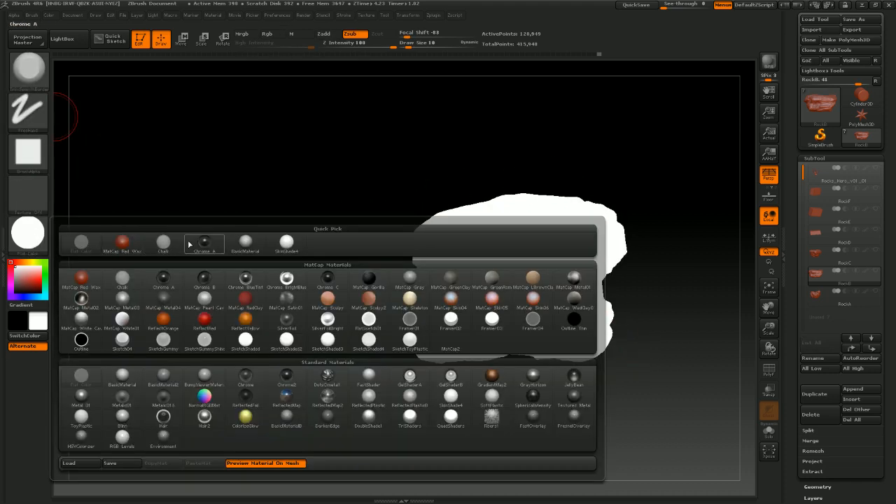
click(247, 242)
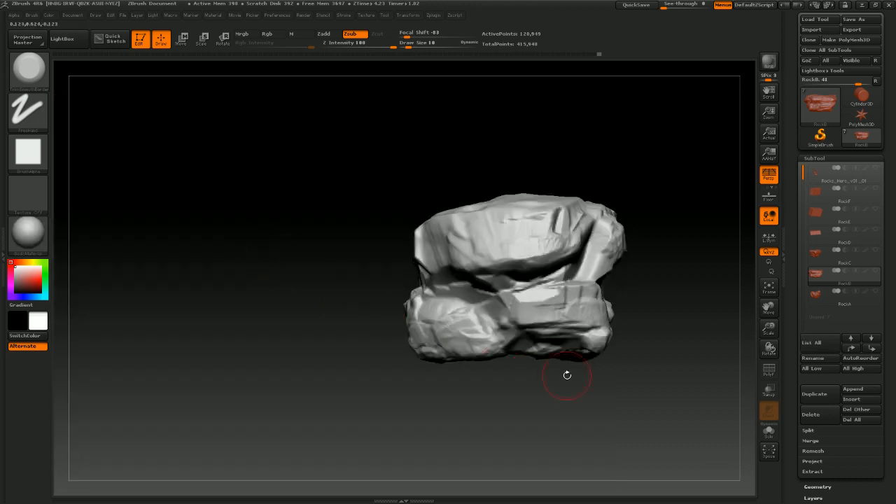
drag(603, 394, 603, 367)
Select the Move brush and push out the rock's lower-left and upper-left masses
click(21, 66)
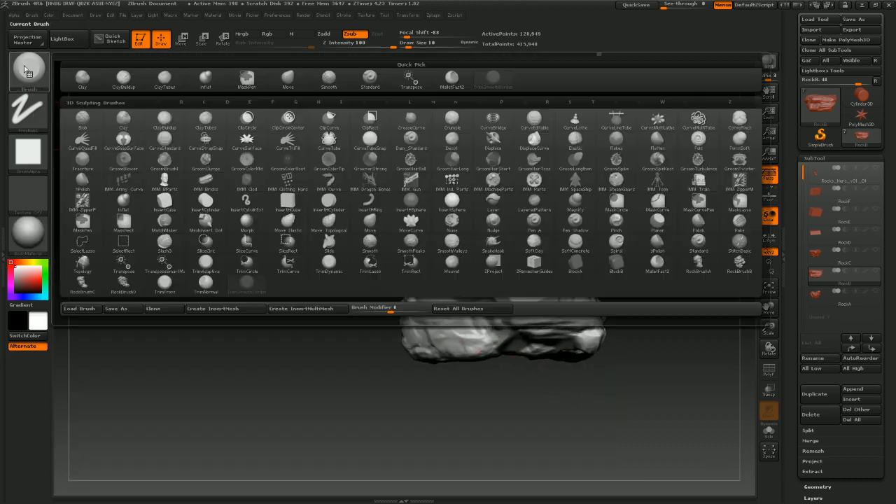
click(280, 80)
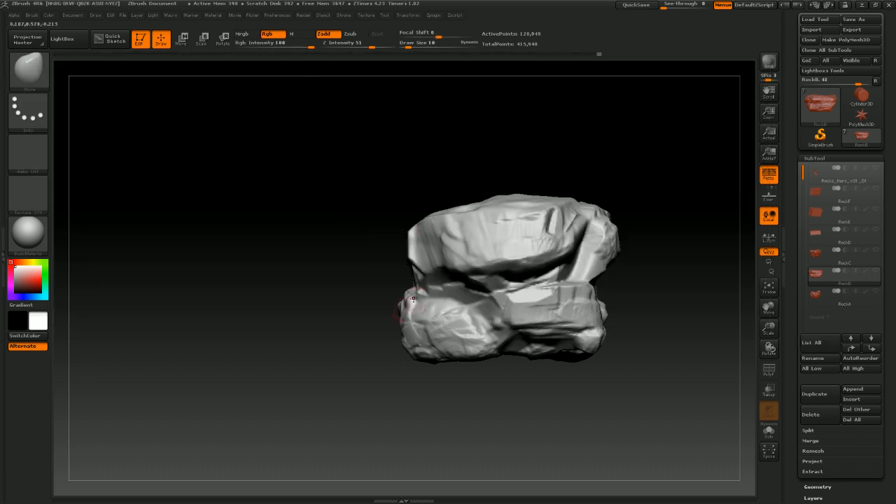
drag(438, 341, 443, 340)
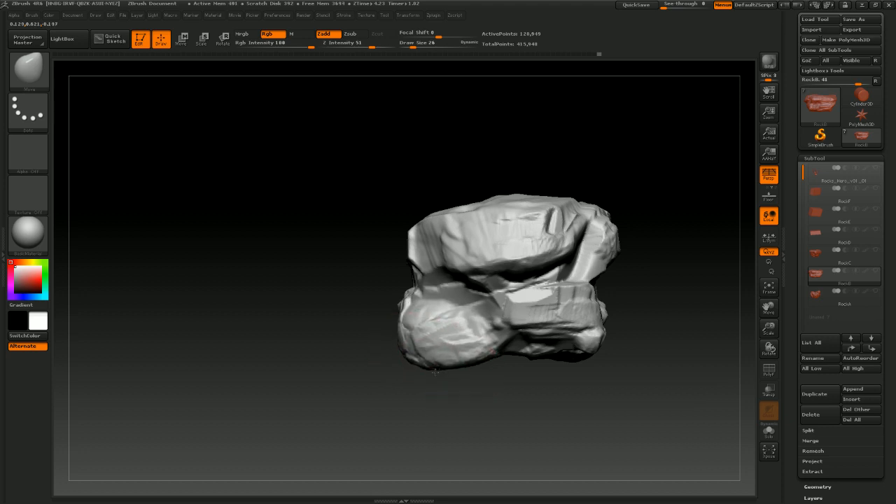
mouse_move(545, 418)
mouse_down()
mouse_move(530, 400)
mouse_move(594, 400)
mouse_move(552, 412)
mouse_move(562, 406)
mouse_up()
drag(665, 351, 639, 355)
drag(415, 245, 418, 245)
mouse_move(417, 227)
mouse_down()
mouse_move(431, 249)
mouse_move(415, 247)
mouse_up()
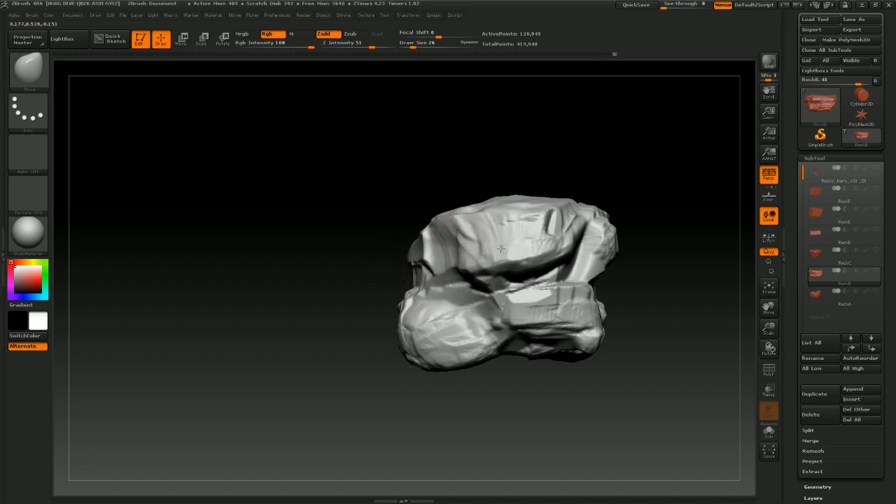
drag(680, 305, 678, 343)
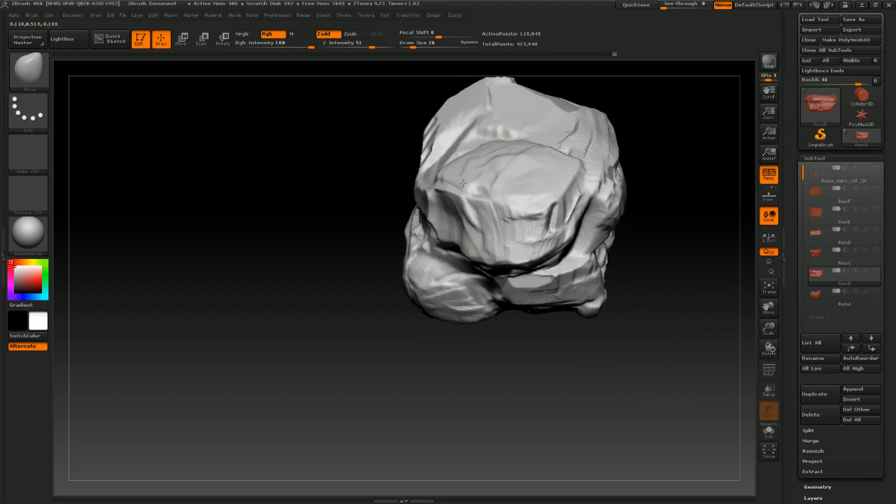
drag(473, 186, 486, 185)
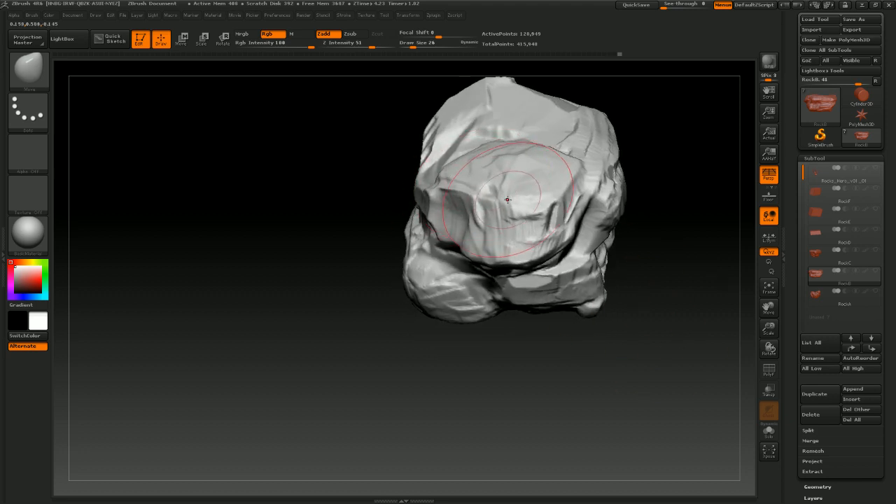
mouse_move(631, 380)
mouse_down()
mouse_move(643, 363)
mouse_move(665, 366)
mouse_move(639, 387)
mouse_move(584, 396)
mouse_move(574, 360)
mouse_move(580, 370)
mouse_move(630, 369)
mouse_move(579, 363)
mouse_up()
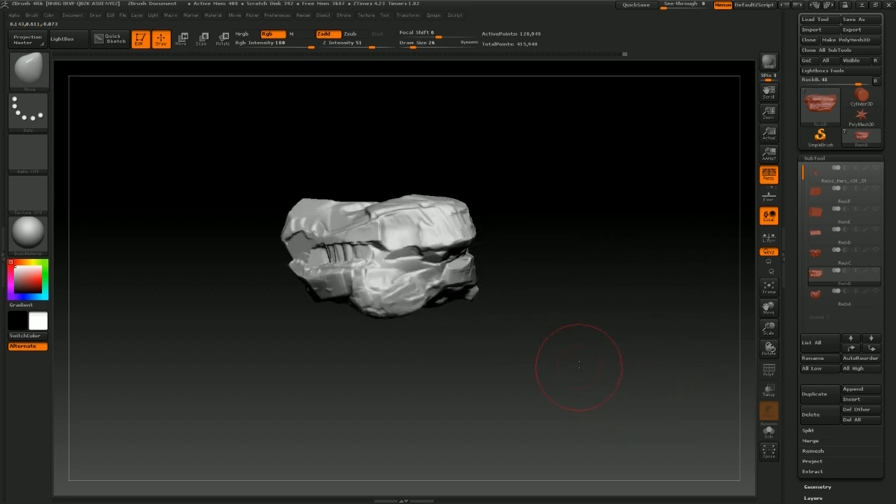
Check the reshaped rock's silhouette with Flat Color material while orbiting, then switch back to BasicMaterial
click(37, 239)
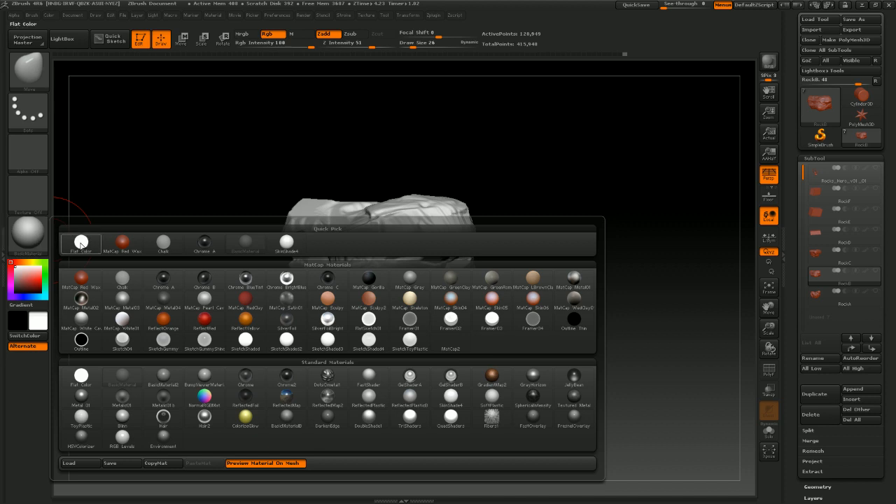
click(81, 243)
drag(510, 315, 544, 324)
mouse_move(613, 369)
mouse_down()
mouse_move(584, 373)
mouse_move(606, 354)
mouse_move(567, 348)
mouse_move(583, 344)
mouse_move(570, 329)
mouse_move(630, 378)
mouse_move(570, 390)
mouse_move(637, 381)
mouse_move(612, 380)
mouse_up()
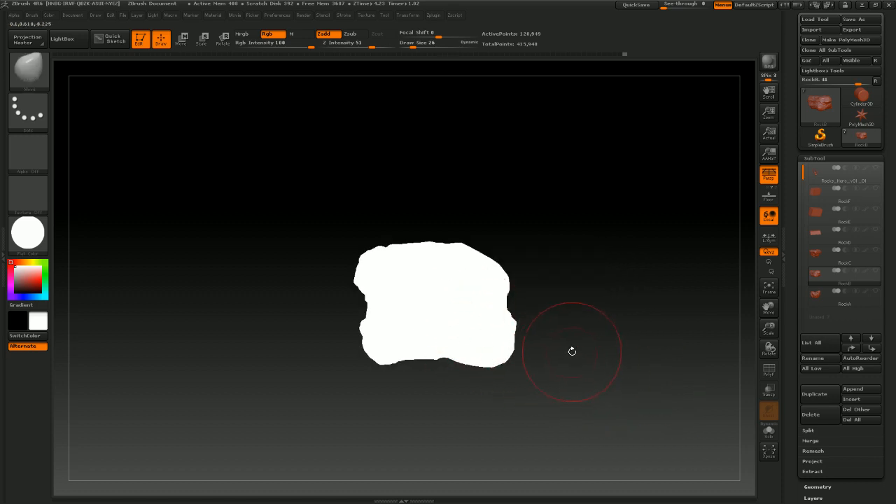
mouse_move(585, 338)
mouse_down()
mouse_move(602, 348)
mouse_move(660, 342)
mouse_move(606, 352)
mouse_move(443, 332)
mouse_up()
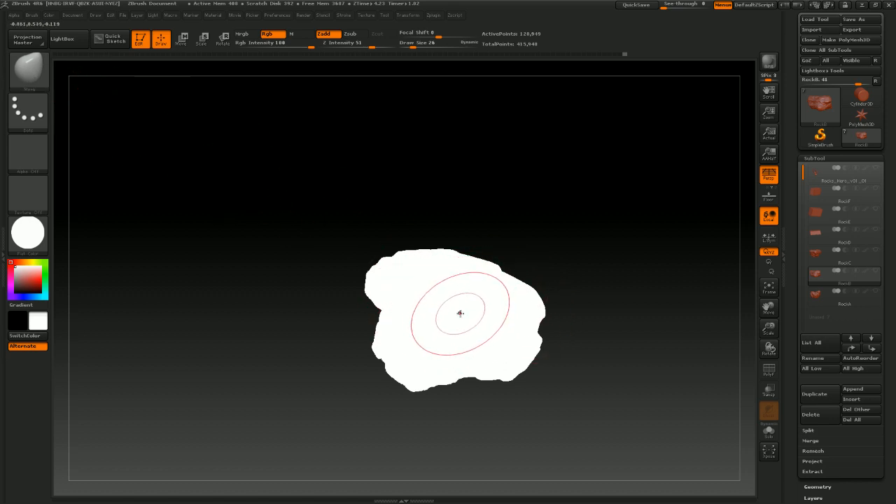
drag(565, 330, 558, 306)
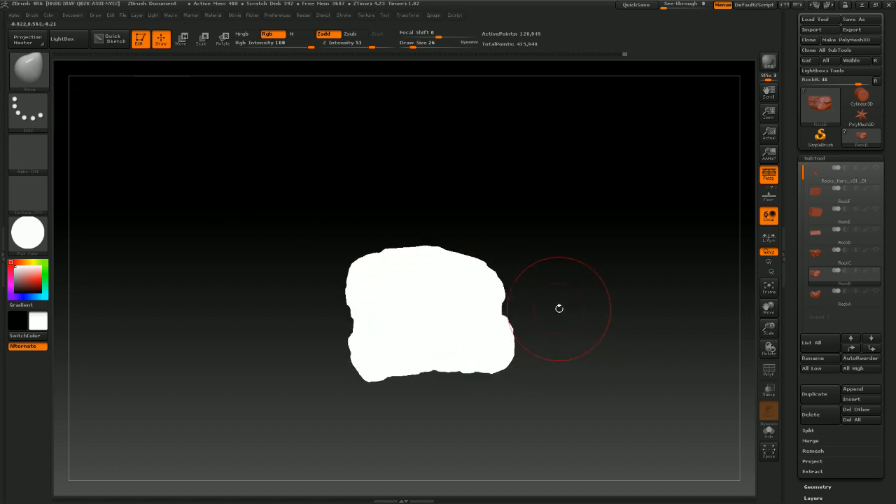
click(29, 233)
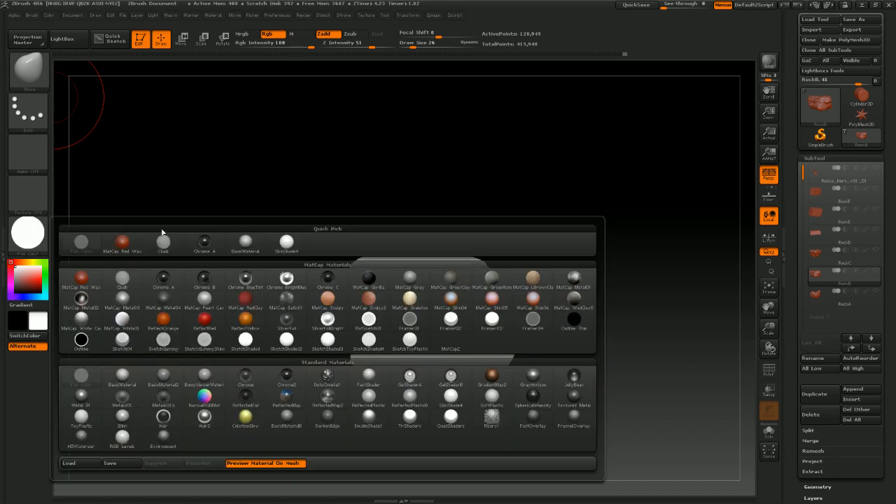
click(237, 247)
drag(490, 350, 457, 322)
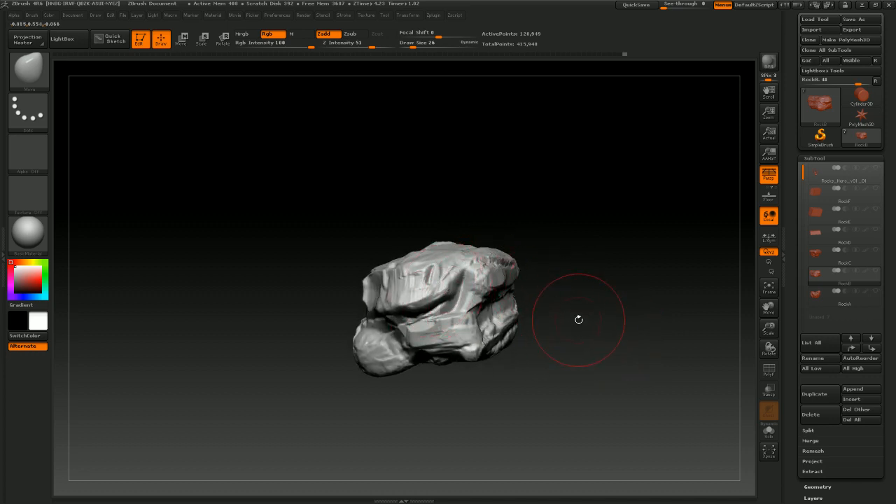
mouse_move(587, 309)
mouse_down()
mouse_move(574, 314)
mouse_move(582, 315)
mouse_up()
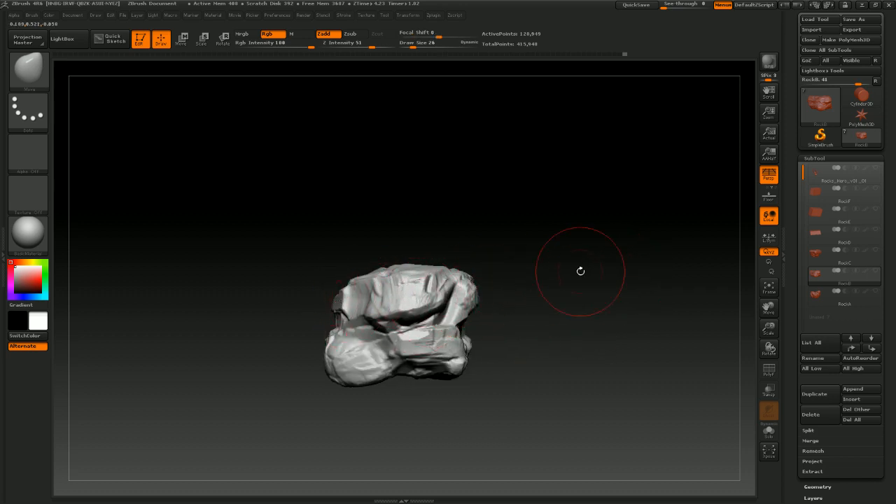
Show the RockA and RockC subtools and orbit to compare them beside RockB
drag(511, 307, 518, 308)
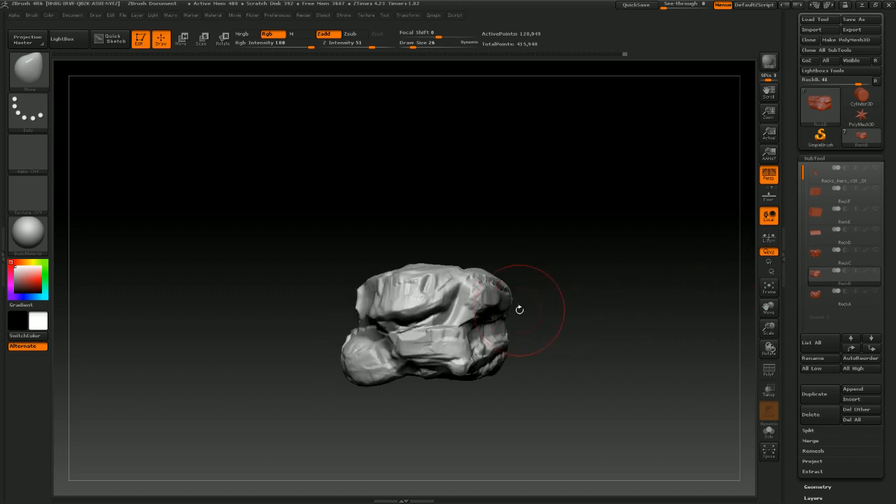
click(873, 292)
drag(592, 346, 665, 309)
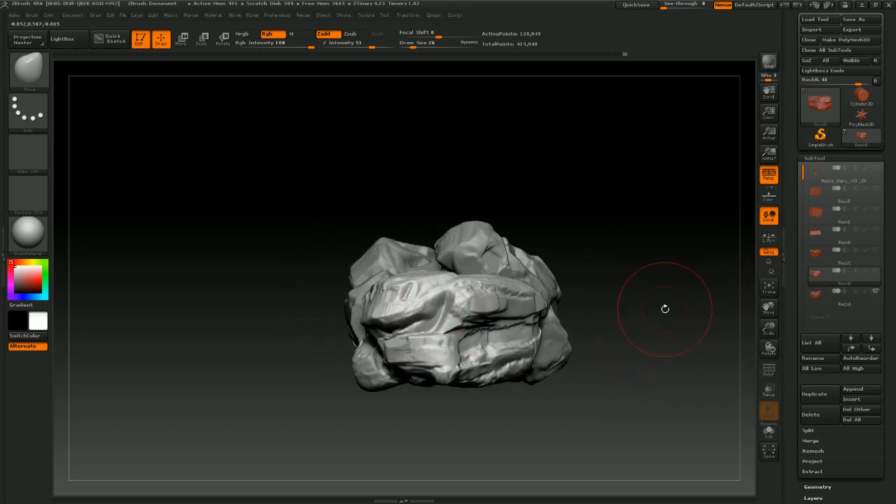
click(873, 252)
drag(539, 389, 490, 390)
drag(550, 308, 327, 308)
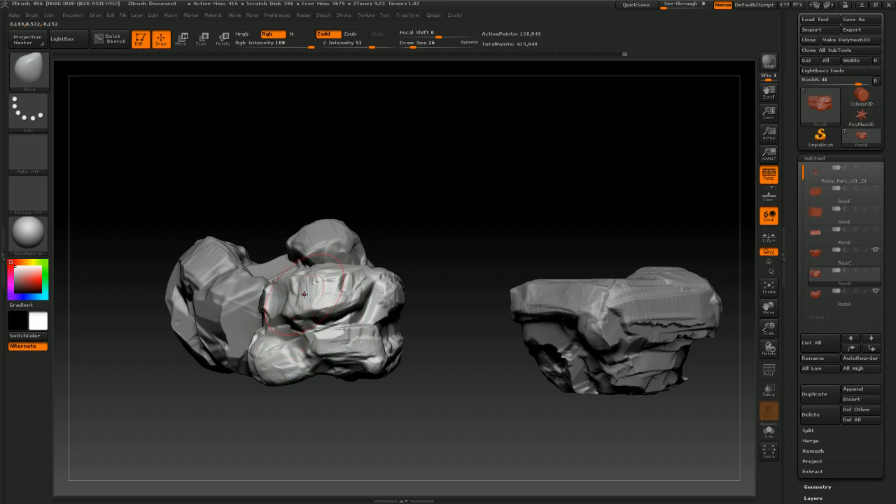
drag(448, 376, 260, 315)
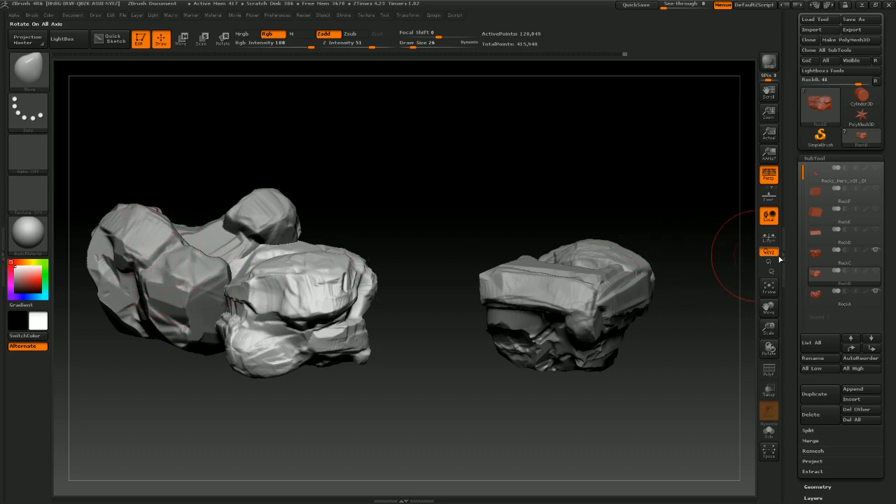
Select the RockC subtool and hide the other rocks so RockC is shown alone
click(875, 251)
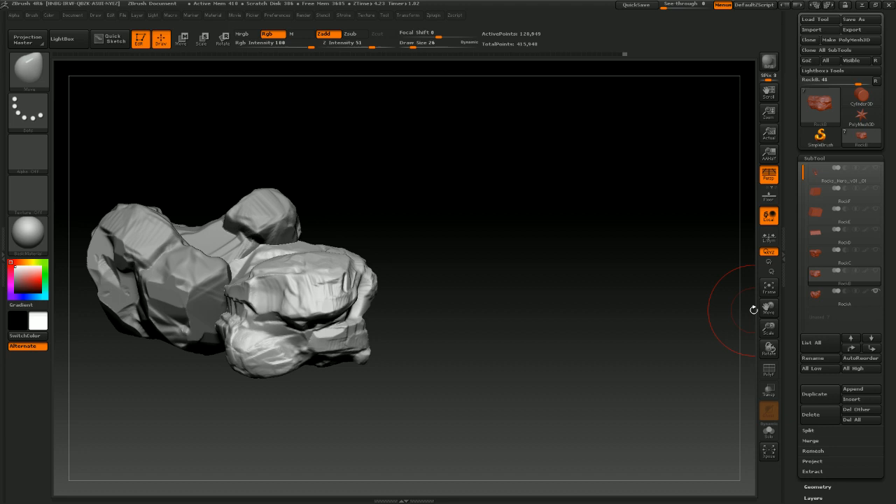
click(875, 252)
click(877, 294)
mouse_move(688, 362)
mouse_down()
mouse_move(581, 381)
mouse_move(650, 356)
mouse_move(486, 208)
mouse_move(510, 216)
mouse_move(526, 268)
mouse_up()
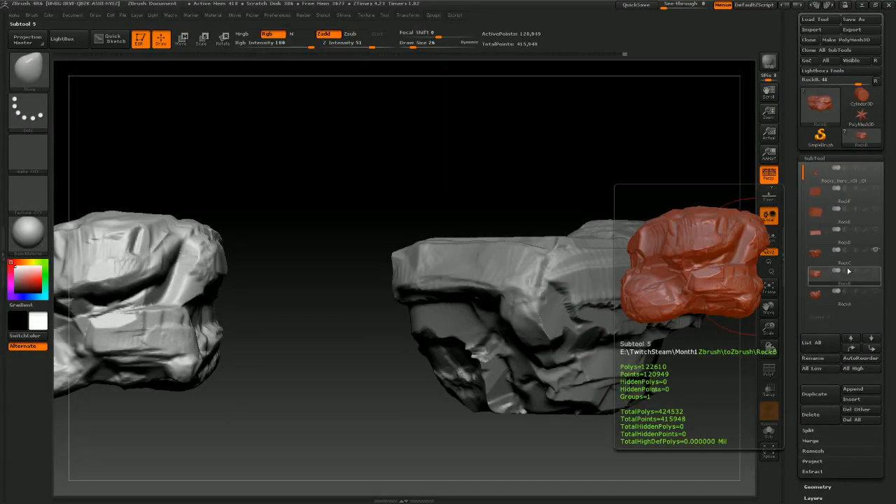
click(821, 260)
drag(748, 301, 238, 187)
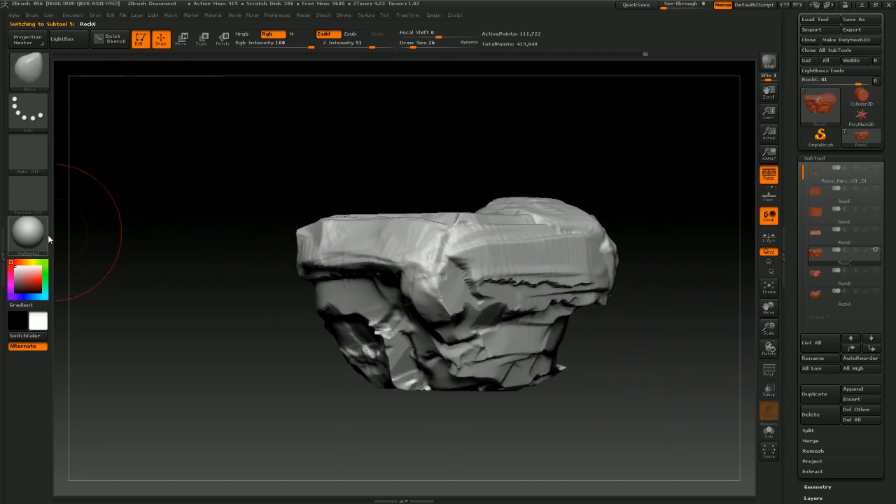
Check RockC's silhouette in Flat Color material while orbiting, then switch back to BasicMaterial
click(30, 250)
click(80, 240)
drag(602, 398, 400, 324)
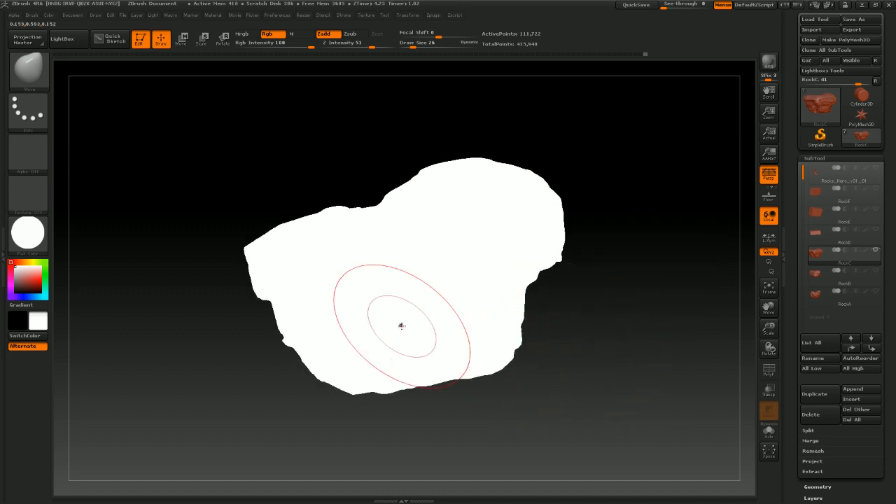
click(28, 238)
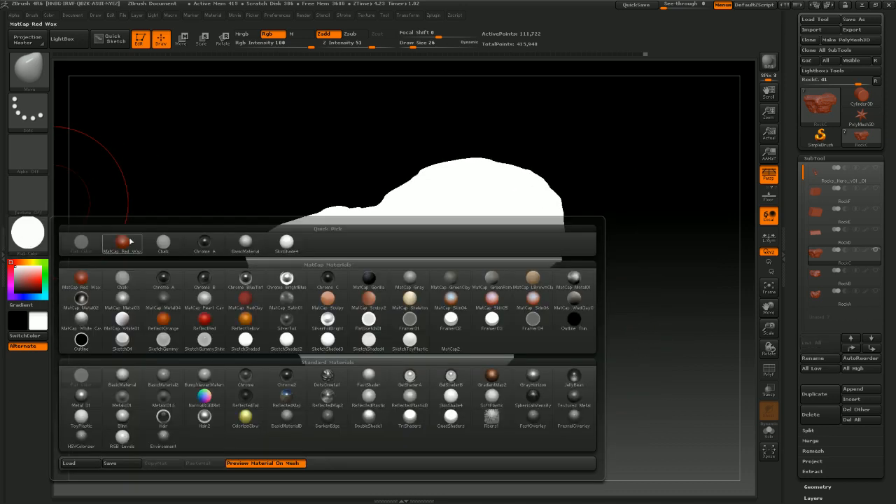
click(245, 243)
mouse_move(564, 380)
mouse_down()
mouse_move(572, 370)
mouse_move(604, 366)
mouse_up()
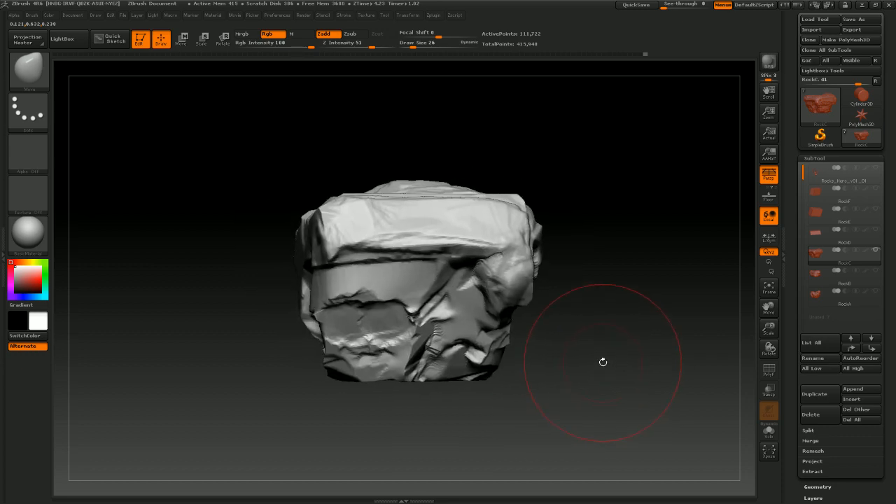
Set the Move brush draw size to 45 and push out RockC's lower front edges
click(28, 70)
drag(297, 401, 294, 401)
mouse_move(321, 219)
mouse_down()
mouse_move(297, 242)
mouse_move(294, 226)
mouse_move(327, 238)
mouse_up()
drag(349, 350, 315, 350)
key(s)
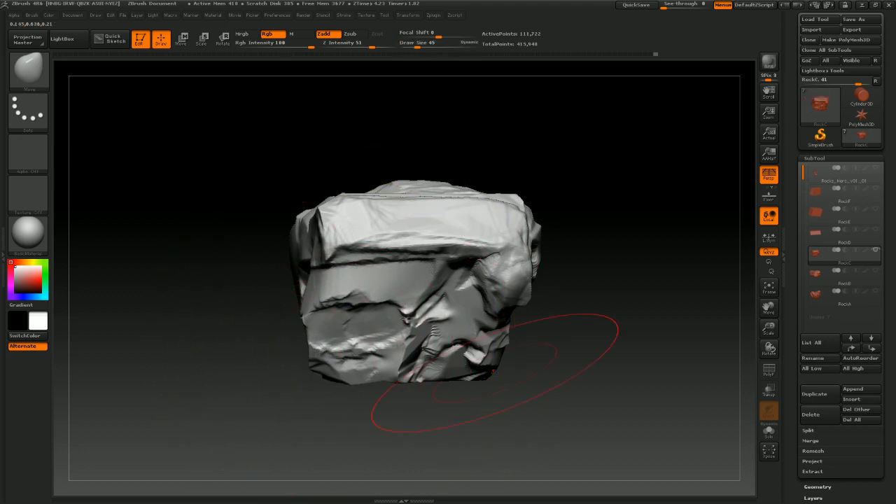
drag(430, 380, 551, 374)
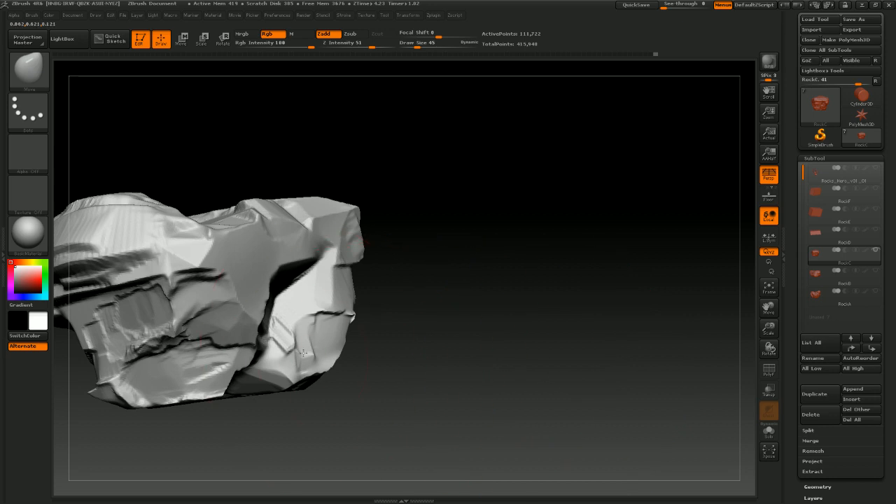
drag(304, 353, 333, 355)
drag(415, 357, 534, 361)
Continue reshaping RockC's top and side masses with Move strokes while orbiting
mouse_move(285, 350)
mouse_down()
mouse_move(315, 351)
mouse_move(306, 329)
mouse_up()
mouse_move(459, 323)
alt+mouse_down()
mouse_move(530, 295)
mouse_move(483, 331)
mouse_move(549, 357)
mouse_move(535, 367)
alt+mouse_up()
drag(405, 210, 410, 233)
drag(468, 217, 468, 228)
drag(522, 226, 497, 235)
mouse_move(592, 315)
mouse_down()
mouse_move(624, 330)
mouse_move(628, 353)
mouse_move(667, 392)
mouse_move(660, 398)
mouse_move(650, 372)
mouse_move(632, 368)
mouse_up()
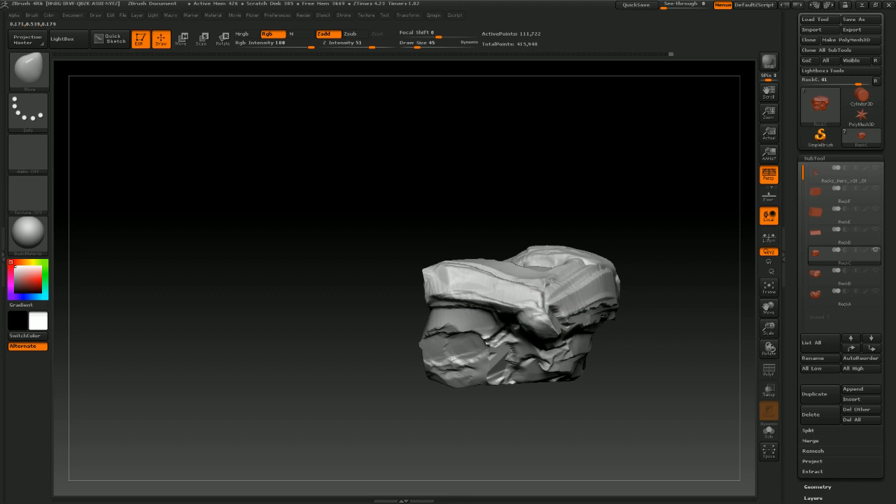
mouse_move(603, 315)
mouse_down()
mouse_move(566, 272)
mouse_move(543, 301)
mouse_move(480, 288)
mouse_up()
drag(585, 419, 450, 354)
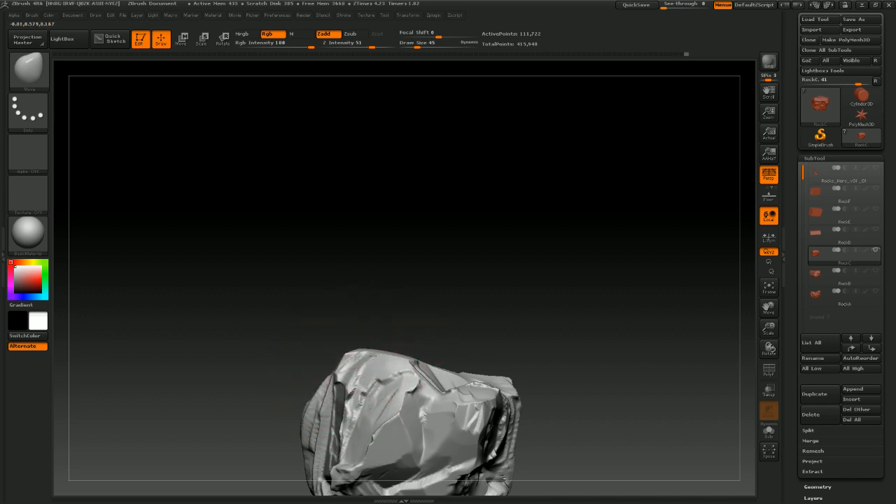
Try pulling RockC's top upward with the Move brush, then undo the stroke
drag(385, 304, 383, 254)
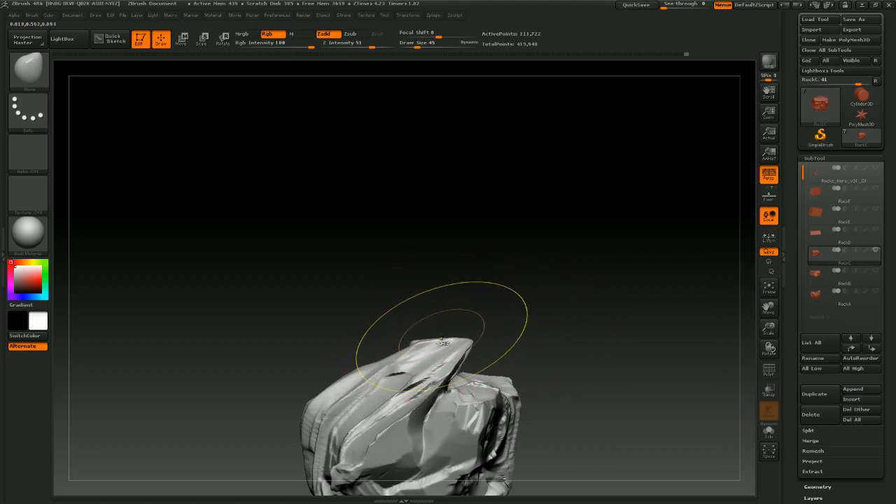
key(ctrl+z)
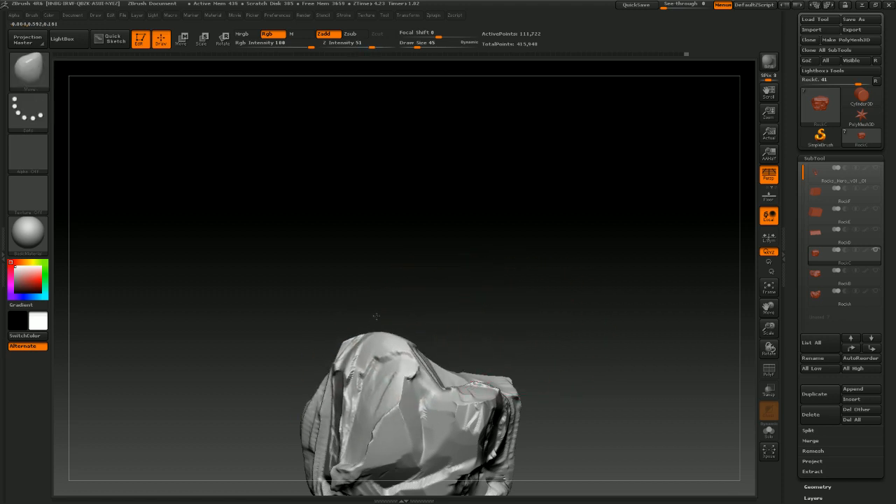
mouse_move(408, 312)
mouse_down()
mouse_move(539, 356)
mouse_move(524, 380)
mouse_move(544, 354)
mouse_move(587, 370)
mouse_move(527, 274)
mouse_move(480, 310)
mouse_move(618, 368)
mouse_move(612, 360)
mouse_move(594, 371)
mouse_move(587, 370)
mouse_move(606, 326)
mouse_up()
key(ctrl)
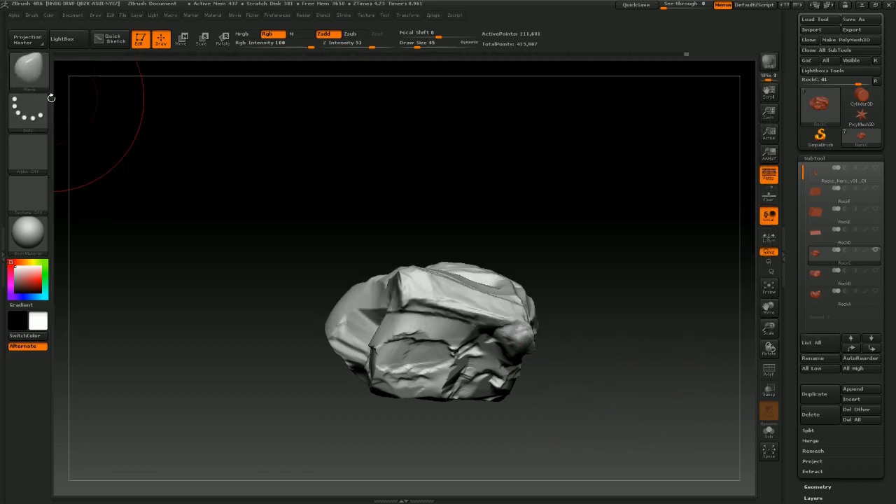
Switch to the TrimSmoothBorder brush at draw size 20 and flatten facets on RockC's top
click(29, 71)
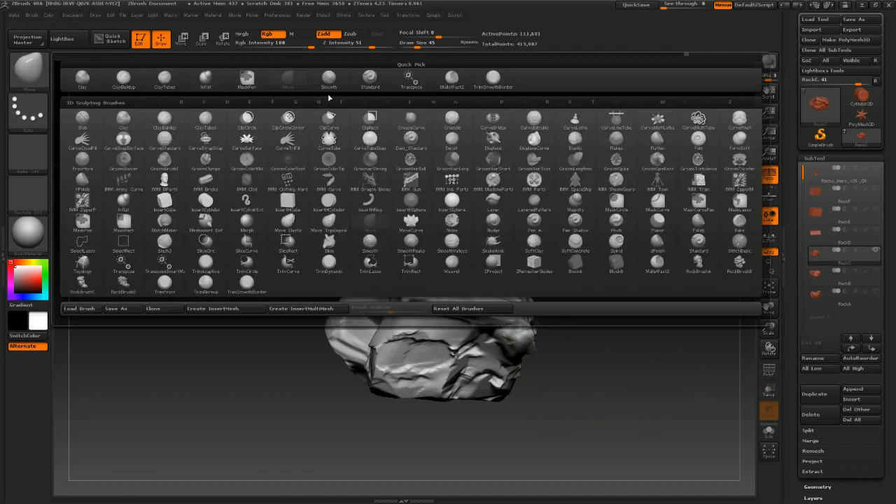
click(492, 78)
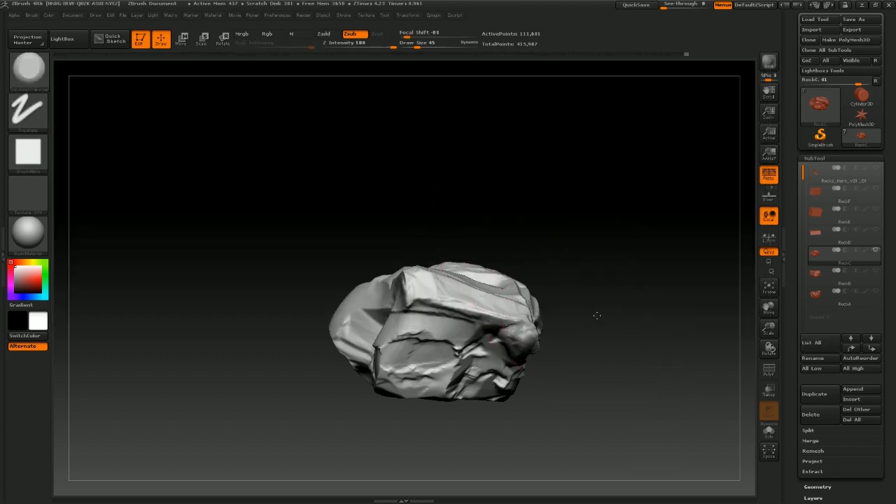
mouse_move(595, 314)
mouse_down()
mouse_move(584, 323)
mouse_move(613, 299)
mouse_up()
key(s)
drag(311, 390, 318, 355)
mouse_move(398, 347)
mouse_down()
mouse_move(390, 315)
mouse_move(350, 333)
mouse_move(379, 290)
mouse_up()
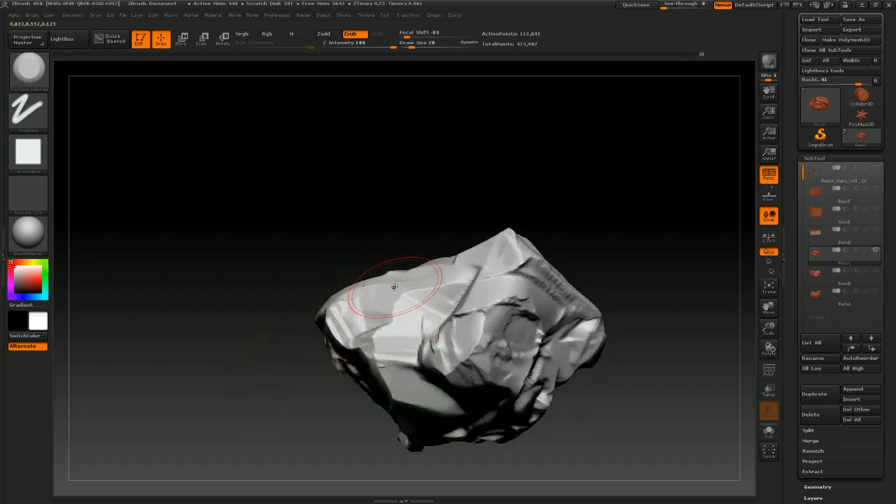
mouse_move(430, 203)
mouse_down()
mouse_move(430, 300)
mouse_move(420, 289)
mouse_move(366, 301)
mouse_up()
mouse_move(536, 323)
mouse_down()
mouse_move(574, 342)
mouse_move(626, 345)
mouse_up()
drag(340, 309, 318, 306)
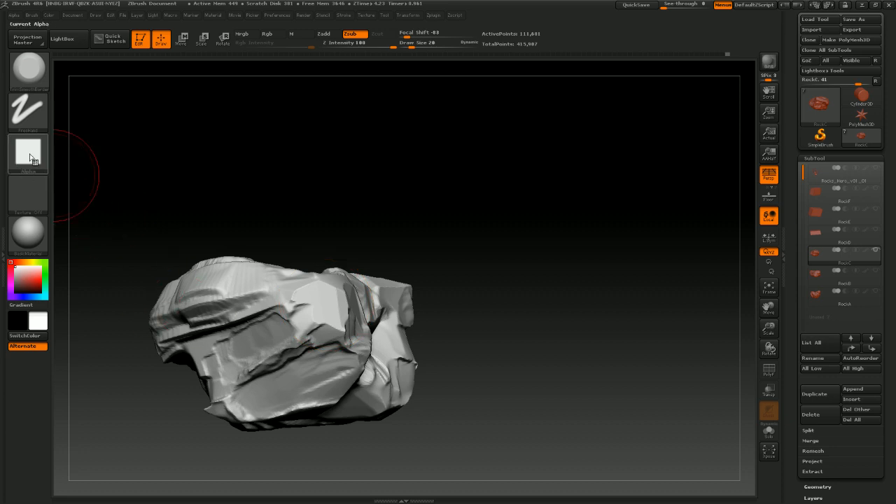
Keep trimming flat planes across RockC's sides and upper edges while orbiting
drag(486, 315, 349, 317)
drag(484, 190, 476, 230)
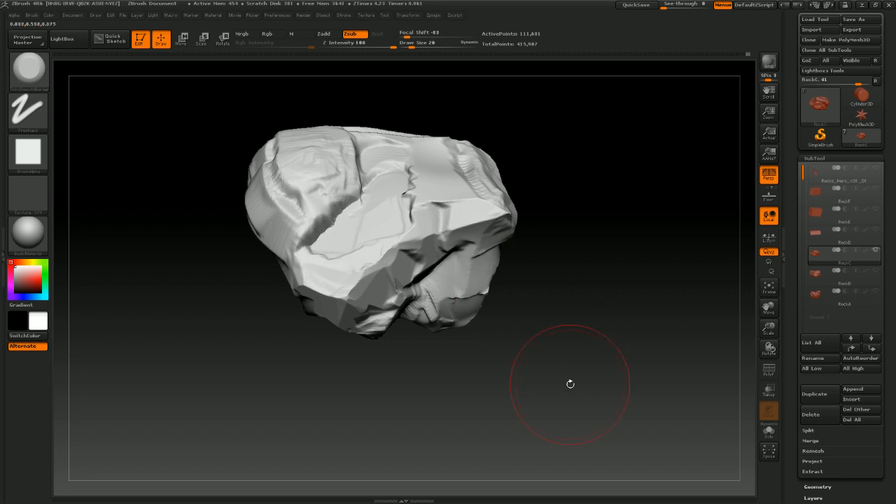
mouse_move(570, 384)
mouse_down()
mouse_move(595, 315)
mouse_move(576, 321)
mouse_move(504, 266)
mouse_up()
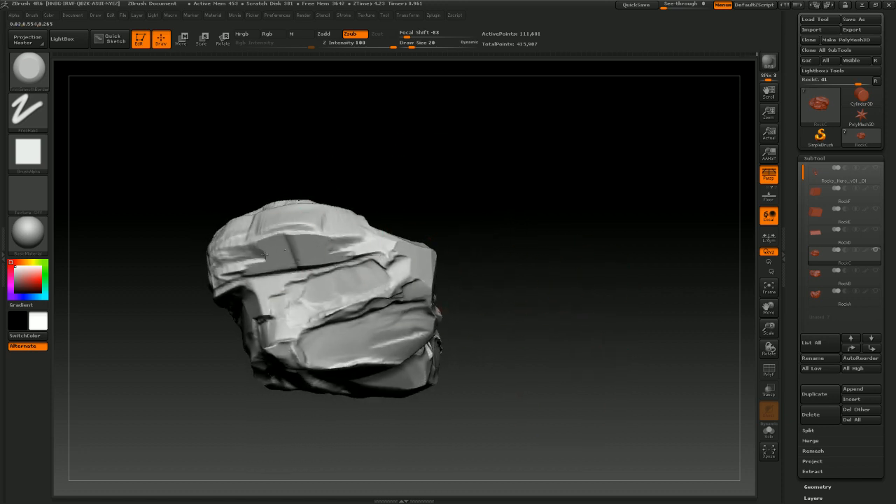
mouse_move(264, 254)
mouse_down()
mouse_move(460, 184)
mouse_move(311, 239)
mouse_move(560, 216)
mouse_move(553, 182)
mouse_move(562, 142)
mouse_move(553, 187)
mouse_move(516, 226)
mouse_move(594, 276)
mouse_move(630, 362)
mouse_move(608, 352)
mouse_move(537, 360)
mouse_move(580, 351)
mouse_move(503, 337)
mouse_move(525, 316)
mouse_move(533, 211)
mouse_move(541, 212)
mouse_move(462, 280)
mouse_up()
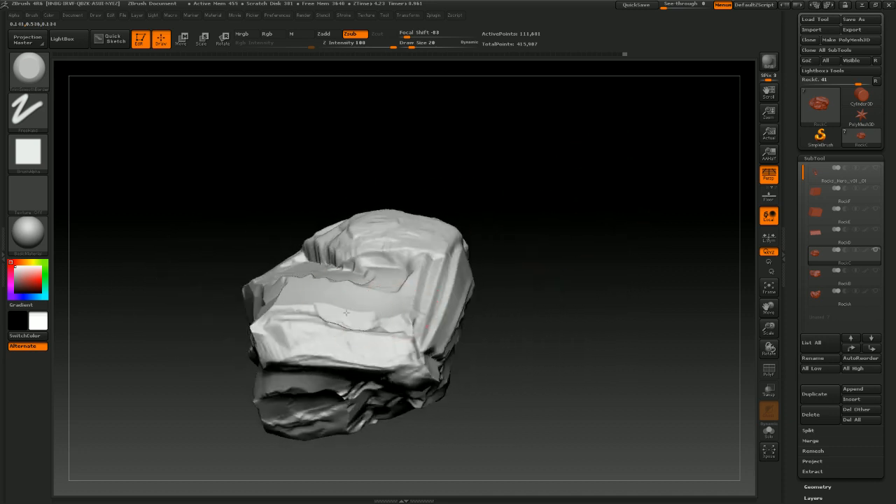
drag(517, 305, 430, 306)
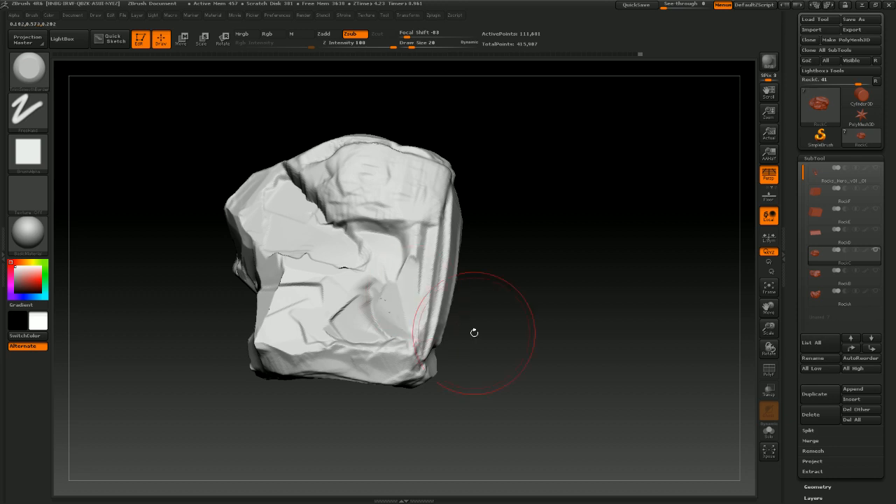
drag(474, 332, 426, 280)
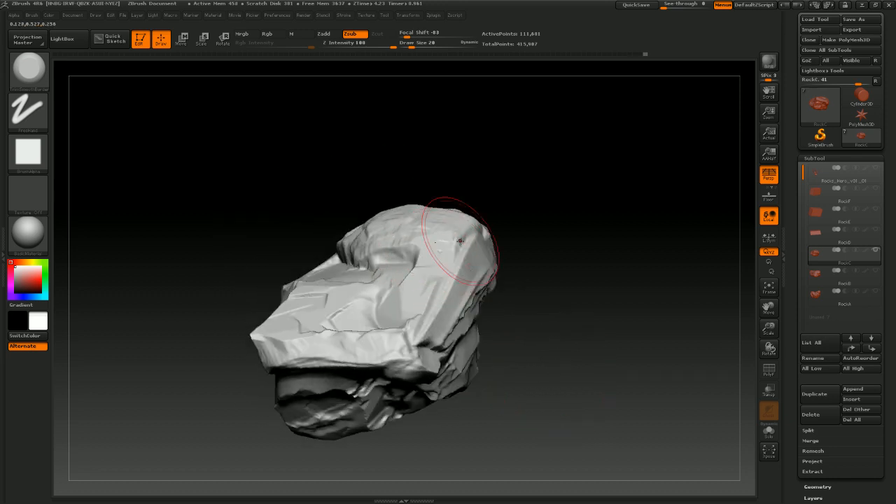
drag(568, 359, 662, 293)
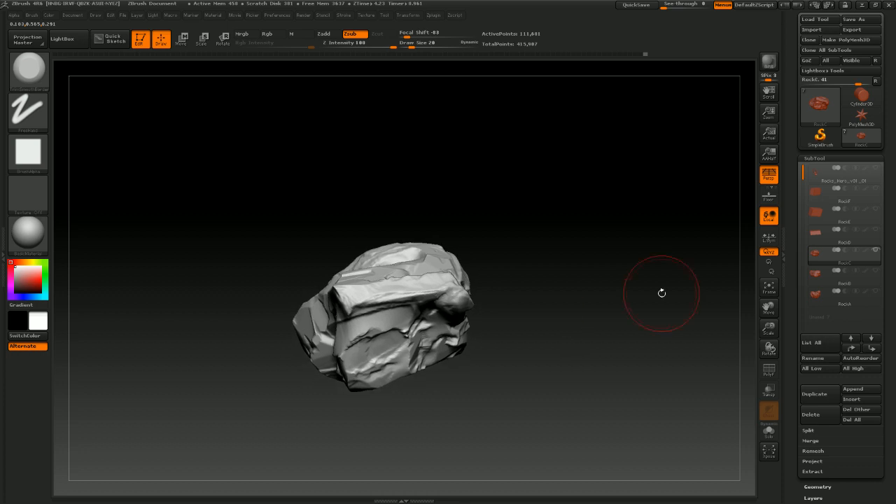
Show the RockB and RockA subtools and orbit to compare them with RockC
click(877, 272)
click(876, 291)
drag(603, 327, 483, 280)
drag(401, 321, 358, 358)
drag(461, 319, 350, 338)
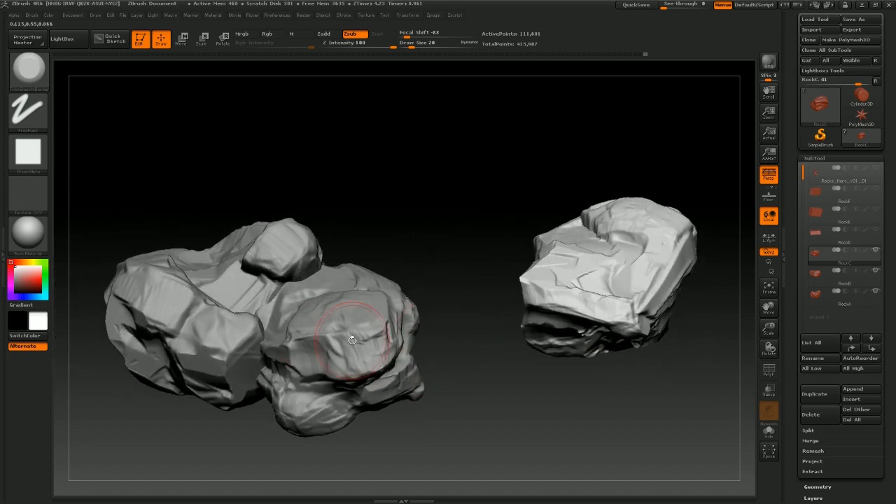
Select the RockA subtool and hide RockB and RockC to view RockA alone
click(813, 298)
click(876, 270)
click(876, 249)
drag(538, 310, 426, 287)
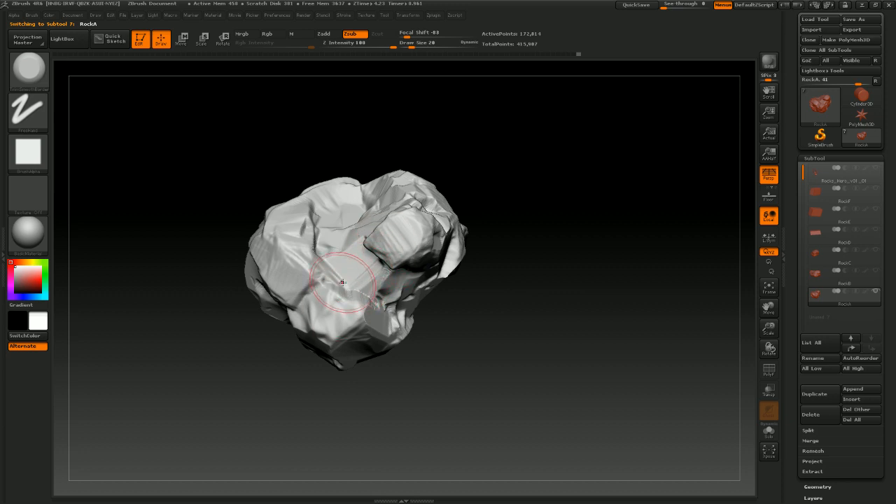
drag(530, 287, 366, 316)
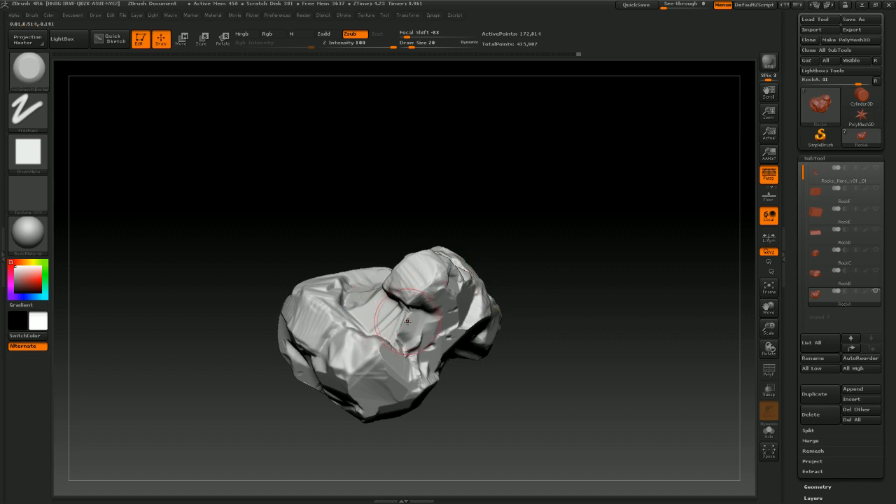
mouse_move(530, 236)
mouse_down()
mouse_move(520, 242)
mouse_move(553, 266)
mouse_move(510, 270)
mouse_up()
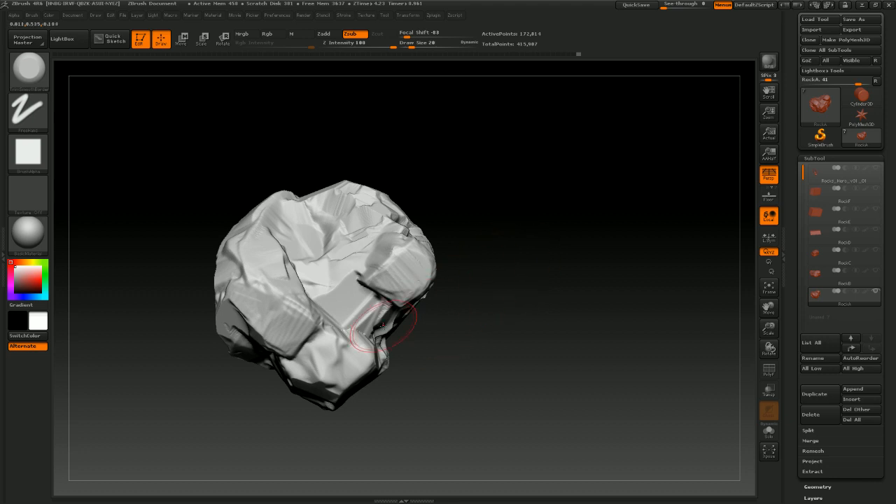
Select the ClayTubes brush and build up clay strokes on RockA's surface
click(29, 68)
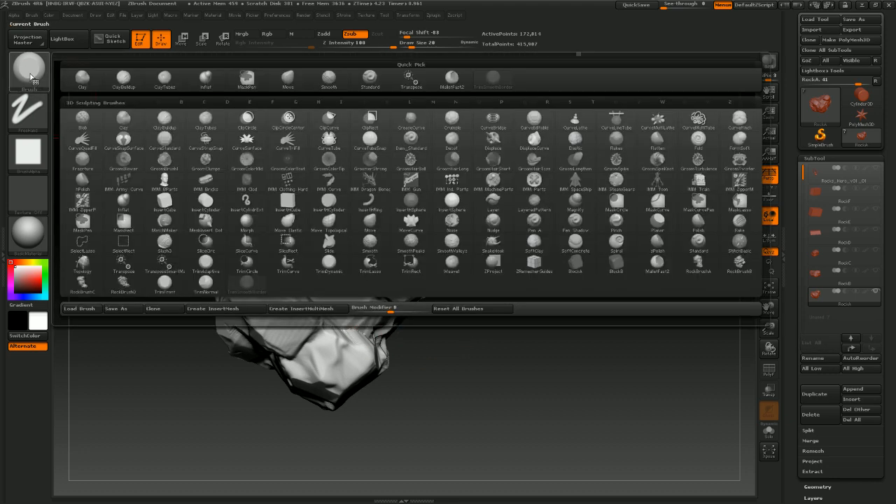
click(165, 79)
drag(472, 294, 372, 320)
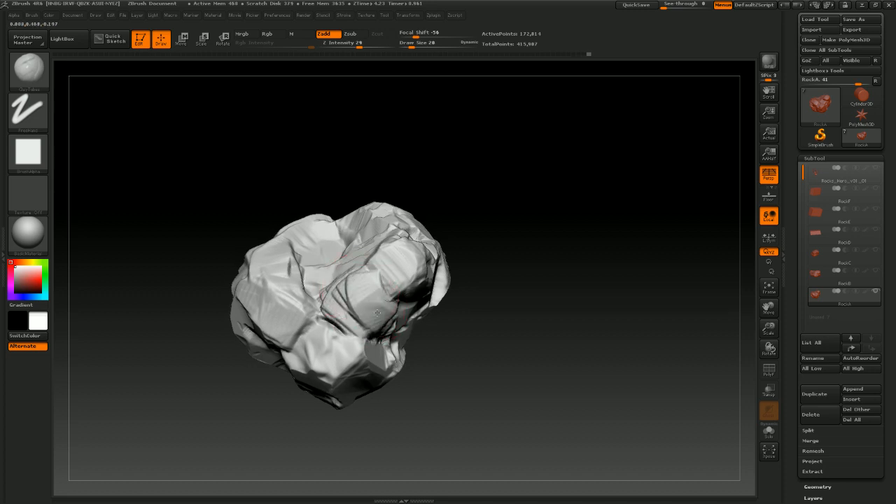
mouse_move(541, 281)
mouse_down()
mouse_move(516, 294)
mouse_move(562, 257)
mouse_move(548, 297)
mouse_up()
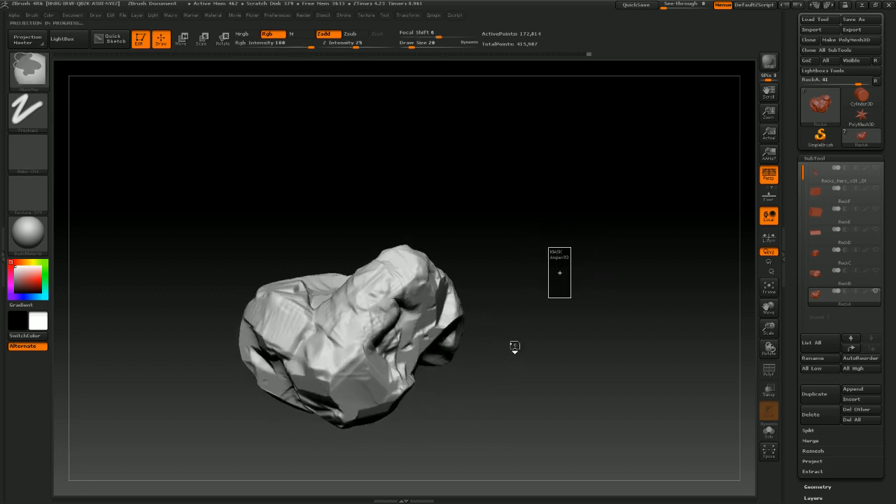
mouse_move(522, 331)
mouse_down()
mouse_move(527, 342)
mouse_move(521, 322)
mouse_up()
drag(557, 288, 511, 283)
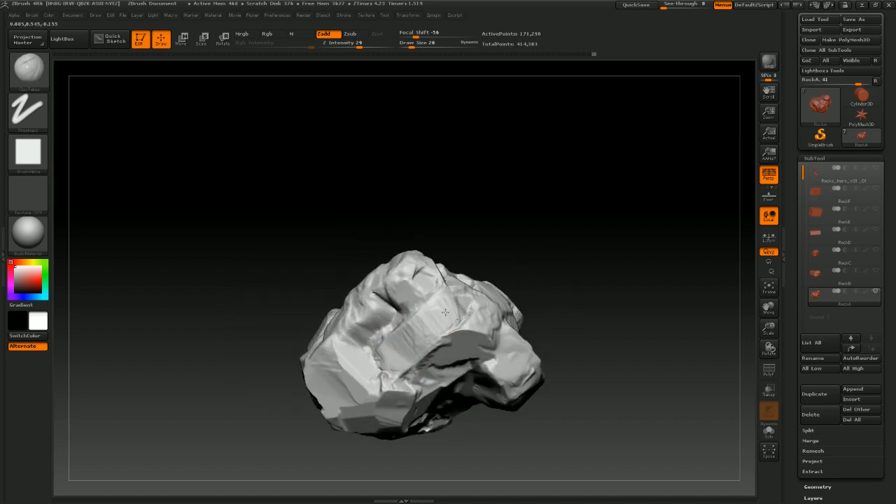
Build up ClayTubes strokes across RockA's upper surface and sides while orbiting around it
mouse_move(417, 352)
mouse_down()
mouse_move(607, 328)
mouse_move(473, 345)
mouse_up()
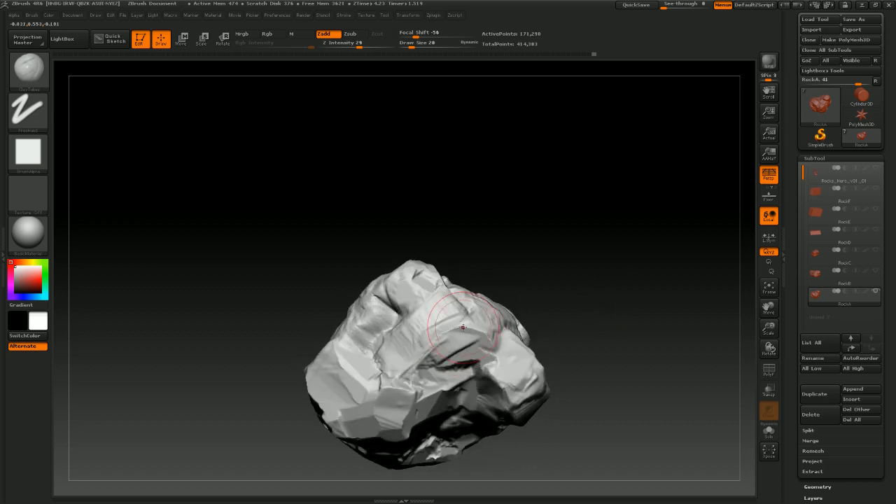
mouse_move(553, 329)
mouse_down()
mouse_move(584, 300)
mouse_move(581, 317)
mouse_move(559, 320)
mouse_move(473, 294)
mouse_move(524, 232)
mouse_move(532, 237)
mouse_up()
drag(544, 281, 559, 266)
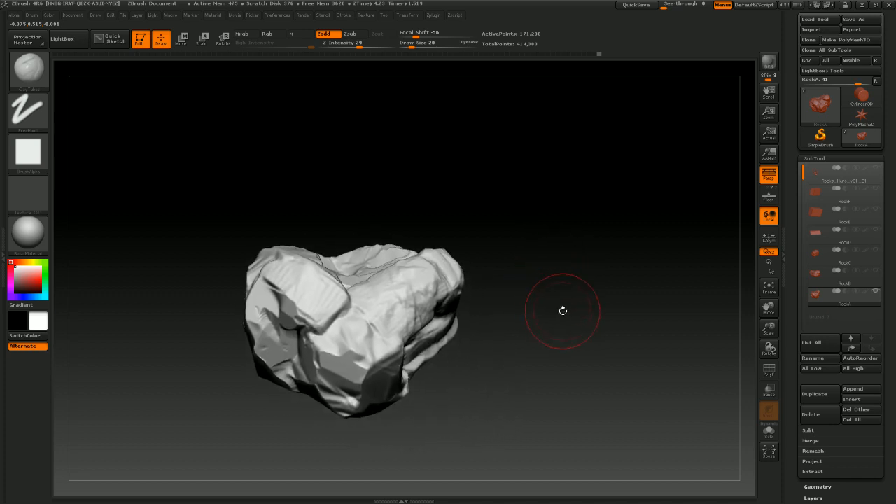
drag(562, 310, 518, 314)
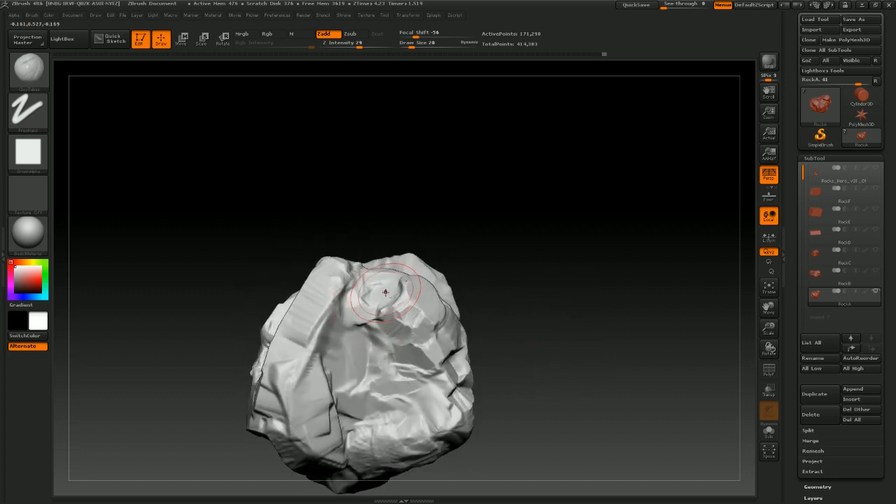
drag(542, 270, 535, 293)
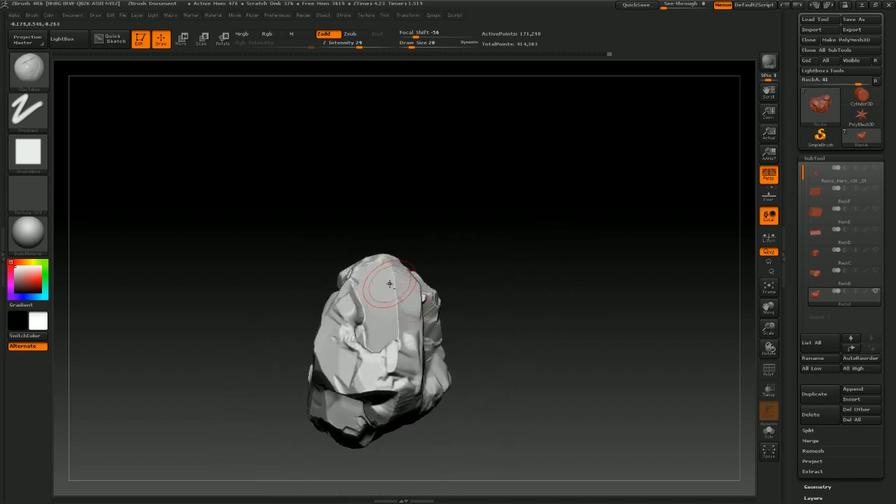
mouse_move(546, 246)
mouse_down()
mouse_move(574, 296)
mouse_move(543, 235)
mouse_move(578, 216)
mouse_move(614, 236)
mouse_move(604, 248)
mouse_move(622, 248)
mouse_move(590, 259)
mouse_move(646, 264)
mouse_move(588, 306)
mouse_move(620, 306)
mouse_move(595, 303)
mouse_move(600, 326)
mouse_move(580, 288)
mouse_move(597, 242)
mouse_move(592, 210)
mouse_move(545, 217)
mouse_move(613, 205)
mouse_move(604, 284)
mouse_move(512, 292)
mouse_move(602, 269)
mouse_move(529, 268)
mouse_move(560, 309)
mouse_up()
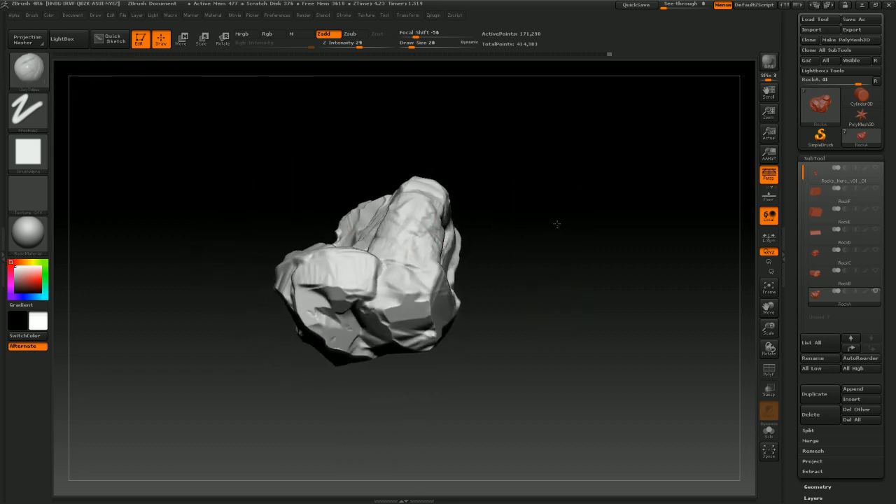
drag(557, 223, 634, 189)
mouse_move(532, 218)
mouse_down()
mouse_move(540, 254)
mouse_move(526, 170)
mouse_move(524, 243)
mouse_move(571, 234)
mouse_move(583, 212)
mouse_move(580, 184)
mouse_move(546, 235)
mouse_move(543, 161)
mouse_move(529, 206)
mouse_move(546, 226)
mouse_move(537, 237)
mouse_up()
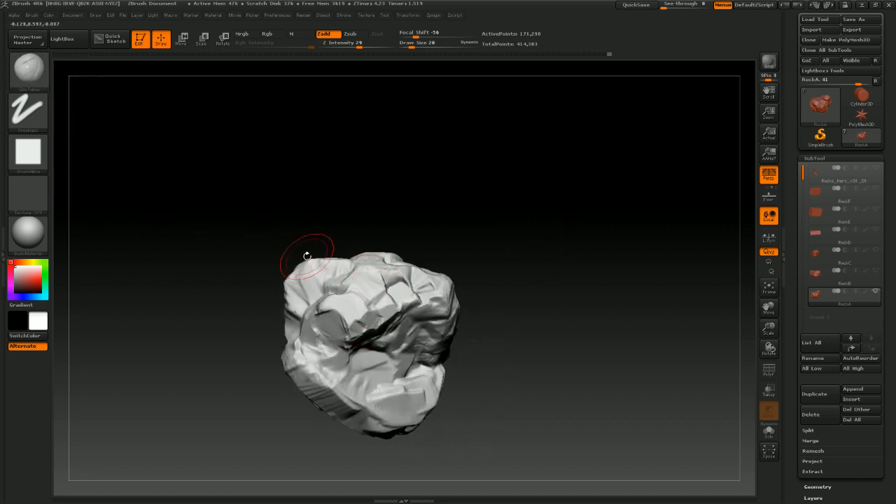
drag(518, 284, 516, 376)
drag(538, 314, 564, 296)
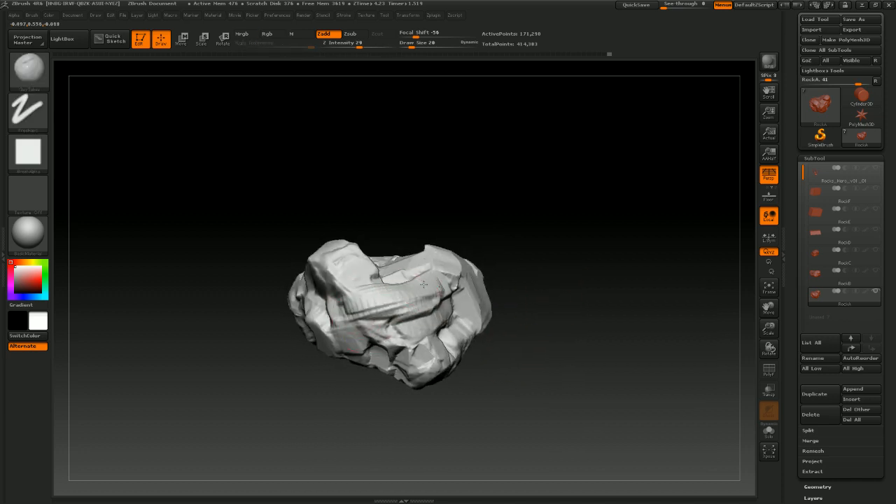
drag(560, 257, 565, 291)
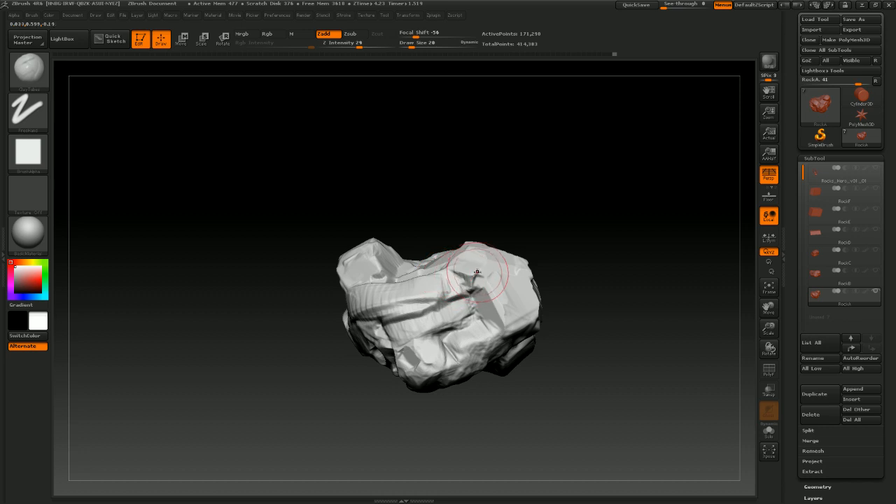
Reduce the brush Draw Size to 10 and lay finer clay strokes along RockA's top ridge
key(s)
key(s)
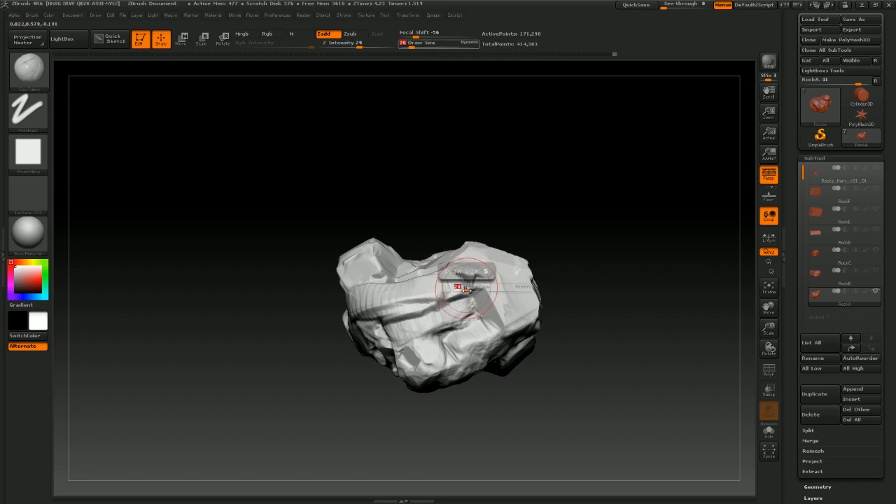
drag(468, 289, 462, 289)
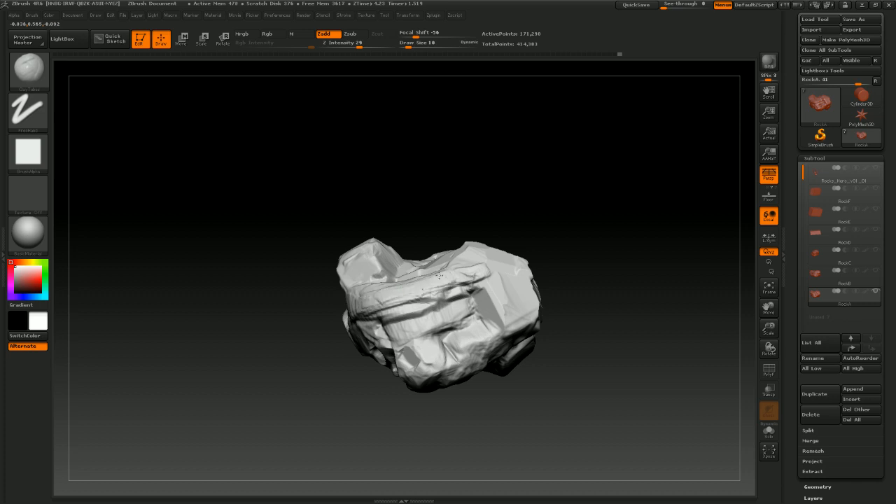
drag(434, 348, 403, 371)
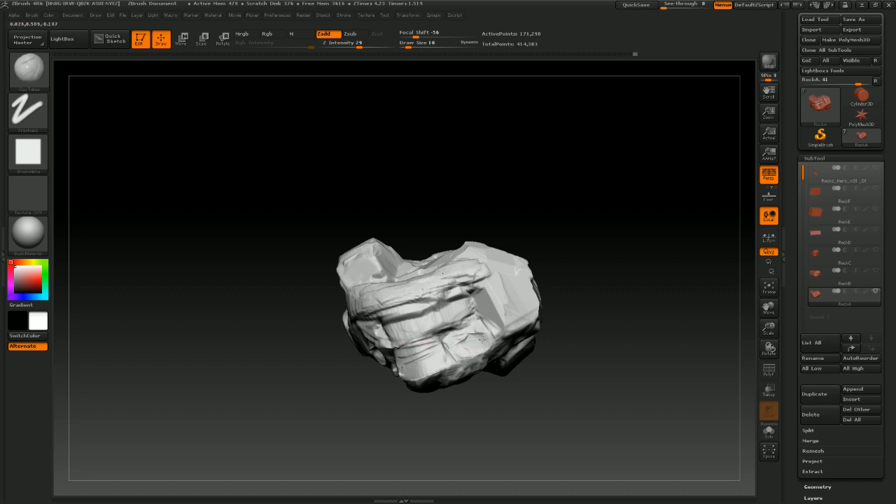
mouse_move(482, 328)
mouse_down()
mouse_move(499, 298)
mouse_move(487, 316)
mouse_move(520, 319)
mouse_up()
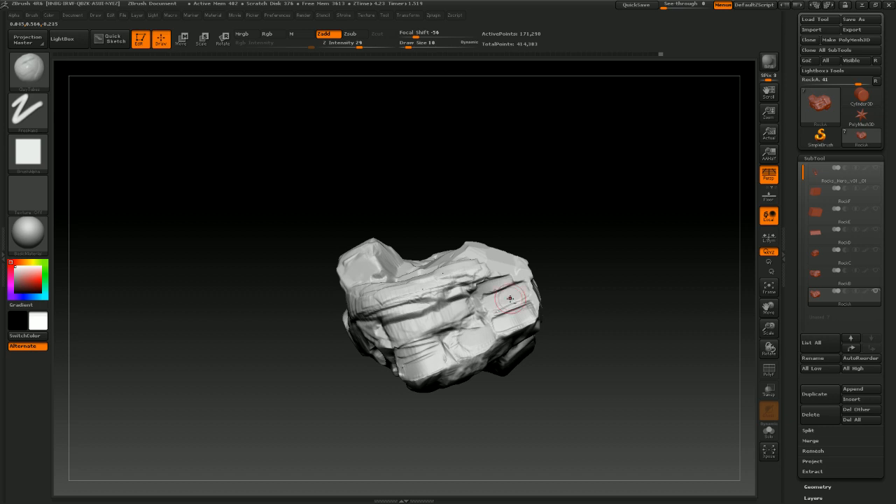
drag(510, 299, 511, 305)
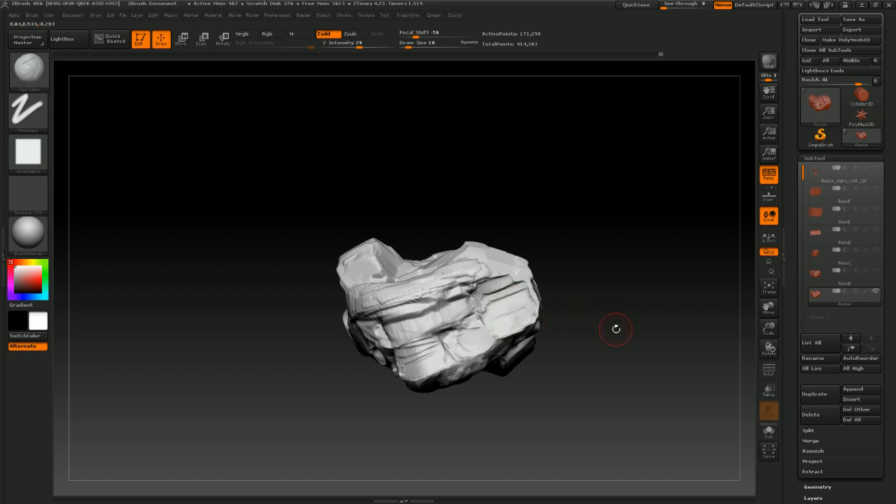
drag(616, 329, 627, 315)
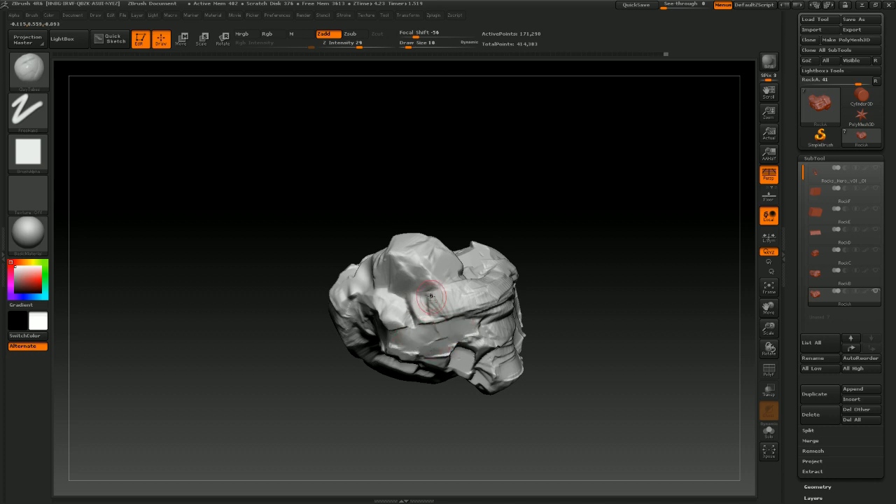
Add layered ClayTubes strata across RockA's flank, orbiting to reach the side faces
drag(431, 296, 405, 304)
drag(539, 261, 487, 249)
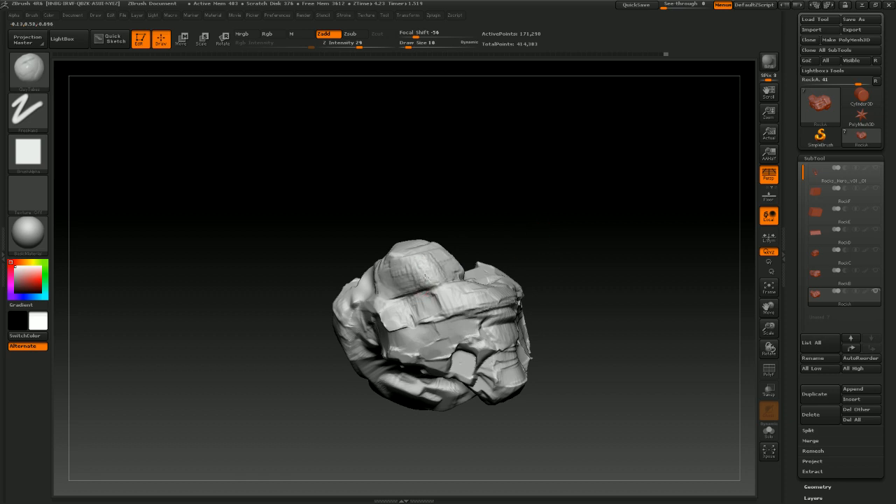
drag(518, 258, 563, 252)
drag(498, 261, 453, 264)
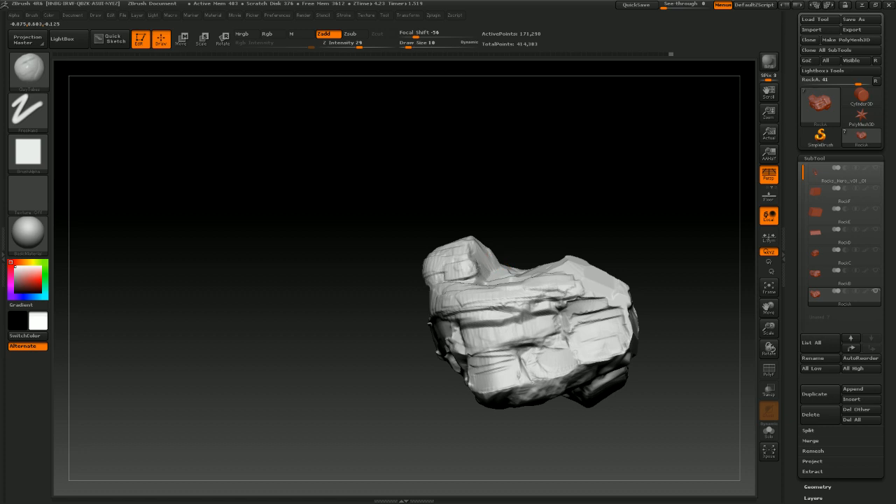
mouse_move(633, 242)
mouse_down()
mouse_move(524, 284)
mouse_move(586, 297)
mouse_up()
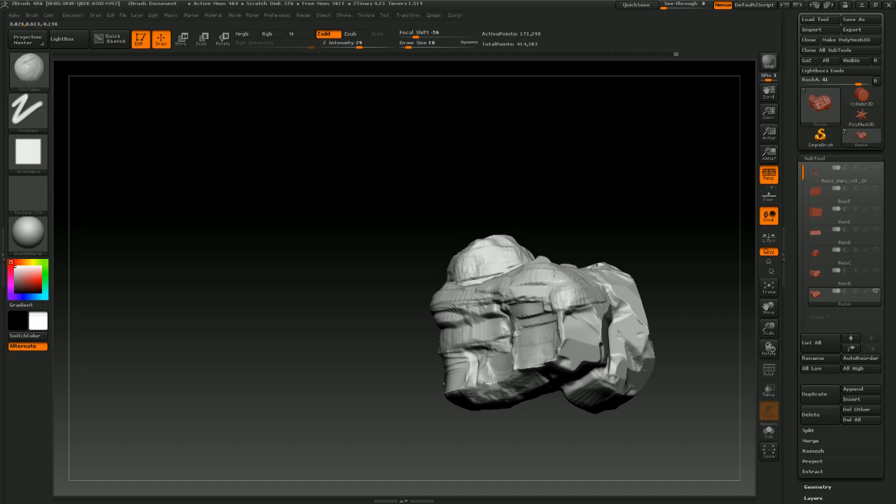
drag(587, 288, 618, 283)
drag(669, 288, 505, 276)
mouse_move(661, 304)
mouse_down()
mouse_move(694, 288)
mouse_move(532, 335)
mouse_up()
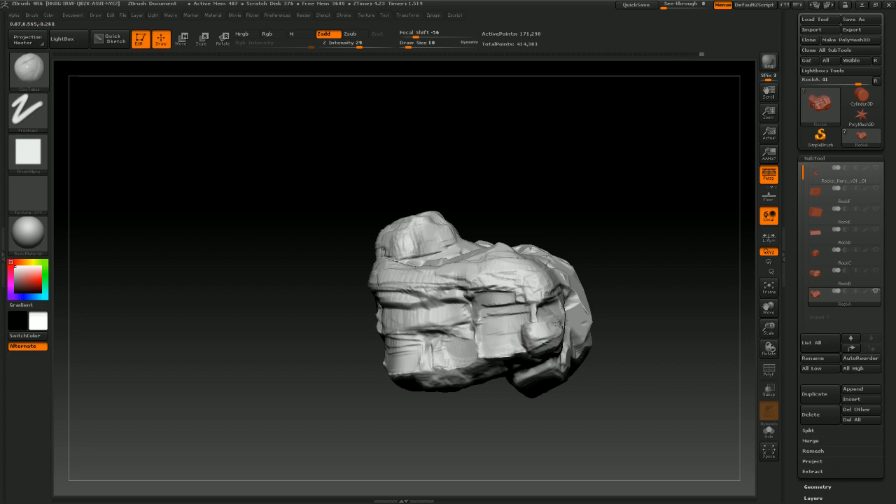
drag(612, 316, 540, 330)
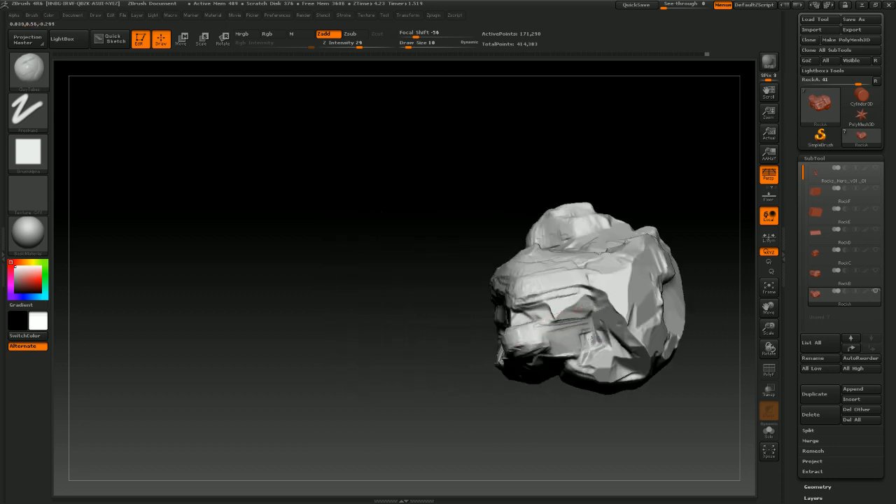
drag(683, 234, 599, 274)
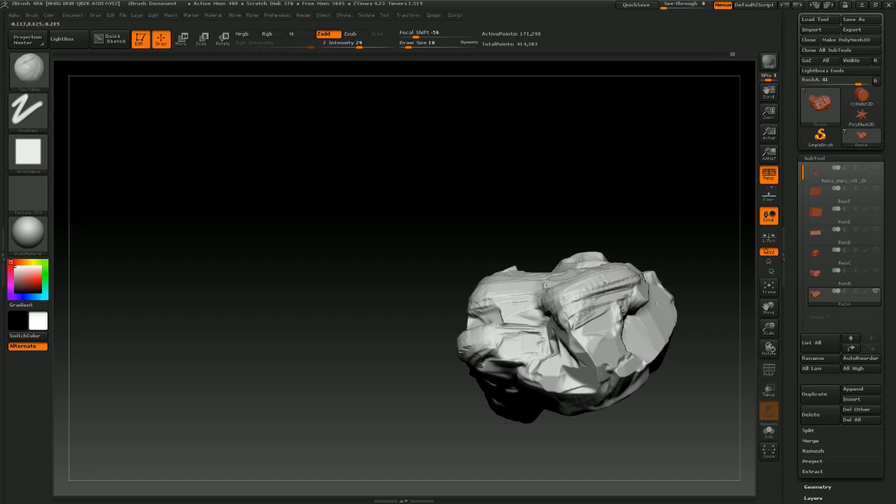
Continue stacking clay strokes over RockA's top and rear planes to form stepped ledges
drag(545, 285, 624, 269)
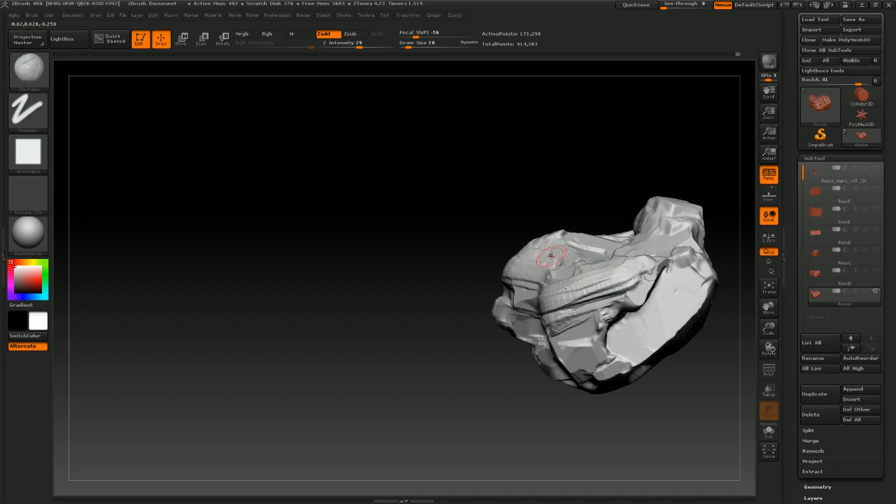
mouse_move(569, 203)
mouse_down()
mouse_move(524, 186)
mouse_move(612, 268)
mouse_up()
mouse_move(662, 230)
mouse_down()
mouse_move(643, 233)
mouse_move(597, 274)
mouse_up()
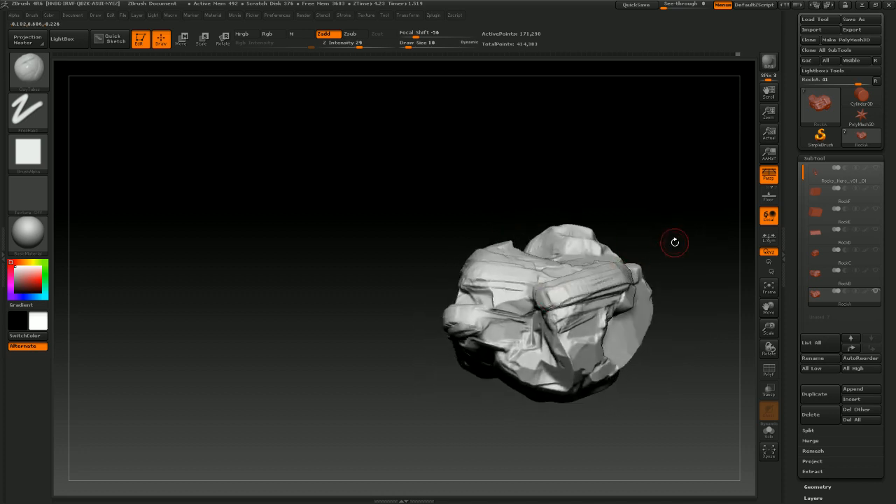
drag(674, 242, 639, 271)
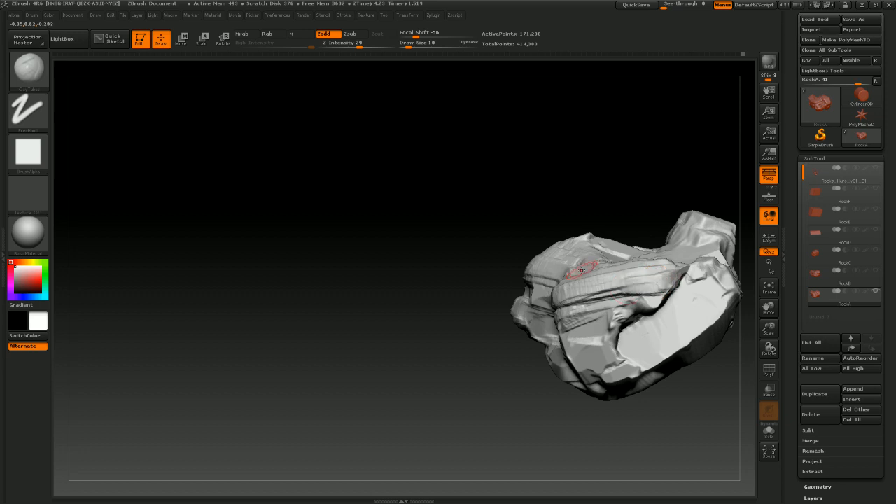
mouse_move(506, 255)
mouse_down()
mouse_move(490, 247)
mouse_move(571, 288)
mouse_up()
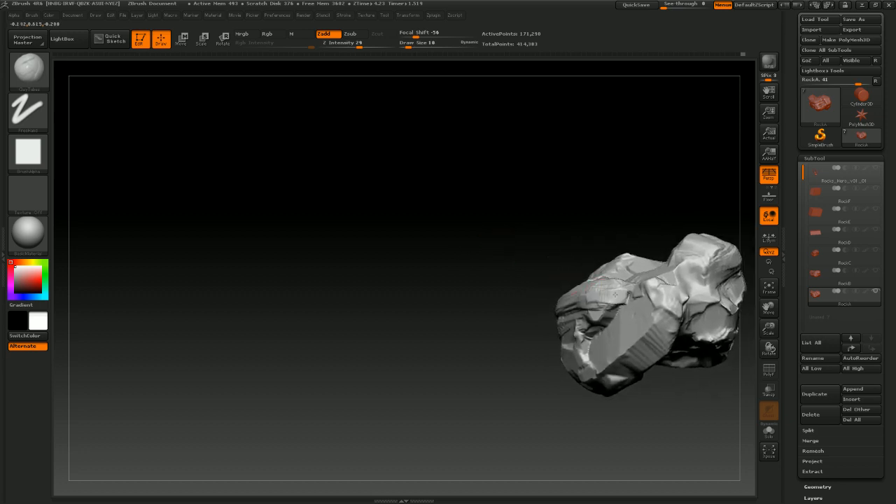
drag(515, 314, 614, 278)
drag(505, 312, 547, 294)
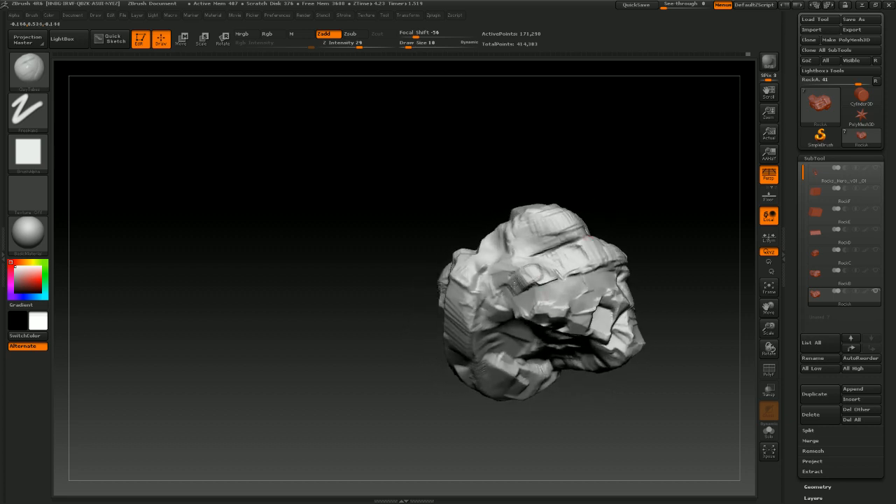
mouse_move(612, 215)
mouse_down()
mouse_move(622, 174)
mouse_move(595, 189)
mouse_move(485, 331)
mouse_move(450, 342)
mouse_move(436, 318)
mouse_move(463, 350)
mouse_move(474, 312)
mouse_move(475, 366)
mouse_up()
mouse_move(471, 336)
mouse_down()
mouse_move(468, 358)
mouse_move(470, 314)
mouse_move(468, 362)
mouse_up()
mouse_move(625, 210)
mouse_down()
mouse_move(632, 275)
mouse_move(636, 256)
mouse_move(668, 260)
mouse_up()
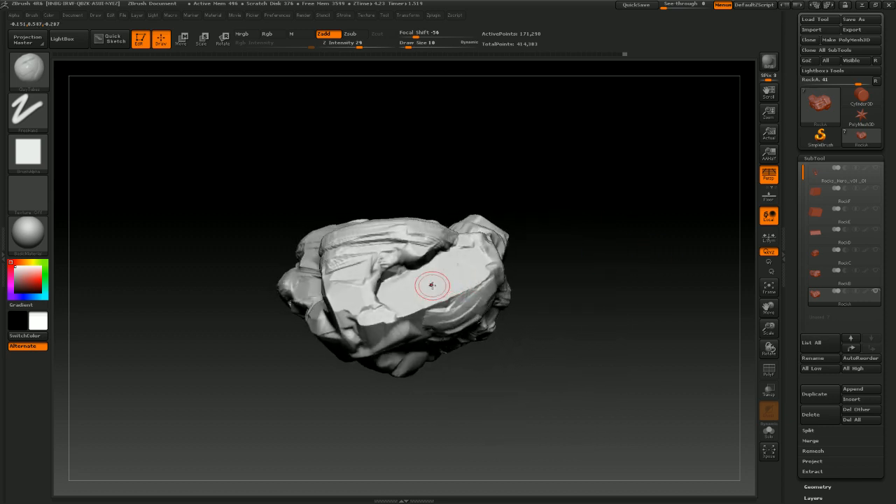
Sculpt ClayTubes strokes over RockA's broad flat face and lower edges from several angles
mouse_move(450, 266)
mouse_down()
mouse_move(414, 289)
mouse_move(491, 267)
mouse_move(581, 260)
mouse_move(585, 310)
mouse_move(591, 297)
mouse_up()
drag(339, 291, 369, 320)
drag(518, 318, 586, 352)
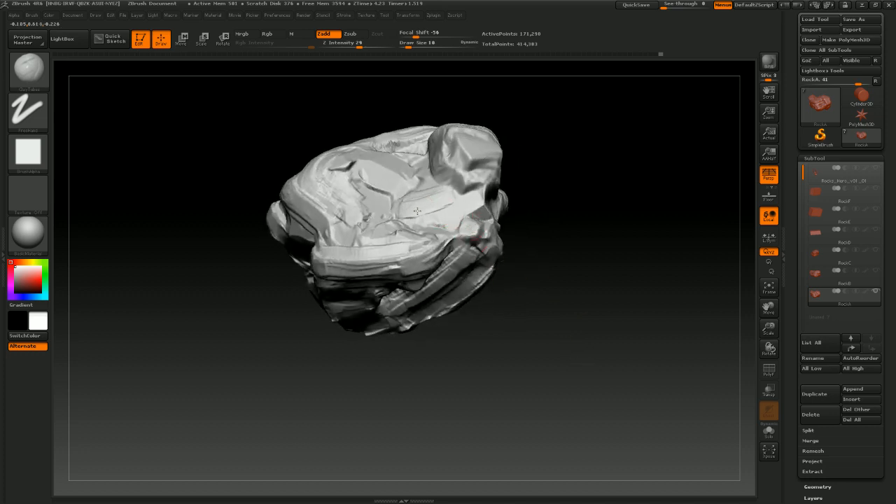
mouse_move(521, 199)
mouse_down()
mouse_move(584, 176)
mouse_move(543, 226)
mouse_move(427, 256)
mouse_move(414, 254)
mouse_move(410, 234)
mouse_move(426, 241)
mouse_up()
drag(534, 272, 486, 301)
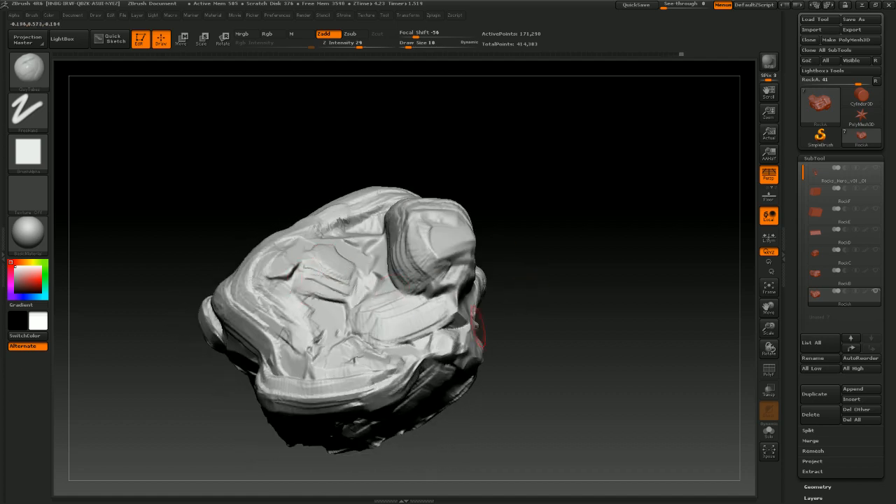
drag(569, 343, 596, 318)
mouse_move(456, 291)
mouse_down()
mouse_move(435, 300)
mouse_move(467, 296)
mouse_move(446, 322)
mouse_up()
drag(390, 288, 424, 317)
mouse_move(589, 327)
mouse_down()
mouse_move(601, 320)
mouse_move(370, 320)
mouse_move(395, 316)
mouse_move(352, 308)
mouse_move(302, 378)
mouse_move(329, 382)
mouse_up()
mouse_move(366, 351)
mouse_down()
mouse_move(327, 386)
mouse_move(382, 342)
mouse_move(365, 354)
mouse_up()
mouse_move(534, 328)
mouse_down()
mouse_move(582, 320)
mouse_move(572, 299)
mouse_move(594, 299)
mouse_move(552, 311)
mouse_move(574, 296)
mouse_move(524, 330)
mouse_move(540, 309)
mouse_move(512, 320)
mouse_move(566, 310)
mouse_move(543, 313)
mouse_up()
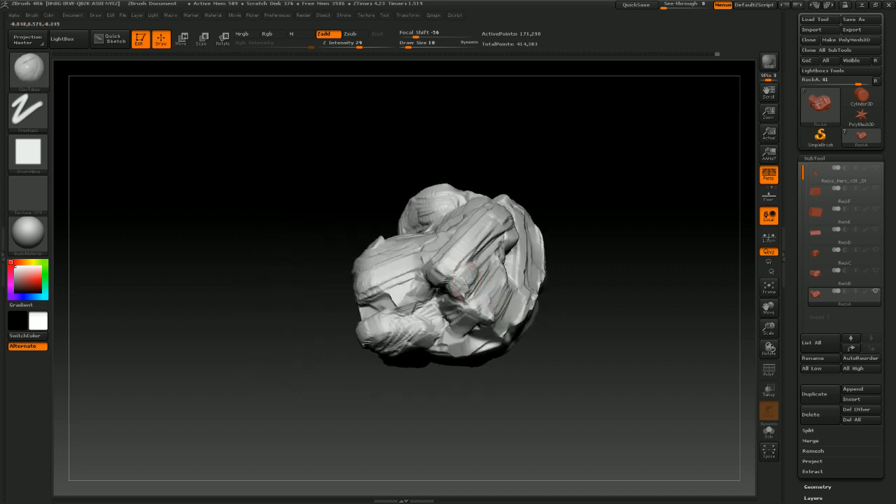
Refine RockA's front face and upper rim with short clay strokes
drag(585, 244, 487, 269)
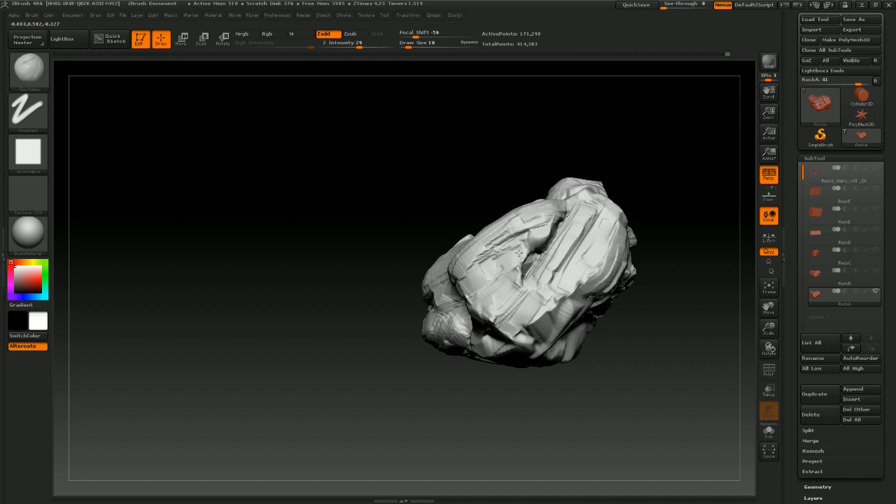
mouse_move(669, 315)
mouse_down()
mouse_move(679, 320)
mouse_move(648, 330)
mouse_move(636, 315)
mouse_move(615, 323)
mouse_move(518, 257)
mouse_up()
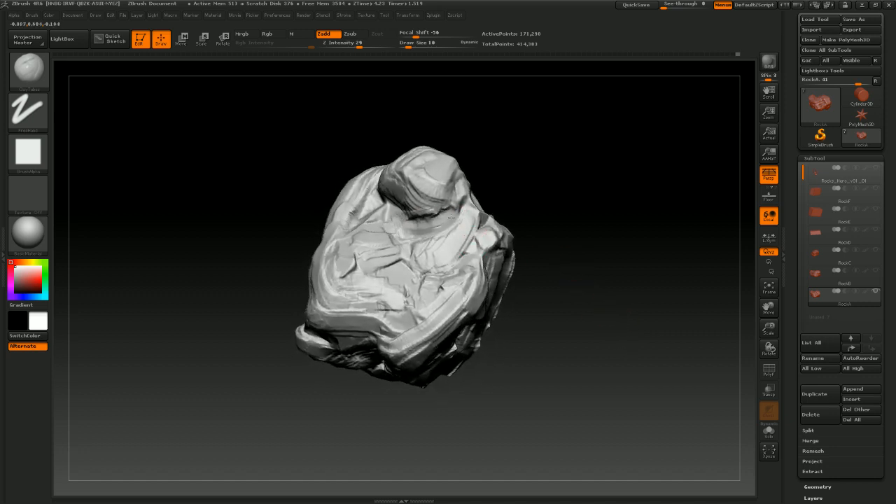
mouse_move(596, 204)
mouse_down()
mouse_move(582, 174)
mouse_move(590, 202)
mouse_move(582, 175)
mouse_move(586, 194)
mouse_move(555, 214)
mouse_move(476, 218)
mouse_up()
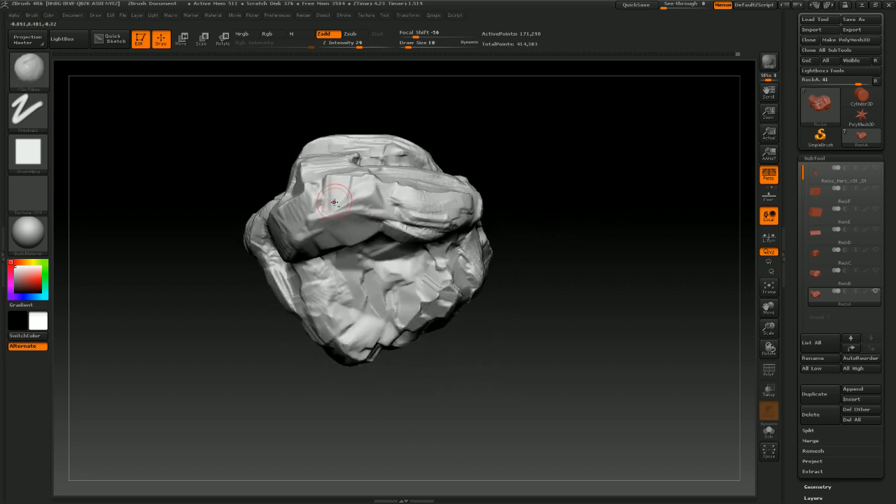
mouse_move(334, 201)
mouse_down()
mouse_move(368, 190)
mouse_move(341, 217)
mouse_move(404, 219)
mouse_up()
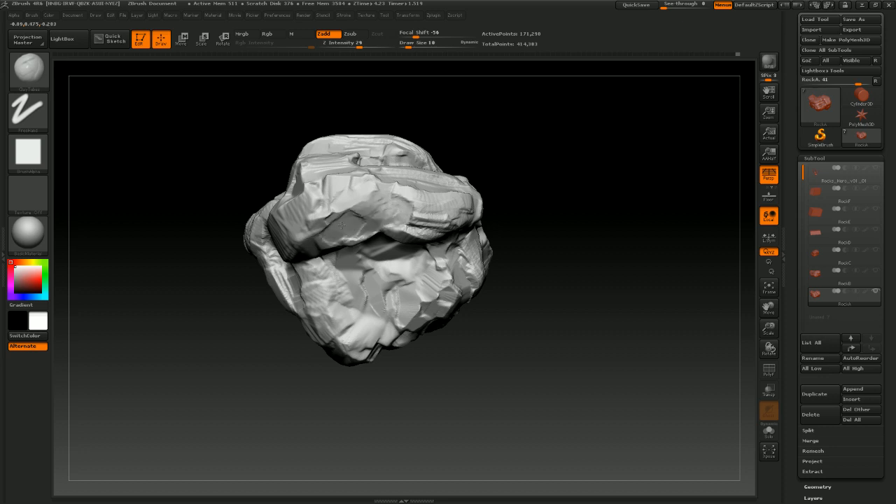
drag(350, 228, 353, 240)
drag(539, 201, 521, 137)
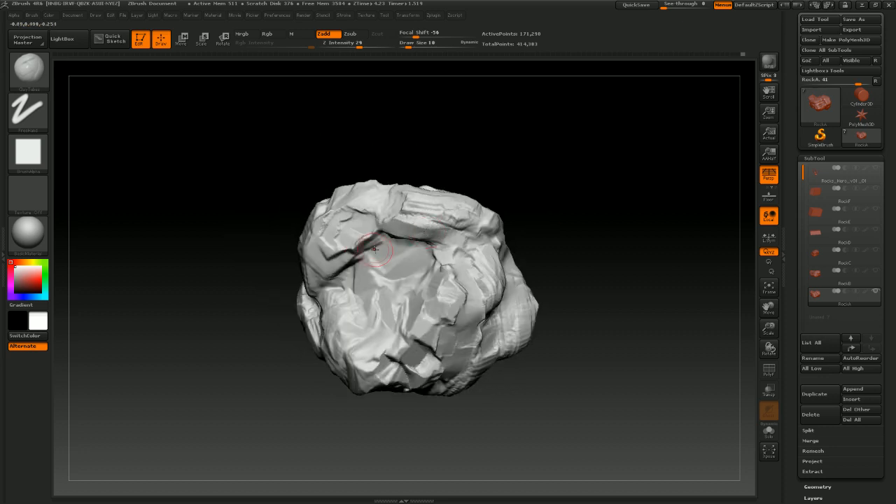
mouse_move(354, 241)
mouse_down()
mouse_move(376, 231)
mouse_move(326, 267)
mouse_move(362, 243)
mouse_move(393, 239)
mouse_up()
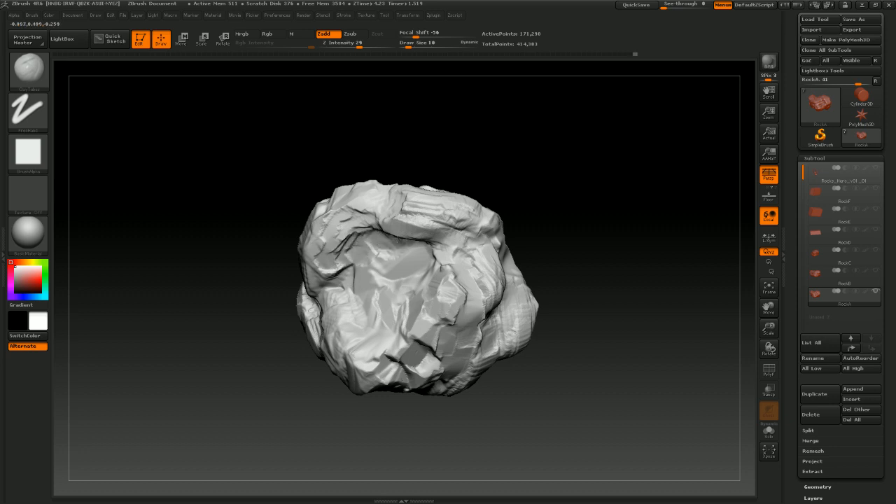
Add a couple more clay strokes across RockA's front face
drag(527, 244, 528, 214)
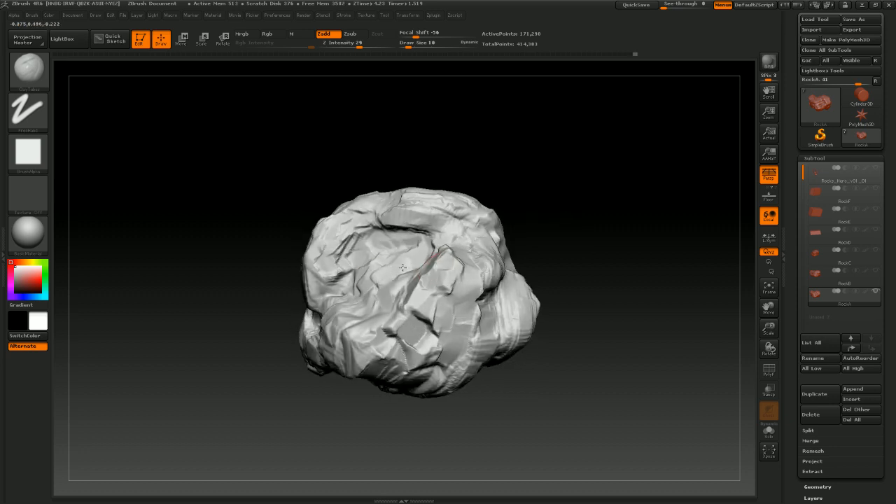
drag(396, 301, 446, 267)
drag(592, 256, 650, 212)
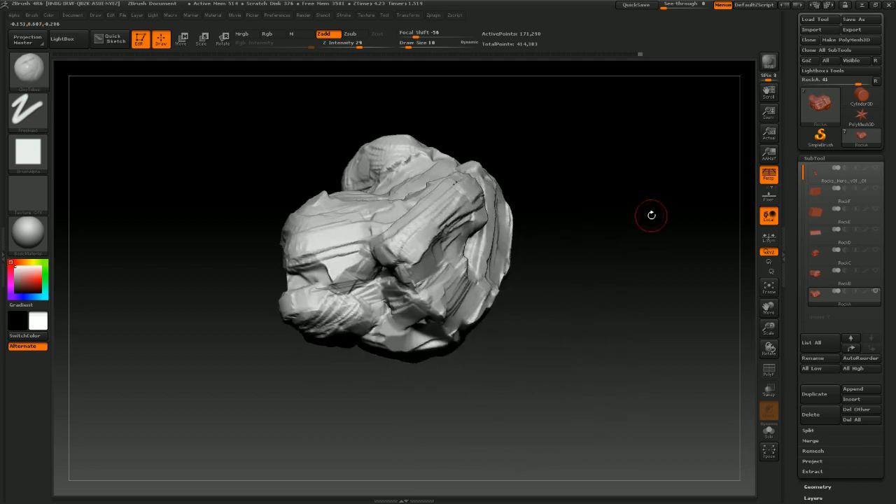
Unhide the tree subtool along with RockB and RockC to view the rocks around the trunk
click(876, 170)
drag(628, 275, 652, 330)
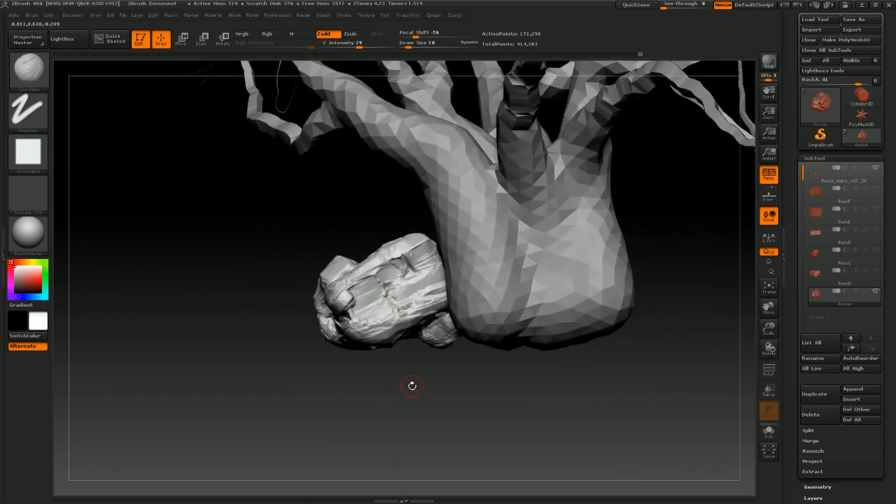
drag(411, 385, 414, 267)
alt+drag(555, 390, 533, 398)
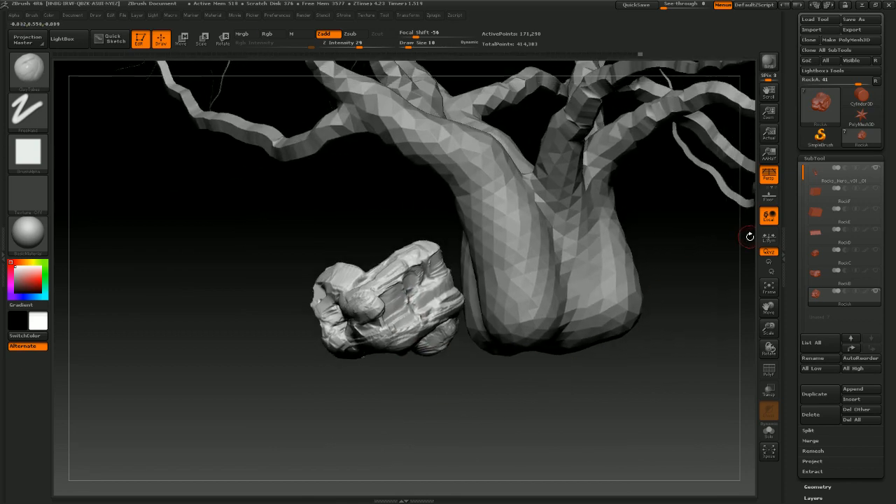
click(875, 273)
click(876, 251)
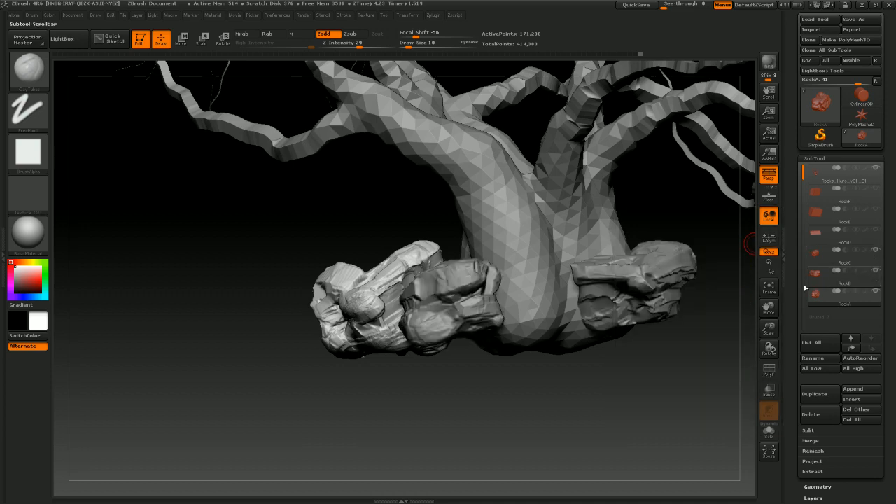
mouse_move(628, 404)
mouse_down()
mouse_move(595, 409)
mouse_move(615, 408)
mouse_move(614, 399)
mouse_move(622, 420)
mouse_up()
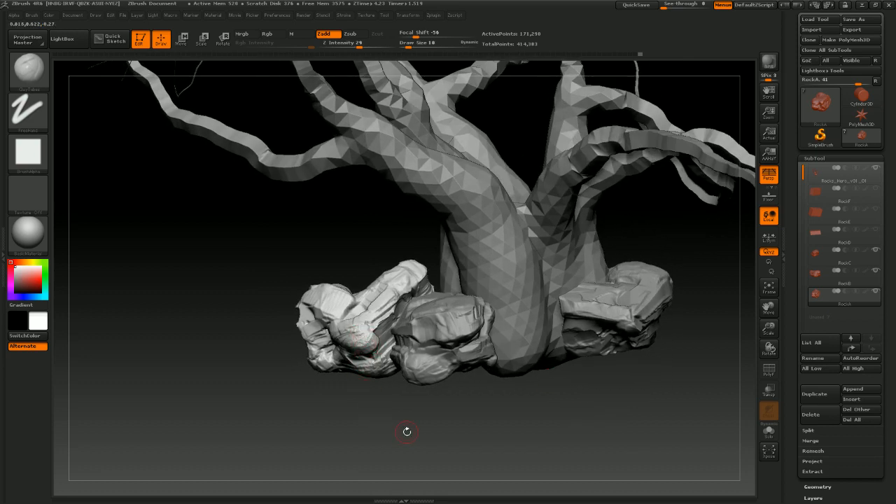
drag(406, 432, 669, 327)
Unhide the RockD, RockE and RockF block subtools and inspect the layout around the tree
click(867, 242)
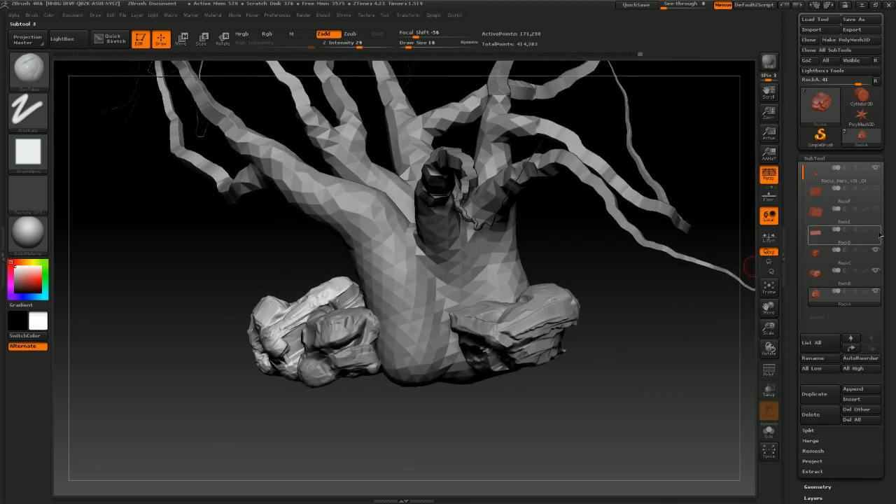
click(875, 230)
drag(624, 365, 647, 365)
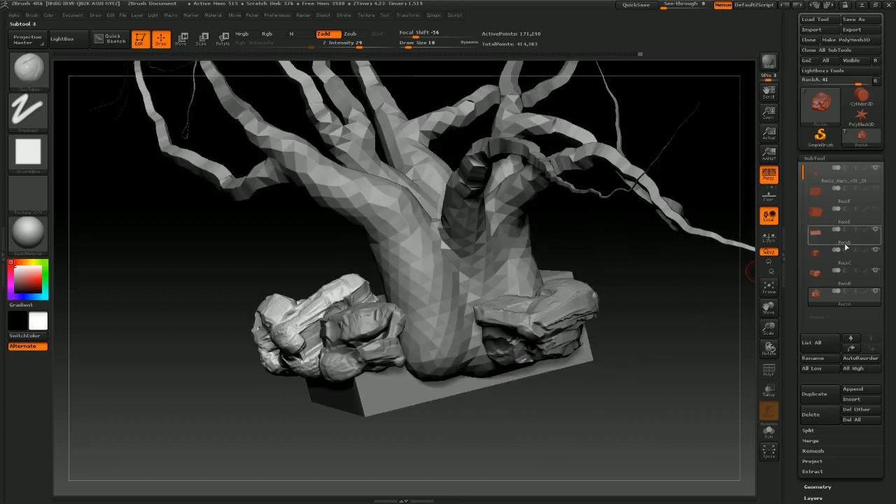
click(870, 215)
mouse_move(640, 399)
mouse_down()
mouse_move(600, 424)
mouse_move(657, 411)
mouse_move(472, 355)
mouse_up()
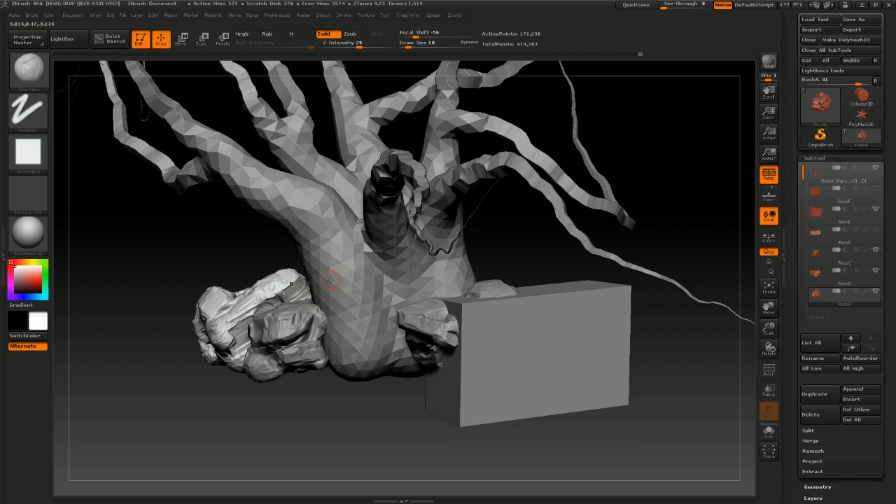
drag(410, 406, 436, 402)
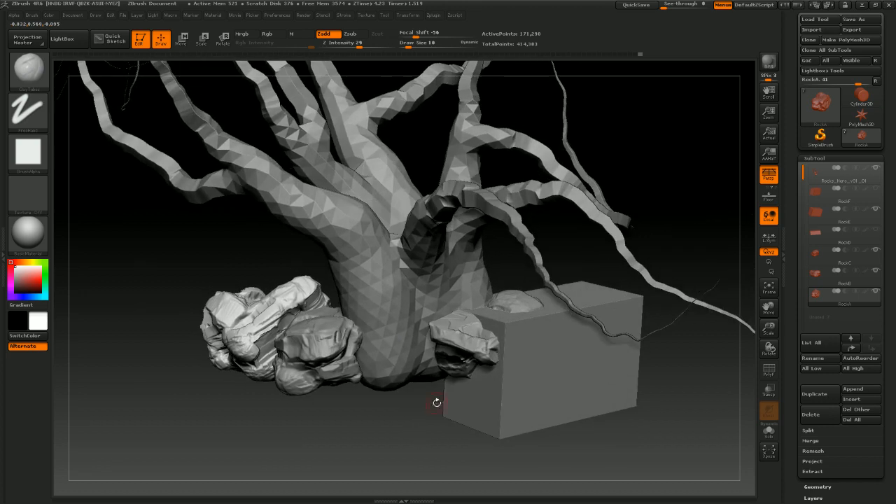
Switch to the Move transpose tool, select the RockE block and draw an action line down it
click(51, 87)
click(412, 78)
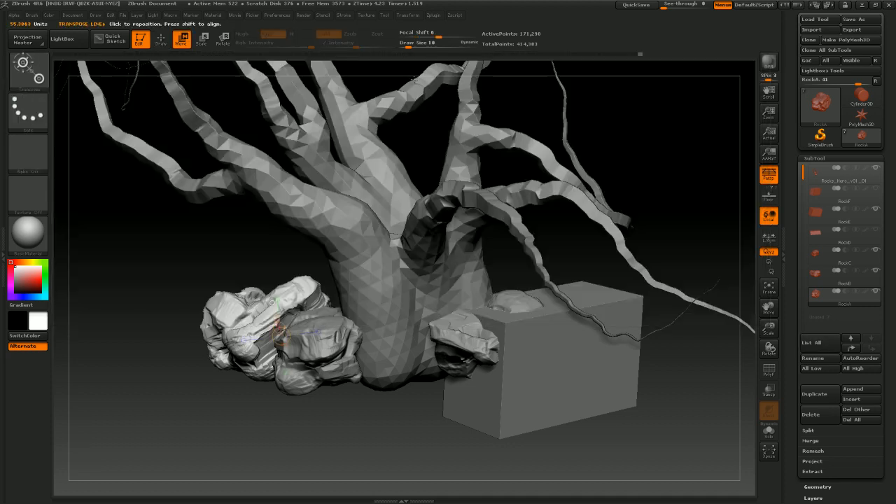
click(816, 212)
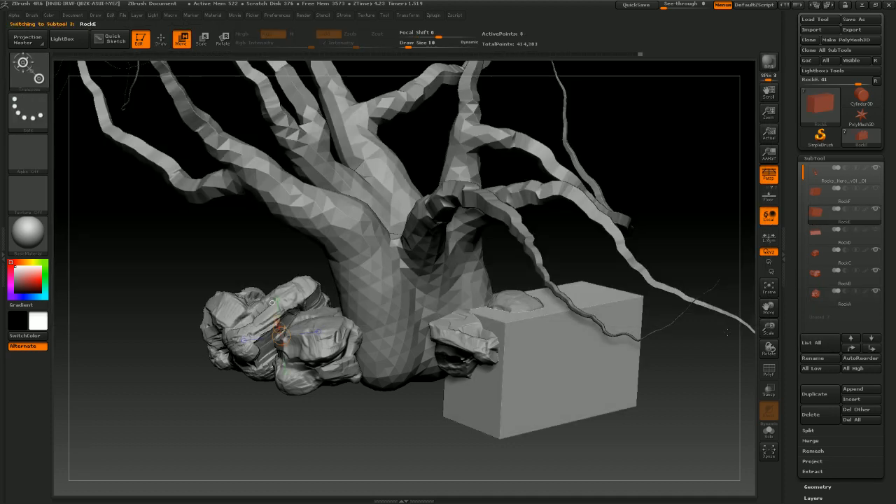
drag(690, 380, 678, 375)
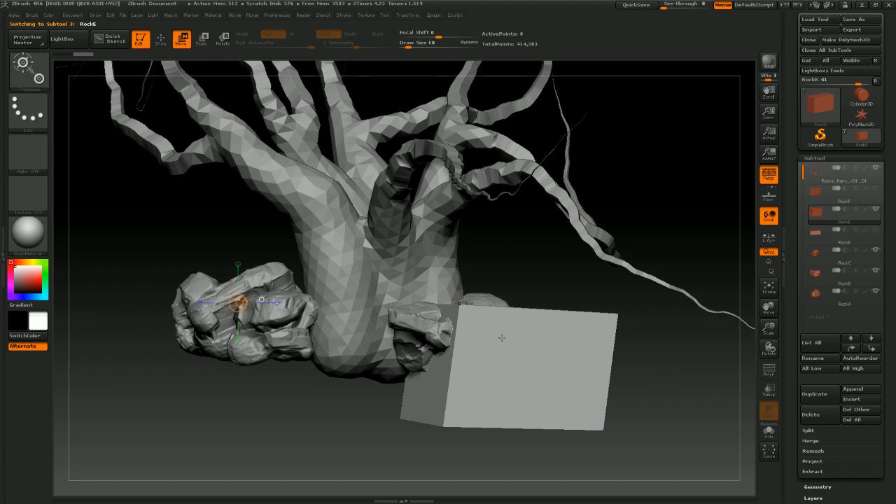
drag(514, 311, 512, 427)
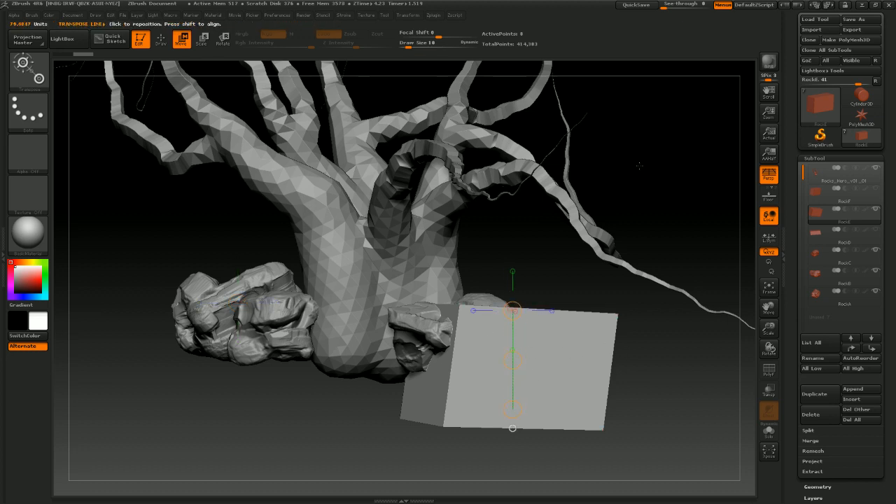
Save the tool as a new version named Rocks_Hero_v01_02.ZTL
click(855, 23)
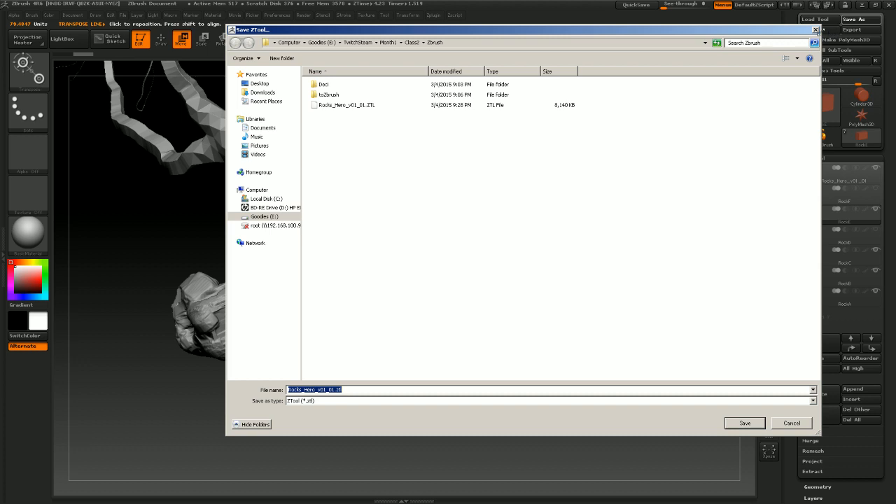
click(344, 107)
double_click(332, 389)
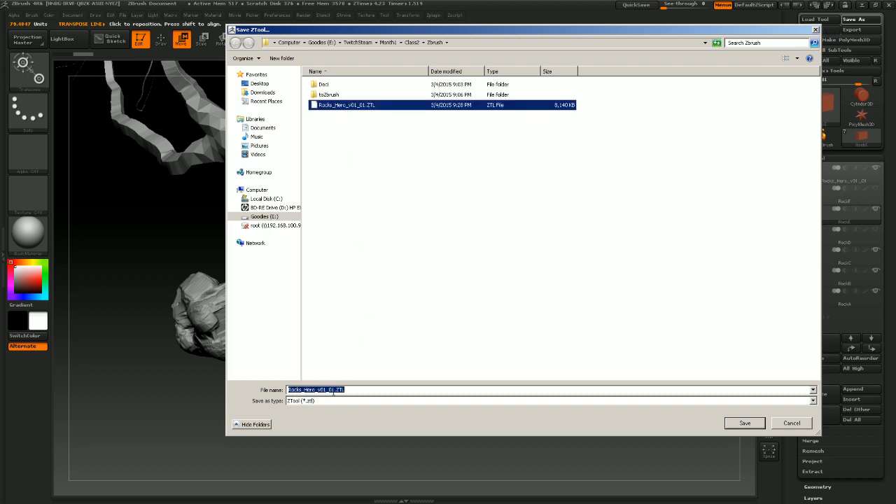
click(333, 390)
key(BackSpace)
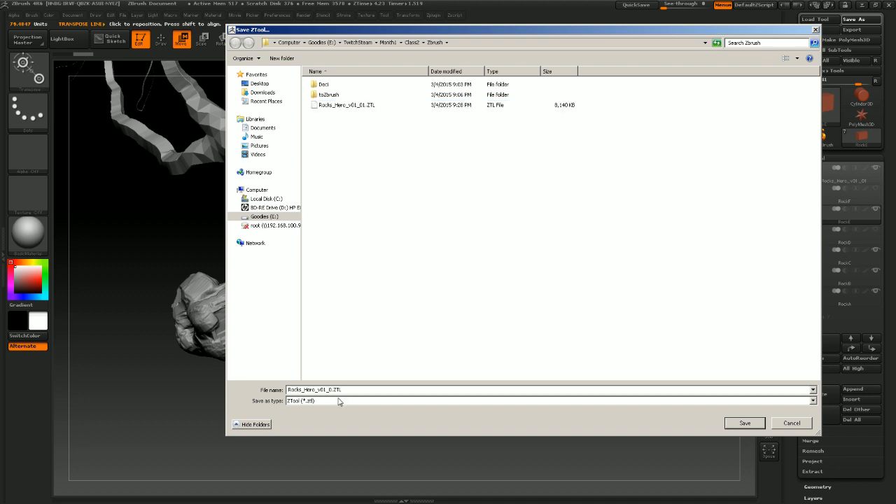
text(2)
key(Return)
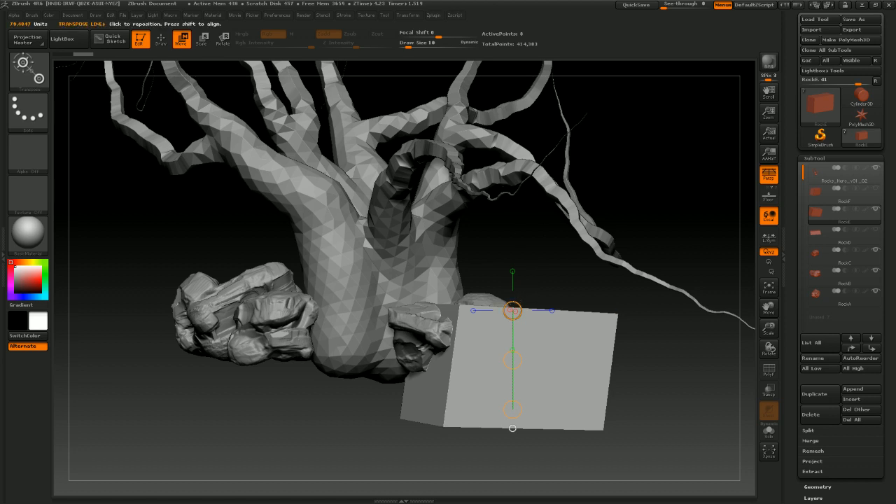
drag(512, 310, 530, 357)
key(ctrl+z)
mouse_move(548, 319)
mouse_down()
mouse_move(537, 352)
mouse_move(540, 427)
mouse_up()
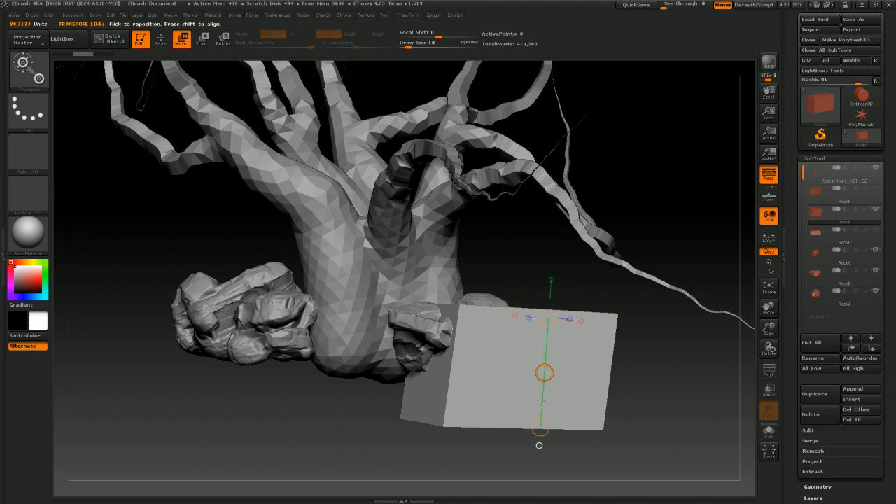
drag(548, 318, 554, 359)
key(ctrl+z)
click(553, 434)
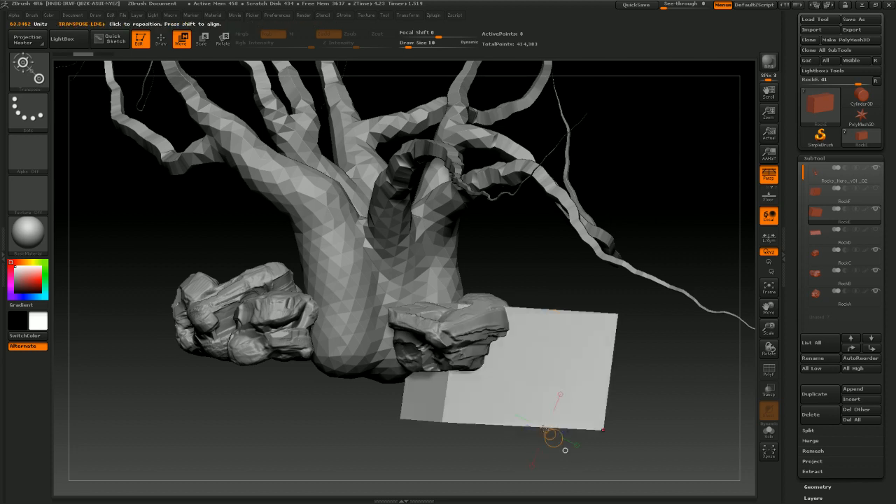
Shorten the RockE block's height with the transpose action line
drag(537, 320, 528, 392)
click(532, 415)
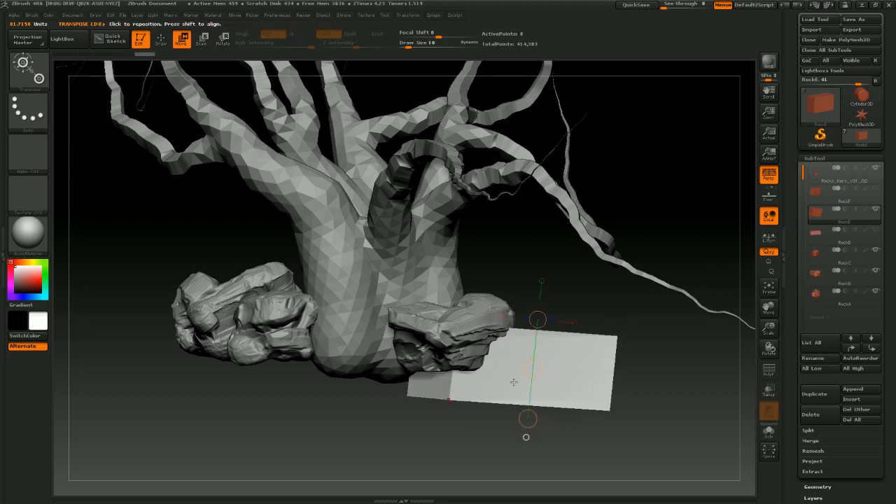
drag(636, 322, 621, 337)
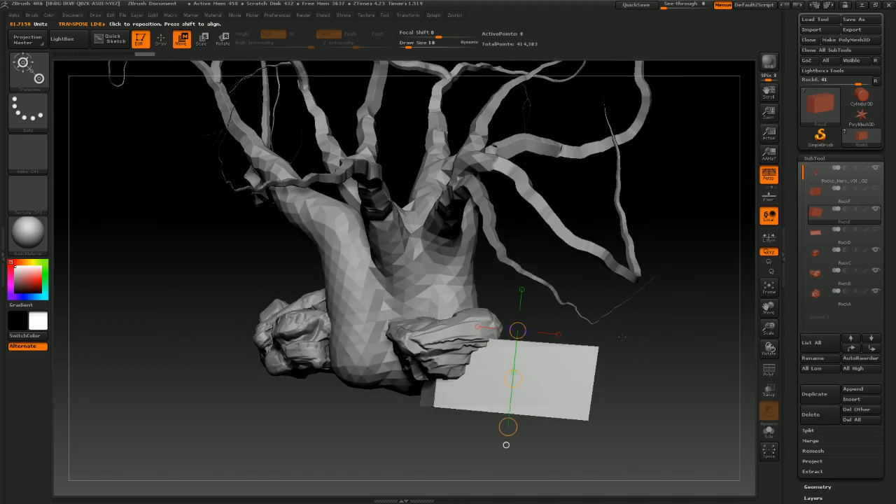
Show the RockF block and slide the RockE block sideways beside the trunk
click(876, 190)
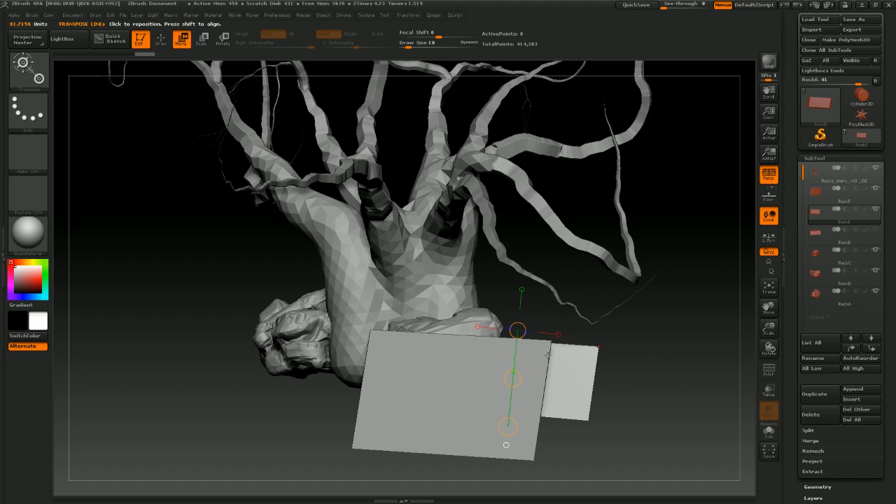
drag(618, 348, 620, 371)
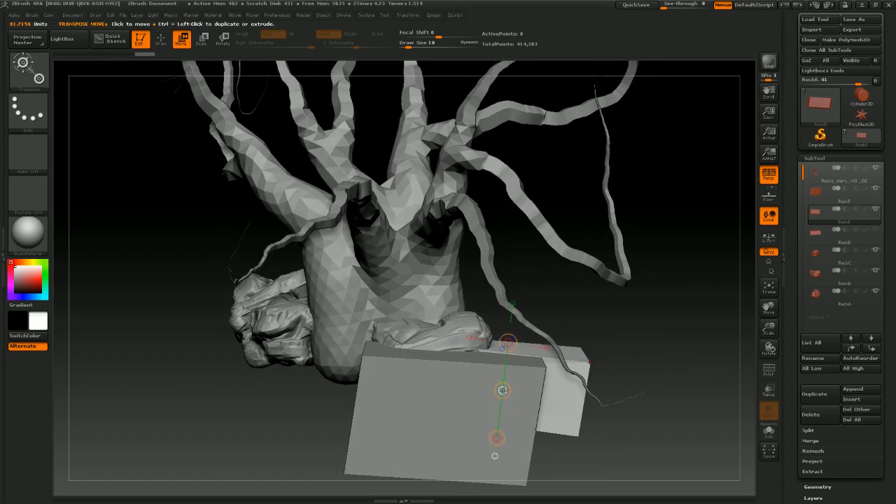
drag(502, 390, 562, 375)
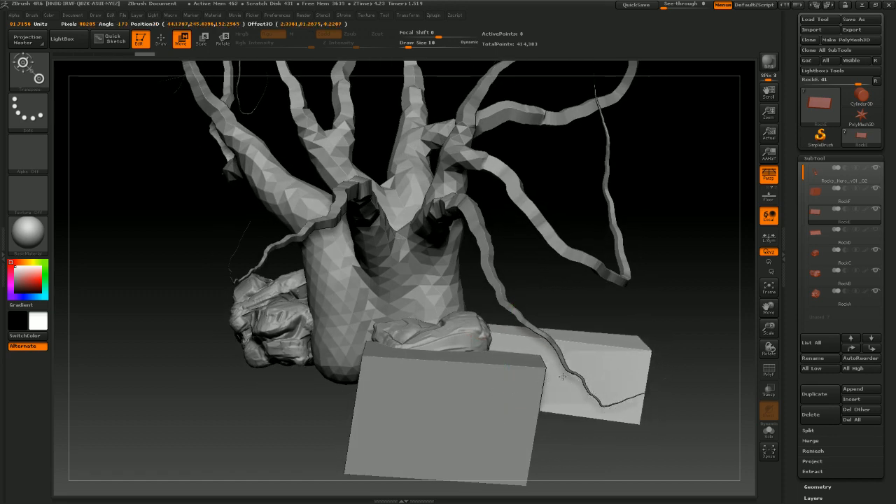
drag(596, 290, 468, 333)
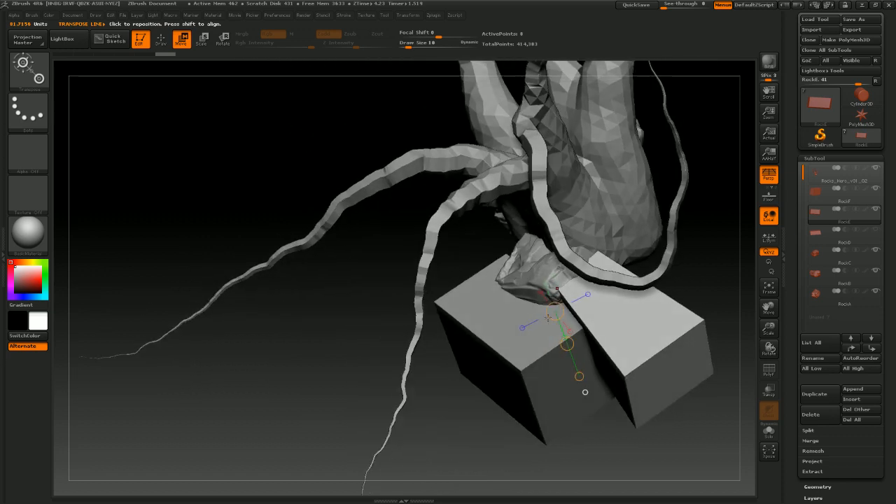
drag(566, 343, 564, 365)
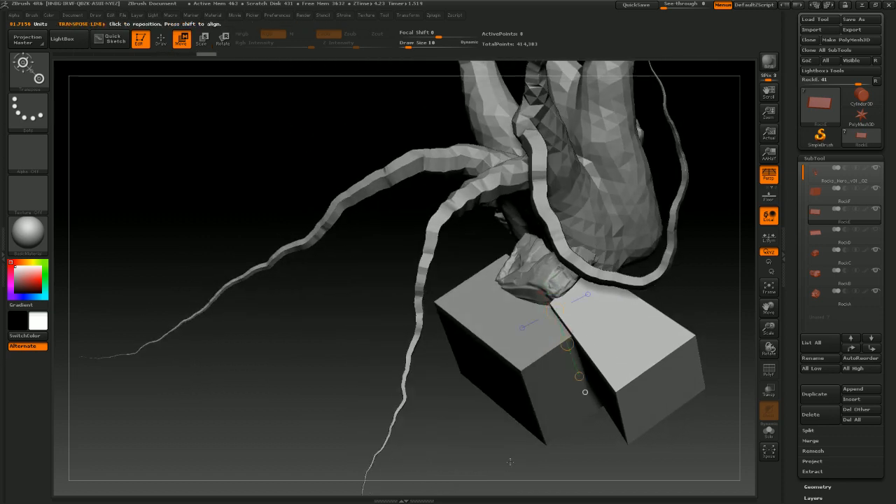
drag(509, 462, 693, 406)
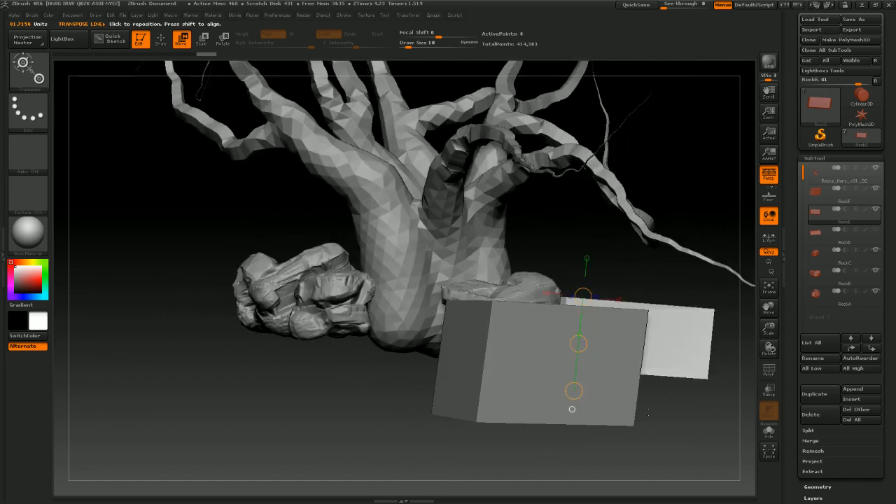
Select RockC and lower it slightly with the Move transpose line
click(829, 259)
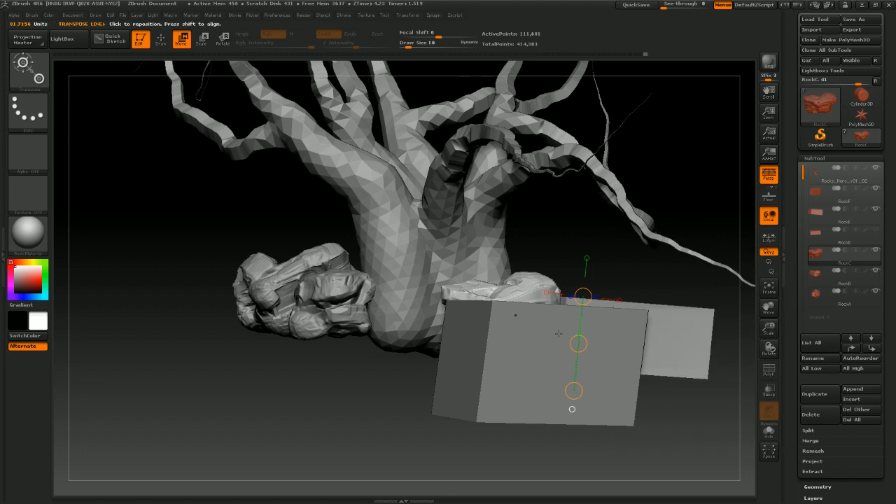
click(518, 270)
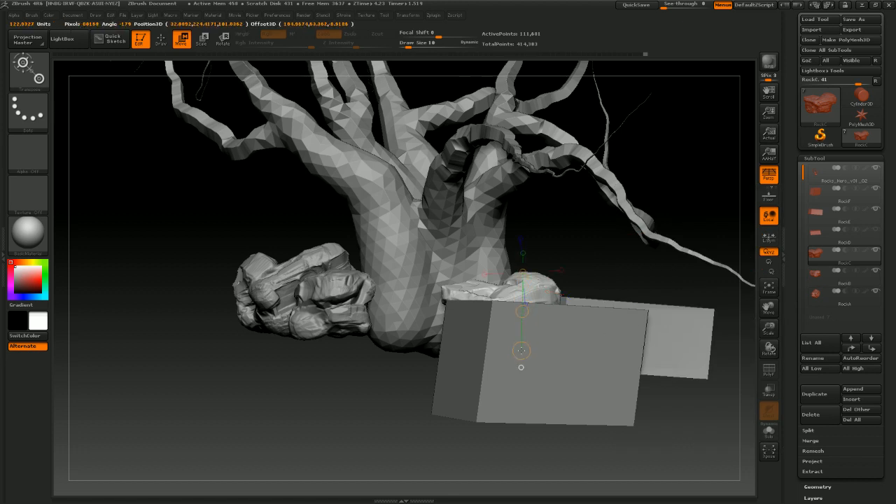
drag(521, 310, 523, 327)
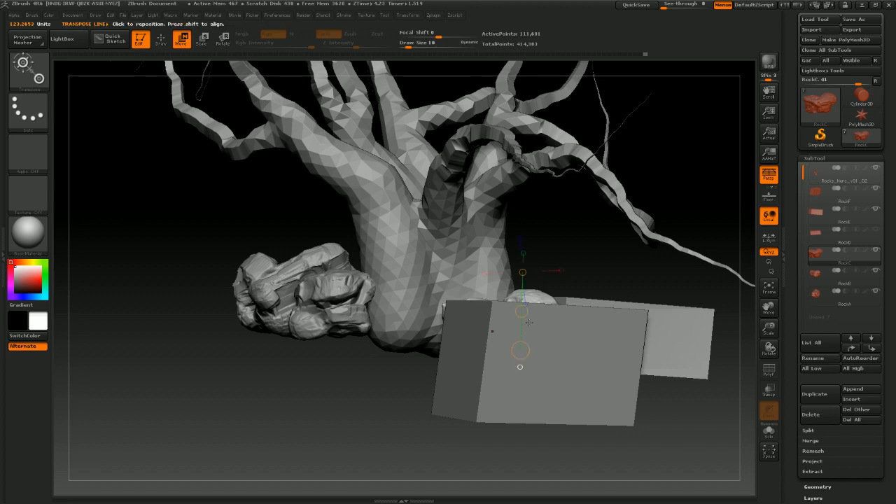
drag(570, 247, 603, 270)
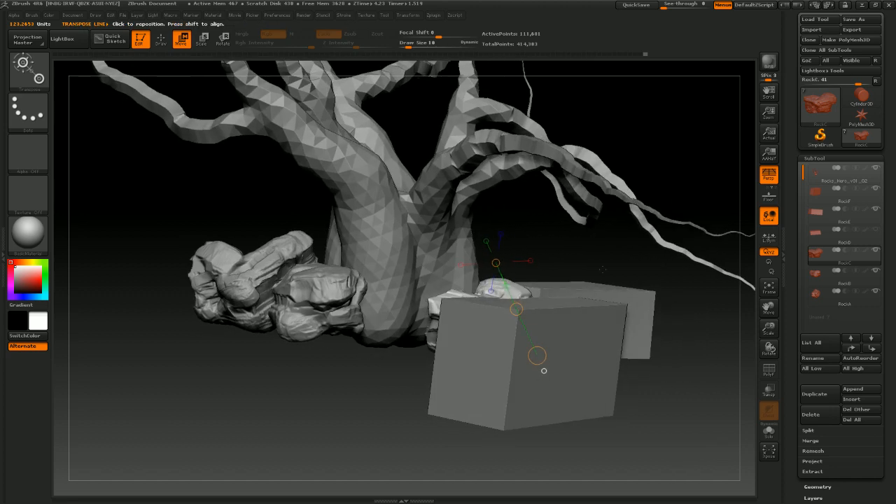
Select the RockF block and move it slightly downward with the transpose line
click(815, 196)
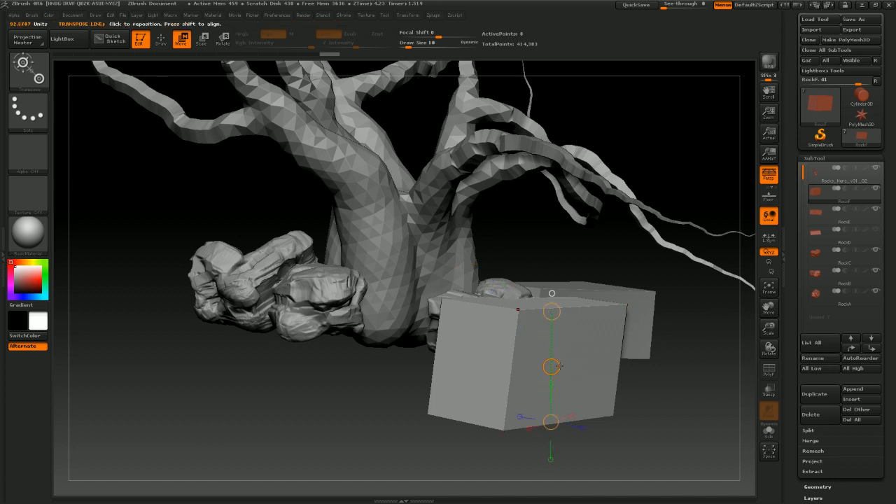
drag(560, 366, 556, 385)
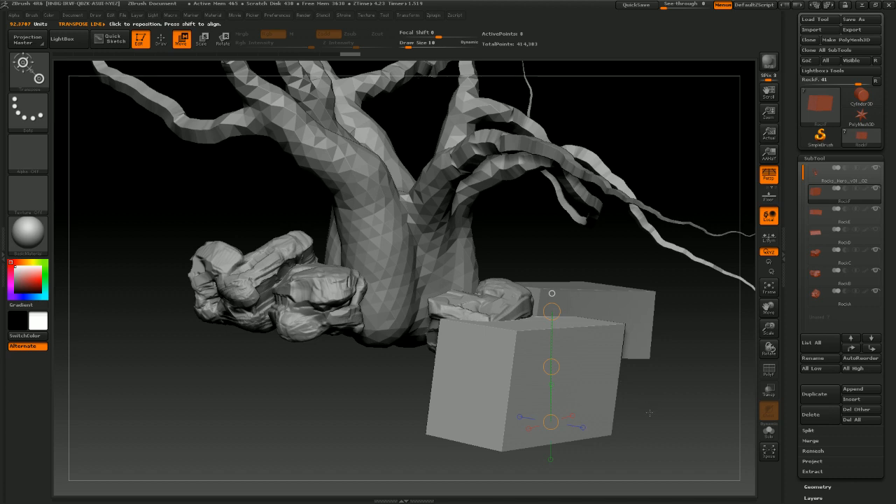
drag(650, 413, 378, 432)
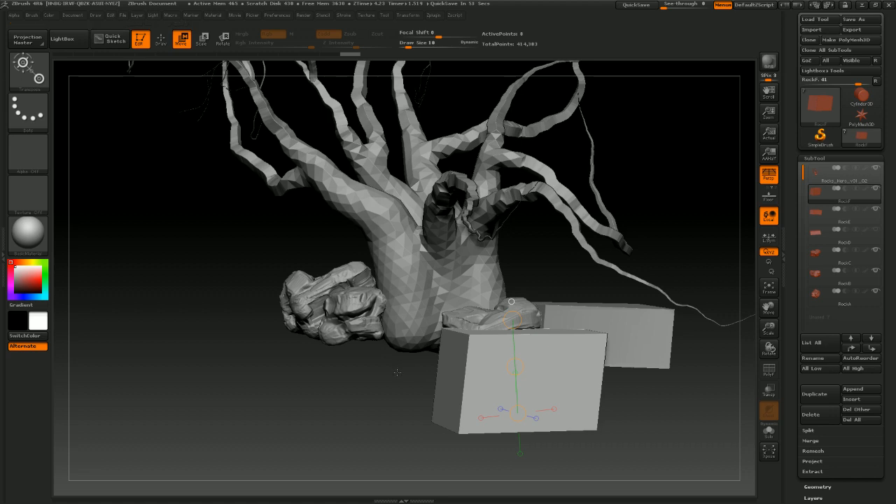
Isolate the RockF block by hiding the other subtools
drag(623, 426, 602, 423)
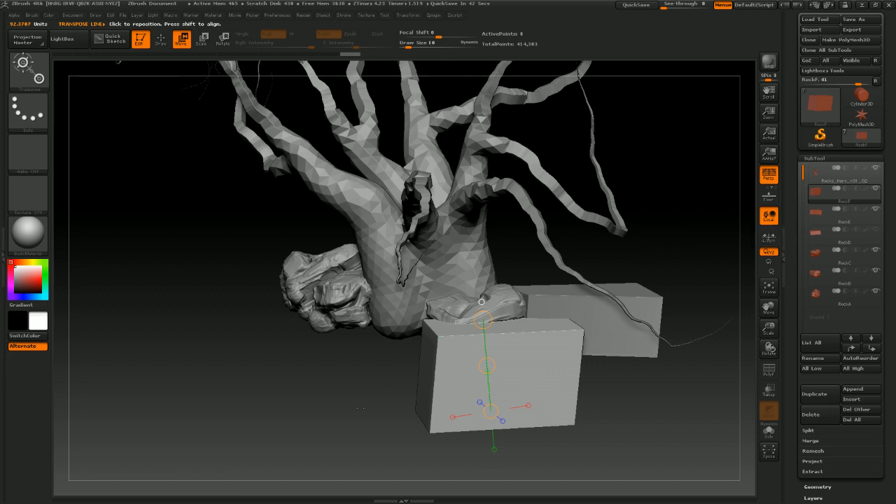
drag(358, 407, 340, 417)
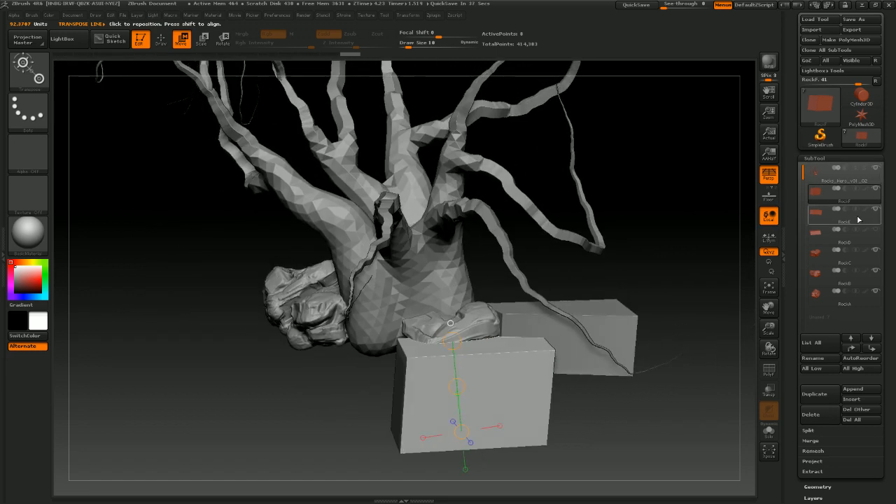
mouse_move(876, 194)
drag(662, 270, 696, 277)
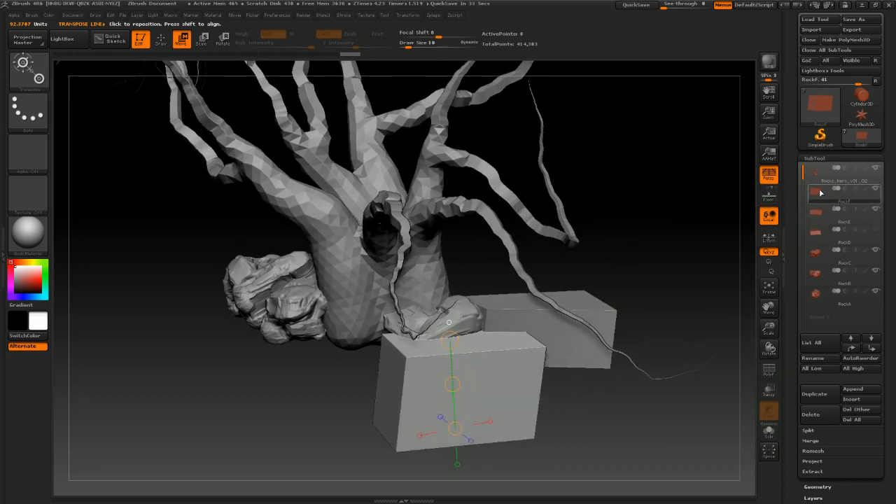
click(874, 189)
drag(630, 374, 574, 315)
drag(614, 365, 606, 334)
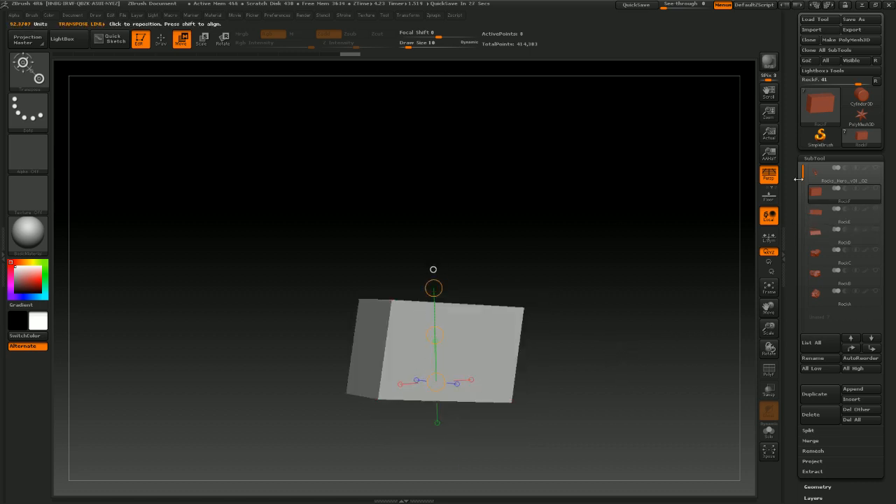
Briefly show the tree subtool to check the block against the trunk, then hide it again
click(875, 168)
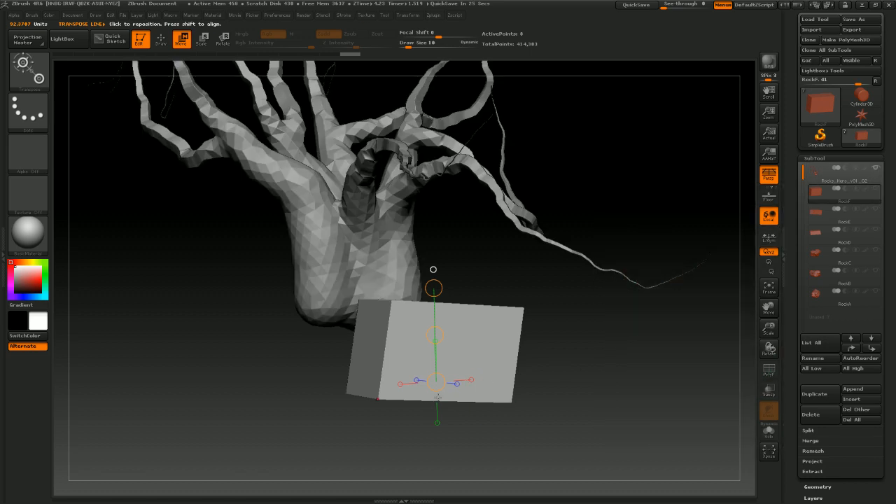
mouse_move(415, 306)
mouse_down()
mouse_move(411, 396)
mouse_move(414, 362)
mouse_up()
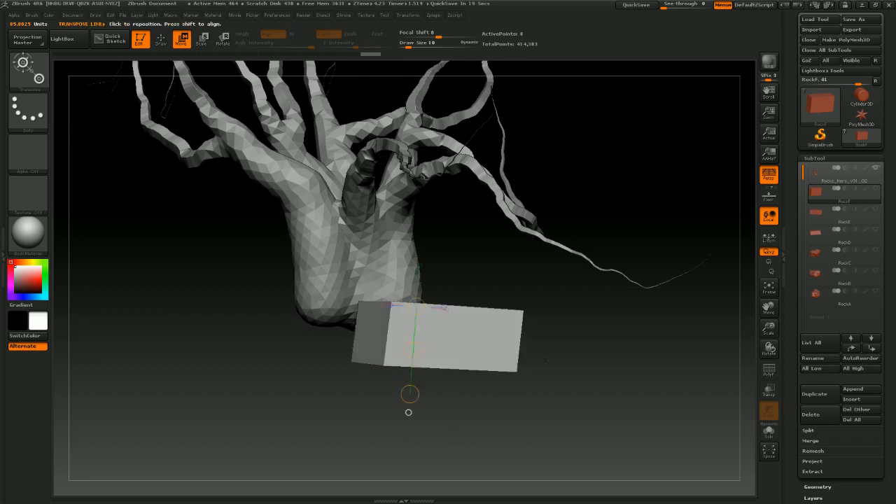
click(875, 191)
click(875, 190)
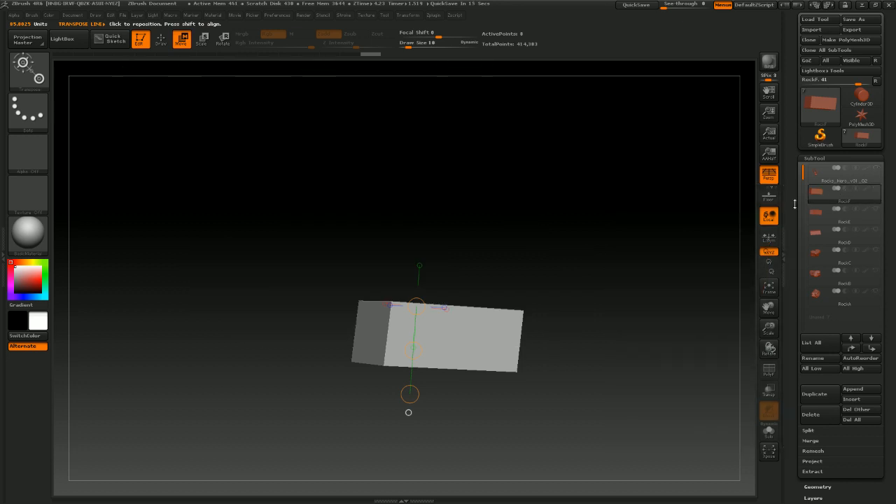
DynaMesh the RockF block at a resolution of 2048
drag(652, 308, 582, 368)
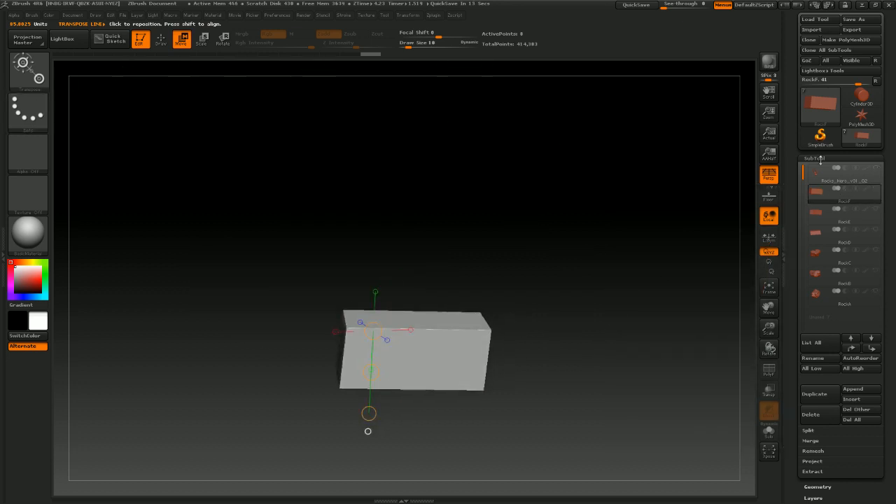
click(821, 159)
click(818, 170)
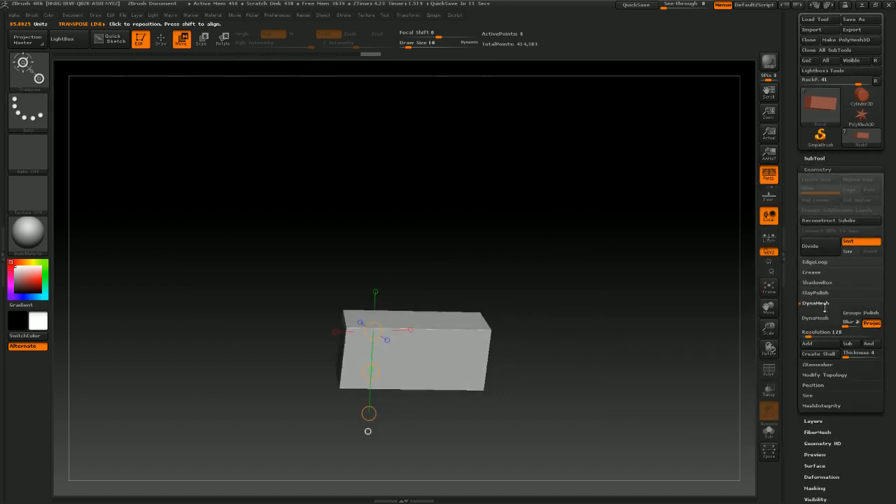
drag(815, 332, 894, 324)
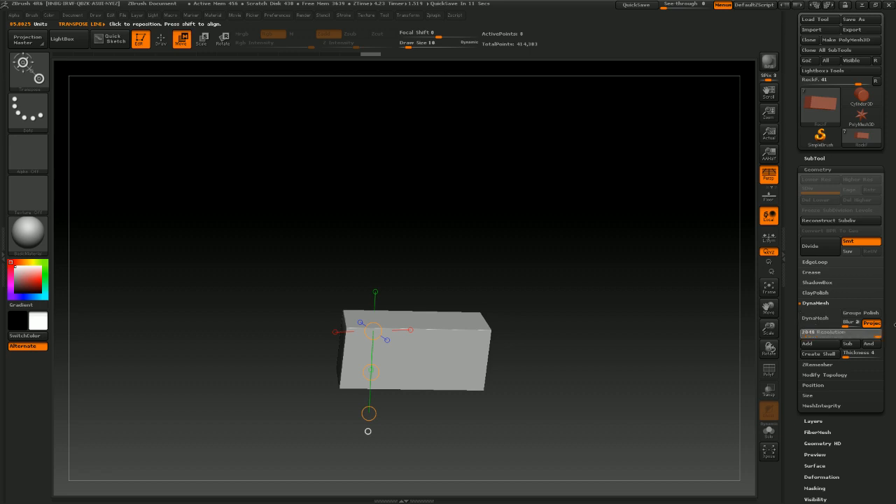
click(815, 318)
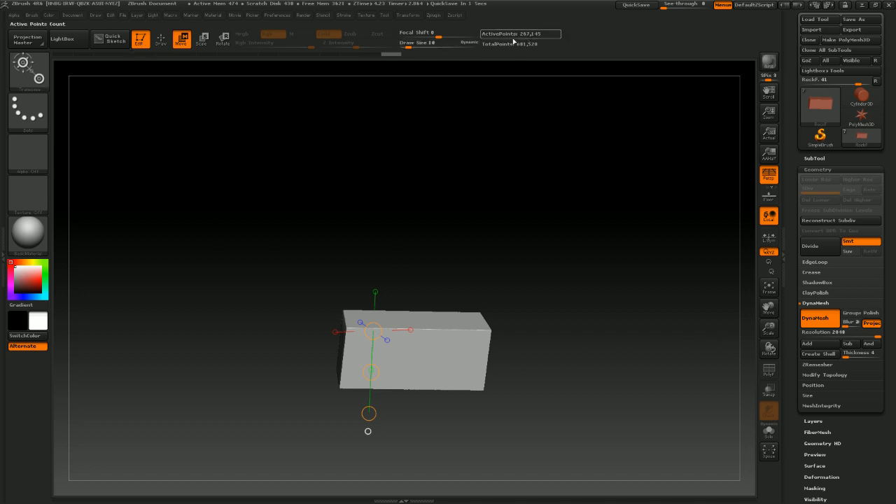
Select the TrimSmoothBorder brush
drag(285, 88, 285, 89)
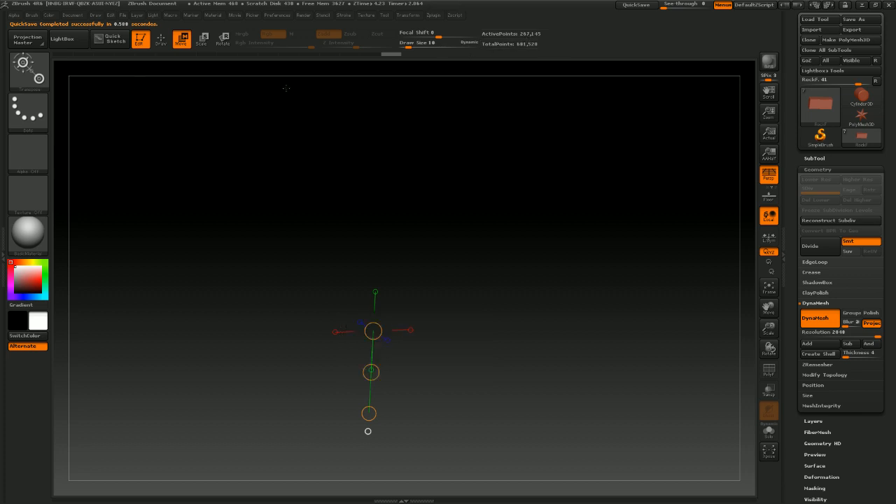
click(31, 74)
click(31, 73)
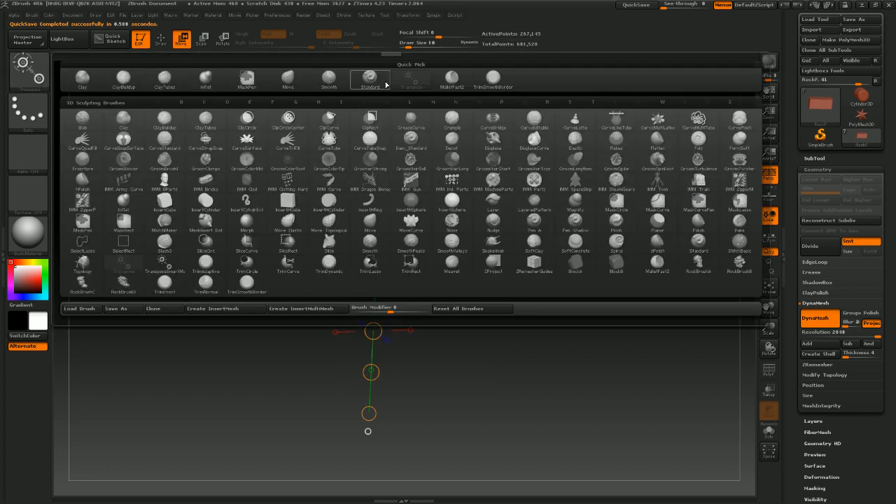
click(494, 78)
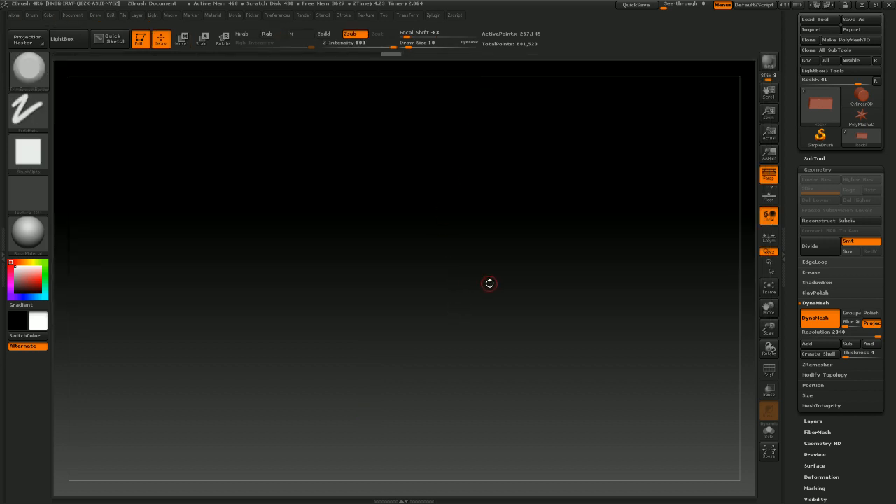
Set the draw size to 22 and chip away one corner of the block with TrimSmoothBorder strokes
key(f)
key(f)
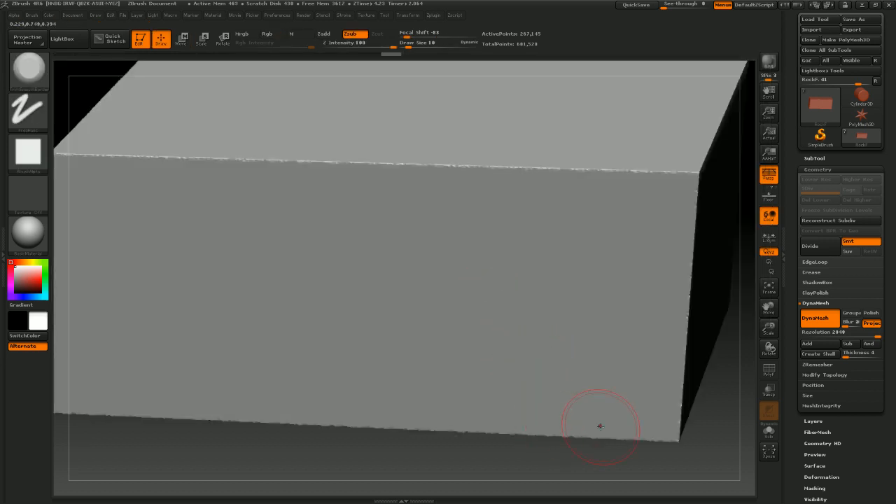
mouse_move(690, 442)
alt+mouse_down()
mouse_move(643, 391)
mouse_move(574, 365)
alt+mouse_up()
key(s)
click(569, 356)
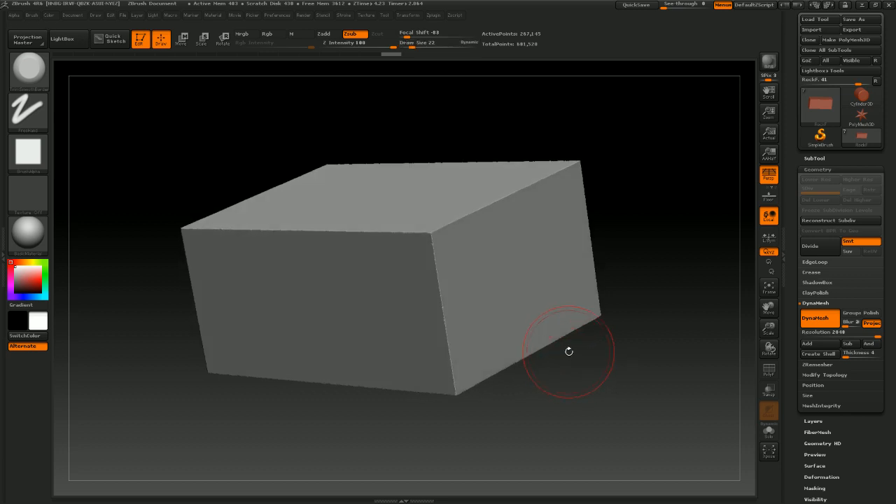
drag(645, 330, 603, 344)
mouse_move(421, 268)
mouse_down()
mouse_move(421, 280)
mouse_move(418, 244)
mouse_move(508, 225)
mouse_up()
drag(480, 208, 476, 224)
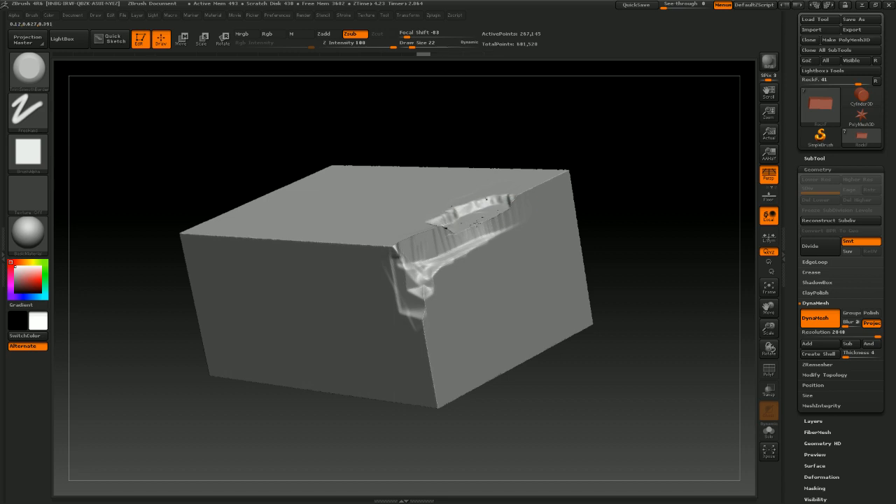
drag(610, 209, 564, 259)
mouse_move(448, 224)
shift+mouse_down()
mouse_move(476, 238)
mouse_move(460, 255)
mouse_move(447, 245)
shift+mouse_up()
mouse_move(483, 235)
mouse_down()
mouse_move(434, 279)
mouse_move(406, 272)
mouse_move(500, 207)
mouse_move(523, 204)
mouse_up()
drag(484, 255, 522, 211)
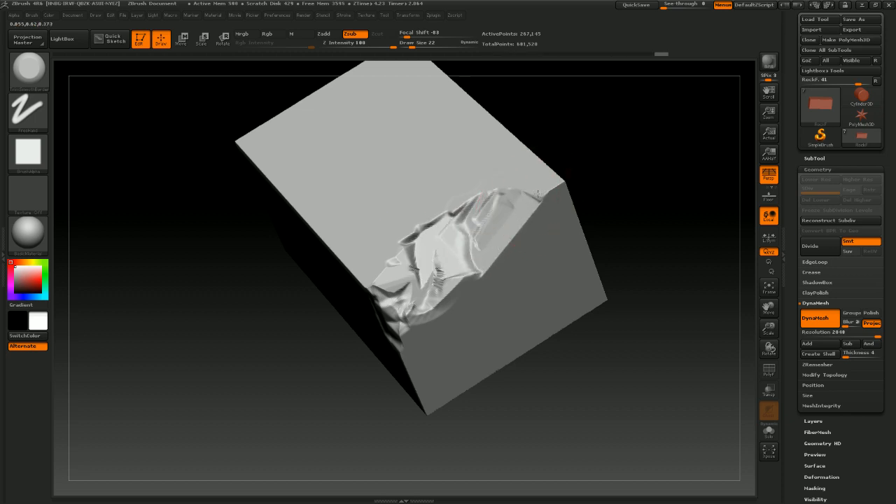
Carve chipped facets along the block's long top edge with the TrimSmoothBorder brush
mouse_move(604, 198)
mouse_down()
mouse_move(626, 244)
mouse_move(532, 211)
mouse_move(545, 230)
mouse_move(542, 179)
mouse_move(563, 113)
mouse_up()
drag(586, 261, 628, 308)
mouse_move(656, 390)
alt+mouse_down()
mouse_move(643, 392)
mouse_move(612, 361)
mouse_move(600, 372)
alt+mouse_up()
mouse_move(571, 308)
mouse_down()
mouse_move(579, 317)
mouse_move(550, 422)
mouse_up()
alt+drag(706, 450, 608, 384)
mouse_move(608, 384)
mouse_down()
mouse_move(635, 424)
mouse_move(625, 423)
mouse_up()
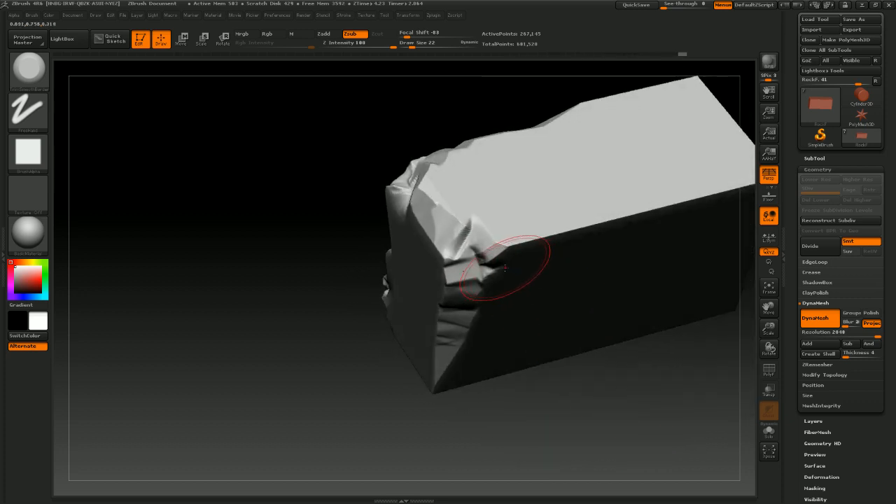
drag(499, 251, 675, 198)
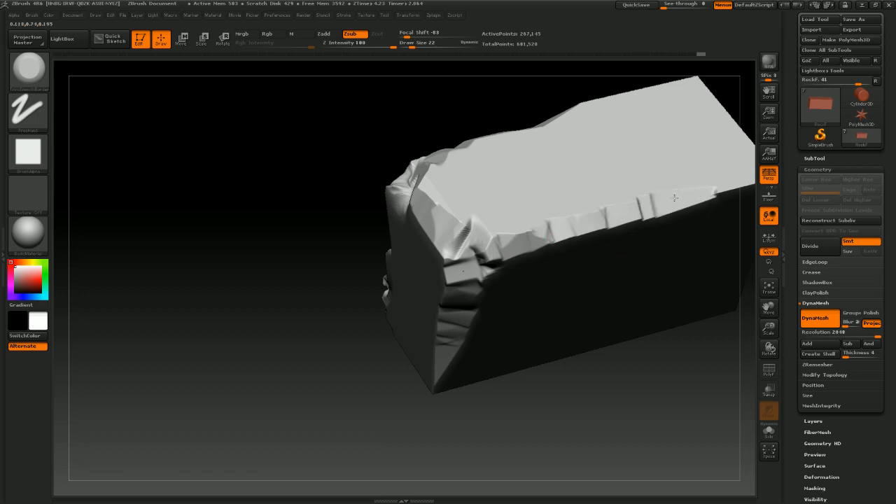
drag(608, 395, 600, 201)
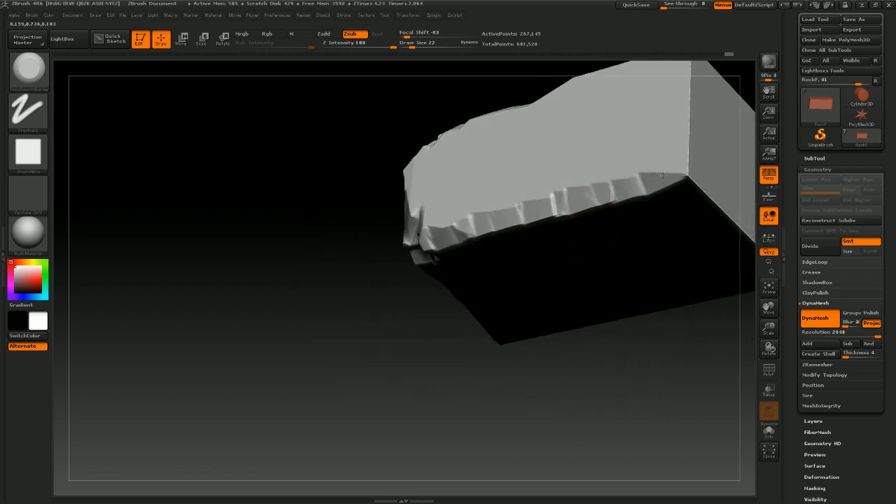
mouse_move(608, 385)
mouse_down()
mouse_move(578, 390)
mouse_move(613, 380)
mouse_move(584, 384)
mouse_up()
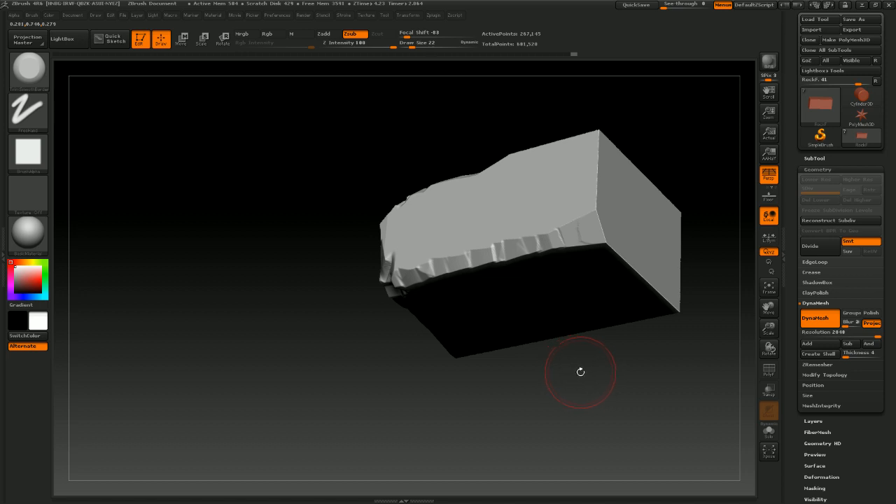
mouse_move(609, 382)
mouse_down()
mouse_move(566, 337)
mouse_move(587, 358)
mouse_move(584, 303)
mouse_up()
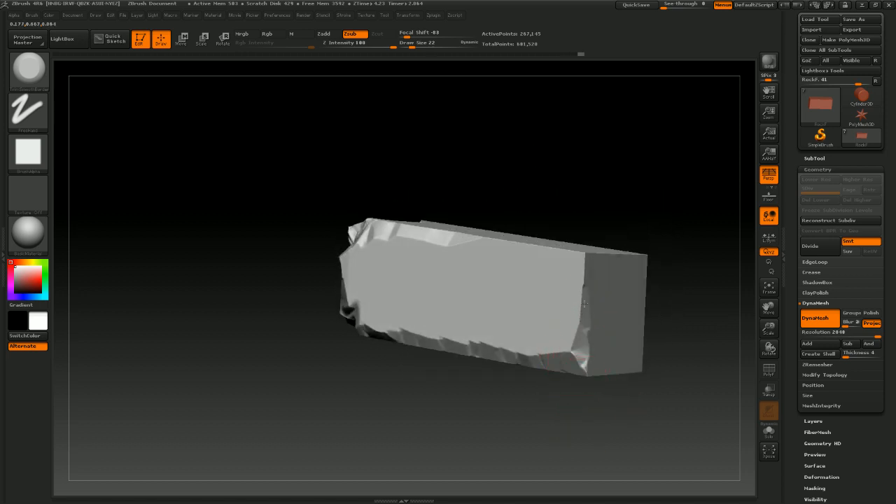
Trim the opposite end and remaining edges of the block into broken rock facets
mouse_move(669, 226)
mouse_down()
mouse_move(644, 232)
mouse_move(642, 302)
mouse_move(629, 308)
mouse_up()
drag(528, 274, 428, 240)
drag(631, 363, 610, 367)
mouse_move(469, 288)
mouse_down()
mouse_move(483, 266)
mouse_move(576, 229)
mouse_up()
mouse_move(639, 388)
mouse_down()
mouse_move(609, 350)
mouse_move(553, 226)
mouse_move(606, 296)
mouse_move(573, 220)
mouse_move(581, 205)
mouse_up()
alt+drag(612, 420, 487, 263)
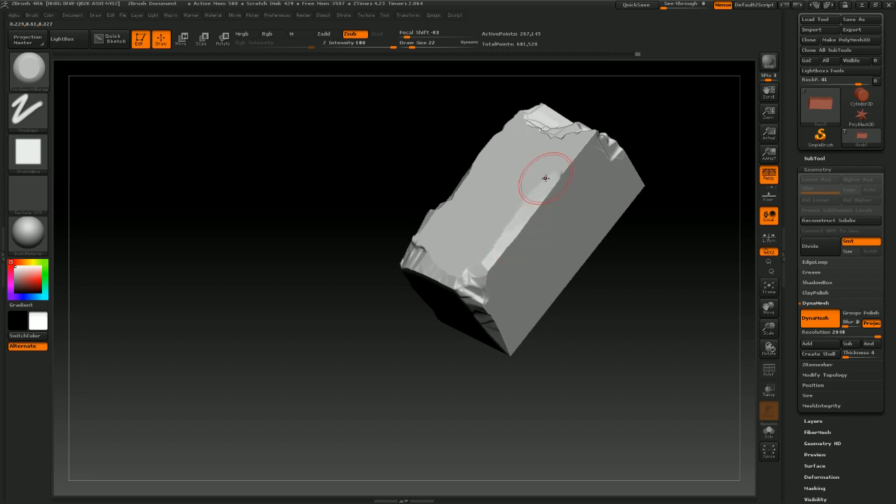
mouse_move(591, 308)
mouse_down()
mouse_move(569, 373)
mouse_move(608, 358)
mouse_move(528, 234)
mouse_up()
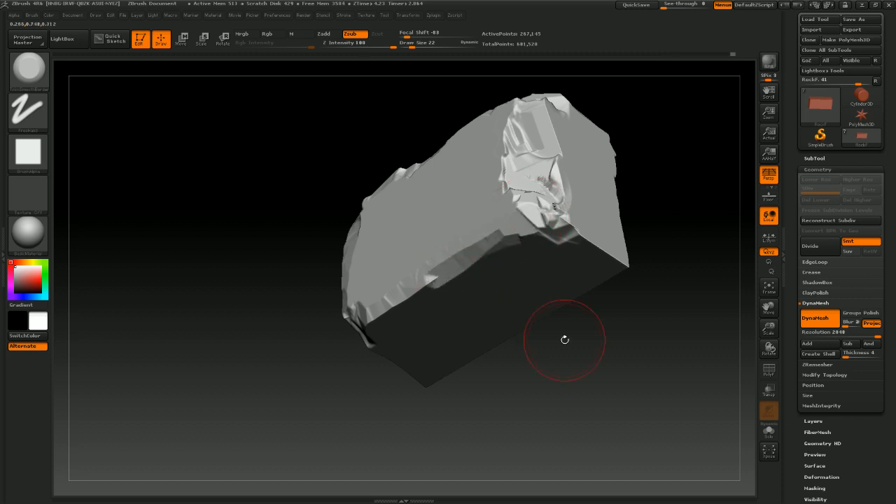
drag(566, 340, 488, 238)
mouse_move(642, 335)
mouse_down()
mouse_move(646, 354)
mouse_move(456, 270)
mouse_up()
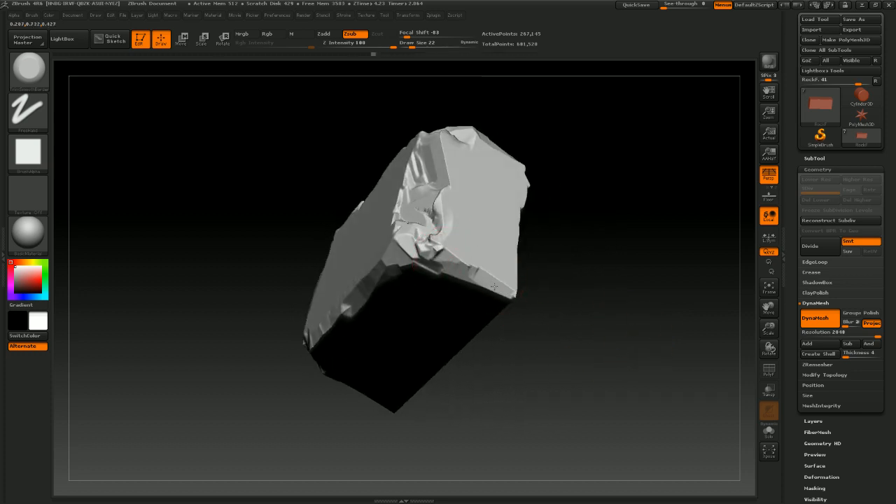
mouse_move(555, 327)
mouse_down()
mouse_move(505, 323)
mouse_move(499, 296)
mouse_up()
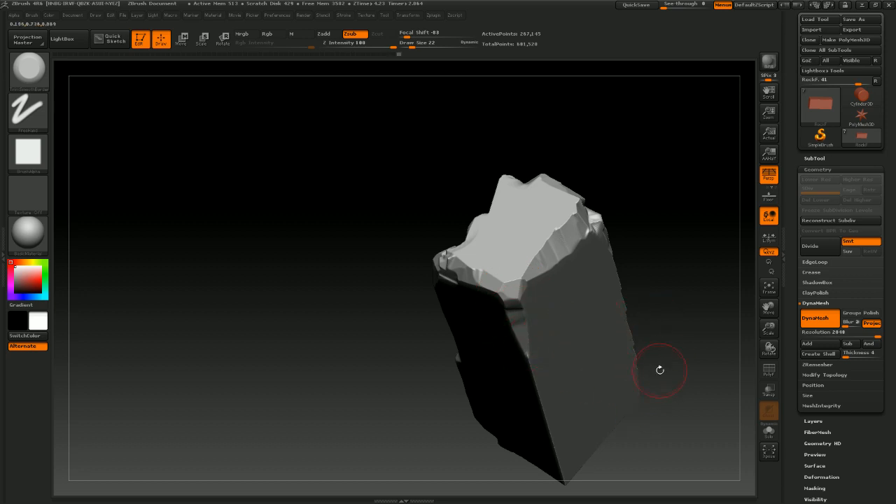
drag(659, 369, 642, 240)
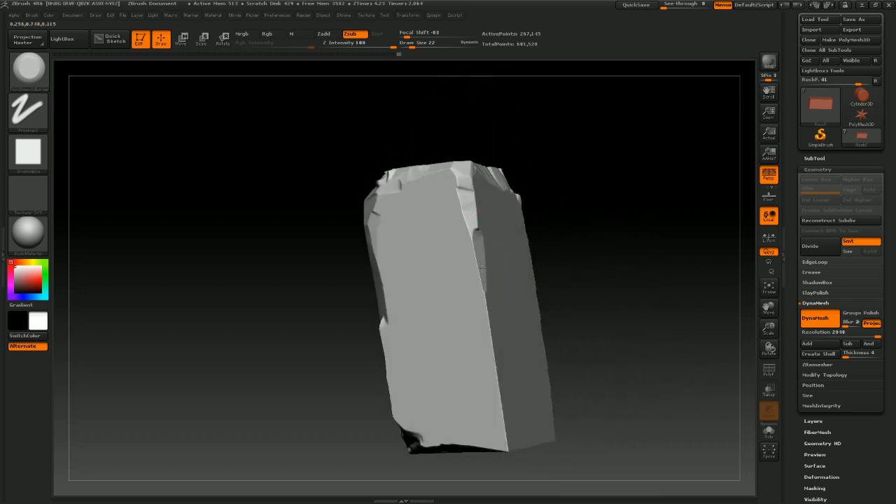
drag(492, 352, 506, 427)
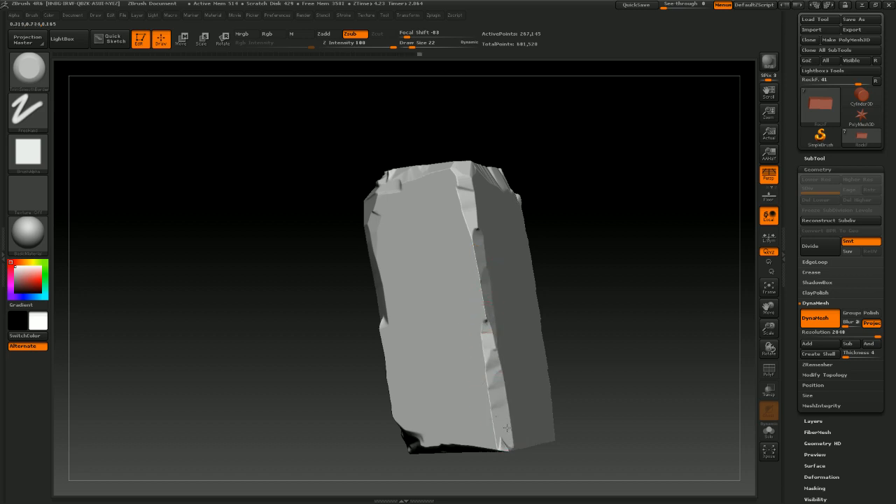
mouse_move(625, 396)
mouse_down()
mouse_move(601, 280)
mouse_move(459, 352)
mouse_move(493, 370)
mouse_up()
Trim additional broken facets around the block's ends and edges with TrimSmoothBorder strokes
key(shift)
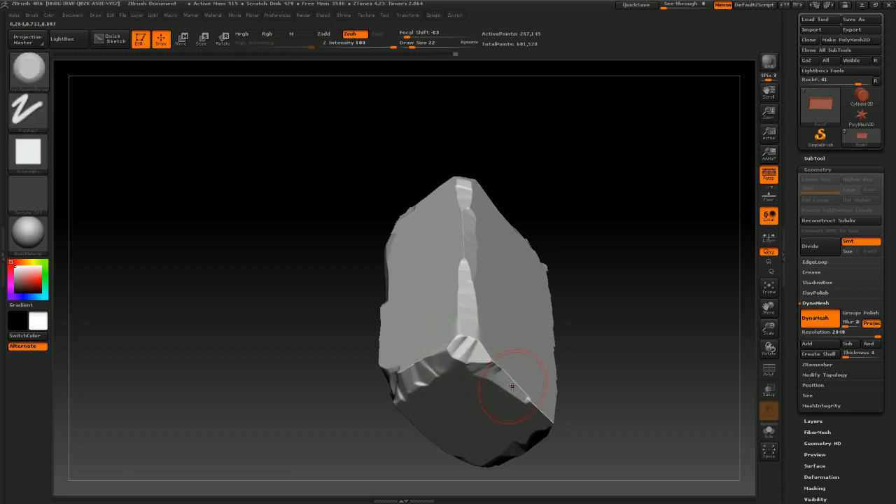
drag(612, 410, 540, 340)
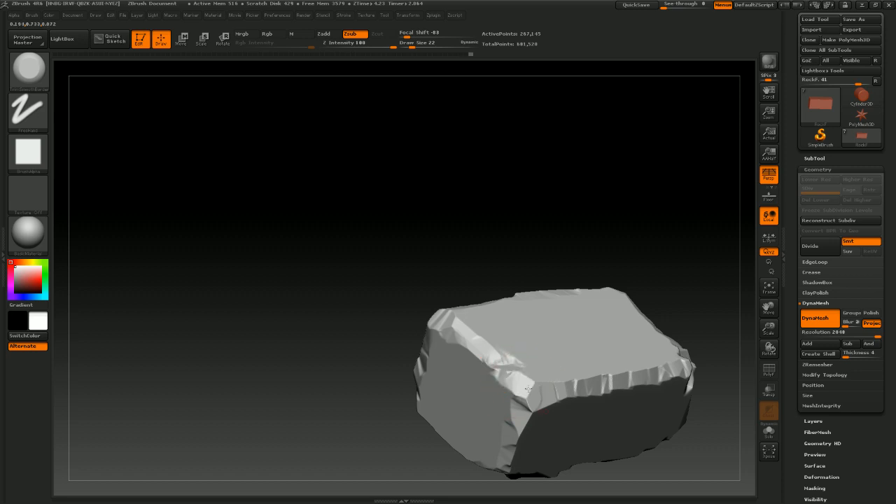
mouse_move(473, 241)
mouse_down()
mouse_move(526, 321)
mouse_move(544, 376)
mouse_move(566, 272)
mouse_move(571, 156)
mouse_move(606, 136)
mouse_move(618, 147)
mouse_move(611, 181)
mouse_move(620, 243)
mouse_move(534, 253)
mouse_move(552, 257)
mouse_move(564, 274)
mouse_move(589, 249)
mouse_move(584, 398)
mouse_move(634, 314)
mouse_move(648, 348)
mouse_move(594, 346)
mouse_move(595, 338)
mouse_move(592, 364)
mouse_move(634, 296)
mouse_move(596, 343)
mouse_up()
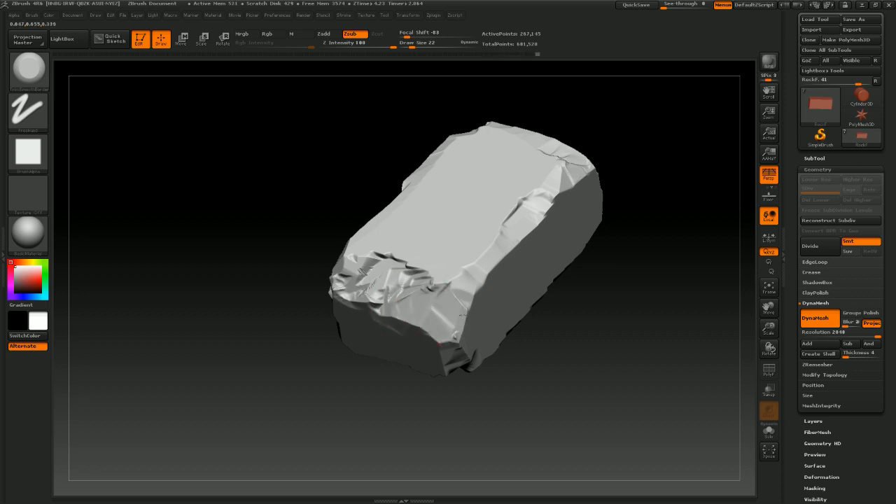
drag(473, 286, 494, 258)
mouse_move(562, 405)
mouse_down()
mouse_move(564, 364)
mouse_move(526, 350)
mouse_up()
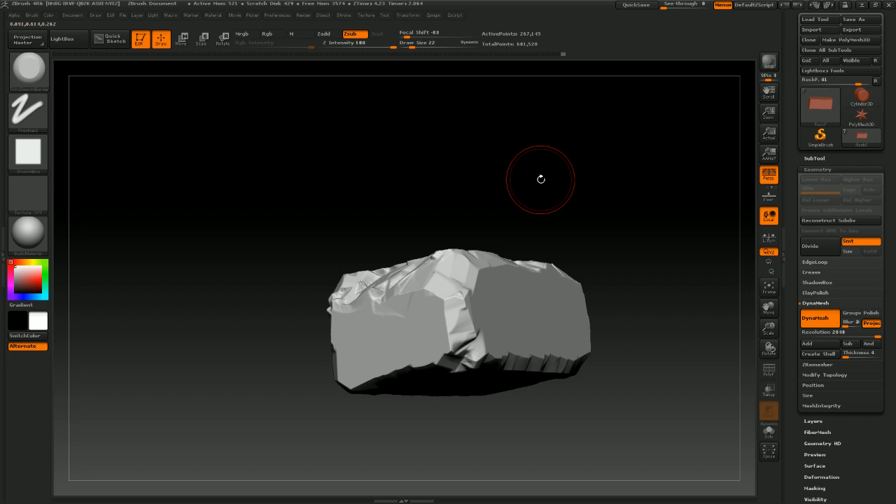
mouse_move(550, 210)
mouse_down()
mouse_move(562, 194)
mouse_move(562, 232)
mouse_move(465, 328)
mouse_move(572, 331)
mouse_move(532, 311)
mouse_move(441, 295)
mouse_move(465, 290)
mouse_move(456, 289)
mouse_up()
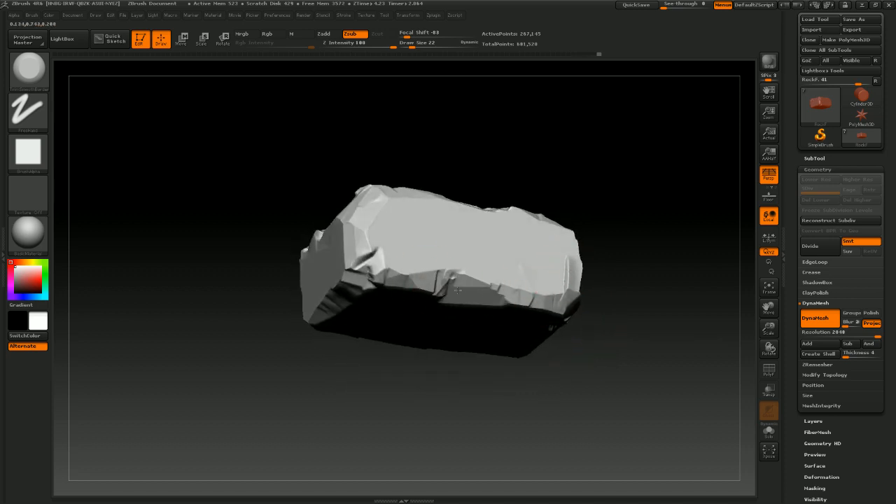
mouse_move(569, 352)
mouse_down()
mouse_move(547, 307)
mouse_move(579, 319)
mouse_up()
drag(648, 245, 666, 293)
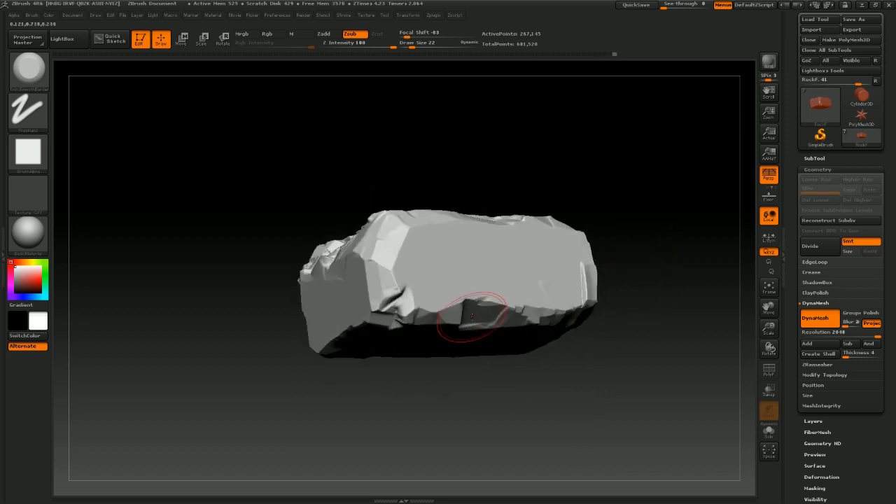
Carve a deep notch and chipped facets into the block's long side face with TrimSmoothBorder
mouse_move(477, 312)
mouse_down()
mouse_move(466, 319)
mouse_move(467, 306)
mouse_move(529, 263)
mouse_up()
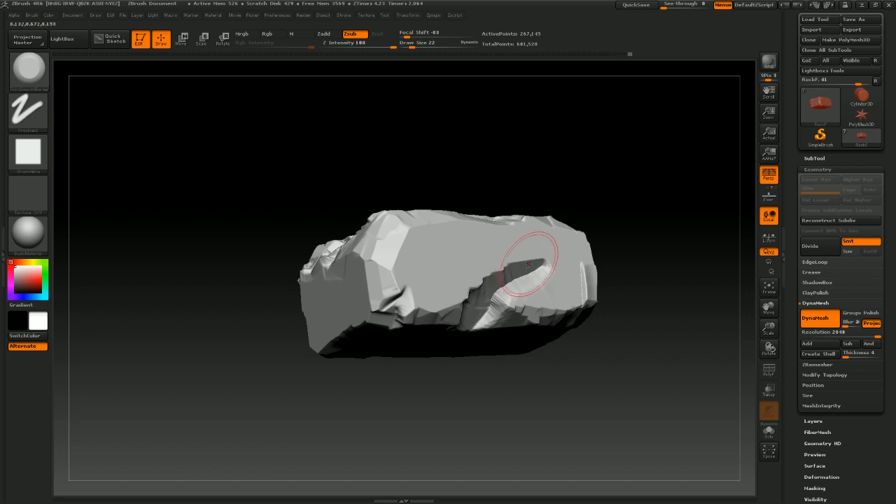
mouse_move(602, 384)
mouse_down()
mouse_move(611, 400)
mouse_move(583, 366)
mouse_move(603, 374)
mouse_move(588, 350)
mouse_up()
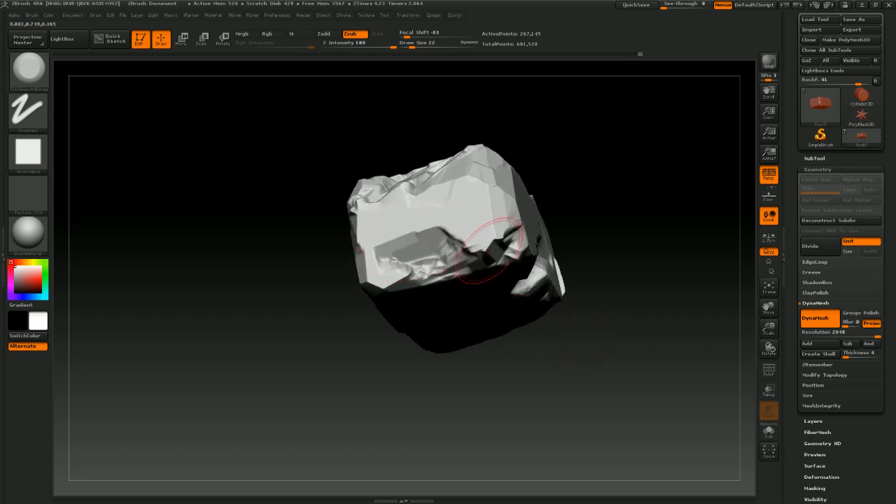
mouse_move(596, 360)
mouse_down()
mouse_move(606, 376)
mouse_move(606, 358)
mouse_move(546, 362)
mouse_move(593, 380)
mouse_move(526, 329)
mouse_up()
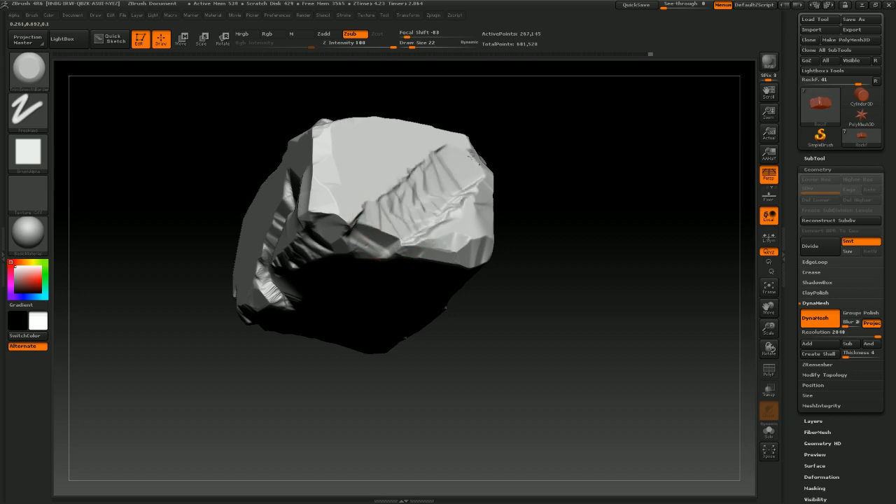
drag(526, 329, 577, 300)
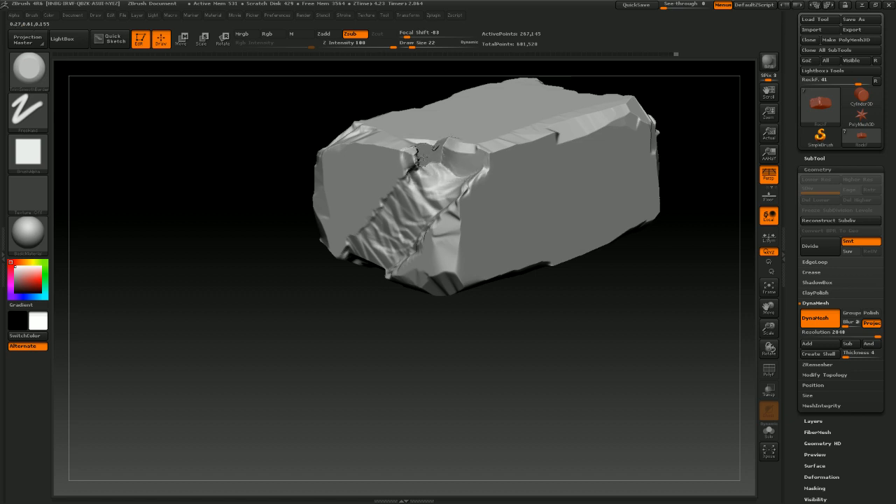
mouse_move(582, 346)
mouse_down()
mouse_move(560, 398)
mouse_move(557, 378)
mouse_move(522, 340)
mouse_up()
mouse_move(498, 385)
mouse_down()
mouse_move(521, 411)
mouse_move(619, 445)
mouse_move(513, 381)
mouse_up()
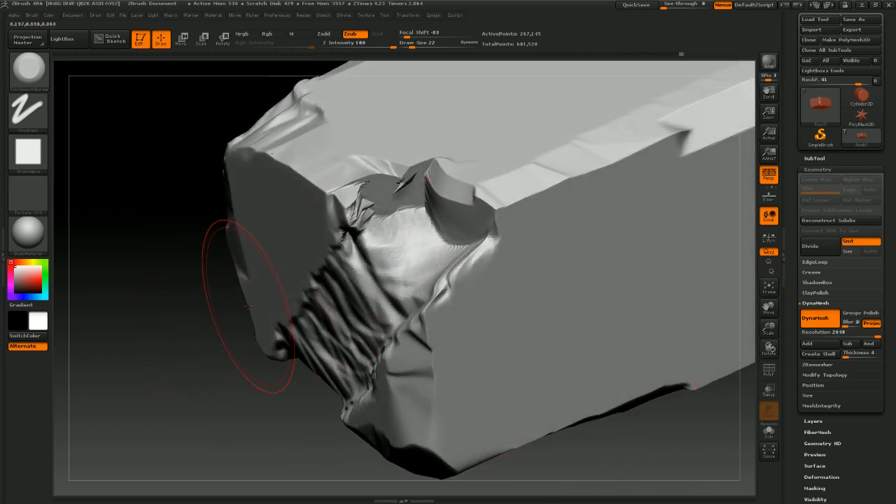
Undo the last stroke on the block's end corner and smooth the torn facet there
key(ctrl)
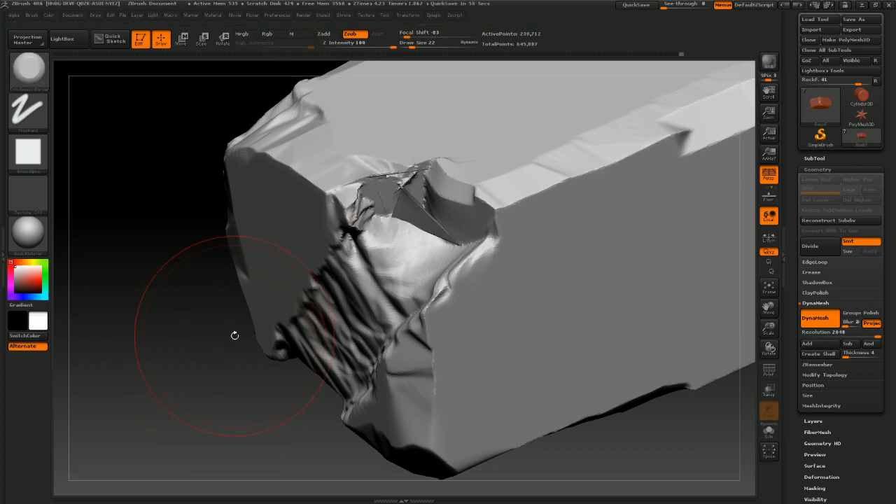
mouse_move(245, 351)
mouse_down()
mouse_move(226, 360)
mouse_move(243, 365)
mouse_up()
key(ctrl+z)
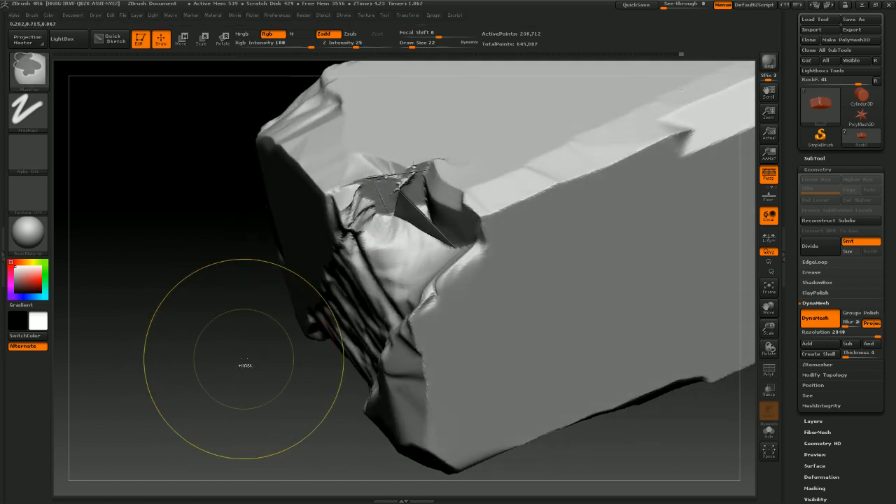
mouse_move(372, 191)
shift+mouse_down()
mouse_move(414, 167)
mouse_move(360, 190)
mouse_move(338, 221)
mouse_move(373, 192)
shift+mouse_up()
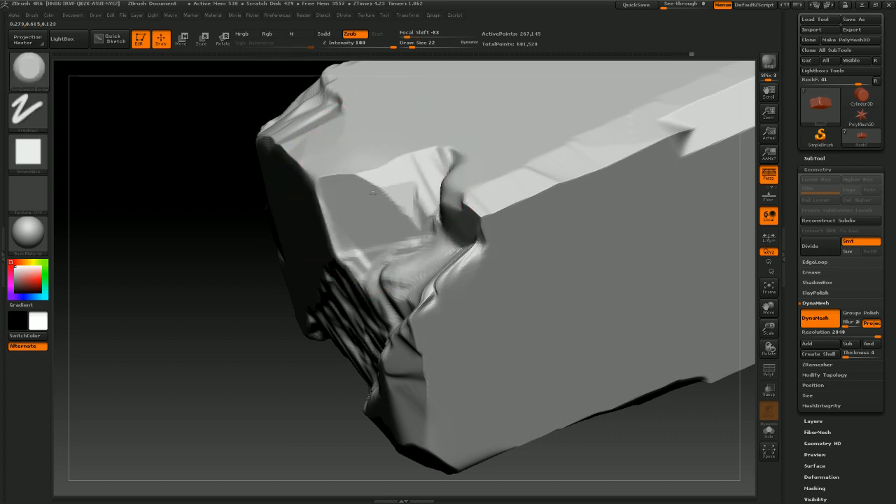
Set the TrimSmoothBorder draw size to 17 and undo the last three strokes
drag(244, 382, 385, 335)
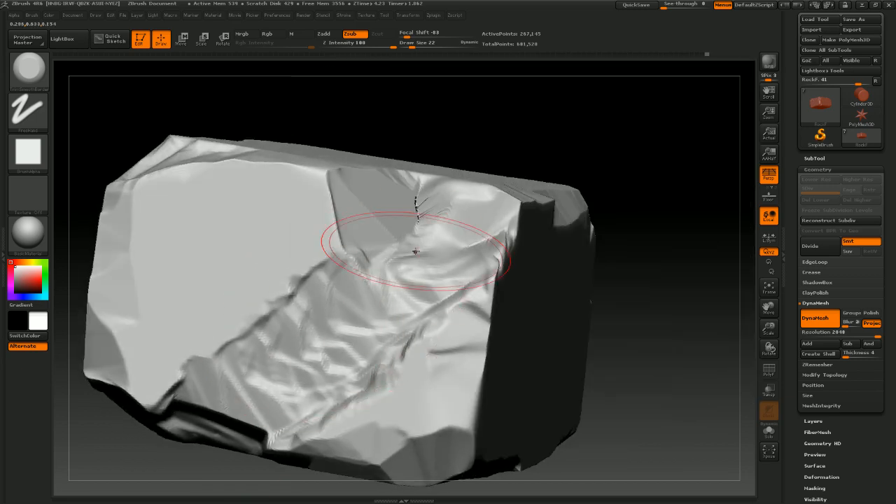
key(s)
drag(422, 199, 435, 206)
key(ctrl+z)
key(ctrl+z)
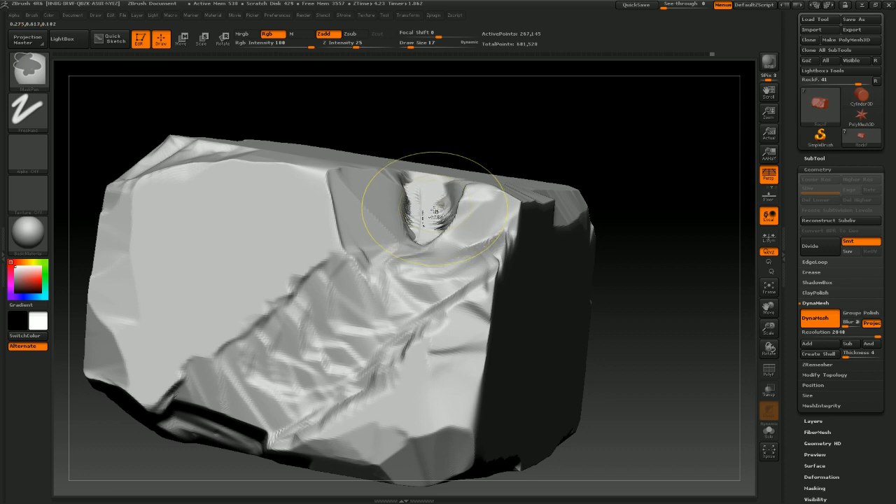
key(ctrl+z)
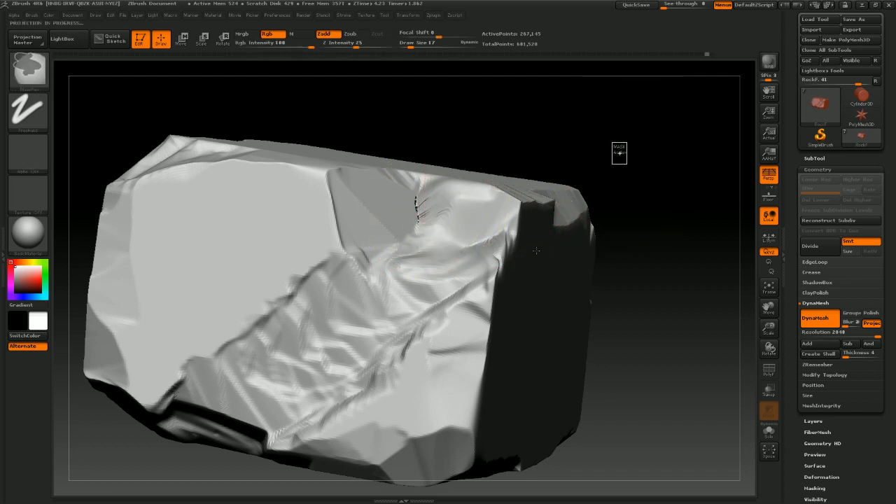
Trim more flat facets along the block's long edges at draw size 17
mouse_move(632, 216)
mouse_down()
mouse_move(619, 392)
mouse_move(602, 333)
mouse_up()
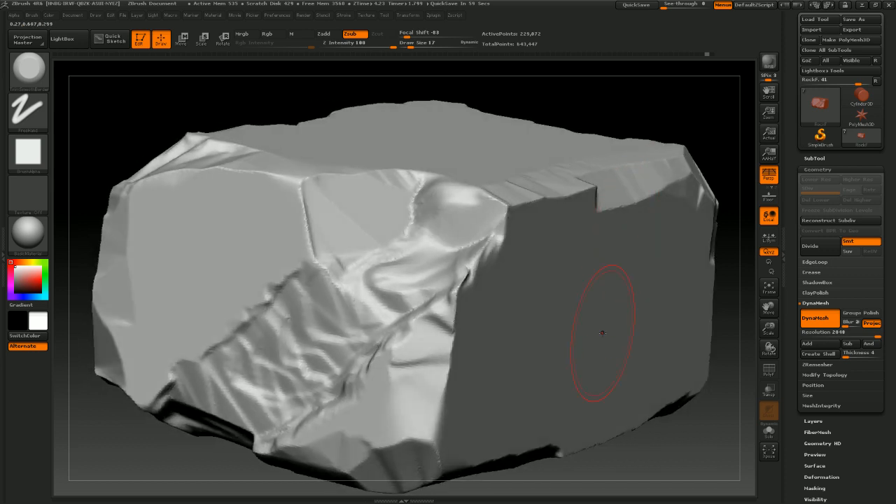
mouse_move(659, 444)
alt+mouse_down()
mouse_move(616, 404)
mouse_move(598, 415)
mouse_move(479, 271)
alt+mouse_up()
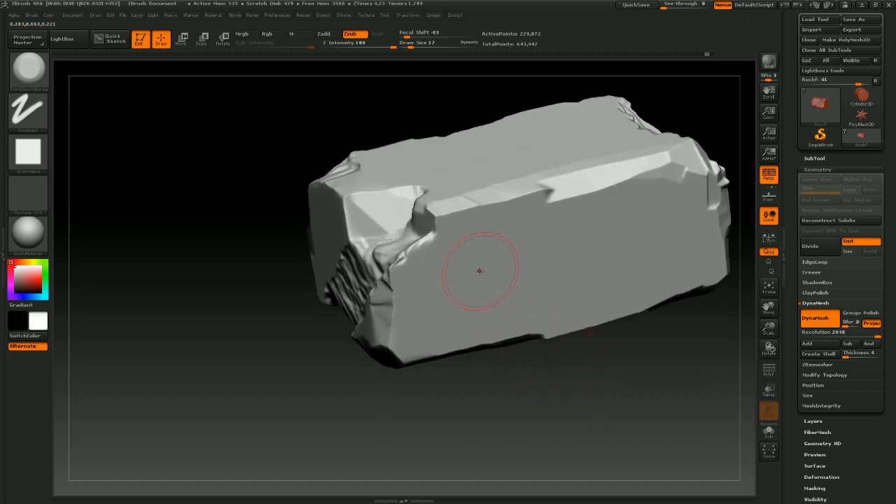
drag(429, 213, 447, 214)
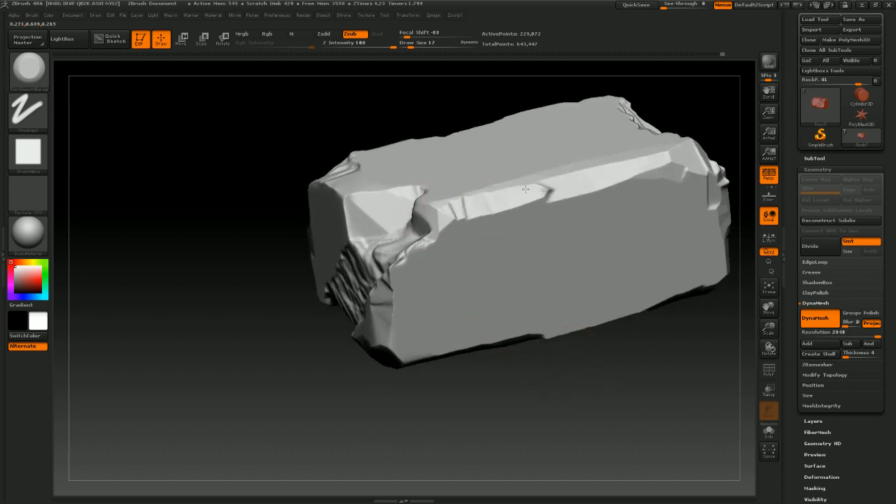
drag(607, 412, 560, 297)
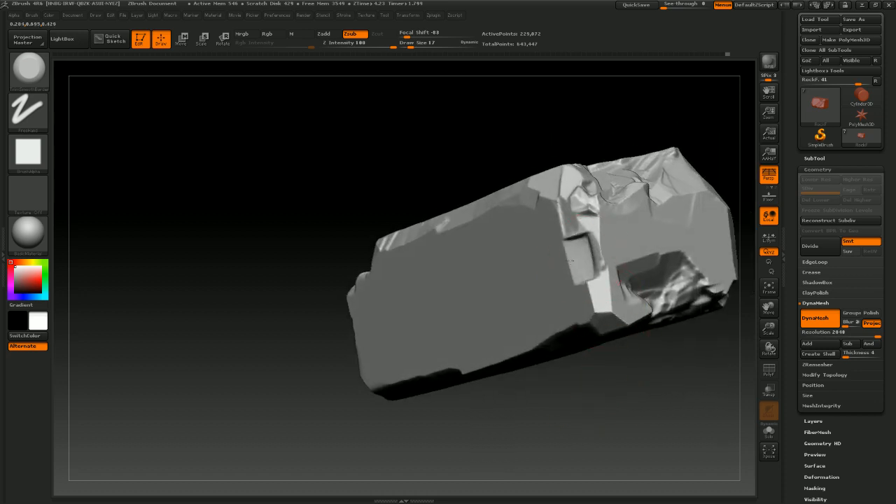
Carve stepped, layered ledges into the block's side face with TrimSmoothBorder strokes
drag(545, 254, 486, 283)
mouse_move(608, 396)
mouse_down()
mouse_move(648, 408)
mouse_move(632, 413)
mouse_up()
drag(578, 311, 494, 303)
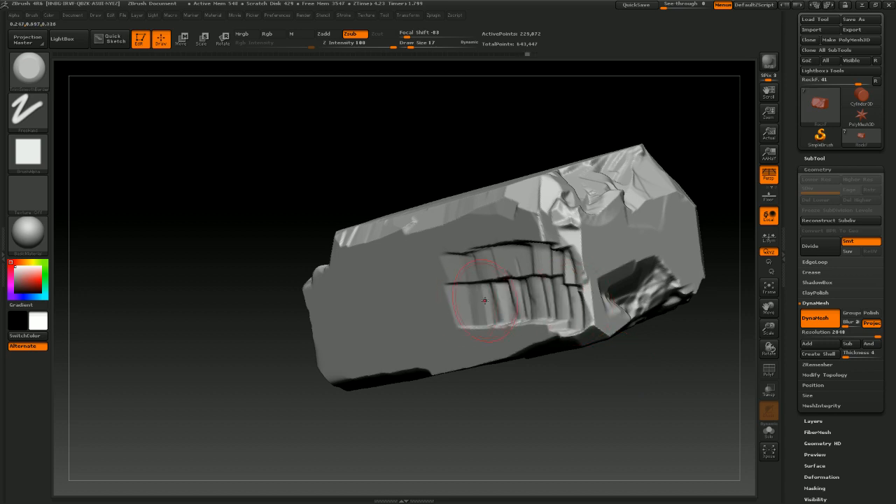
mouse_move(606, 408)
mouse_down()
mouse_move(626, 436)
mouse_move(603, 446)
mouse_move(568, 319)
mouse_up()
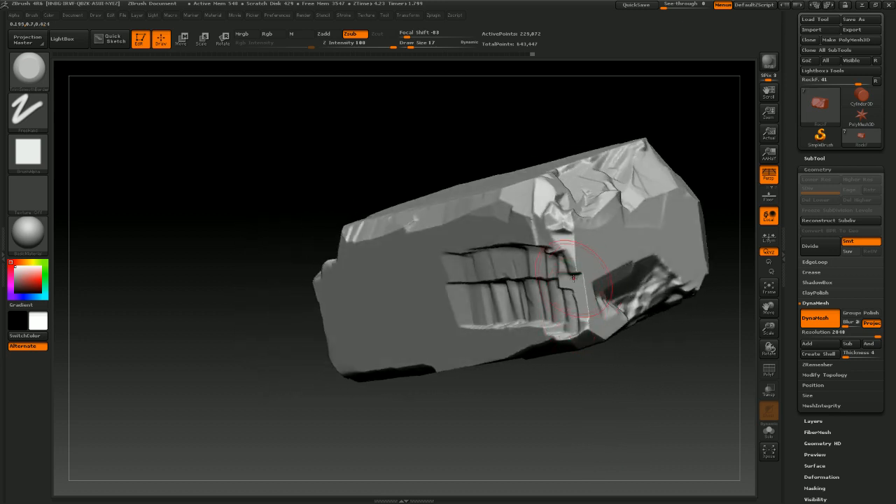
drag(572, 277, 539, 241)
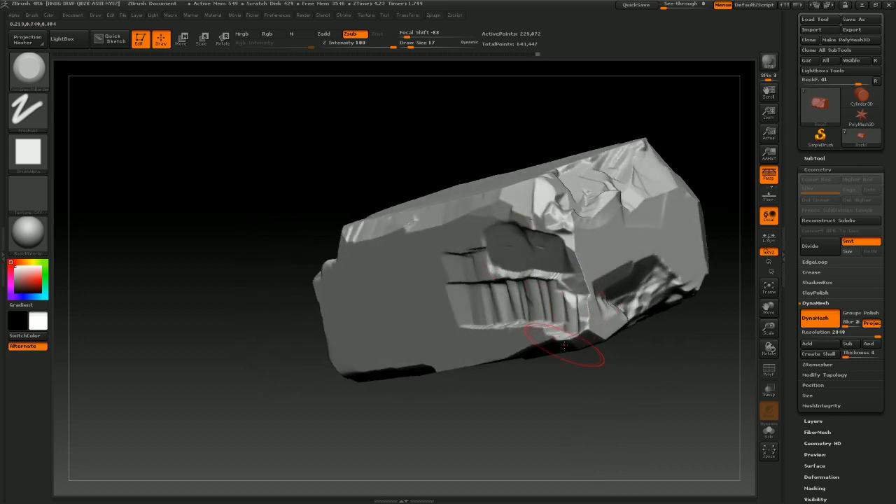
drag(564, 345, 574, 401)
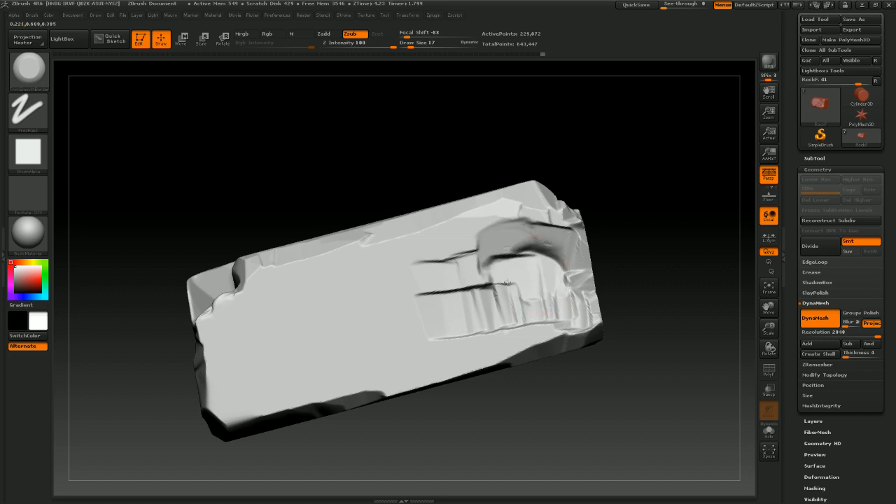
Cut crack-like grooves and small chips into the rock's faces with a smaller TrimSmoothBorder brush
mouse_move(476, 284)
mouse_down()
mouse_move(393, 287)
mouse_move(430, 266)
mouse_move(456, 267)
mouse_up()
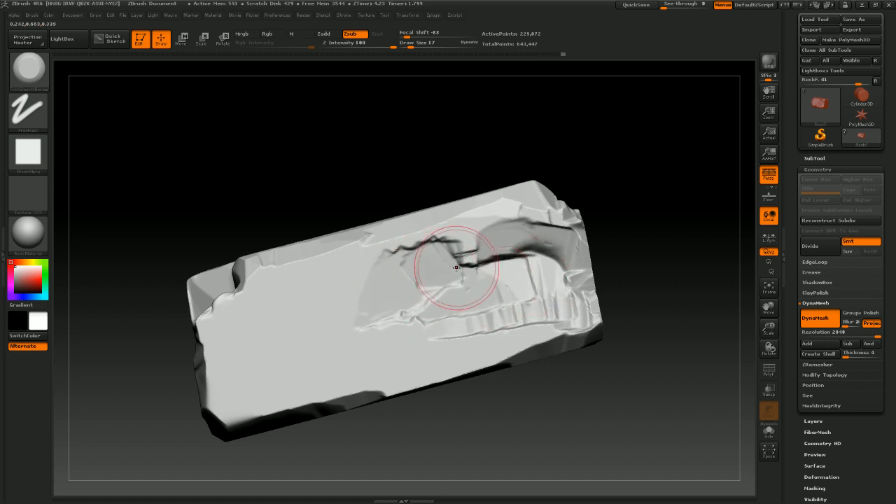
mouse_move(586, 382)
mouse_down()
mouse_move(592, 345)
mouse_move(600, 405)
mouse_move(569, 413)
mouse_up()
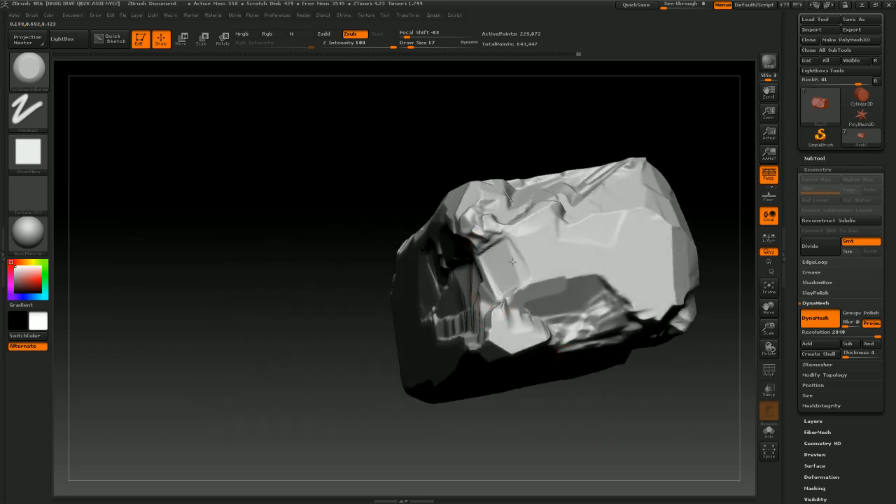
drag(524, 275, 523, 276)
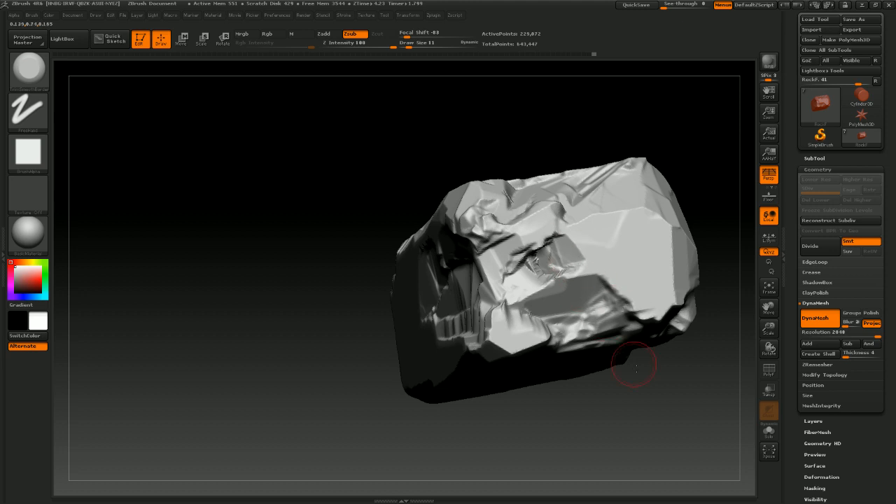
mouse_move(634, 366)
mouse_down()
mouse_move(631, 407)
mouse_move(616, 414)
mouse_move(621, 396)
mouse_up()
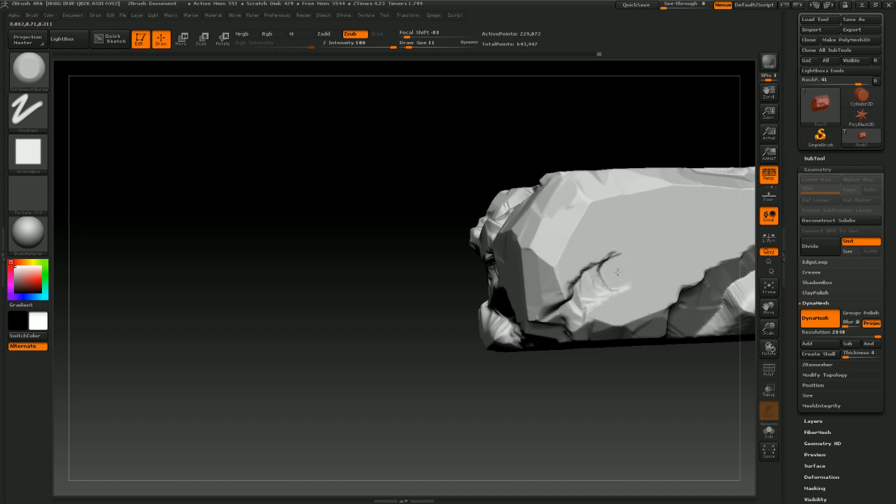
drag(628, 407, 514, 398)
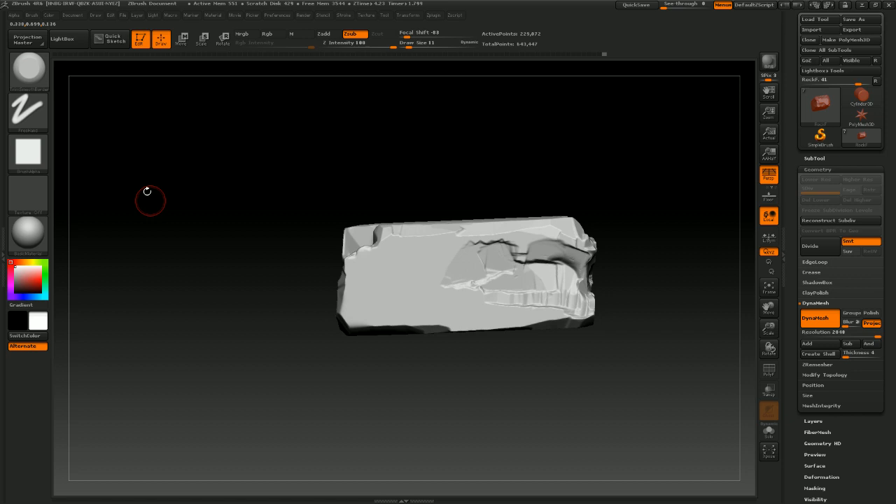
Switch to the Move brush, set draw size 37, and pull the block's end outward into a rounder shape
click(30, 70)
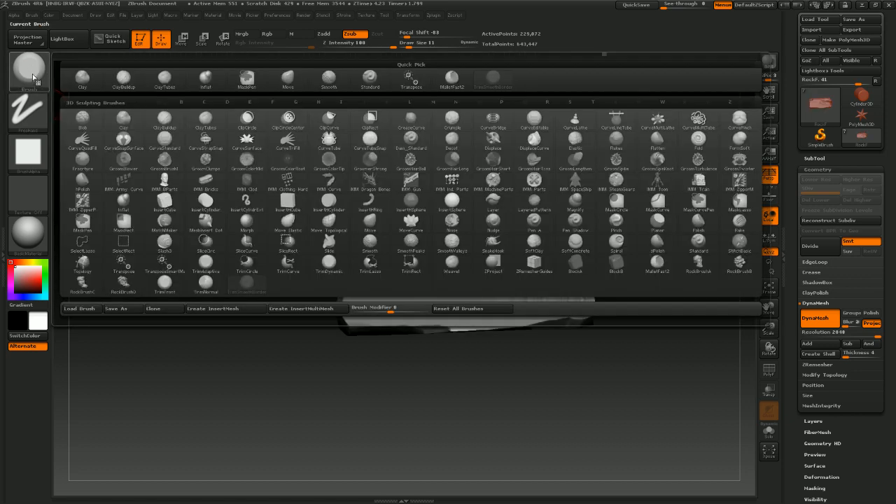
click(290, 79)
key(s)
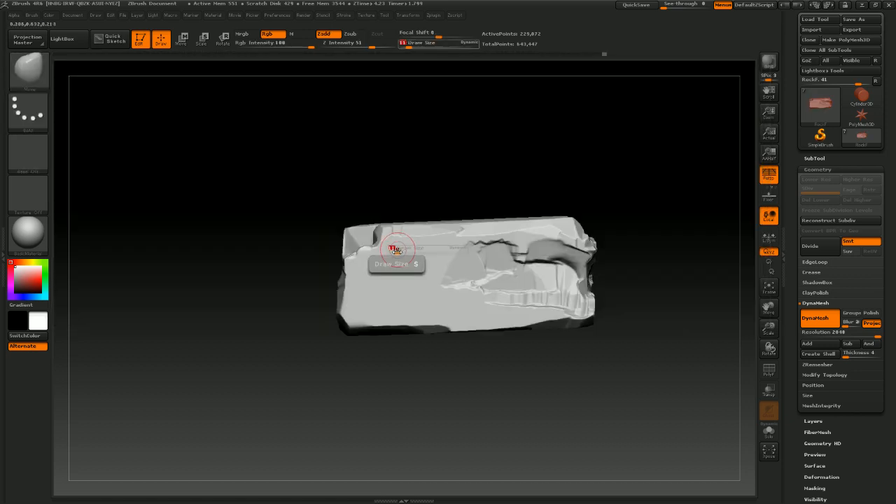
drag(397, 250, 403, 251)
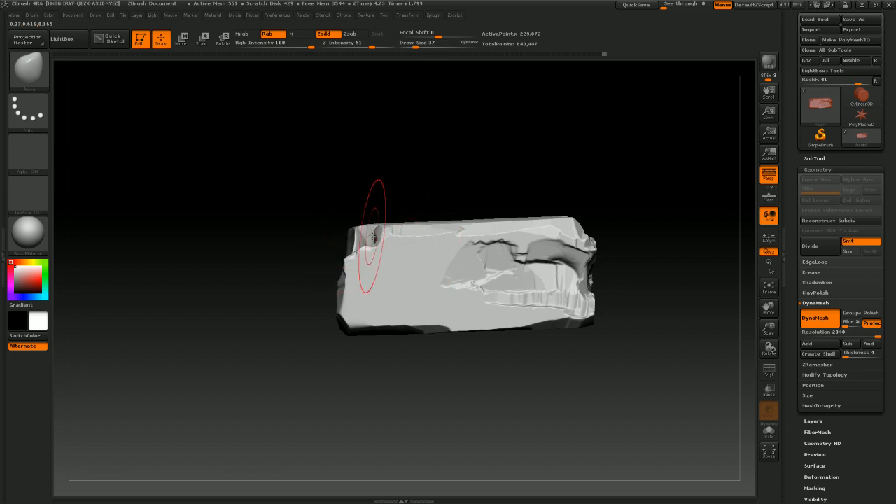
drag(398, 170, 435, 175)
drag(354, 232, 362, 230)
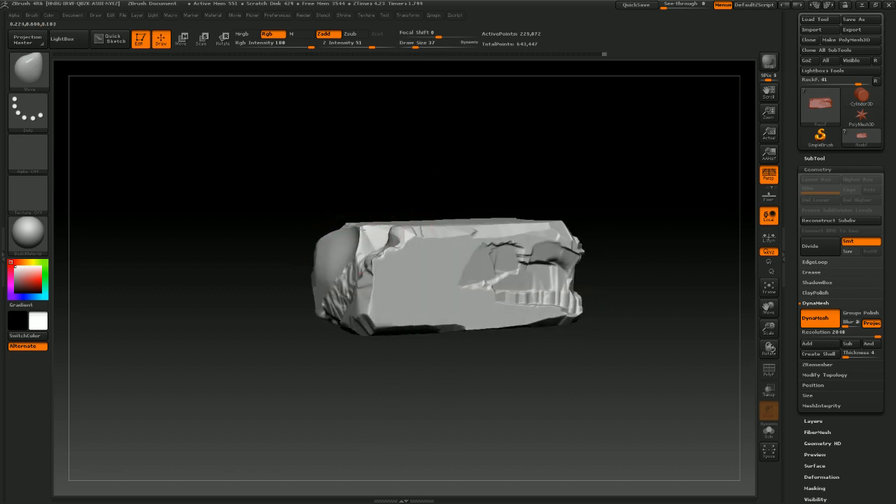
Switch to the ClayTubes brush and try a few clay strokes on the rock's end, undoing the last two
click(26, 70)
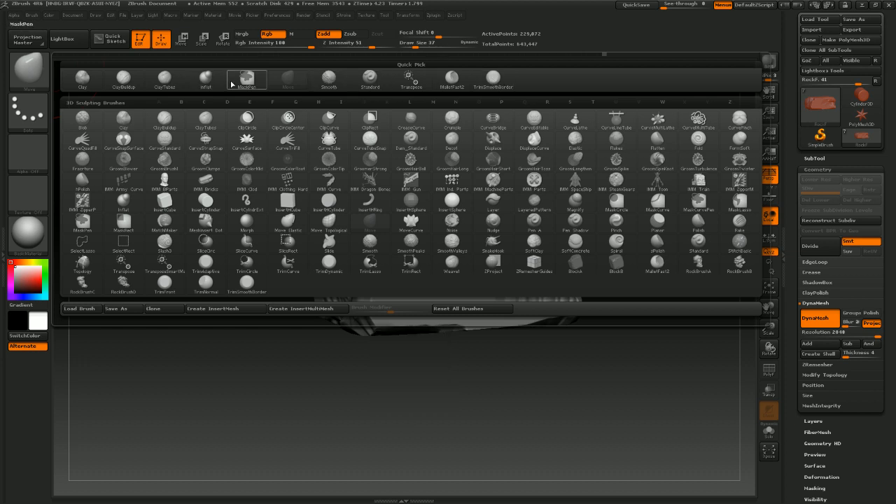
click(171, 80)
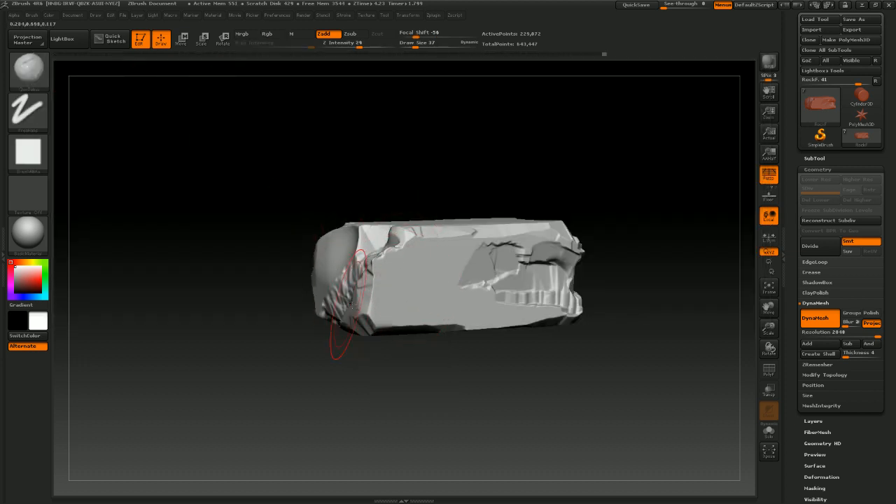
mouse_move(352, 305)
mouse_down()
mouse_move(374, 297)
mouse_move(357, 301)
mouse_move(401, 318)
mouse_up()
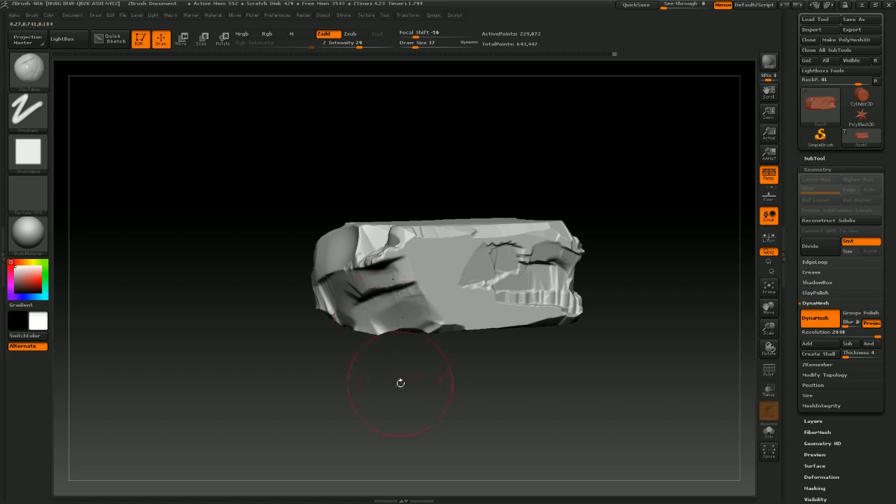
mouse_move(400, 382)
mouse_down()
mouse_move(392, 360)
mouse_move(443, 326)
mouse_up()
mouse_move(540, 432)
mouse_down()
mouse_move(492, 431)
mouse_move(483, 416)
mouse_move(604, 260)
mouse_move(614, 292)
mouse_up()
mouse_move(580, 251)
mouse_down()
mouse_move(599, 237)
mouse_move(553, 263)
mouse_up()
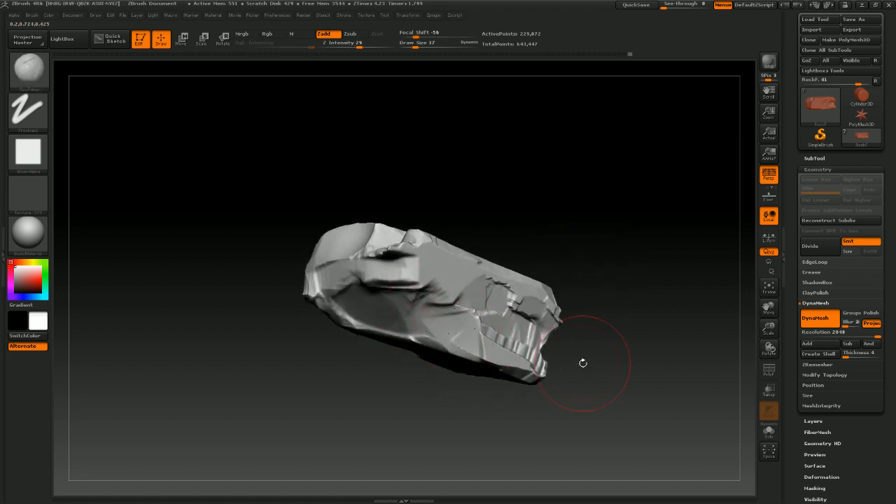
drag(583, 363, 620, 310)
mouse_move(632, 370)
mouse_down()
mouse_move(598, 384)
mouse_move(602, 378)
mouse_up()
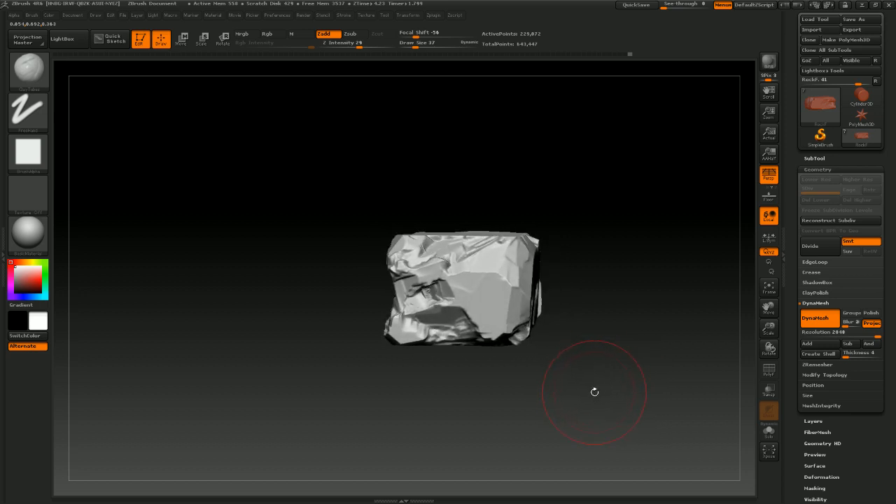
mouse_move(594, 391)
mouse_down()
mouse_move(567, 373)
mouse_move(571, 345)
mouse_up()
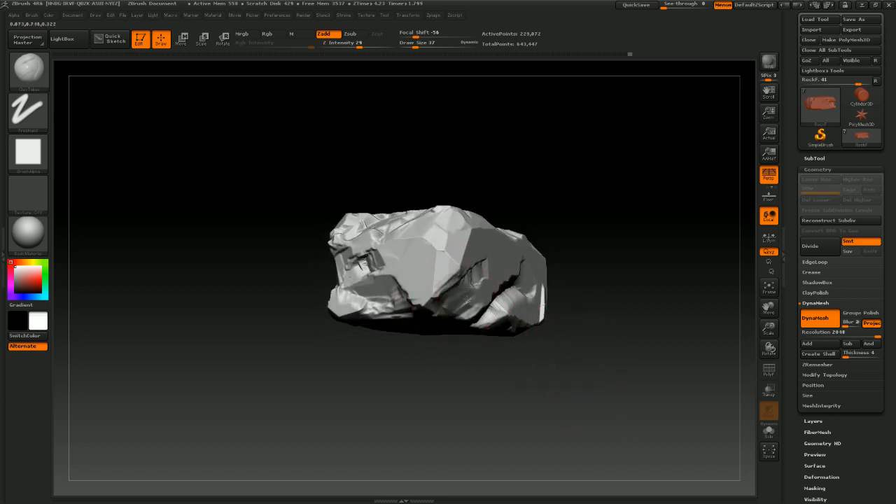
mouse_move(488, 383)
mouse_down()
mouse_move(504, 369)
mouse_move(529, 277)
mouse_move(571, 253)
mouse_move(566, 301)
mouse_up()
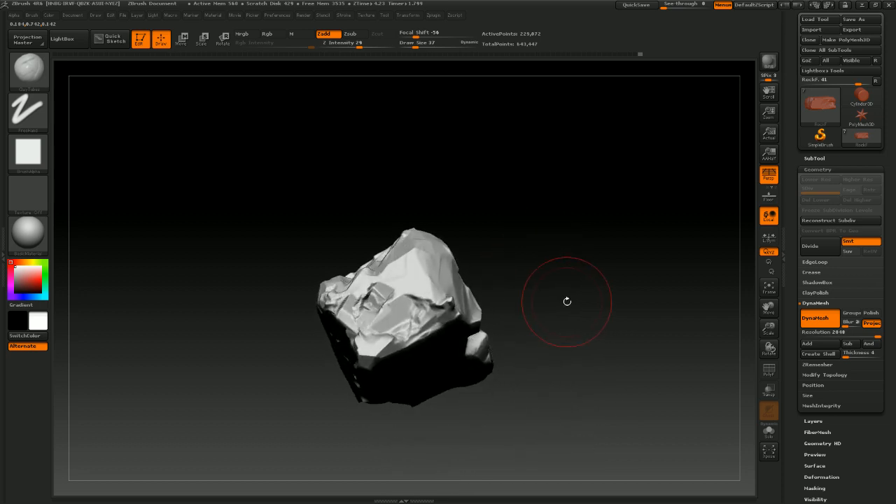
drag(540, 240, 436, 321)
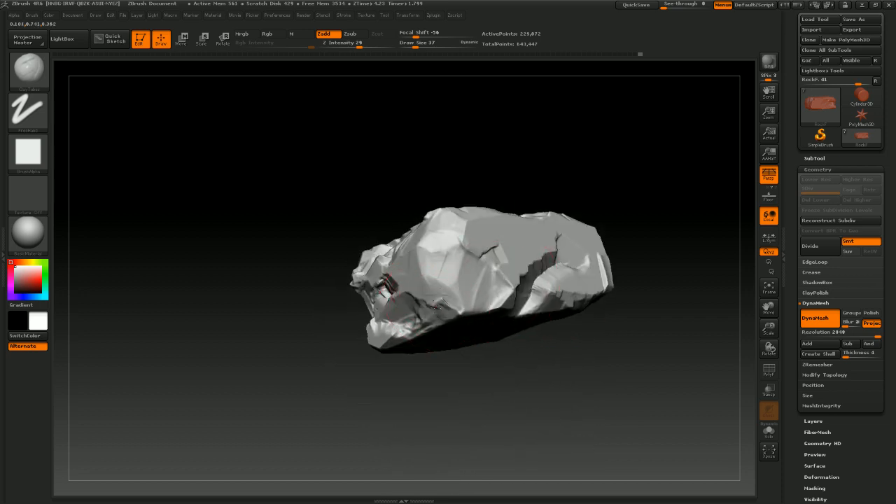
drag(562, 174, 406, 316)
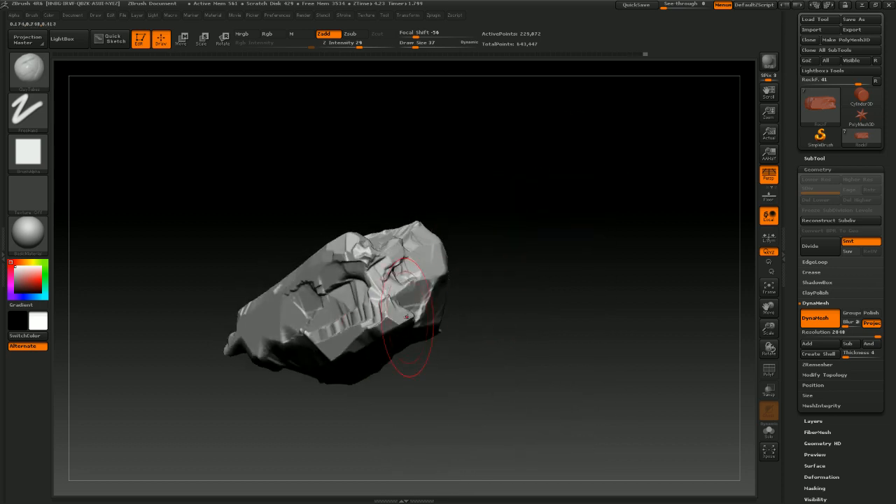
key(ctrl+z)
key(ctrl+z)
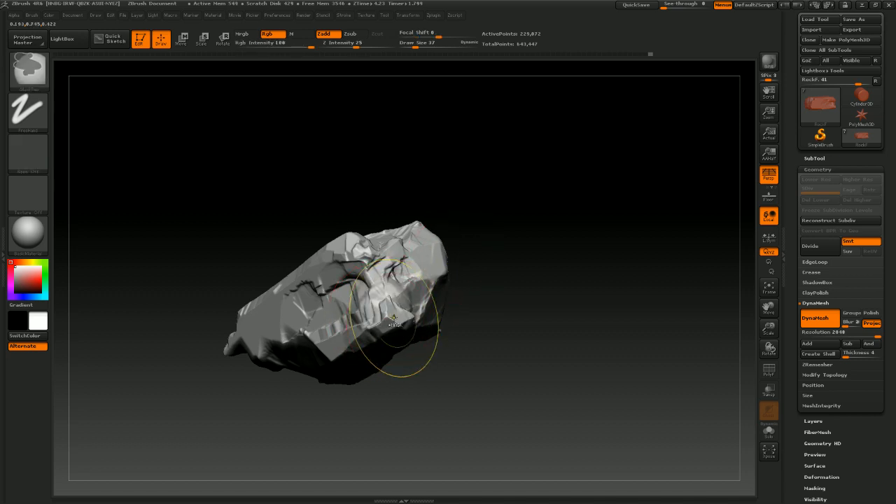
Try dabbing a ClayTubes patch onto the rock's broad face, then undo it
drag(483, 210, 563, 346)
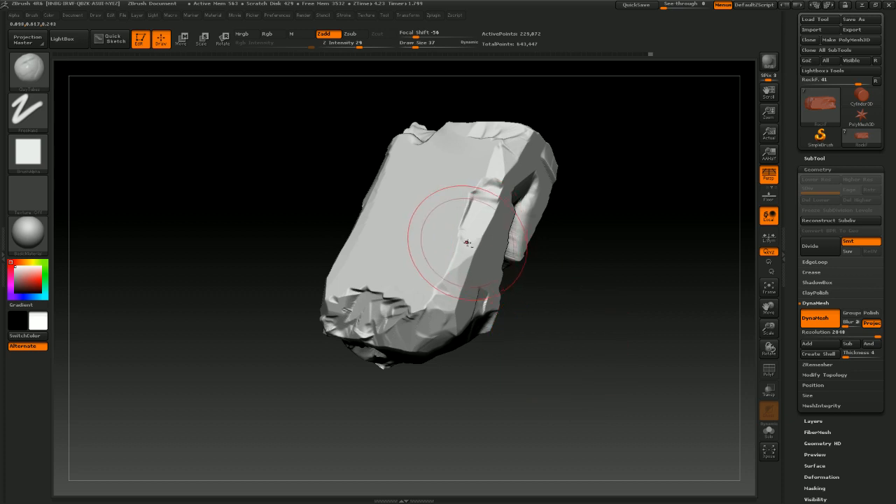
drag(448, 217, 447, 204)
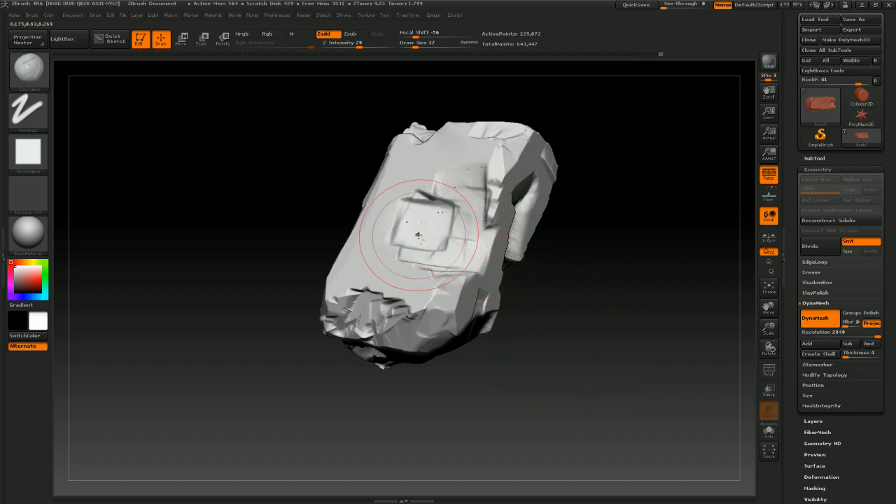
mouse_move(563, 301)
mouse_down()
mouse_move(599, 259)
mouse_move(582, 280)
mouse_move(581, 301)
mouse_up()
key(ctrl)
key(ctrl+z)
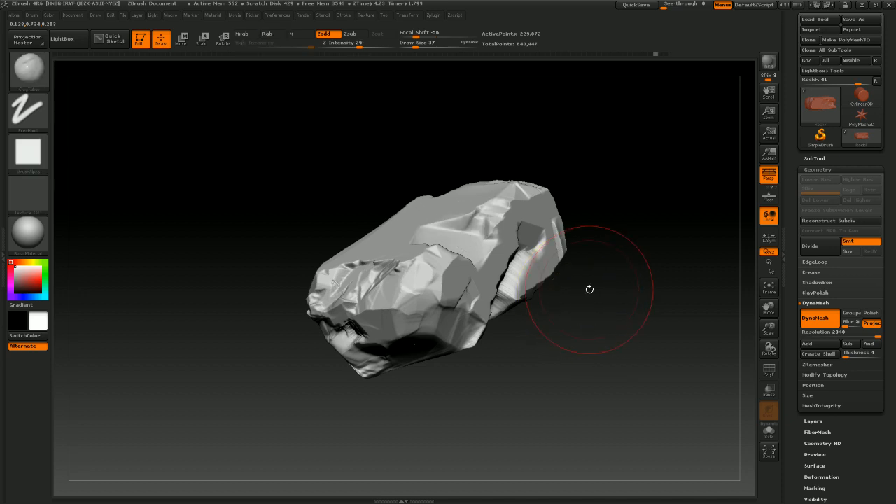
key(ctrl+z)
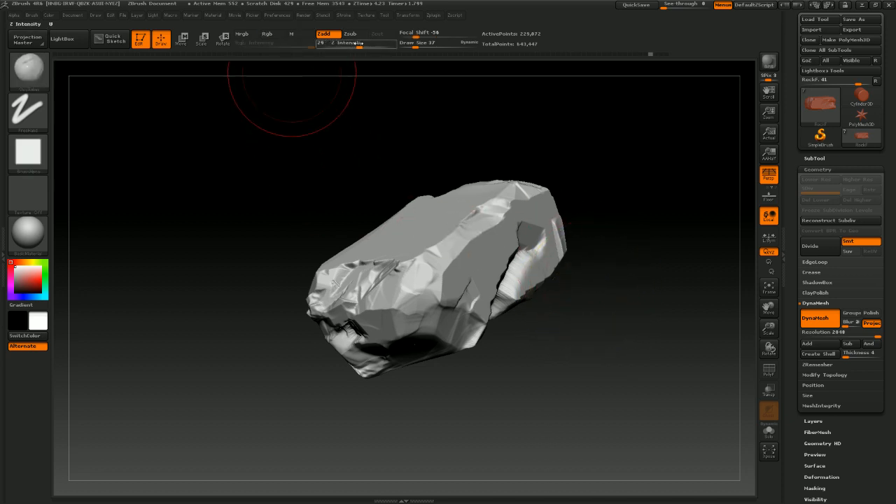
Lower the Z intensity to 17 and dab another clay patch onto the face, then undo it
drag(358, 43, 349, 42)
mouse_move(568, 359)
mouse_down()
mouse_move(564, 370)
mouse_move(459, 279)
mouse_up()
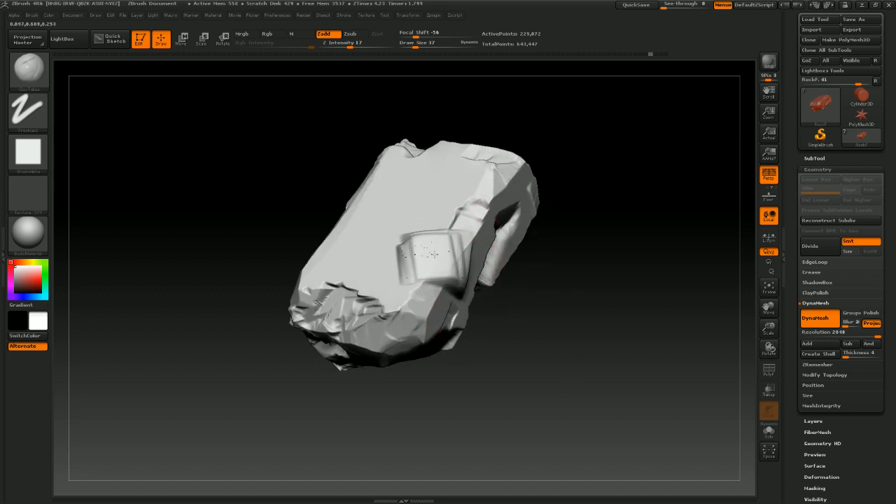
key(ctrl)
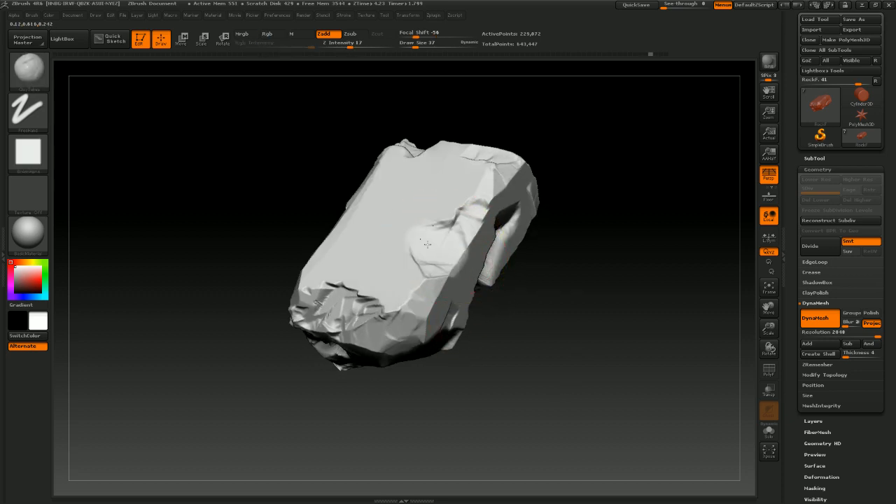
Set draw size 20, build up clay along the rock's top ridge with ClayTubes, and smooth it
mouse_move(544, 219)
mouse_down()
mouse_move(592, 230)
mouse_move(465, 211)
mouse_up()
mouse_move(569, 273)
mouse_down()
mouse_move(562, 302)
mouse_move(578, 242)
mouse_move(572, 189)
mouse_move(621, 229)
mouse_move(620, 186)
mouse_move(591, 210)
mouse_move(552, 148)
mouse_move(592, 210)
mouse_move(582, 172)
mouse_move(570, 231)
mouse_move(329, 254)
mouse_up()
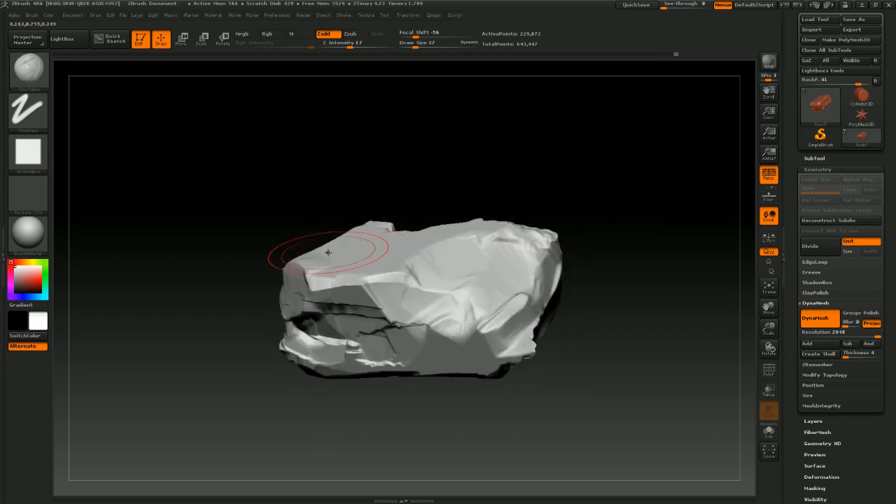
drag(407, 189, 394, 193)
mouse_move(165, 170)
mouse_down()
mouse_move(370, 178)
mouse_move(406, 208)
mouse_move(436, 69)
mouse_up()
alt+drag(468, 138, 488, 142)
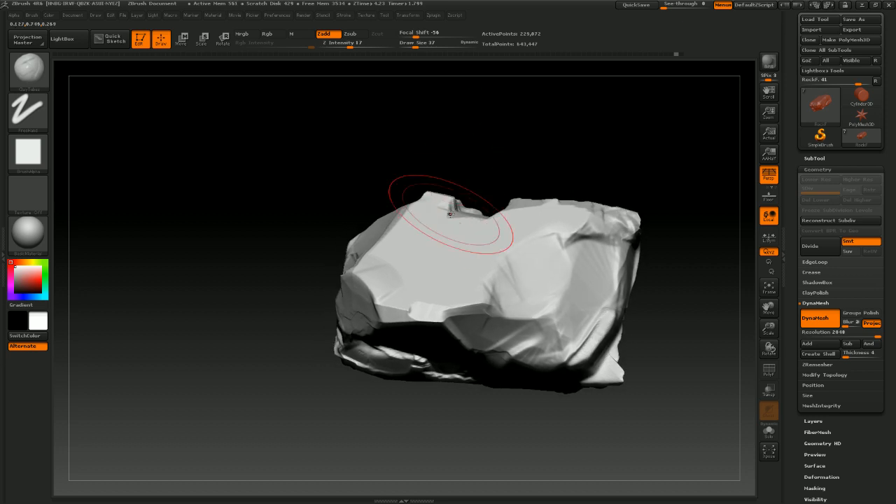
key(s)
drag(452, 217, 448, 216)
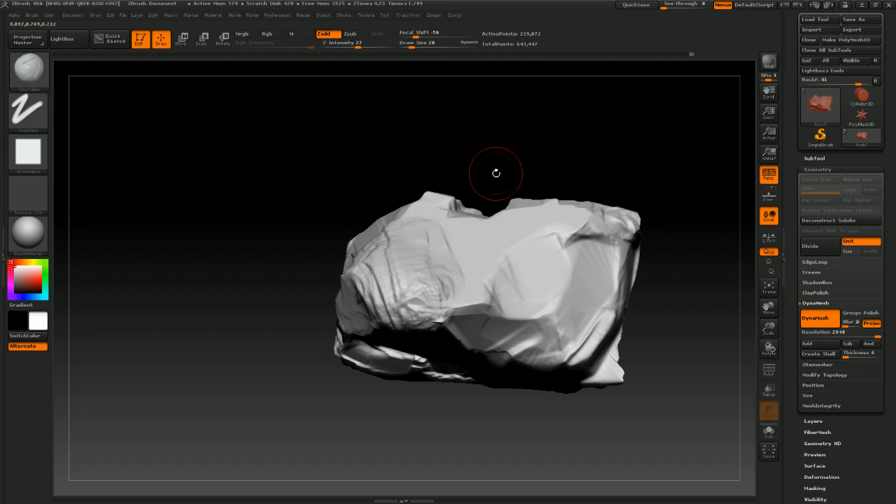
drag(496, 173, 506, 130)
mouse_move(444, 248)
mouse_down()
mouse_move(470, 197)
mouse_move(467, 211)
mouse_move(551, 196)
mouse_move(519, 200)
mouse_move(532, 231)
mouse_up()
shift+drag(386, 320, 402, 304)
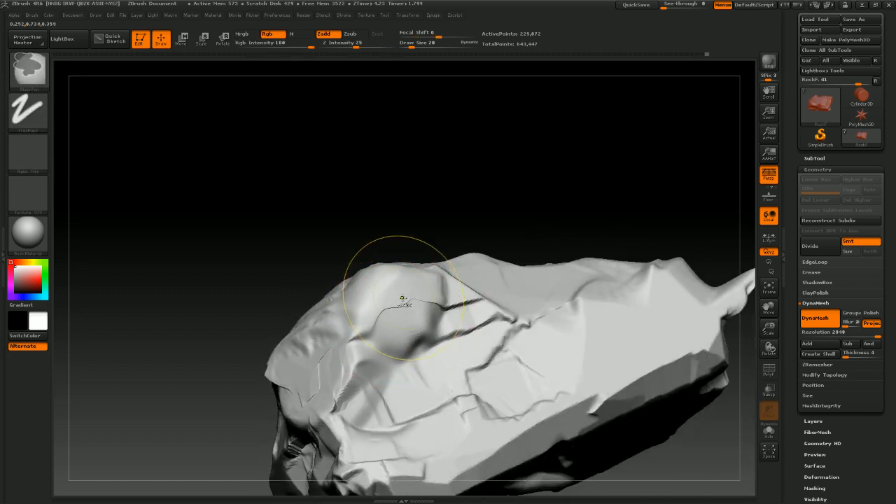
mouse_move(443, 202)
mouse_down()
mouse_move(426, 168)
mouse_move(440, 166)
mouse_move(456, 180)
mouse_move(438, 199)
mouse_move(448, 166)
mouse_move(474, 186)
mouse_move(471, 176)
mouse_move(461, 191)
mouse_move(441, 170)
mouse_move(447, 194)
mouse_move(406, 203)
mouse_move(502, 147)
mouse_move(410, 280)
mouse_up()
key(shift)
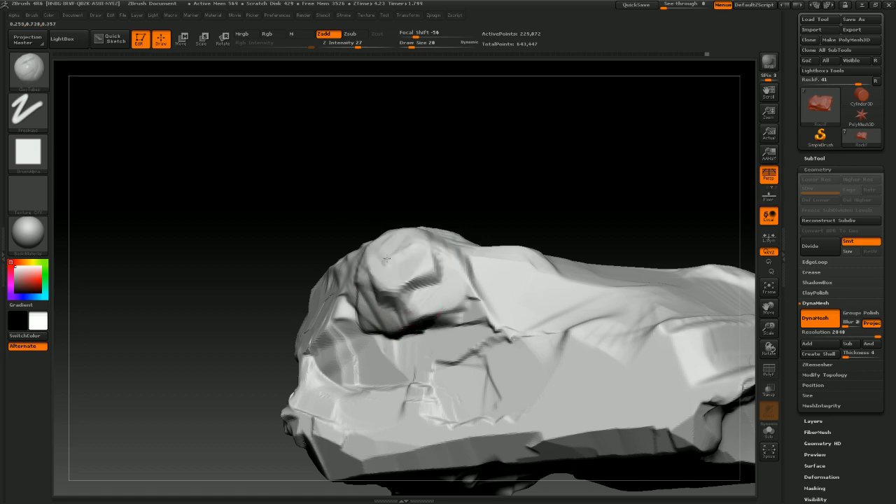
Reduce the draw size to 17 and add more ClayTubes strokes around the rock's top and underside
mouse_move(449, 191)
mouse_down()
mouse_move(501, 166)
mouse_move(502, 174)
mouse_move(452, 176)
mouse_up()
mouse_move(512, 174)
mouse_down()
mouse_move(502, 176)
mouse_move(539, 164)
mouse_move(493, 148)
mouse_move(544, 130)
mouse_move(529, 187)
mouse_move(536, 216)
mouse_move(557, 223)
mouse_move(574, 210)
mouse_move(557, 197)
mouse_move(457, 233)
mouse_up()
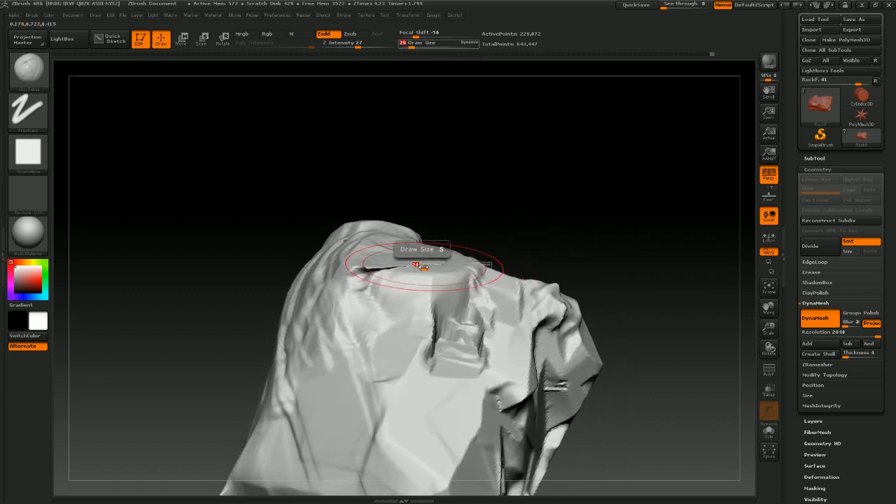
drag(422, 266, 369, 274)
mouse_move(488, 174)
mouse_down()
mouse_move(500, 212)
mouse_move(471, 246)
mouse_up()
drag(406, 232, 437, 191)
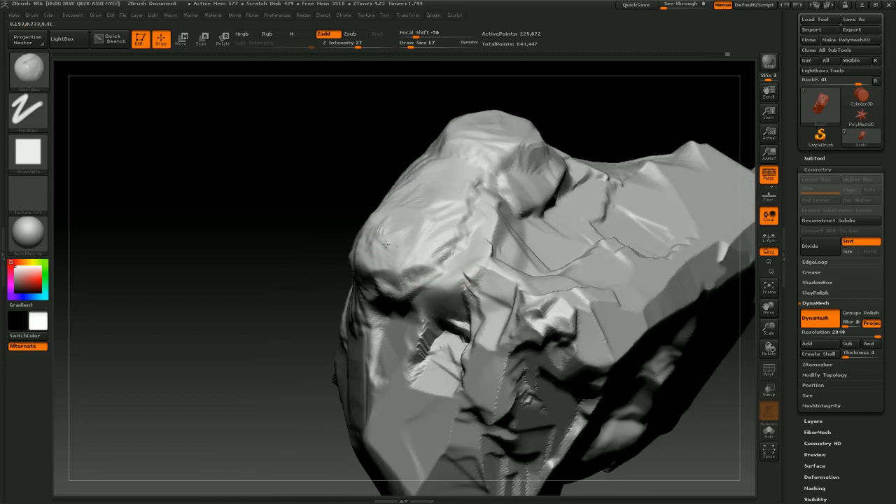
drag(296, 317, 262, 125)
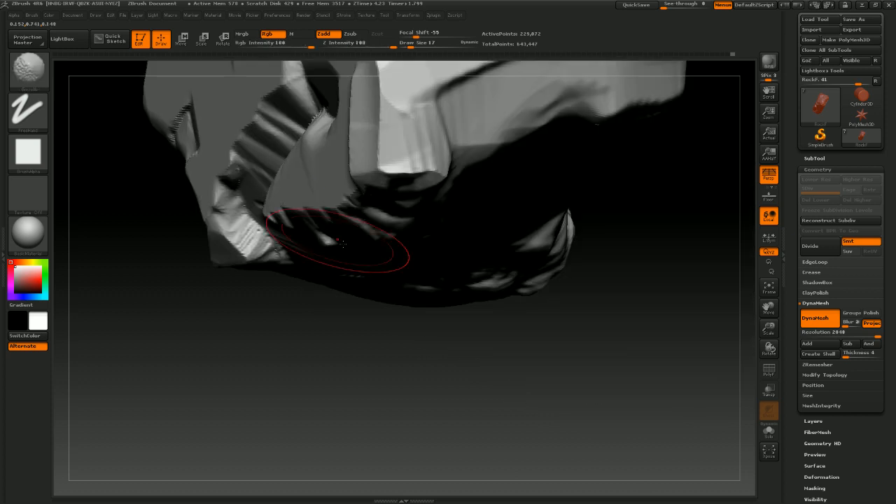
drag(470, 367, 402, 368)
drag(501, 367, 506, 304)
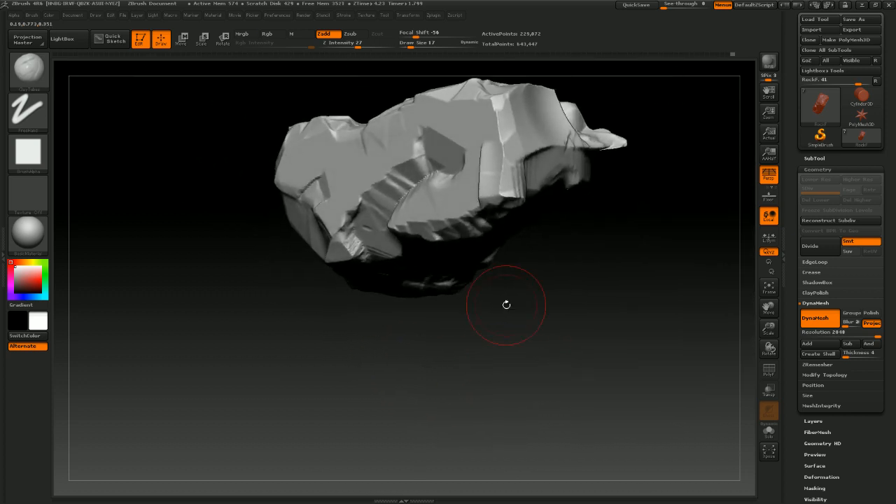
Switch to the Move brush at draw size 30 and nudge the rock's upper edge into shape
click(36, 75)
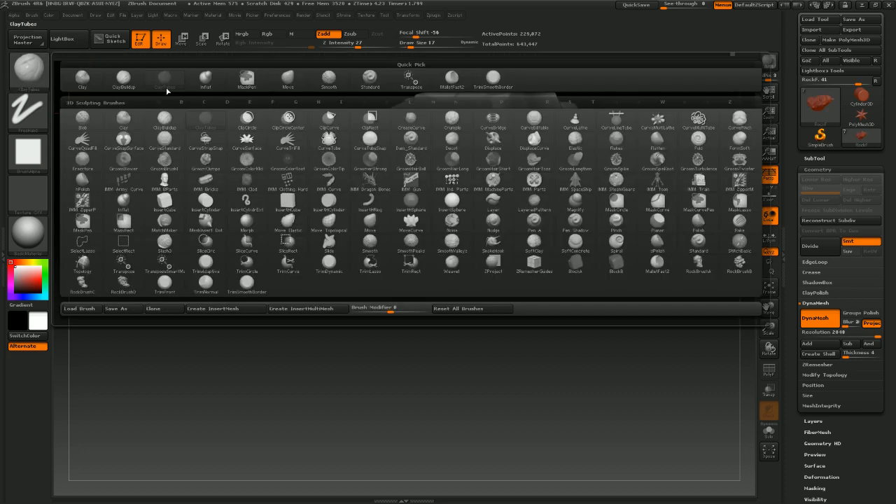
click(299, 81)
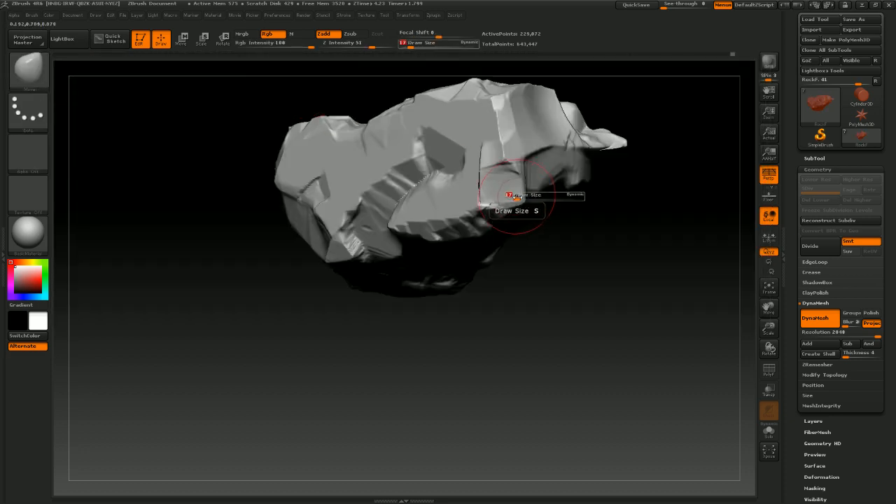
mouse_move(515, 196)
mouse_down()
mouse_move(536, 198)
mouse_move(490, 193)
mouse_up()
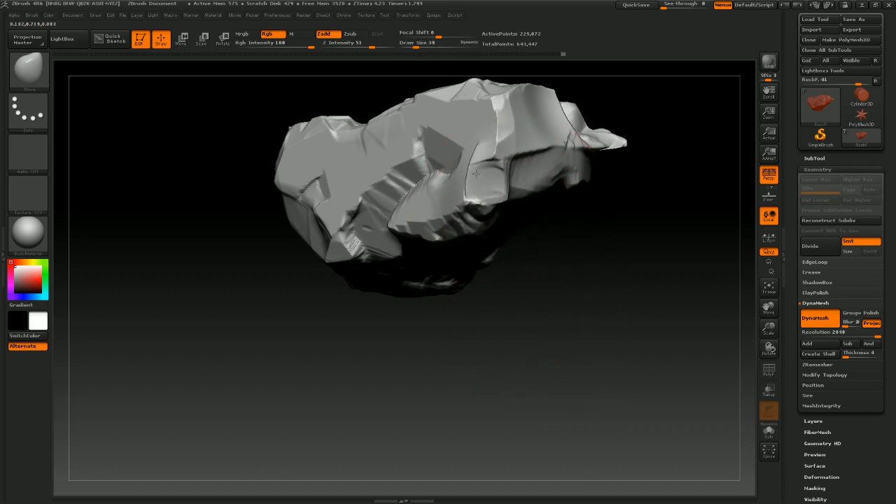
drag(553, 316, 516, 302)
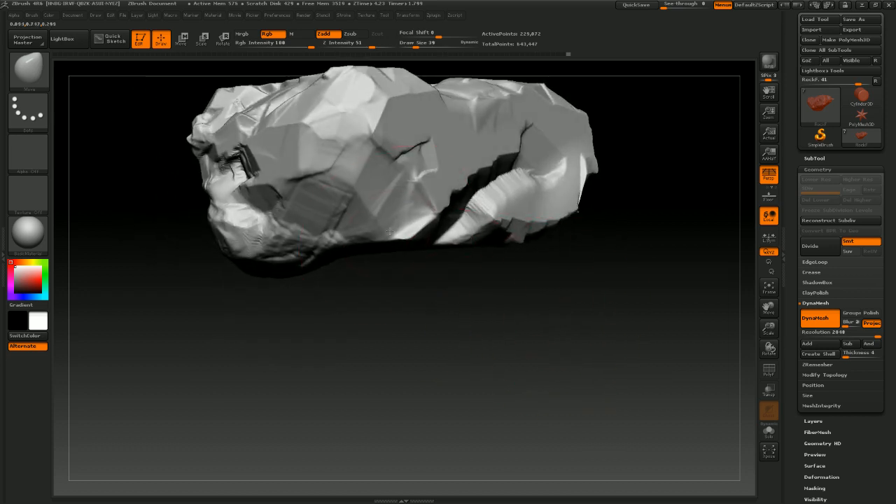
mouse_move(389, 232)
mouse_down()
mouse_move(393, 218)
mouse_move(426, 209)
mouse_up()
mouse_move(467, 349)
mouse_down()
mouse_move(504, 348)
mouse_move(452, 334)
mouse_move(512, 310)
mouse_move(525, 316)
mouse_move(494, 282)
mouse_move(532, 274)
mouse_move(539, 281)
mouse_move(578, 254)
mouse_move(573, 165)
mouse_move(546, 247)
mouse_move(567, 205)
mouse_up()
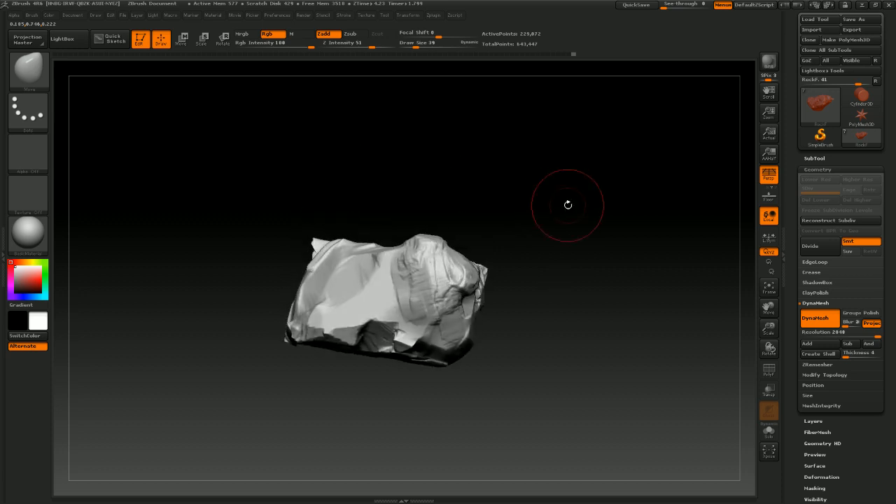
Switch to the TrimSmoothBorder brush and cut flat planes into the rock's front faces
click(46, 73)
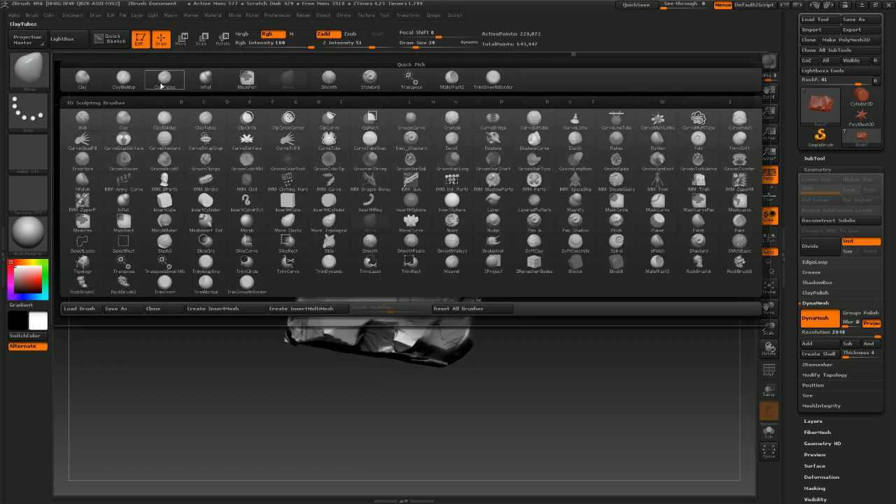
mouse_move(202, 73)
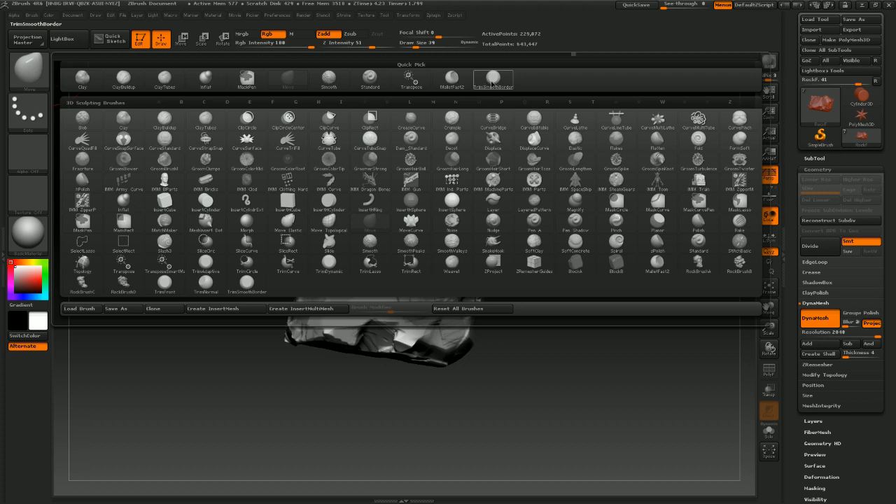
click(491, 83)
mouse_move(538, 298)
mouse_down()
mouse_move(516, 298)
mouse_move(560, 284)
mouse_move(499, 226)
mouse_move(528, 174)
mouse_move(555, 229)
mouse_up()
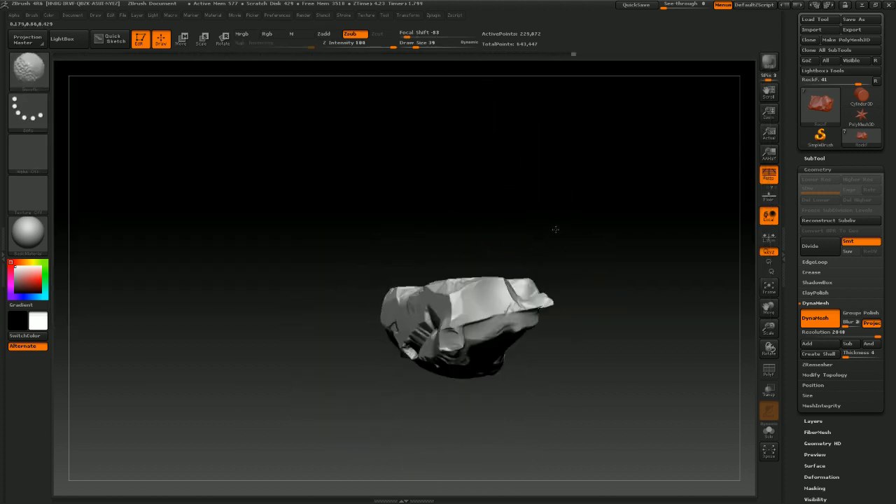
mouse_move(604, 270)
mouse_down()
mouse_move(522, 271)
mouse_move(548, 275)
mouse_move(552, 258)
mouse_up()
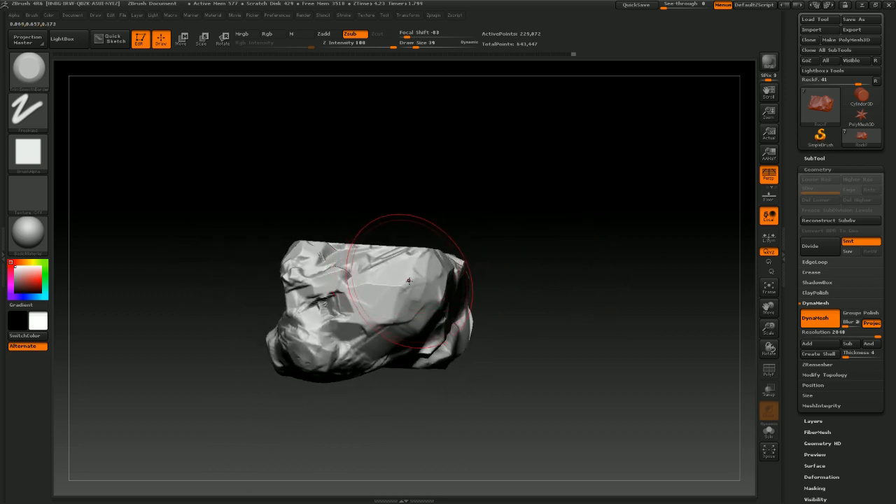
mouse_move(489, 216)
mouse_down()
mouse_move(497, 229)
mouse_move(402, 322)
mouse_up()
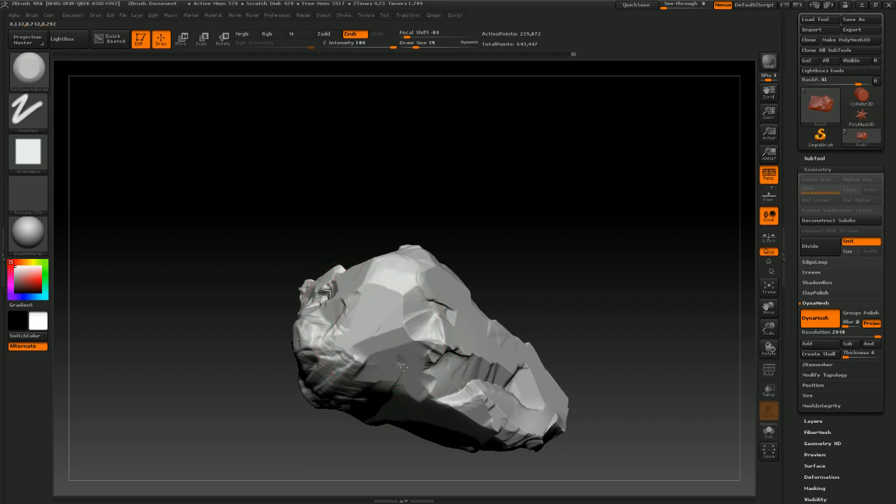
mouse_move(550, 273)
mouse_down()
mouse_move(570, 251)
mouse_move(410, 259)
mouse_up()
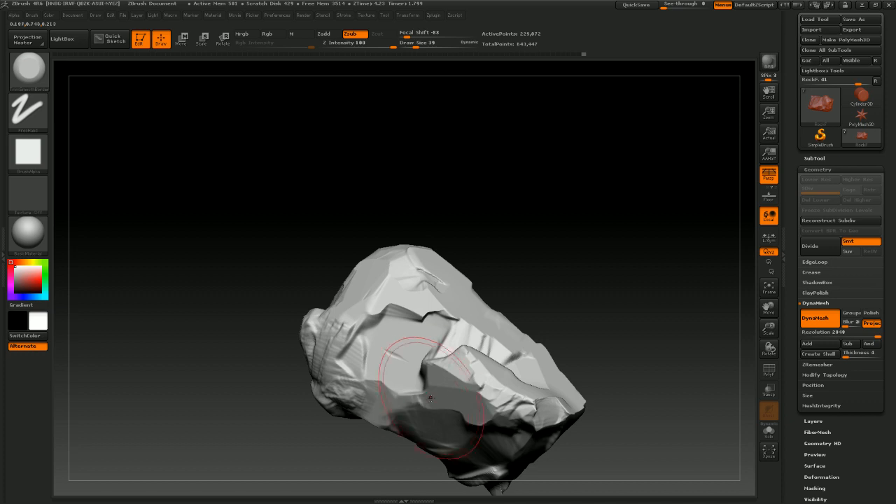
mouse_move(563, 246)
mouse_down()
mouse_move(573, 242)
mouse_move(407, 337)
mouse_up()
drag(350, 343, 341, 381)
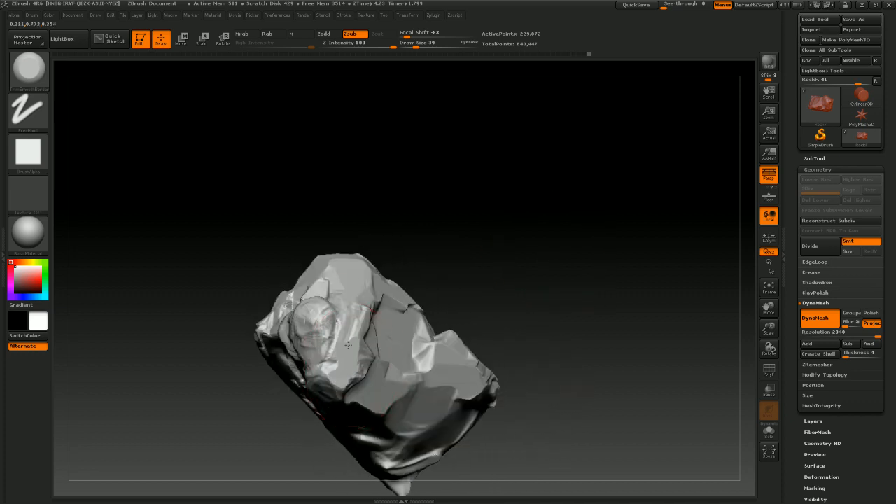
Continue trimming flat planes around the rock's sides, top and underside with TrimSmoothBorder
mouse_move(344, 318)
mouse_down()
mouse_move(332, 361)
mouse_move(318, 350)
mouse_up()
drag(418, 211, 483, 231)
mouse_move(310, 351)
mouse_down()
mouse_move(330, 409)
mouse_move(323, 431)
mouse_up()
mouse_move(362, 287)
mouse_down()
mouse_move(415, 338)
mouse_move(399, 341)
mouse_up()
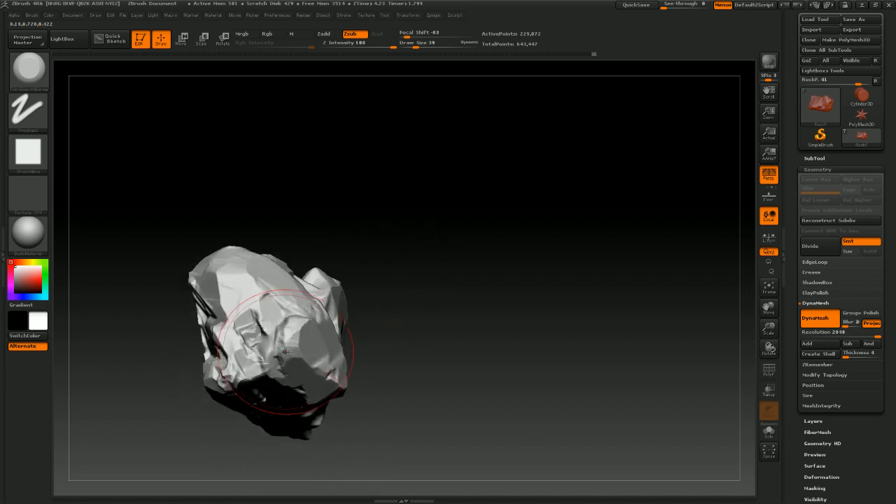
drag(283, 334, 293, 360)
mouse_move(396, 298)
mouse_down()
mouse_move(448, 285)
mouse_move(422, 256)
mouse_move(396, 284)
mouse_move(413, 312)
mouse_move(406, 384)
mouse_move(454, 256)
mouse_move(478, 266)
mouse_move(513, 184)
mouse_move(503, 254)
mouse_move(460, 280)
mouse_move(504, 236)
mouse_move(532, 289)
mouse_up()
mouse_move(306, 208)
mouse_down()
mouse_move(322, 237)
mouse_move(309, 212)
mouse_move(254, 248)
mouse_move(306, 247)
mouse_move(287, 306)
mouse_move(301, 277)
mouse_move(348, 289)
mouse_move(303, 289)
mouse_up()
drag(439, 213, 453, 104)
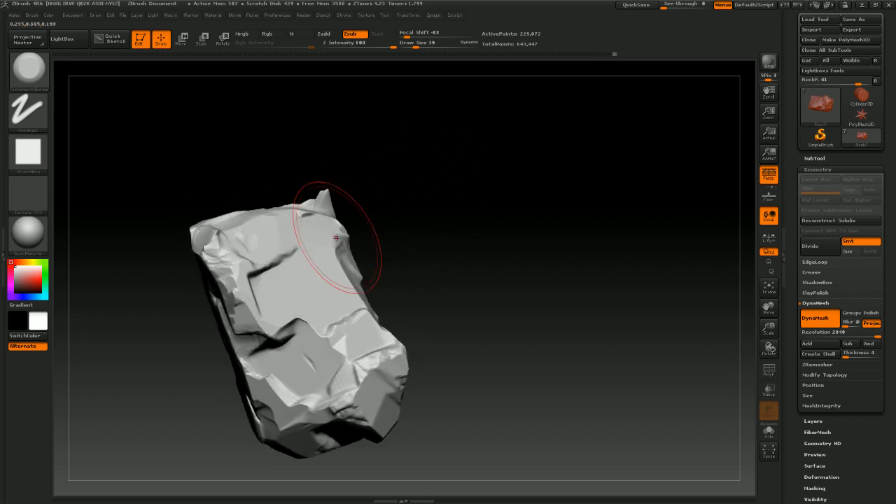
drag(236, 300, 214, 246)
mouse_move(354, 192)
mouse_down()
mouse_move(410, 229)
mouse_move(415, 291)
mouse_up()
mouse_move(224, 212)
mouse_down()
mouse_move(202, 165)
mouse_move(269, 138)
mouse_up()
mouse_move(391, 118)
mouse_down()
mouse_move(400, 175)
mouse_move(441, 168)
mouse_move(416, 276)
mouse_move(437, 277)
mouse_up()
Smooth a rough spot on the rock and reduce the draw size to 13
key(shift)
mouse_move(299, 117)
shift+mouse_down()
mouse_move(331, 133)
mouse_move(322, 119)
mouse_move(329, 126)
shift+mouse_up()
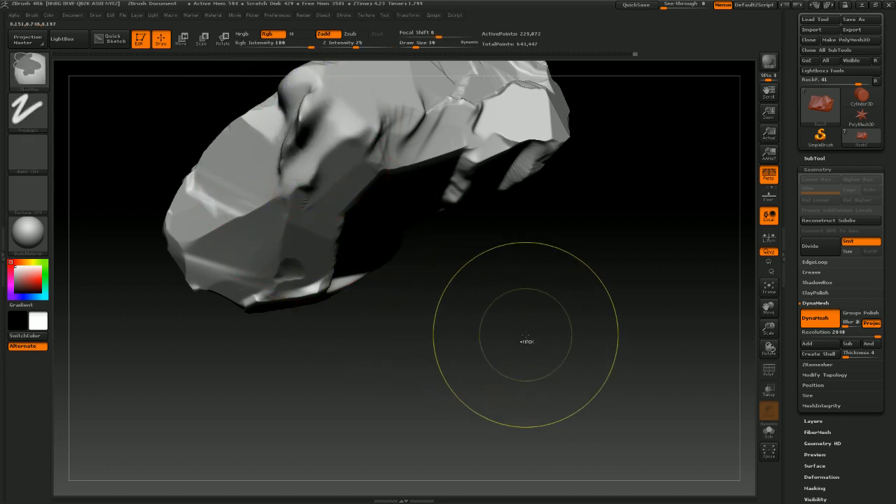
mouse_move(516, 333)
mouse_down()
mouse_move(502, 372)
mouse_move(440, 338)
mouse_move(408, 296)
mouse_up()
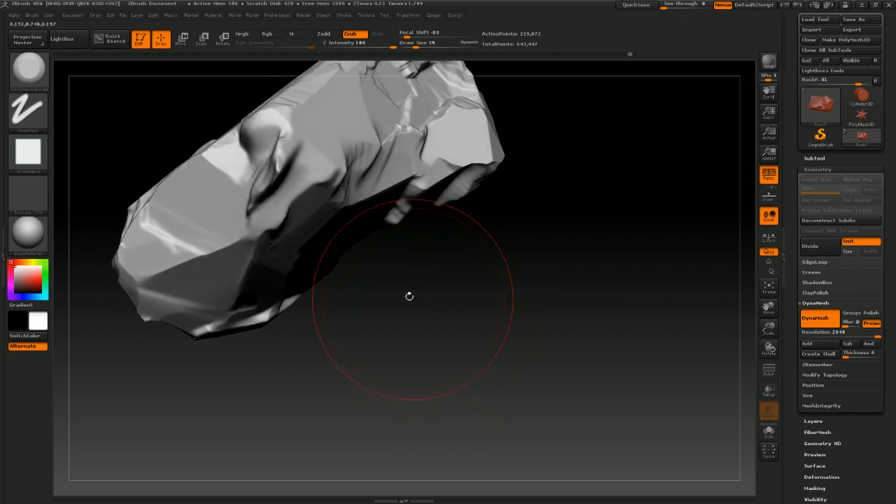
key(s)
drag(305, 218, 298, 218)
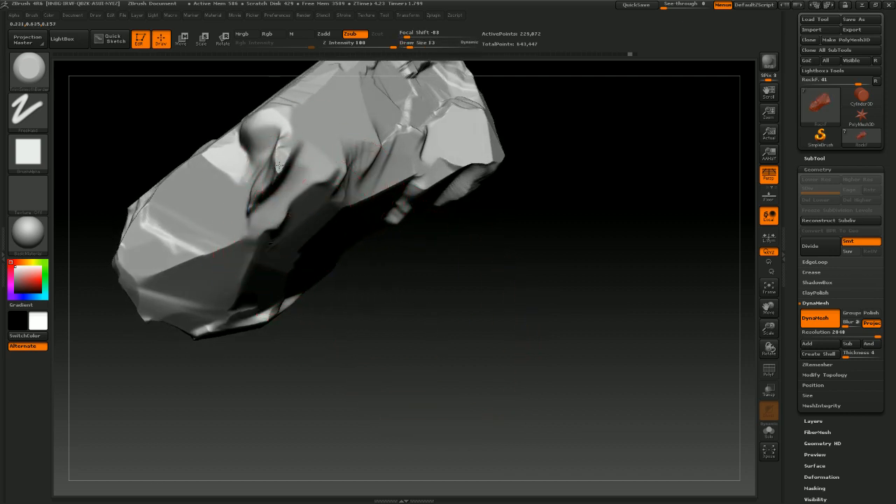
mouse_move(409, 254)
mouse_down()
mouse_move(434, 274)
mouse_move(356, 200)
mouse_move(386, 130)
mouse_up()
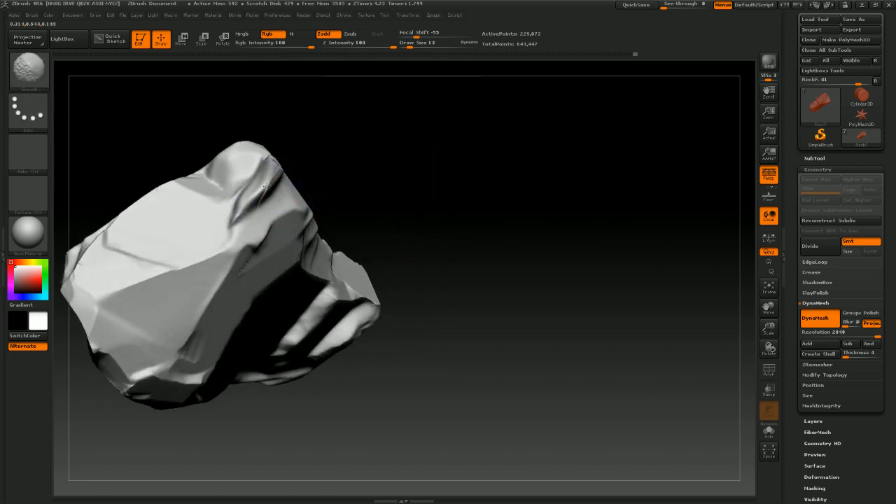
Refine the chipped details around the rock's upper face with small strokes at draw size 13
alt+drag(264, 193, 267, 187)
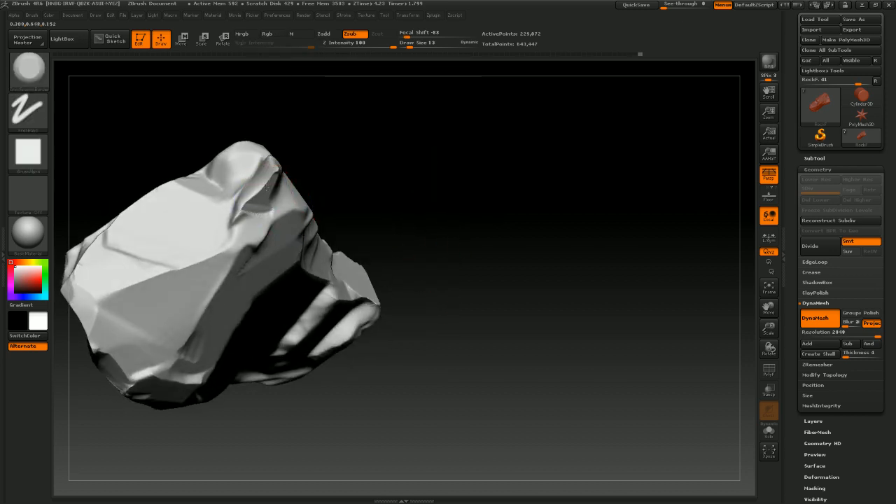
drag(319, 148, 381, 141)
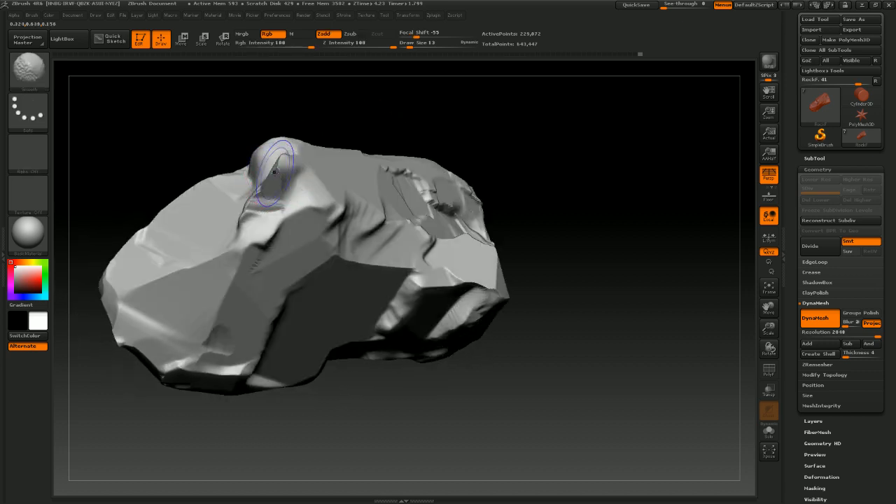
mouse_move(334, 109)
mouse_down()
mouse_move(359, 102)
mouse_move(386, 149)
mouse_move(371, 144)
mouse_up()
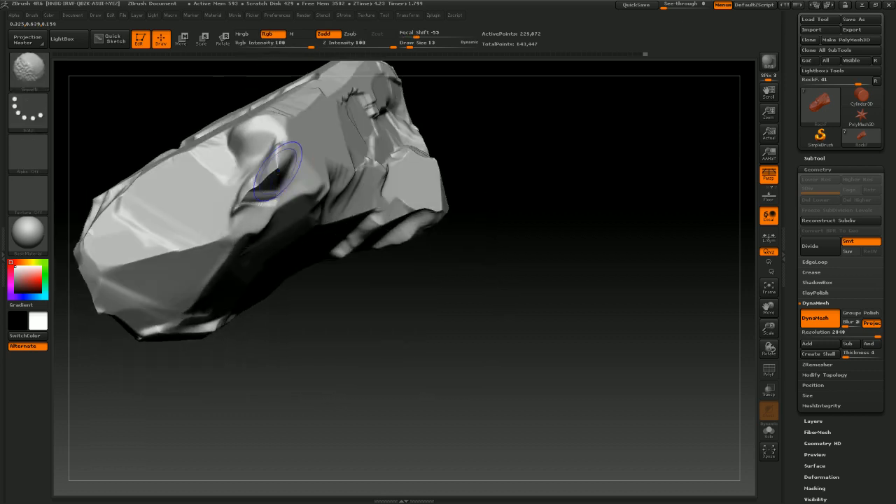
shift+drag(272, 173, 273, 163)
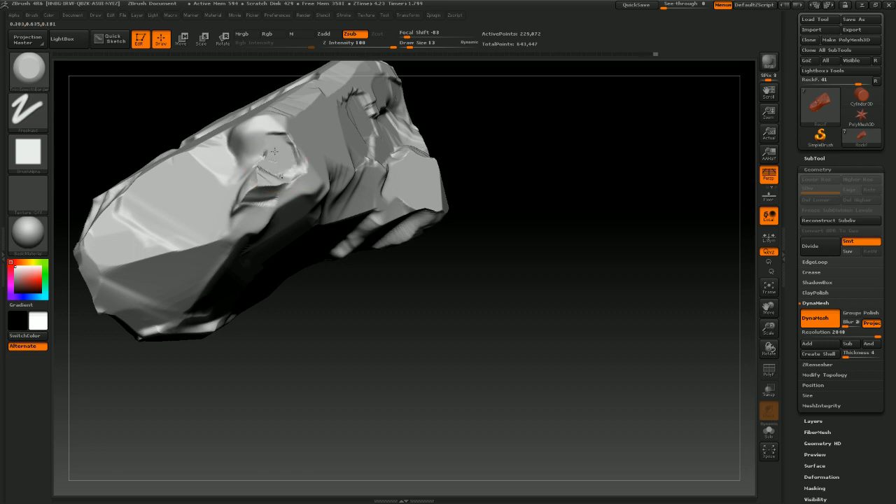
drag(429, 291, 407, 371)
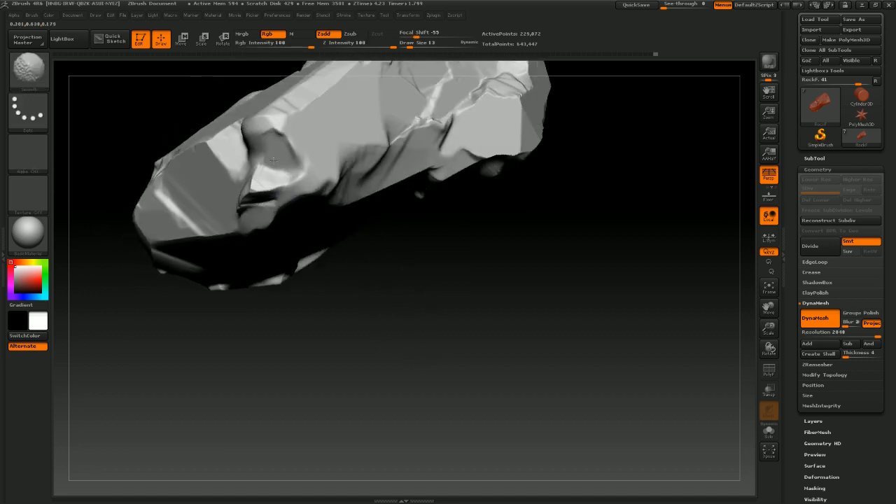
drag(273, 149, 279, 160)
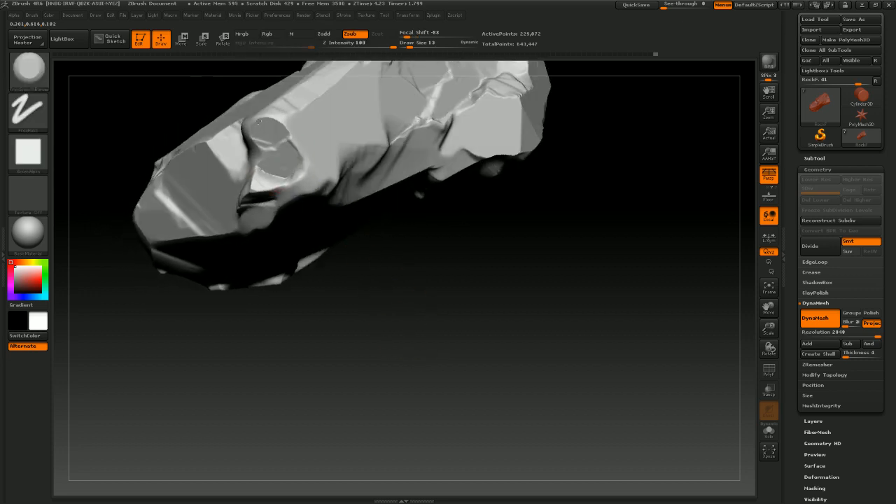
drag(345, 269, 311, 222)
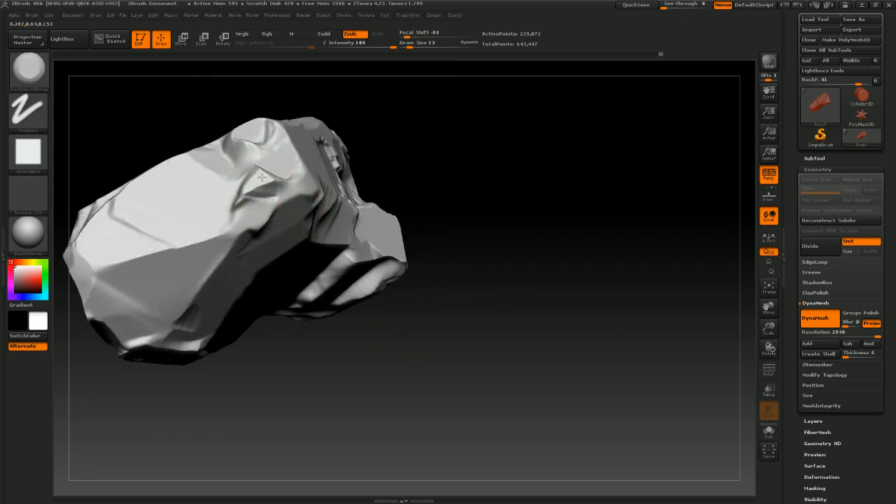
mouse_move(424, 336)
mouse_down()
mouse_move(419, 357)
mouse_move(386, 335)
mouse_move(406, 300)
mouse_move(430, 316)
mouse_move(410, 282)
mouse_move(392, 292)
mouse_move(404, 259)
mouse_up()
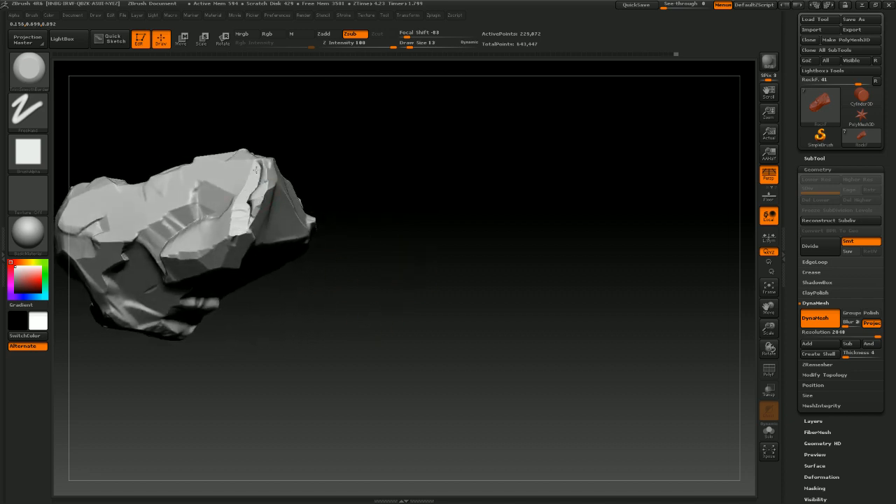
drag(367, 247, 510, 294)
Apply the Flat Color material to inspect the rock's silhouette from different angles
click(28, 232)
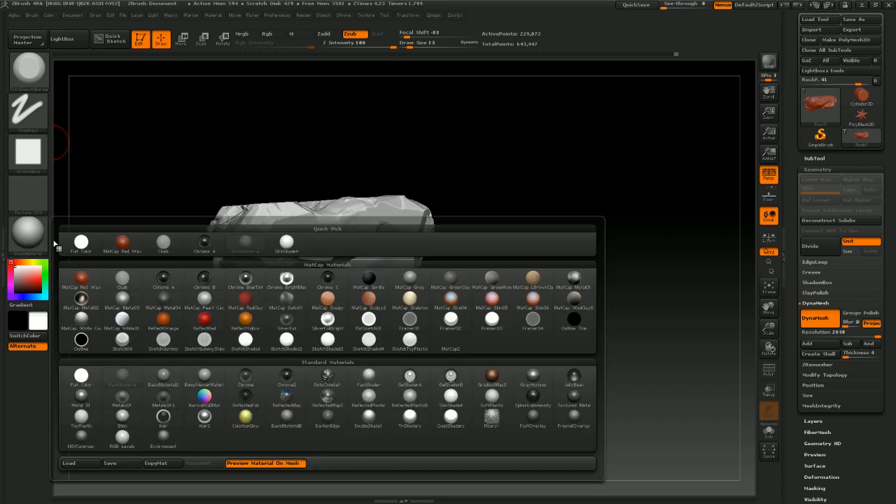
click(97, 246)
drag(454, 360, 504, 356)
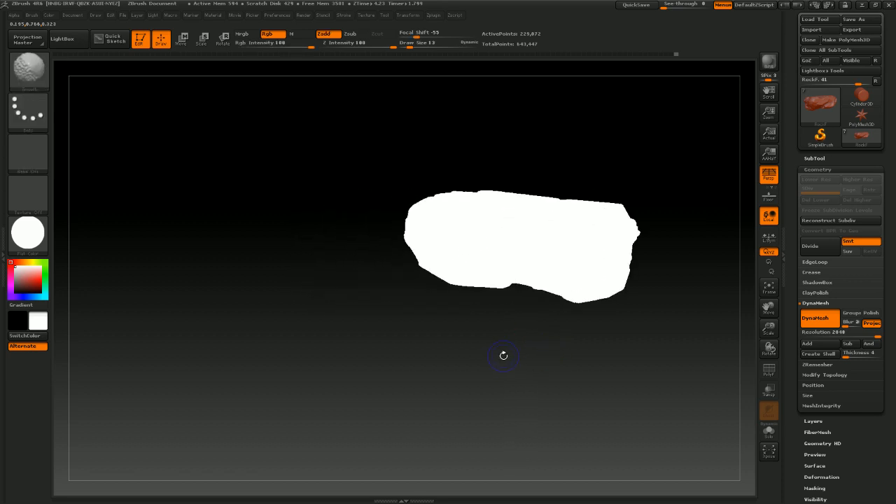
drag(574, 326, 490, 374)
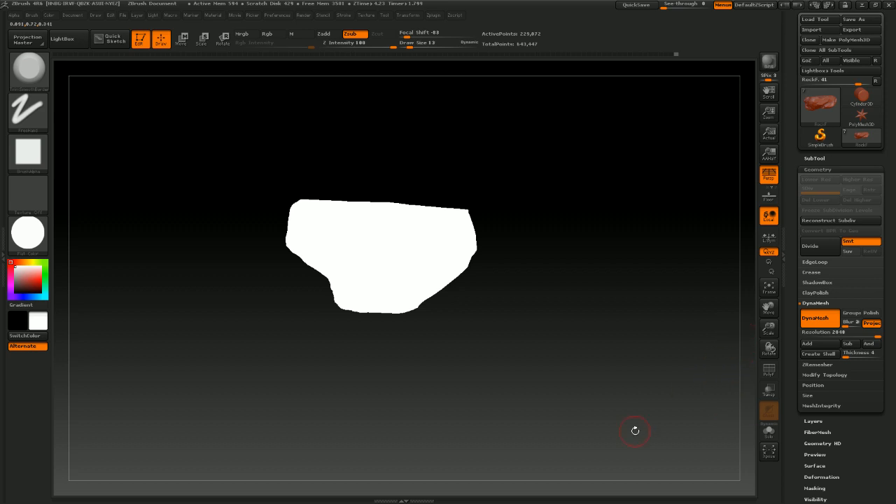
Switch to the photo viewer to study the tree reference painting, then minimize it
key(alt+Tab)
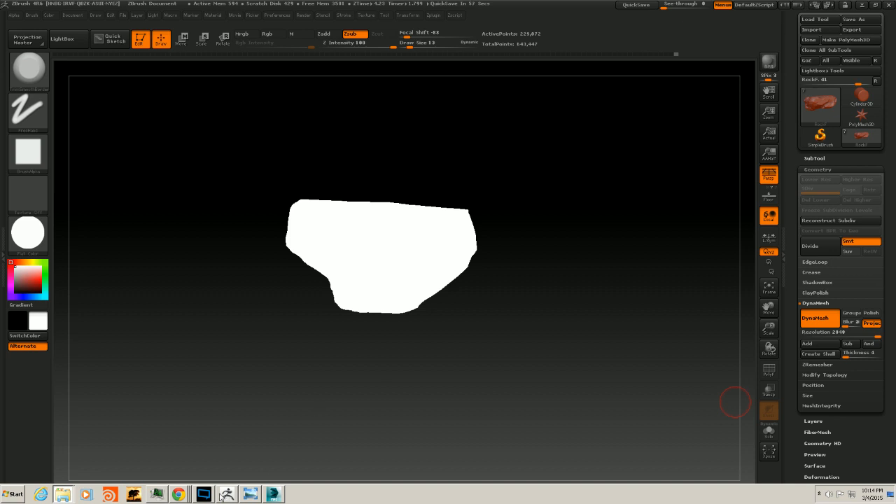
click(250, 494)
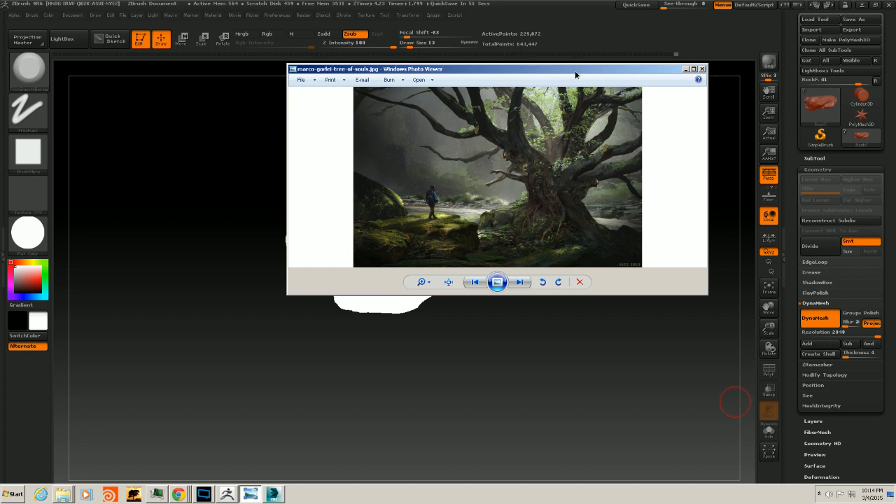
drag(575, 74, 571, 87)
click(682, 81)
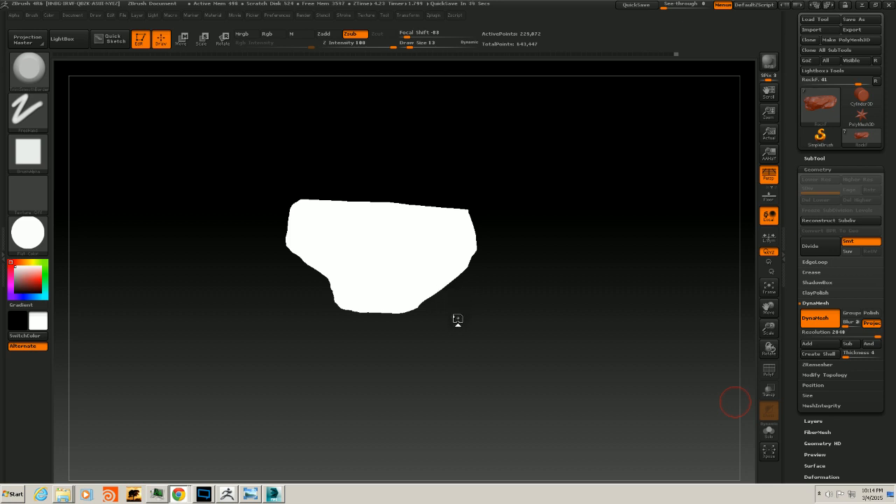
Orbit the flat silhouette once more, then switch the rock back to BasicMaterial
mouse_move(499, 310)
mouse_down()
mouse_move(491, 310)
mouse_move(539, 306)
mouse_move(510, 310)
mouse_move(542, 314)
mouse_move(536, 305)
mouse_move(554, 294)
mouse_up()
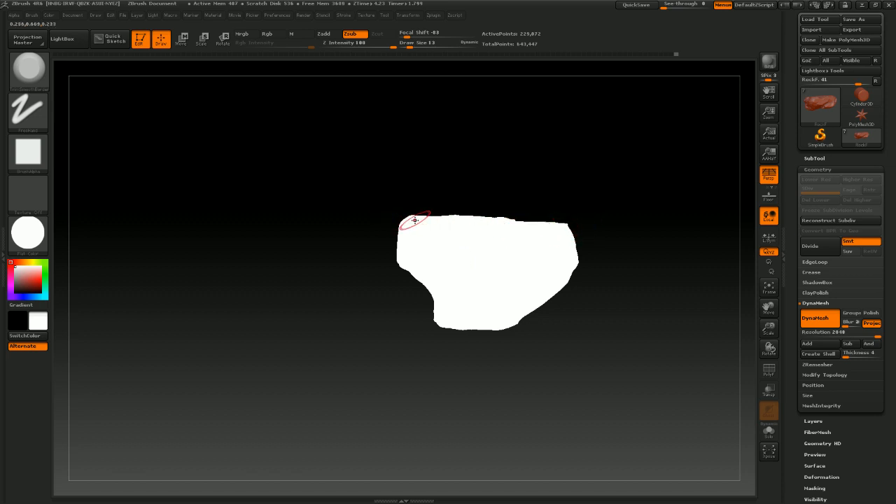
mouse_move(533, 219)
mouse_down()
mouse_move(634, 232)
mouse_move(560, 228)
mouse_move(614, 250)
mouse_move(608, 253)
mouse_up()
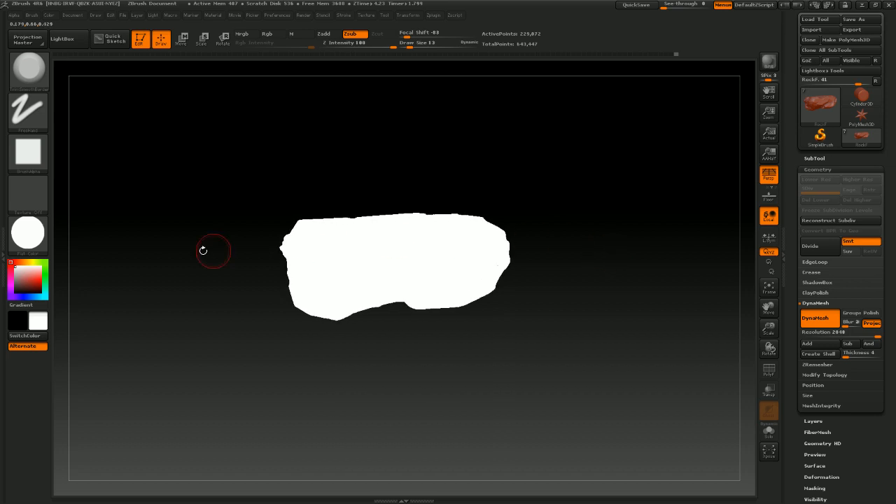
click(28, 233)
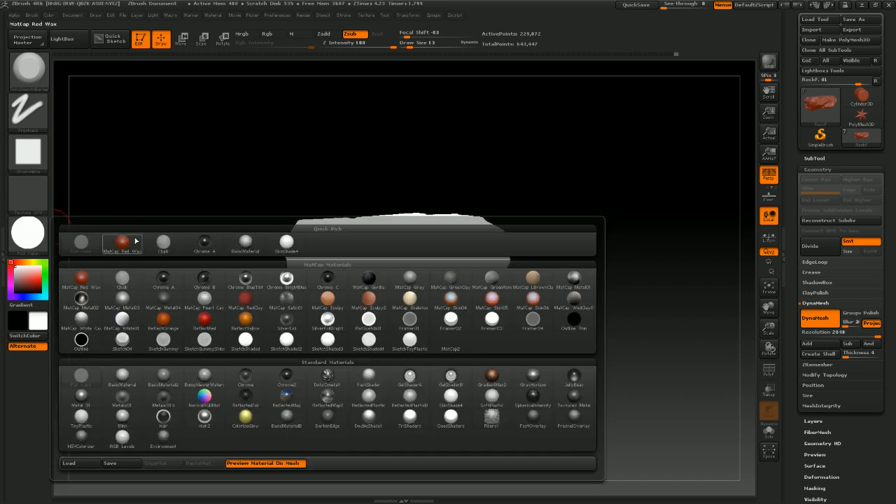
click(249, 240)
drag(486, 296, 399, 355)
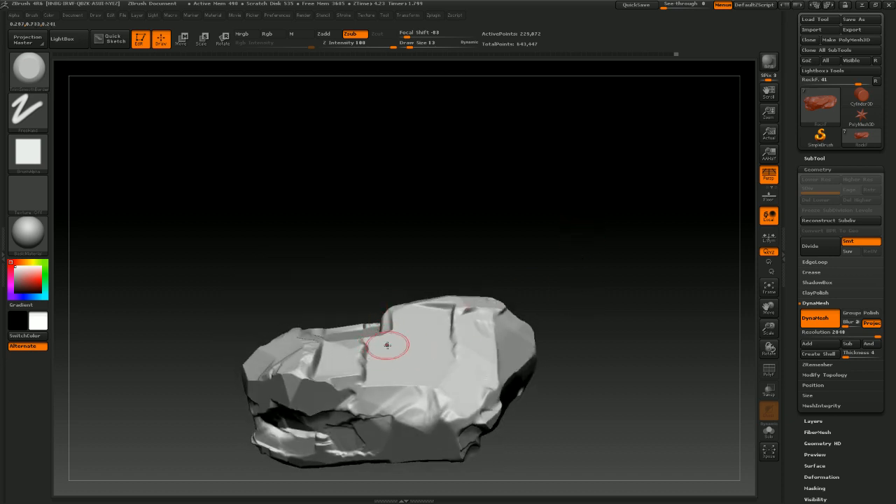
Compare the rock against the tree reference image and orbit it to check its shape
drag(614, 283, 553, 347)
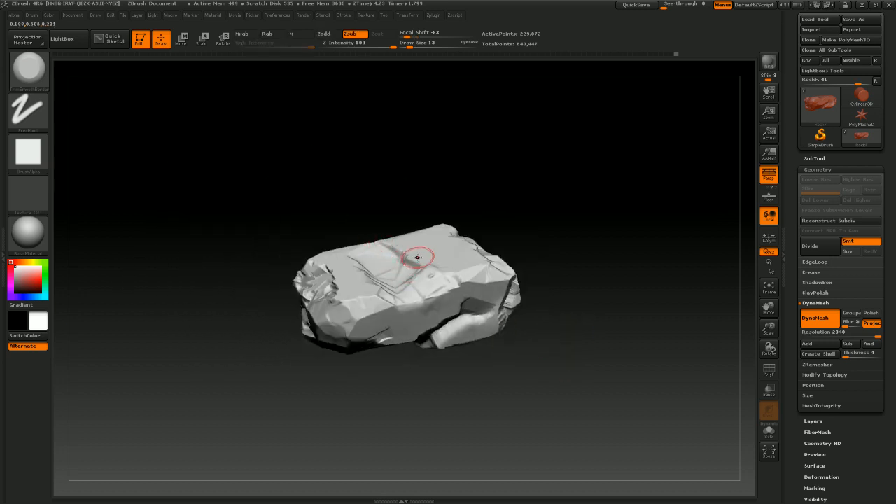
mouse_move(394, 254)
mouse_down()
mouse_move(389, 244)
mouse_move(400, 254)
mouse_up()
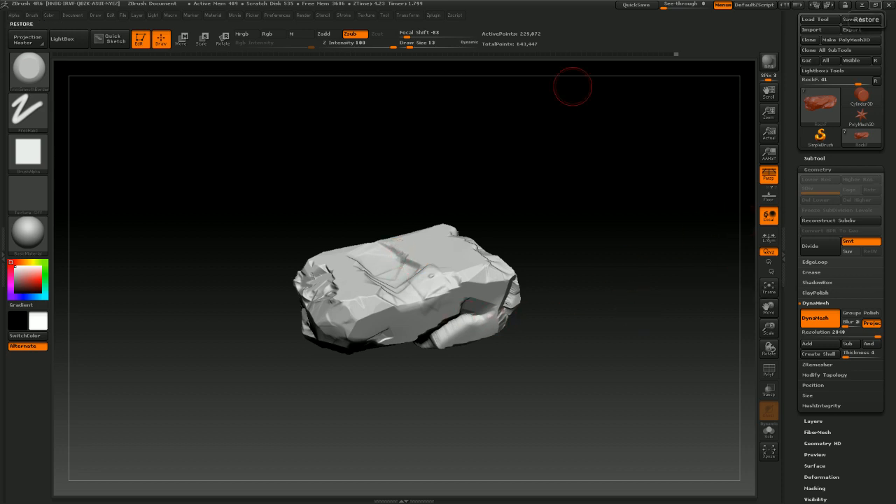
key(super)
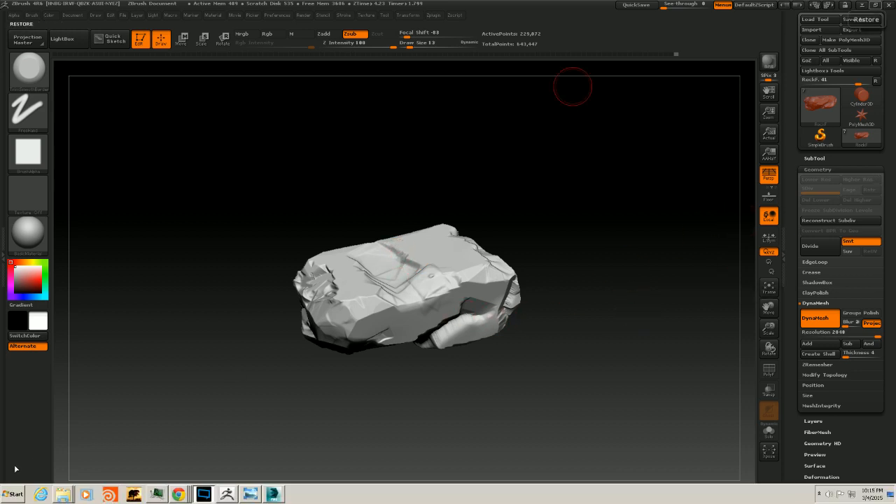
click(251, 494)
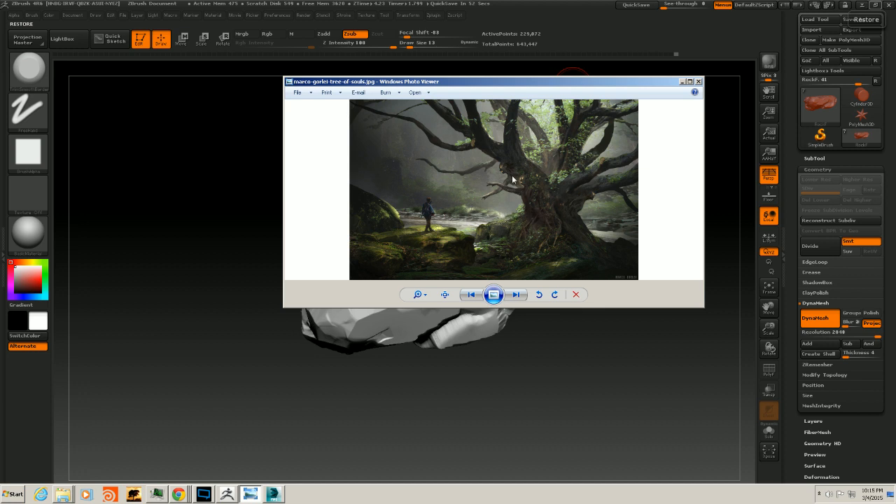
click(682, 82)
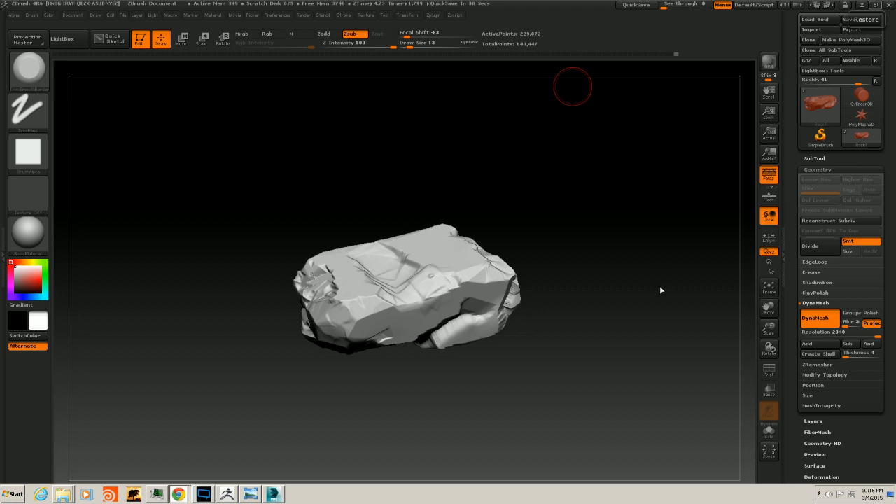
drag(572, 345, 567, 329)
mouse_move(570, 338)
mouse_down()
mouse_move(578, 364)
mouse_move(580, 341)
mouse_move(567, 339)
mouse_up()
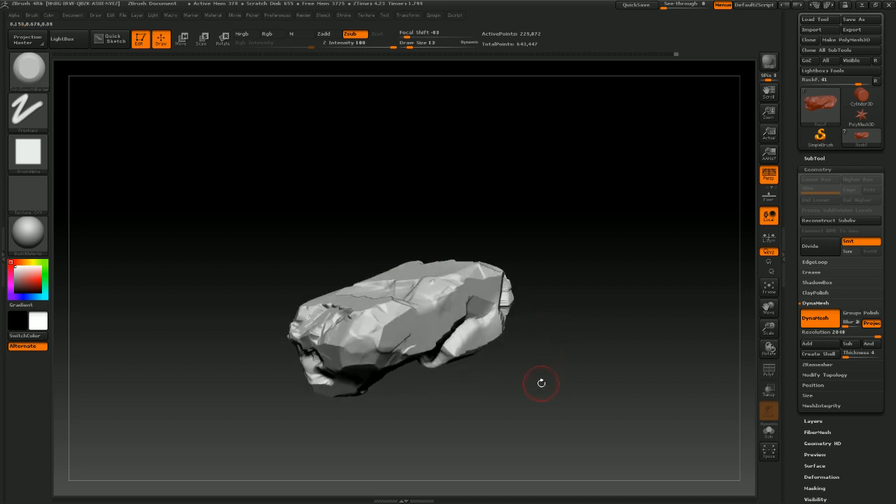
drag(543, 382, 531, 373)
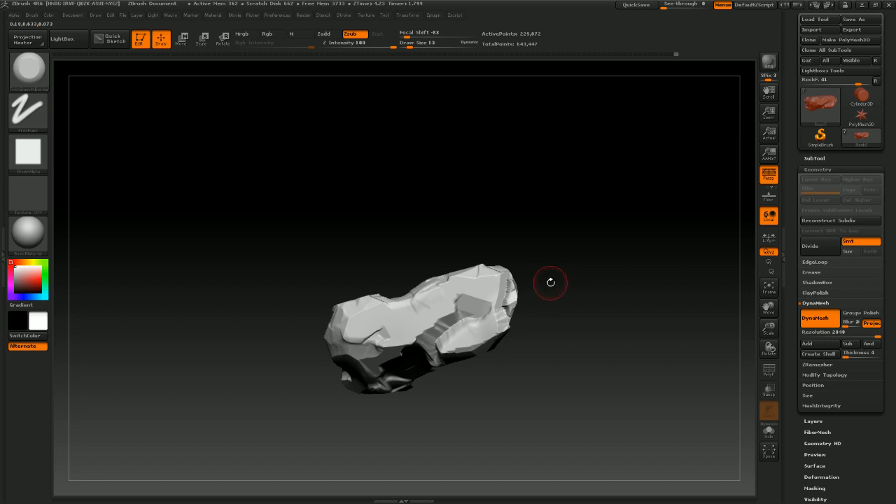
Switch the sculpting brush to ClayTubes
mouse_move(551, 282)
mouse_down()
mouse_move(581, 316)
mouse_move(555, 298)
mouse_move(585, 312)
mouse_move(456, 329)
mouse_up()
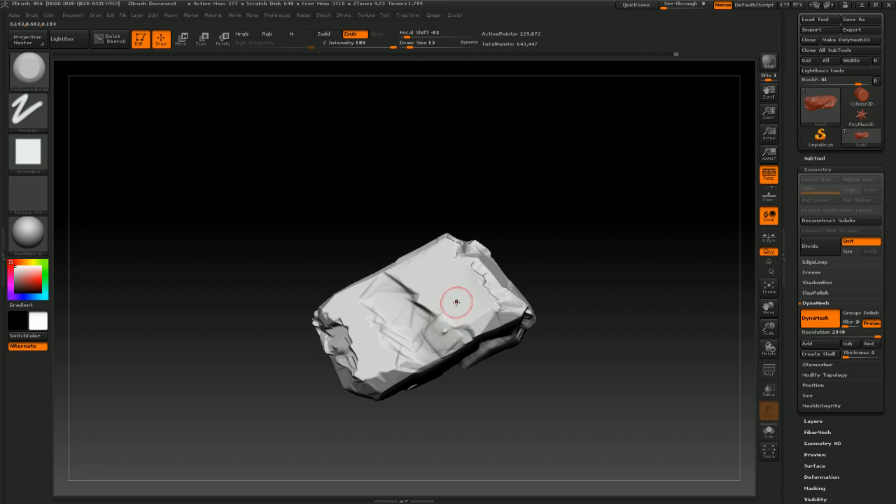
click(32, 70)
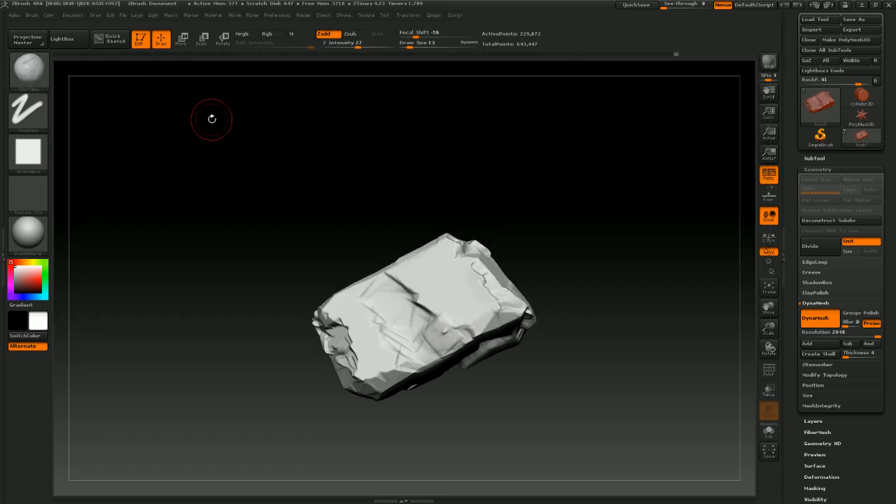
click(171, 83)
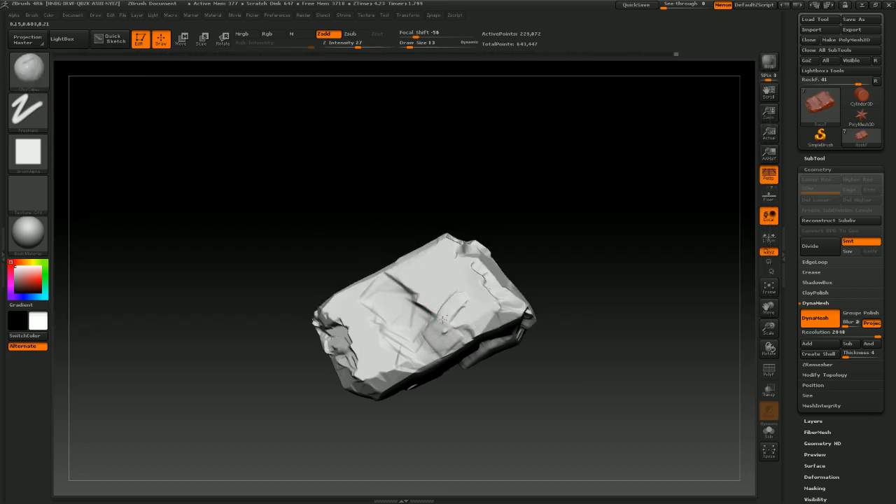
Build up clay strokes across the rock's upper faces with ClayTubes, orbiting between strokes
mouse_move(444, 318)
mouse_down()
mouse_move(462, 308)
mouse_move(487, 314)
mouse_move(470, 324)
mouse_move(448, 301)
mouse_move(465, 280)
mouse_move(468, 298)
mouse_move(372, 366)
mouse_move(382, 350)
mouse_move(365, 374)
mouse_move(427, 348)
mouse_up()
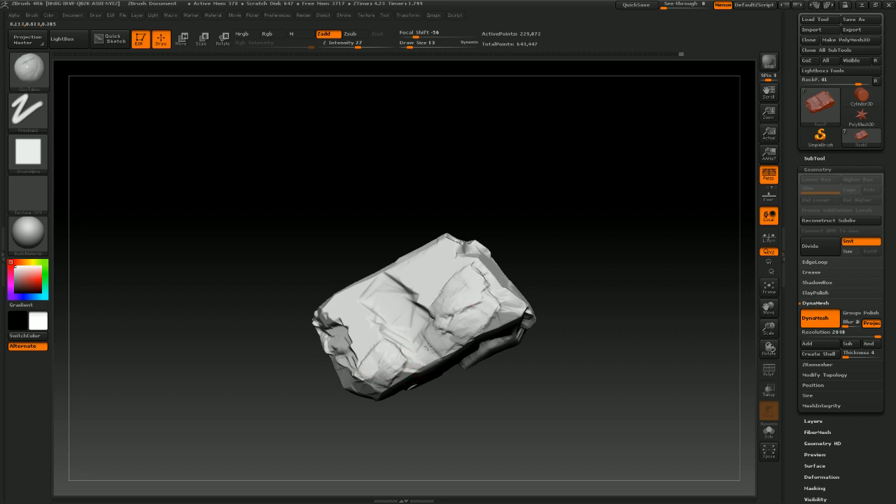
drag(566, 281, 432, 268)
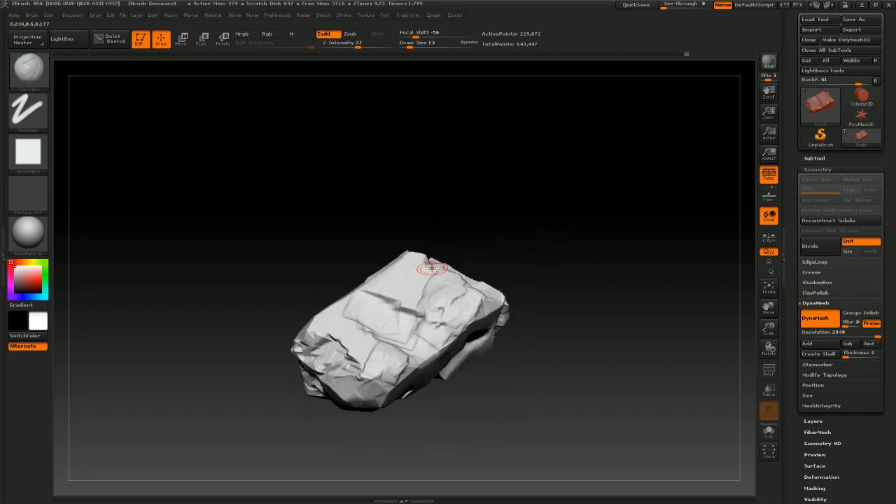
drag(376, 282, 409, 252)
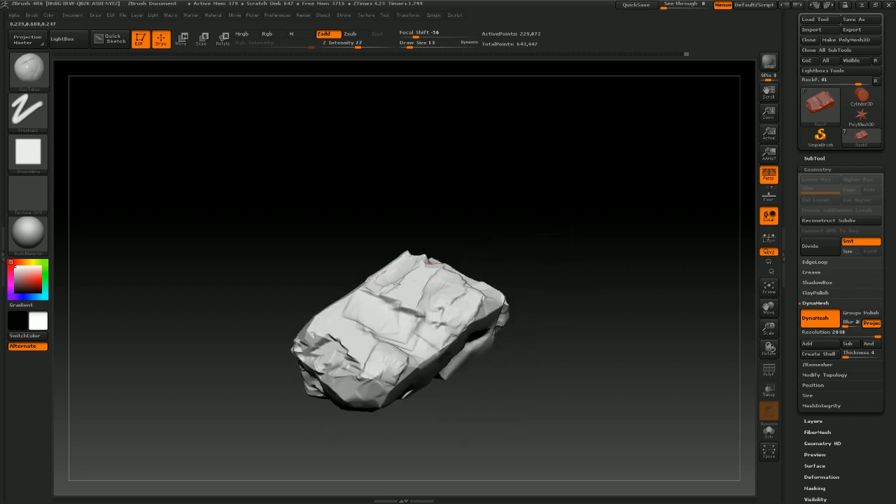
drag(398, 284, 407, 277)
drag(483, 230, 479, 266)
drag(398, 245, 420, 243)
mouse_move(362, 283)
mouse_down()
mouse_move(386, 256)
mouse_move(406, 261)
mouse_move(413, 250)
mouse_move(399, 235)
mouse_up()
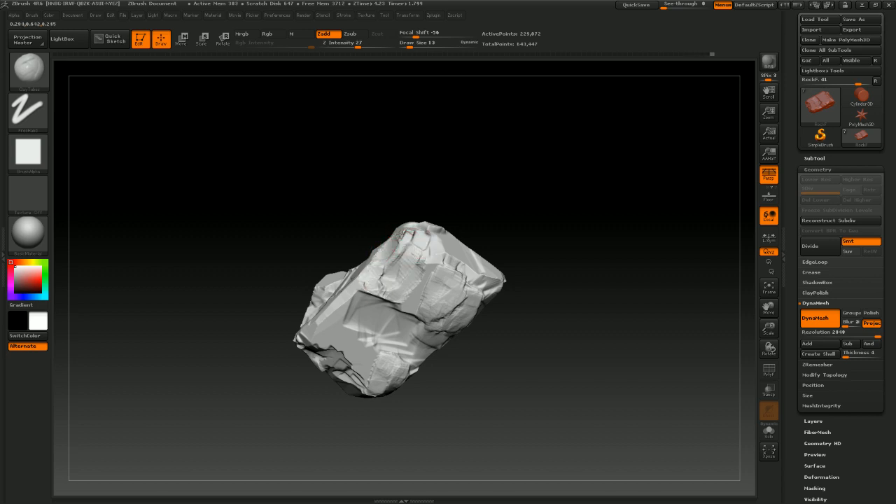
drag(498, 223, 512, 296)
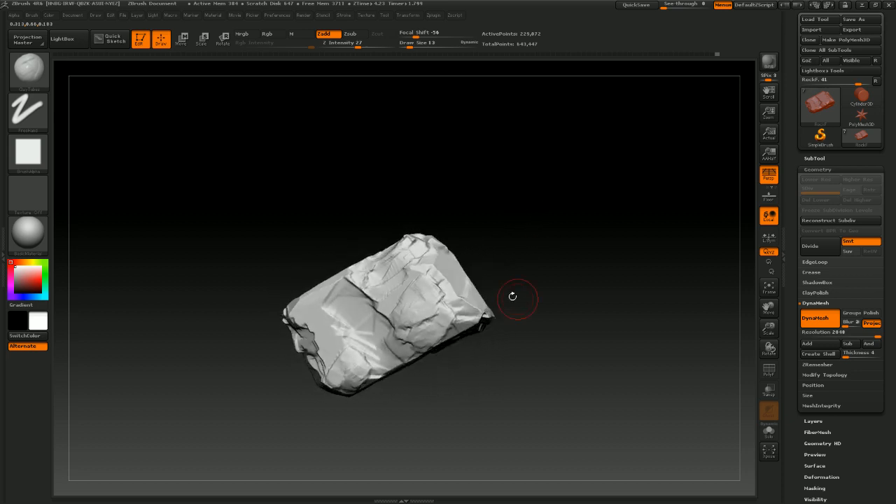
Add more ClayTubes strokes along the rock's front and side planes
drag(397, 282, 411, 266)
mouse_move(336, 325)
mouse_down()
mouse_move(327, 328)
mouse_move(331, 304)
mouse_move(316, 302)
mouse_move(345, 270)
mouse_move(350, 281)
mouse_move(343, 276)
mouse_up()
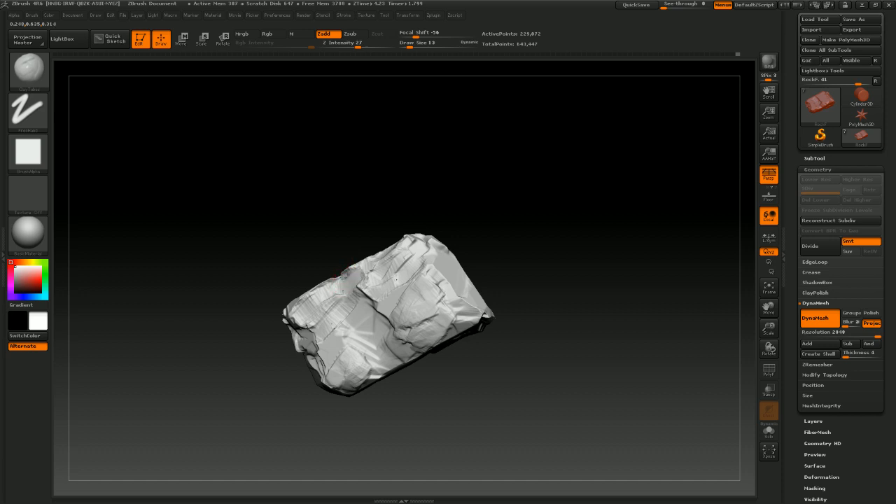
drag(449, 213, 526, 241)
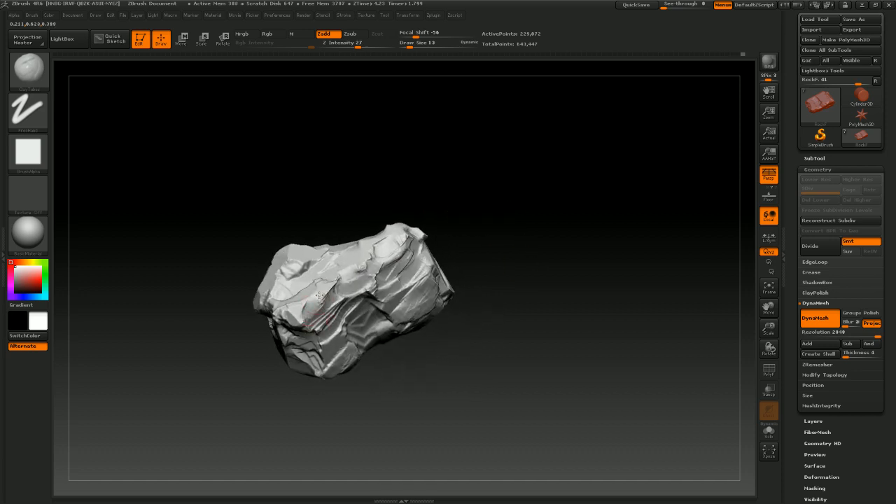
drag(467, 243, 447, 316)
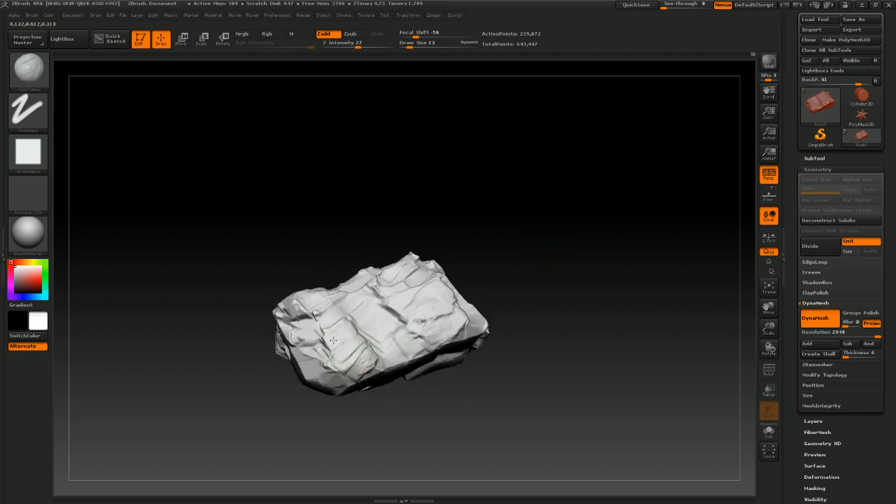
drag(346, 349, 360, 364)
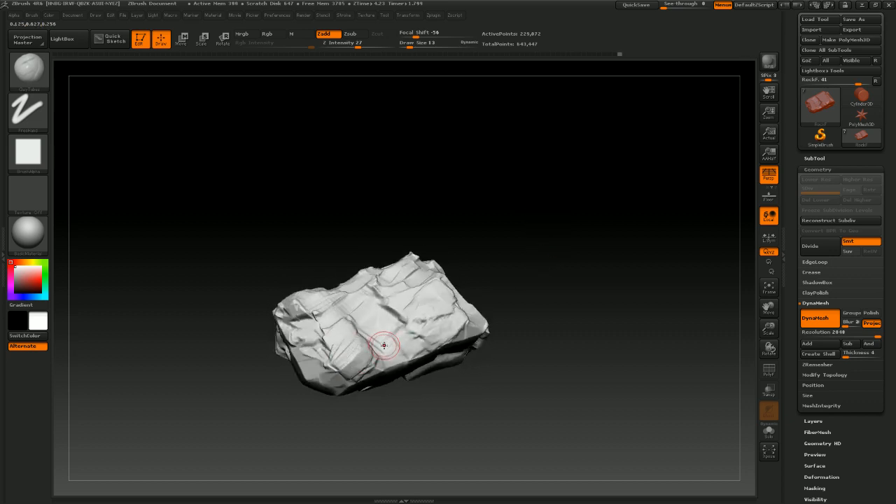
mouse_move(391, 324)
mouse_down()
mouse_move(371, 326)
mouse_move(412, 314)
mouse_move(435, 323)
mouse_move(427, 316)
mouse_move(418, 323)
mouse_up()
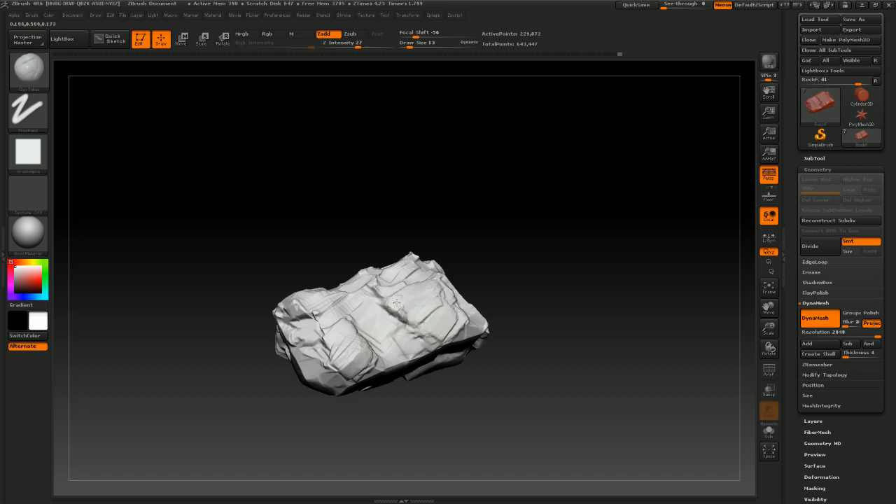
mouse_move(519, 281)
mouse_down()
mouse_move(510, 236)
mouse_move(552, 273)
mouse_move(561, 264)
mouse_move(553, 286)
mouse_move(419, 292)
mouse_up()
mouse_move(523, 280)
mouse_down()
mouse_move(544, 312)
mouse_move(527, 269)
mouse_up()
Switch to the TrimSmoothBorder brush and adjust its draw size
click(25, 77)
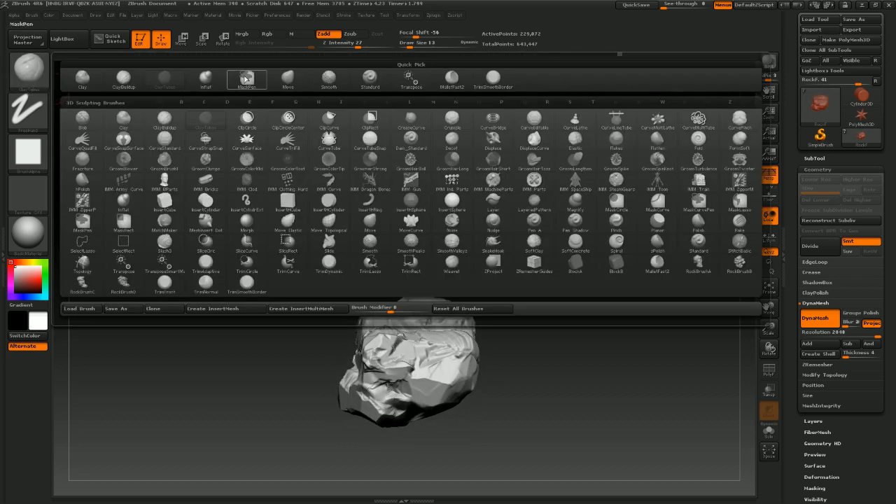
click(494, 77)
mouse_move(496, 114)
mouse_down()
mouse_move(521, 336)
mouse_move(426, 306)
mouse_move(413, 317)
mouse_move(401, 295)
mouse_move(380, 310)
mouse_move(366, 303)
mouse_move(370, 312)
mouse_up()
key(s)
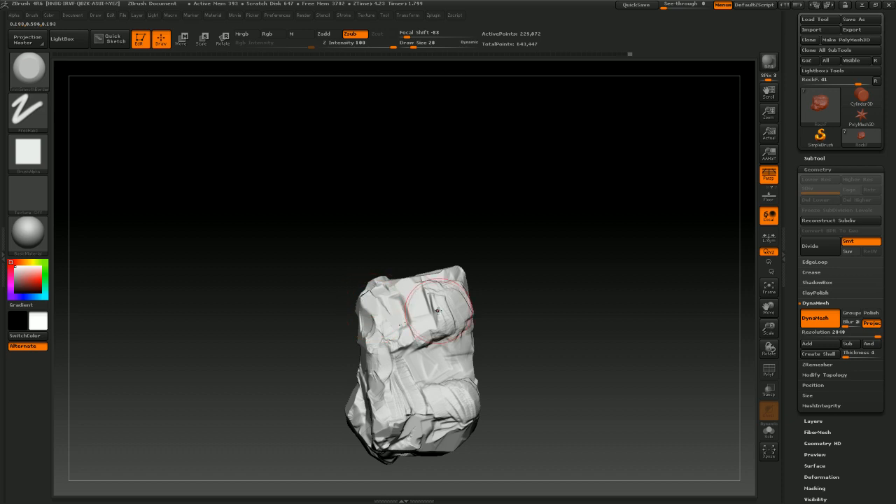
Trim and flatten the rock's edges and corners with TrimSmoothBorder
mouse_move(511, 288)
mouse_down()
mouse_move(505, 267)
mouse_move(535, 336)
mouse_move(487, 368)
mouse_up()
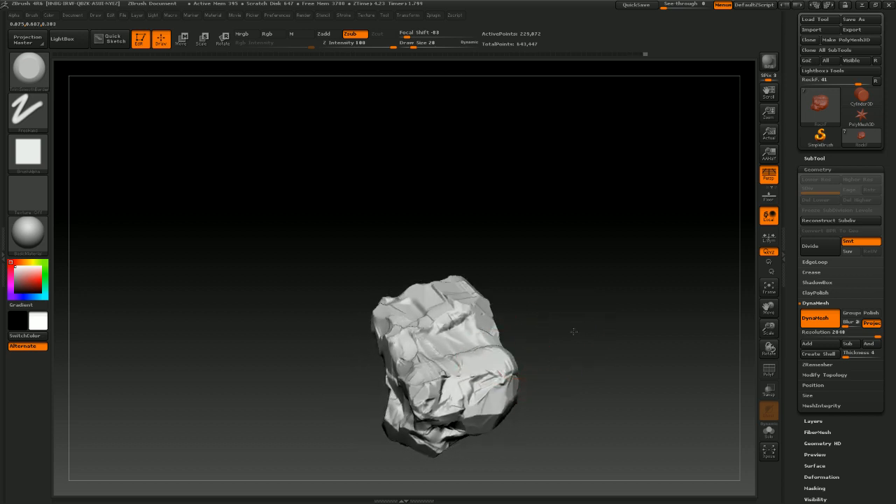
mouse_move(570, 330)
mouse_down()
mouse_move(505, 363)
mouse_move(629, 300)
mouse_up()
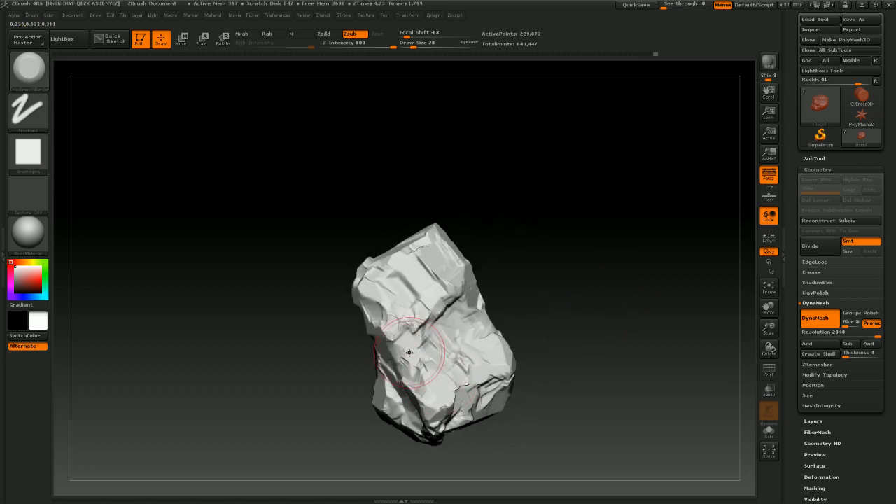
mouse_move(538, 329)
mouse_down()
mouse_move(564, 306)
mouse_move(553, 315)
mouse_up()
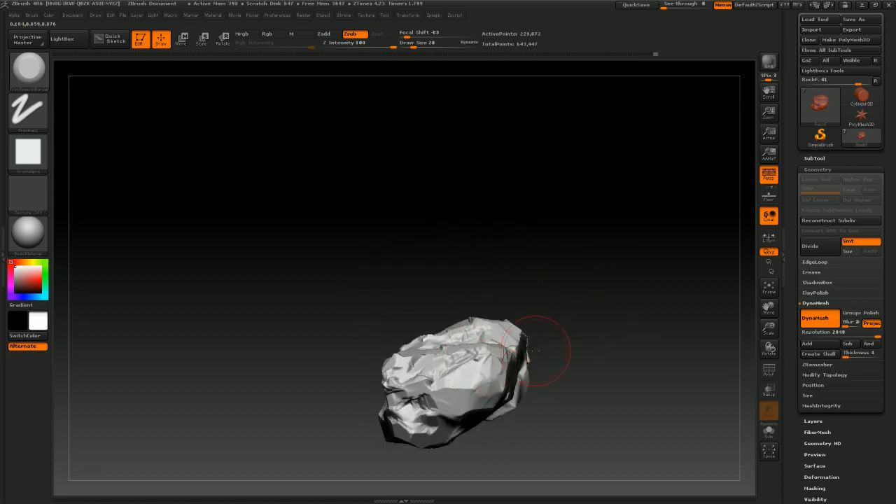
mouse_move(535, 350)
mouse_down()
mouse_move(609, 320)
mouse_move(381, 323)
mouse_up()
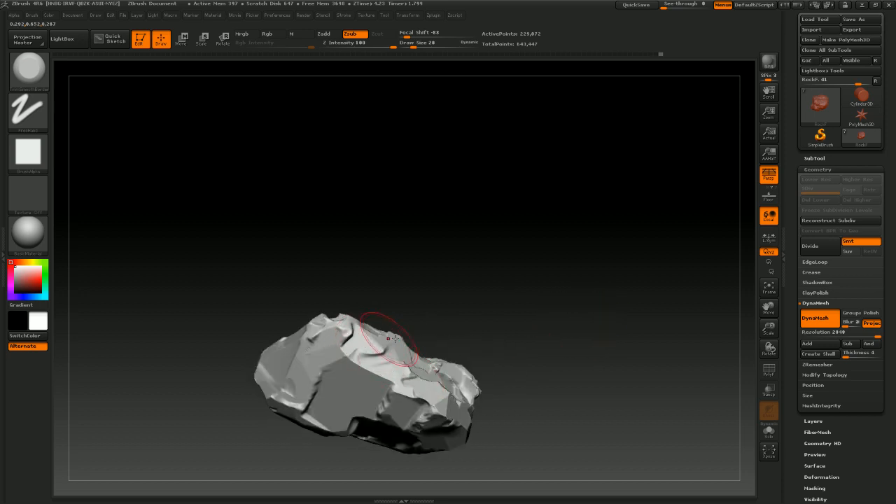
drag(493, 328, 507, 282)
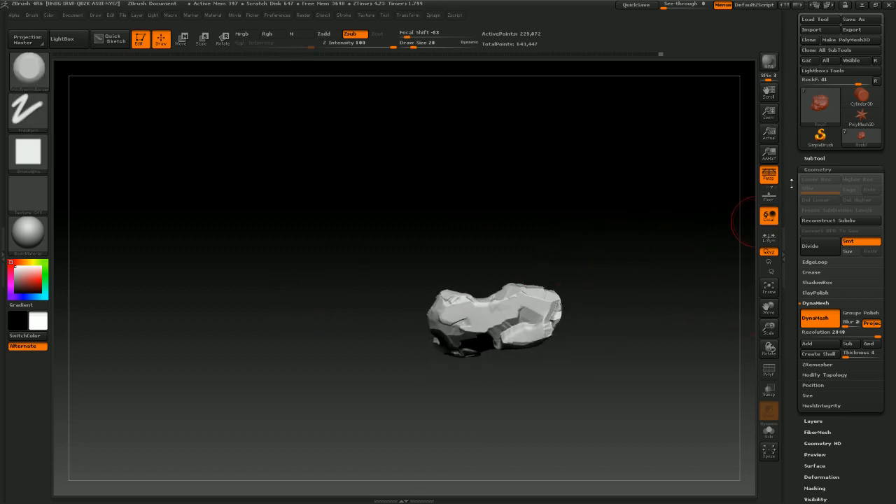
Open the SubTool list and make the tree, block and other rock subtools visible
click(813, 159)
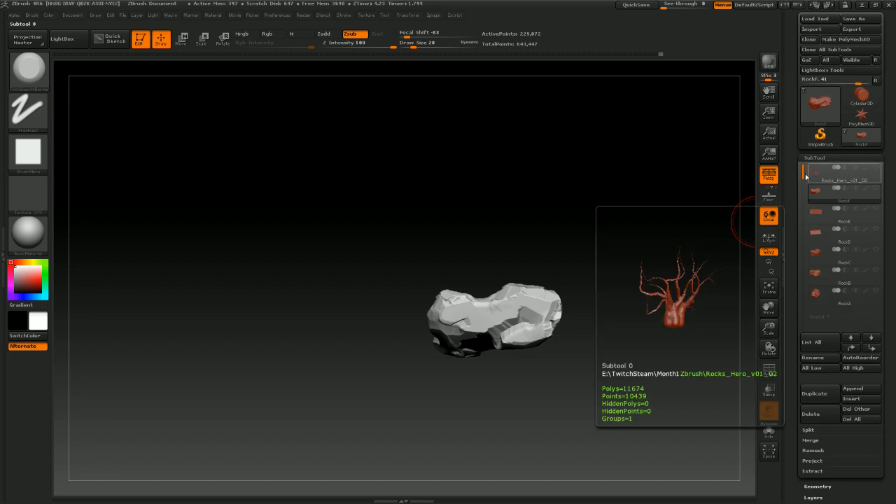
click(875, 168)
click(876, 209)
click(875, 228)
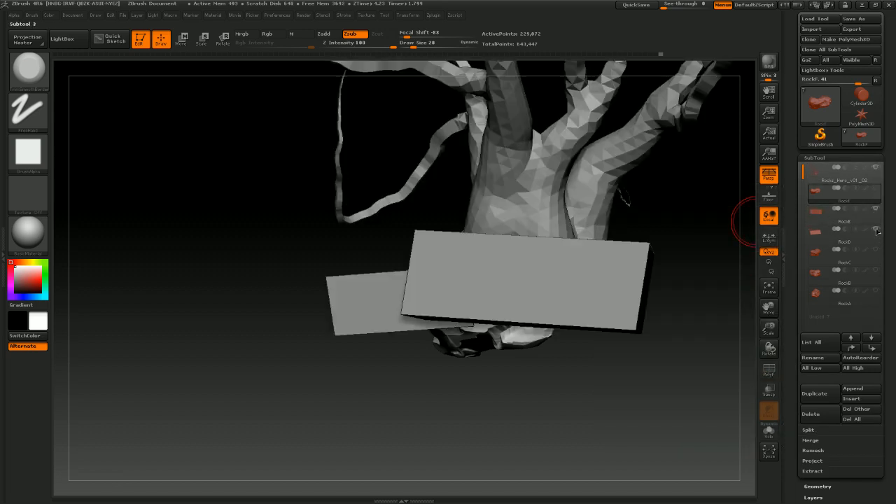
click(876, 289)
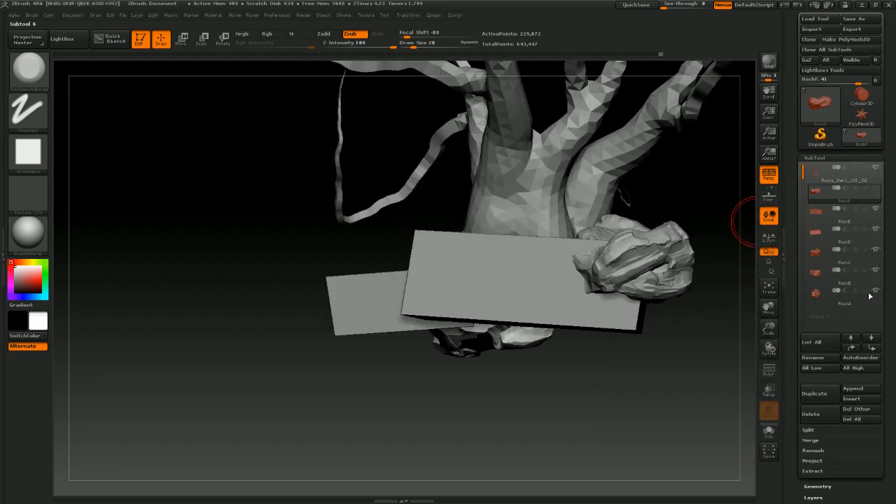
Orbit around the tree to examine how the rocks and blocks sit around the trunk
mouse_move(598, 394)
mouse_down()
mouse_move(588, 413)
mouse_move(533, 410)
mouse_move(557, 404)
mouse_move(551, 415)
mouse_move(537, 329)
mouse_move(553, 355)
mouse_move(564, 355)
mouse_up()
mouse_move(505, 414)
mouse_down()
mouse_move(464, 416)
mouse_move(360, 273)
mouse_up()
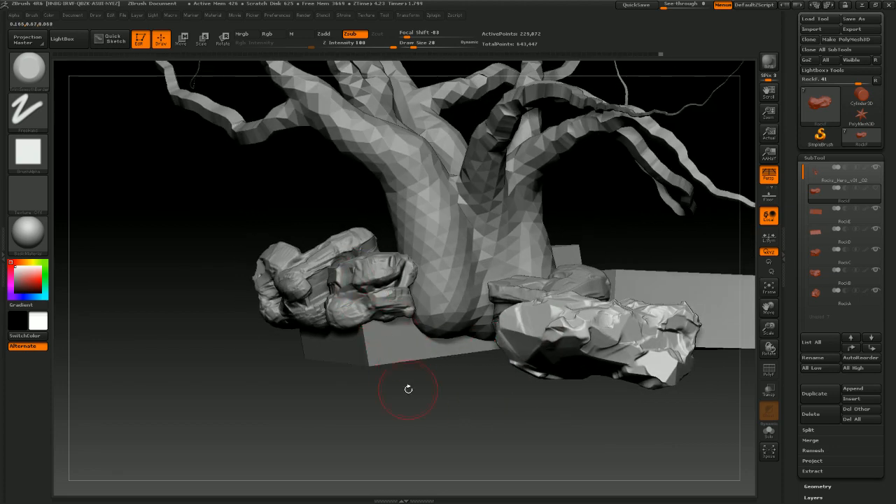
mouse_move(408, 388)
mouse_down()
mouse_move(427, 392)
mouse_move(347, 361)
mouse_move(445, 405)
mouse_move(434, 395)
mouse_up()
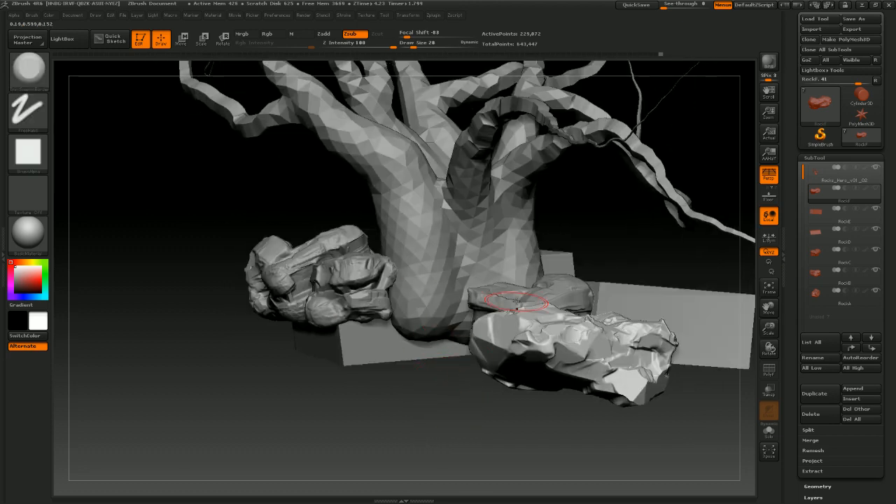
drag(468, 391, 282, 294)
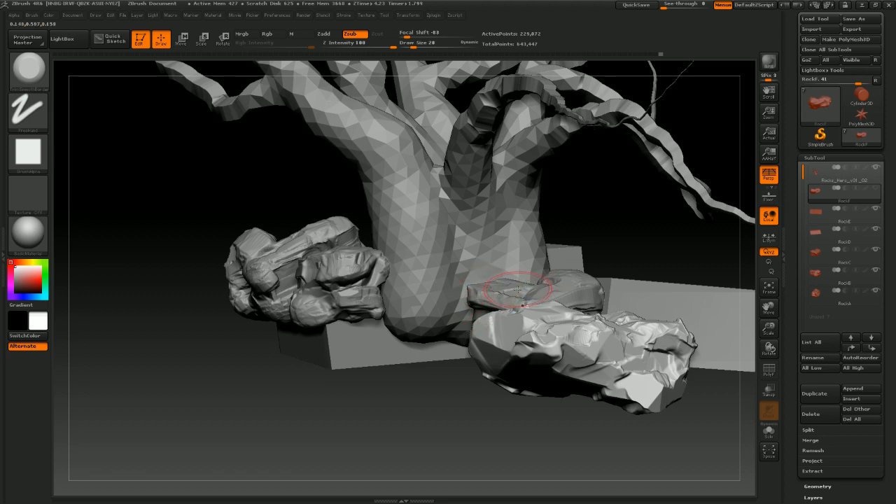
alt+drag(461, 436, 445, 416)
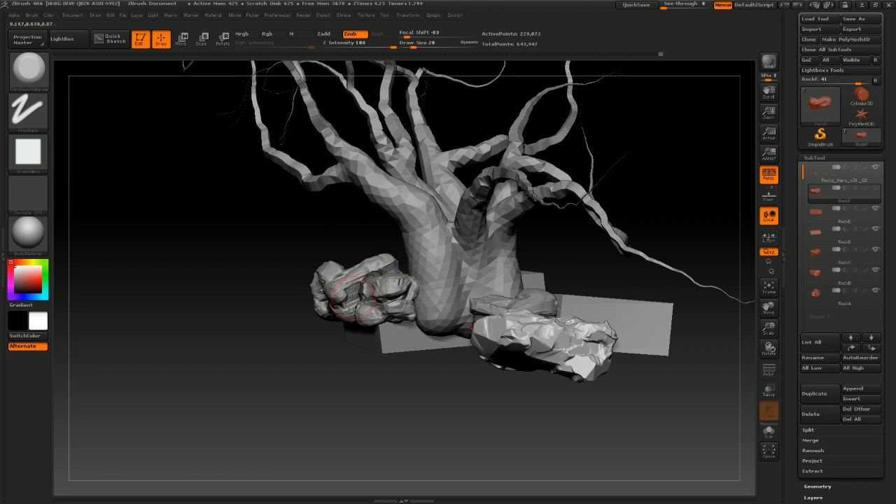
drag(474, 414, 458, 404)
drag(480, 376, 365, 350)
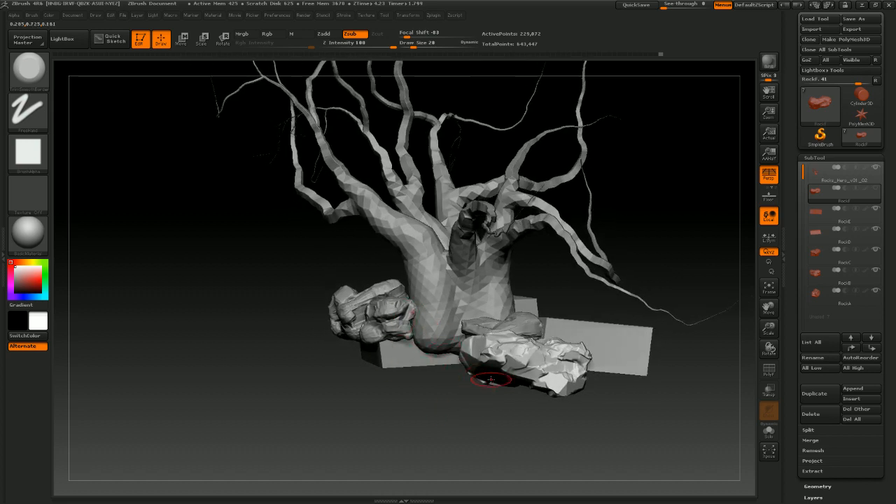
mouse_move(457, 413)
alt+mouse_down()
mouse_move(455, 435)
mouse_move(468, 413)
alt+mouse_up()
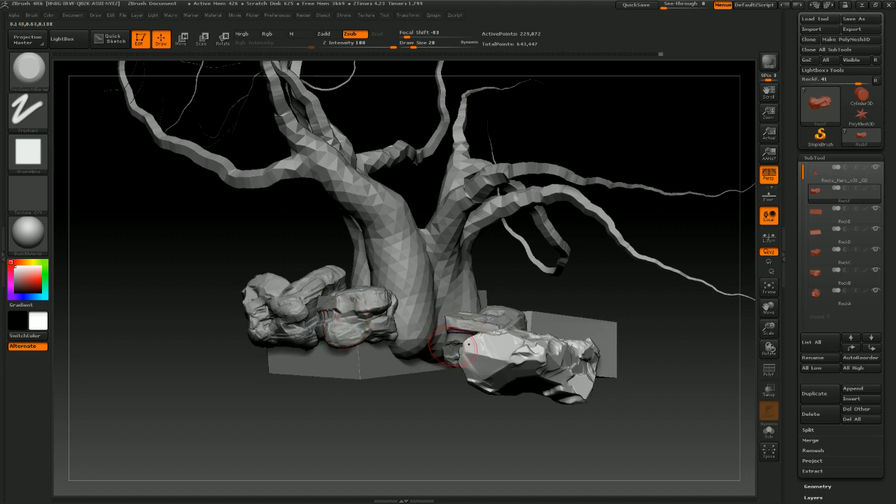
mouse_move(613, 287)
mouse_down()
mouse_move(594, 298)
mouse_move(605, 303)
mouse_up()
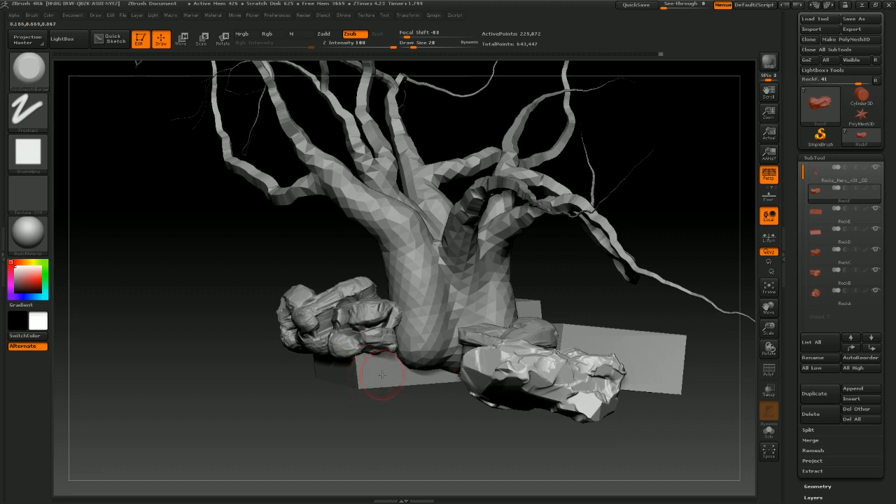
drag(469, 424, 452, 421)
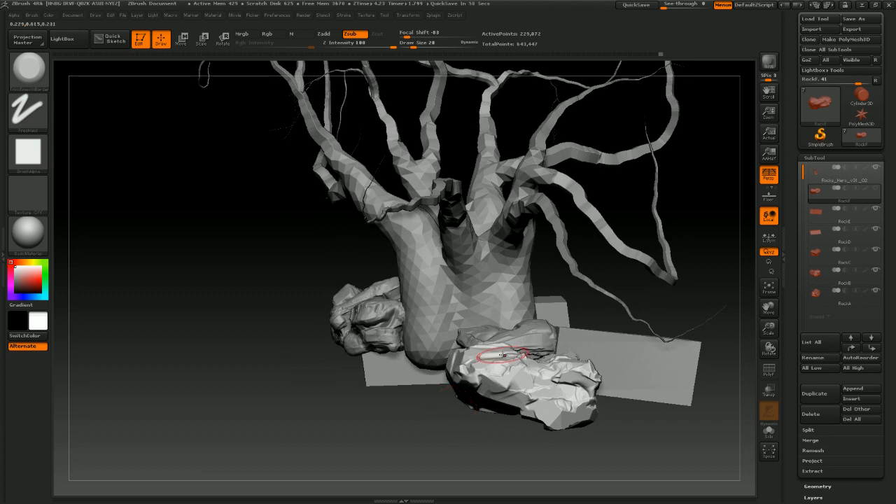
drag(426, 416, 432, 427)
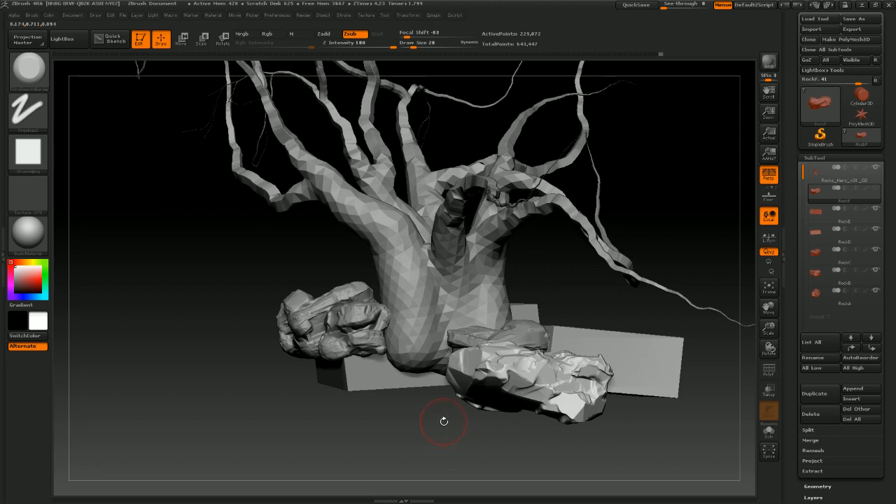
drag(443, 421, 459, 424)
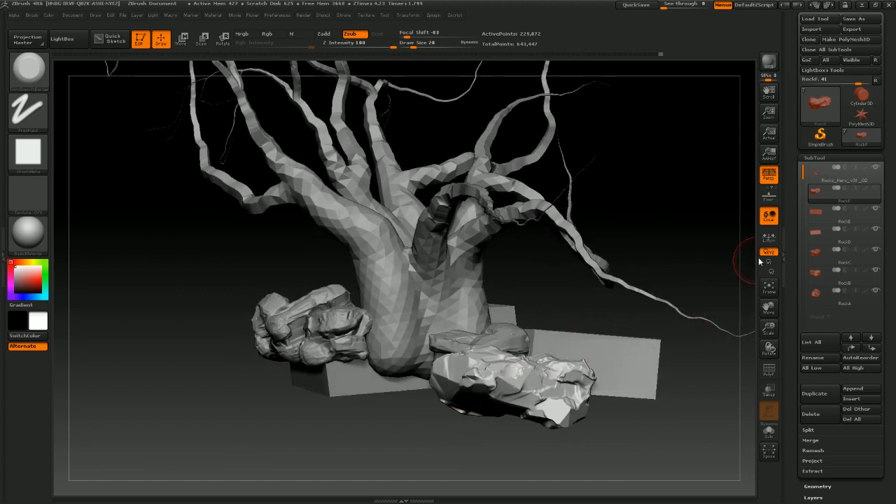
Select the RockE subtool and toggle its visibility
click(826, 214)
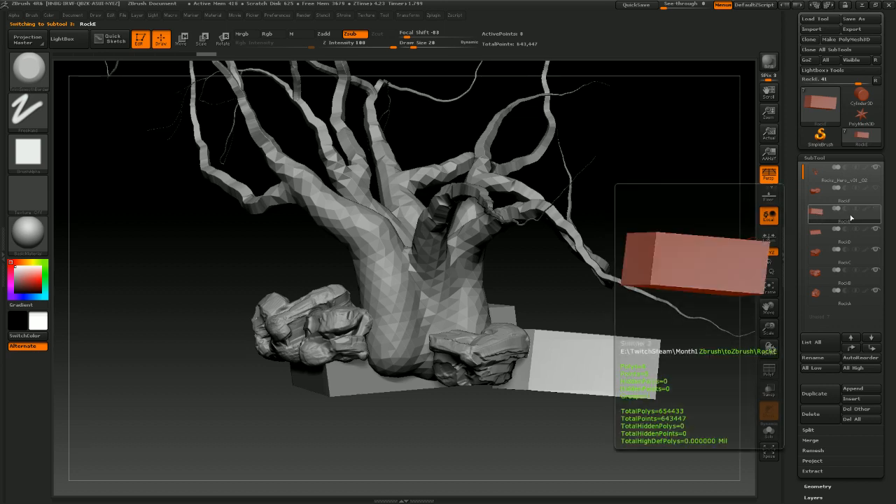
shift+click(874, 210)
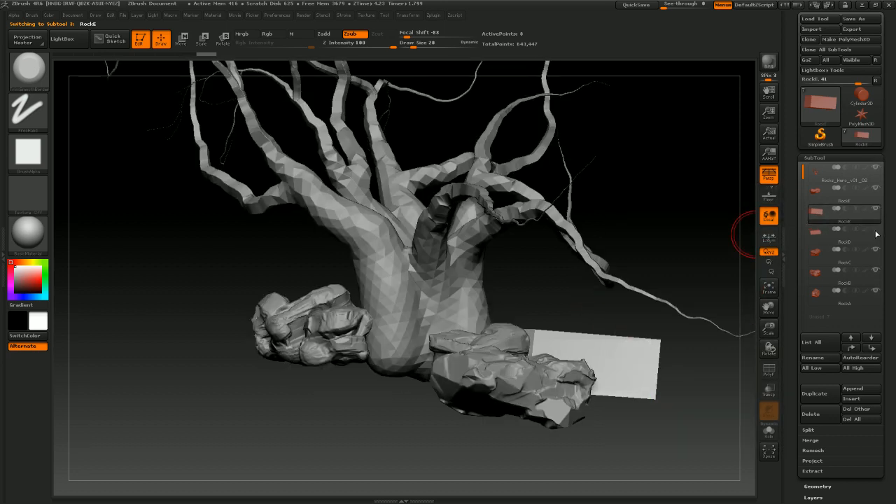
Select the RockD block subtool and save the tool as Rocks_Hero_v01_03.ztl
click(838, 229)
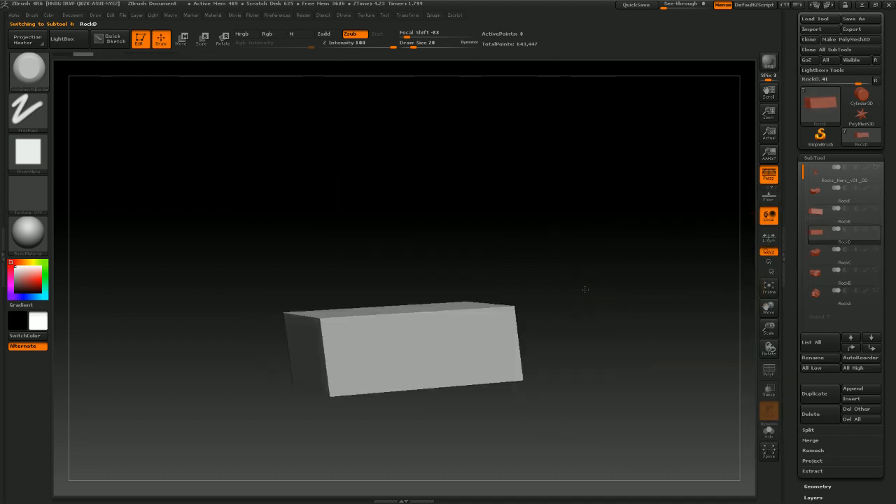
drag(584, 286, 592, 292)
click(856, 23)
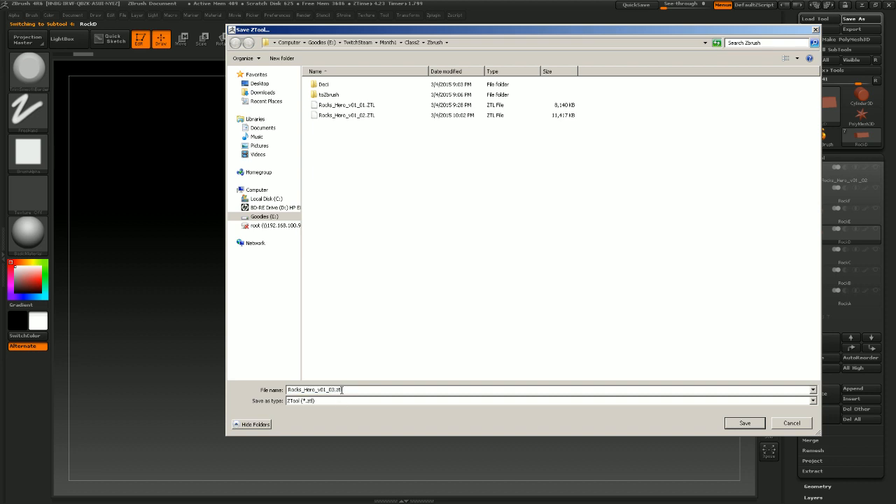
key(Return)
Try to DynaMesh the RockD block at resolution 2048, then undo it
mouse_move(448, 240)
mouse_down()
mouse_move(490, 220)
mouse_move(436, 276)
mouse_up()
click(35, 80)
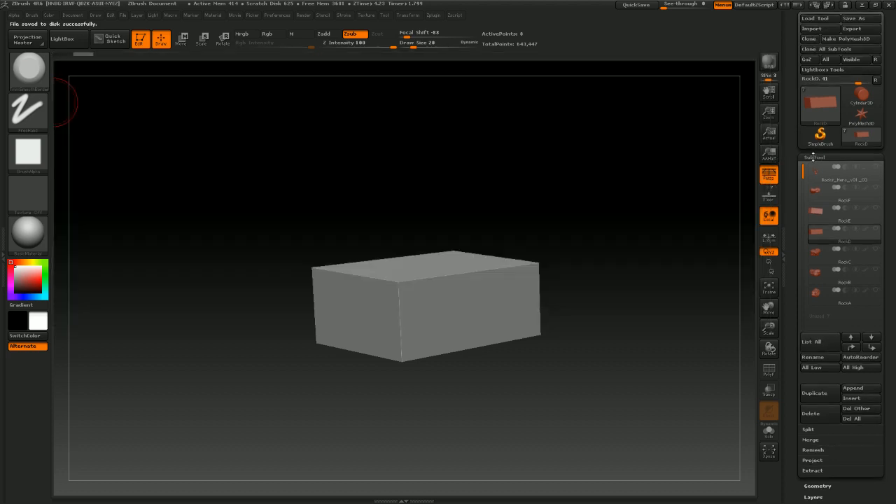
click(813, 157)
click(817, 169)
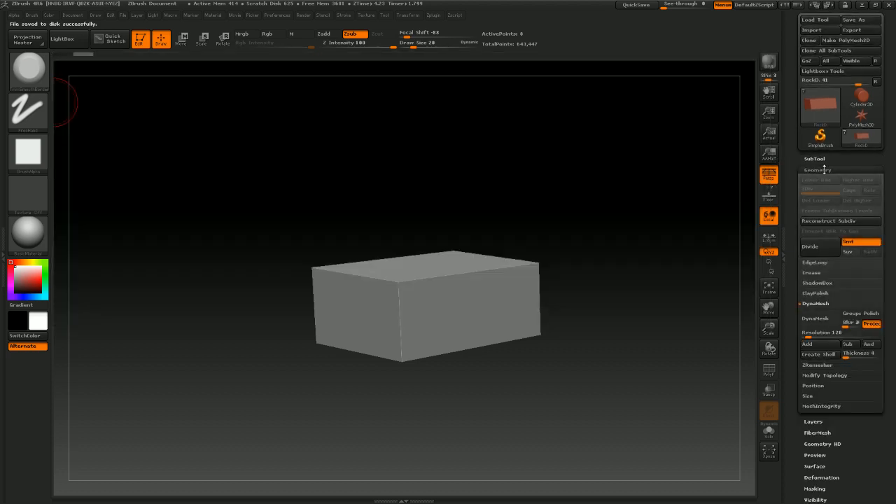
drag(807, 336, 887, 336)
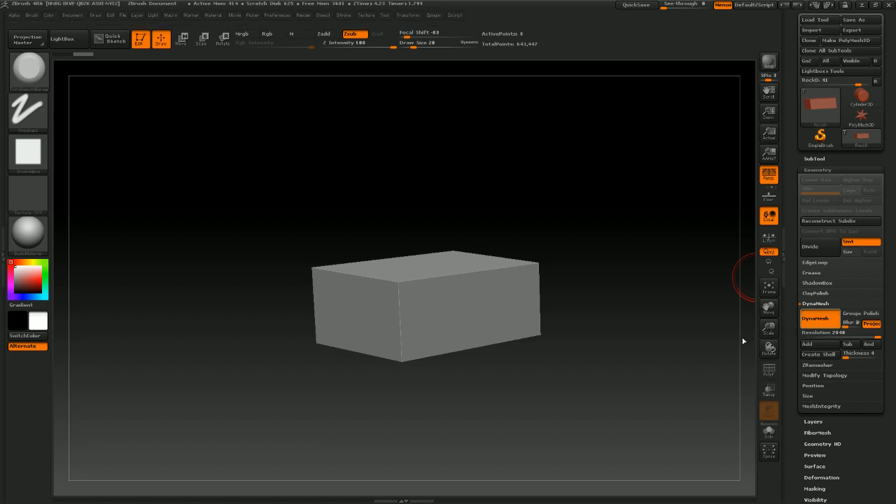
drag(524, 116, 624, 268)
key(ctrl+z)
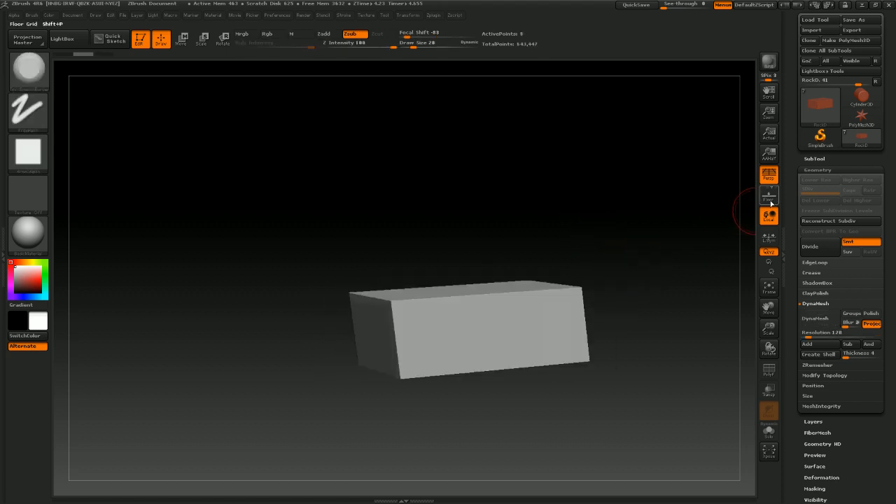
Select the RockC subtool and turn the other rock and block subtools visible again
click(811, 159)
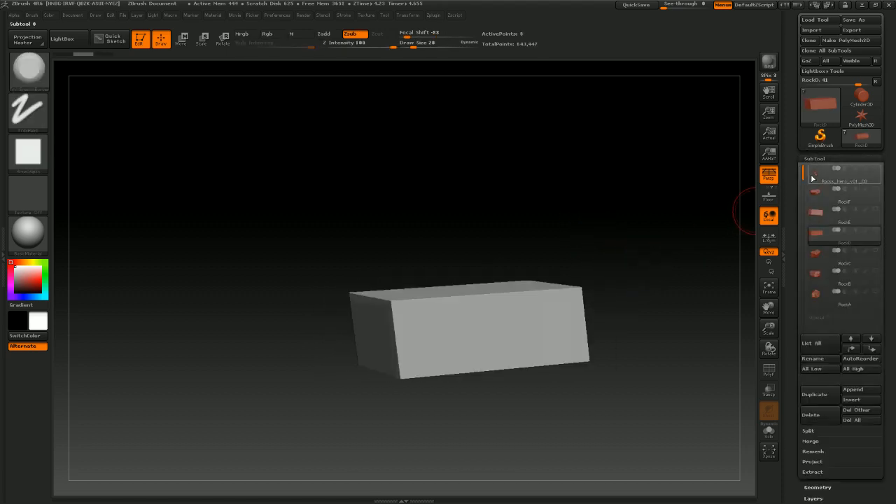
click(817, 256)
click(874, 271)
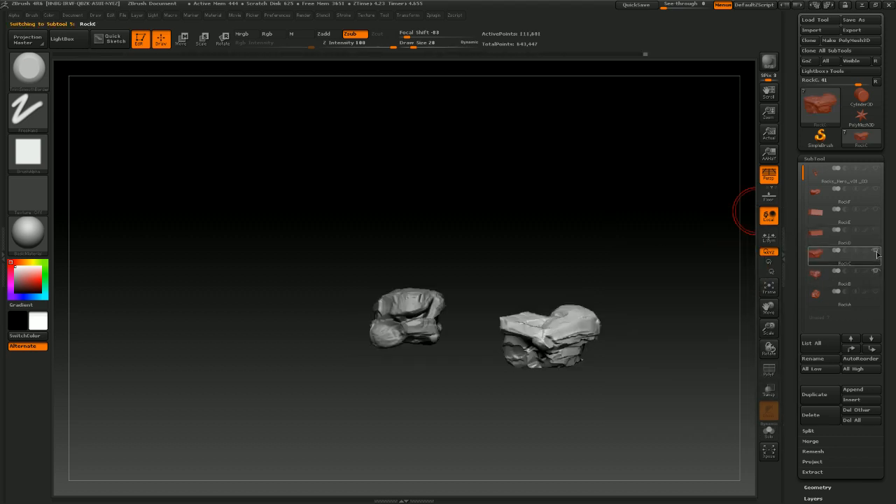
click(875, 252)
click(875, 232)
click(875, 236)
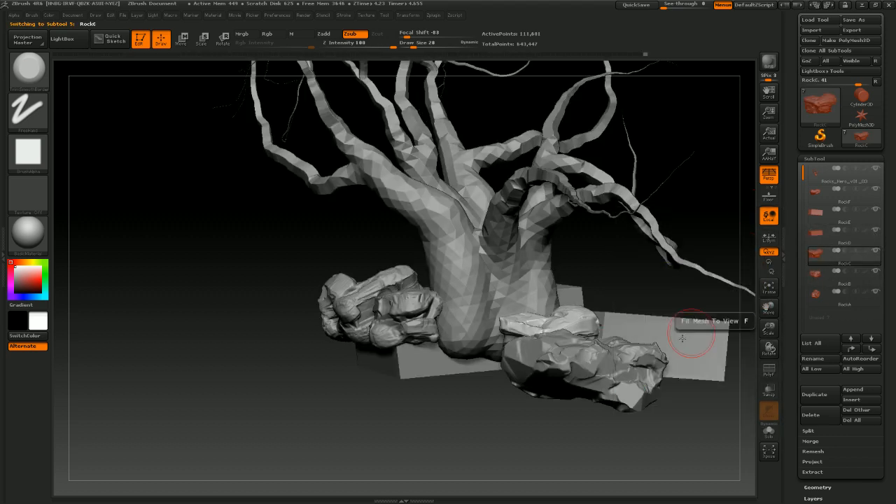
drag(690, 330, 482, 378)
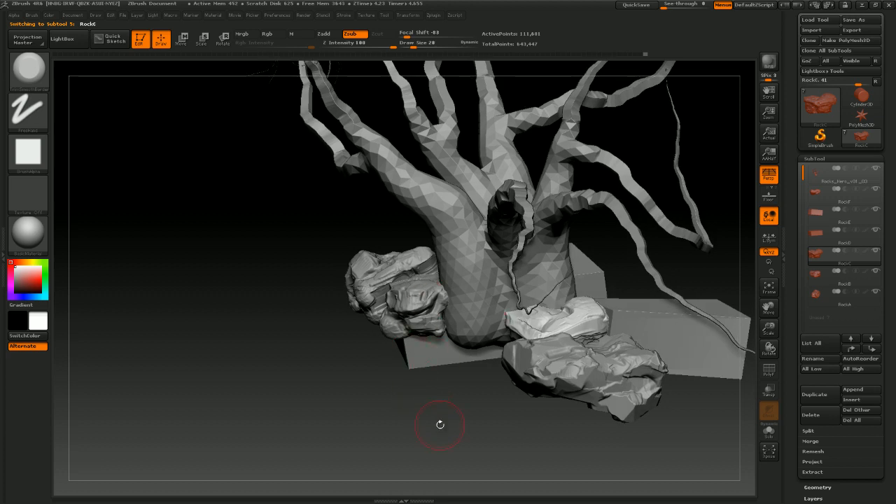
mouse_move(440, 424)
mouse_down()
mouse_move(451, 403)
mouse_move(440, 408)
mouse_up()
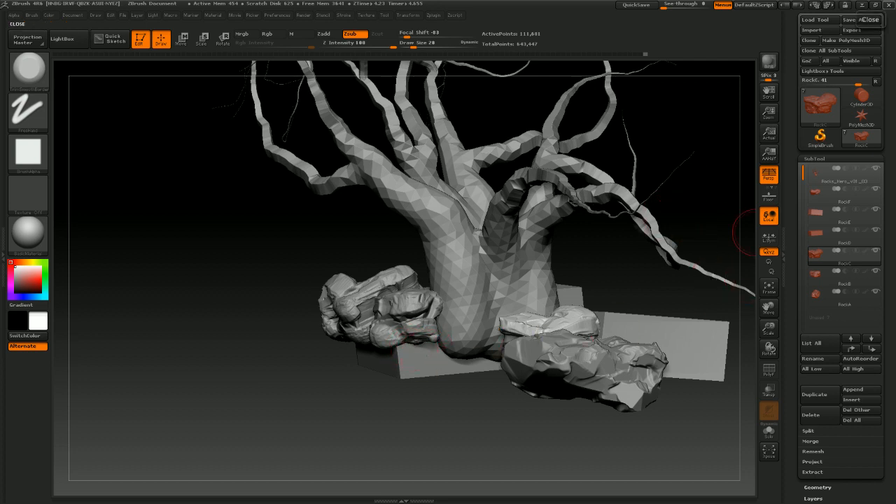
Open the tree-of-souls reference image to compare against the scene, then minimize it
click(244, 494)
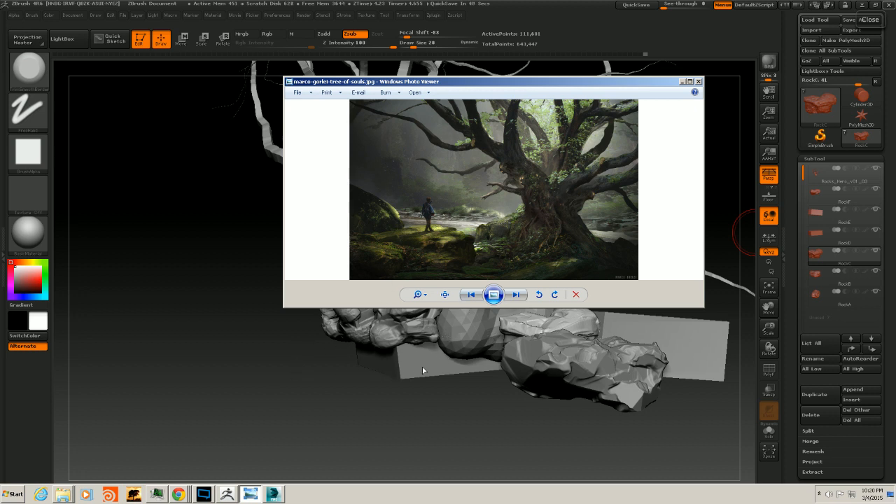
click(683, 83)
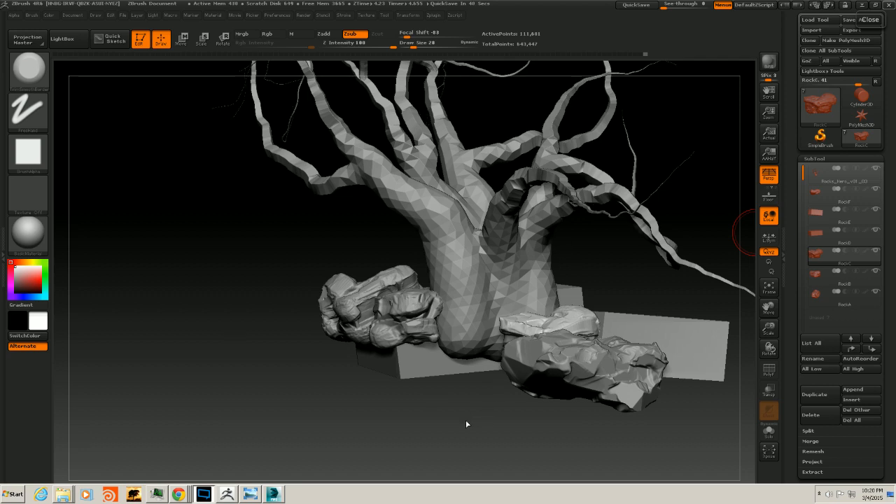
drag(463, 425, 715, 190)
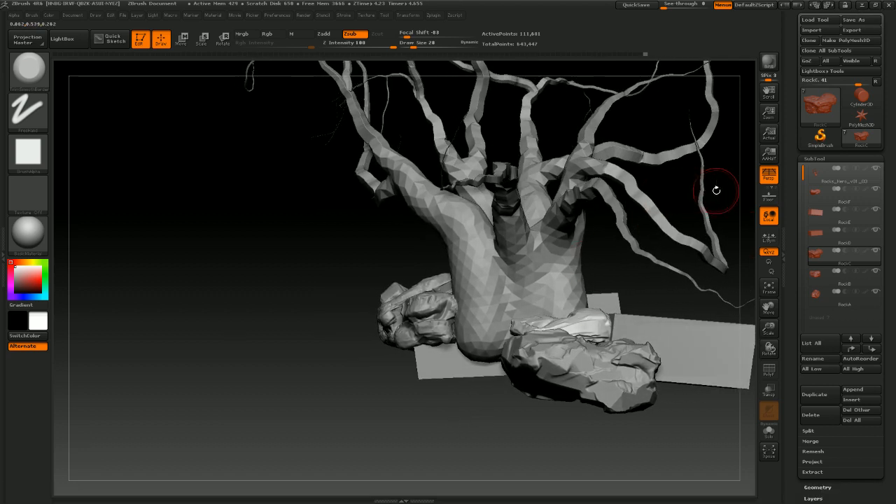
Select the RockD block and move it with the Transpose line closer against the tree trunk
click(822, 234)
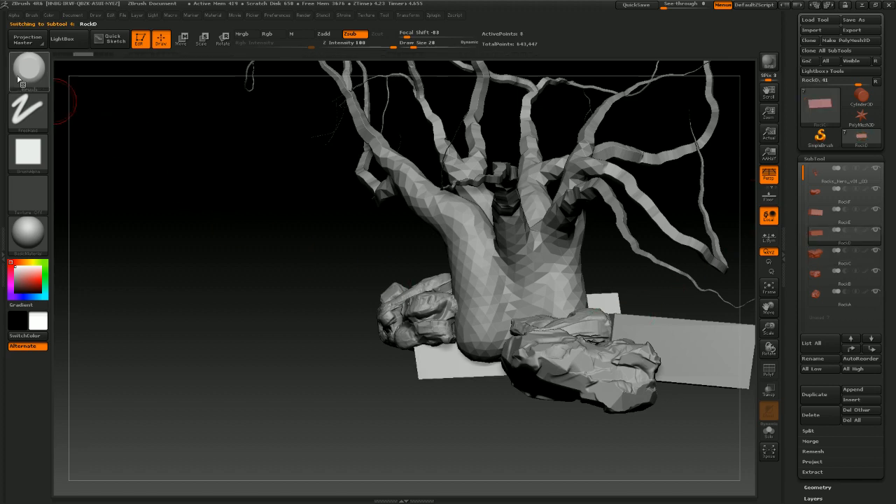
click(28, 78)
click(30, 81)
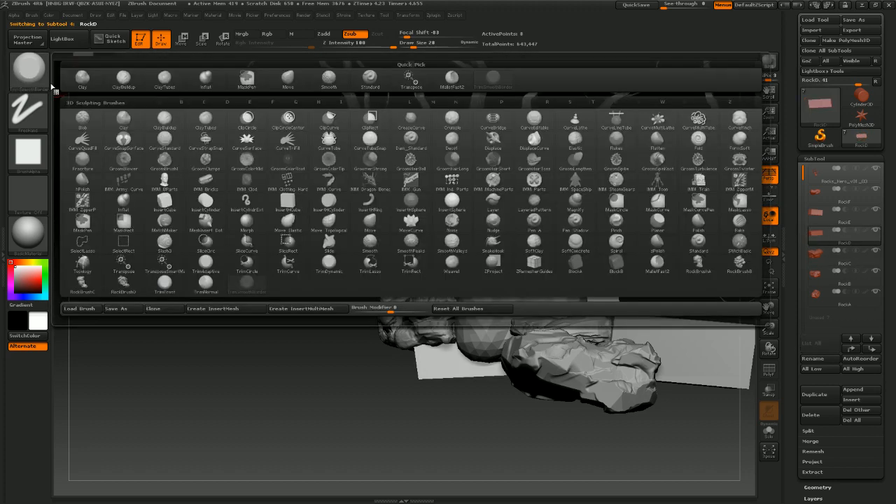
click(413, 80)
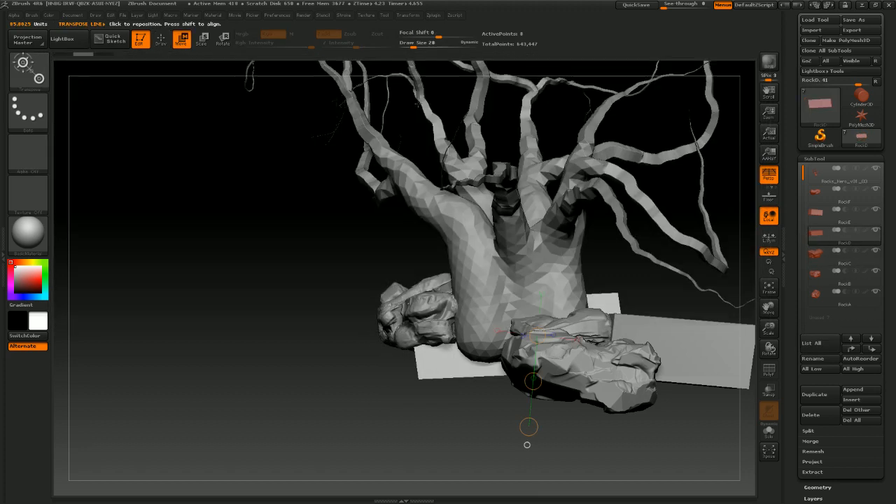
drag(389, 359, 371, 353)
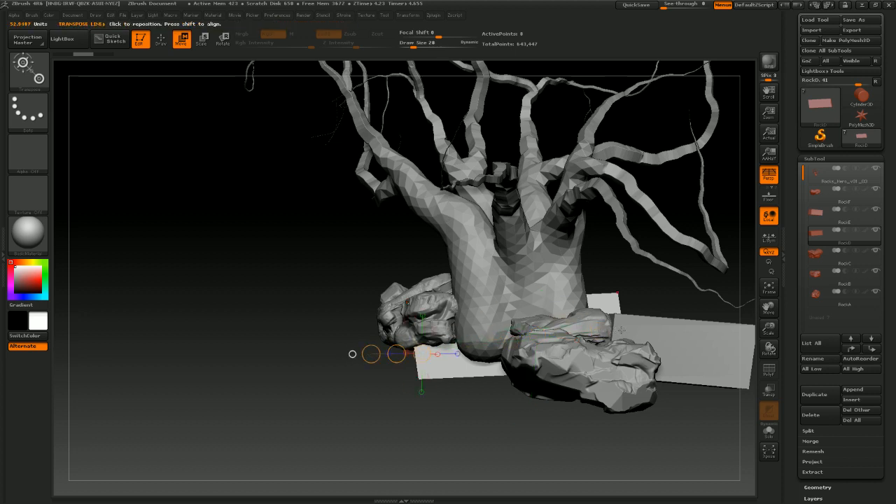
mouse_move(620, 320)
mouse_down()
mouse_move(417, 349)
mouse_move(454, 342)
mouse_up()
drag(399, 348, 435, 348)
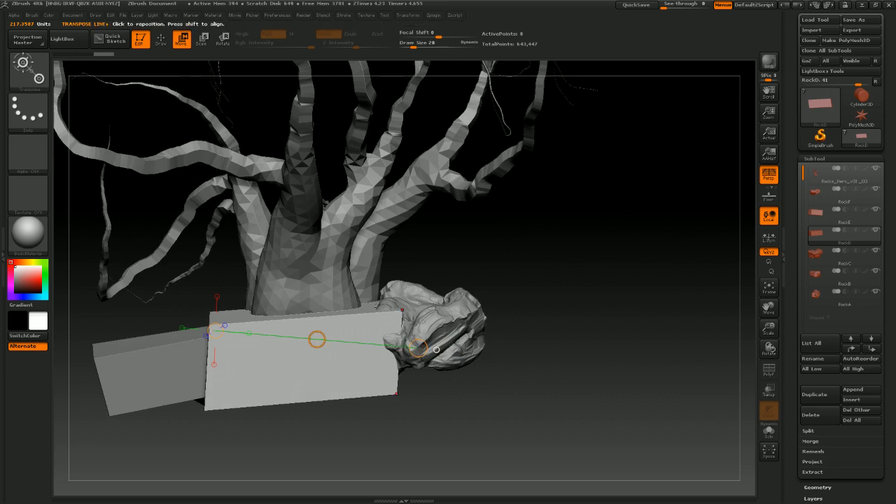
mouse_move(216, 383)
mouse_down()
mouse_move(380, 364)
mouse_move(349, 364)
mouse_up()
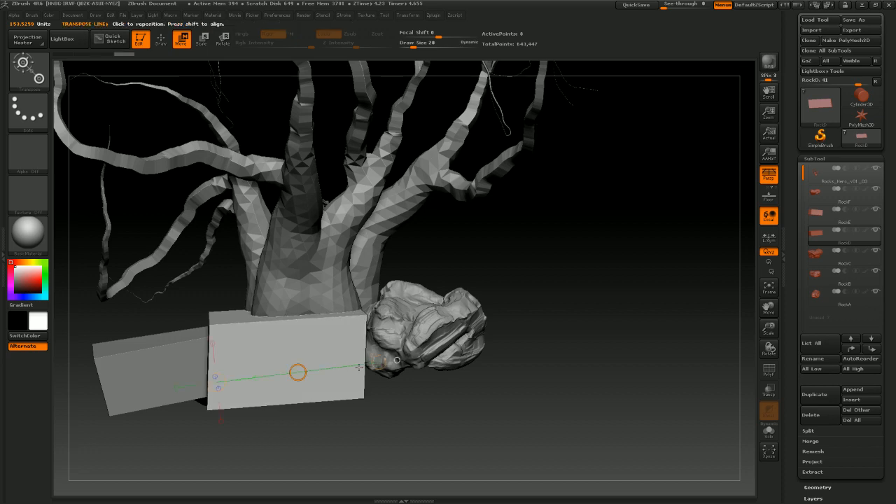
drag(539, 317, 449, 319)
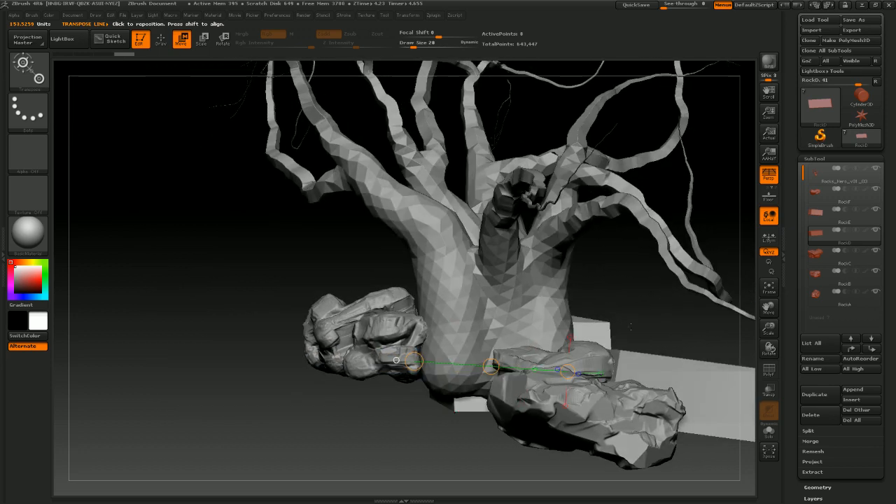
drag(630, 326, 590, 302)
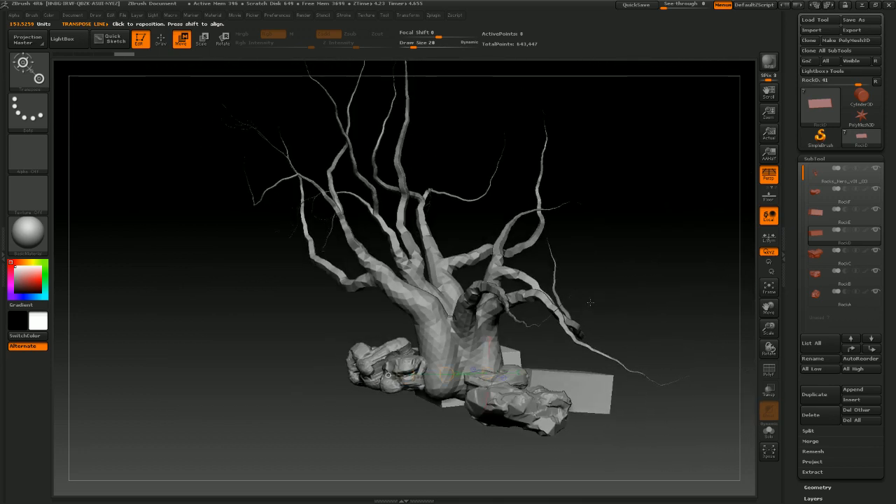
mouse_move(564, 332)
mouse_down()
mouse_move(576, 320)
mouse_move(414, 333)
mouse_move(555, 326)
mouse_up()
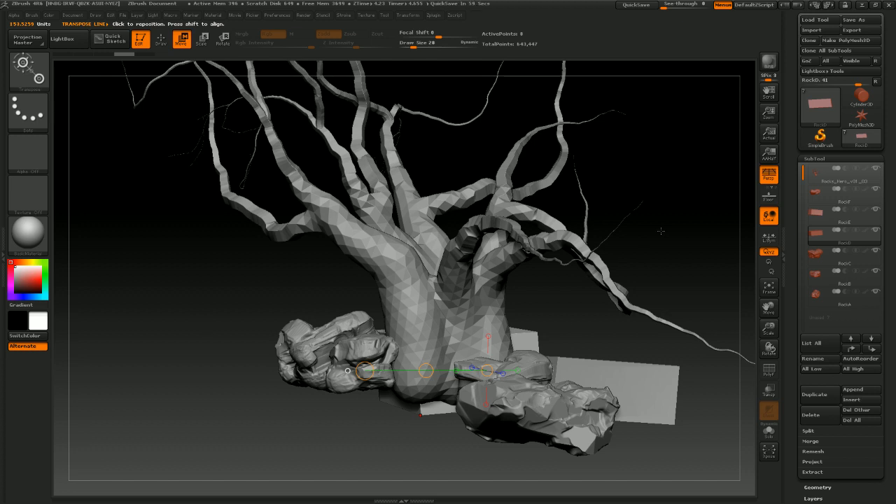
Isolate the RockD block and DynaMesh it at resolution 2048
mouse_move(822, 235)
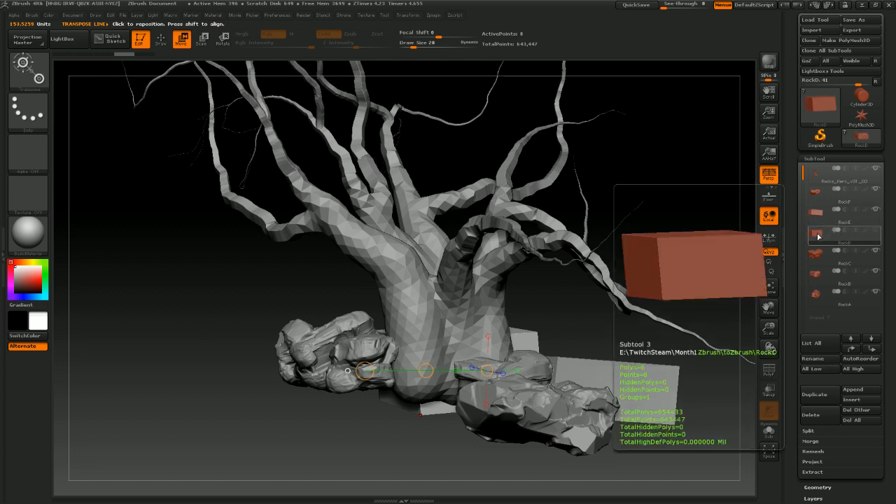
shift+click(874, 233)
drag(562, 312, 528, 301)
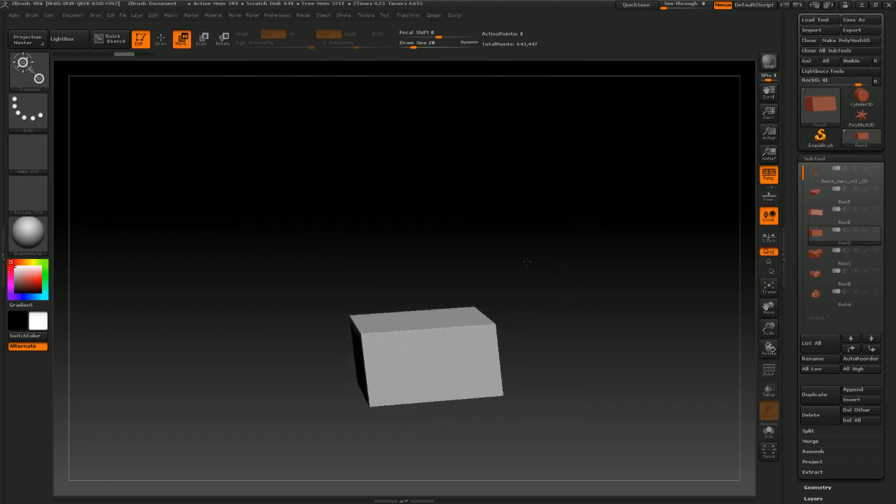
click(814, 159)
click(817, 170)
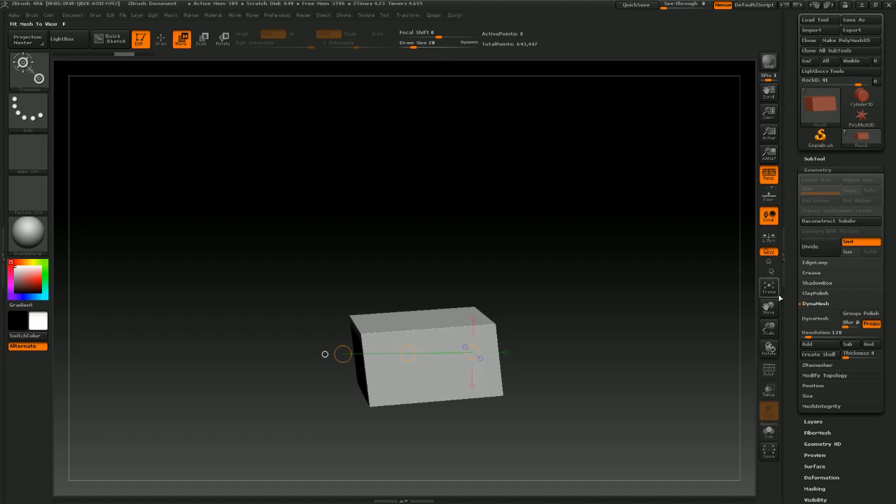
drag(806, 335, 882, 329)
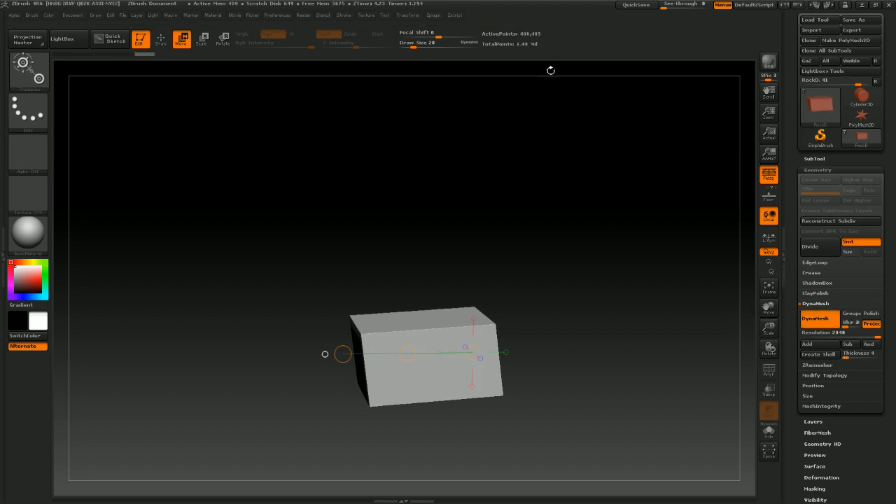
Switch to the TrimSmoothBorder brush and carve flat chiseled cuts into the RockD block's edges
drag(537, 300, 595, 269)
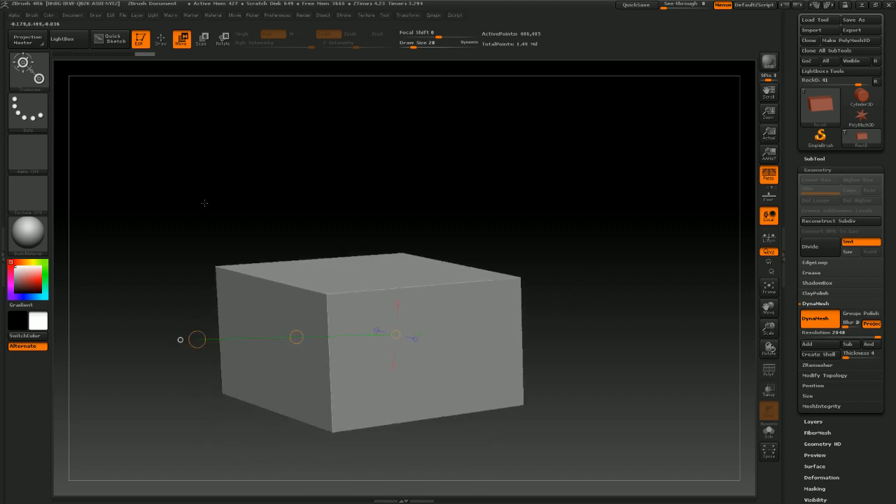
click(32, 77)
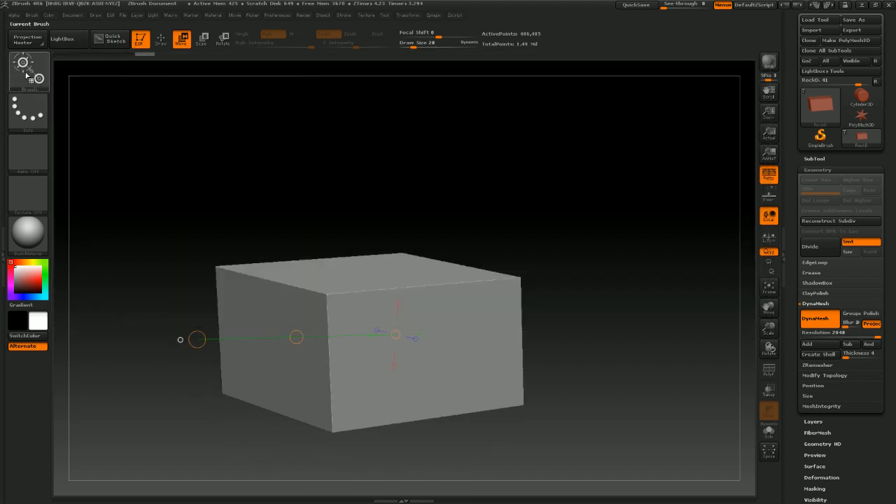
click(25, 83)
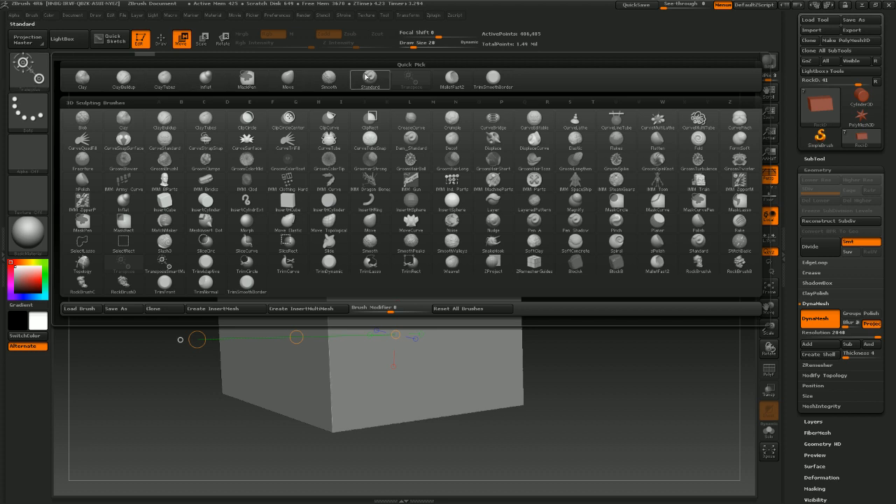
click(494, 79)
mouse_move(522, 217)
mouse_down()
mouse_move(583, 278)
mouse_move(608, 282)
mouse_up()
mouse_move(326, 316)
mouse_down()
mouse_move(330, 338)
mouse_move(370, 304)
mouse_move(360, 301)
mouse_move(462, 281)
mouse_move(487, 260)
mouse_move(553, 265)
mouse_move(579, 253)
mouse_move(562, 250)
mouse_move(539, 266)
mouse_move(530, 246)
mouse_move(543, 212)
mouse_move(568, 196)
mouse_move(550, 210)
mouse_move(543, 291)
mouse_move(576, 358)
mouse_up()
mouse_move(627, 380)
mouse_down()
mouse_move(567, 338)
mouse_move(594, 337)
mouse_up()
mouse_move(584, 336)
mouse_down()
mouse_move(648, 336)
mouse_move(605, 341)
mouse_move(622, 340)
mouse_up()
key(s)
key(s)
alt+right_drag(622, 340, 505, 308)
mouse_move(505, 308)
right_down()
mouse_move(337, 338)
mouse_move(308, 328)
right_up()
drag(516, 303, 549, 315)
drag(531, 313, 570, 324)
mouse_move(651, 237)
right_down()
mouse_move(674, 184)
mouse_move(581, 280)
right_up()
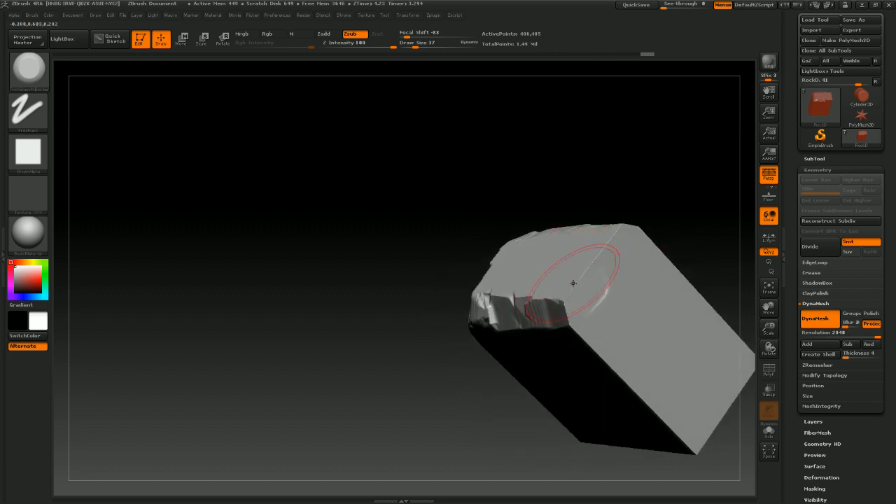
Continue carving flat facets and chipped breaks into the block's upper corners with the trim brush
mouse_move(590, 262)
mouse_down()
mouse_move(620, 237)
mouse_move(566, 312)
mouse_up()
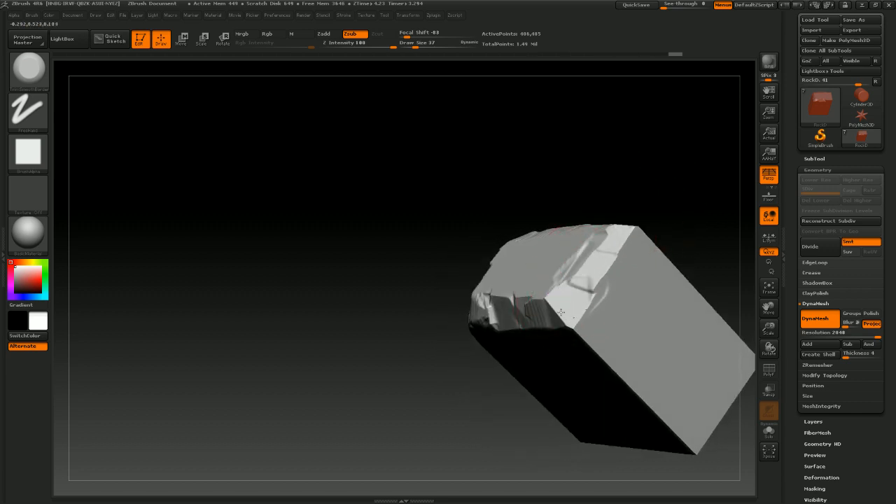
mouse_move(457, 380)
right_down()
mouse_move(422, 352)
mouse_move(524, 270)
right_up()
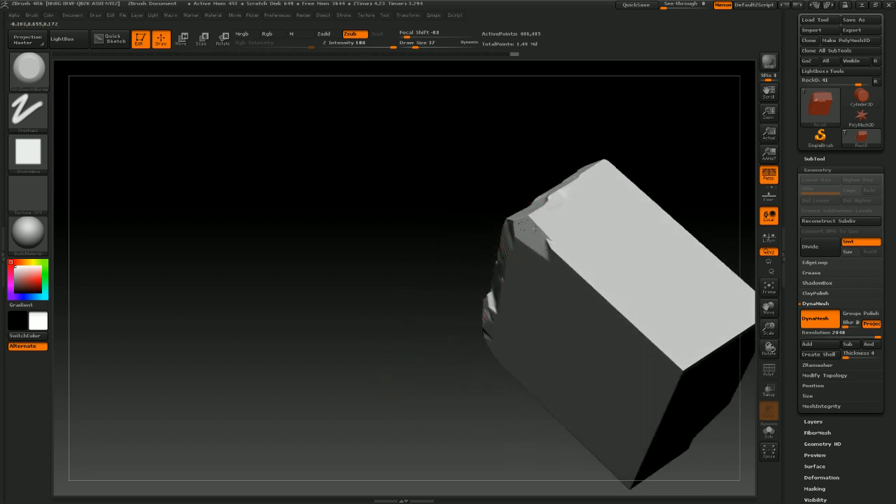
drag(577, 287, 664, 355)
mouse_move(463, 383)
mouse_down()
mouse_move(426, 358)
mouse_move(438, 356)
mouse_up()
mouse_move(625, 324)
mouse_down()
mouse_move(639, 336)
mouse_move(712, 292)
mouse_up()
drag(543, 367, 437, 255)
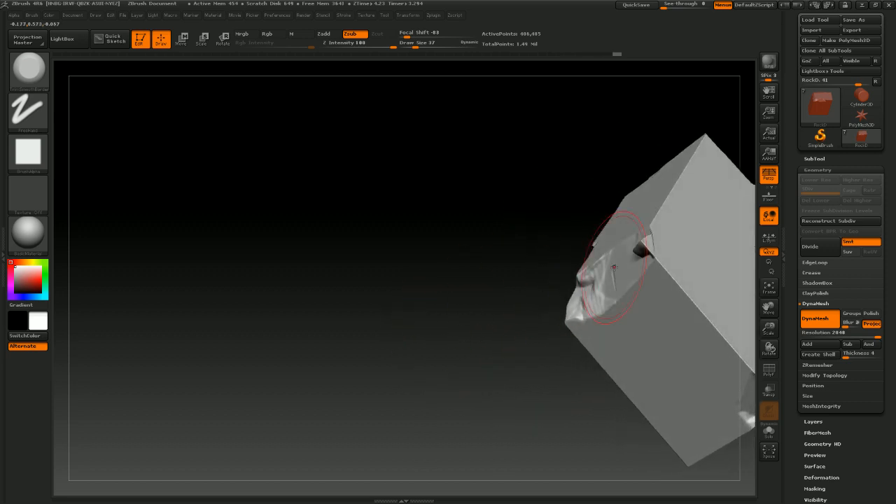
drag(643, 248, 668, 228)
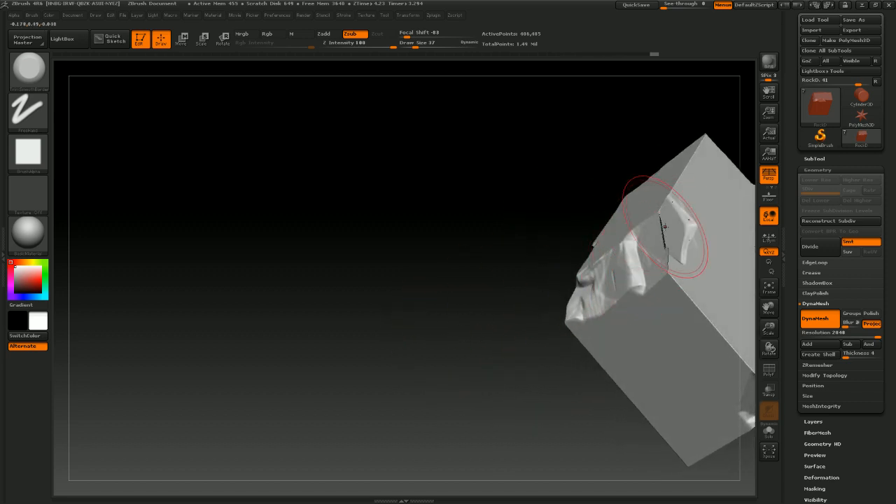
drag(553, 306, 499, 355)
mouse_move(525, 434)
mouse_down()
mouse_move(500, 414)
mouse_move(530, 371)
mouse_up()
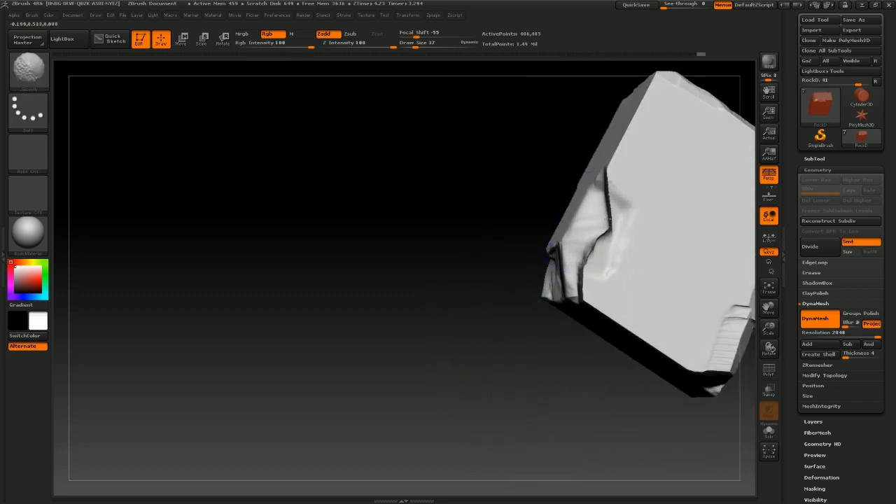
shift+drag(599, 258, 589, 274)
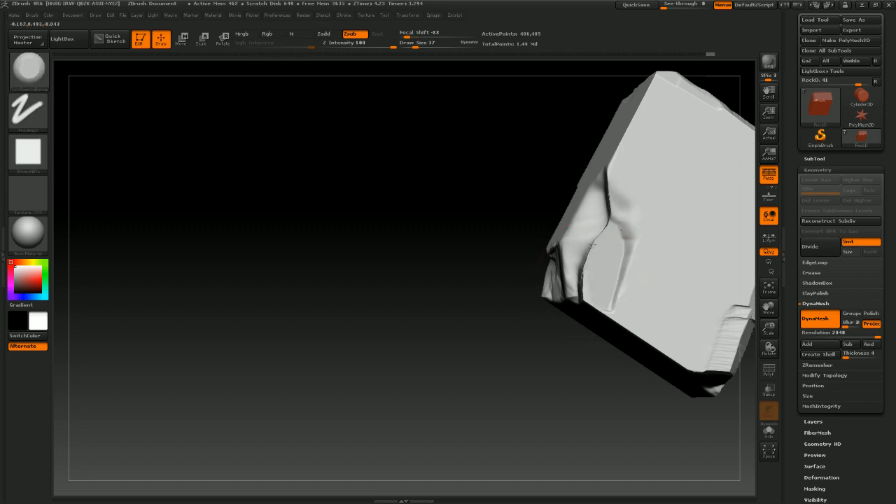
Trim more angular facets around the block's other sides and lower edges to break its box shape
drag(490, 265, 495, 261)
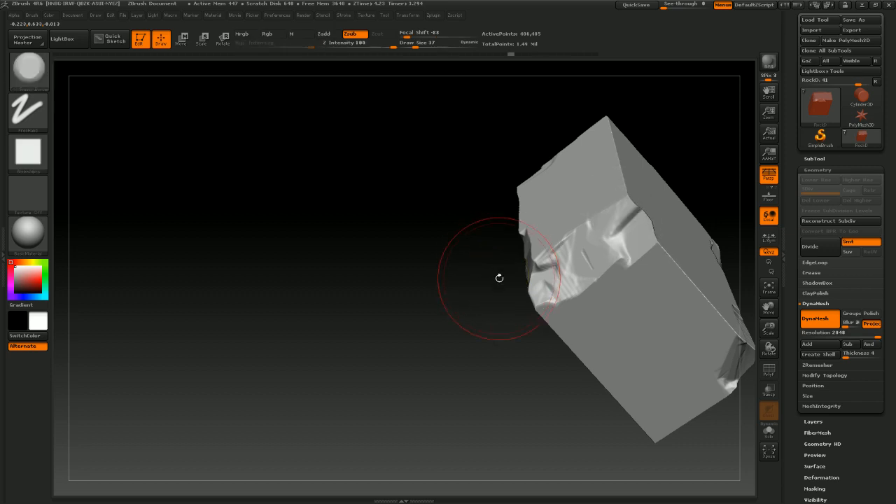
mouse_move(468, 317)
mouse_down()
mouse_move(432, 333)
mouse_move(442, 319)
mouse_up()
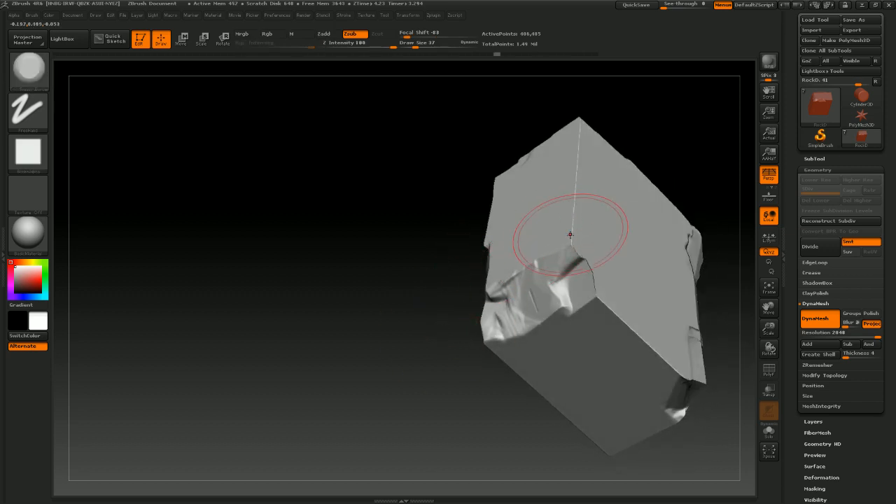
drag(570, 235, 573, 235)
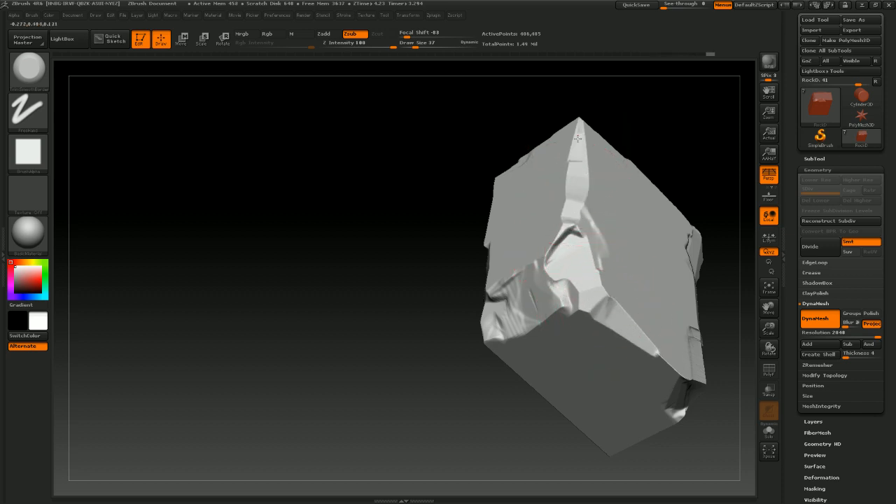
drag(490, 422, 452, 364)
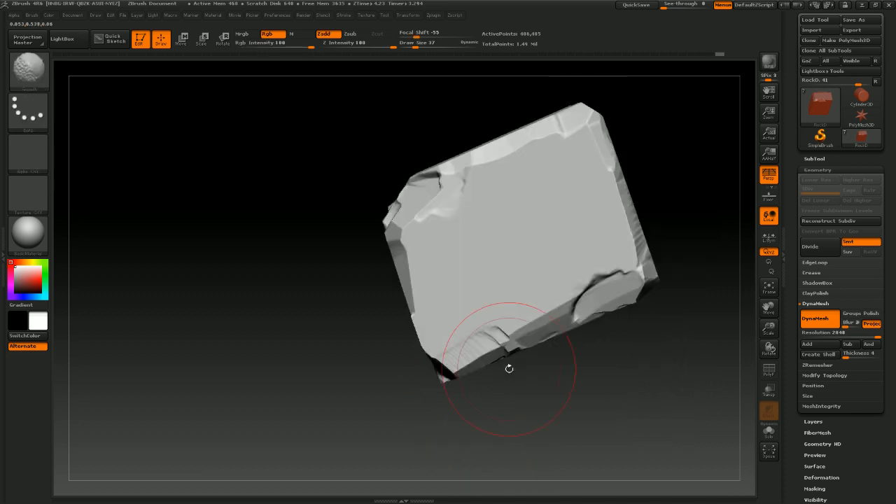
mouse_move(525, 415)
mouse_down()
mouse_move(576, 396)
mouse_move(588, 360)
mouse_move(455, 350)
mouse_move(404, 335)
mouse_up()
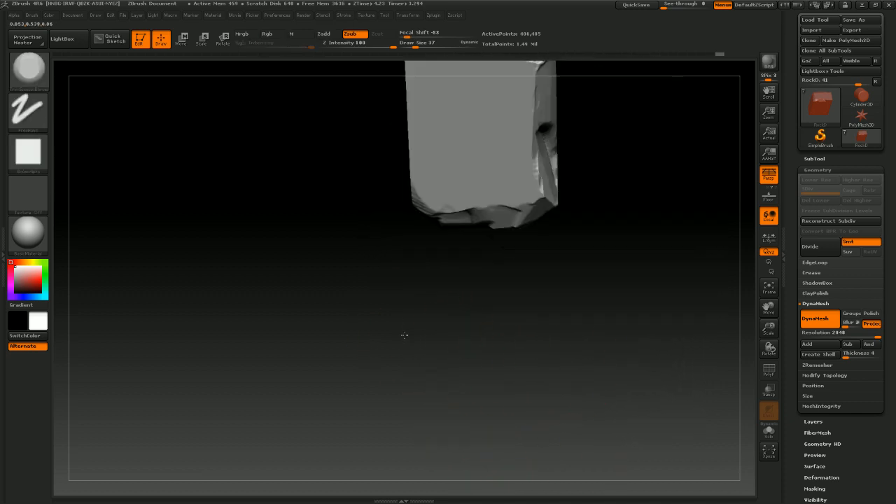
drag(475, 355, 589, 134)
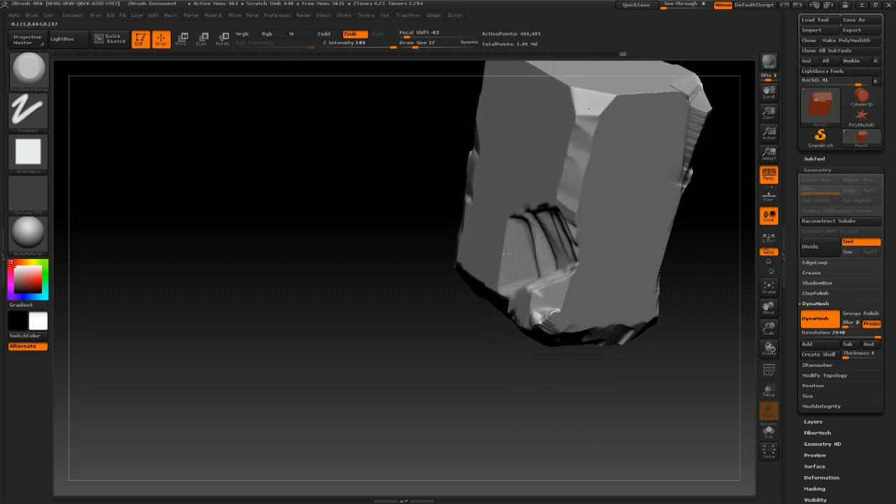
drag(670, 307, 728, 294)
alt+drag(675, 237, 630, 313)
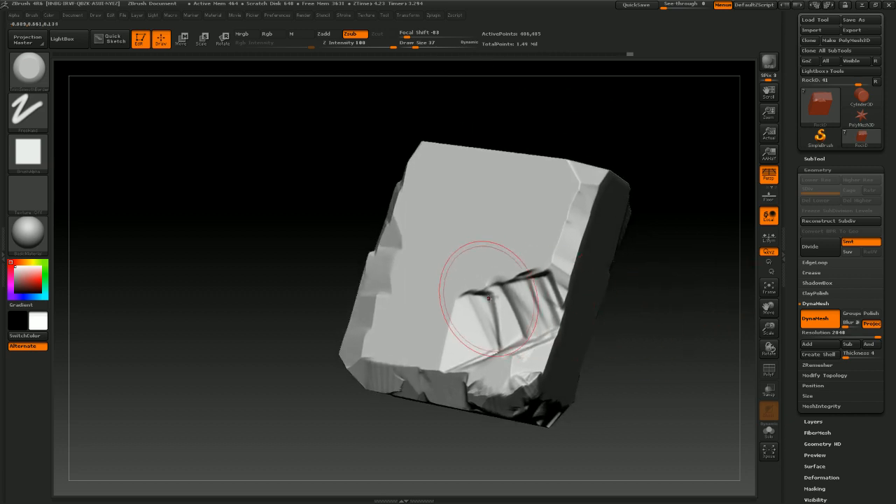
drag(660, 266, 578, 237)
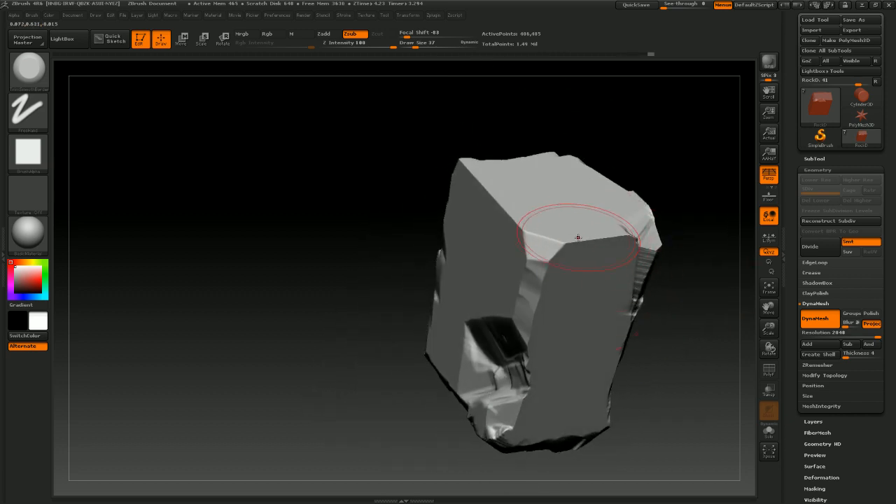
drag(698, 213, 665, 216)
drag(623, 234, 634, 241)
mouse_move(422, 209)
mouse_down()
mouse_move(496, 200)
mouse_move(502, 167)
mouse_up()
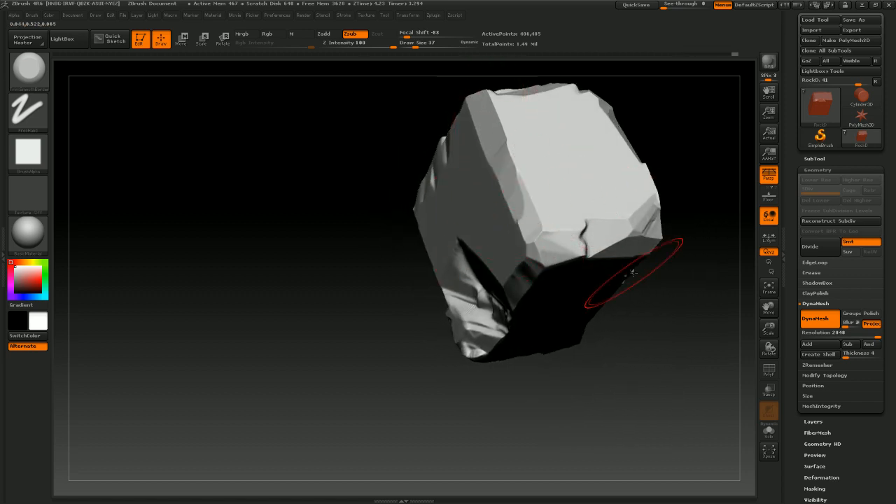
mouse_move(632, 273)
mouse_down()
mouse_move(625, 333)
mouse_move(594, 336)
mouse_move(654, 261)
mouse_move(629, 304)
mouse_move(604, 286)
mouse_move(525, 343)
mouse_move(591, 364)
mouse_move(572, 415)
mouse_move(600, 322)
mouse_up()
Switch to the ClayTubes brush and build up rounded clay masses on the rock's corners
click(38, 82)
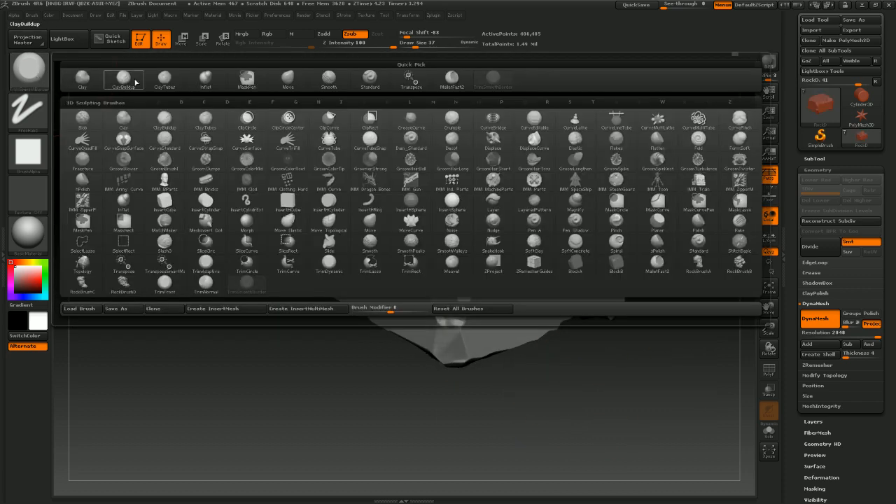
click(165, 80)
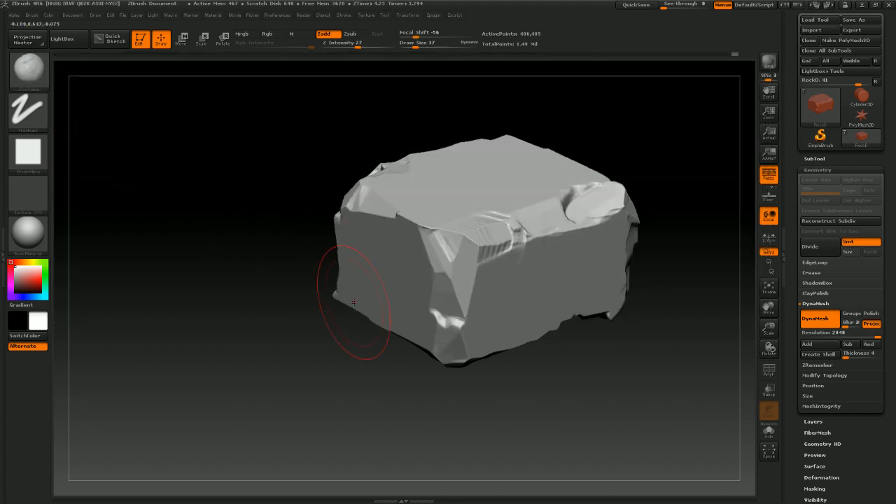
drag(365, 403, 401, 403)
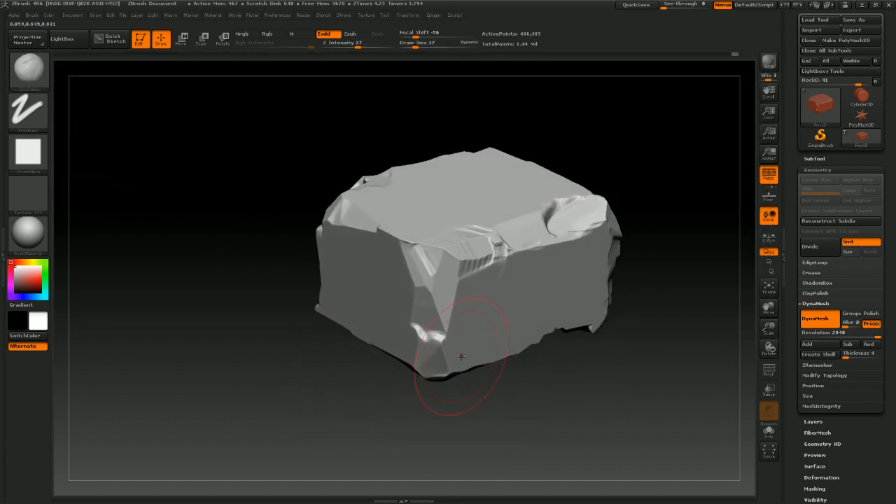
drag(461, 358, 419, 350)
mouse_move(522, 429)
mouse_down()
mouse_move(555, 447)
mouse_move(591, 420)
mouse_up()
mouse_move(492, 283)
mouse_down()
mouse_move(470, 274)
mouse_move(457, 283)
mouse_move(392, 281)
mouse_move(506, 282)
mouse_move(492, 280)
mouse_up()
key(s)
key(s)
drag(440, 165, 438, 223)
mouse_move(425, 268)
mouse_down()
mouse_move(390, 236)
mouse_move(474, 259)
mouse_up()
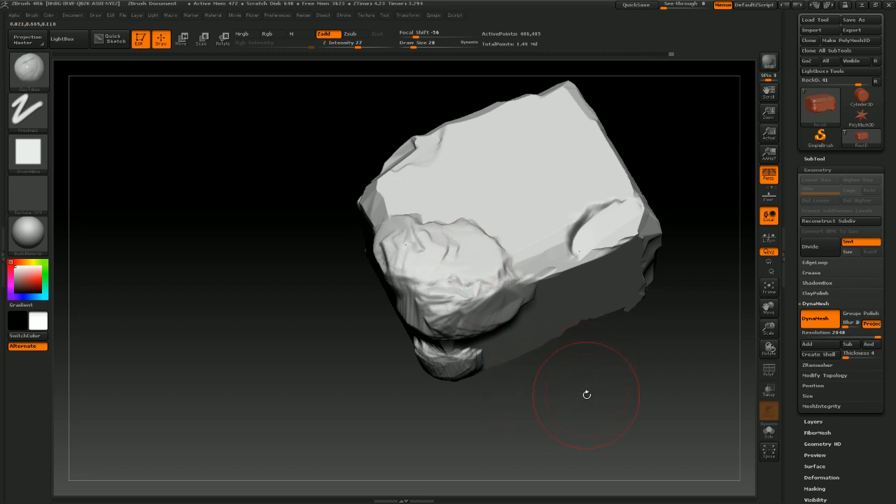
drag(587, 394, 578, 421)
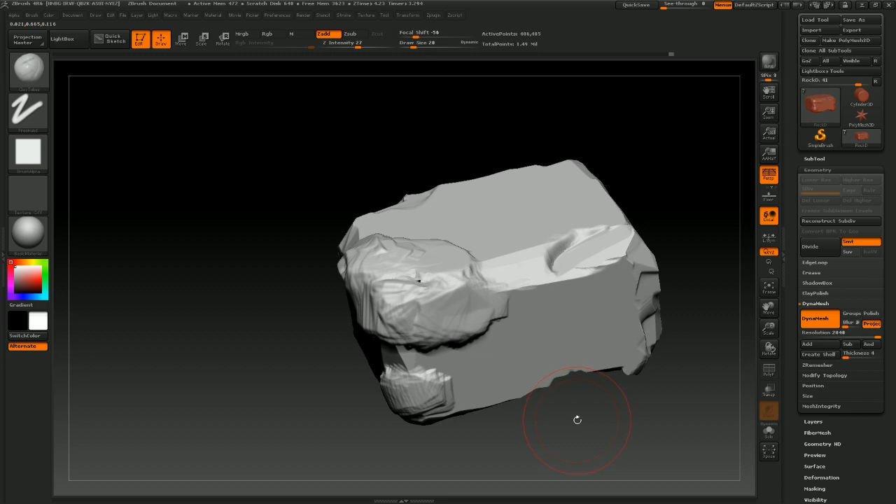
drag(643, 390, 619, 387)
mouse_move(537, 243)
mouse_down()
mouse_move(539, 210)
mouse_move(557, 202)
mouse_up()
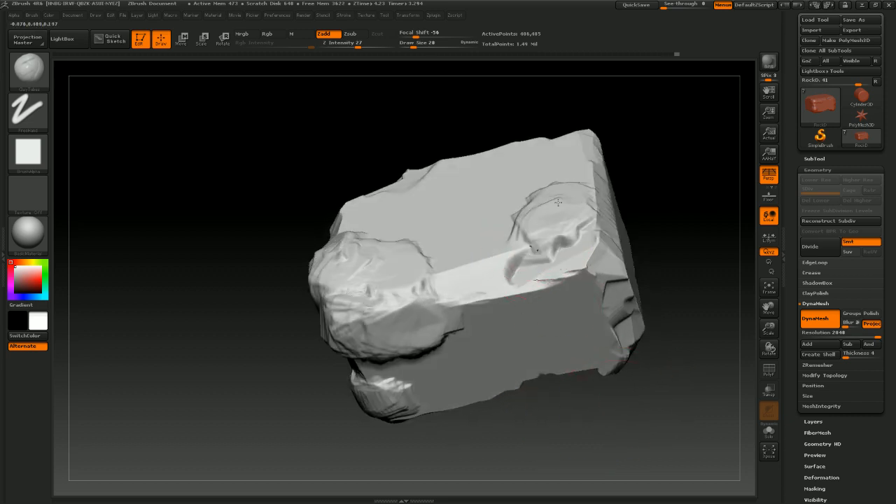
Keep adding ClayTubes strokes across the rock faces to roughen and break up the blocky surface
mouse_move(671, 262)
mouse_down()
mouse_move(639, 274)
mouse_move(643, 244)
mouse_move(564, 222)
mouse_move(553, 193)
mouse_move(560, 168)
mouse_move(505, 203)
mouse_move(521, 210)
mouse_up()
mouse_move(671, 324)
mouse_down()
mouse_move(616, 305)
mouse_move(600, 310)
mouse_move(610, 349)
mouse_move(648, 308)
mouse_up()
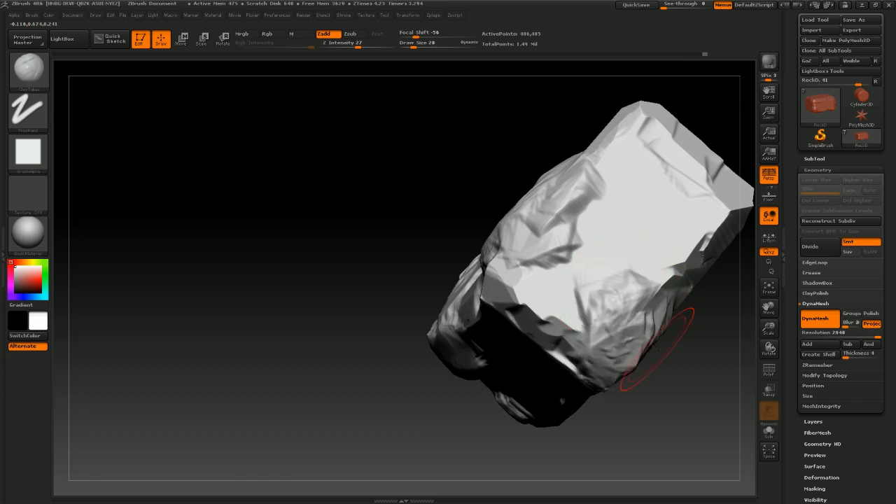
drag(696, 405, 616, 350)
mouse_move(587, 254)
shift+mouse_down()
mouse_move(645, 212)
mouse_move(595, 240)
mouse_move(656, 179)
mouse_move(636, 214)
shift+mouse_up()
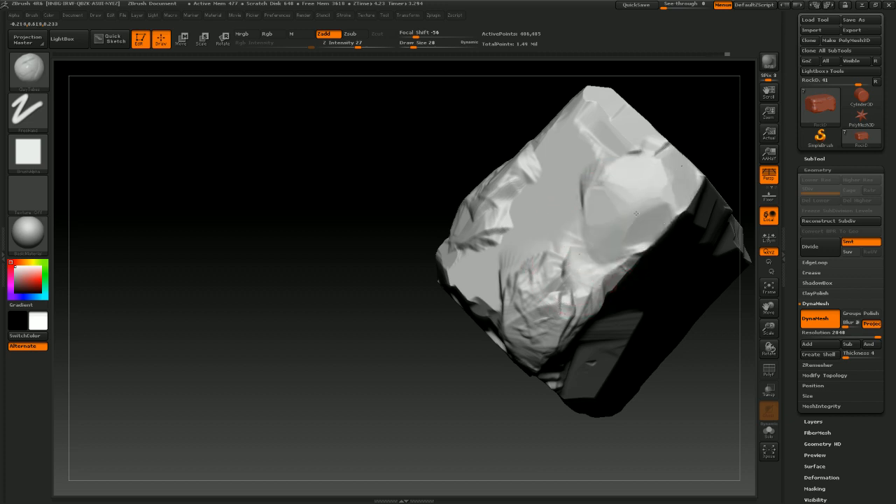
drag(689, 407, 608, 448)
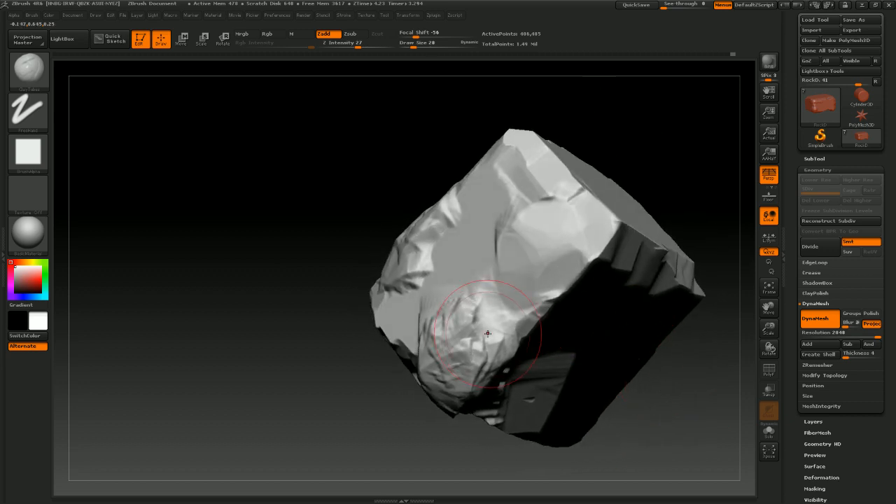
mouse_move(459, 308)
mouse_down()
mouse_move(463, 301)
mouse_move(443, 310)
mouse_move(461, 309)
mouse_move(480, 328)
mouse_up()
drag(672, 345, 705, 317)
mouse_move(672, 266)
mouse_down()
mouse_move(655, 320)
mouse_move(637, 326)
mouse_up()
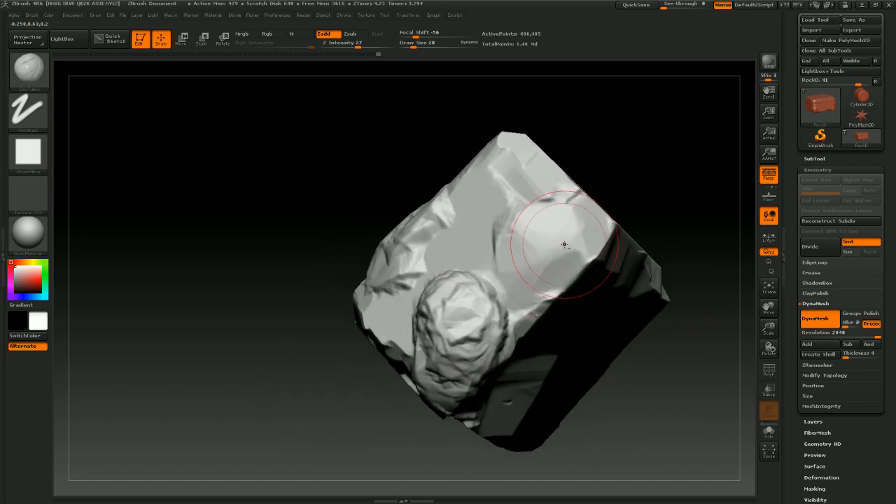
mouse_move(564, 244)
mouse_down()
mouse_move(561, 227)
mouse_move(578, 213)
mouse_up()
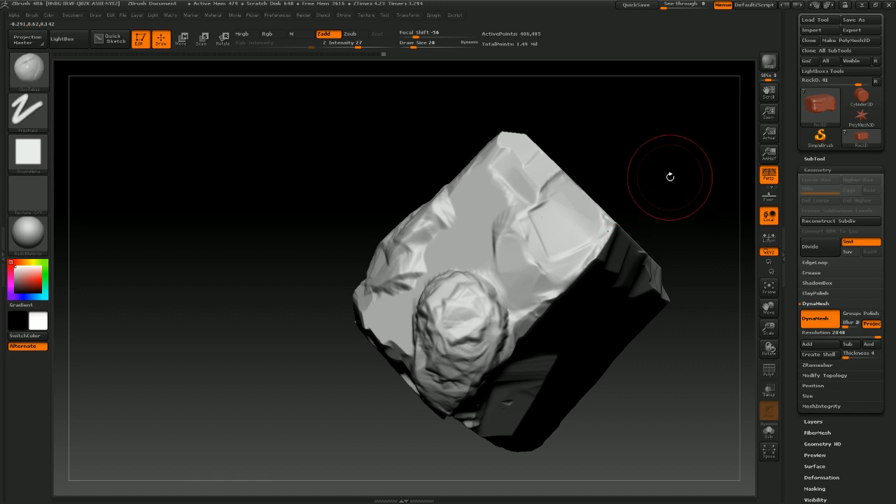
mouse_move(670, 177)
mouse_down()
mouse_move(634, 164)
mouse_move(632, 196)
mouse_move(602, 184)
mouse_move(616, 232)
mouse_up()
mouse_move(532, 230)
mouse_down()
mouse_move(556, 260)
mouse_move(599, 248)
mouse_up()
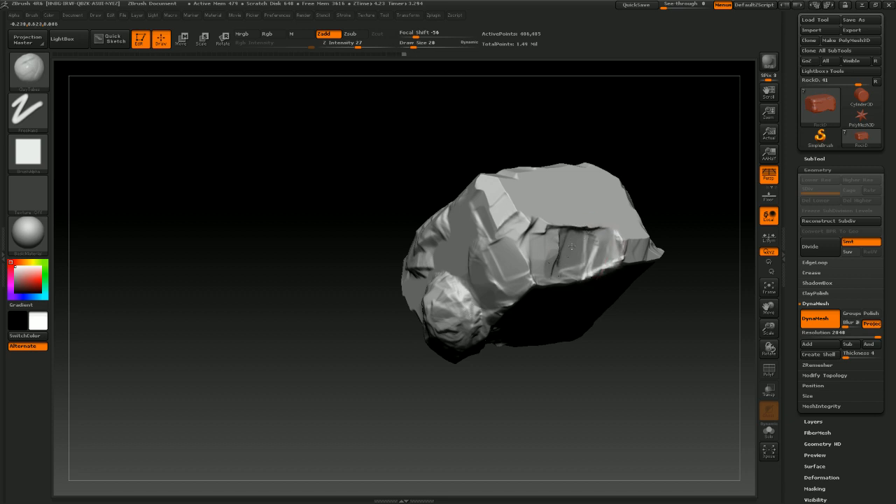
drag(671, 220, 624, 219)
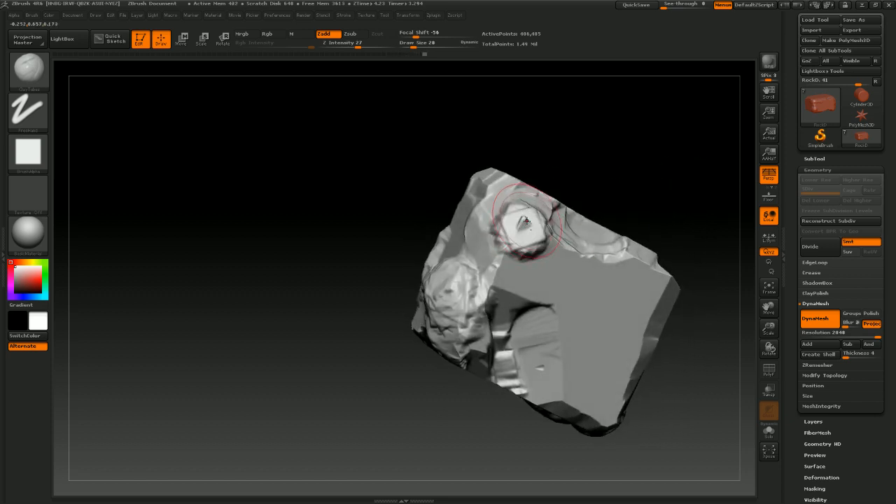
key(ctrl)
mouse_move(530, 200)
mouse_down()
mouse_move(539, 210)
mouse_move(518, 226)
mouse_up()
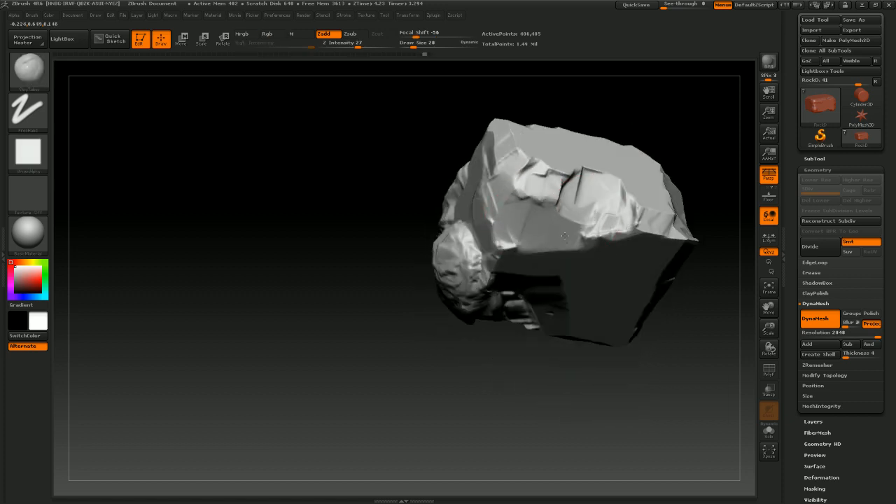
mouse_move(658, 121)
mouse_down()
mouse_move(616, 336)
mouse_move(590, 359)
mouse_move(604, 340)
mouse_up()
drag(498, 157, 488, 130)
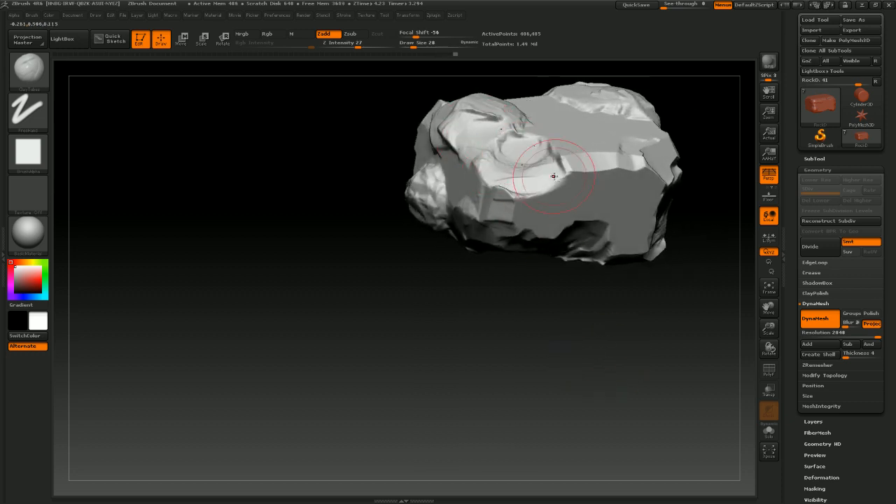
mouse_move(560, 294)
mouse_down()
mouse_move(562, 344)
mouse_move(578, 360)
mouse_move(602, 318)
mouse_move(588, 349)
mouse_move(553, 366)
mouse_move(530, 364)
mouse_up()
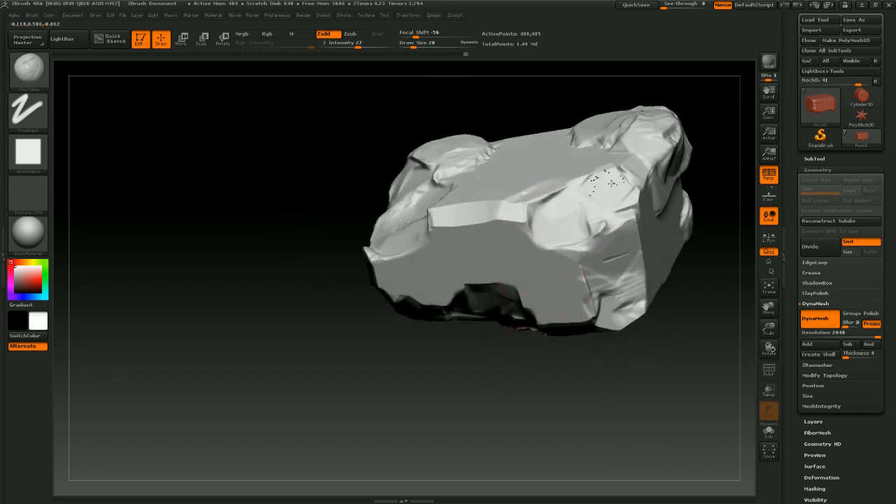
Keep layering ClayTubes strokes over the rock's faces and edges while turning it, undoing the last few strokes
drag(648, 340, 602, 320)
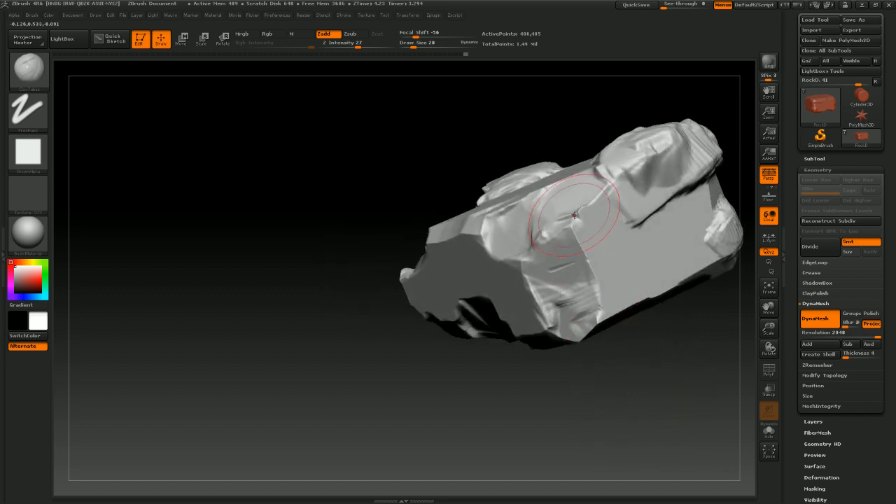
drag(611, 174, 633, 140)
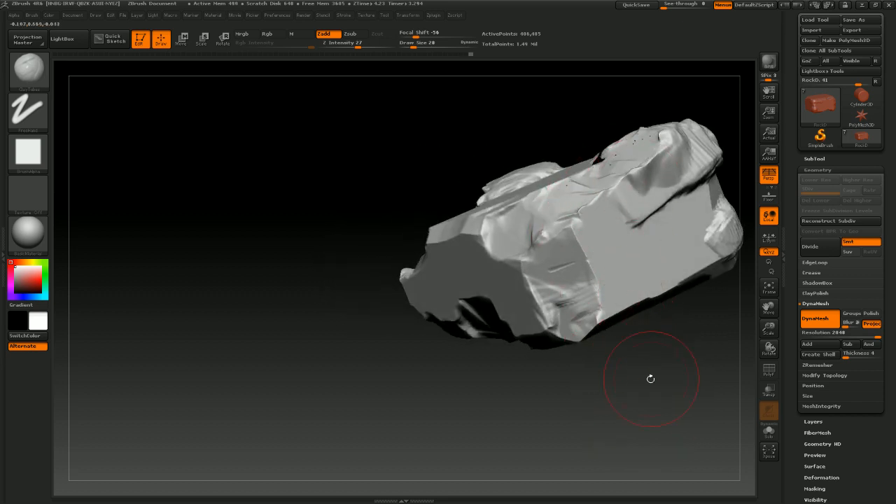
drag(650, 379, 638, 390)
mouse_move(630, 346)
mouse_down()
mouse_move(620, 376)
mouse_move(597, 346)
mouse_up()
mouse_move(538, 308)
mouse_down()
mouse_move(571, 271)
mouse_move(603, 270)
mouse_up()
mouse_move(660, 385)
mouse_down()
mouse_move(627, 282)
mouse_move(680, 242)
mouse_move(691, 256)
mouse_up()
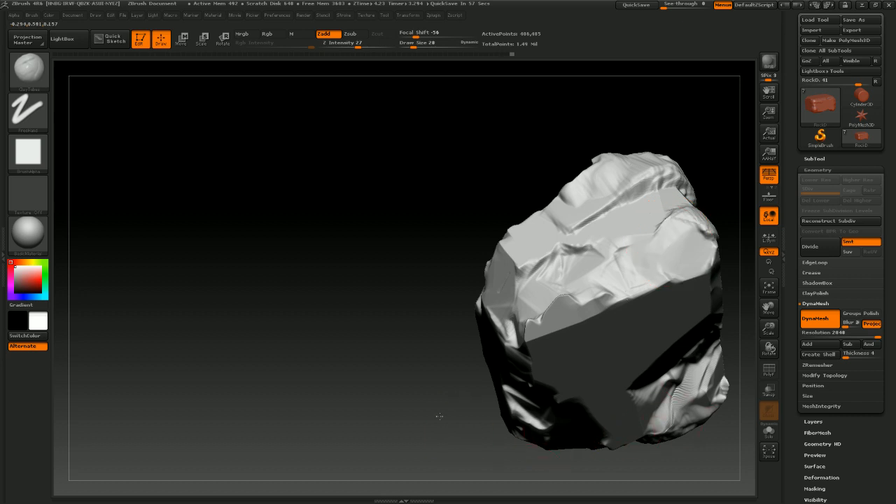
mouse_move(439, 416)
mouse_down()
mouse_move(380, 343)
mouse_move(405, 338)
mouse_move(384, 342)
mouse_up()
drag(621, 161, 645, 170)
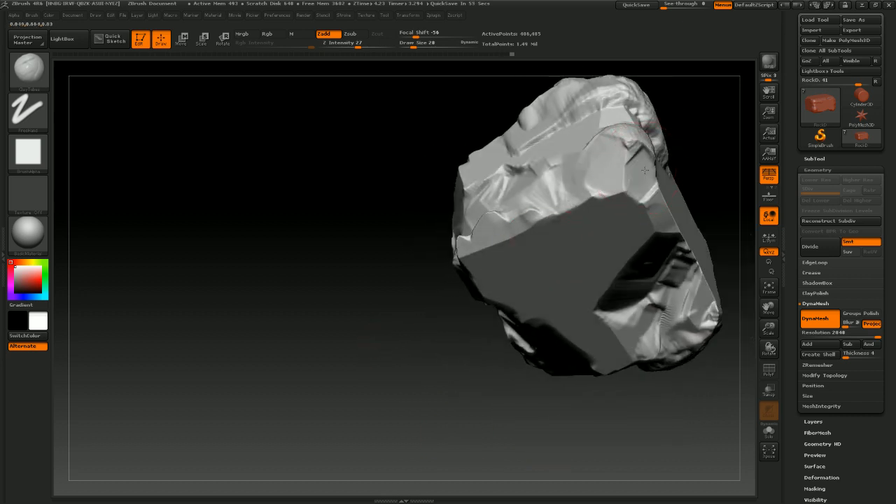
mouse_move(399, 343)
mouse_down()
mouse_move(392, 352)
mouse_move(435, 413)
mouse_move(591, 338)
mouse_move(522, 372)
mouse_move(543, 310)
mouse_move(587, 287)
mouse_move(610, 290)
mouse_move(615, 256)
mouse_up()
mouse_move(413, 293)
mouse_down()
mouse_move(362, 313)
mouse_move(389, 329)
mouse_move(448, 258)
mouse_up()
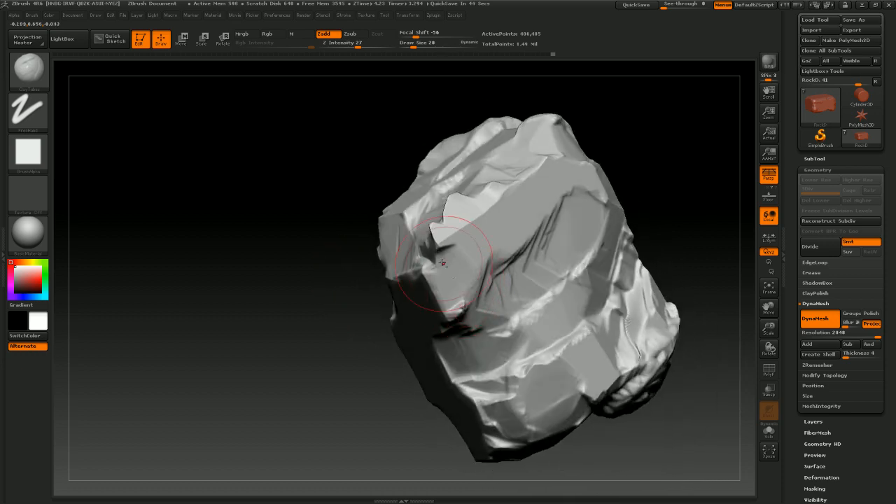
mouse_move(310, 310)
mouse_down()
mouse_move(486, 242)
mouse_move(505, 243)
mouse_move(411, 218)
mouse_move(411, 237)
mouse_up()
drag(536, 267, 493, 276)
key(ctrl+z)
key(ctrl+z)
key(ctrl+z)
key(ctrl+z)
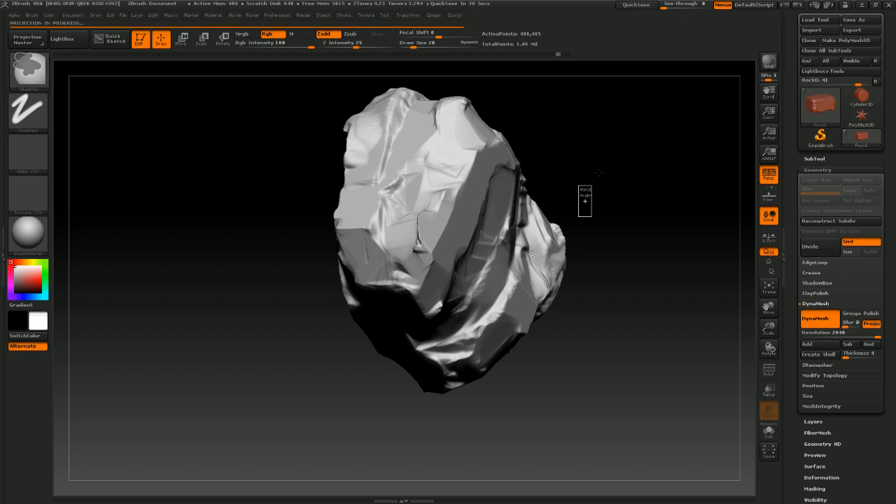
key(ctrl+z)
Try a few ClayTubes strokes on the rock's upper face and undo them
mouse_move(581, 193)
mouse_down()
mouse_move(624, 172)
mouse_move(592, 224)
mouse_move(602, 233)
mouse_move(567, 212)
mouse_move(564, 179)
mouse_move(583, 245)
mouse_move(530, 233)
mouse_move(574, 236)
mouse_move(592, 220)
mouse_move(530, 214)
mouse_move(588, 208)
mouse_move(600, 245)
mouse_move(590, 239)
mouse_up()
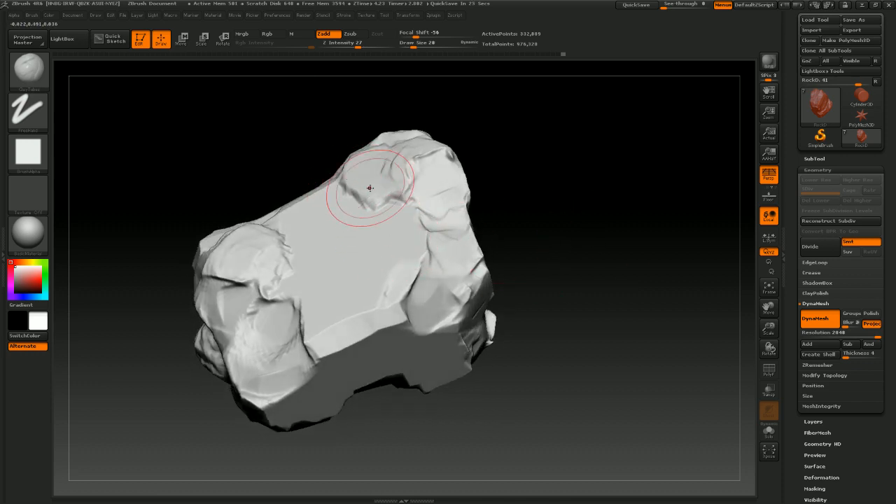
mouse_move(370, 188)
mouse_down()
mouse_move(362, 182)
mouse_move(375, 182)
mouse_move(344, 224)
mouse_move(302, 222)
mouse_move(346, 265)
mouse_up()
mouse_move(546, 217)
mouse_down()
mouse_move(586, 203)
mouse_move(553, 225)
mouse_up()
key(ctrl)
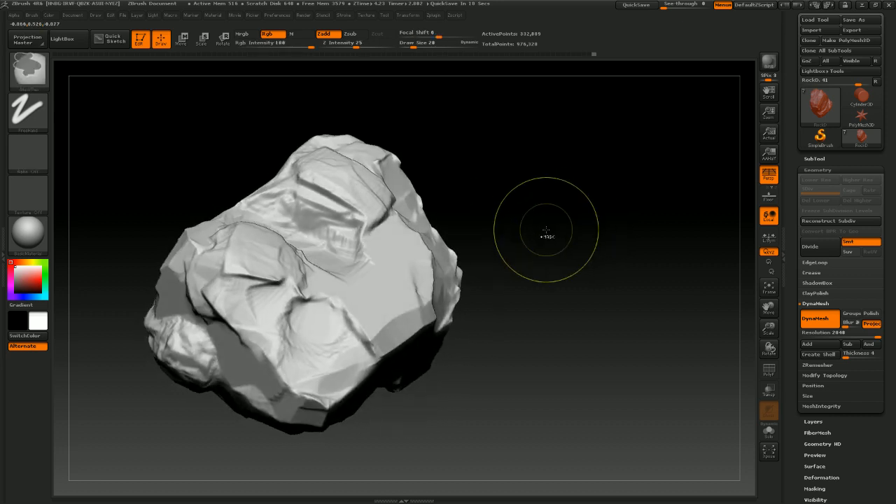
key(ctrl+z)
key(ctrl+z)
key(ctrl+z)
key(ctrl+z)
key(ctrl+z)
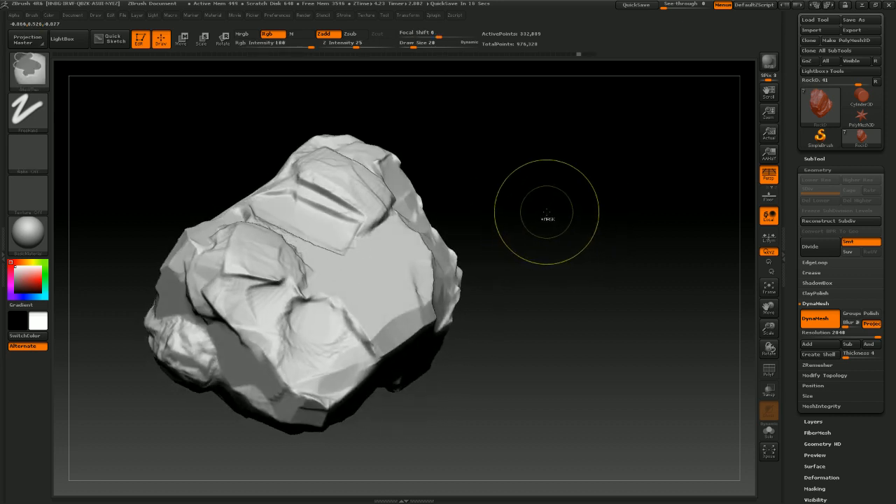
Build ClayTubes strokes along the rock's top ridge and front face, undoing the last three
drag(565, 199, 533, 240)
mouse_move(266, 202)
mouse_down()
mouse_move(307, 217)
mouse_move(350, 258)
mouse_up()
mouse_move(350, 259)
mouse_down()
mouse_move(308, 254)
mouse_move(308, 220)
mouse_move(376, 255)
mouse_up()
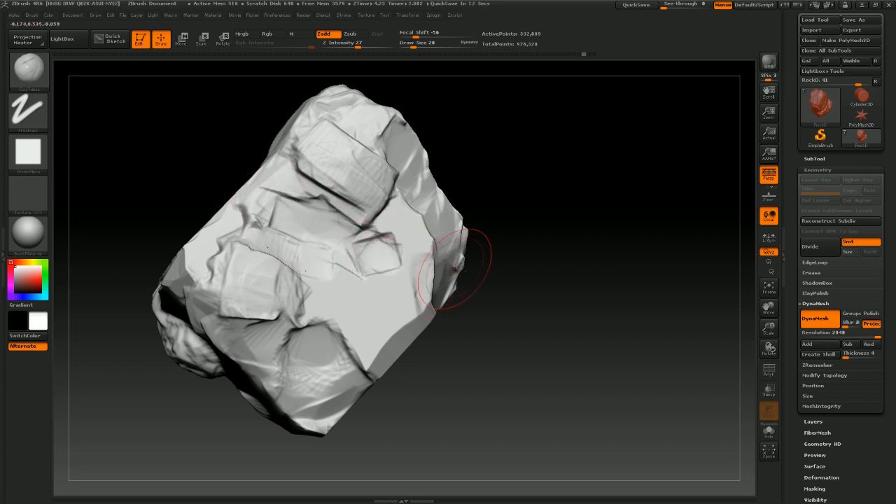
drag(467, 260, 490, 231)
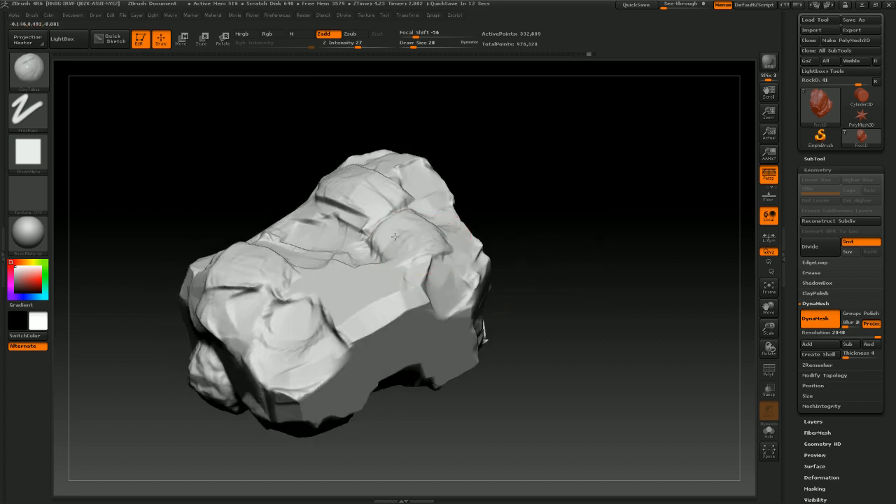
drag(396, 240, 434, 267)
mouse_move(384, 300)
mouse_down()
mouse_move(351, 335)
mouse_move(387, 311)
mouse_move(394, 301)
mouse_move(371, 323)
mouse_move(383, 297)
mouse_up()
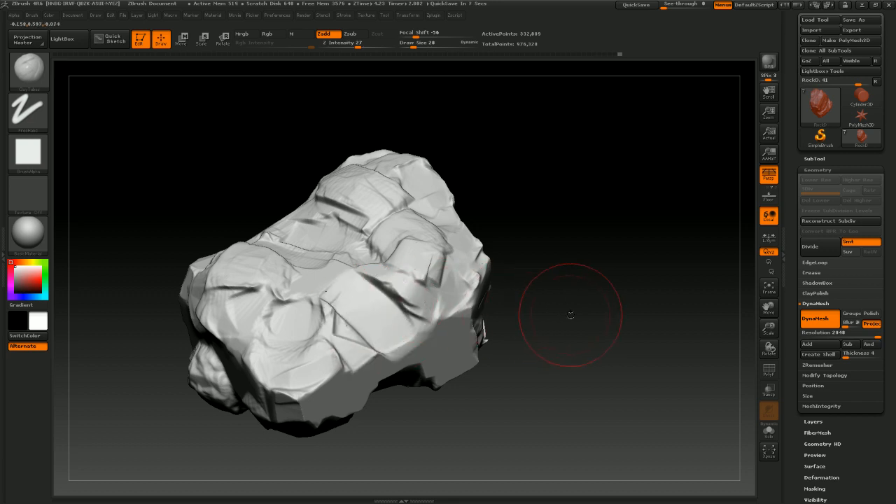
drag(570, 315, 557, 253)
mouse_move(425, 352)
mouse_down()
mouse_move(390, 361)
mouse_move(392, 348)
mouse_up()
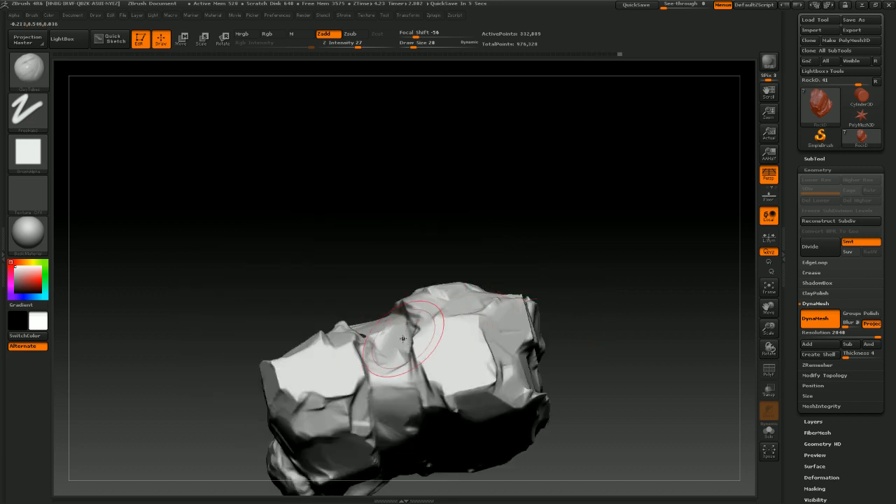
drag(545, 250, 545, 295)
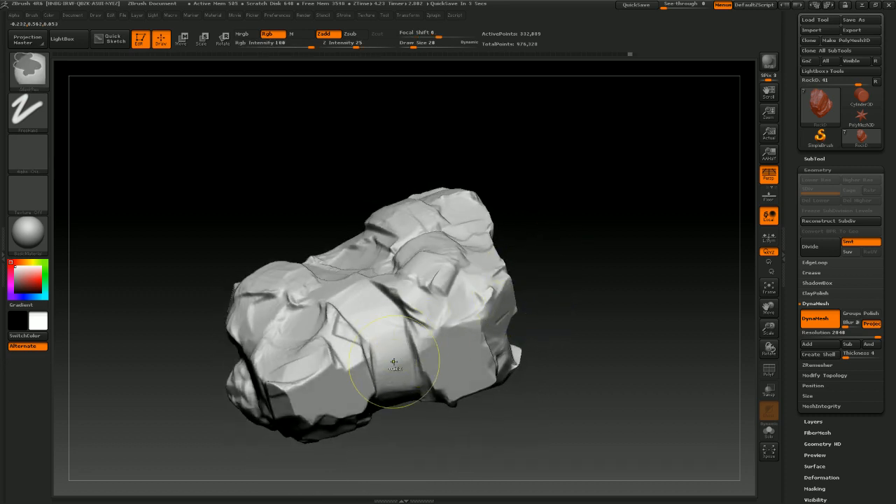
key(ctrl+z)
key(ctrl+z)
key(ctrl+z)
key(ctrl+z)
Continue ClayTubes strokes around the rock's ends and lower sides while turning it
drag(565, 344, 591, 268)
drag(604, 297, 552, 272)
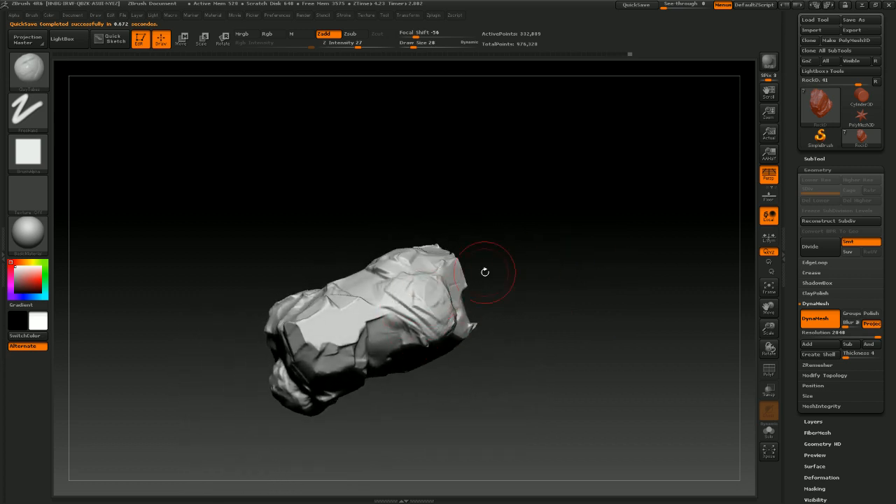
drag(485, 272, 485, 257)
drag(415, 330, 423, 335)
mouse_move(518, 238)
mouse_down()
mouse_move(538, 224)
mouse_move(515, 255)
mouse_up()
drag(302, 327, 317, 323)
mouse_move(428, 218)
mouse_down()
mouse_move(424, 197)
mouse_move(422, 228)
mouse_move(449, 224)
mouse_move(446, 241)
mouse_up()
drag(243, 348, 259, 336)
mouse_move(385, 275)
alt+mouse_down()
mouse_move(462, 250)
mouse_move(470, 201)
mouse_move(588, 252)
mouse_move(600, 190)
mouse_move(581, 210)
alt+mouse_up()
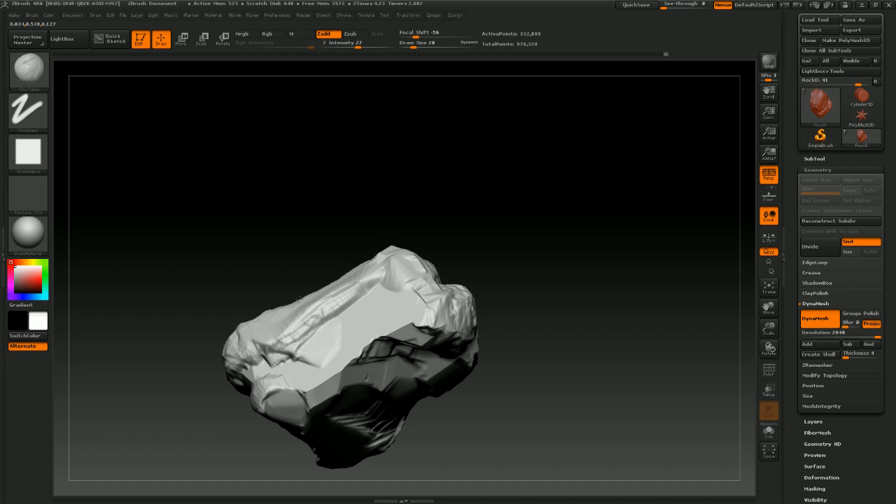
drag(439, 194, 459, 227)
mouse_move(350, 353)
mouse_down()
mouse_move(321, 382)
mouse_move(353, 364)
mouse_up()
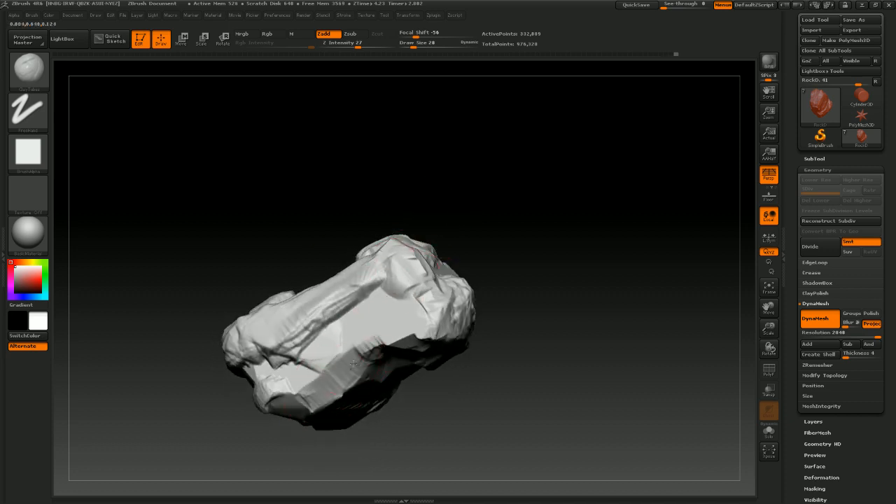
mouse_move(386, 327)
mouse_down()
mouse_move(404, 308)
mouse_move(395, 322)
mouse_up()
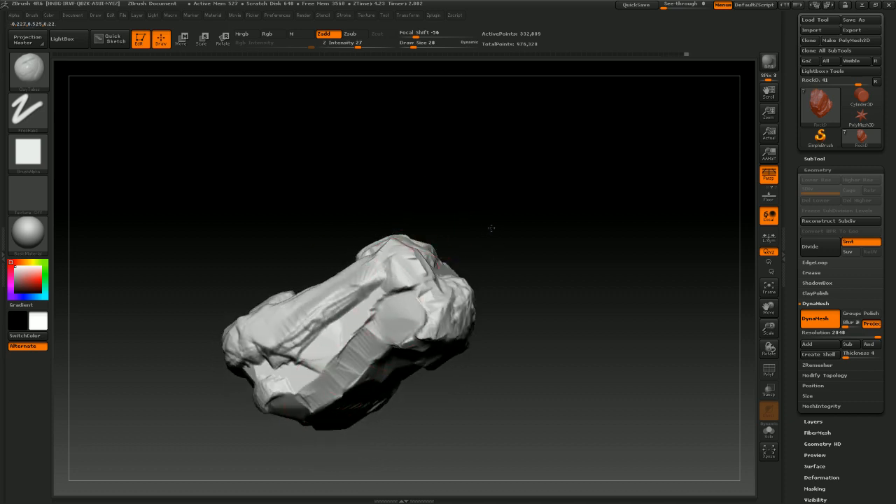
drag(492, 227, 447, 199)
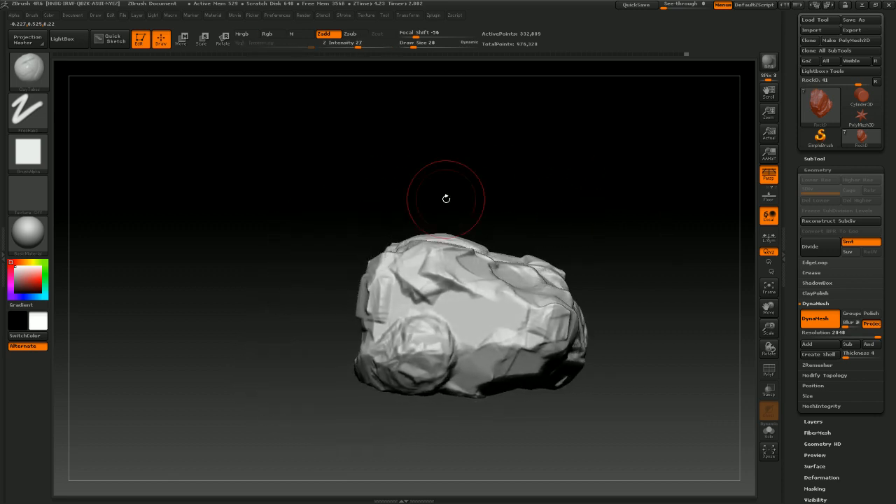
Check the rock's silhouette with the Flat Color material, then switch the material to BasicMaterial
click(31, 236)
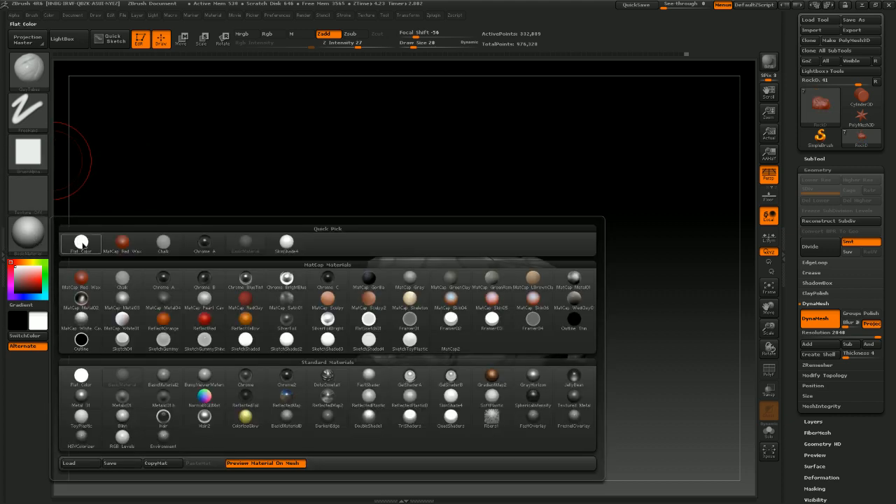
click(81, 242)
drag(580, 256, 601, 220)
click(28, 233)
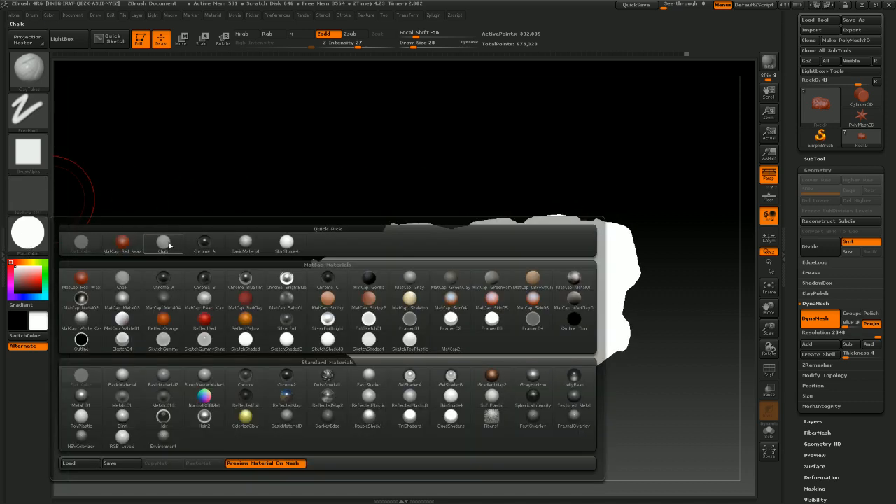
click(246, 242)
mouse_move(620, 229)
mouse_down()
mouse_move(616, 184)
mouse_move(585, 184)
mouse_move(609, 226)
mouse_up()
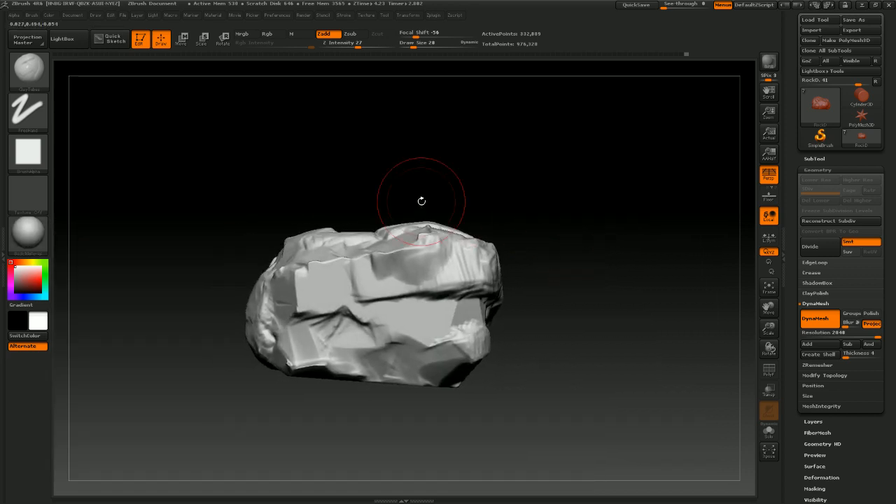
click(28, 240)
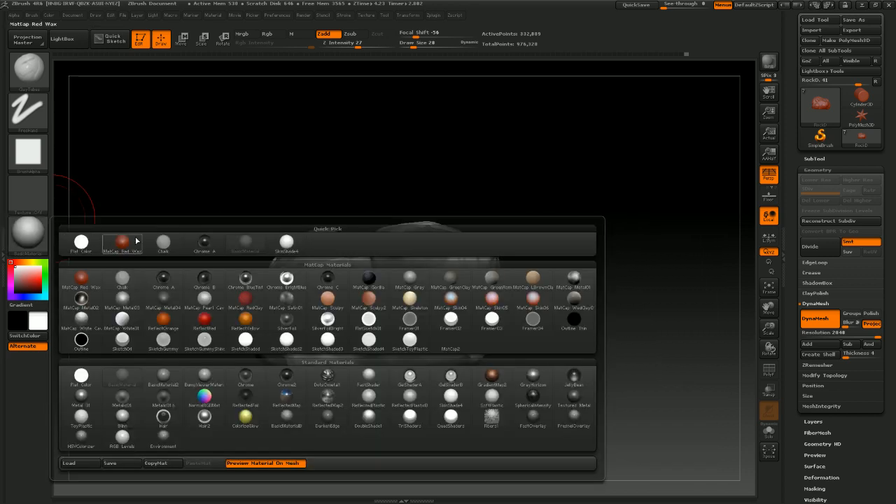
Switch to the Move brush at draw size 65 and push the rock's top contour into a rougher shape
click(39, 84)
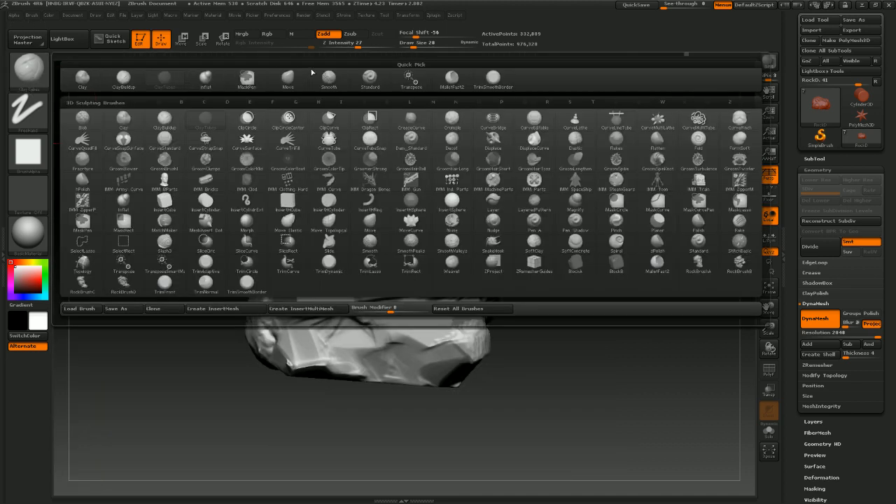
click(287, 77)
key(s)
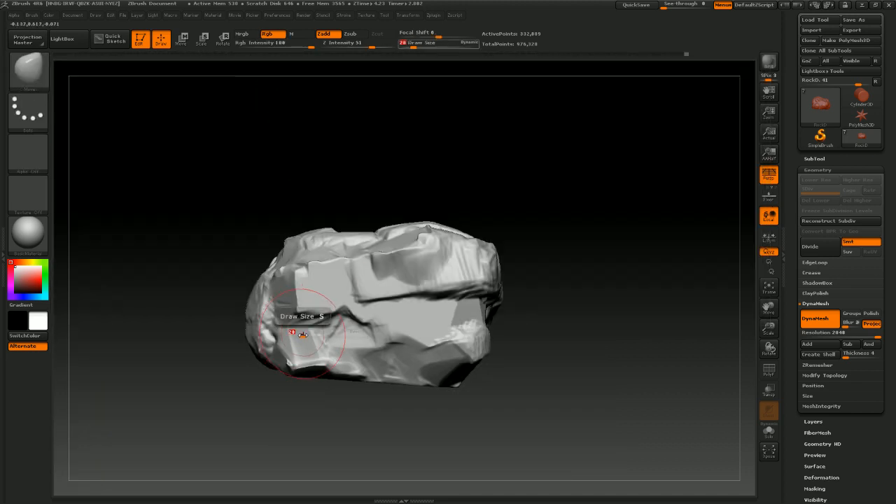
mouse_move(303, 334)
mouse_down()
mouse_move(271, 344)
mouse_move(262, 329)
mouse_up()
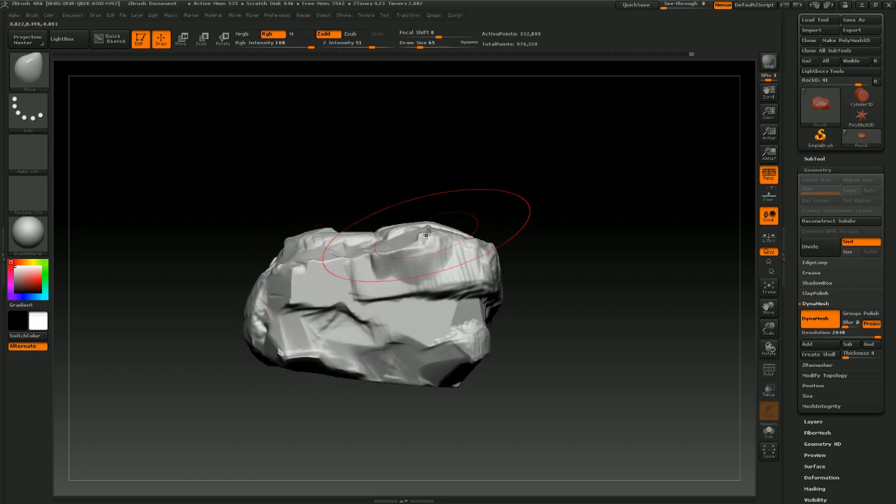
drag(427, 240, 445, 211)
drag(488, 242, 497, 242)
mouse_move(459, 375)
mouse_down()
mouse_move(459, 384)
mouse_move(564, 350)
mouse_move(590, 307)
mouse_move(603, 262)
mouse_move(546, 120)
mouse_up()
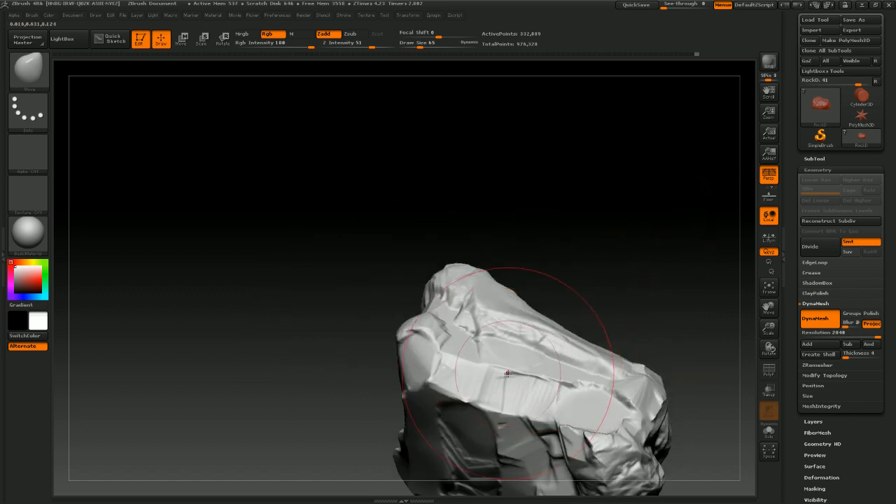
Reshape the rock's sides and protruding corner lump with the Move brush
drag(518, 378, 516, 394)
mouse_move(566, 284)
mouse_down()
mouse_move(565, 156)
mouse_move(447, 289)
mouse_up()
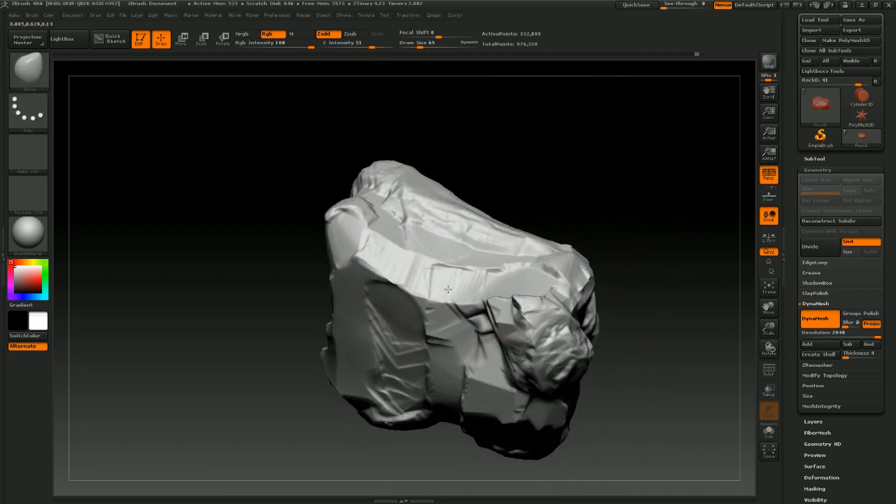
drag(534, 359, 542, 344)
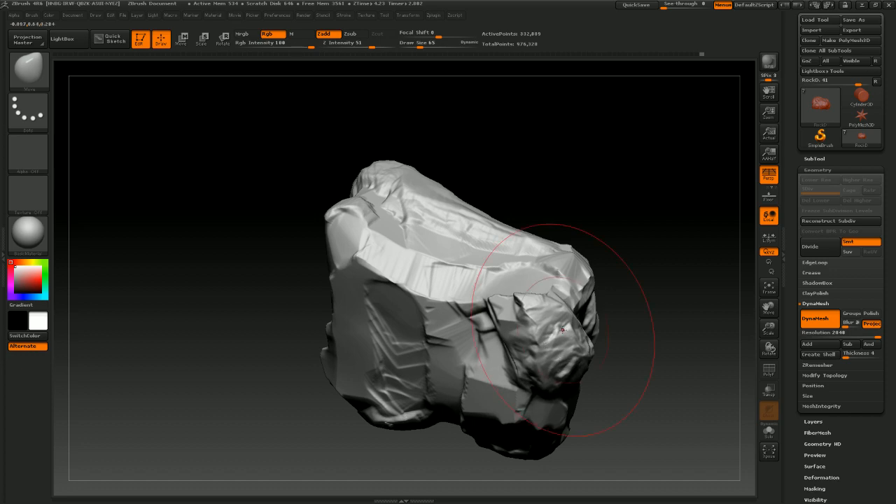
mouse_move(643, 246)
mouse_down()
mouse_move(631, 220)
mouse_move(570, 167)
mouse_up()
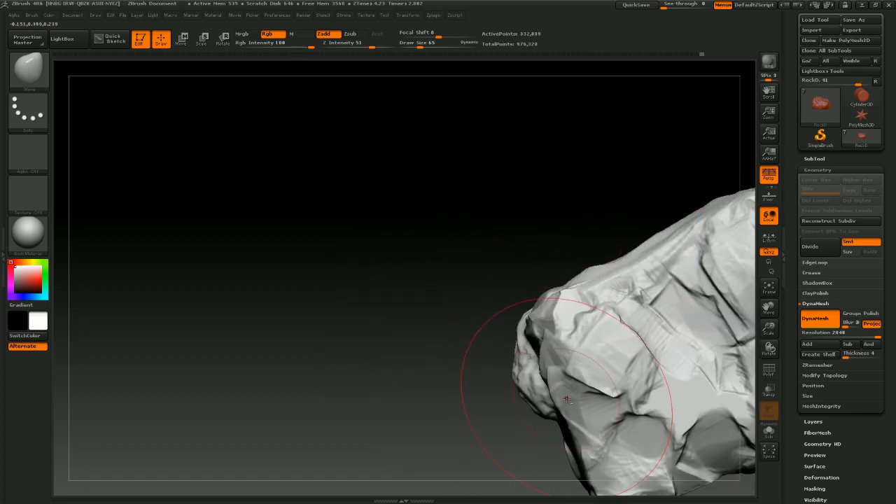
drag(406, 305, 406, 216)
drag(581, 381, 577, 357)
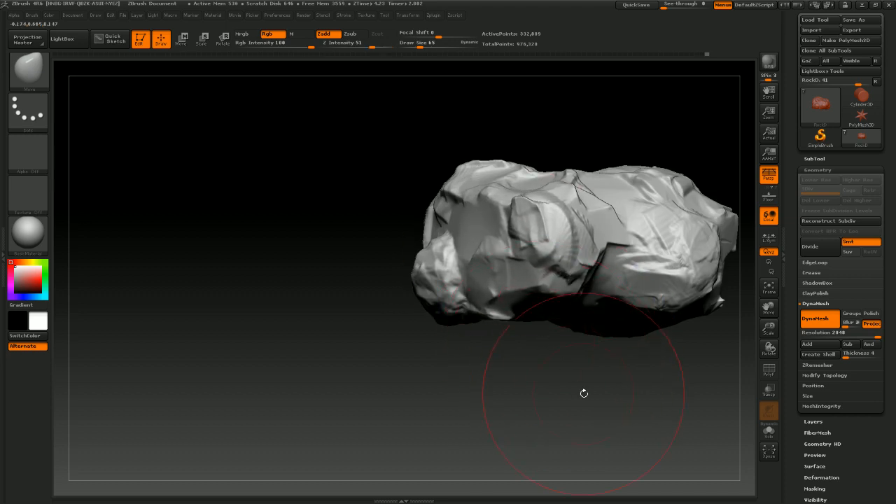
mouse_move(583, 394)
mouse_down()
mouse_move(550, 374)
mouse_move(578, 385)
mouse_move(547, 388)
mouse_move(576, 368)
mouse_move(568, 365)
mouse_up()
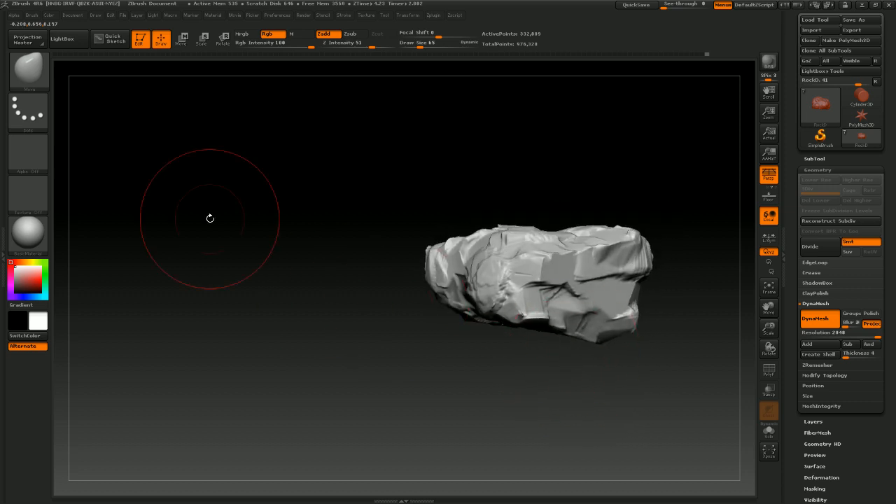
Switch to a planar trimming sculpt brush in subtractive mode and set its draw size to 20
click(30, 74)
click(493, 76)
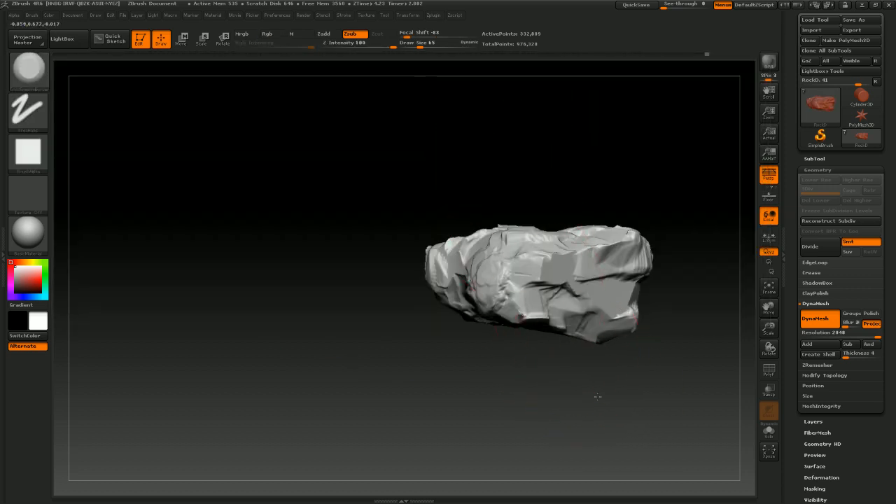
drag(596, 397, 632, 219)
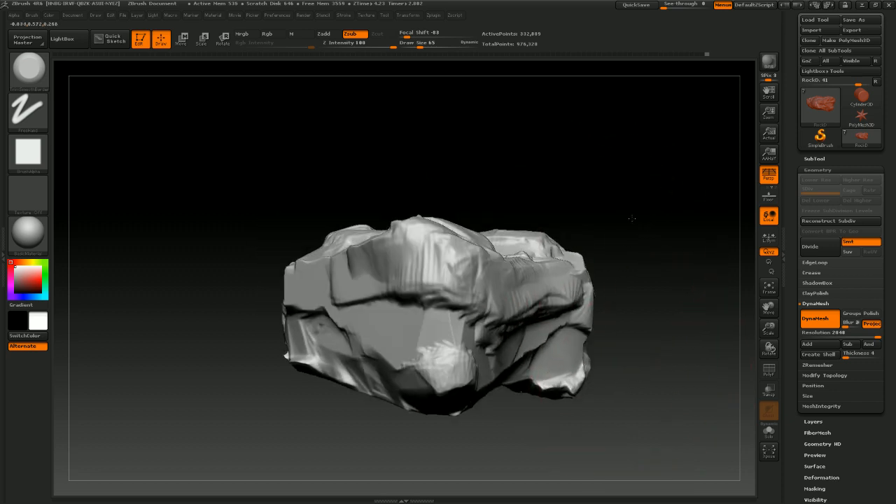
key(f)
key(s)
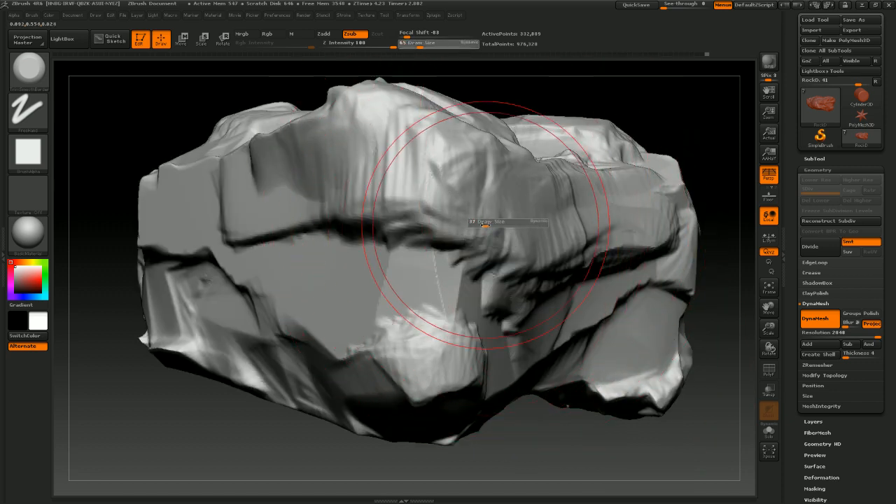
drag(485, 225, 482, 226)
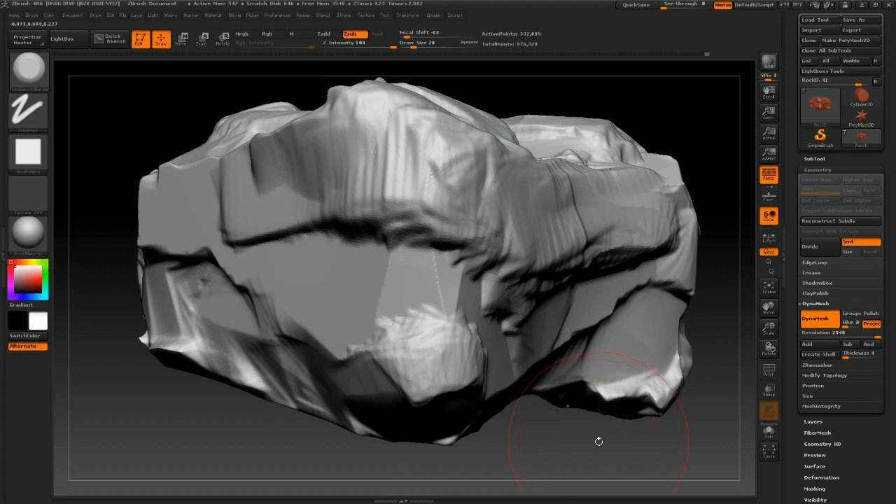
Cut flat planes into the rock's front face and lower edge with the trimming brush while turning it
alt+drag(598, 441, 564, 401)
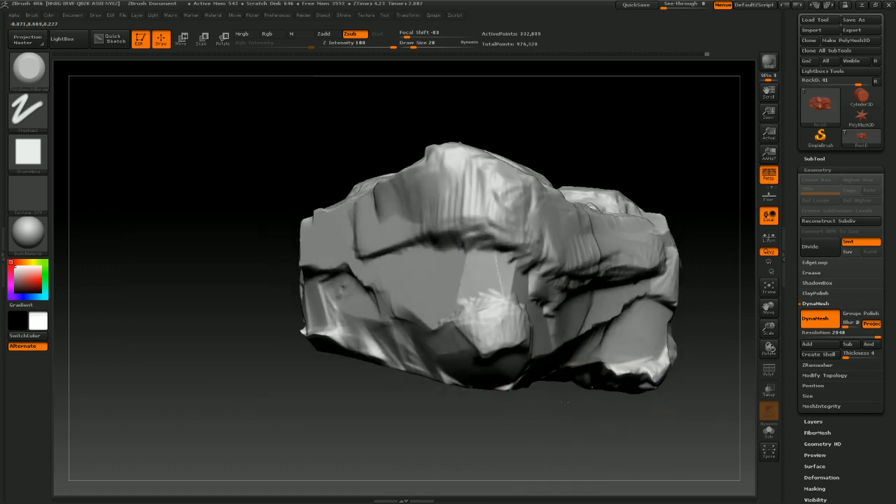
drag(492, 238, 509, 262)
mouse_move(449, 269)
mouse_down()
mouse_move(427, 253)
mouse_move(449, 220)
mouse_move(443, 198)
mouse_move(502, 200)
mouse_up()
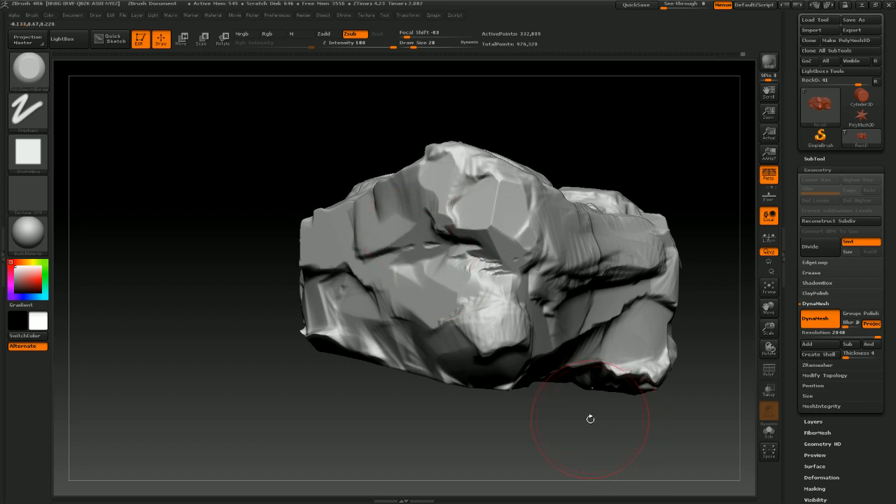
drag(590, 418, 492, 311)
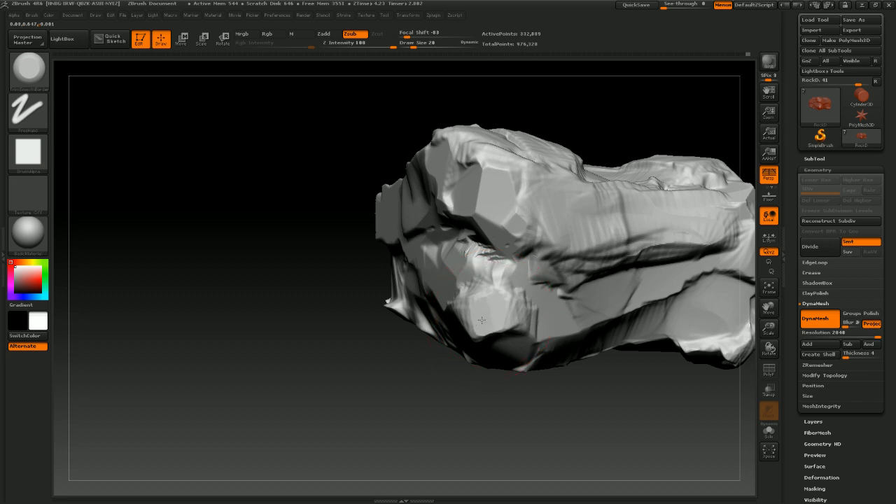
mouse_move(543, 288)
mouse_down()
mouse_move(563, 273)
mouse_move(652, 252)
mouse_up()
drag(571, 420, 639, 280)
drag(560, 311, 594, 316)
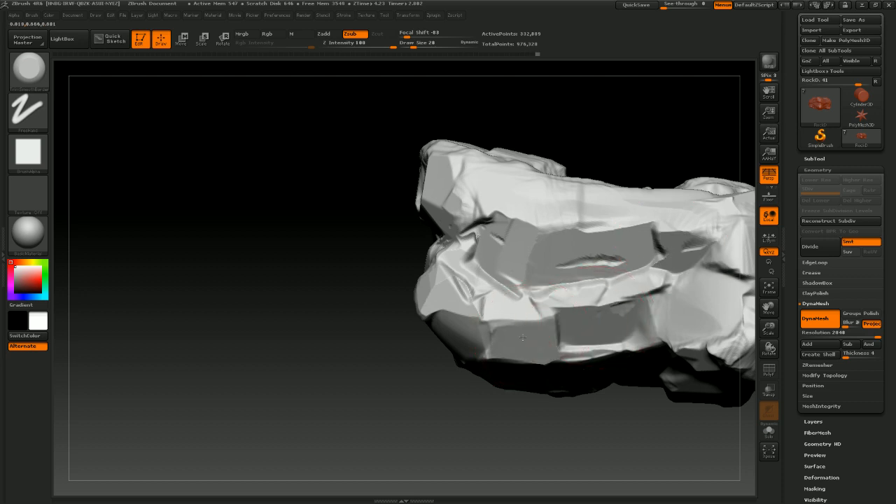
Trim more flat facets along the rock's ends and upper ridge, clearing the mask between strokes
drag(480, 327, 437, 308)
drag(394, 414, 500, 402)
drag(444, 284, 433, 273)
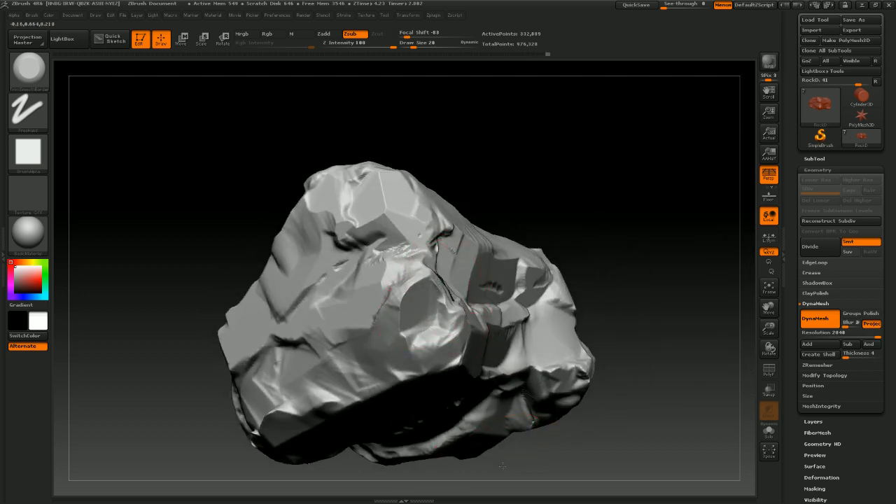
drag(502, 466, 490, 308)
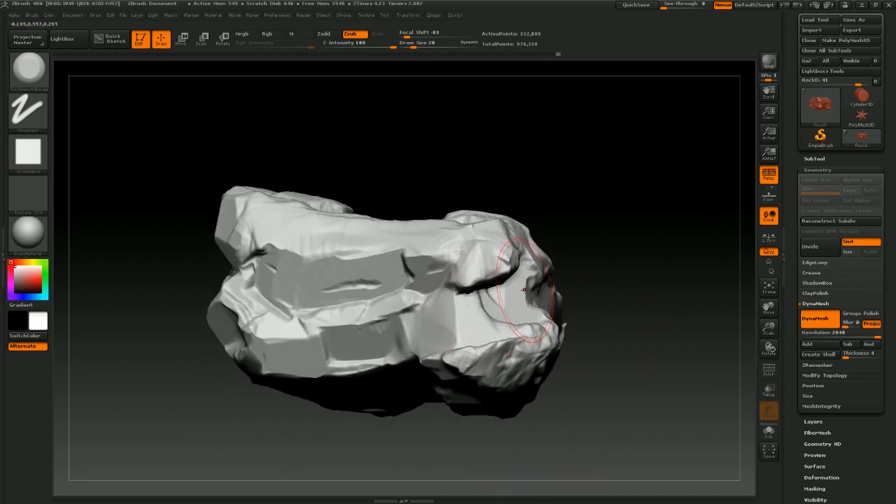
mouse_move(601, 280)
mouse_down()
mouse_move(521, 295)
mouse_move(563, 273)
mouse_up()
mouse_move(653, 219)
mouse_down()
mouse_move(667, 187)
mouse_move(490, 268)
mouse_up()
key(ctrl)
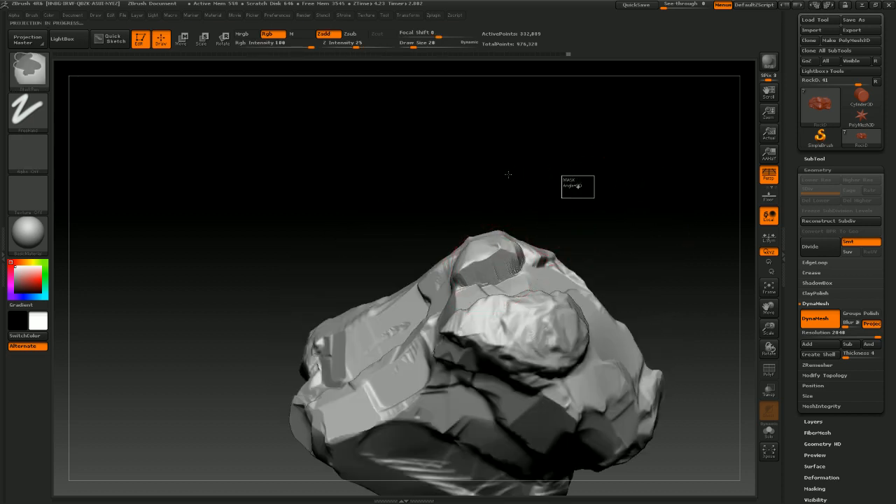
mouse_move(568, 185)
alt+mouse_down()
mouse_move(542, 150)
mouse_move(555, 168)
alt+mouse_up()
mouse_move(557, 174)
mouse_down()
mouse_move(570, 235)
mouse_move(529, 288)
mouse_up()
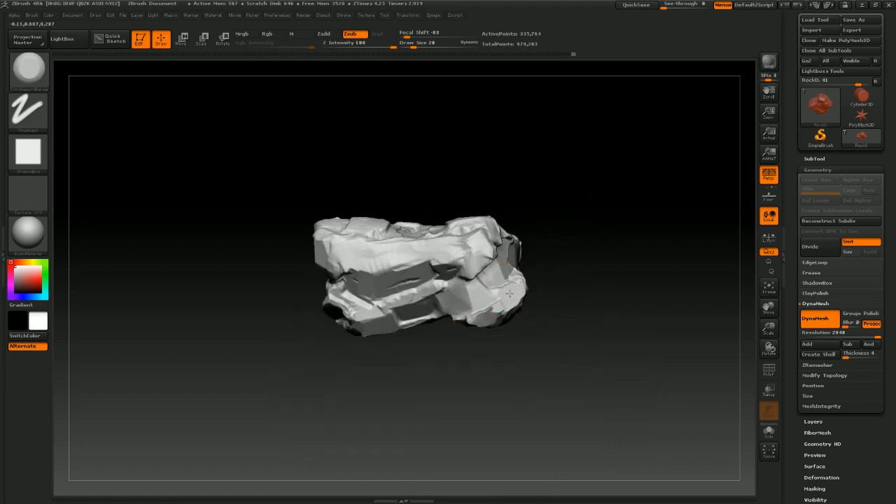
Flatten facets on the rock's top and side corners with the trimming brush while rotating it
mouse_move(590, 217)
mouse_down()
mouse_move(574, 191)
mouse_move(564, 212)
mouse_move(540, 209)
mouse_up()
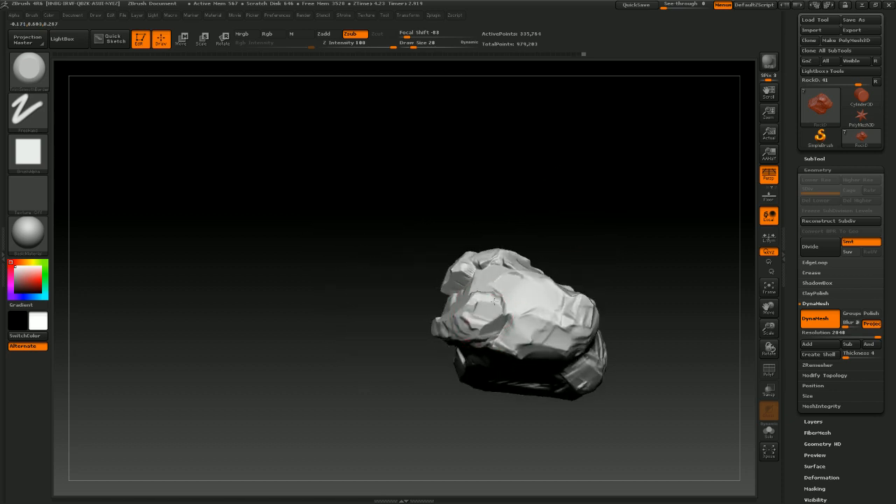
mouse_move(569, 239)
mouse_down()
mouse_move(580, 198)
mouse_move(573, 240)
mouse_up()
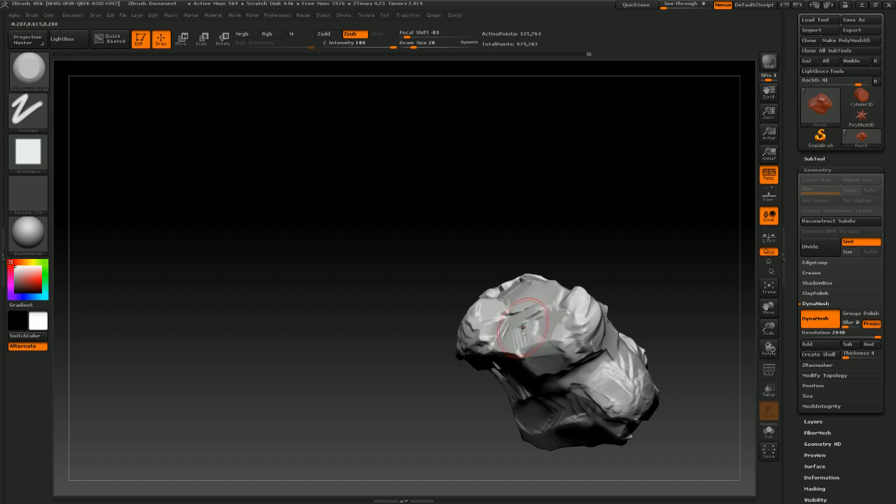
mouse_move(563, 296)
mouse_down()
mouse_move(634, 230)
mouse_move(528, 314)
mouse_move(614, 240)
mouse_move(622, 252)
mouse_move(564, 292)
mouse_move(650, 226)
mouse_move(638, 250)
mouse_move(616, 242)
mouse_move(516, 323)
mouse_up()
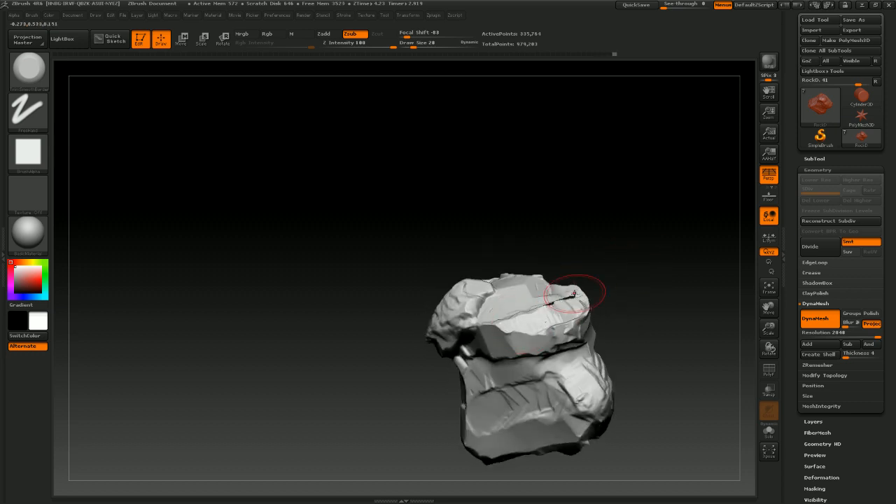
mouse_move(574, 293)
mouse_down()
mouse_move(632, 310)
mouse_move(646, 294)
mouse_move(631, 259)
mouse_move(521, 234)
mouse_up()
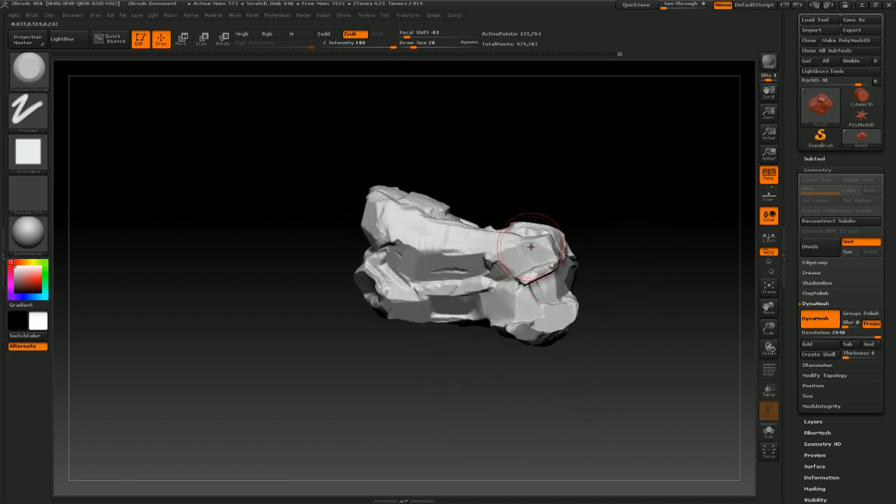
mouse_move(595, 203)
mouse_down()
mouse_move(615, 184)
mouse_move(565, 207)
mouse_move(602, 214)
mouse_move(580, 231)
mouse_up()
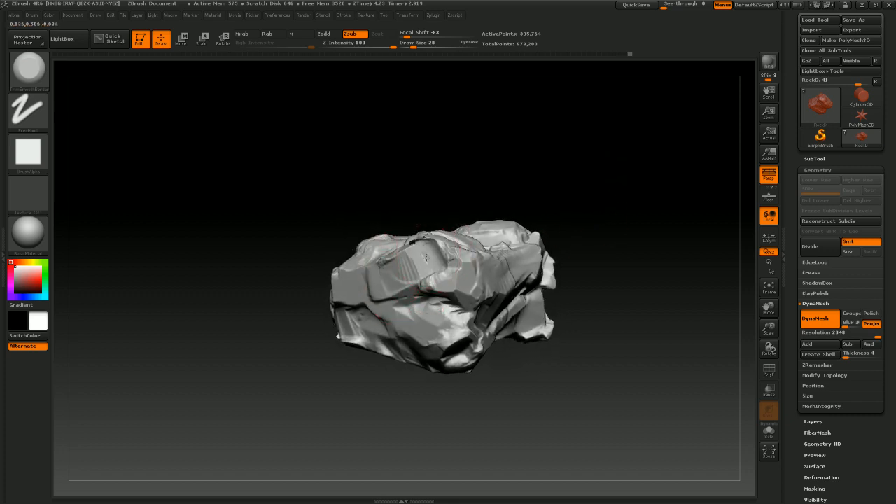
mouse_move(463, 210)
mouse_down()
mouse_move(573, 163)
mouse_move(569, 214)
mouse_move(381, 217)
mouse_up()
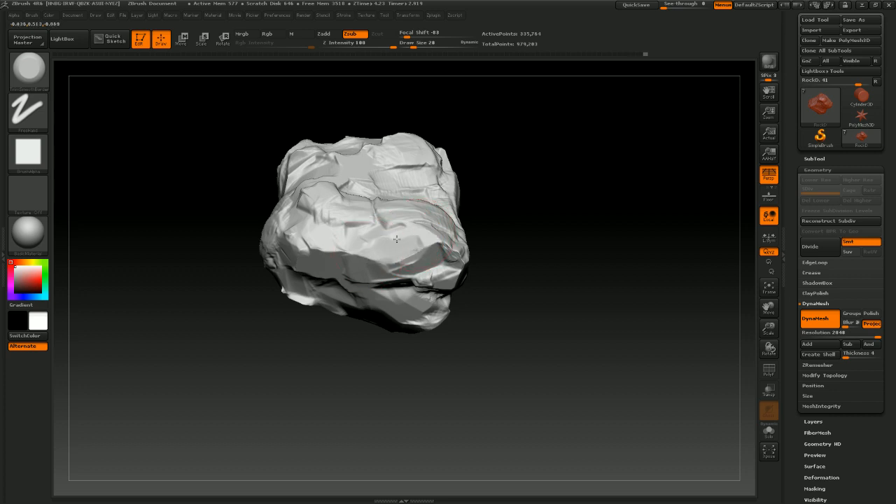
mouse_move(483, 210)
mouse_down()
mouse_move(553, 174)
mouse_move(494, 236)
mouse_move(518, 234)
mouse_move(507, 230)
mouse_up()
drag(308, 319, 390, 308)
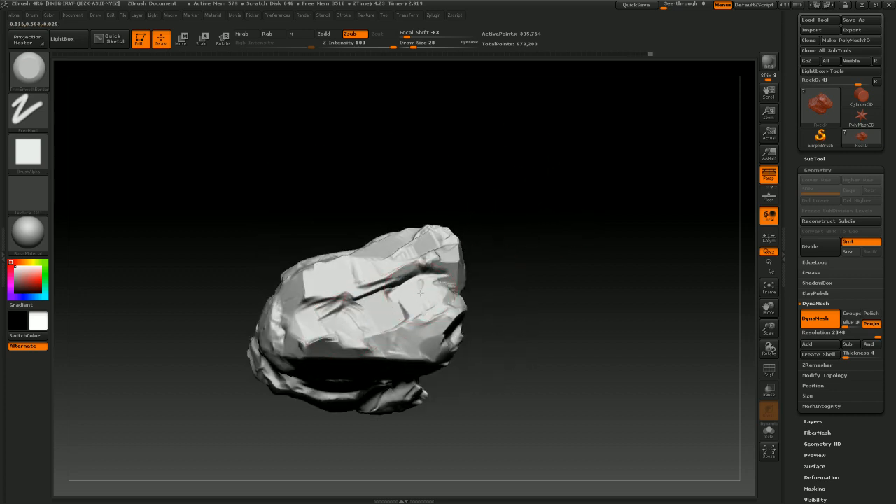
Continue trimming planes along the rock's upper contour and far end
drag(394, 349, 431, 334)
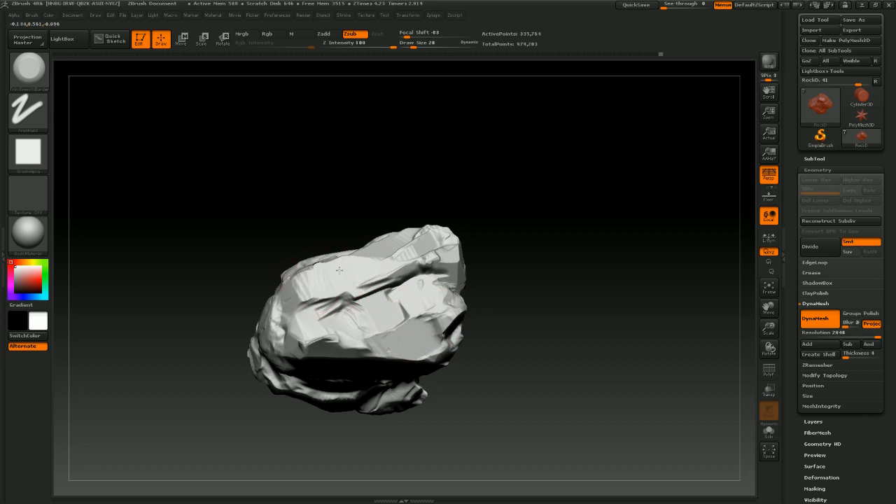
mouse_move(560, 219)
mouse_down()
mouse_move(562, 246)
mouse_move(576, 245)
mouse_up()
drag(287, 336, 321, 317)
drag(498, 228, 584, 225)
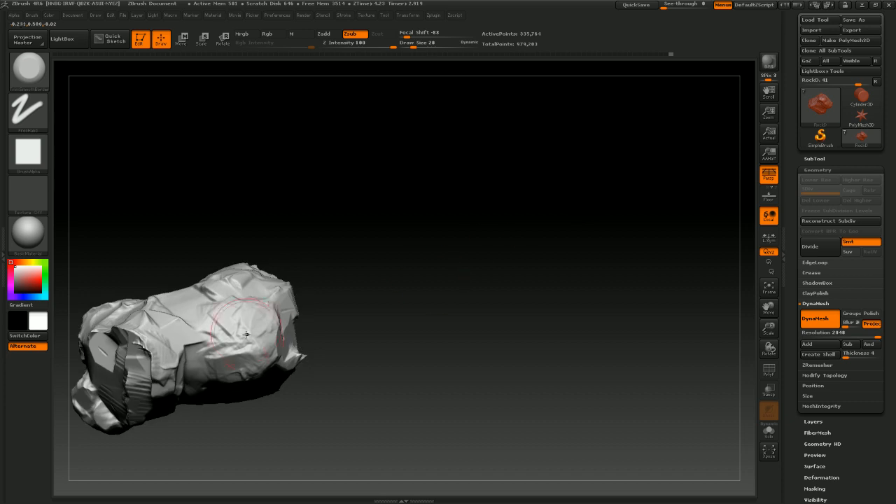
drag(245, 321, 269, 303)
drag(235, 362, 251, 352)
drag(428, 246, 526, 235)
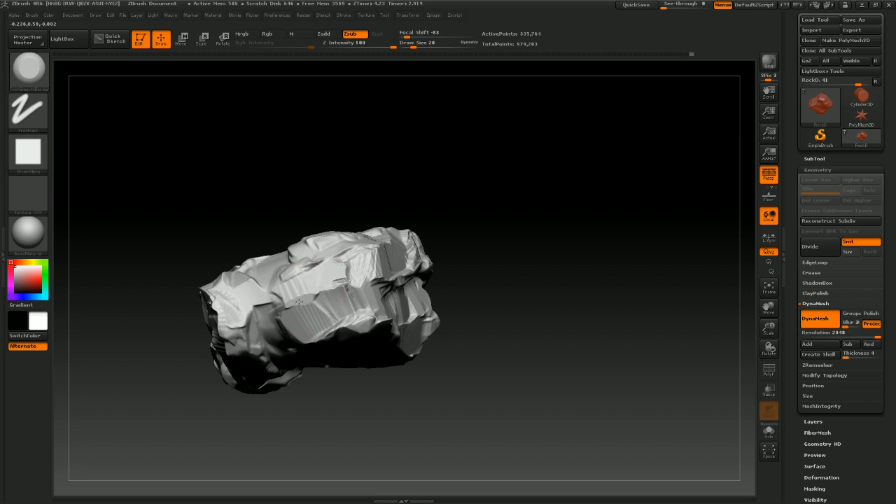
drag(455, 232, 514, 235)
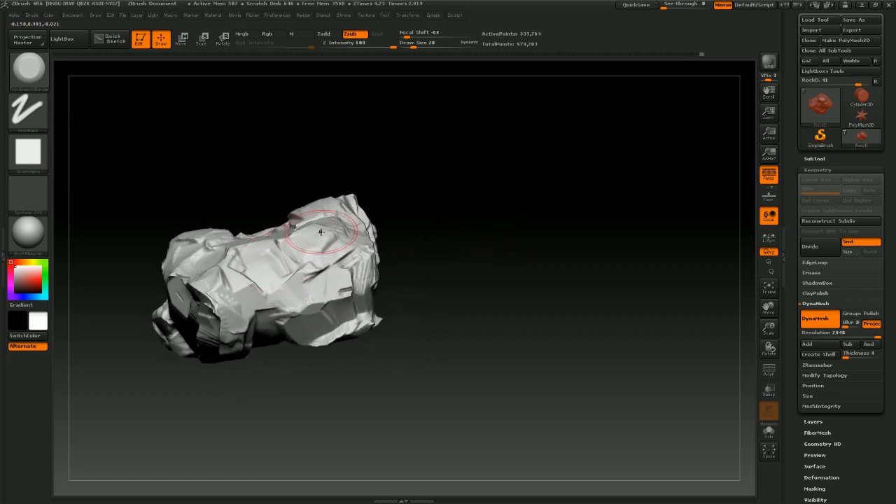
Carve further planes on the rock's top and sides, then undo the last stroke
drag(407, 206, 483, 197)
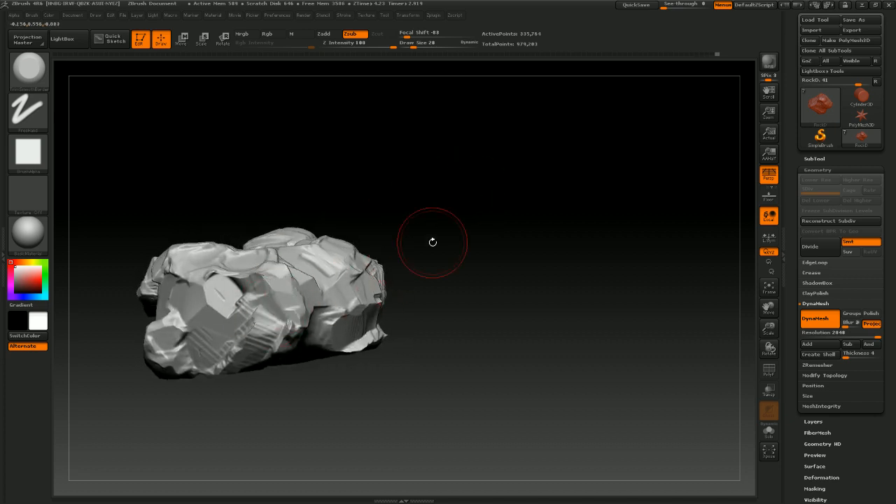
drag(432, 242, 434, 224)
mouse_move(280, 250)
mouse_down()
mouse_move(390, 252)
mouse_move(422, 336)
mouse_move(402, 368)
mouse_move(394, 261)
mouse_move(471, 216)
mouse_move(378, 301)
mouse_up()
mouse_move(388, 342)
mouse_down()
mouse_move(372, 343)
mouse_move(380, 294)
mouse_up()
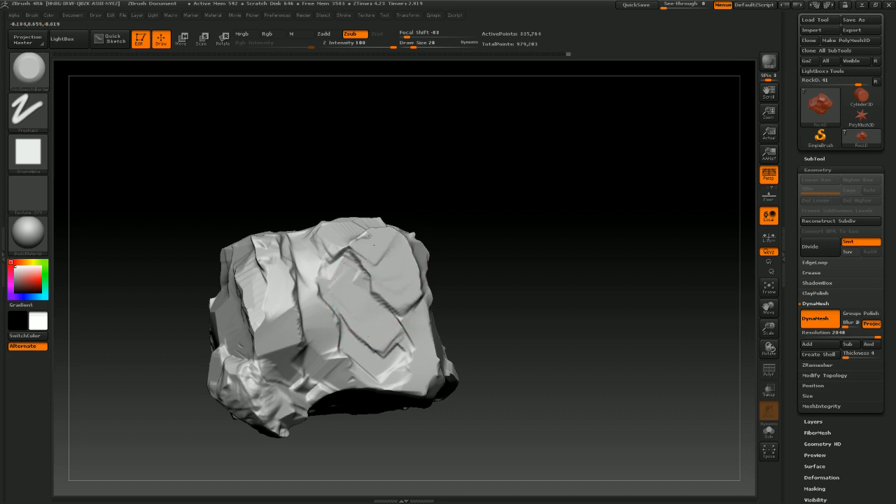
mouse_move(511, 255)
mouse_down()
mouse_move(494, 194)
mouse_move(516, 256)
mouse_move(509, 328)
mouse_move(370, 237)
mouse_up()
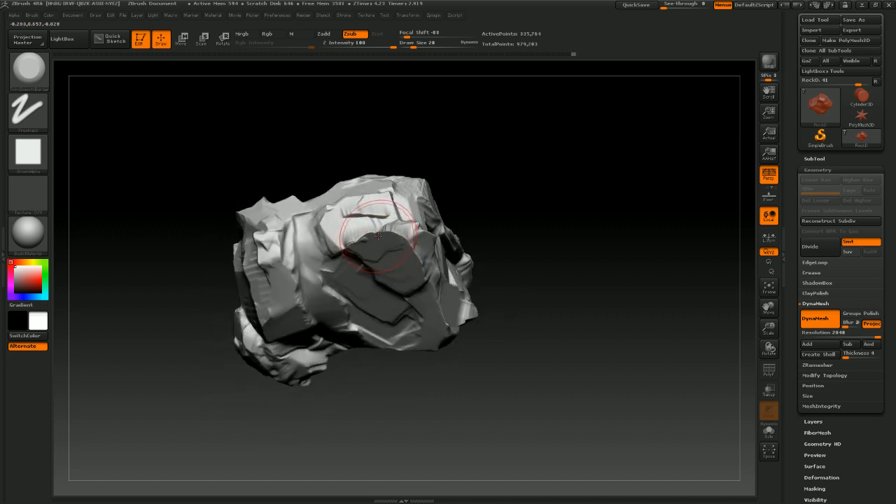
key(ctrl+z)
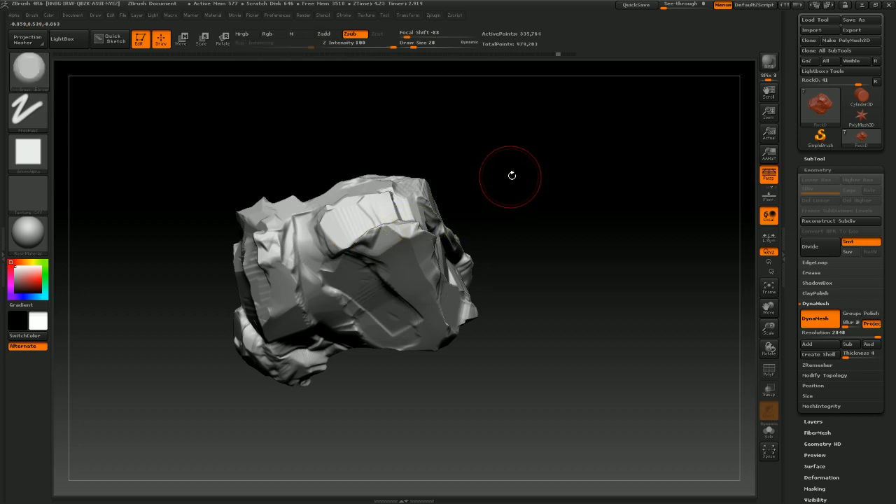
Trim additional flat facets around the rock's front face, lower edge and corners while turning it
drag(513, 175, 511, 221)
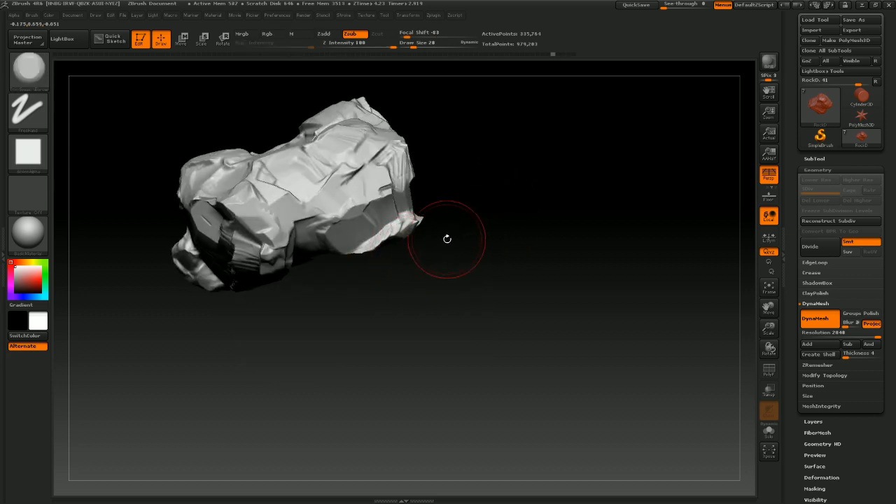
mouse_move(447, 239)
mouse_down()
mouse_move(518, 201)
mouse_move(397, 277)
mouse_up()
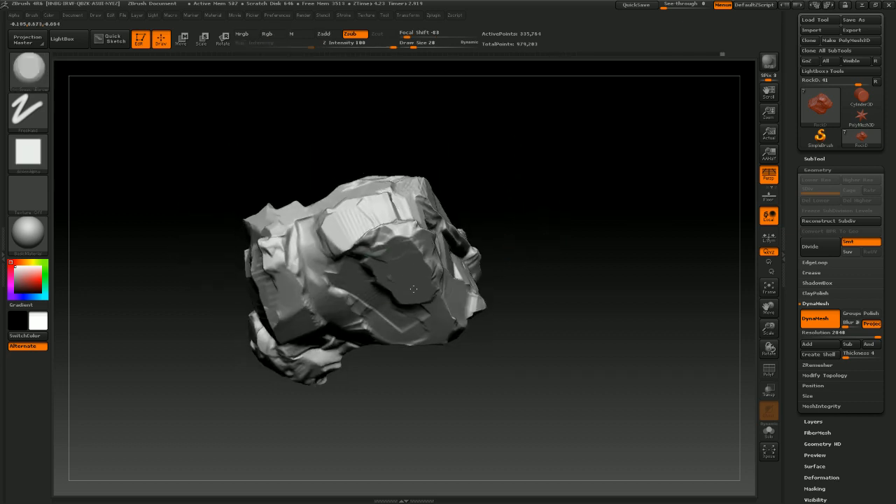
drag(476, 278, 553, 204)
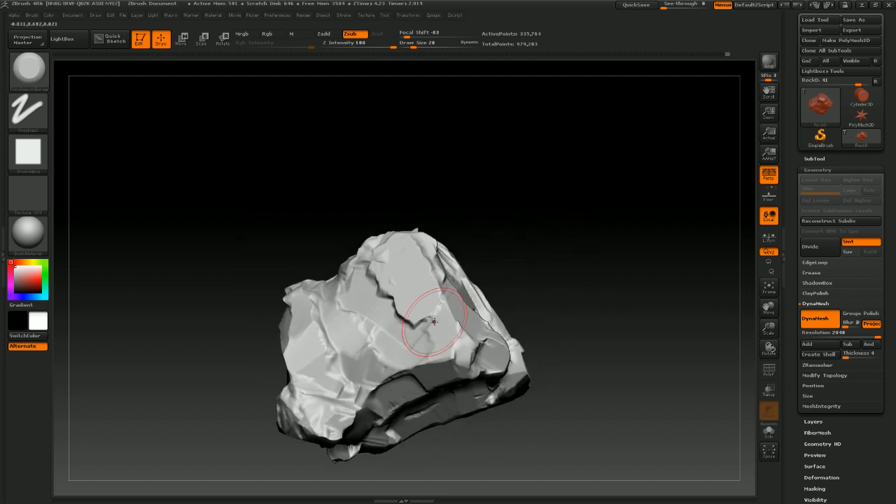
mouse_move(511, 252)
mouse_down()
mouse_move(557, 202)
mouse_move(506, 250)
mouse_move(420, 294)
mouse_up()
mouse_move(344, 339)
mouse_down()
mouse_move(359, 350)
mouse_move(348, 343)
mouse_up()
mouse_move(315, 379)
mouse_down()
mouse_move(326, 368)
mouse_move(339, 388)
mouse_move(328, 390)
mouse_up()
mouse_move(500, 270)
mouse_down()
mouse_move(538, 211)
mouse_move(469, 307)
mouse_up()
drag(385, 383, 463, 339)
mouse_move(516, 286)
mouse_down()
mouse_move(454, 336)
mouse_move(417, 312)
mouse_up()
mouse_move(569, 287)
mouse_down()
mouse_move(526, 290)
mouse_move(520, 196)
mouse_move(560, 224)
mouse_move(588, 212)
mouse_move(585, 204)
mouse_move(505, 236)
mouse_move(580, 221)
mouse_move(564, 230)
mouse_move(574, 232)
mouse_up()
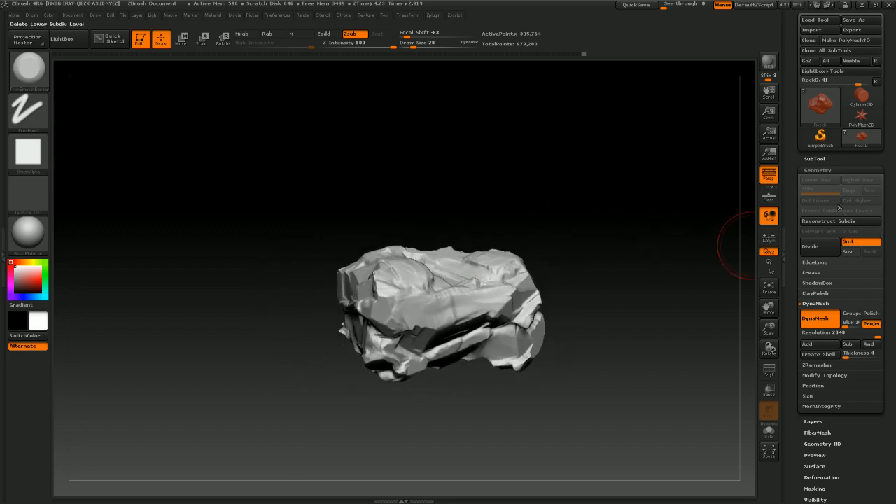
Make the other rock subtools and the tree trunk visible in the subtool list and view them together
click(813, 159)
mouse_move(866, 278)
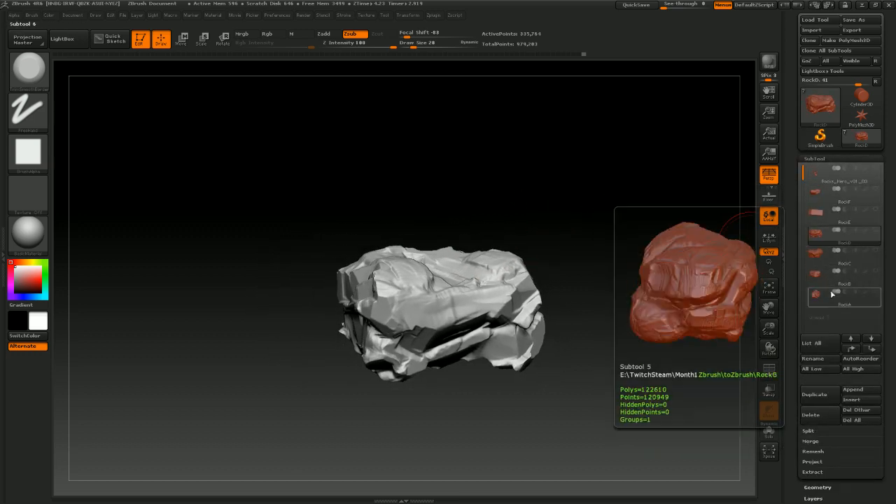
click(875, 292)
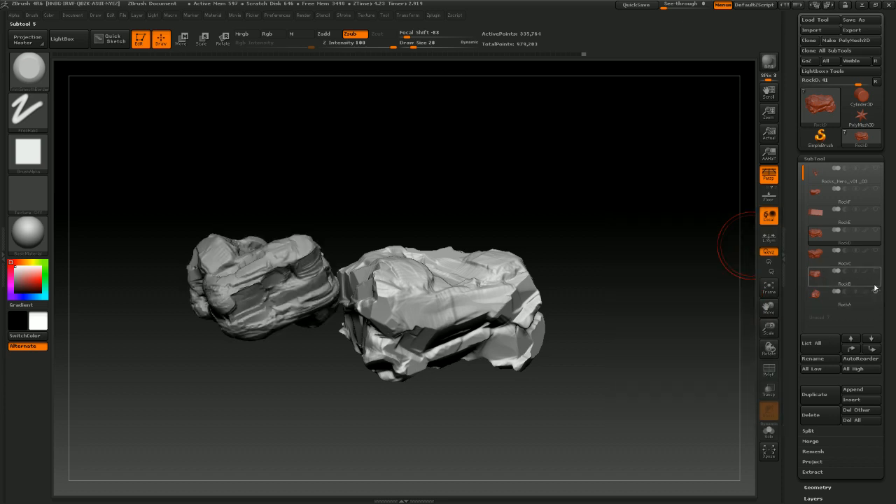
click(875, 271)
click(874, 251)
click(875, 211)
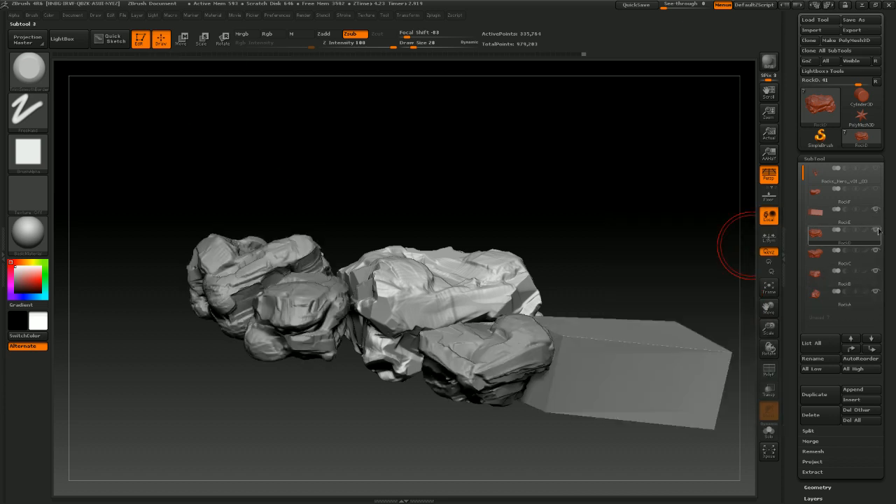
click(876, 231)
drag(641, 277, 547, 324)
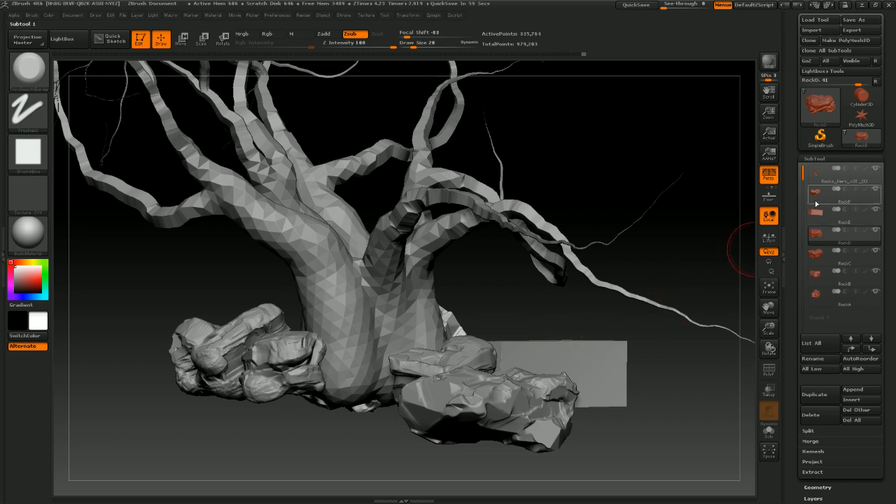
Orbit around the tree trunk and rocks to inspect the arrangement from several angles
drag(545, 322, 524, 314)
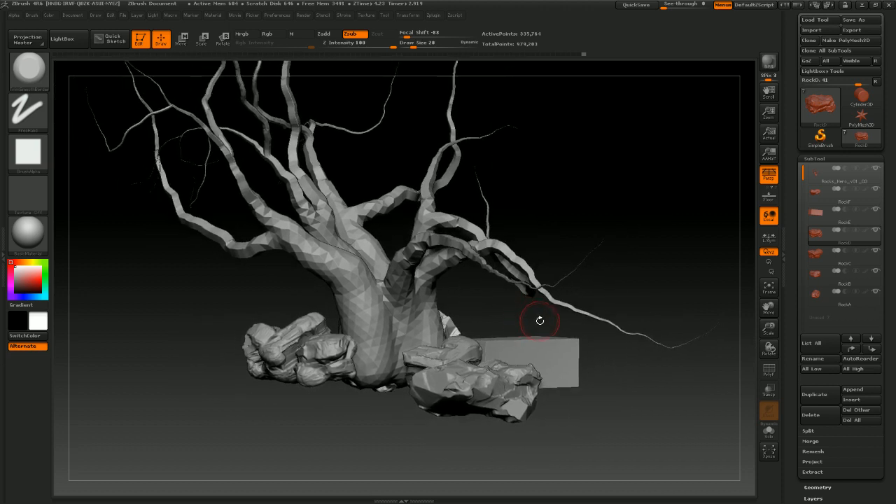
drag(529, 310, 501, 347)
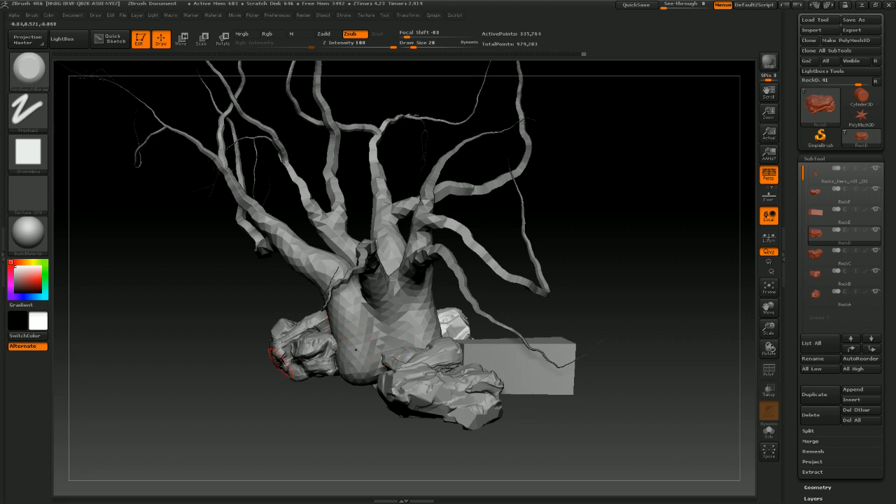
drag(598, 316, 305, 328)
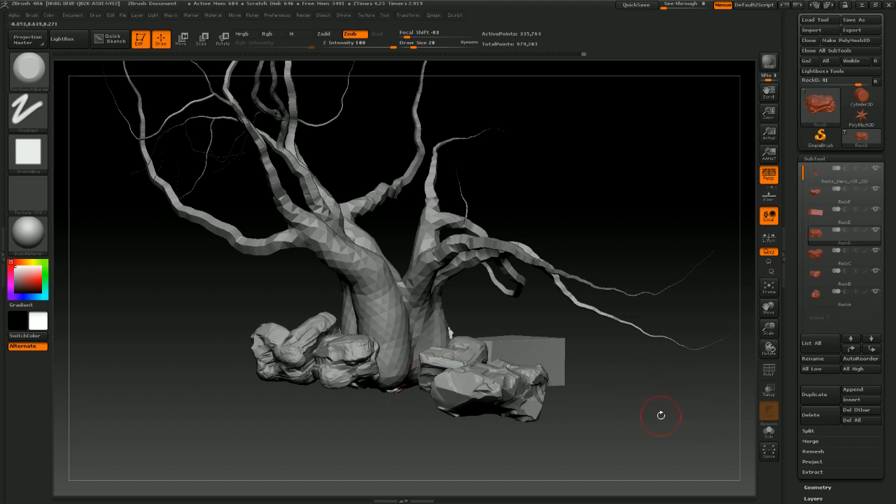
drag(660, 416, 609, 418)
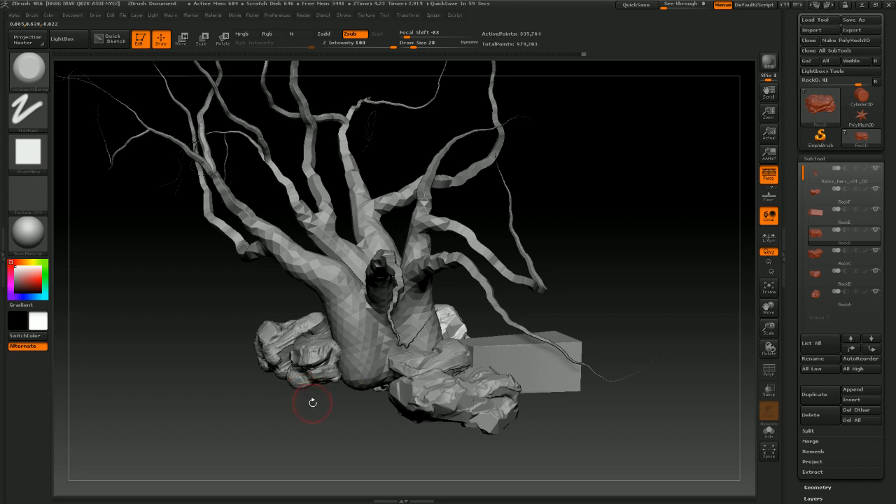
drag(313, 402, 370, 424)
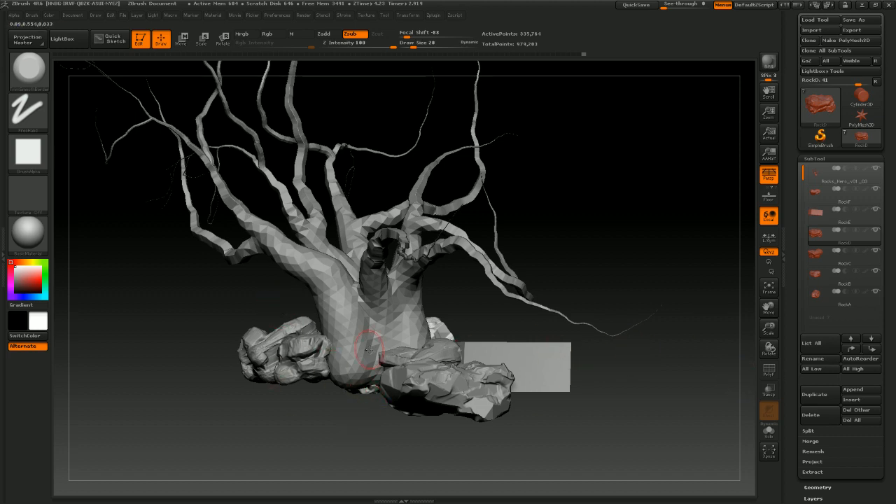
drag(354, 438, 559, 280)
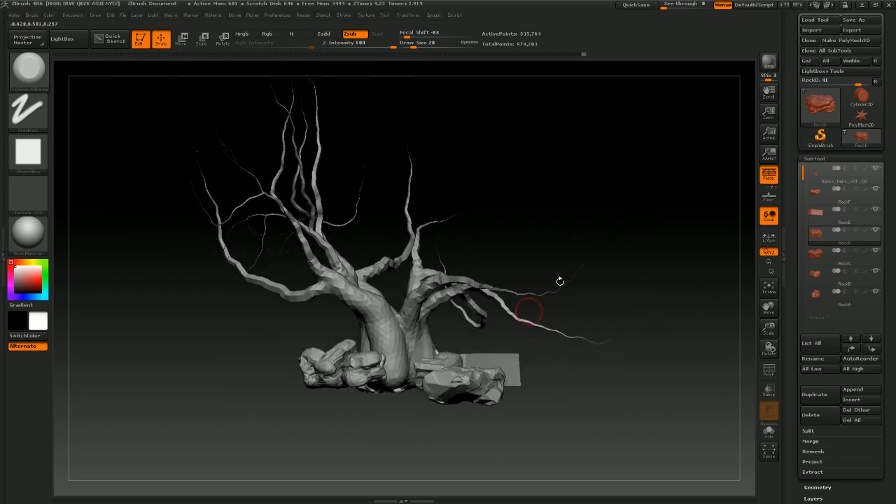
Save the tool as a new version named Rocks_Hero_v01_04.ztl
click(859, 19)
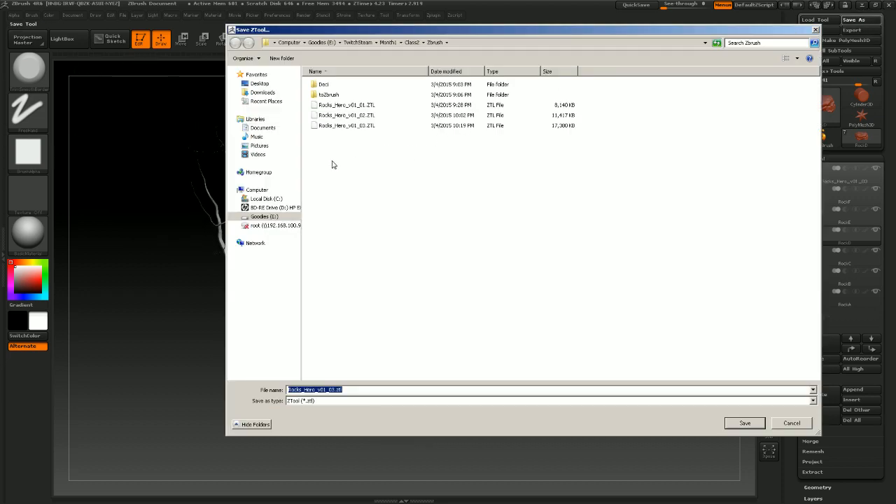
click(336, 389)
text(4)
key(Return)
drag(590, 234, 560, 264)
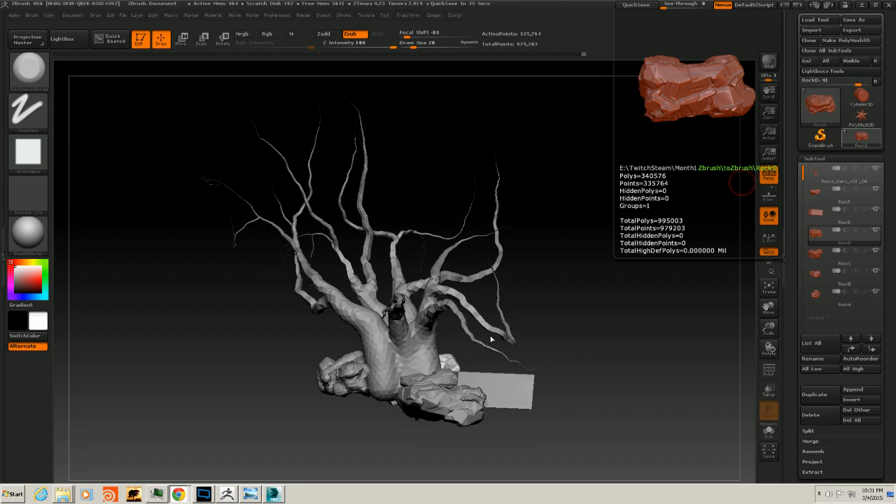
Switch to Chrome and search the web for "!songlist twitch" in a new tab, then minimize the browser
mouse_move(173, 496)
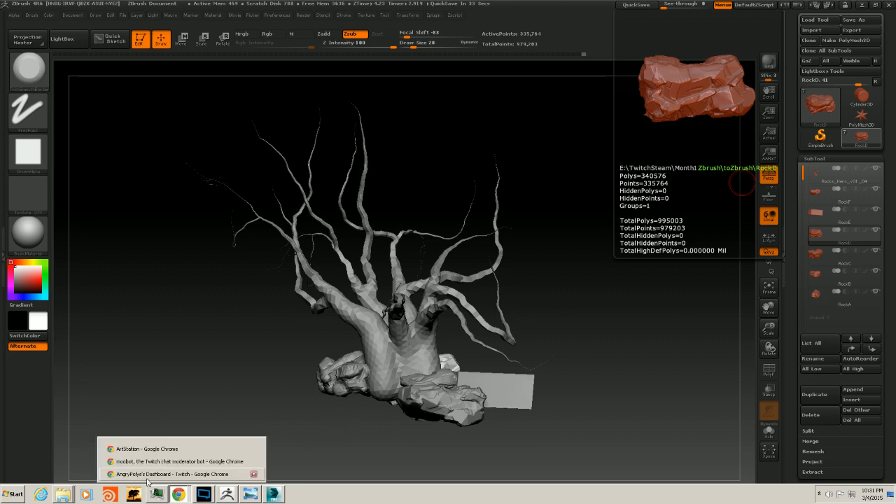
click(154, 446)
click(373, 6)
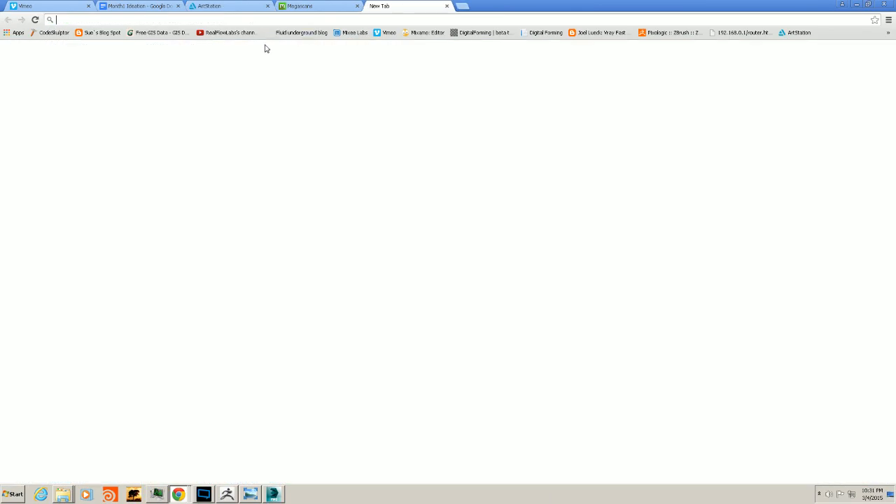
text(!songlist)
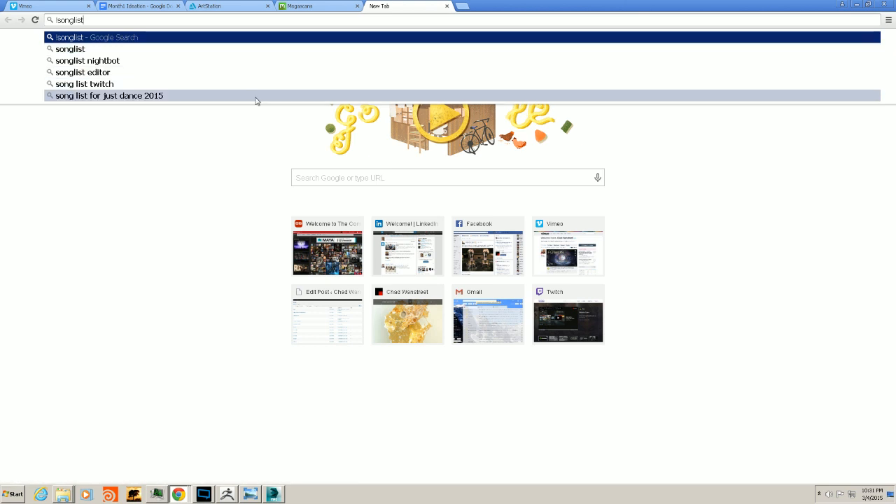
key(Return)
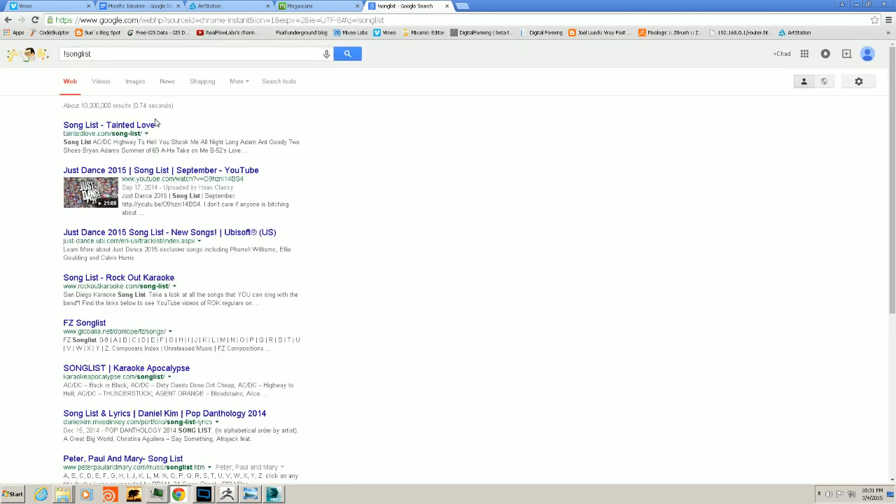
click(113, 52)
text(twitch)
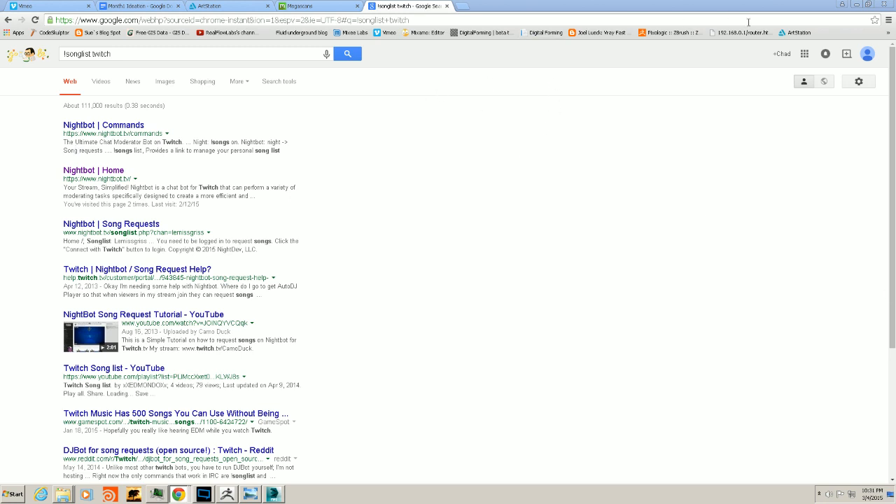
click(854, 6)
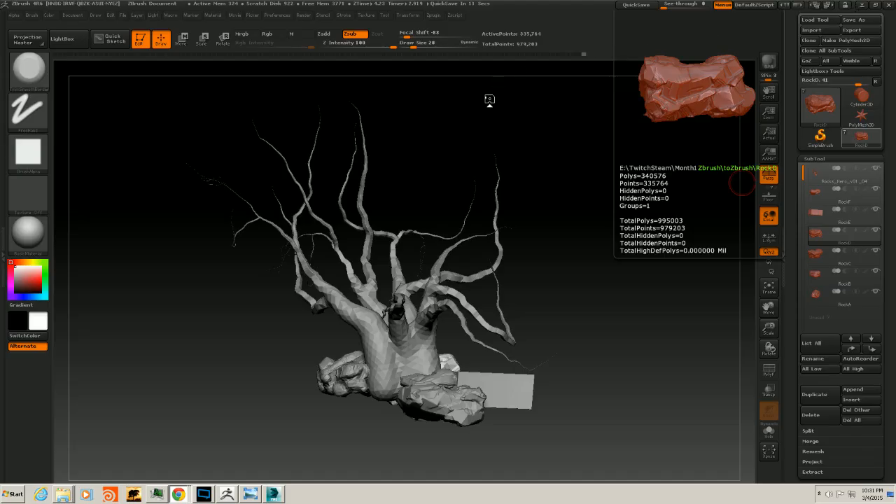